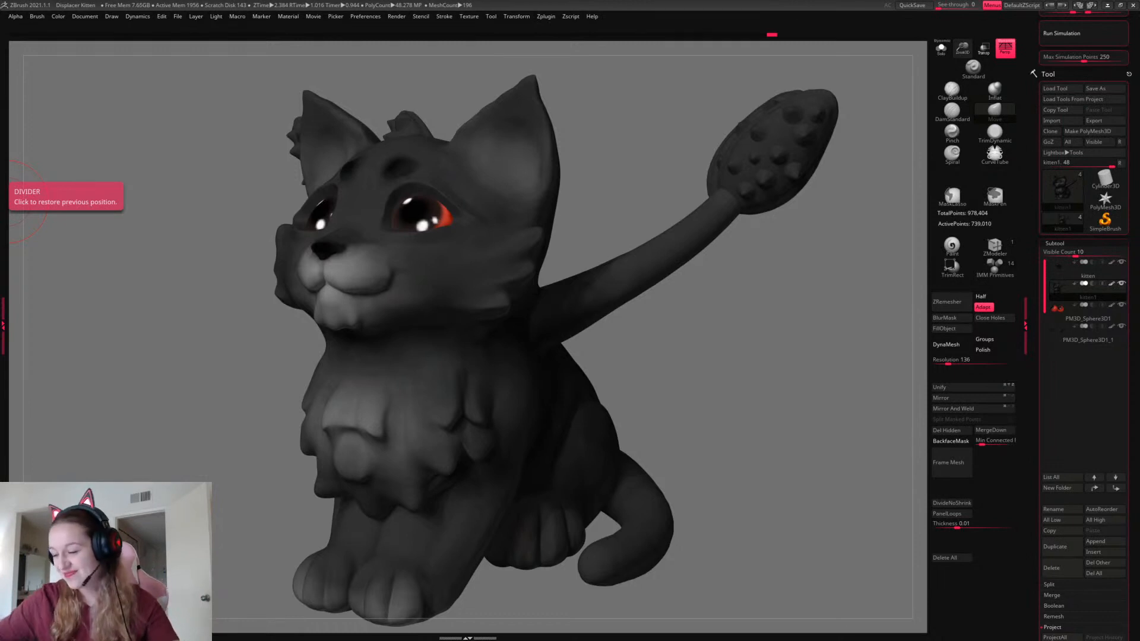
Examine the kitten sculpt from the front and side, with and without its painted colours
{"action": "left_click_drag", "start_coordinate": [813, 314], "coordinate": [856, 355], "text": "alt"}
{"action": "key", "text": "space"}
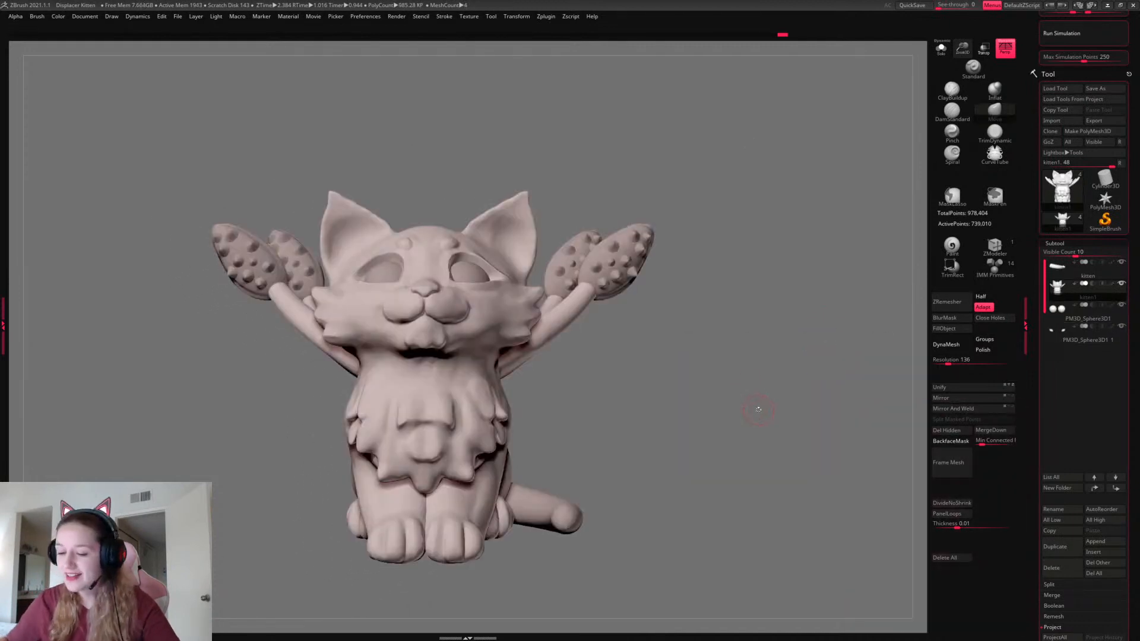
{"action": "mouse_move", "coordinate": [759, 409]}
{"action": "left_mouse_down"}
{"action": "mouse_move", "coordinate": [747, 429]}
{"action": "mouse_move", "coordinate": [747, 386]}
{"action": "left_mouse_up"}
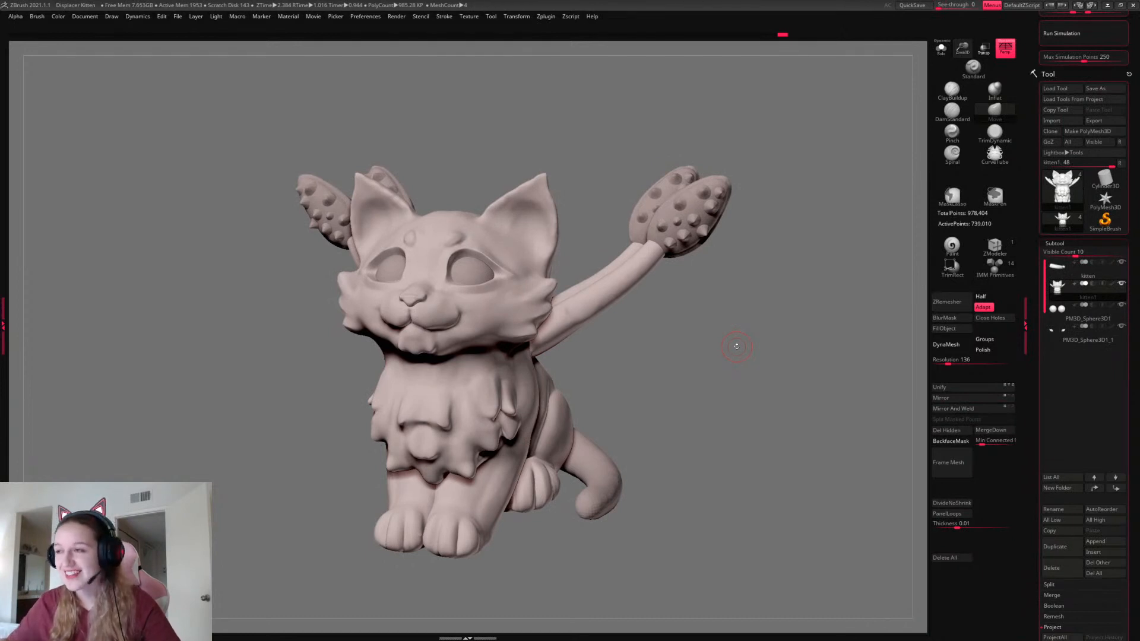
{"action": "mouse_move", "coordinate": [762, 390]}
{"action": "left_mouse_down", "text": "alt"}
{"action": "mouse_move", "coordinate": [772, 421]}
{"action": "mouse_move", "coordinate": [790, 422]}
{"action": "mouse_move", "coordinate": [769, 413]}
{"action": "mouse_move", "coordinate": [775, 404]}
{"action": "left_mouse_up", "text": "alt"}
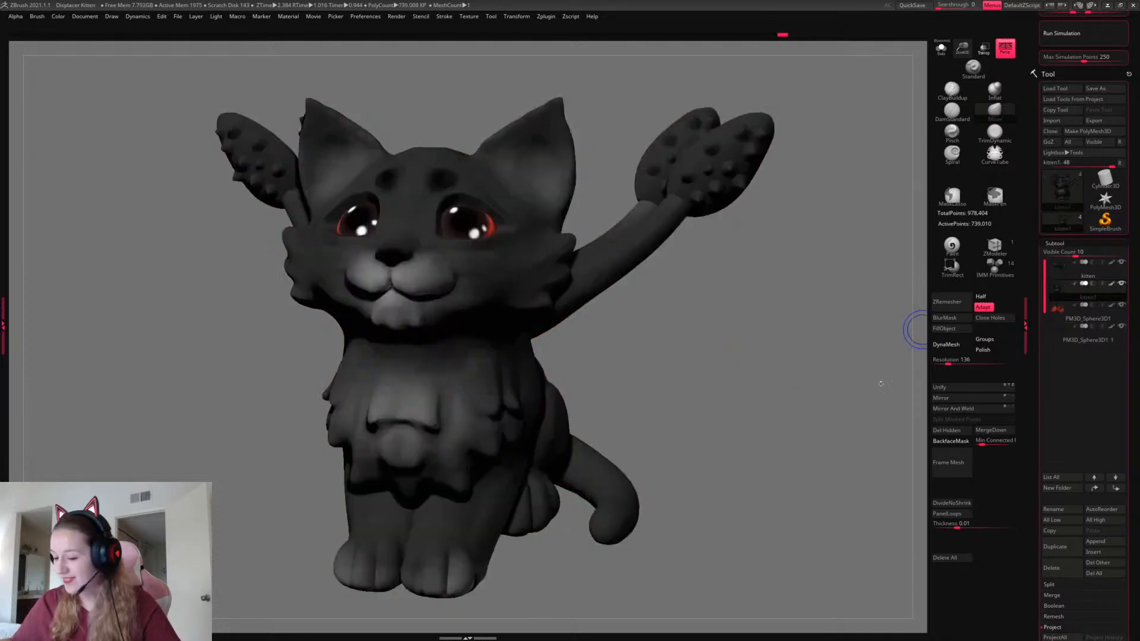
{"action": "left_click_drag", "start_coordinate": [736, 419], "coordinate": [855, 423]}
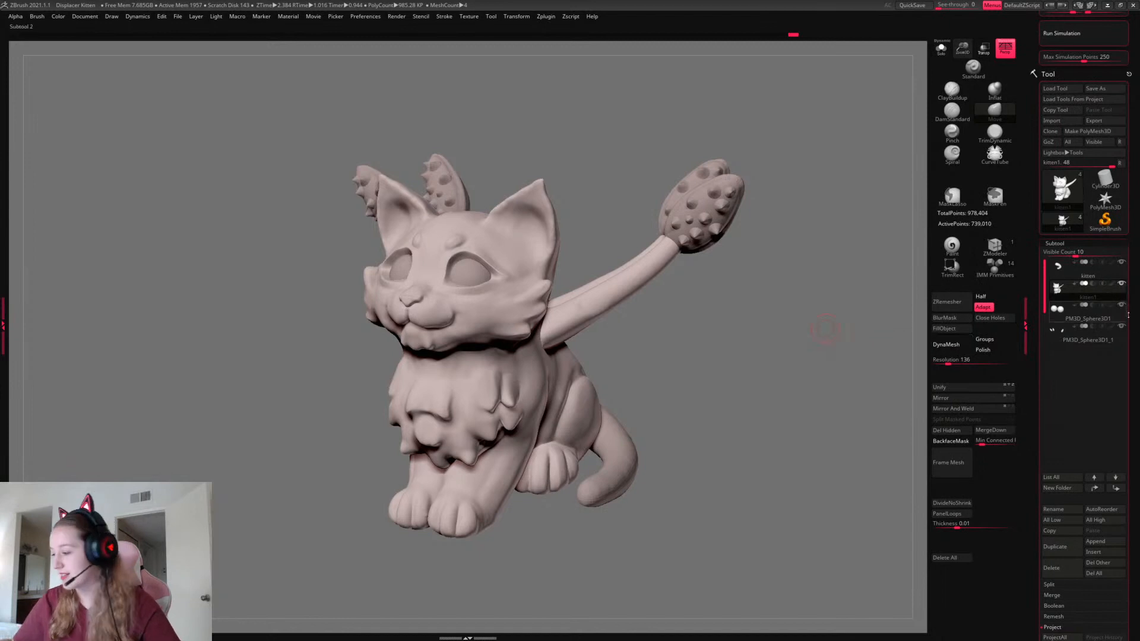
Try the MP_CHAV10 material on the kitten with its painted colours shown
{"action": "left_click", "coordinate": [1084, 320]}
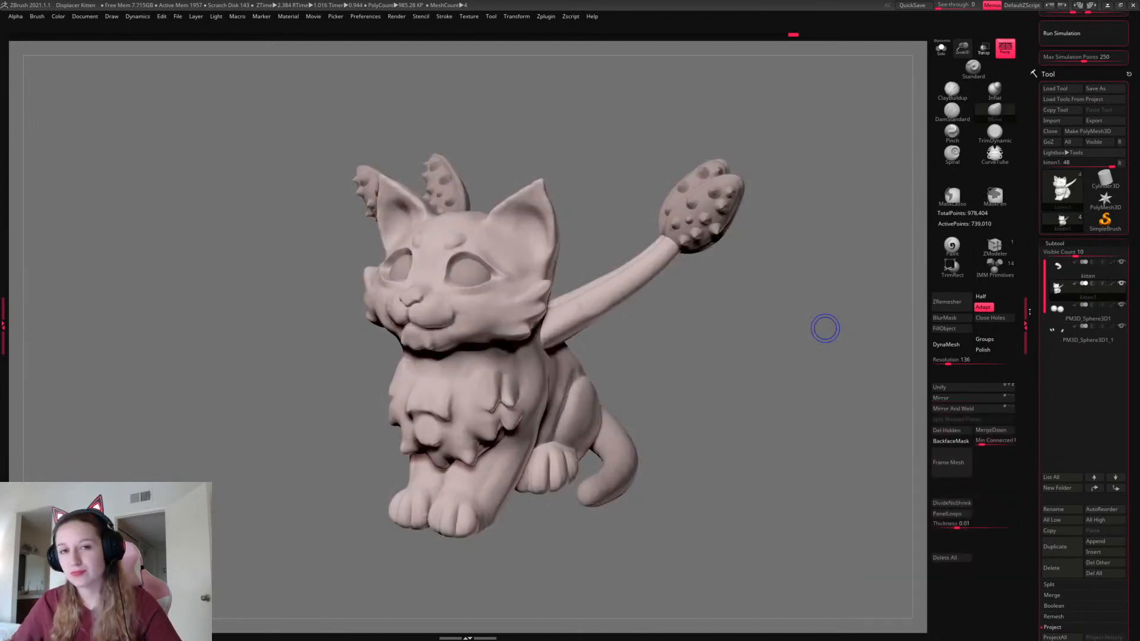
{"action": "key", "text": "space"}
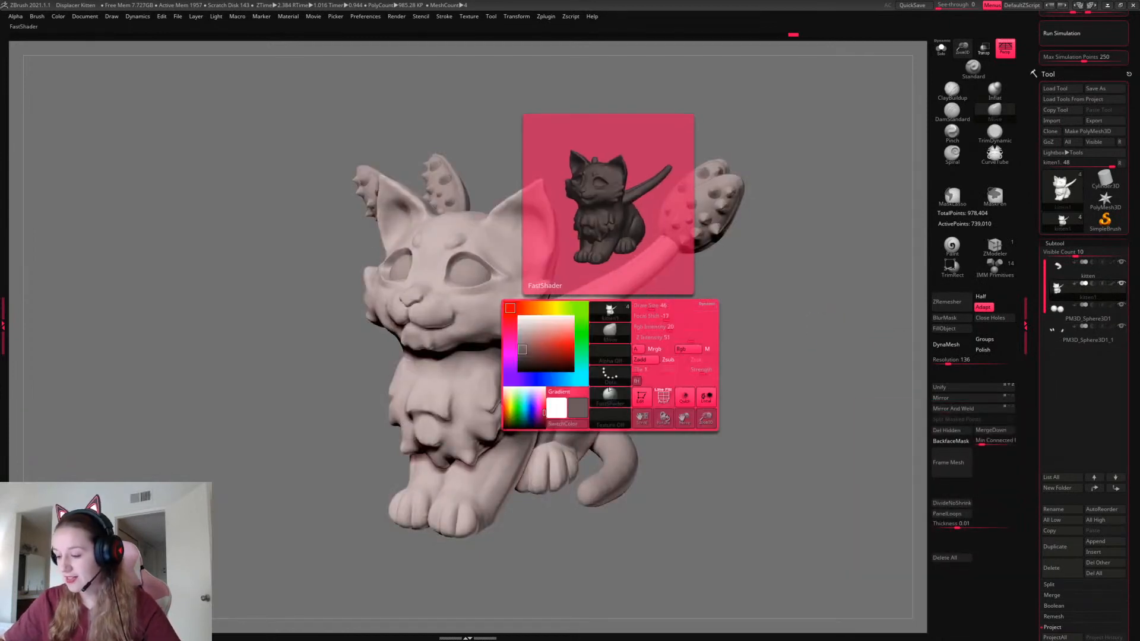
{"action": "left_click", "coordinate": [957, 90]}
{"action": "mouse_move", "coordinate": [736, 395]}
{"action": "left_mouse_down", "text": "shift"}
{"action": "mouse_move", "coordinate": [746, 378]}
{"action": "mouse_move", "coordinate": [756, 394]}
{"action": "mouse_move", "coordinate": [733, 404]}
{"action": "left_mouse_up", "text": "shift"}
{"action": "key", "text": "space"}
{"action": "left_click", "coordinate": [706, 436]}
{"action": "left_click", "coordinate": [561, 393]}
{"action": "left_click", "coordinate": [1112, 326], "text": "shift"}
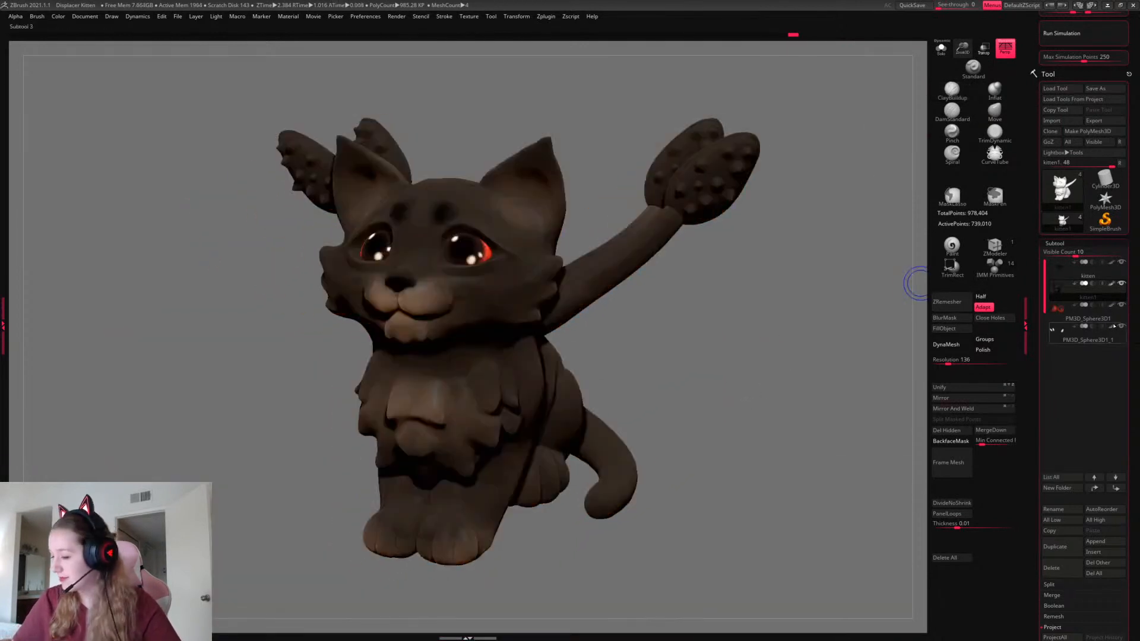
{"action": "key", "text": "space"}
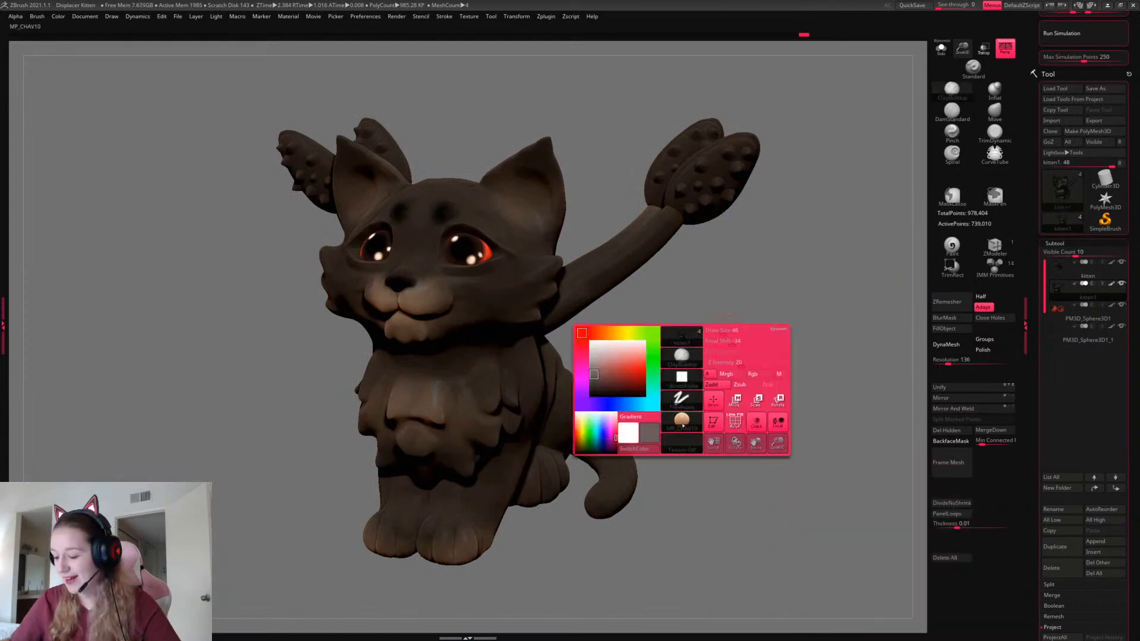
Hide the painted colours on all subtools and set the material to FastShader
{"action": "left_click", "coordinate": [1112, 327], "text": "shift"}
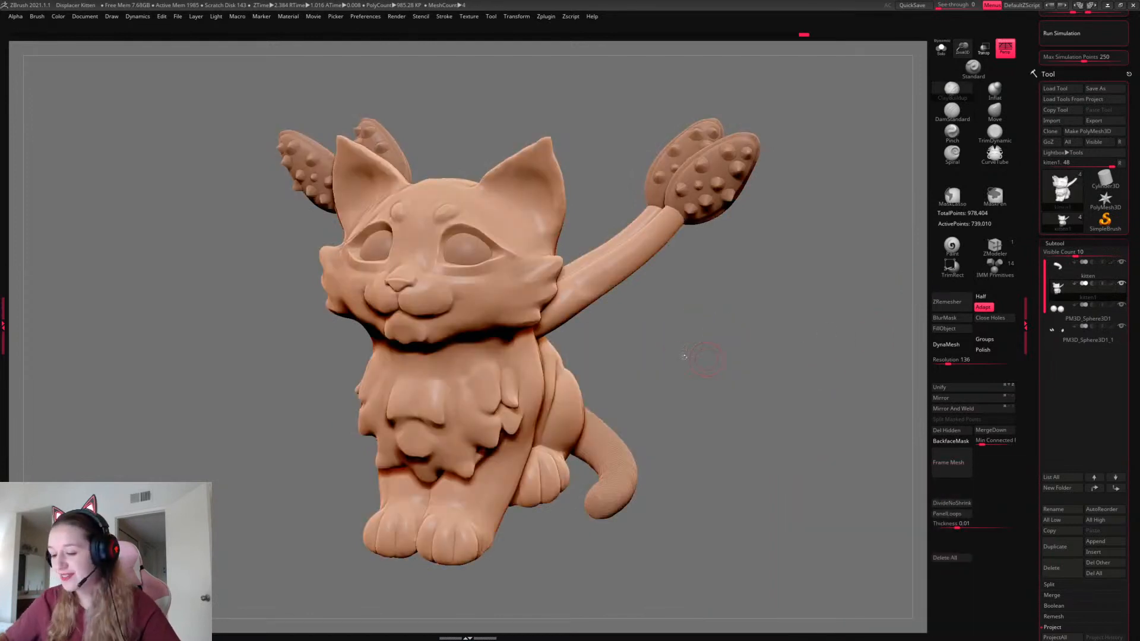
{"action": "key", "text": "space"}
{"action": "left_click", "coordinate": [609, 426]}
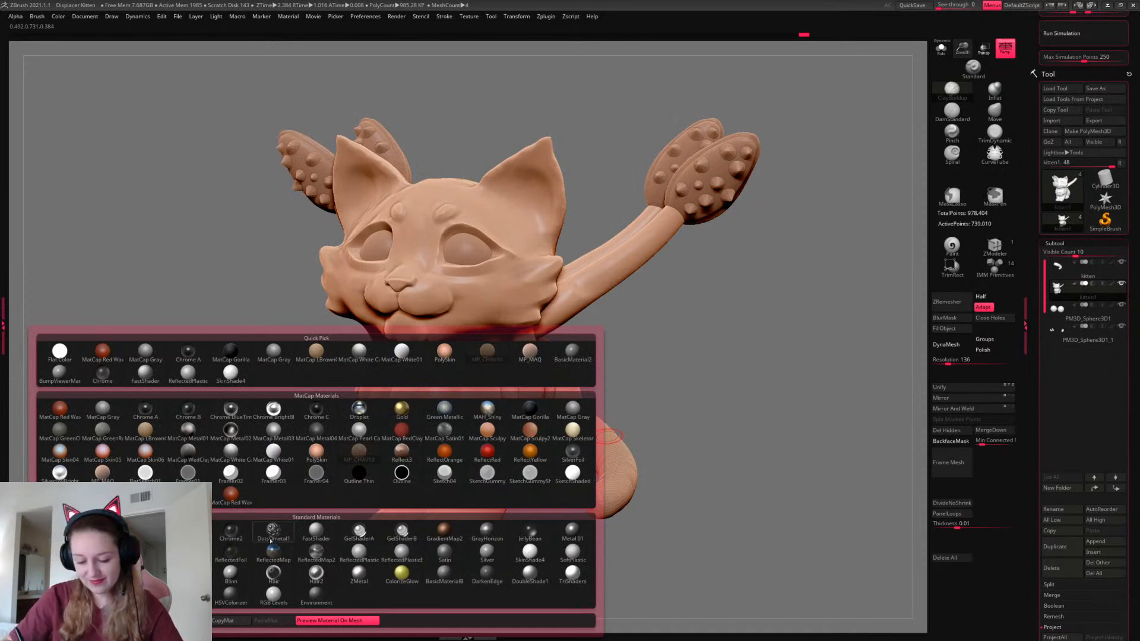
{"action": "left_click", "coordinate": [321, 530]}
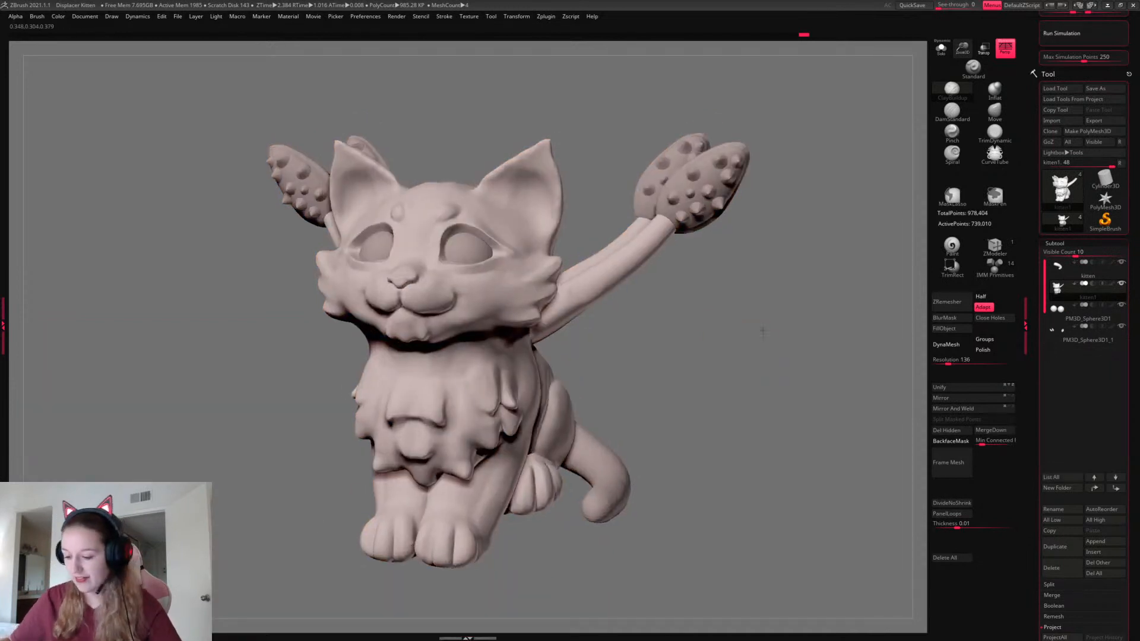
Carve a notch into the central chest tuft with the DamStandard brush to split it into two locks
{"action": "left_click_drag", "start_coordinate": [963, 49], "coordinate": [975, 84]}
{"action": "left_click", "coordinate": [952, 111]}
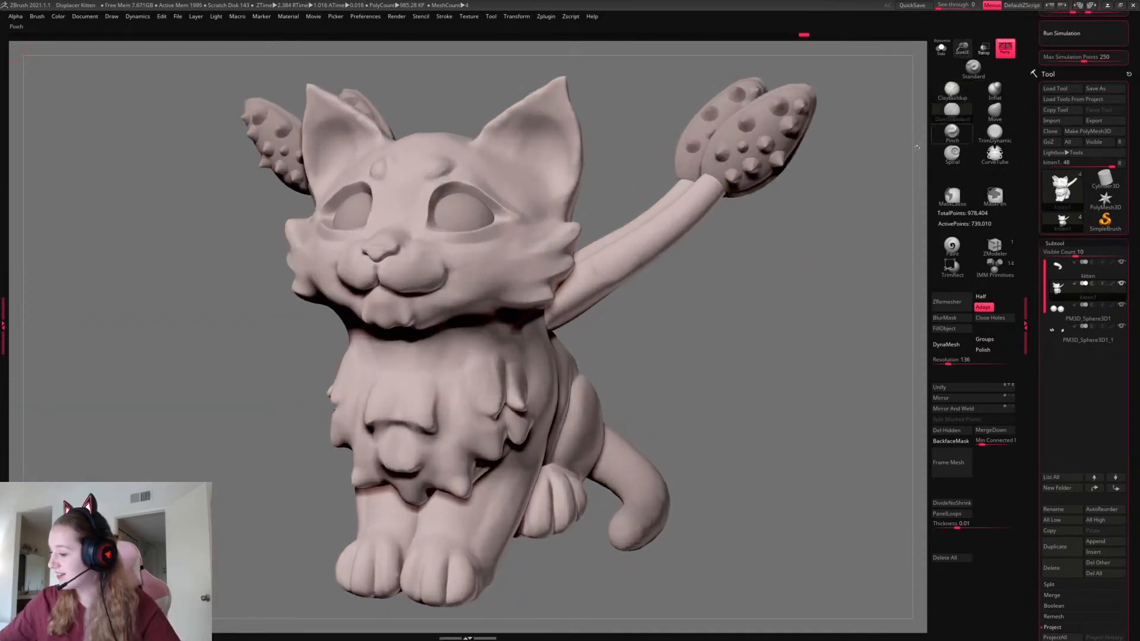
{"action": "key", "text": "space"}
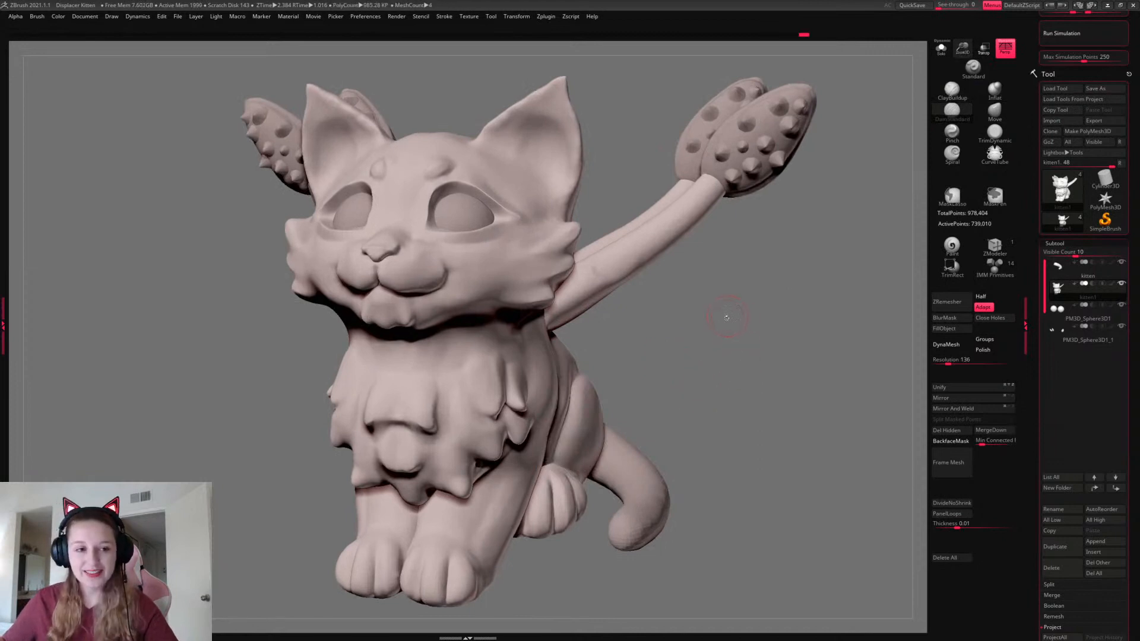
{"action": "key", "text": "space"}
{"action": "left_click_drag", "start_coordinate": [714, 331], "coordinate": [739, 321]}
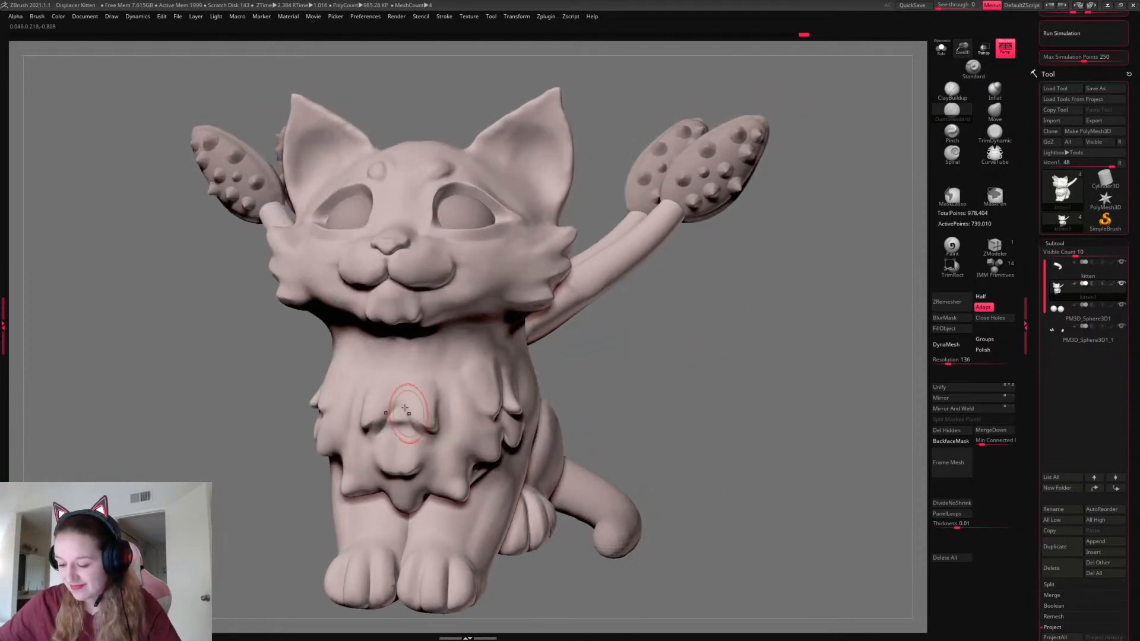
{"action": "left_click_drag", "start_coordinate": [405, 408], "coordinate": [410, 425]}
{"action": "left_click_drag", "start_coordinate": [751, 359], "coordinate": [766, 363], "text": "alt"}
{"action": "key", "text": "ctrl+z"}
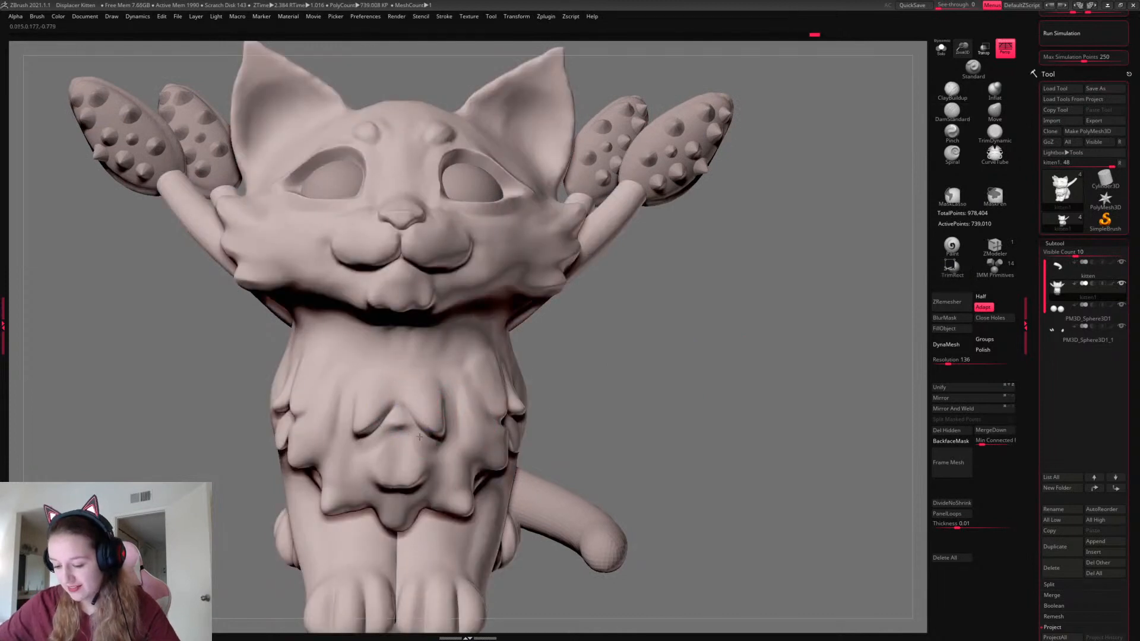
{"action": "left_click_drag", "start_coordinate": [419, 437], "coordinate": [410, 409]}
{"action": "right_click_drag", "start_coordinate": [733, 404], "coordinate": [691, 443]}
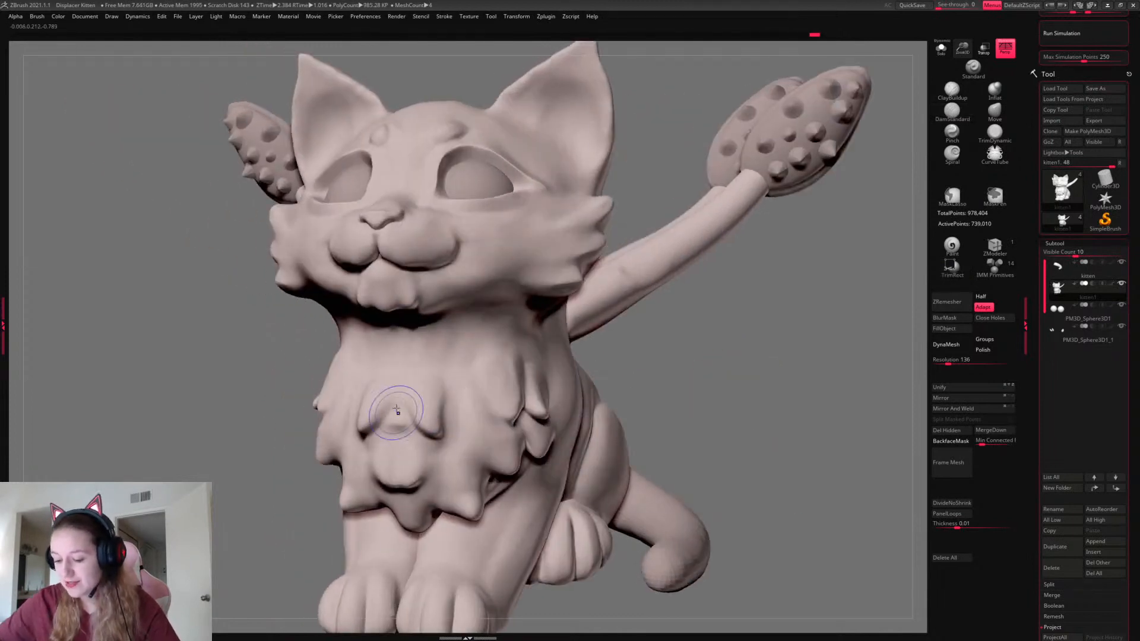
{"action": "mouse_move", "coordinate": [754, 375]}
{"action": "left_mouse_down"}
{"action": "mouse_move", "coordinate": [792, 379]}
{"action": "mouse_move", "coordinate": [736, 386]}
{"action": "left_mouse_up"}
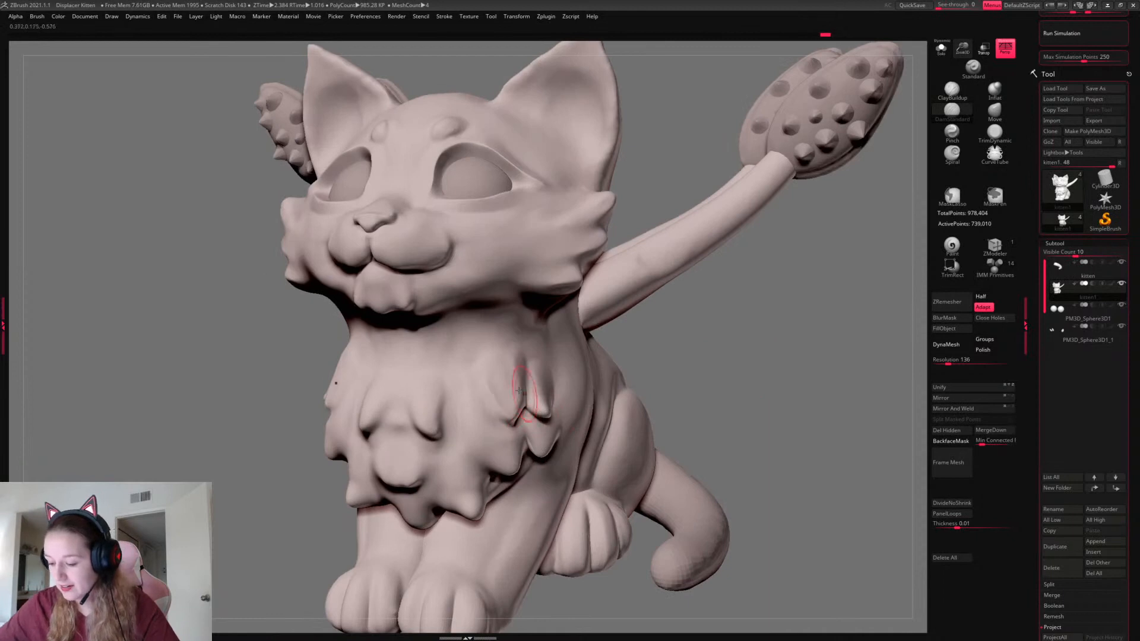
{"action": "key", "text": "ctrl+z"}
Build up the upper side chest tuft with the ClayBuildup brush
{"action": "left_click", "coordinate": [952, 90]}
{"action": "left_click_drag", "start_coordinate": [481, 369], "coordinate": [515, 415]}
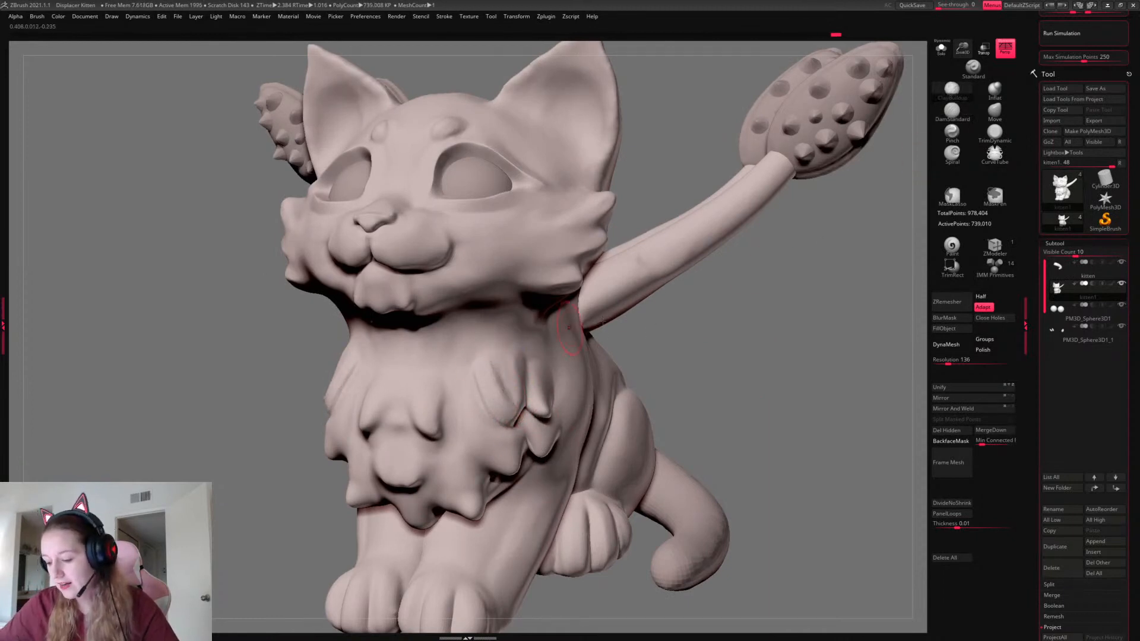
{"action": "left_click_drag", "start_coordinate": [722, 350], "coordinate": [802, 350]}
Fill in and smooth the gap between the two central chest locks
{"action": "left_click_drag", "start_coordinate": [400, 415], "coordinate": [401, 447]}
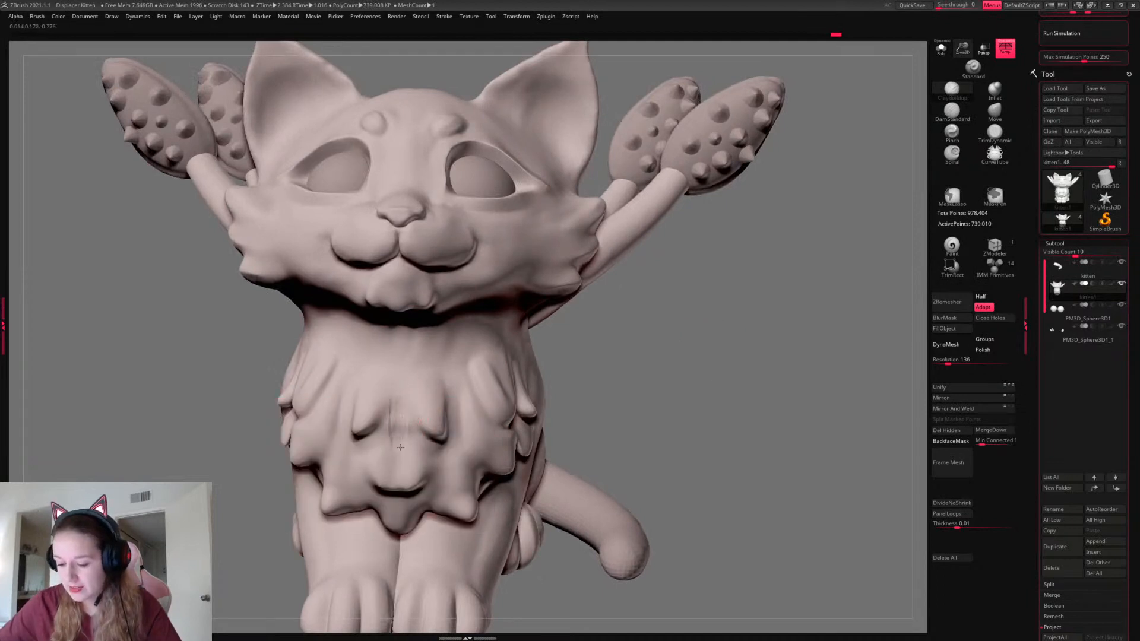
{"action": "key", "text": "space"}
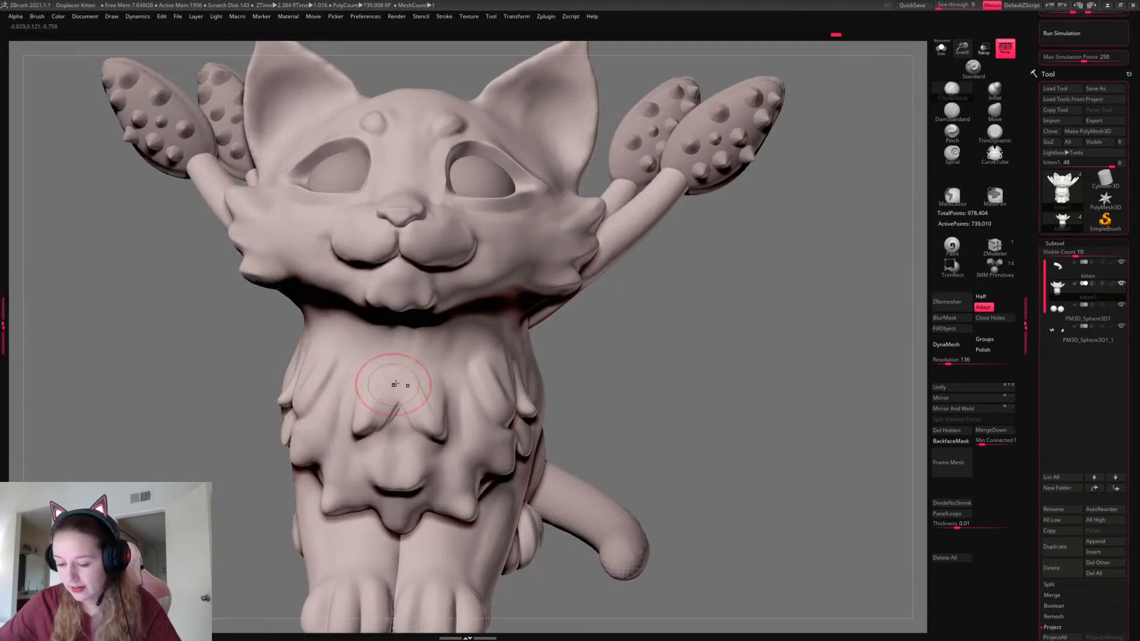
{"action": "mouse_move", "coordinate": [392, 404]}
{"action": "left_mouse_down", "text": "shift"}
{"action": "mouse_move", "coordinate": [387, 419]}
{"action": "mouse_move", "coordinate": [392, 410]}
{"action": "left_mouse_up", "text": "shift"}
{"action": "left_click_drag", "start_coordinate": [823, 359], "coordinate": [722, 364]}
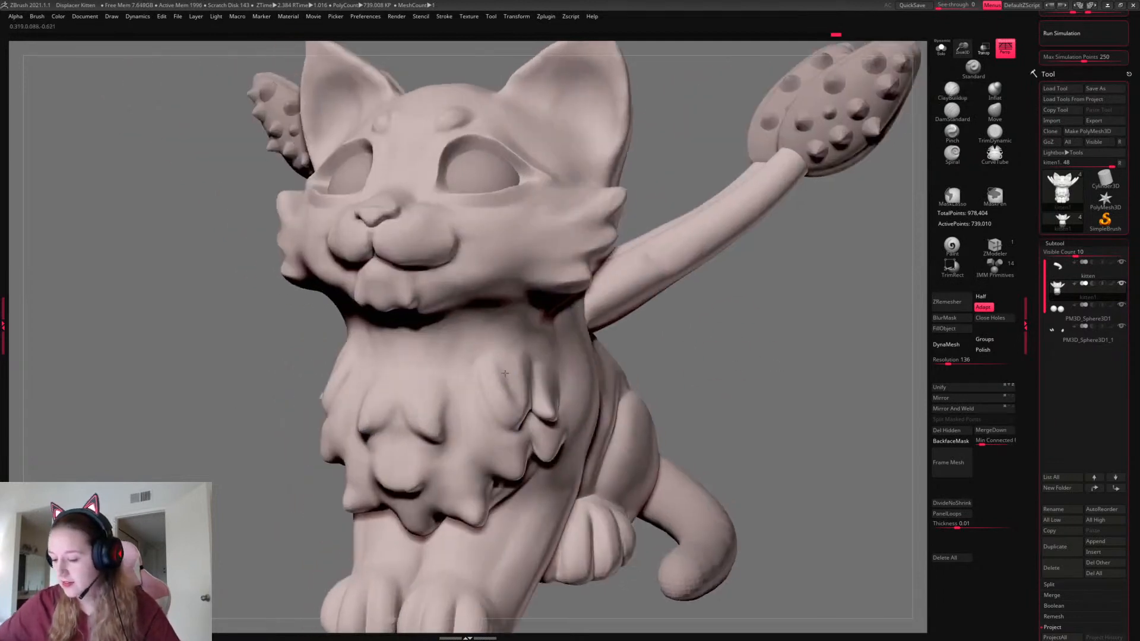
{"action": "mouse_move", "coordinate": [505, 373]}
{"action": "left_mouse_down"}
{"action": "mouse_move", "coordinate": [509, 360]}
{"action": "mouse_move", "coordinate": [502, 386]}
{"action": "mouse_move", "coordinate": [483, 361]}
{"action": "mouse_move", "coordinate": [503, 399]}
{"action": "left_mouse_up"}
{"action": "key", "text": "space"}
{"action": "key", "text": "ctrl+z"}
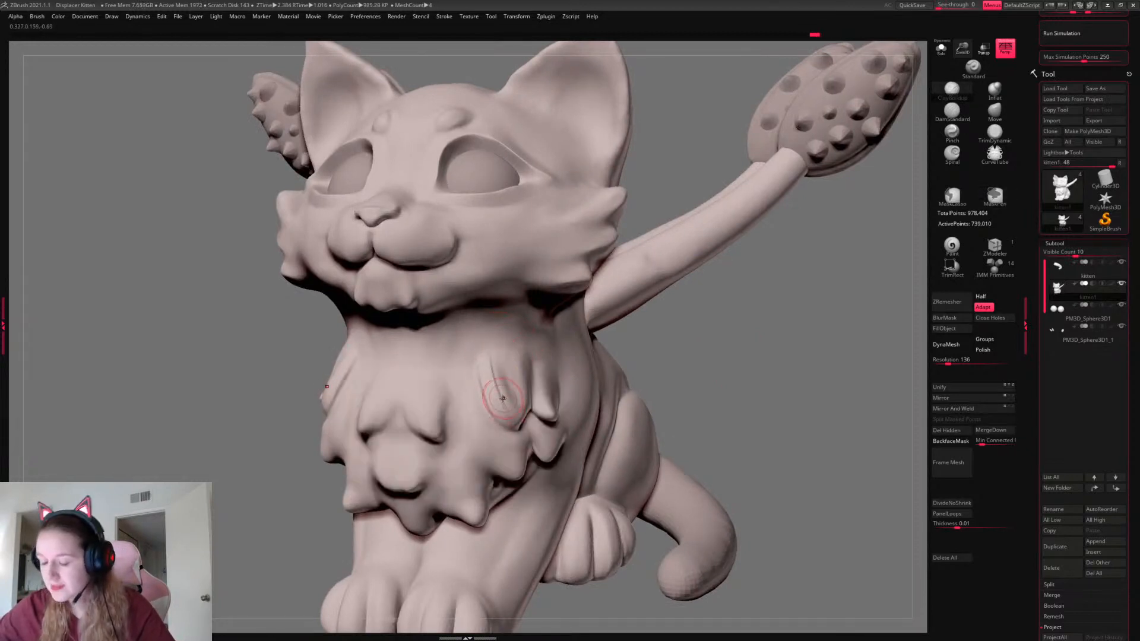
{"action": "key", "text": "ctrl+z"}
Sculpt long fur strands down the upper side chest tuft with ClayBuildup and smooth them
{"action": "left_click_drag", "start_coordinate": [474, 354], "coordinate": [499, 413]}
{"action": "left_click_drag", "start_coordinate": [481, 352], "coordinate": [500, 383]}
{"action": "left_click_drag", "start_coordinate": [790, 348], "coordinate": [671, 352]}
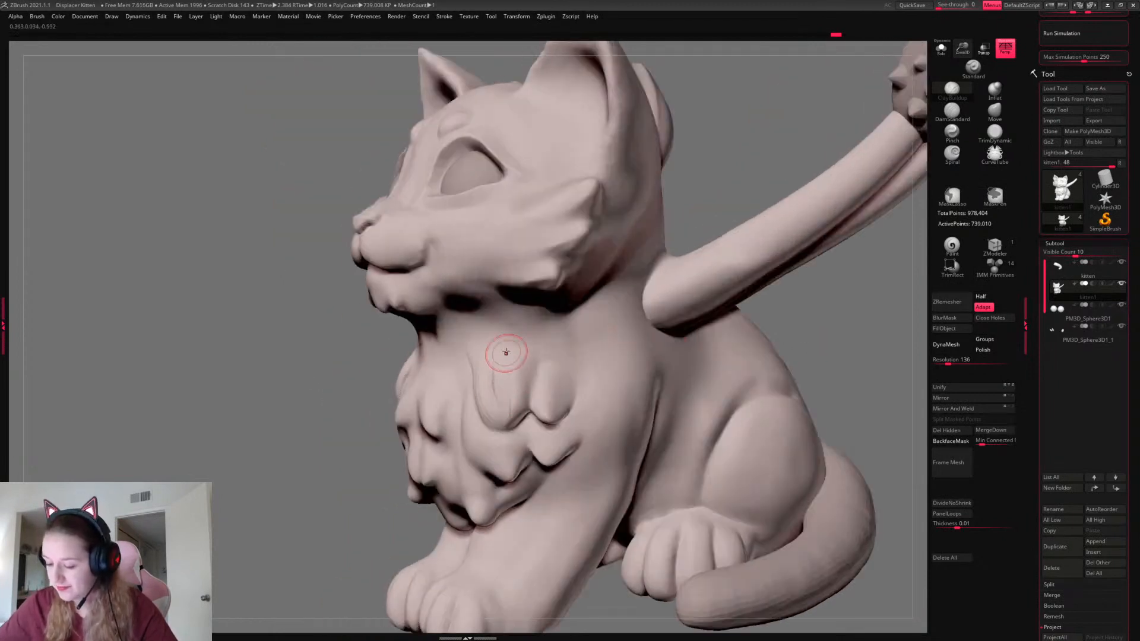
{"action": "left_click_drag", "start_coordinate": [506, 352], "coordinate": [514, 415]}
{"action": "left_click_drag", "start_coordinate": [839, 364], "coordinate": [736, 376]}
{"action": "mouse_move", "coordinate": [517, 365]}
{"action": "left_mouse_down", "text": "shift"}
{"action": "mouse_move", "coordinate": [520, 351]}
{"action": "mouse_move", "coordinate": [482, 365]}
{"action": "mouse_move", "coordinate": [529, 392]}
{"action": "left_mouse_up", "text": "shift"}
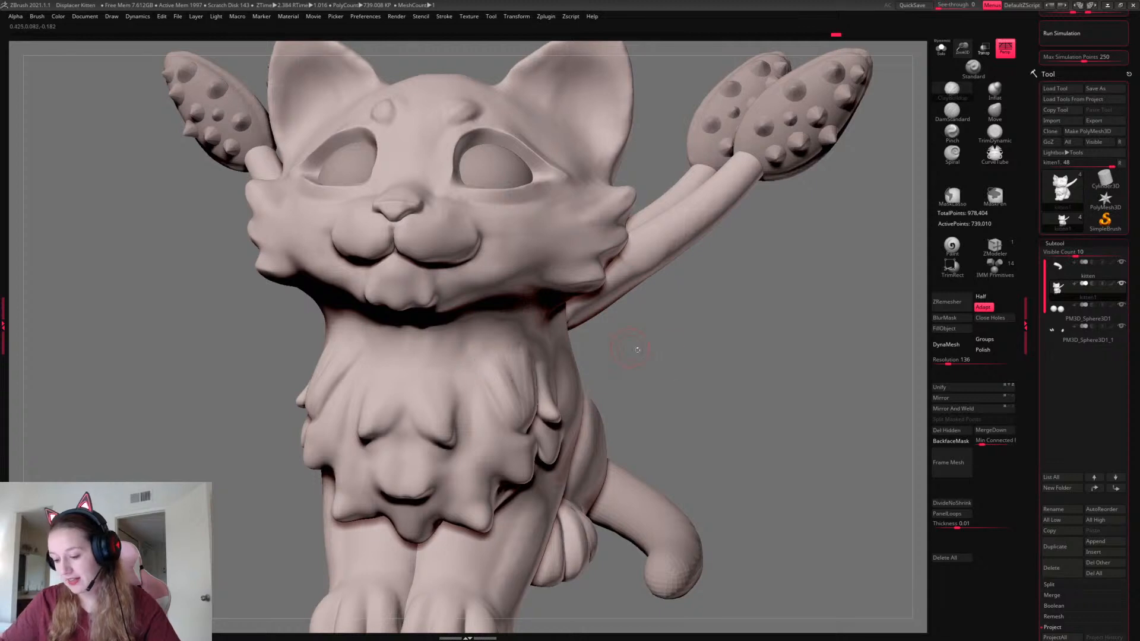
Add ClayBuildup fur strands along the two central chest locks, undoing unwanted strokes
{"action": "left_click_drag", "start_coordinate": [653, 354], "coordinate": [831, 392]}
{"action": "left_click_drag", "start_coordinate": [756, 372], "coordinate": [759, 370]}
{"action": "key", "text": "space"}
{"action": "key", "text": "space"}
{"action": "left_click_drag", "start_coordinate": [374, 405], "coordinate": [398, 416]}
{"action": "key", "text": "ctrl+z"}
{"action": "left_click_drag", "start_coordinate": [395, 374], "coordinate": [399, 418]}
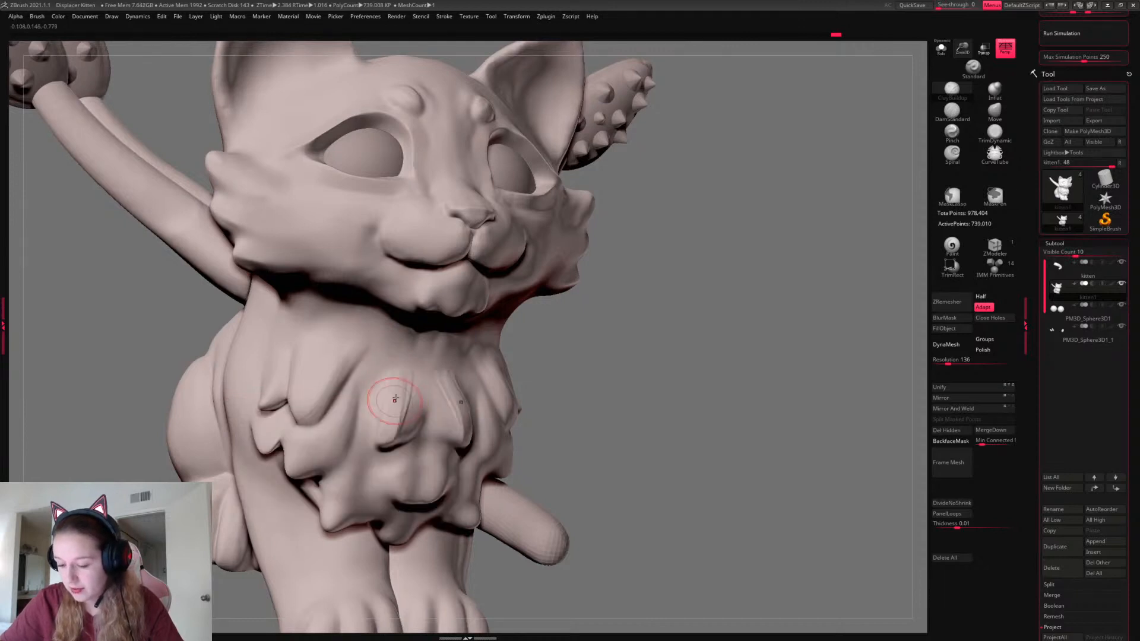
{"action": "mouse_move", "coordinate": [706, 378]}
{"action": "left_mouse_down"}
{"action": "mouse_move", "coordinate": [445, 367]}
{"action": "mouse_move", "coordinate": [466, 444]}
{"action": "left_mouse_up"}
{"action": "key", "text": "ctrl+z"}
{"action": "left_click_drag", "start_coordinate": [446, 397], "coordinate": [472, 451]}
Adjust the shape of the central chest locks with the Move brush
{"action": "key", "text": "space"}
{"action": "left_click", "coordinate": [962, 132]}
{"action": "left_click", "coordinate": [993, 113]}
{"action": "left_click_drag", "start_coordinate": [478, 412], "coordinate": [466, 406]}
{"action": "left_click_drag", "start_coordinate": [763, 389], "coordinate": [784, 379]}
{"action": "mouse_move", "coordinate": [853, 378]}
{"action": "left_mouse_down"}
{"action": "mouse_move", "coordinate": [797, 380]}
{"action": "mouse_move", "coordinate": [845, 369]}
{"action": "mouse_move", "coordinate": [757, 353]}
{"action": "mouse_move", "coordinate": [749, 376]}
{"action": "mouse_move", "coordinate": [771, 376]}
{"action": "left_mouse_up"}
Build up a long fur lock on the chest beside the central locks with ClayBuildup
{"action": "left_click", "coordinate": [952, 92]}
{"action": "key", "text": "space"}
{"action": "key", "text": "space"}
{"action": "key", "text": "space"}
{"action": "mouse_move", "coordinate": [503, 441]}
{"action": "left_mouse_down"}
{"action": "mouse_move", "coordinate": [482, 450]}
{"action": "mouse_move", "coordinate": [496, 441]}
{"action": "left_mouse_up"}
{"action": "key", "text": "space"}
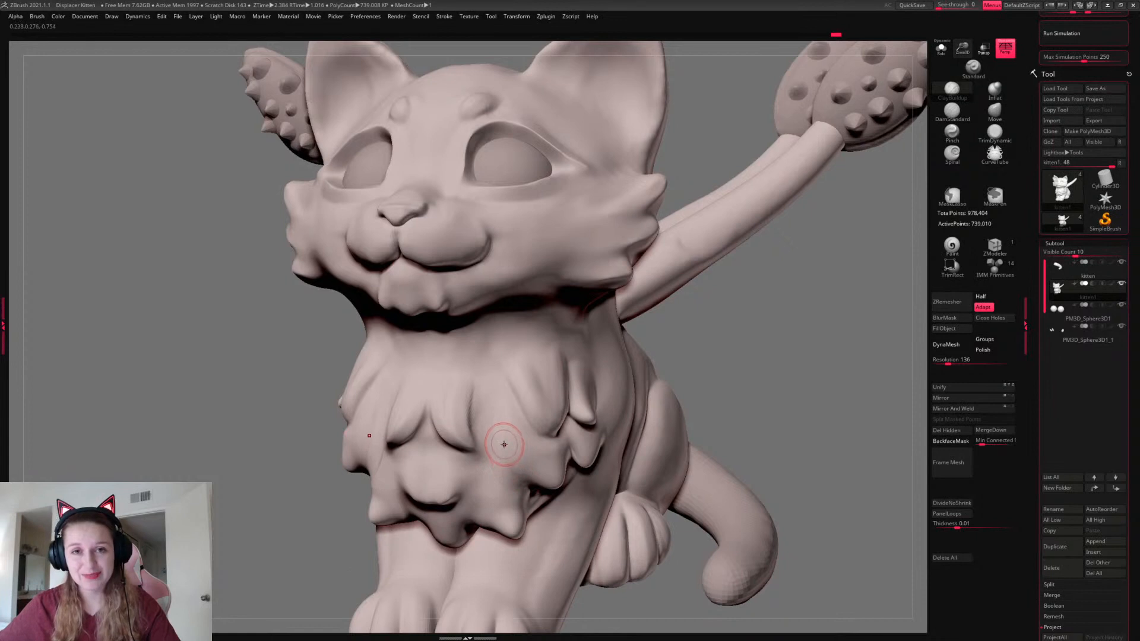
{"action": "key", "text": "space"}
{"action": "mouse_move", "coordinate": [511, 424]}
{"action": "left_mouse_down"}
{"action": "mouse_move", "coordinate": [502, 480]}
{"action": "mouse_move", "coordinate": [491, 435]}
{"action": "mouse_move", "coordinate": [504, 499]}
{"action": "left_mouse_up"}
{"action": "key", "text": "ctrl+z"}
{"action": "mouse_move", "coordinate": [511, 417]}
{"action": "left_mouse_down"}
{"action": "mouse_move", "coordinate": [524, 468]}
{"action": "mouse_move", "coordinate": [499, 469]}
{"action": "mouse_move", "coordinate": [527, 491]}
{"action": "left_mouse_up"}
{"action": "key", "text": "ctrl+z"}
Pull the long side chest lock into a tapered, pointed shape with the Move brush
{"action": "left_click", "coordinate": [995, 111]}
{"action": "right_click", "coordinate": [664, 410]}
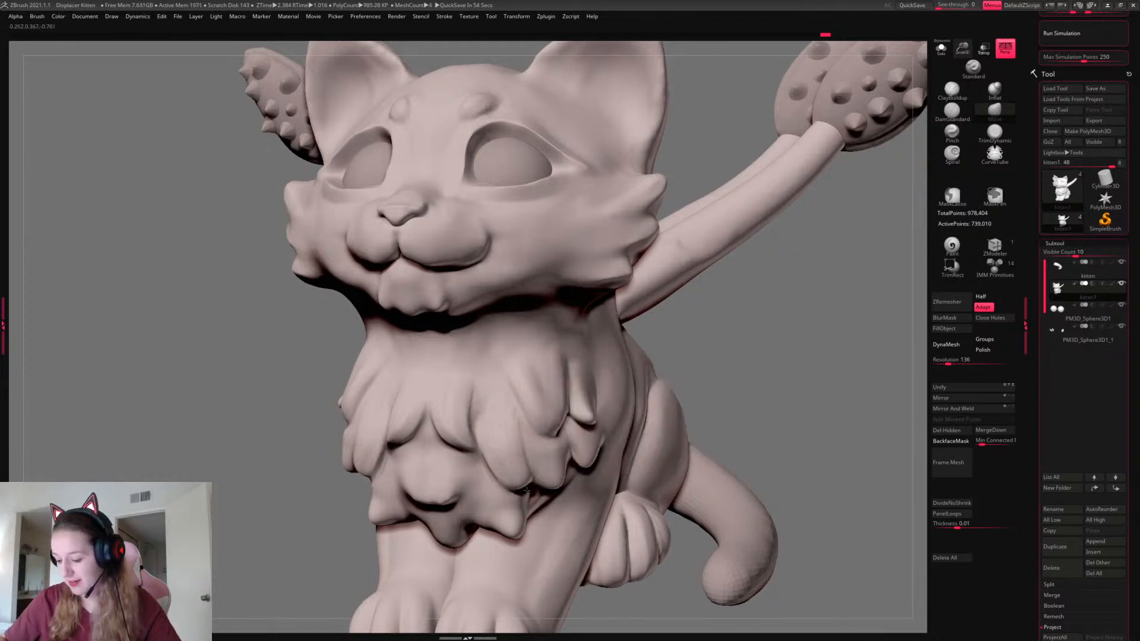
{"action": "left_click_drag", "start_coordinate": [786, 352], "coordinate": [733, 374]}
{"action": "right_click", "coordinate": [788, 354]}
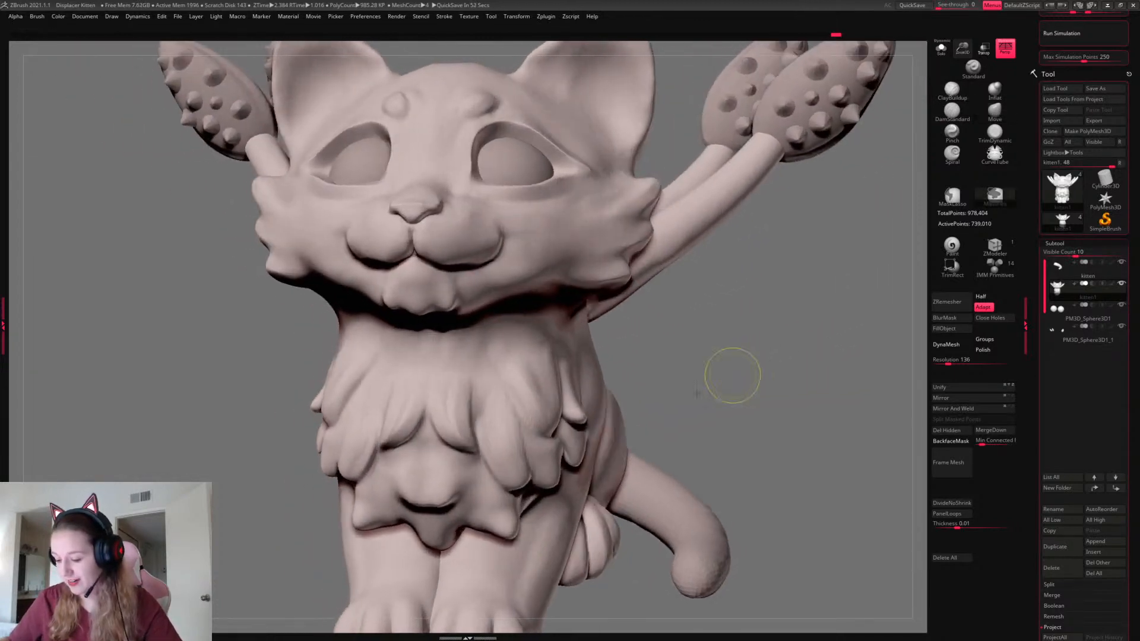
{"action": "right_click", "coordinate": [533, 463]}
{"action": "left_click_drag", "start_coordinate": [533, 464], "coordinate": [527, 497]}
{"action": "right_click", "coordinate": [527, 496]}
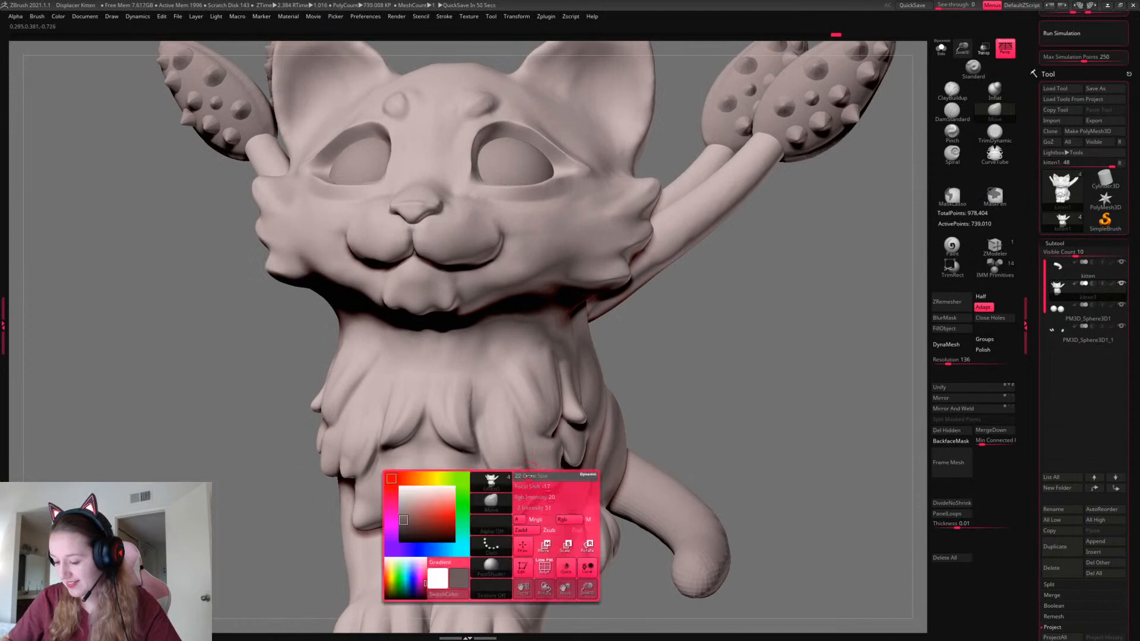
{"action": "right_click", "coordinate": [502, 465]}
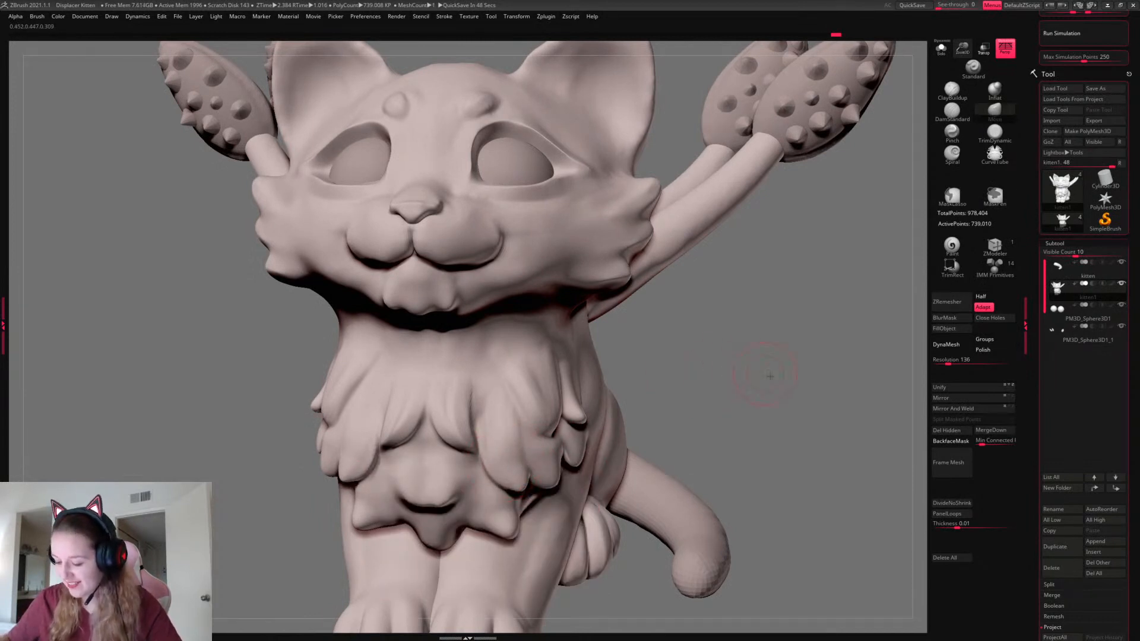
{"action": "left_click_drag", "start_coordinate": [772, 377], "coordinate": [777, 376]}
{"action": "left_click", "coordinate": [952, 112]}
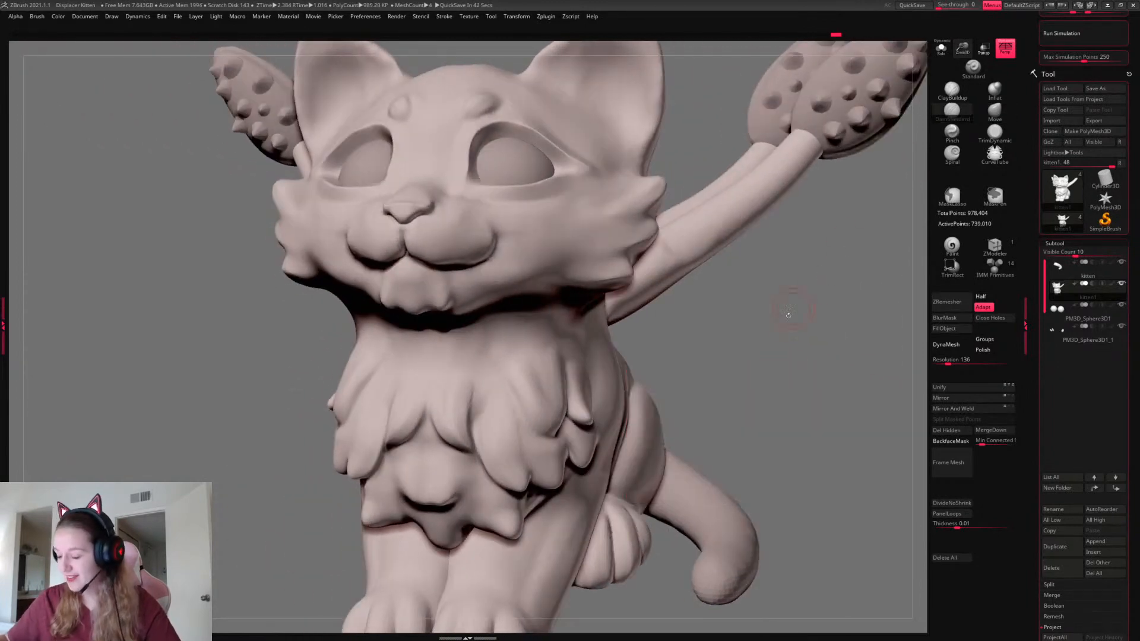
{"action": "right_click_drag", "start_coordinate": [792, 312], "coordinate": [755, 315]}
{"action": "right_click", "coordinate": [468, 487]}
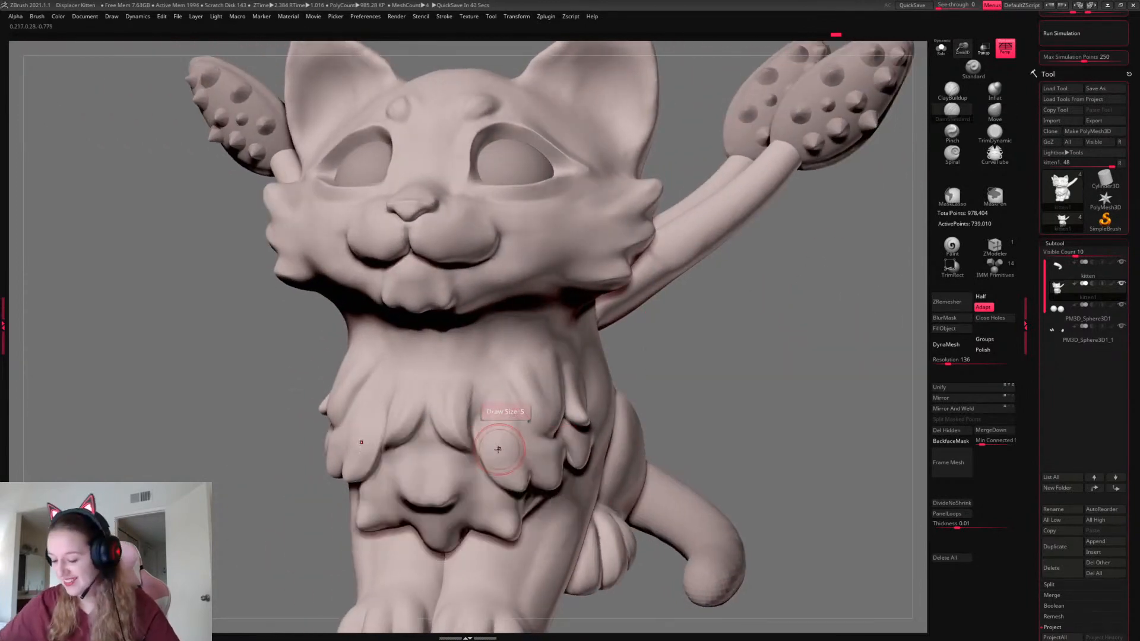
{"action": "left_click_drag", "start_coordinate": [508, 433], "coordinate": [526, 491]}
{"action": "key", "text": "ctrl+z"}
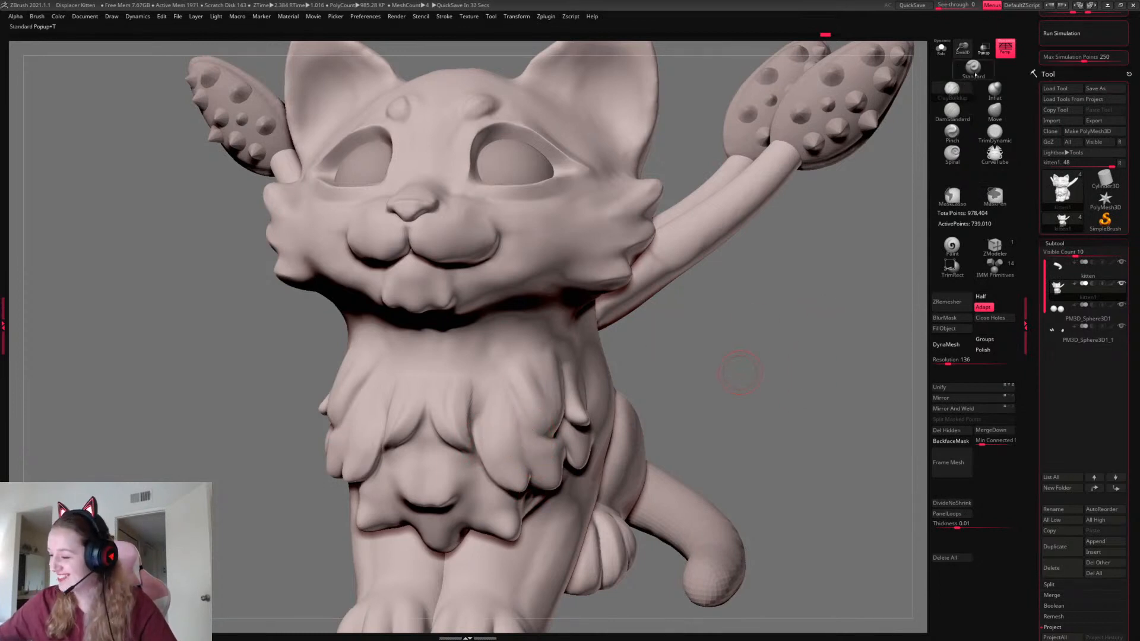
Trace a fine ClayBuildup strand along the long side chest lock and undo the unwanted stroke
{"action": "left_click_drag", "start_coordinate": [486, 446], "coordinate": [527, 474]}
{"action": "key", "text": "ctrl+z"}
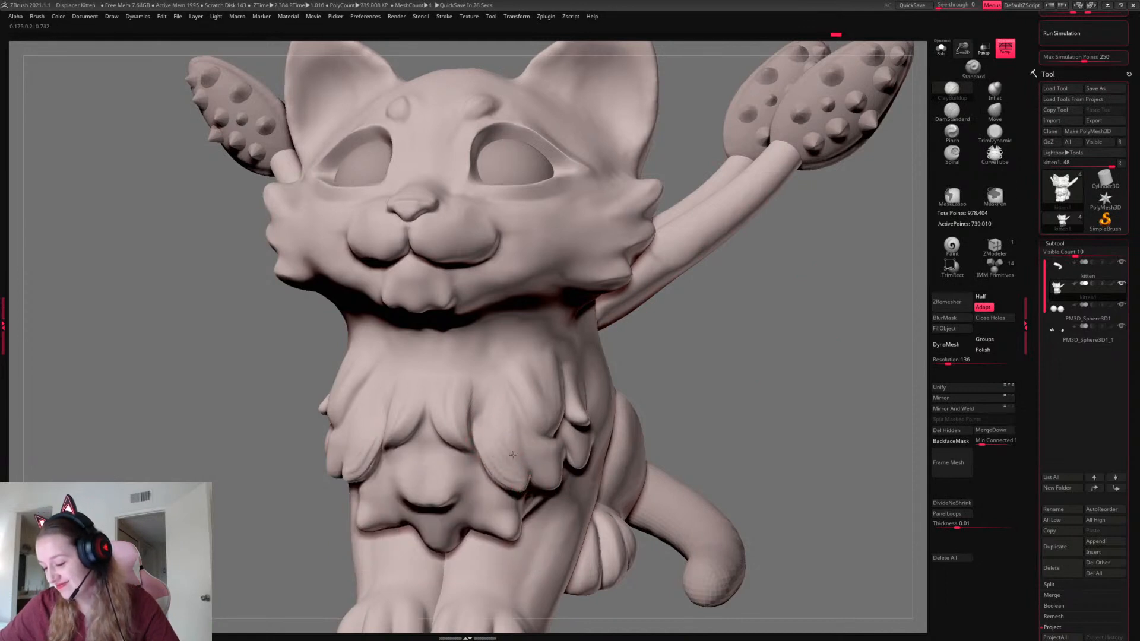
Refine the lower tip of the long side chest lock with a resized Move brush
{"action": "right_click", "coordinate": [646, 421]}
{"action": "left_click", "coordinate": [995, 111]}
{"action": "right_click", "coordinate": [694, 412]}
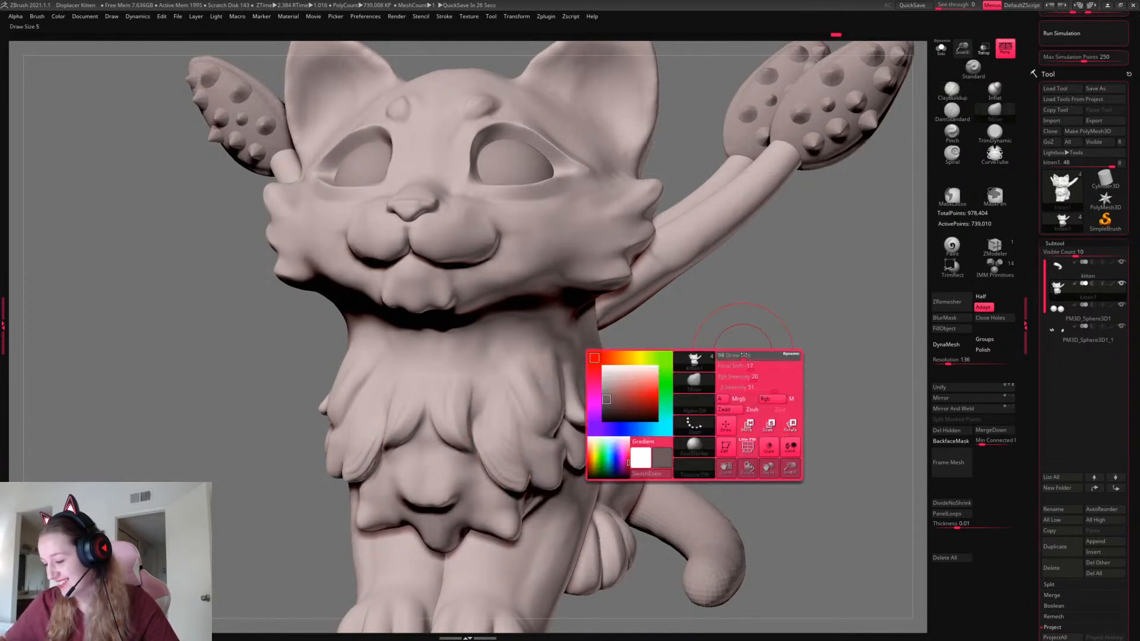
{"action": "left_click_drag", "start_coordinate": [508, 485], "coordinate": [522, 482]}
{"action": "right_click", "coordinate": [512, 480]}
{"action": "left_click_drag", "start_coordinate": [794, 382], "coordinate": [766, 416]}
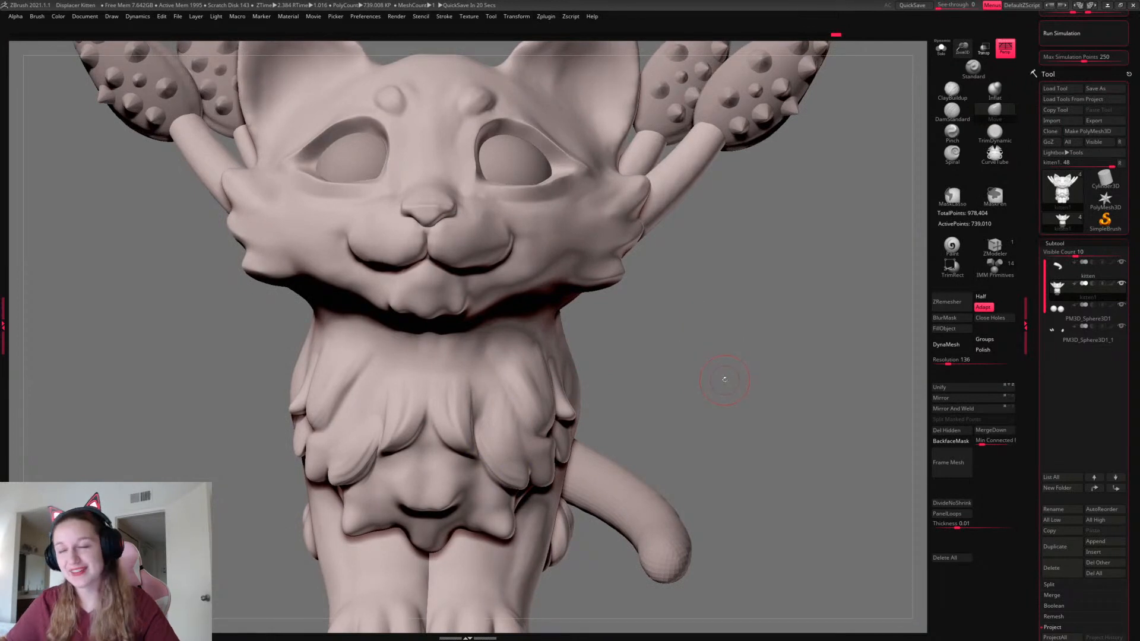
Sharpen the ridges of the long side chest locks with the Pinch brush
{"action": "left_click_drag", "start_coordinate": [730, 383], "coordinate": [795, 291]}
{"action": "left_click", "coordinate": [952, 131]}
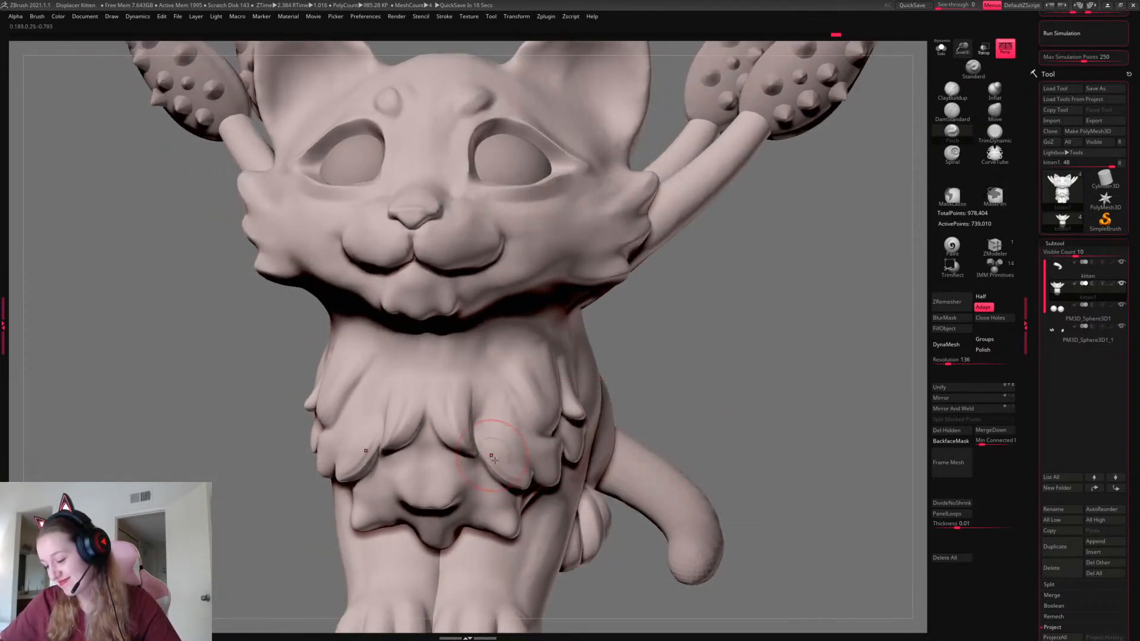
{"action": "right_click", "coordinate": [683, 430]}
{"action": "mouse_move", "coordinate": [753, 360]}
{"action": "left_mouse_down"}
{"action": "mouse_move", "coordinate": [782, 376]}
{"action": "mouse_move", "coordinate": [774, 395]}
{"action": "left_mouse_up"}
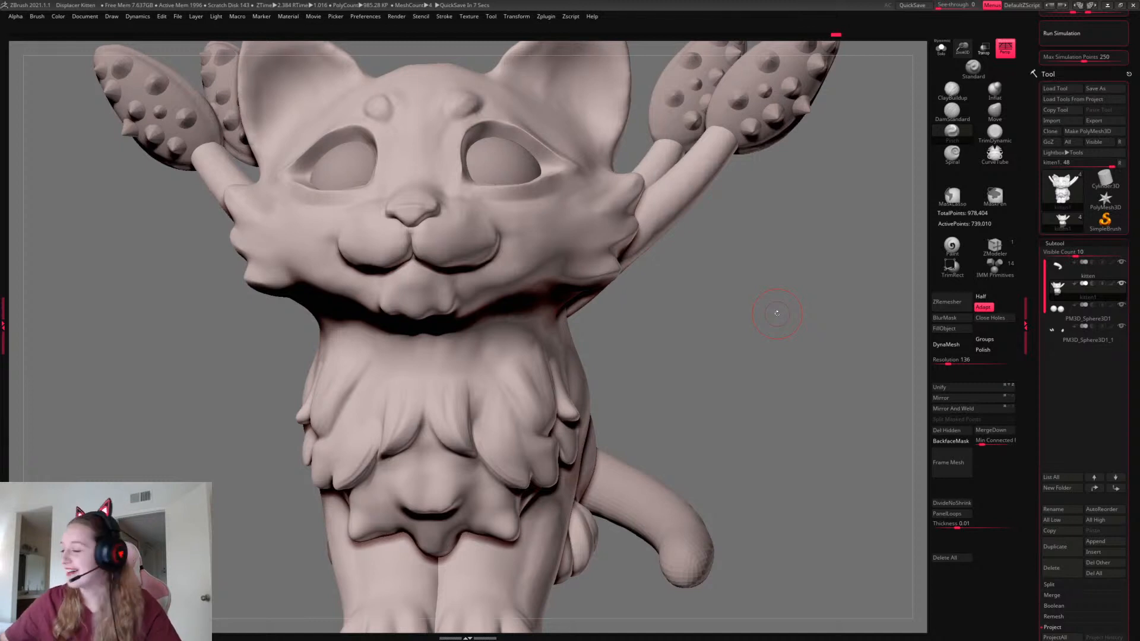
Enable BackfaceMask and adjust the long side chest locks and the gap beside the central locks with the Move brush
{"action": "left_click", "coordinate": [995, 113]}
{"action": "right_click", "coordinate": [704, 396]}
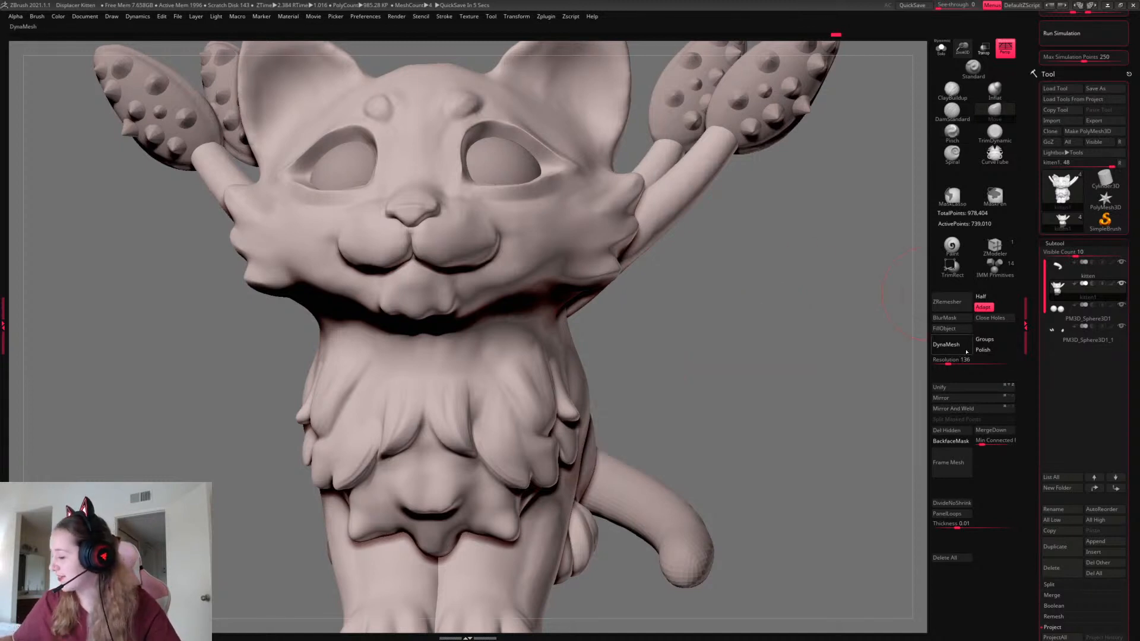
{"action": "left_click", "coordinate": [963, 330]}
{"action": "key", "text": "ctrl+z"}
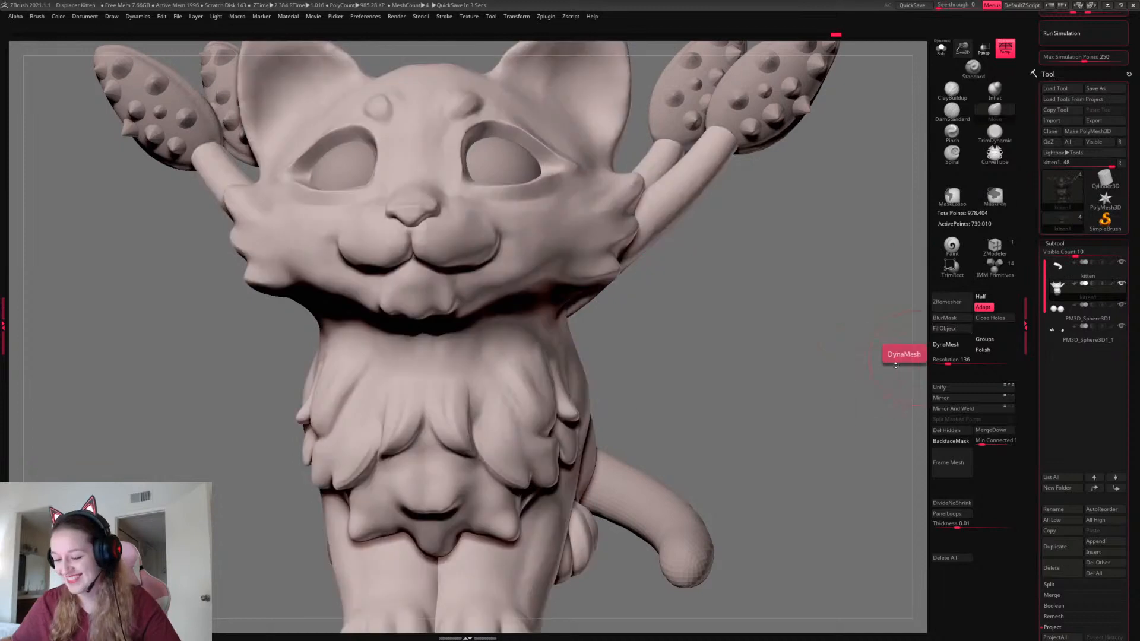
{"action": "right_click", "coordinate": [707, 399]}
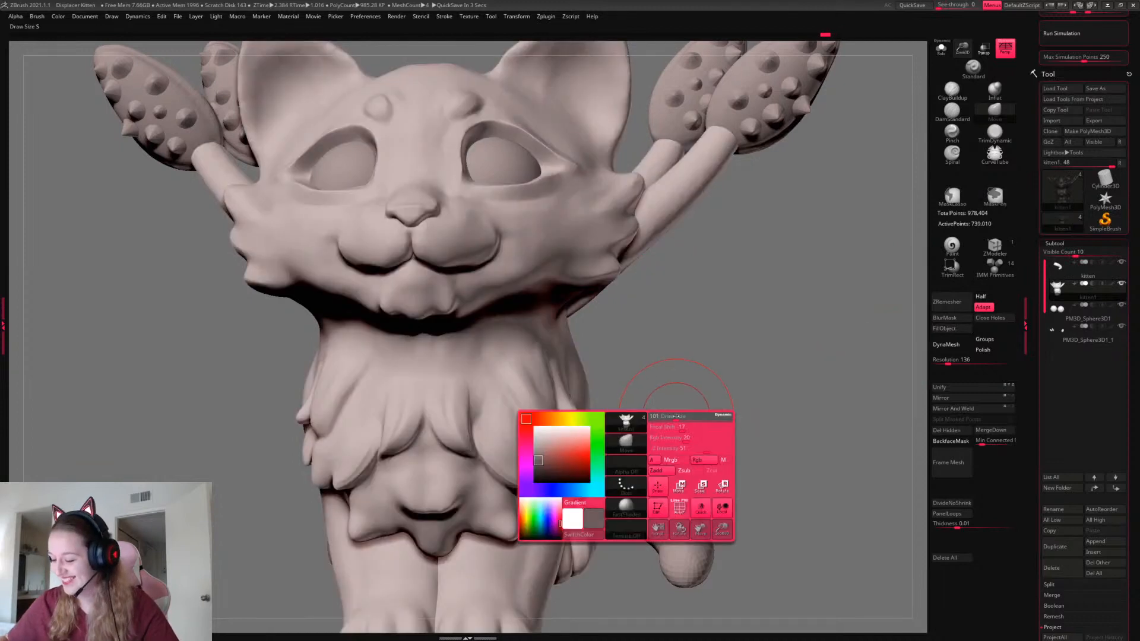
{"action": "left_click", "coordinate": [951, 441]}
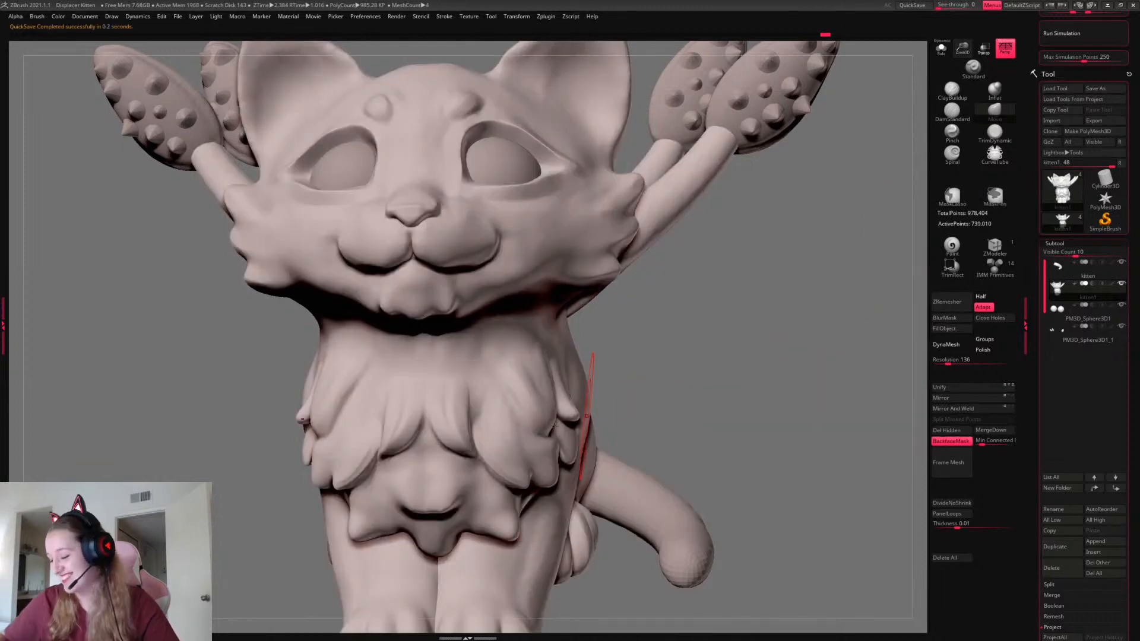
{"action": "right_click", "coordinate": [493, 457]}
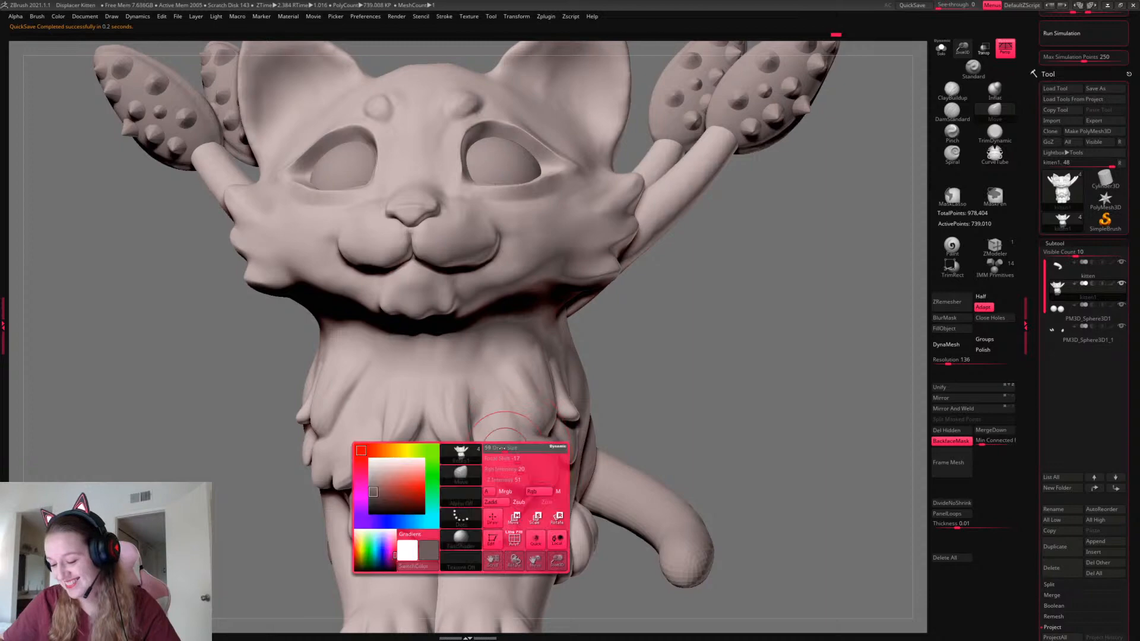
{"action": "right_click", "coordinate": [474, 405]}
{"action": "left_click_drag", "start_coordinate": [475, 400], "coordinate": [473, 385]}
{"action": "right_click", "coordinate": [476, 393]}
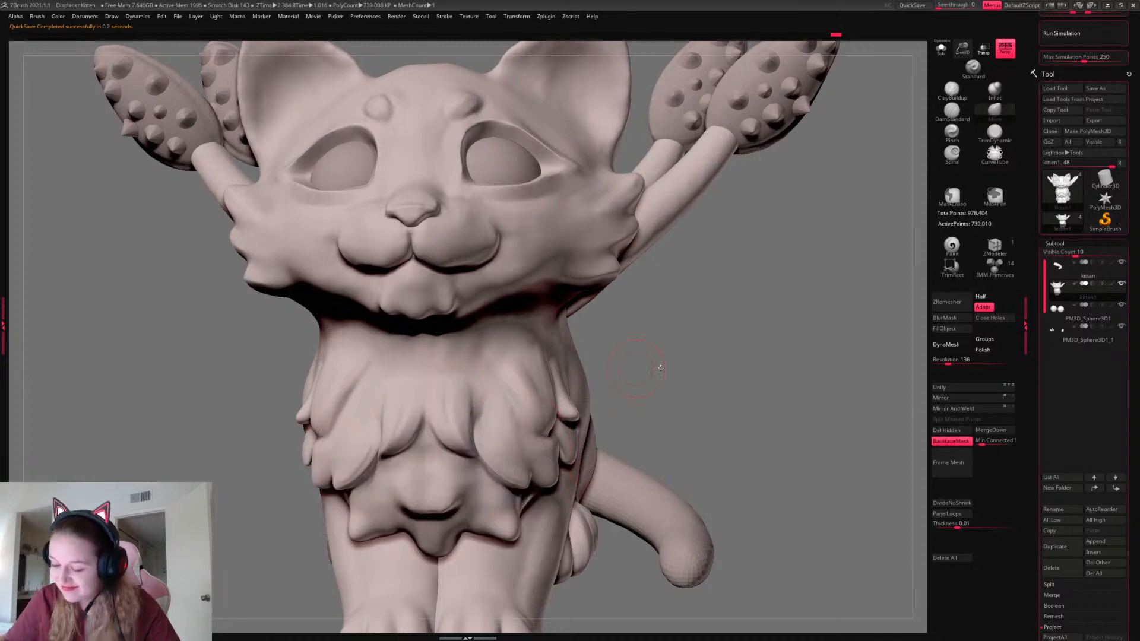
Try the FnFur brush with the Stacked02 pattern on the chest at several sizes and angles, undoing each stamp
{"action": "mouse_move", "coordinate": [661, 368]}
{"action": "left_mouse_down"}
{"action": "mouse_move", "coordinate": [784, 395]}
{"action": "mouse_move", "coordinate": [810, 359]}
{"action": "left_mouse_up"}
{"action": "key", "text": "b"}
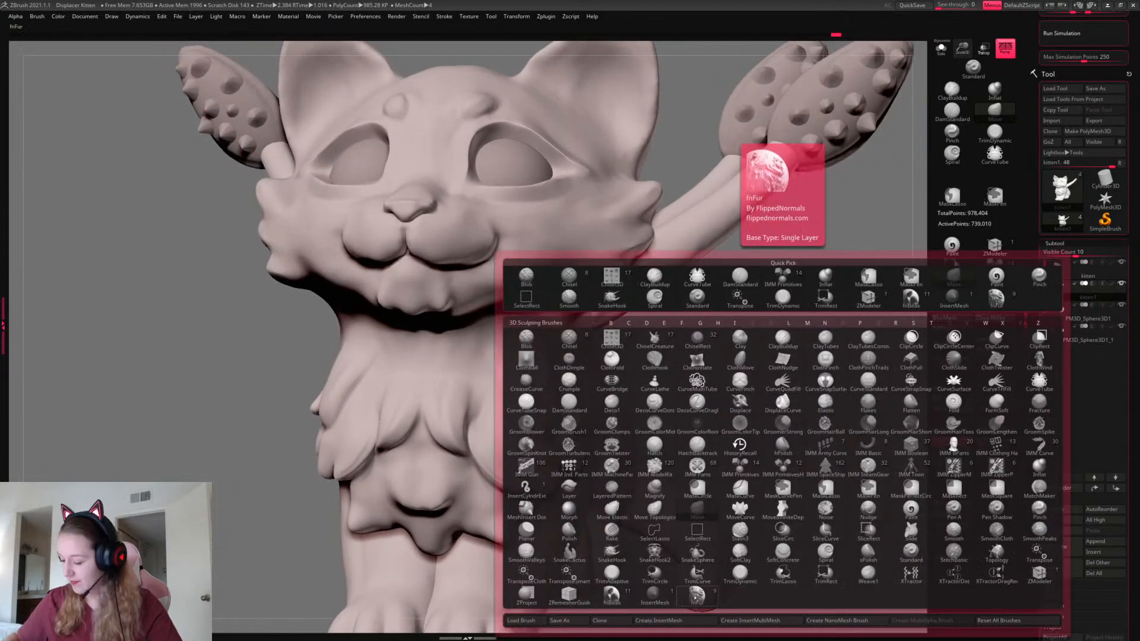
{"action": "left_click", "coordinate": [697, 594]}
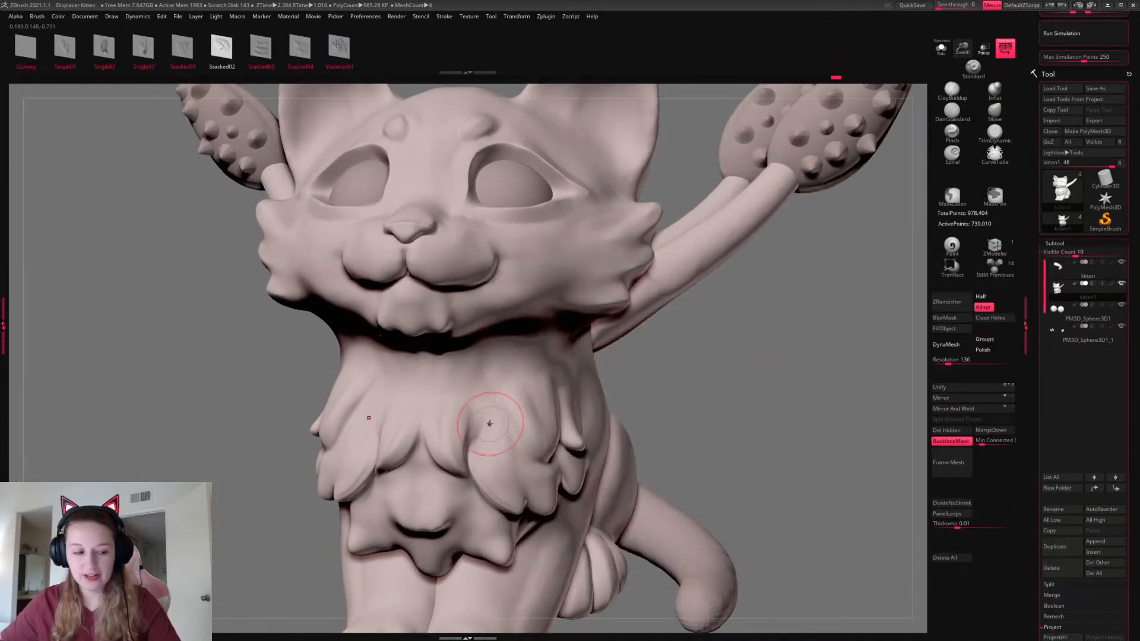
{"action": "left_click_drag", "start_coordinate": [464, 443], "coordinate": [618, 261]}
{"action": "key", "text": "ctrl+z"}
{"action": "left_click_drag", "start_coordinate": [440, 472], "coordinate": [509, 185]}
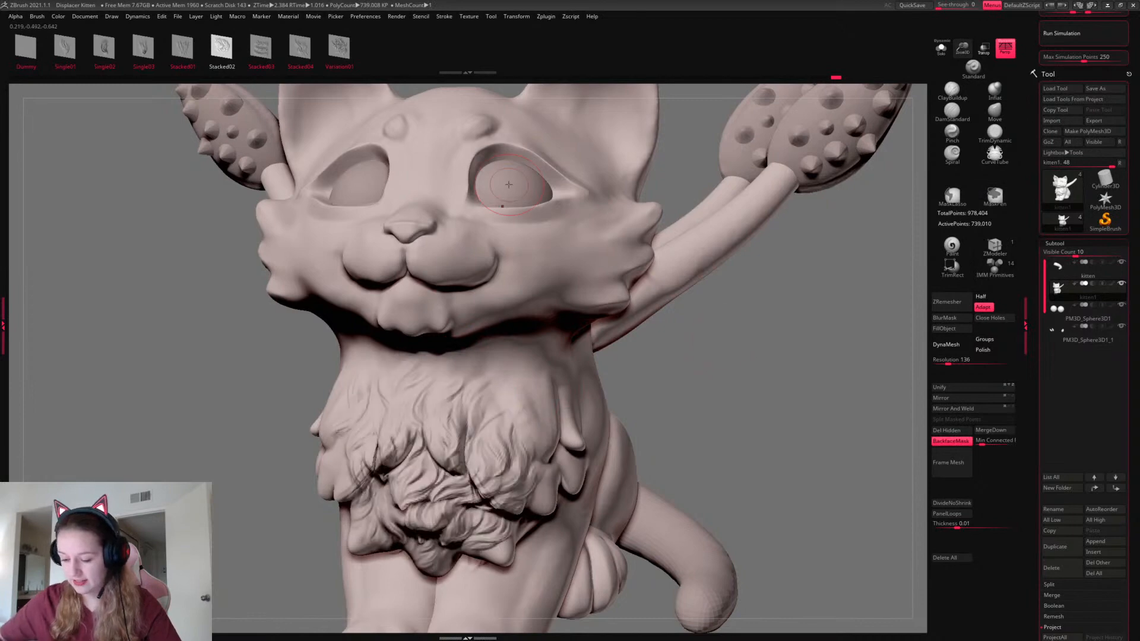
{"action": "mouse_move", "coordinate": [715, 371]}
{"action": "left_mouse_down"}
{"action": "mouse_move", "coordinate": [796, 390]}
{"action": "mouse_move", "coordinate": [706, 395]}
{"action": "mouse_move", "coordinate": [731, 381]}
{"action": "left_mouse_up"}
{"action": "key", "text": "ctrl+z"}
{"action": "left_click_drag", "start_coordinate": [458, 421], "coordinate": [476, 193]}
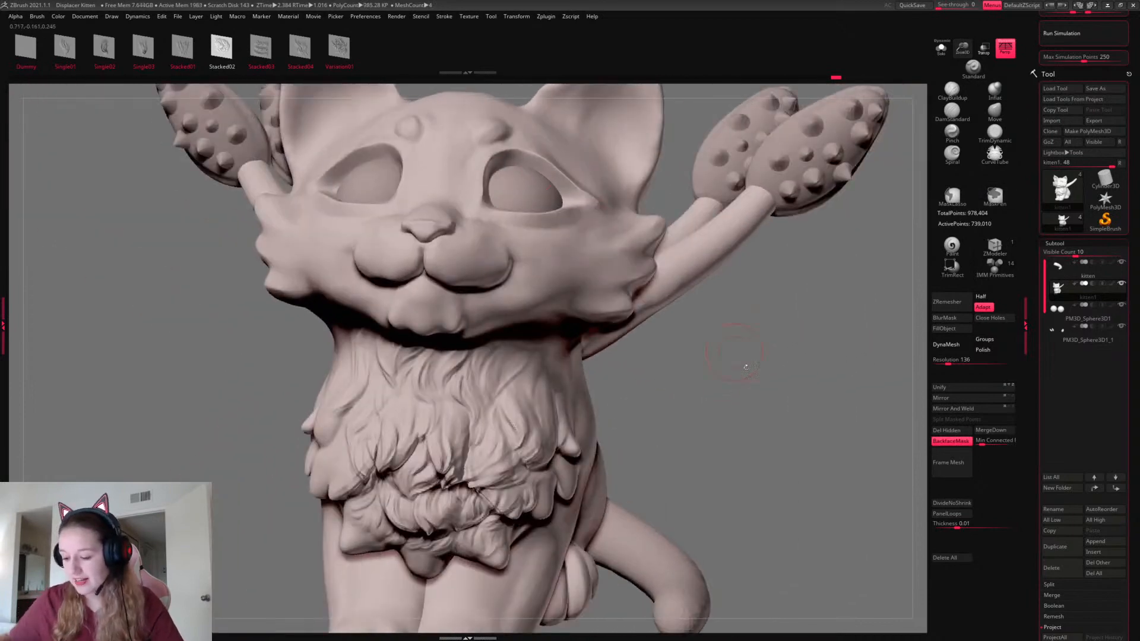
{"action": "left_click_drag", "start_coordinate": [746, 367], "coordinate": [755, 392]}
{"action": "key", "text": "ctrl+z"}
{"action": "left_click_drag", "start_coordinate": [430, 477], "coordinate": [470, 399]}
{"action": "left_click_drag", "start_coordinate": [805, 390], "coordinate": [815, 386], "text": "shift"}
{"action": "left_click_drag", "start_coordinate": [814, 386], "coordinate": [682, 400], "text": "alt"}
{"action": "key", "text": "ctrl+z"}
{"action": "left_click_drag", "start_coordinate": [444, 480], "coordinate": [493, 380]}
{"action": "key", "text": "ctrl+z"}
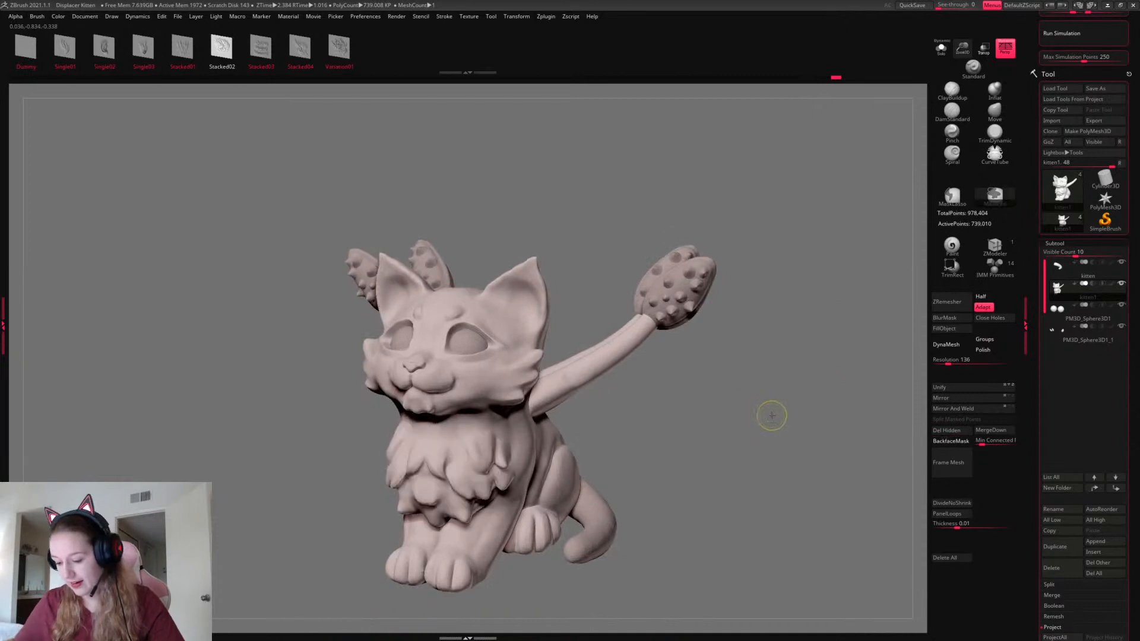
Carve a crease along the central chest locks with the DamStandard brush and undo the last stroke
{"action": "mouse_move", "coordinate": [772, 416]}
{"action": "left_mouse_down"}
{"action": "mouse_move", "coordinate": [796, 422]}
{"action": "mouse_move", "coordinate": [782, 417]}
{"action": "mouse_move", "coordinate": [787, 451]}
{"action": "left_mouse_up"}
{"action": "left_click", "coordinate": [952, 112]}
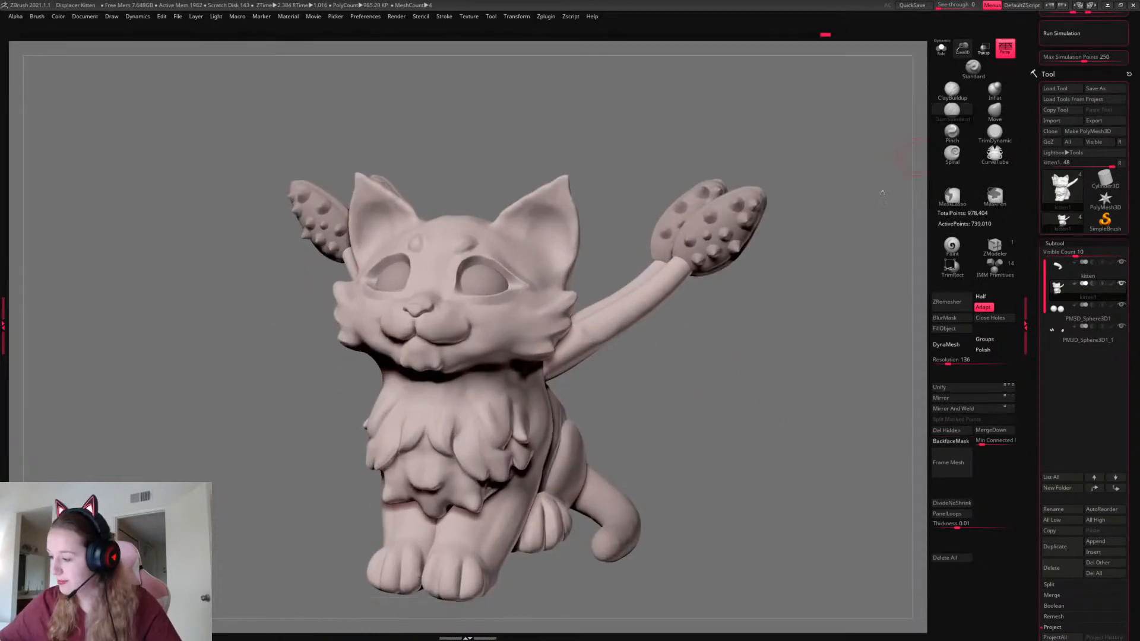
{"action": "mouse_move", "coordinate": [772, 356]}
{"action": "left_mouse_down", "text": "alt"}
{"action": "mouse_move", "coordinate": [753, 404]}
{"action": "mouse_move", "coordinate": [765, 406]}
{"action": "left_mouse_up", "text": "alt"}
{"action": "left_click_drag", "start_coordinate": [440, 411], "coordinate": [435, 443]}
{"action": "key", "text": "space"}
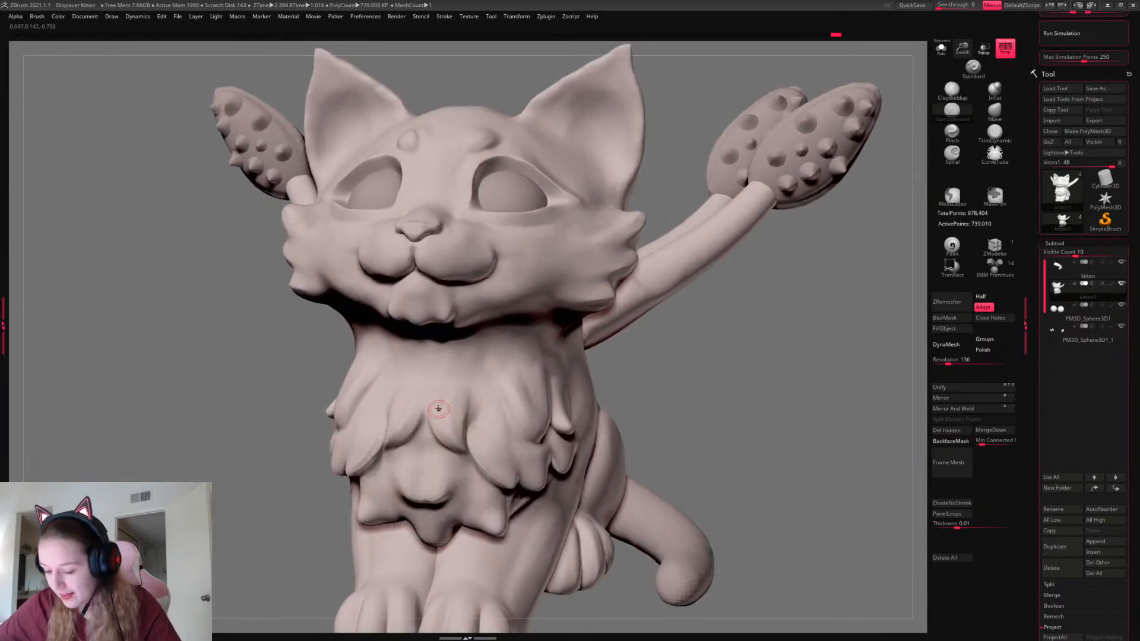
{"action": "left_click_drag", "start_coordinate": [672, 380], "coordinate": [760, 387]}
{"action": "key", "text": "ctrl+z"}
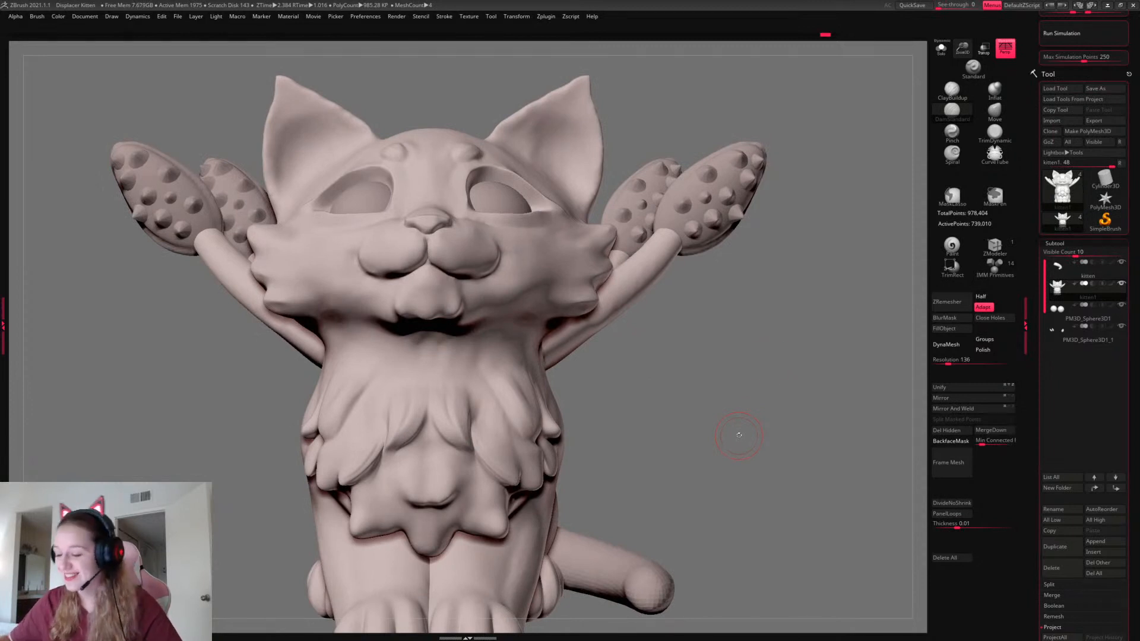
Build up the central lower chest tuft beneath the long locks with ClayBuildup
{"action": "key", "text": "space"}
{"action": "left_click_drag", "start_coordinate": [739, 436], "coordinate": [746, 328]}
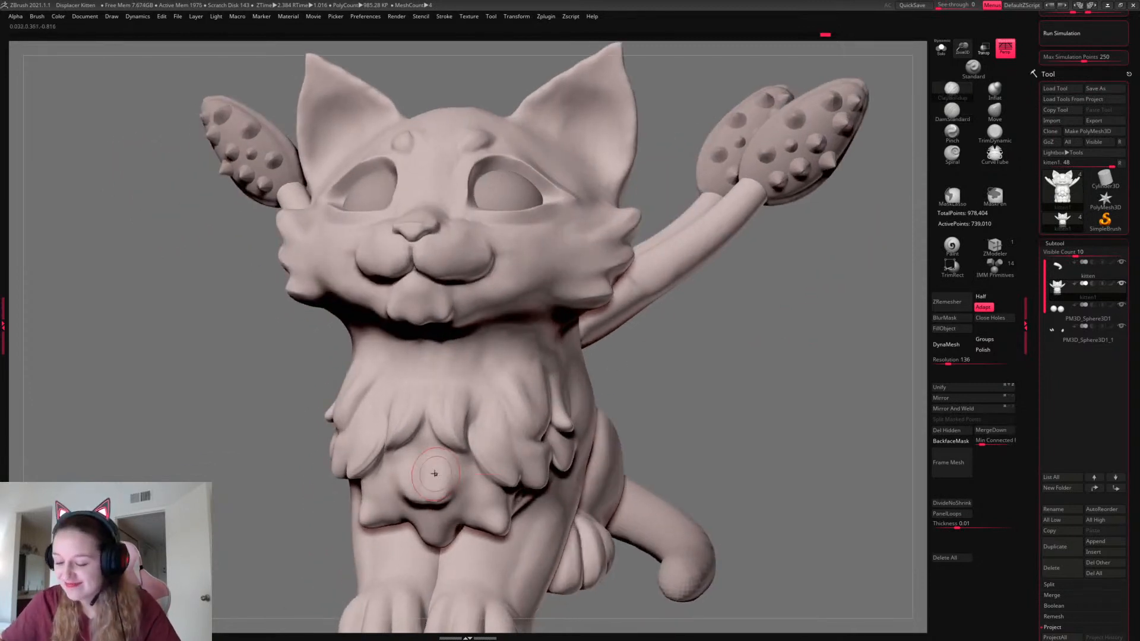
{"action": "left_click_drag", "start_coordinate": [612, 395], "coordinate": [661, 390]}
{"action": "left_click_drag", "start_coordinate": [440, 458], "coordinate": [432, 508]}
Shape the central lower chest tuft into a rounded, tapering lock with the Move brush and undo the last stroke
{"action": "left_click", "coordinate": [994, 111]}
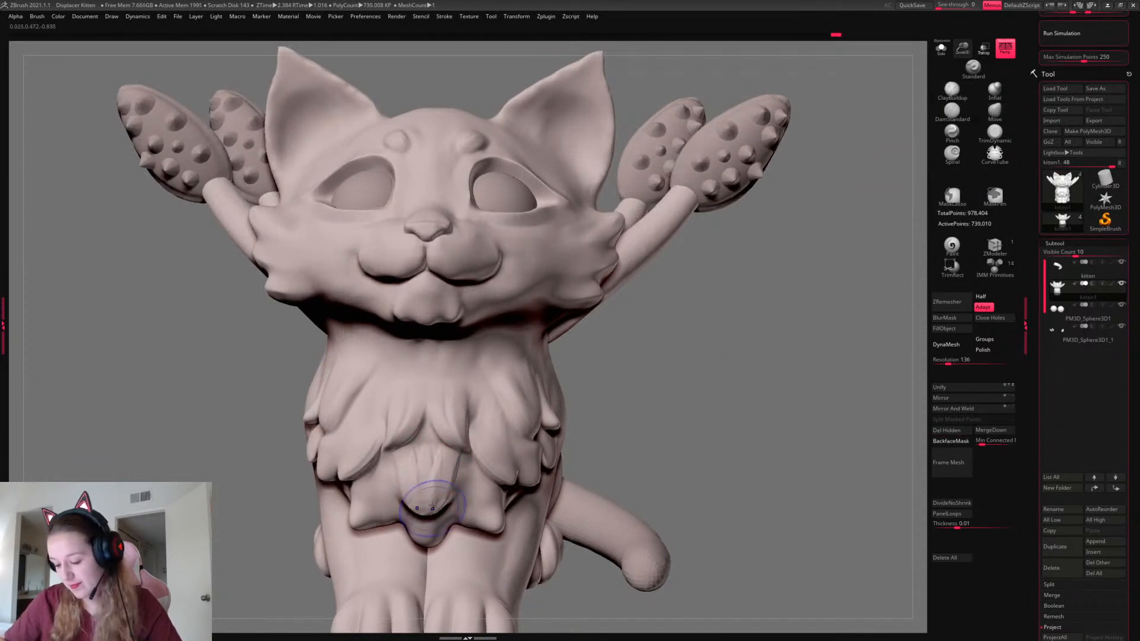
{"action": "left_click_drag", "start_coordinate": [696, 391], "coordinate": [687, 376]}
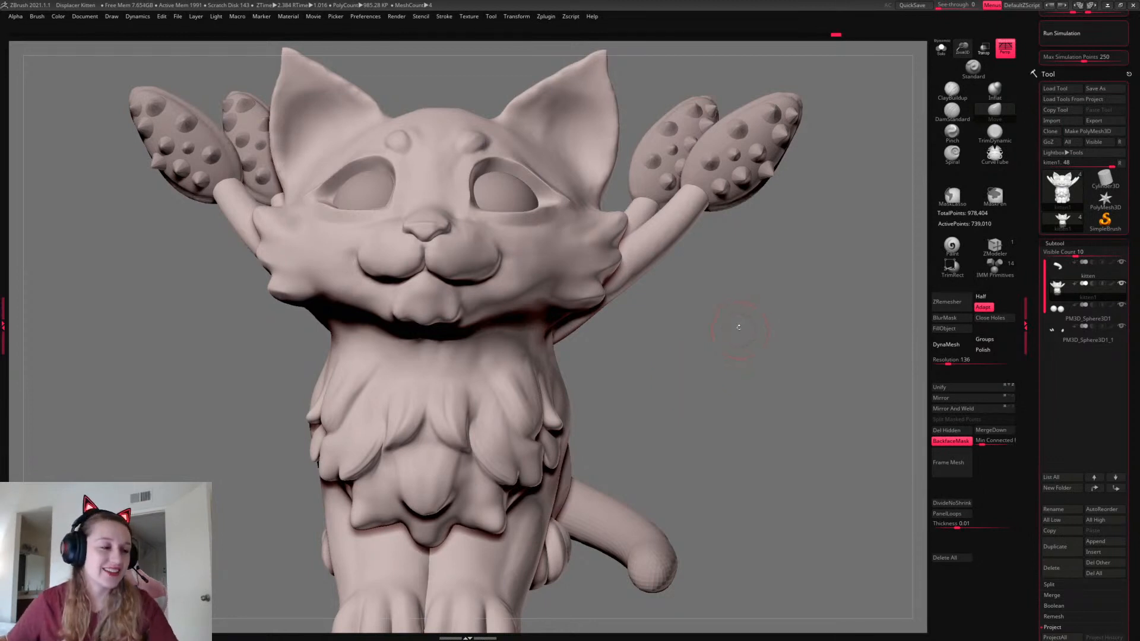
{"action": "left_click_drag", "start_coordinate": [704, 359], "coordinate": [674, 353]}
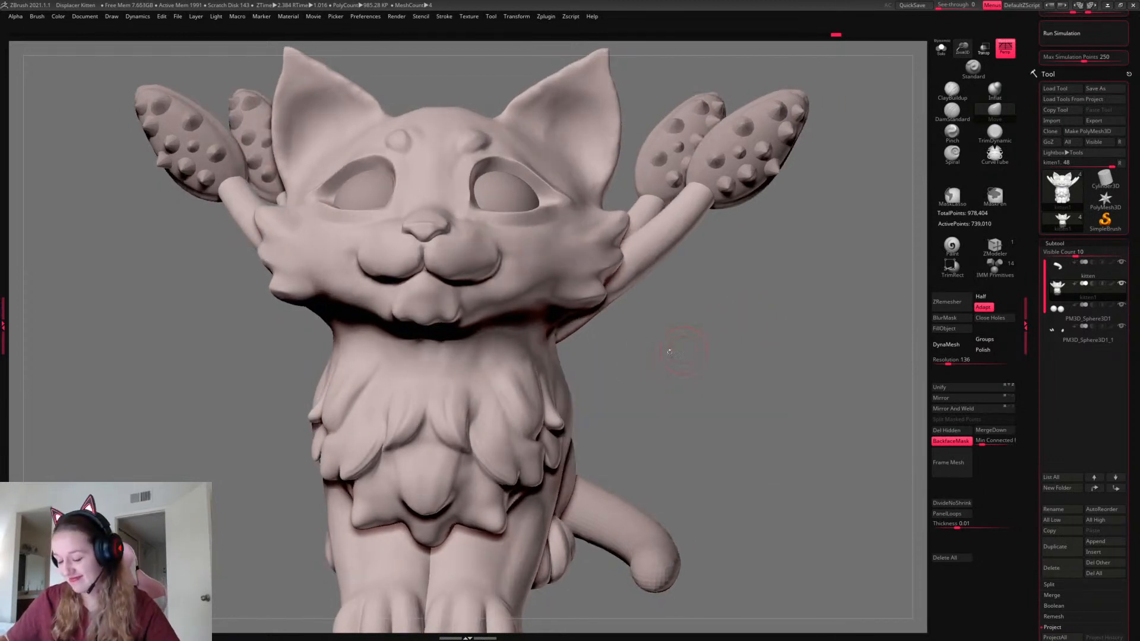
{"action": "left_click_drag", "start_coordinate": [449, 464], "coordinate": [457, 463]}
{"action": "key", "text": "ctrl+z"}
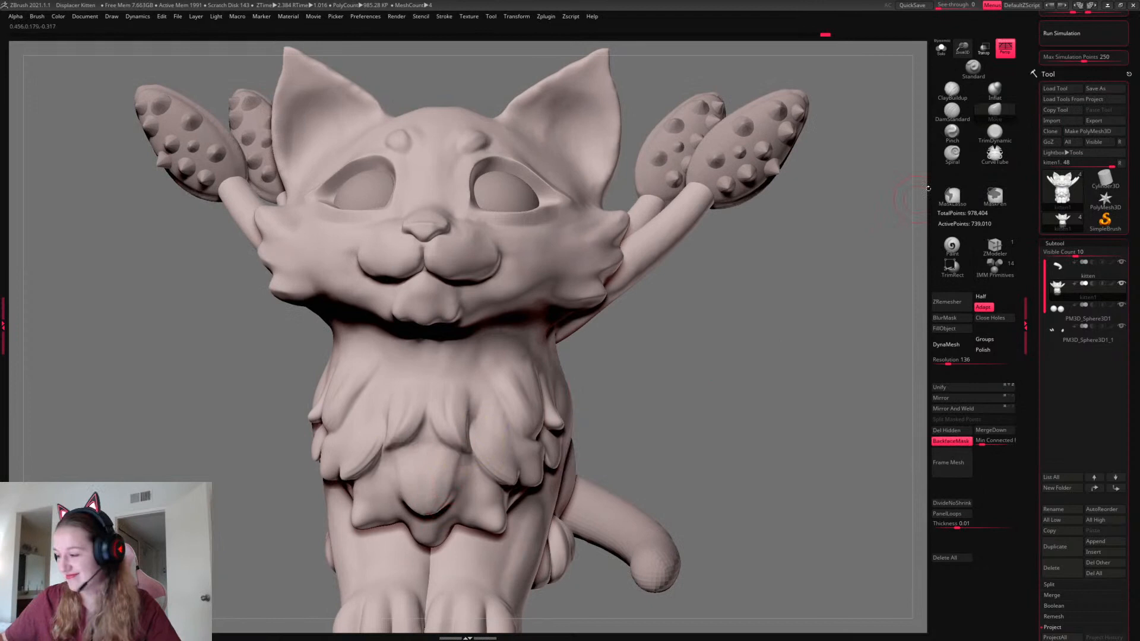
{"action": "left_click", "coordinate": [962, 90]}
{"action": "key", "text": "space"}
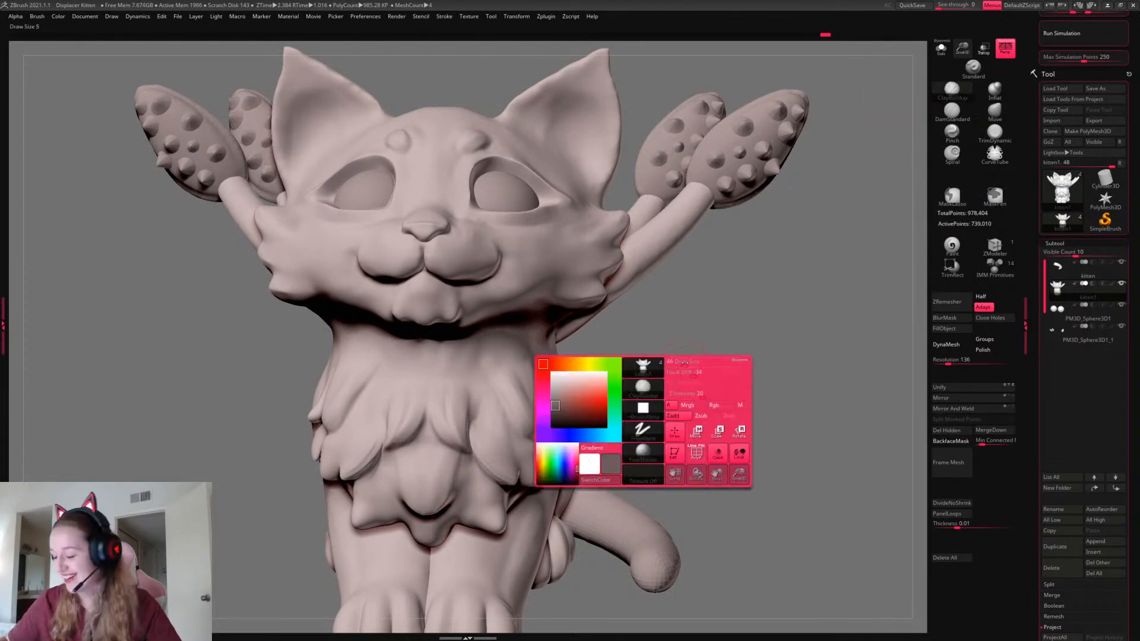
{"action": "left_click_drag", "start_coordinate": [695, 363], "coordinate": [691, 353]}
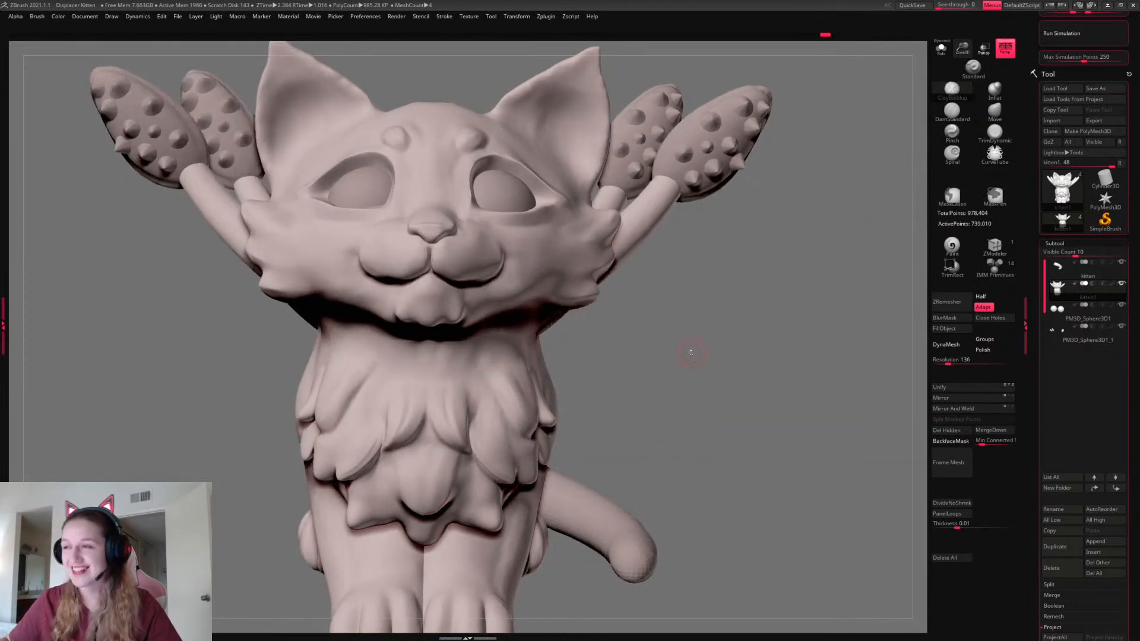
{"action": "key", "text": "space"}
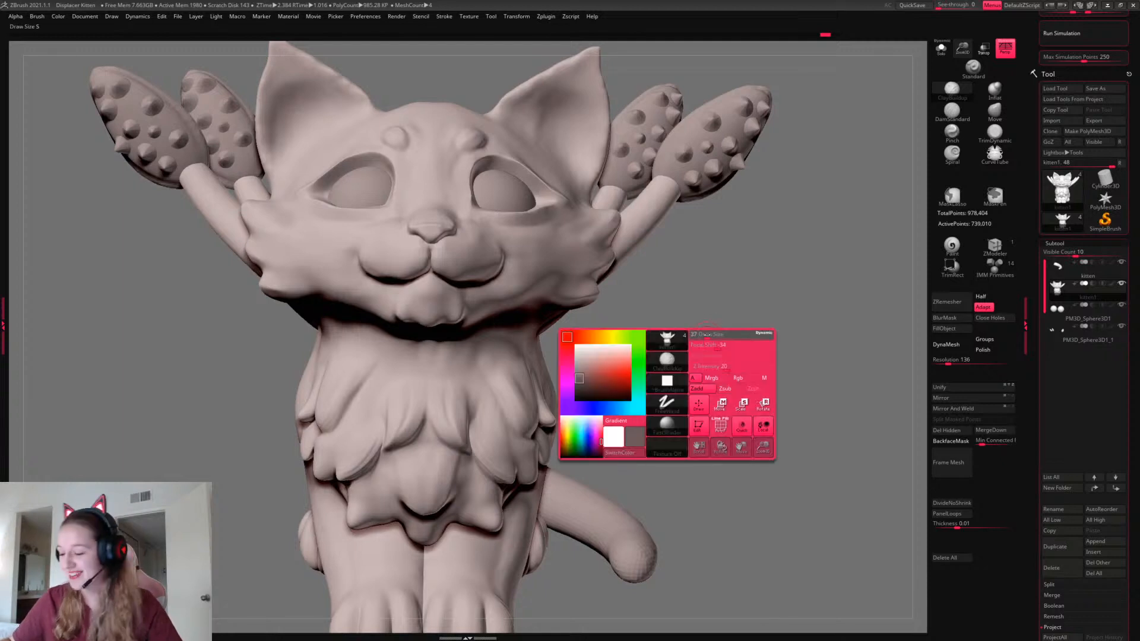
{"action": "key", "text": "space"}
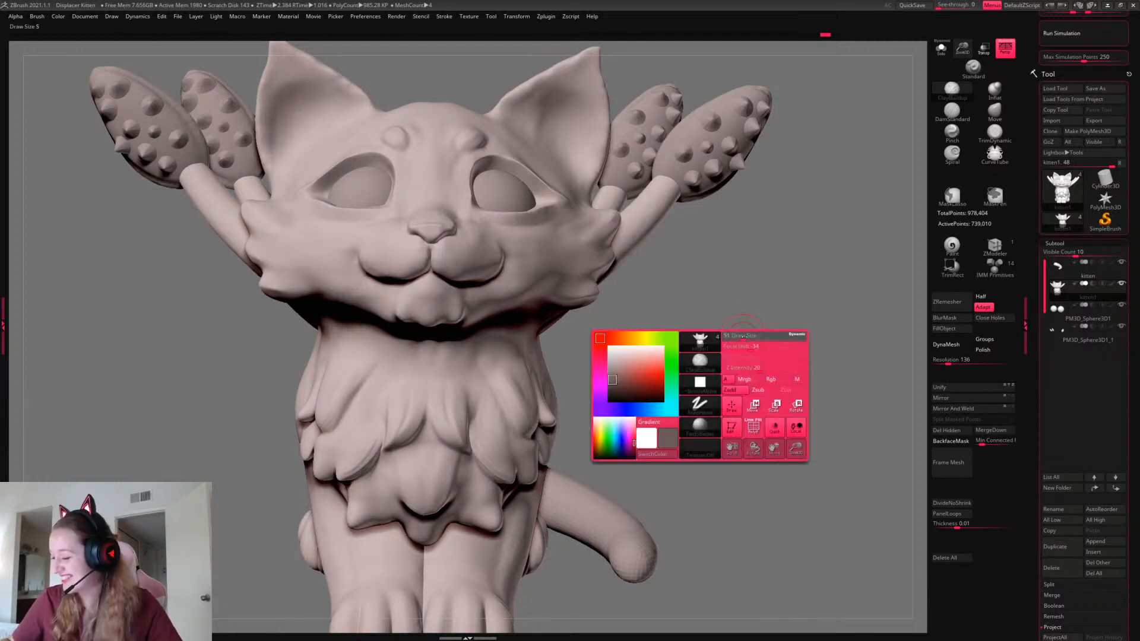
Turn off BackfaceMask and adjust the rounded tip of the central lower chest tuft with the Move brush
{"action": "left_click", "coordinate": [995, 111]}
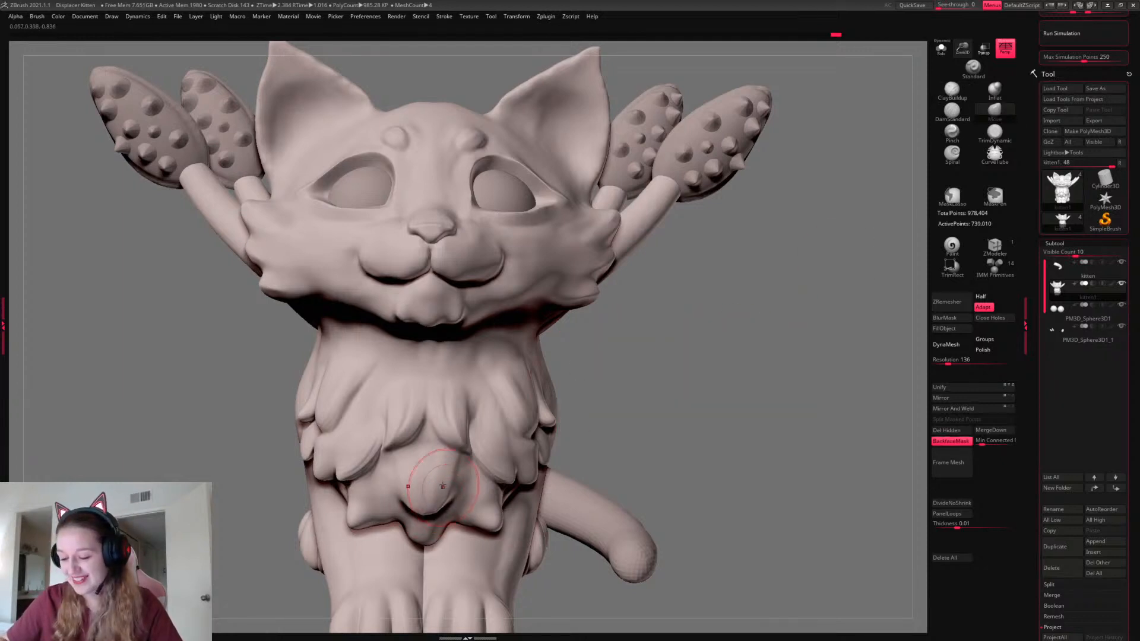
{"action": "key", "text": "space"}
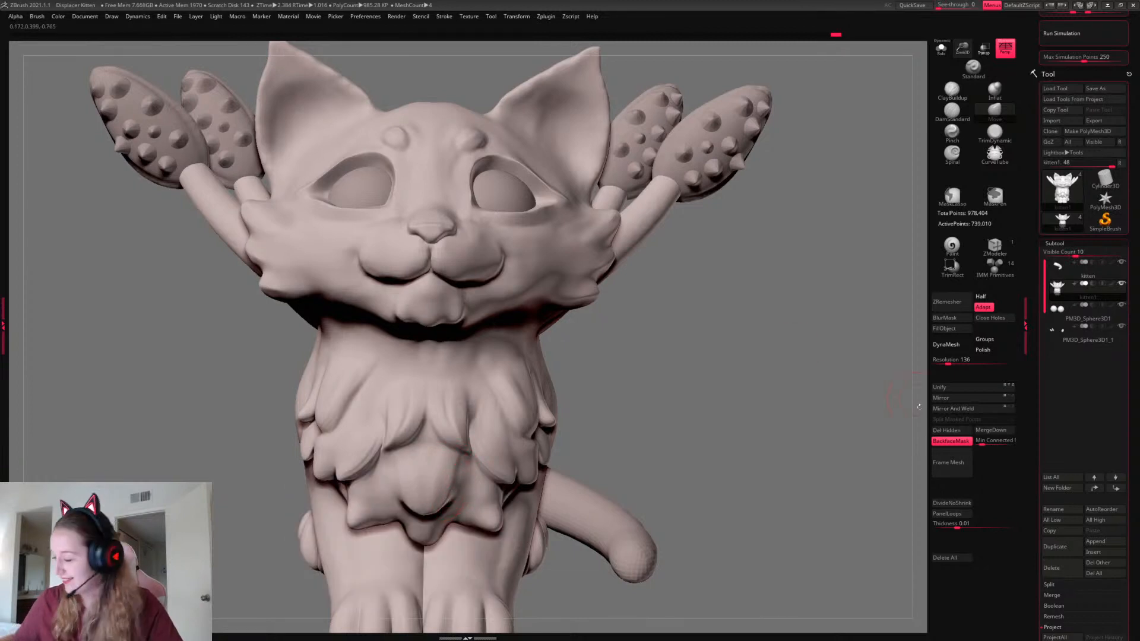
{"action": "left_click", "coordinate": [952, 442]}
{"action": "key", "text": "space"}
{"action": "left_click_drag", "start_coordinate": [450, 506], "coordinate": [450, 492]}
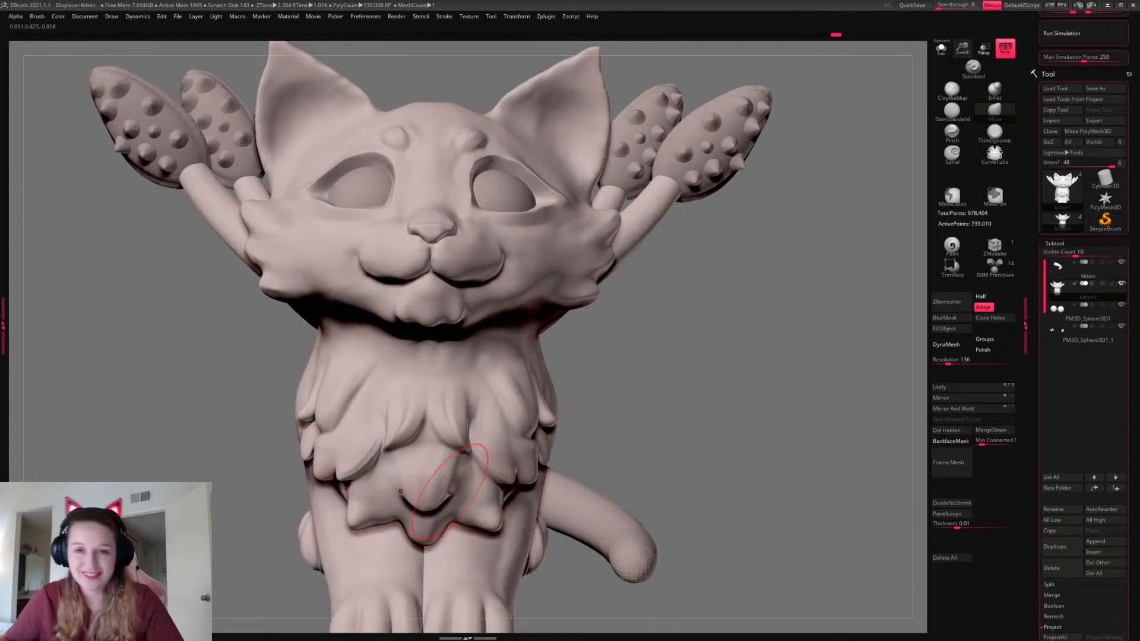
{"action": "key", "text": "space"}
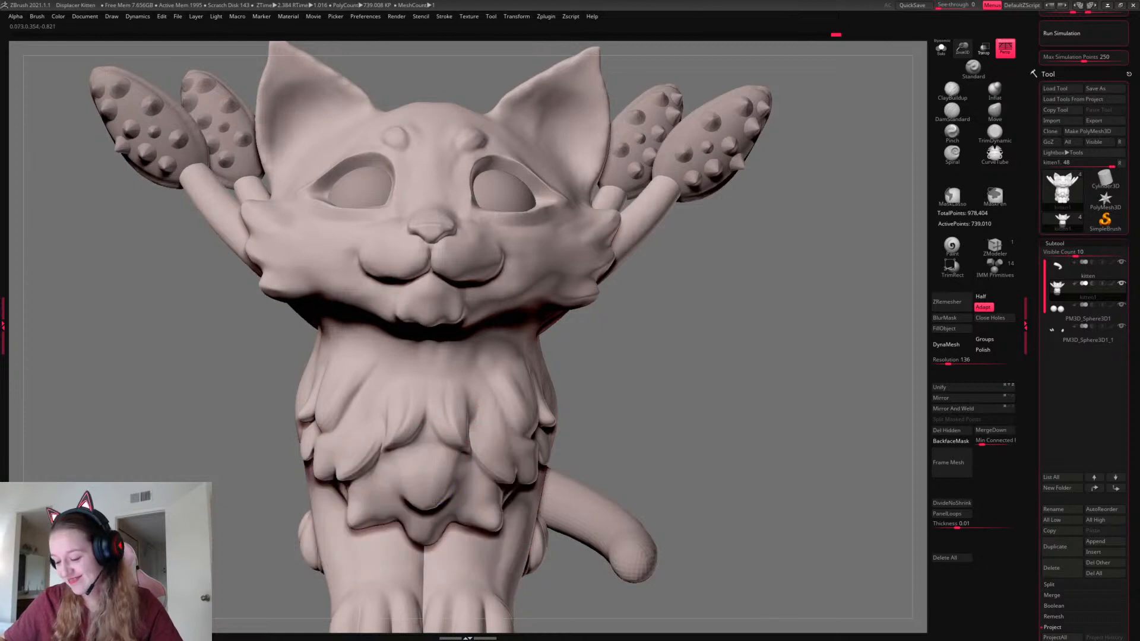
Carve creases between the upper chest locks with the DamStandard brush, undoing the unwanted stroke
{"action": "mouse_move", "coordinate": [749, 391]}
{"action": "left_mouse_down"}
{"action": "mouse_move", "coordinate": [802, 350]}
{"action": "mouse_move", "coordinate": [826, 371]}
{"action": "left_mouse_up"}
{"action": "left_click", "coordinate": [952, 112]}
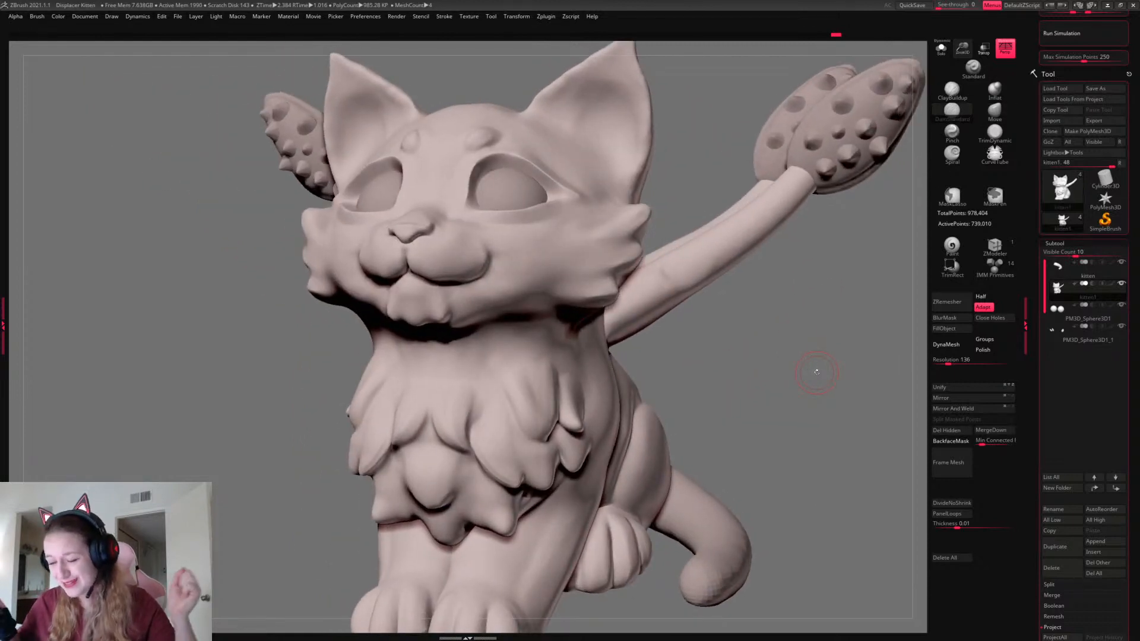
{"action": "mouse_move", "coordinate": [430, 417]}
{"action": "left_mouse_down"}
{"action": "mouse_move", "coordinate": [445, 437]}
{"action": "mouse_move", "coordinate": [408, 440]}
{"action": "left_mouse_up"}
{"action": "left_click_drag", "start_coordinate": [762, 384], "coordinate": [798, 355]}
{"action": "left_click_drag", "start_coordinate": [435, 420], "coordinate": [477, 444]}
{"action": "key", "text": "ctrl+z"}
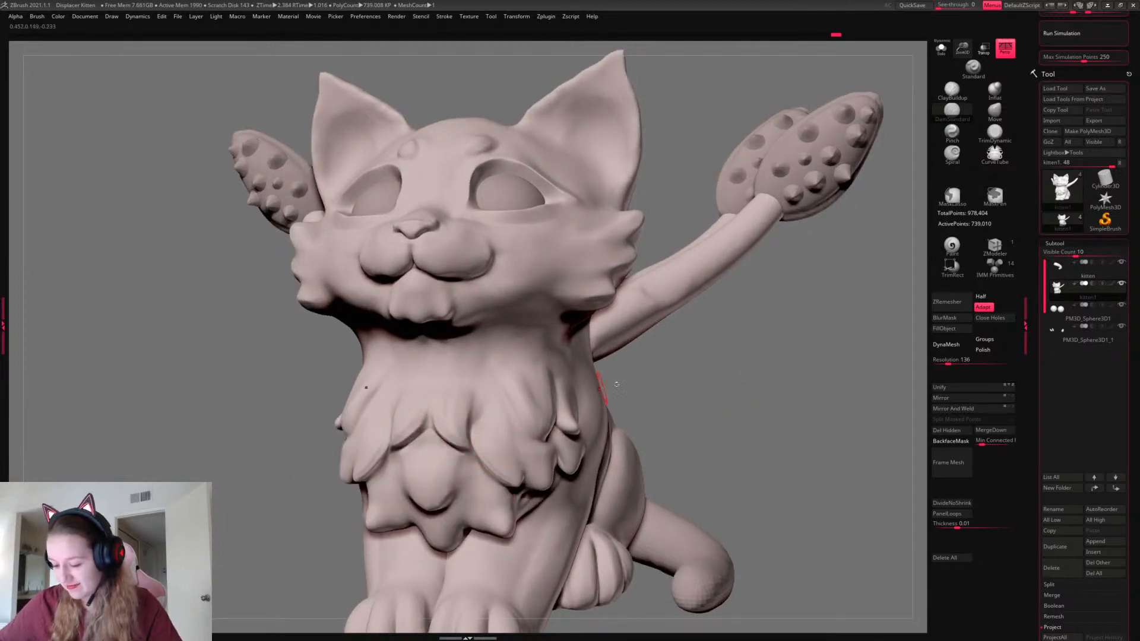
{"action": "left_click_drag", "start_coordinate": [600, 380], "coordinate": [474, 394]}
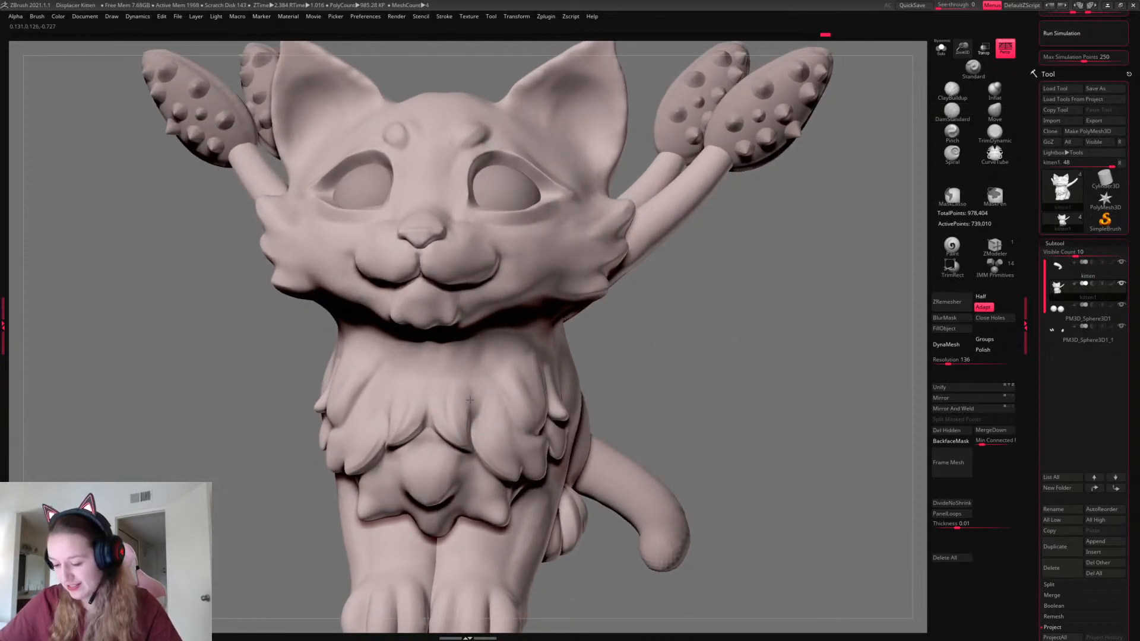
{"action": "left_click_drag", "start_coordinate": [772, 389], "coordinate": [803, 398]}
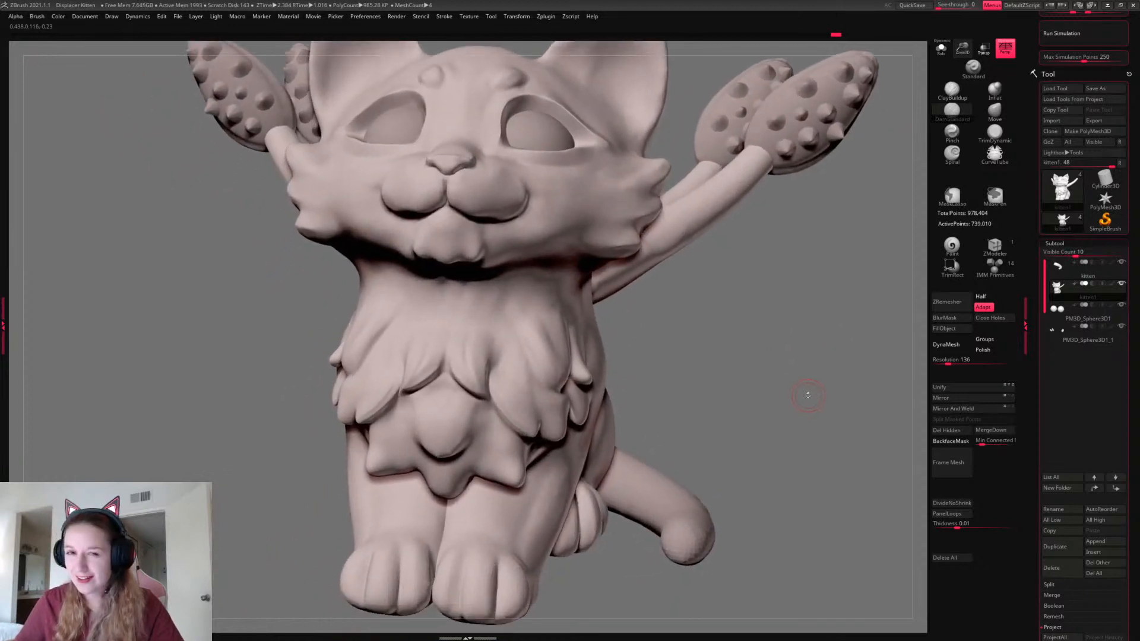
Add raised strand ridges to the central lower chest tuft with the ClayBuildup brush
{"action": "left_click_drag", "start_coordinate": [671, 375], "coordinate": [782, 362]}
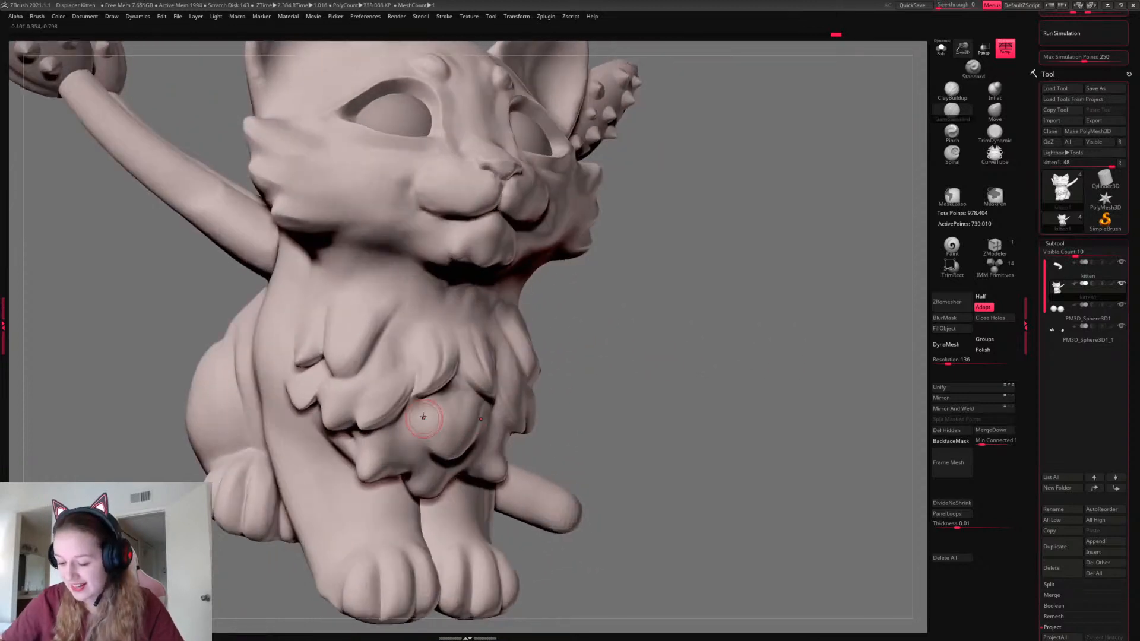
{"action": "left_click_drag", "start_coordinate": [442, 452], "coordinate": [423, 424]}
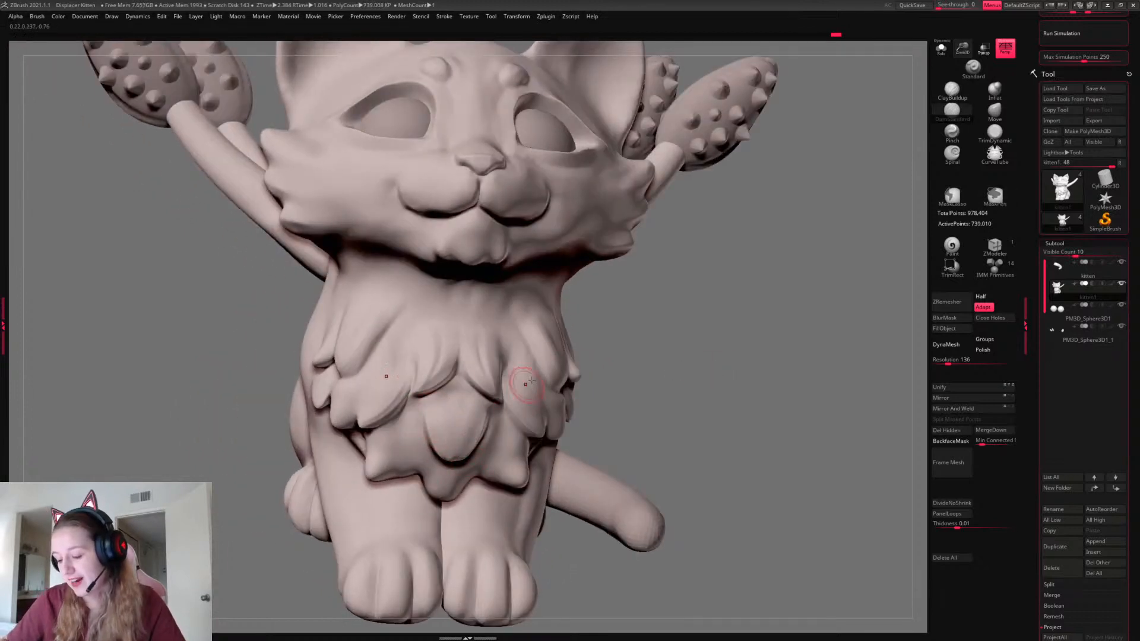
{"action": "left_click", "coordinate": [956, 95]}
{"action": "right_click", "coordinate": [648, 387]}
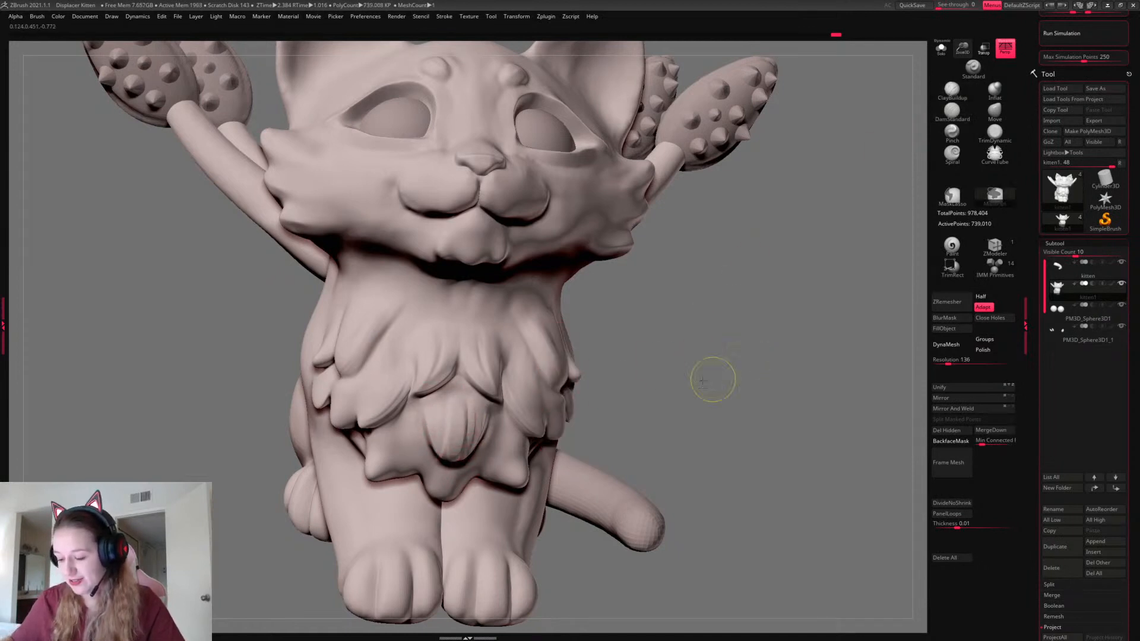
{"action": "left_click_drag", "start_coordinate": [710, 377], "coordinate": [804, 350]}
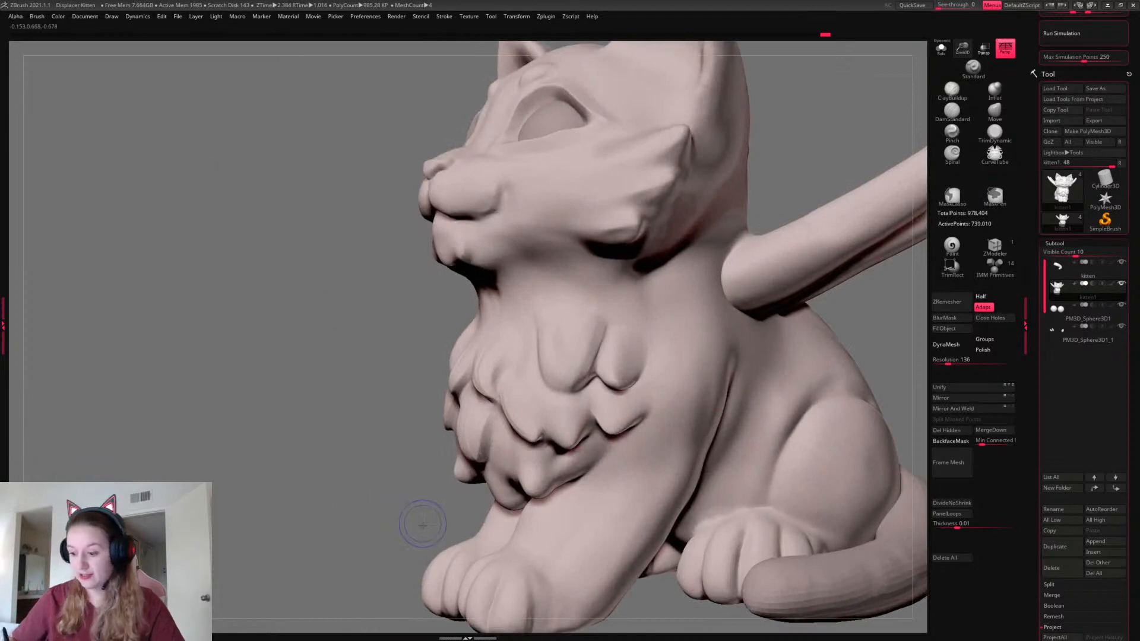
Reshape the central lower chest tuft's profile from the side with the Move brush, bringing its tip to a point
{"action": "left_click_drag", "start_coordinate": [422, 524], "coordinate": [362, 522]}
{"action": "left_click", "coordinate": [994, 113]}
{"action": "right_click", "coordinate": [507, 437]}
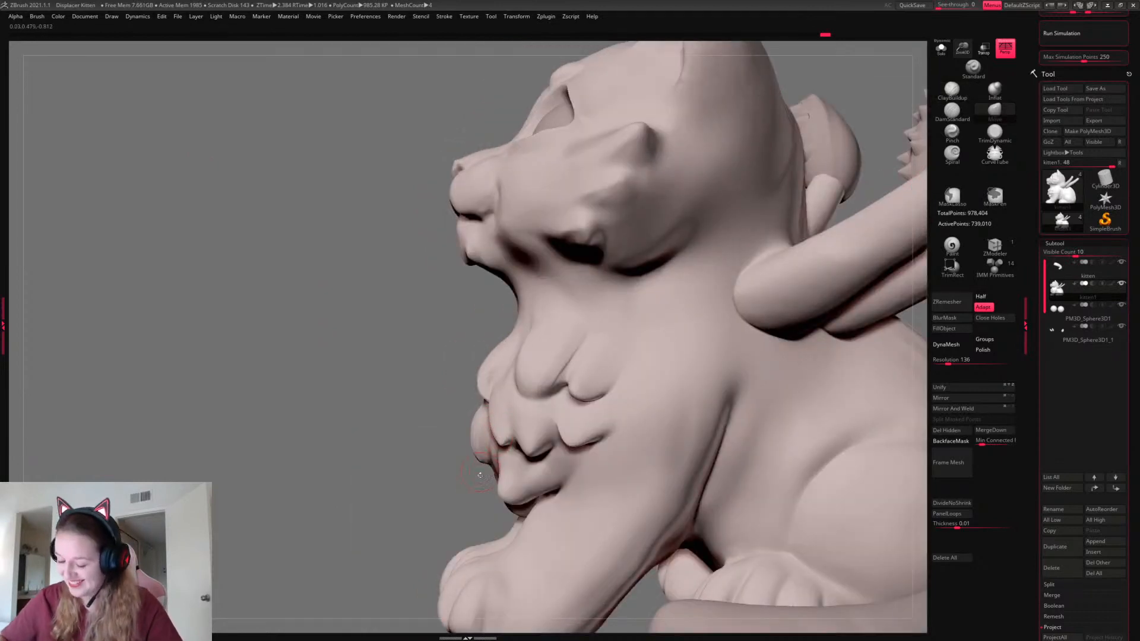
{"action": "mouse_move", "coordinate": [436, 465]}
{"action": "left_mouse_down"}
{"action": "mouse_move", "coordinate": [496, 469]}
{"action": "mouse_move", "coordinate": [462, 461]}
{"action": "left_mouse_up"}
{"action": "left_click_drag", "start_coordinate": [427, 510], "coordinate": [465, 445]}
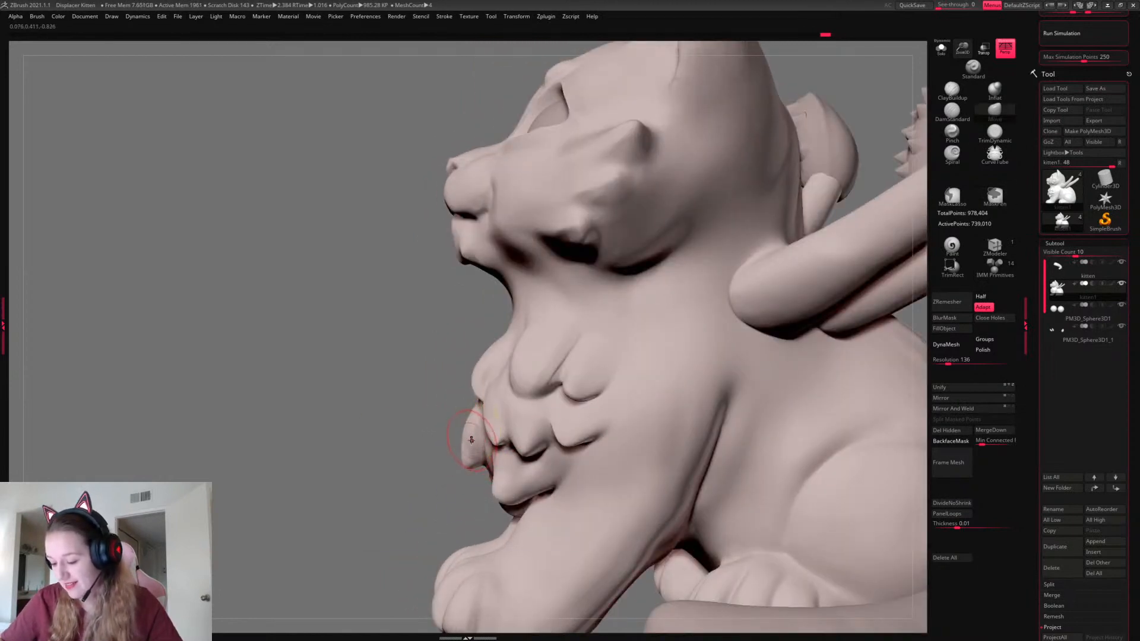
{"action": "right_click", "coordinate": [486, 445]}
{"action": "left_click_drag", "start_coordinate": [476, 442], "coordinate": [466, 438]}
{"action": "right_click", "coordinate": [459, 432]}
{"action": "right_click", "coordinate": [470, 466]}
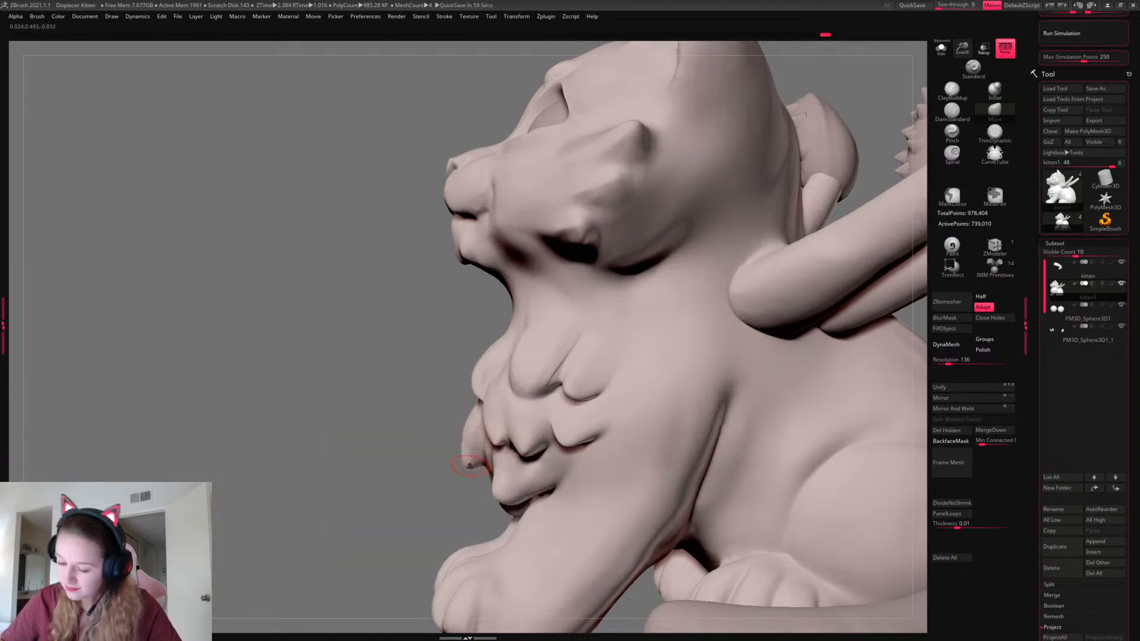
{"action": "left_click_drag", "start_coordinate": [456, 515], "coordinate": [486, 445], "text": "shift"}
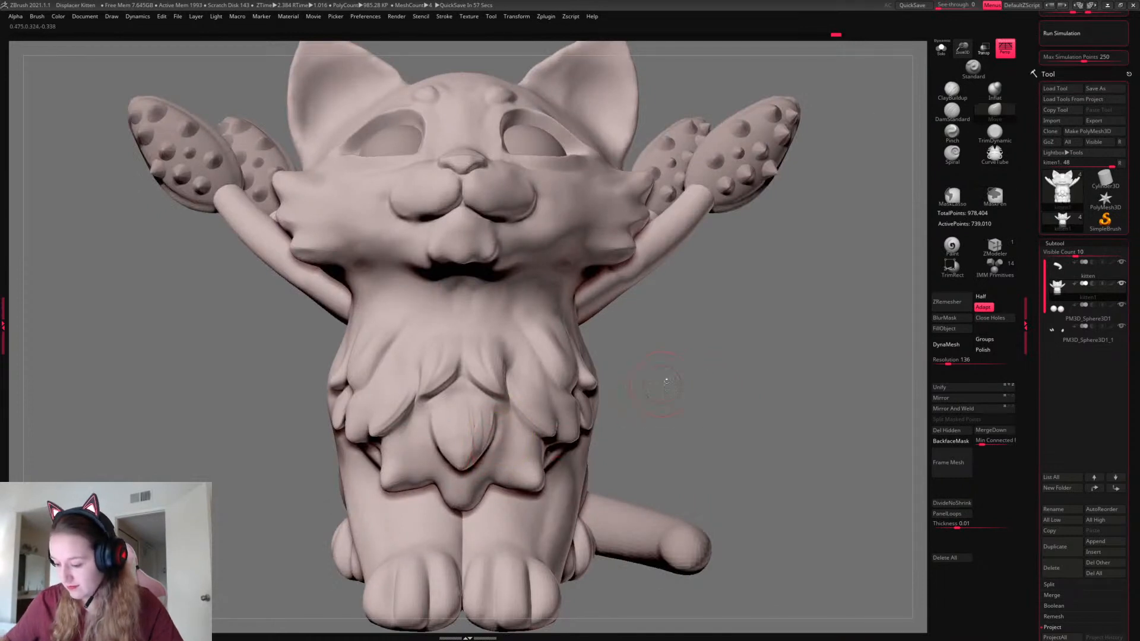
Mask the upper chest locks above the central tuft with MaskLasso, undoing the first mask attempt
{"action": "left_click_drag", "start_coordinate": [666, 381], "coordinate": [478, 406]}
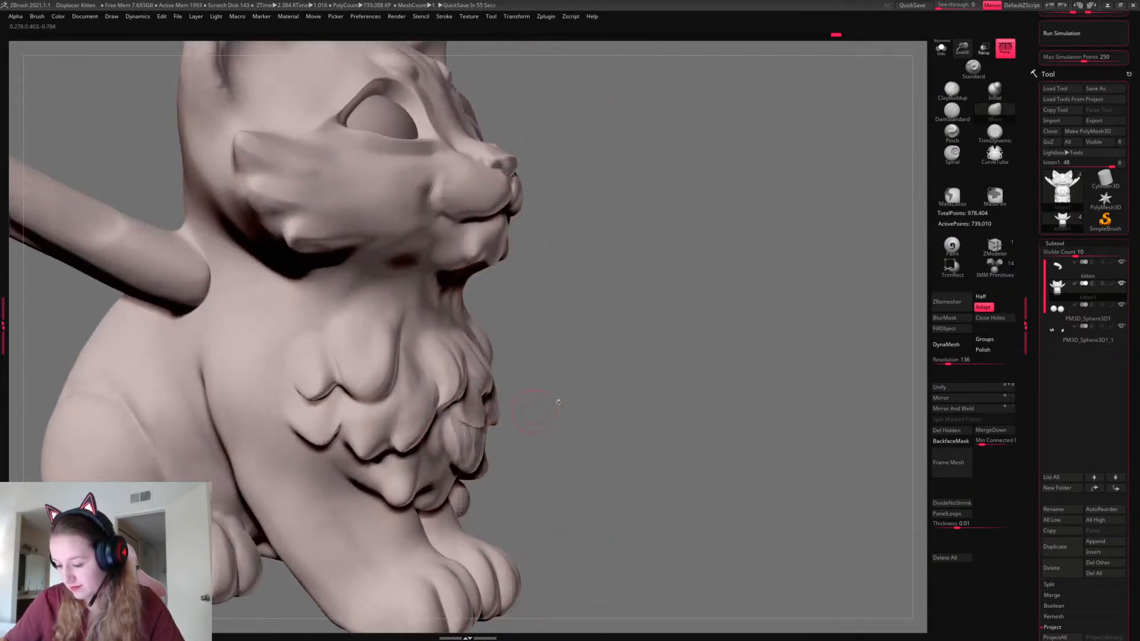
{"action": "left_click_drag", "start_coordinate": [559, 402], "coordinate": [482, 410]}
{"action": "left_click_drag", "start_coordinate": [662, 414], "coordinate": [722, 398]}
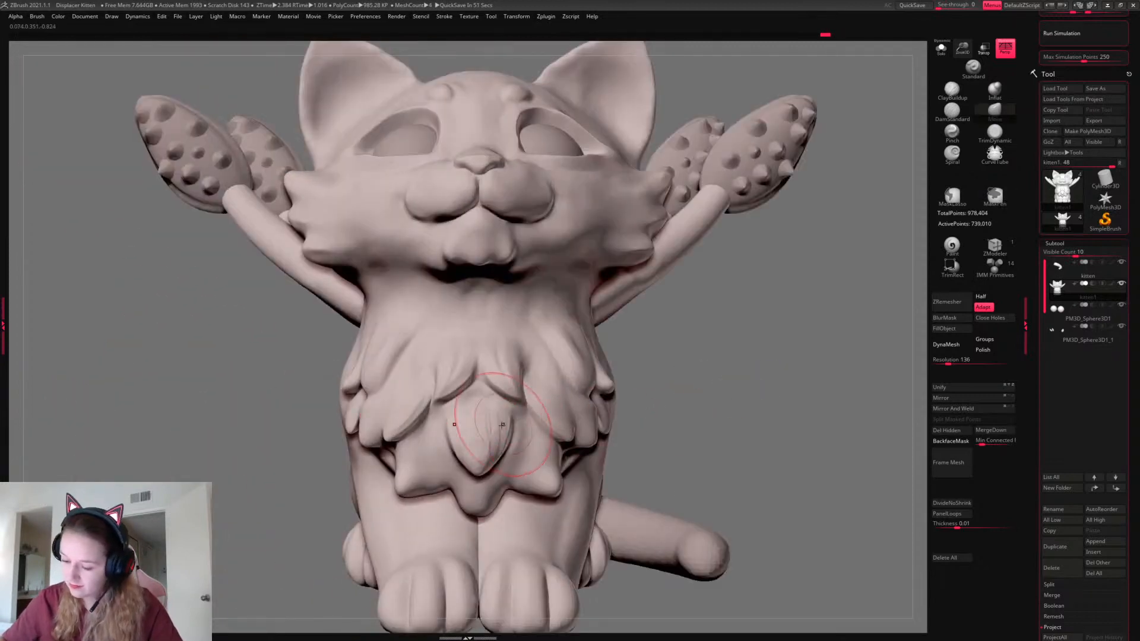
{"action": "mouse_move", "coordinate": [736, 334]}
{"action": "left_mouse_down", "text": "ctrl"}
{"action": "mouse_move", "coordinate": [512, 293]}
{"action": "mouse_move", "coordinate": [485, 399]}
{"action": "left_mouse_up", "text": "ctrl"}
{"action": "key", "text": "ctrl+z"}
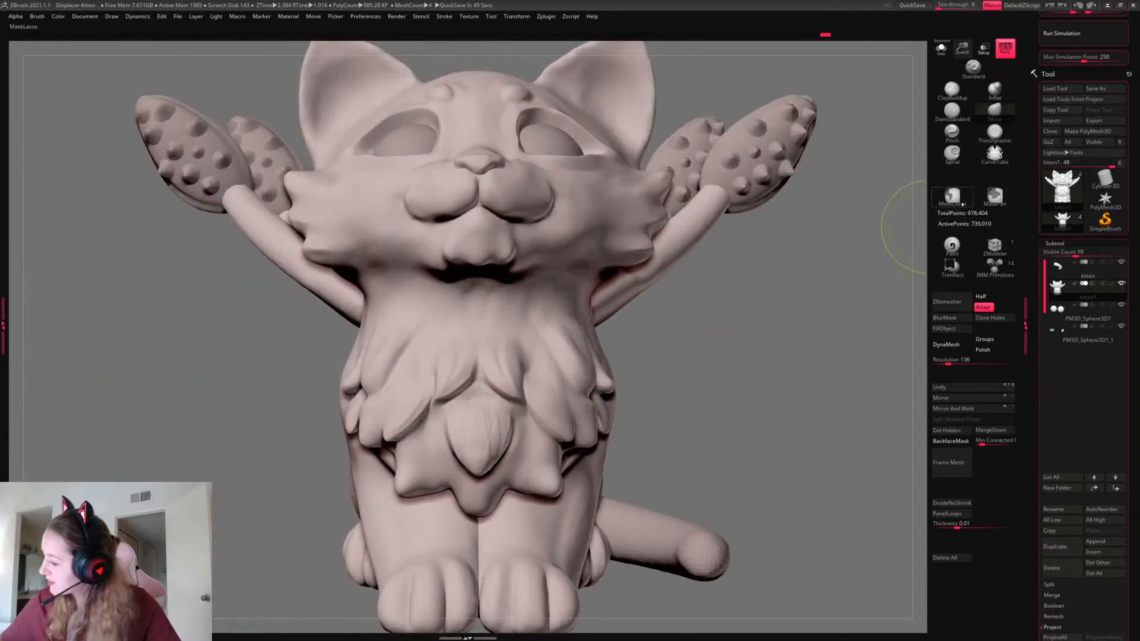
{"action": "left_click", "coordinate": [952, 196]}
{"action": "mouse_move", "coordinate": [737, 337]}
{"action": "left_mouse_down", "text": "ctrl"}
{"action": "mouse_move", "coordinate": [655, 302]}
{"action": "mouse_move", "coordinate": [501, 377]}
{"action": "mouse_move", "coordinate": [570, 420]}
{"action": "left_mouse_up", "text": "ctrl"}
{"action": "left_click", "coordinate": [509, 373], "text": "ctrl"}
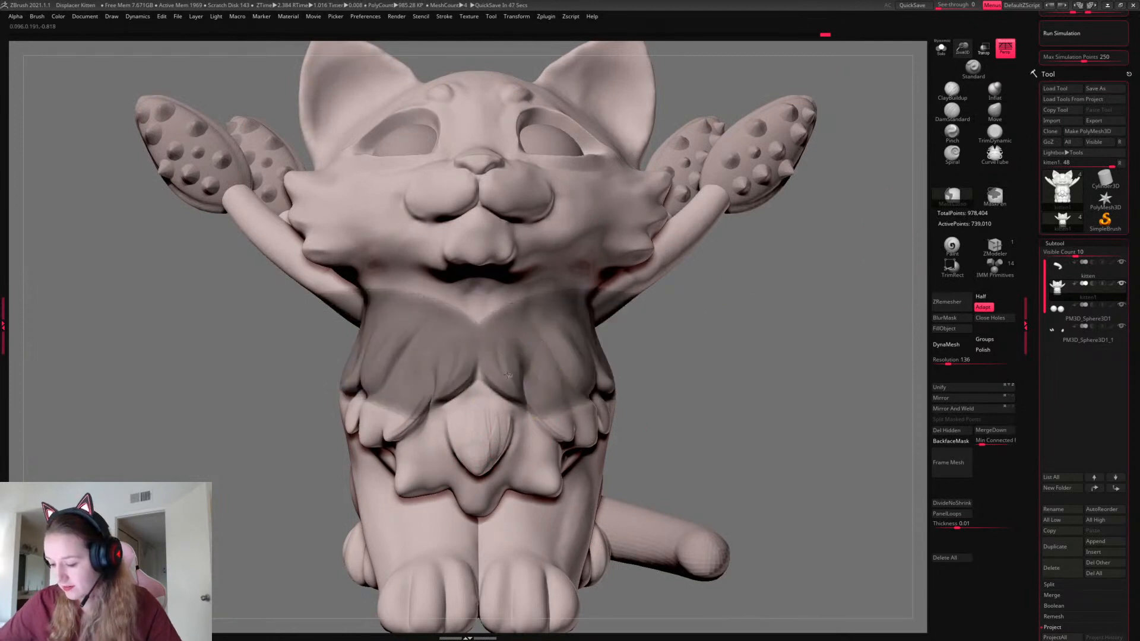
{"action": "mouse_move", "coordinate": [709, 314]}
{"action": "left_mouse_down", "text": "ctrl"}
{"action": "mouse_move", "coordinate": [636, 300]}
{"action": "mouse_move", "coordinate": [518, 401]}
{"action": "mouse_move", "coordinate": [532, 406]}
{"action": "left_mouse_up", "text": "ctrl"}
Tuck the central lower tuft up beneath the masked locks with a resized Move brush and clear the mask
{"action": "key", "text": "s"}
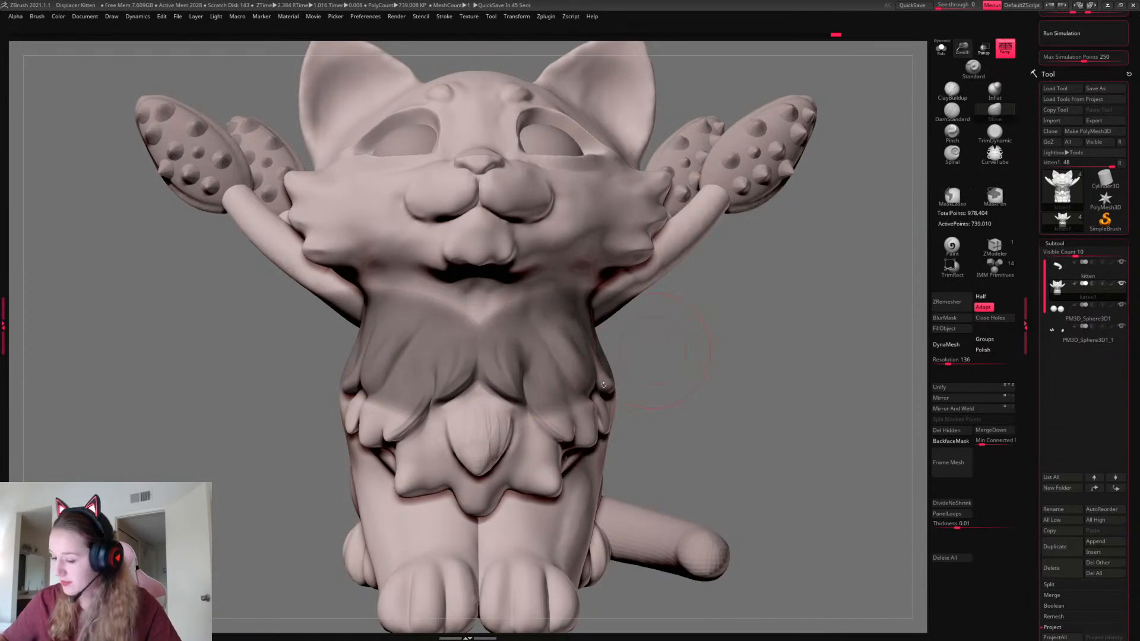
{"action": "key", "text": "s"}
{"action": "left_click_drag", "start_coordinate": [479, 473], "coordinate": [478, 463]}
{"action": "left_click_drag", "start_coordinate": [726, 361], "coordinate": [505, 395]}
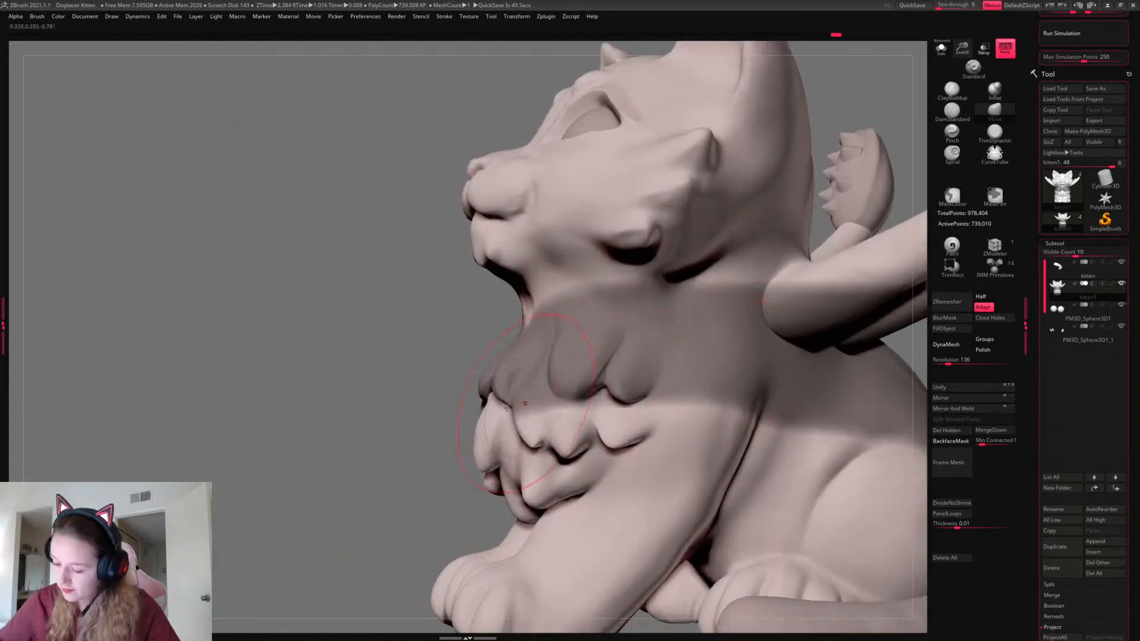
{"action": "left_click_drag", "start_coordinate": [487, 456], "coordinate": [496, 460]}
{"action": "left_click_drag", "start_coordinate": [414, 326], "coordinate": [784, 376]}
{"action": "key", "text": "s"}
{"action": "left_click_drag", "start_coordinate": [732, 426], "coordinate": [700, 427]}
{"action": "left_click_drag", "start_coordinate": [705, 383], "coordinate": [766, 413]}
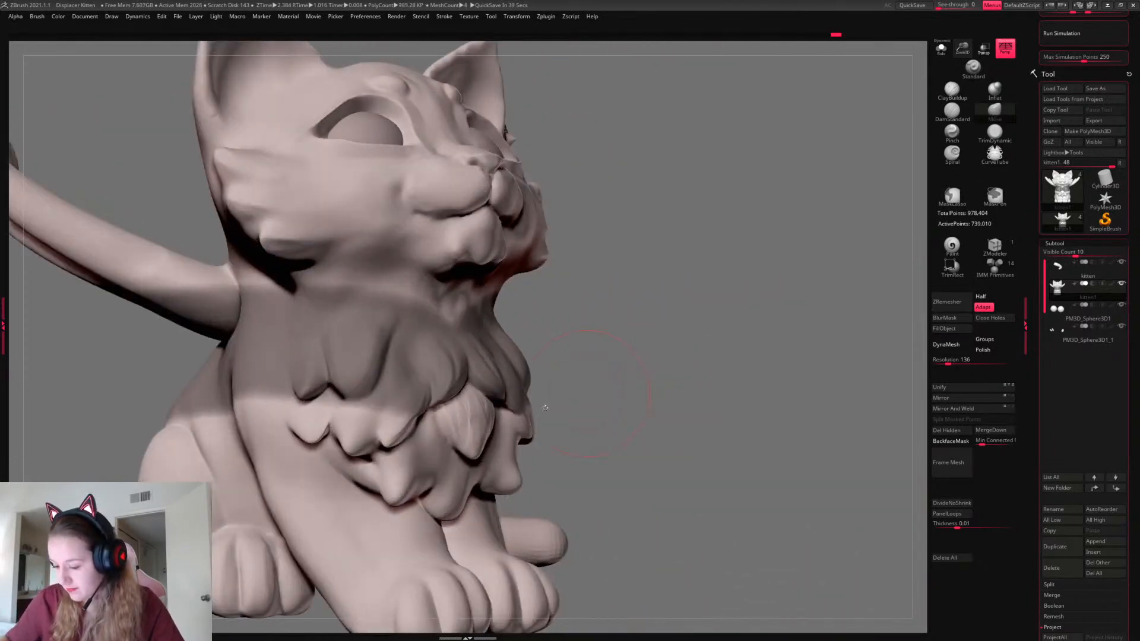
{"action": "left_click_drag", "start_coordinate": [482, 382], "coordinate": [720, 356], "text": "shift"}
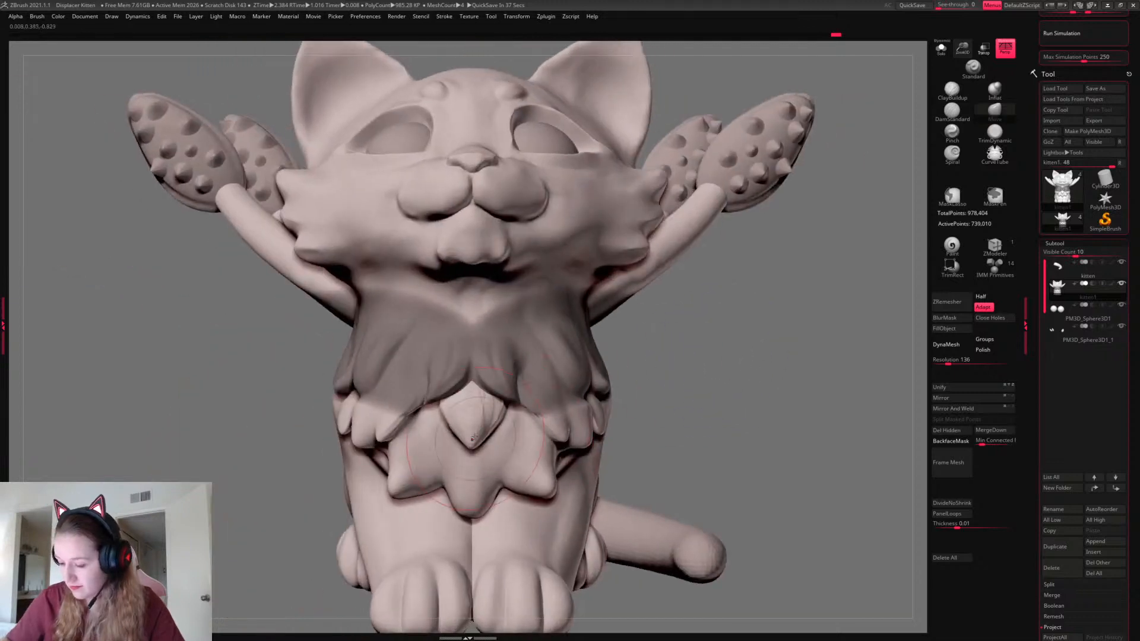
{"action": "key", "text": "space"}
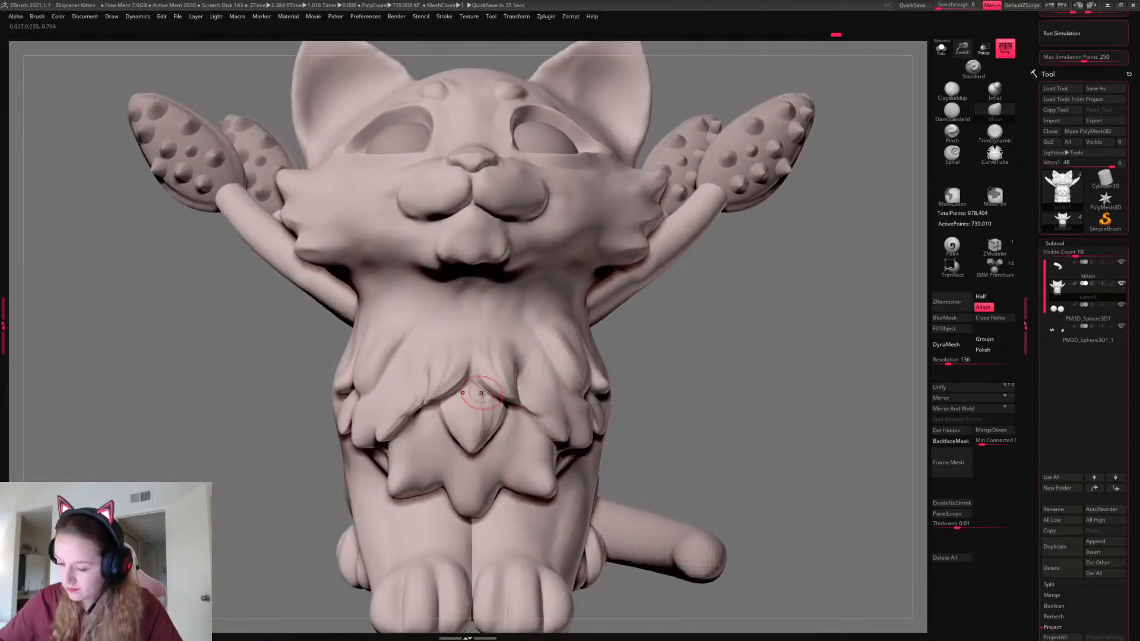
Turn on BackfaceMask and adjust the lower edges of the long locks around the central tuft with the Move brush
{"action": "mouse_move", "coordinate": [630, 380]}
{"action": "left_mouse_down"}
{"action": "mouse_move", "coordinate": [789, 305]}
{"action": "mouse_move", "coordinate": [789, 275]}
{"action": "left_mouse_up"}
{"action": "key", "text": "space"}
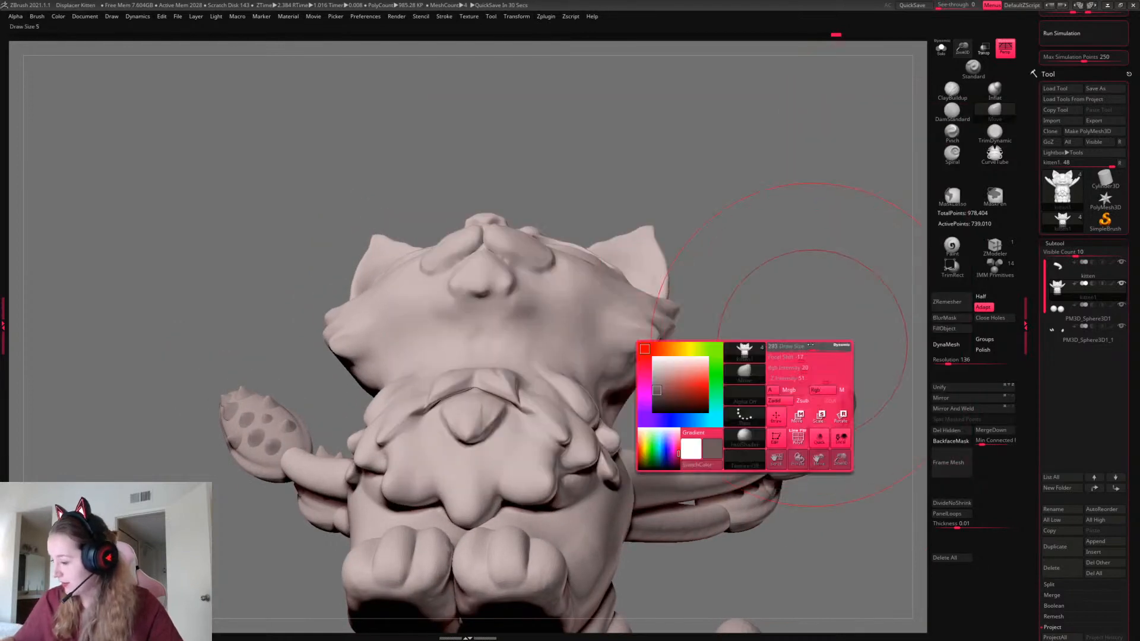
{"action": "left_click", "coordinate": [951, 441]}
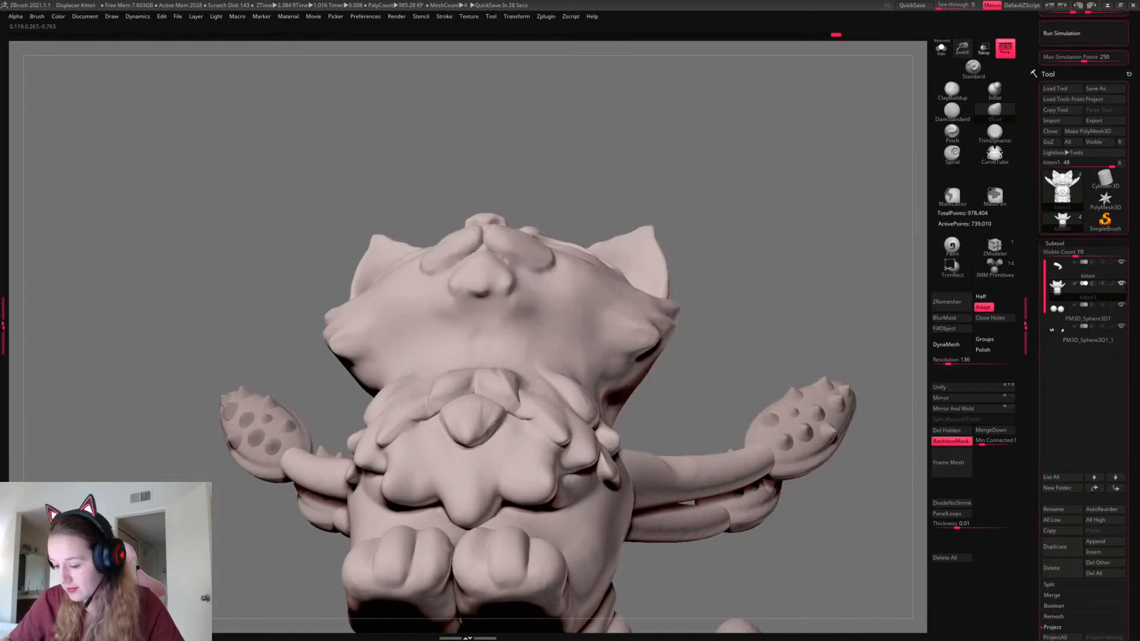
{"action": "key", "text": "space"}
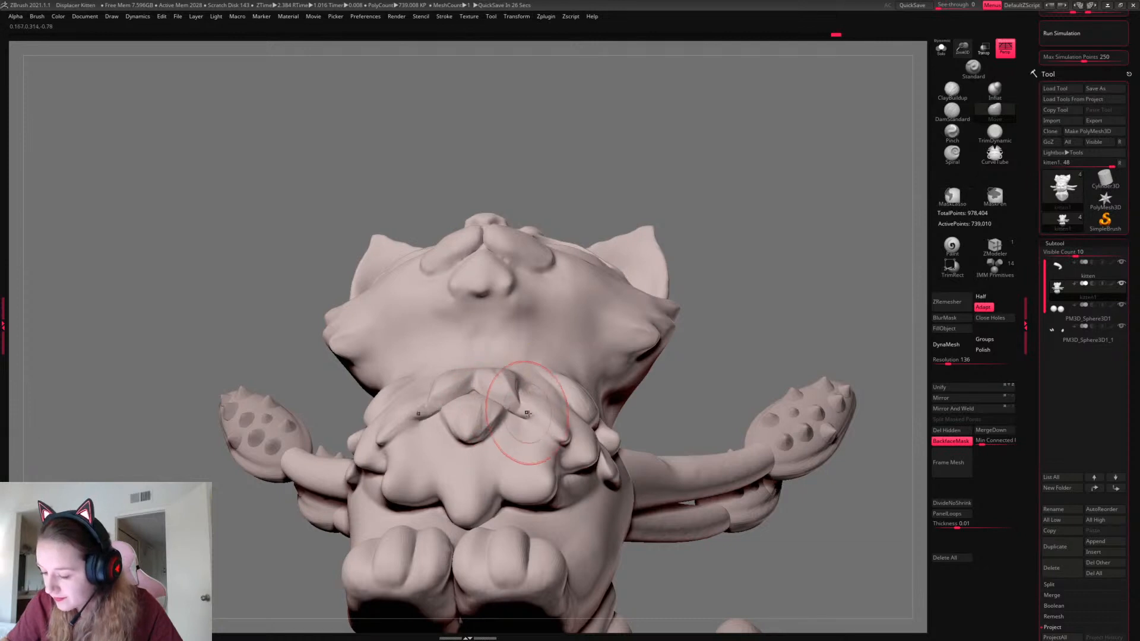
{"action": "left_click_drag", "start_coordinate": [796, 345], "coordinate": [770, 410]}
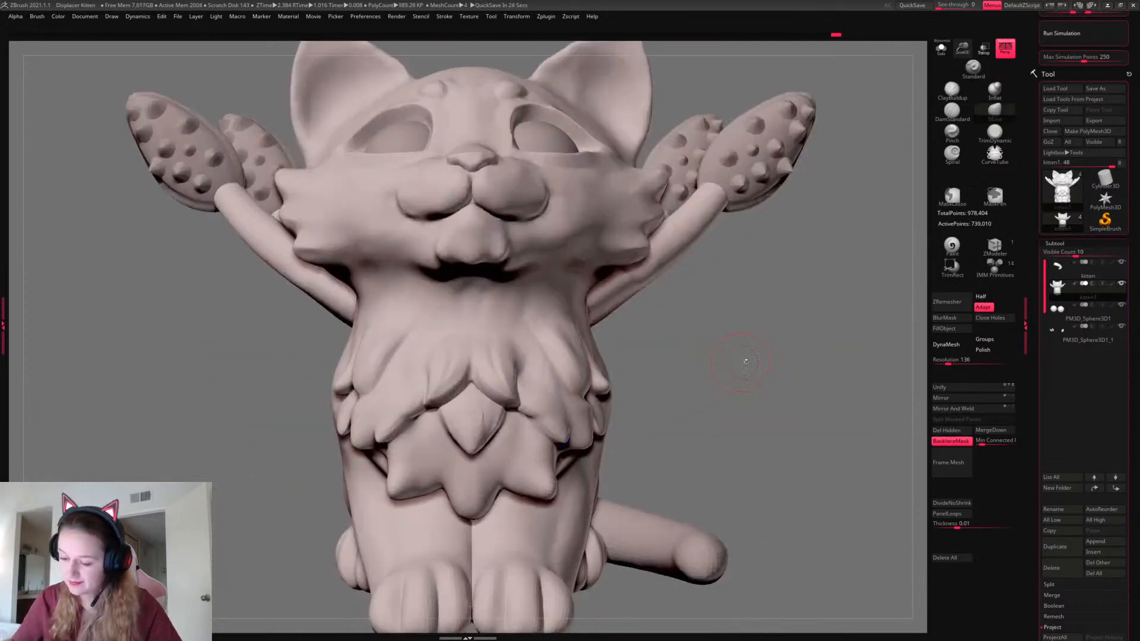
Carve strand creases into the central chest tuft and its surrounding edges with DamStandard, undoing the unwanted strokes
{"action": "key", "text": "space"}
{"action": "left_click", "coordinate": [952, 114]}
{"action": "key", "text": "space"}
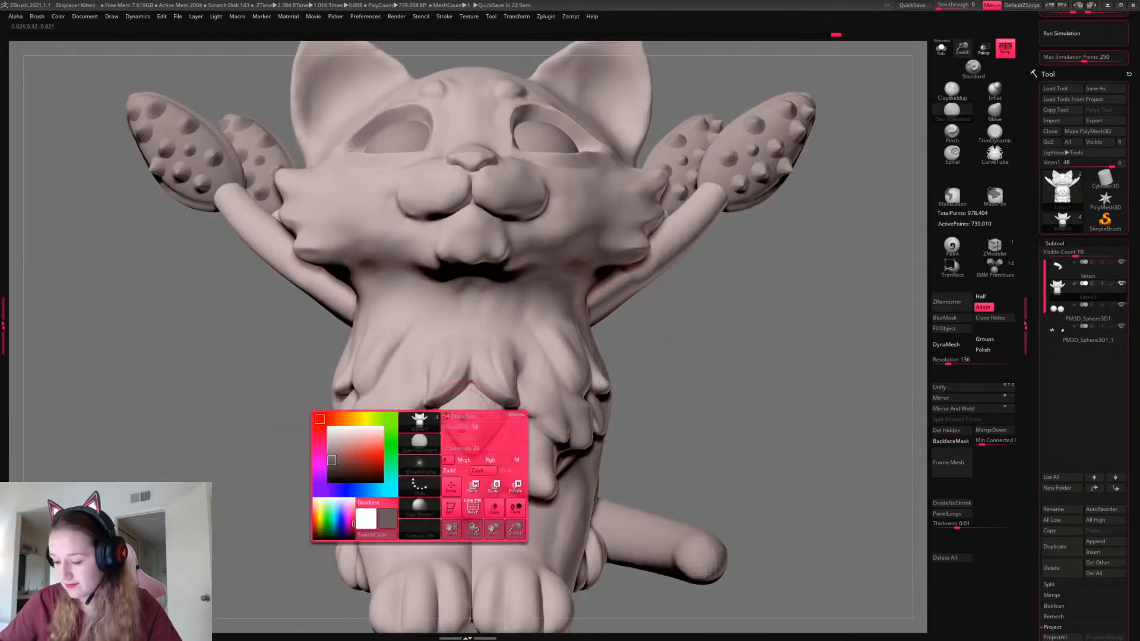
{"action": "key", "text": "ctrl+z"}
{"action": "left_click_drag", "start_coordinate": [487, 411], "coordinate": [473, 455]}
{"action": "key", "text": "ctrl+z"}
{"action": "left_click_drag", "start_coordinate": [645, 379], "coordinate": [749, 374]}
{"action": "mouse_move", "coordinate": [828, 380]}
{"action": "left_mouse_down"}
{"action": "mouse_move", "coordinate": [778, 382]}
{"action": "mouse_move", "coordinate": [784, 358]}
{"action": "mouse_move", "coordinate": [828, 363]}
{"action": "left_mouse_up"}
{"action": "left_click_drag", "start_coordinate": [541, 397], "coordinate": [512, 408]}
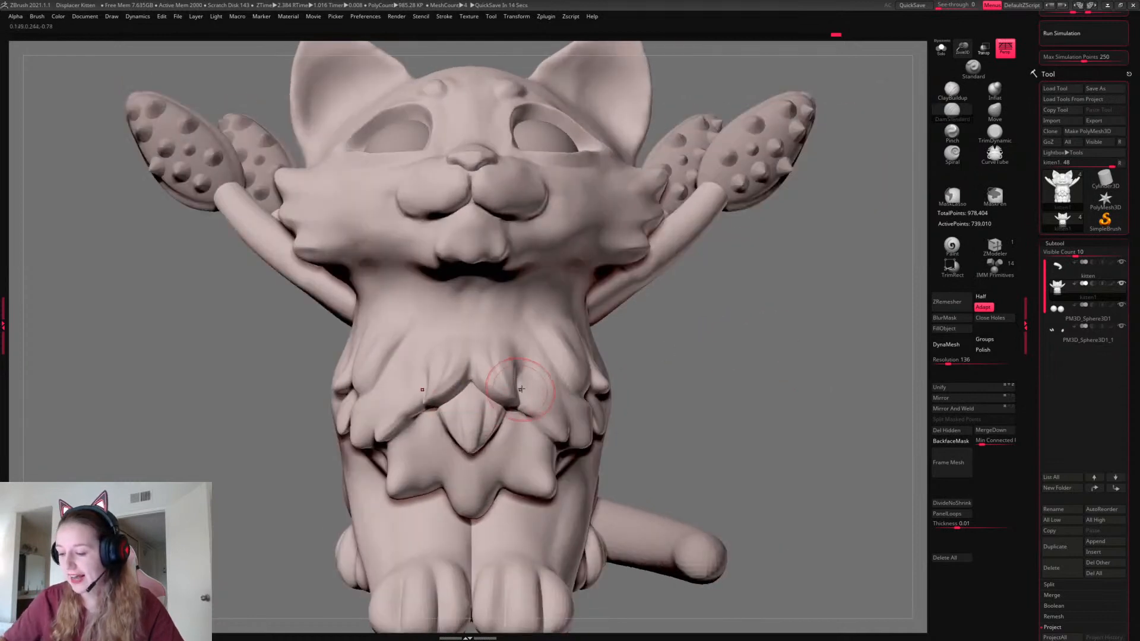
Build up strand volume on the long chest locks beside the central tuft with ClayBuildup
{"action": "left_click_drag", "start_coordinate": [771, 355], "coordinate": [814, 339], "text": "alt"}
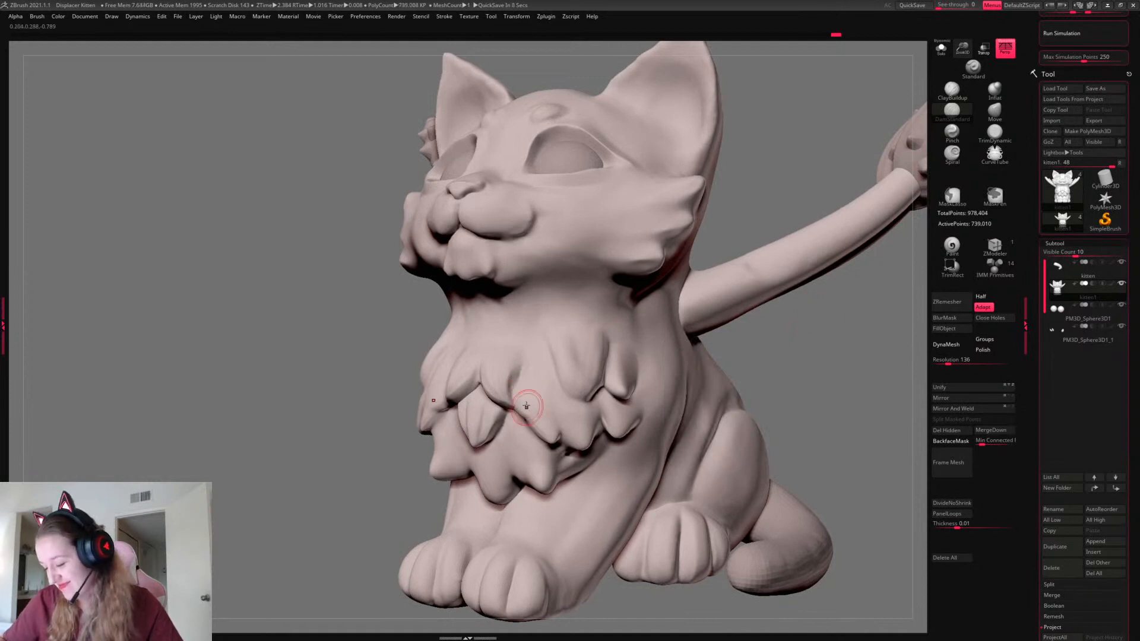
{"action": "left_click", "coordinate": [943, 118]}
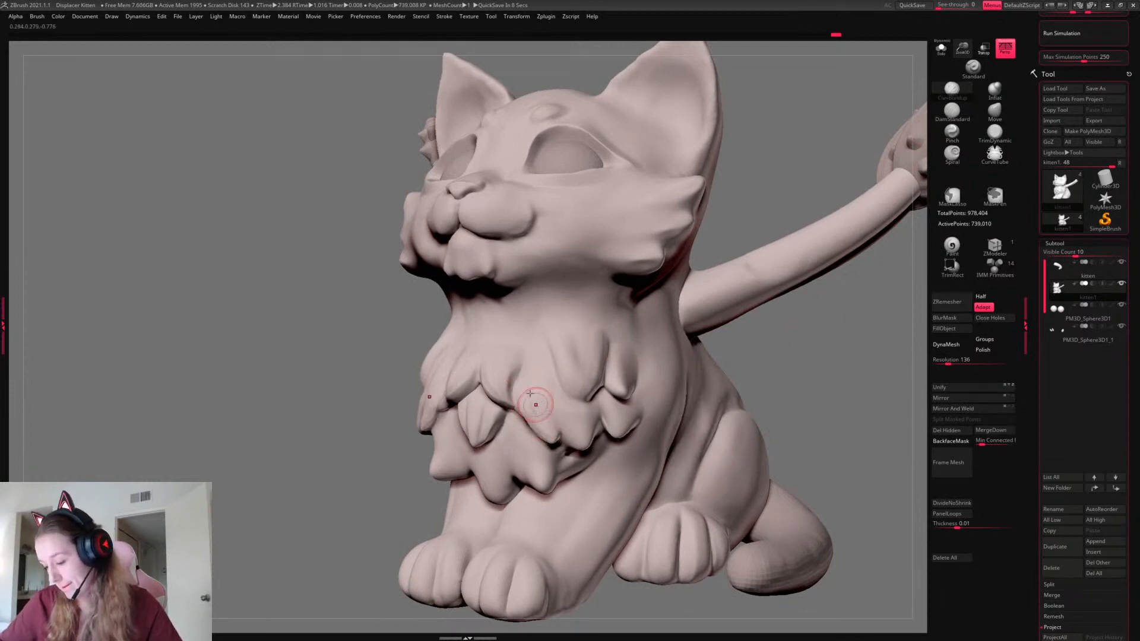
{"action": "left_click_drag", "start_coordinate": [537, 370], "coordinate": [555, 443]}
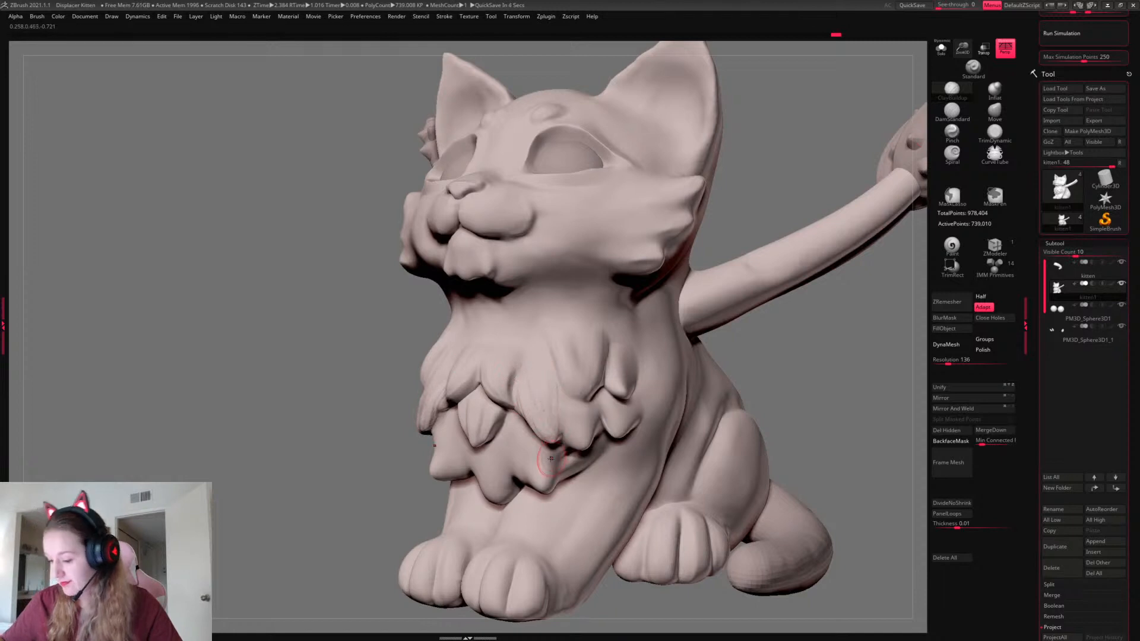
Carve lengthwise strand creases into the long locks beside the central tuft with DamStandard
{"action": "left_click", "coordinate": [950, 114]}
{"action": "left_click_drag", "start_coordinate": [559, 389], "coordinate": [556, 433]}
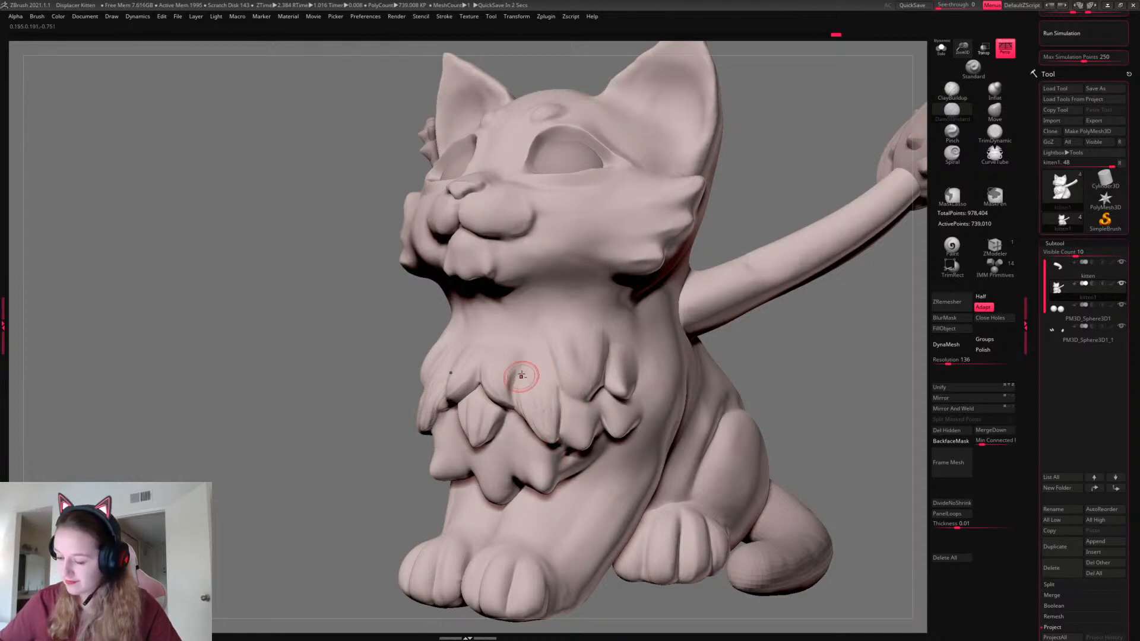
{"action": "left_click_drag", "start_coordinate": [521, 375], "coordinate": [557, 432]}
{"action": "left_click_drag", "start_coordinate": [533, 386], "coordinate": [557, 435]}
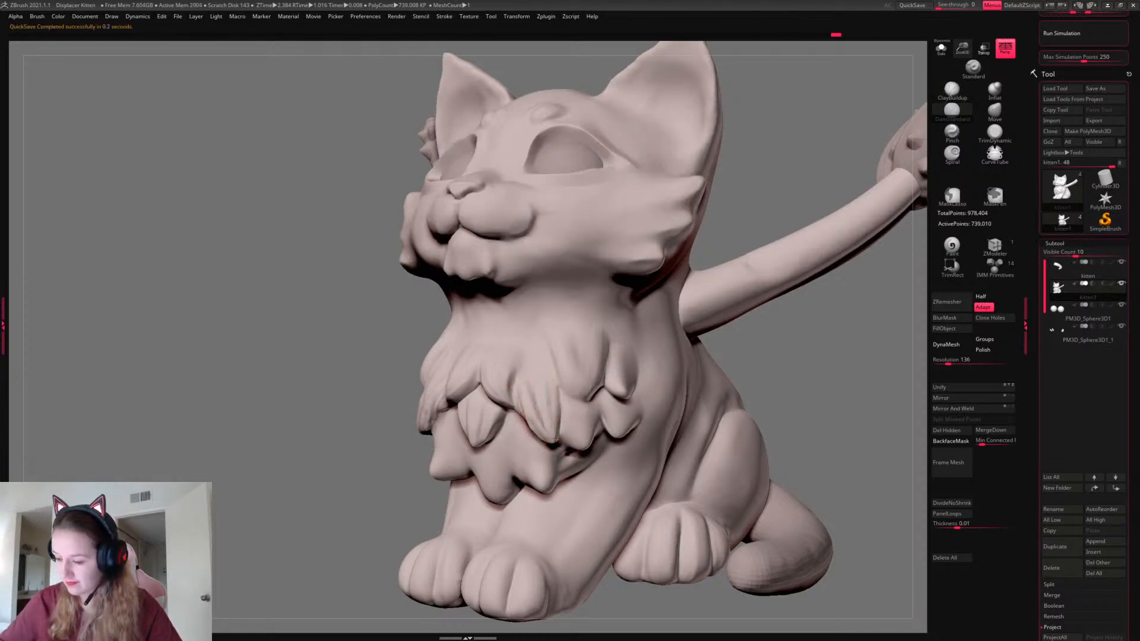
{"action": "mouse_move", "coordinate": [763, 356]}
{"action": "left_mouse_down"}
{"action": "mouse_move", "coordinate": [820, 376]}
{"action": "mouse_move", "coordinate": [804, 374]}
{"action": "mouse_move", "coordinate": [814, 385]}
{"action": "left_mouse_up"}
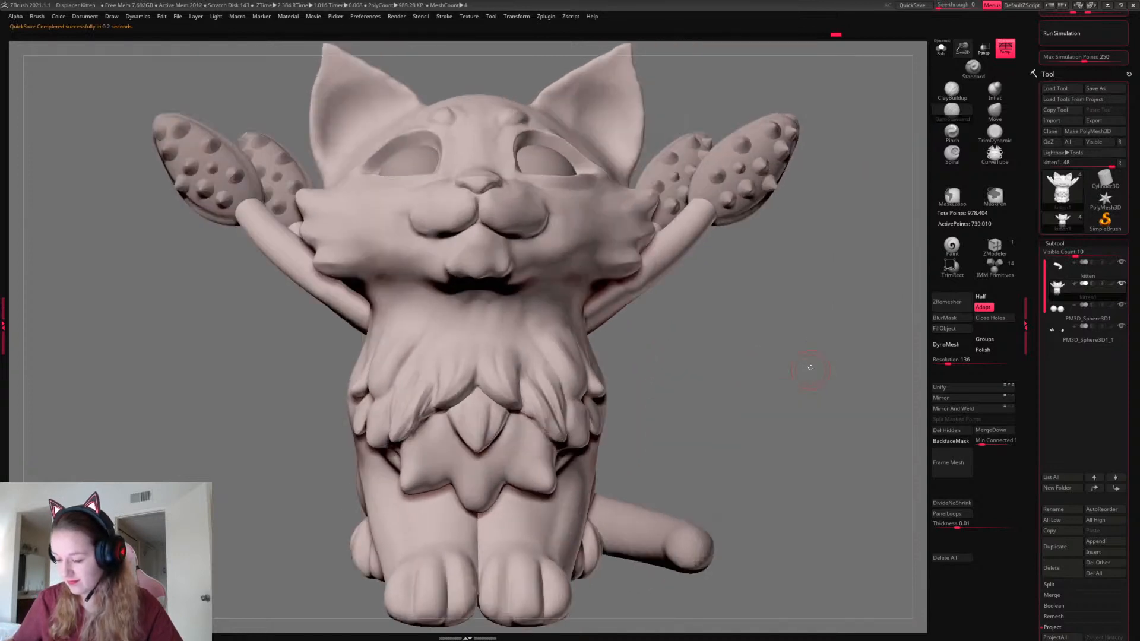
Adjust the shape of the creased locks beside the central tuft with the Move brush and BackfaceMask on
{"action": "left_click", "coordinate": [999, 120]}
{"action": "left_click_drag", "start_coordinate": [772, 338], "coordinate": [761, 319]}
{"action": "left_click_drag", "start_coordinate": [545, 410], "coordinate": [540, 414]}
{"action": "left_click_drag", "start_coordinate": [814, 345], "coordinate": [734, 357]}
{"action": "left_click_drag", "start_coordinate": [531, 404], "coordinate": [537, 406]}
{"action": "mouse_move", "coordinate": [808, 355]}
{"action": "left_mouse_down"}
{"action": "mouse_move", "coordinate": [784, 359]}
{"action": "mouse_move", "coordinate": [798, 351]}
{"action": "left_mouse_up"}
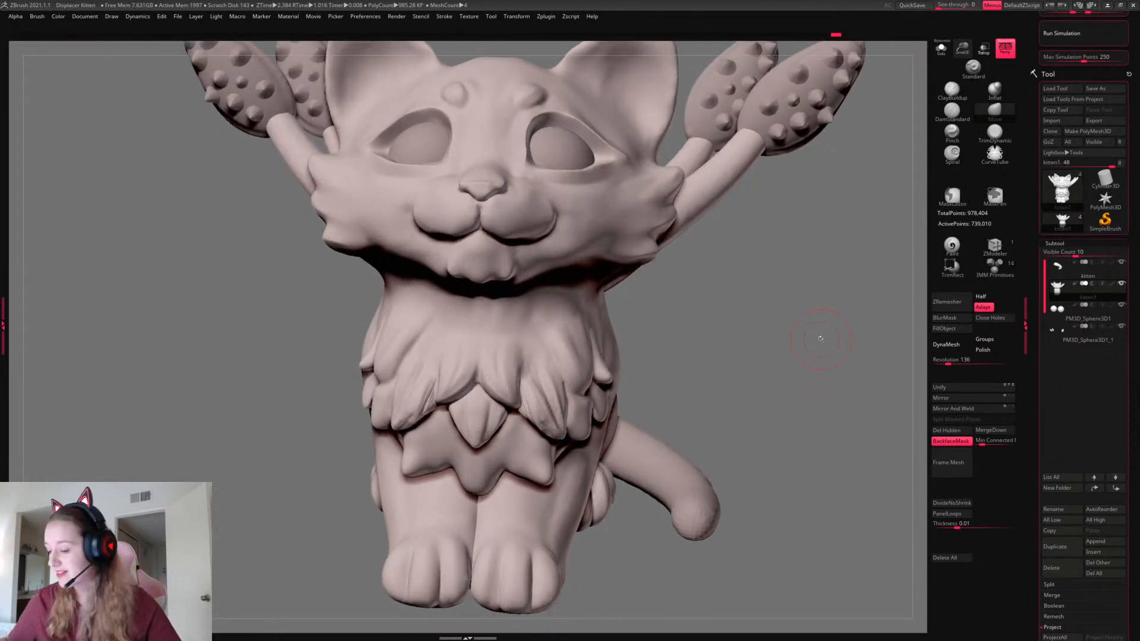
{"action": "left_click_drag", "start_coordinate": [819, 334], "coordinate": [732, 366]}
{"action": "right_click", "coordinate": [818, 342]}
Turn off BackfaceMask and refine the tips of the outer chest locks with a resized Move brush
{"action": "left_click", "coordinate": [952, 441]}
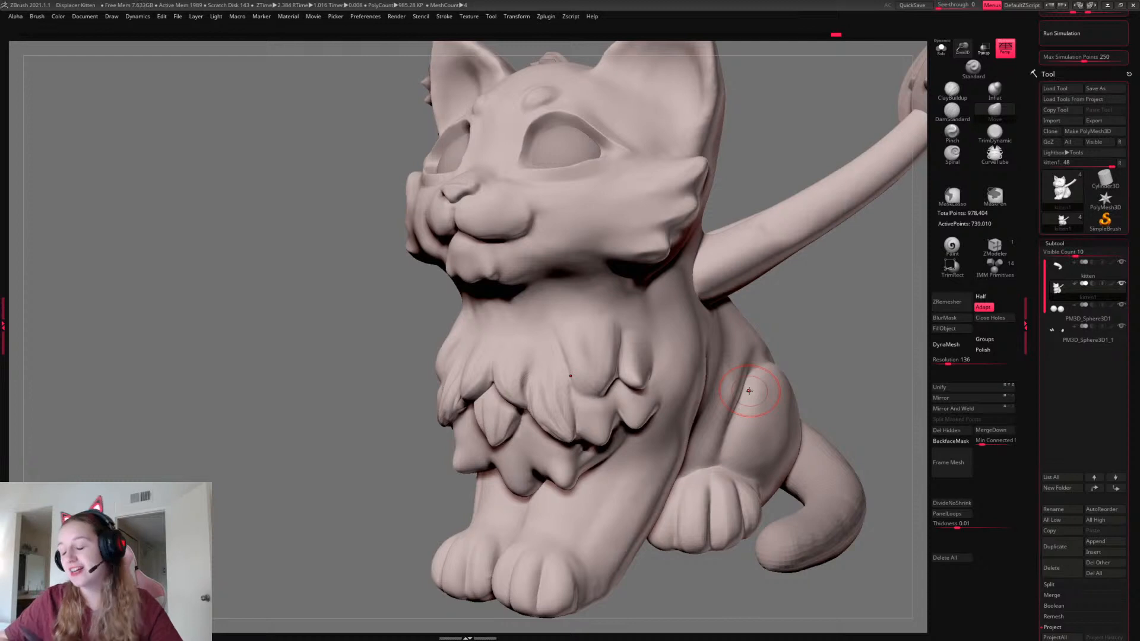
{"action": "right_click", "coordinate": [822, 300]}
{"action": "mouse_move", "coordinate": [822, 292]}
{"action": "left_mouse_down"}
{"action": "mouse_move", "coordinate": [846, 306]}
{"action": "mouse_move", "coordinate": [828, 310]}
{"action": "left_mouse_up"}
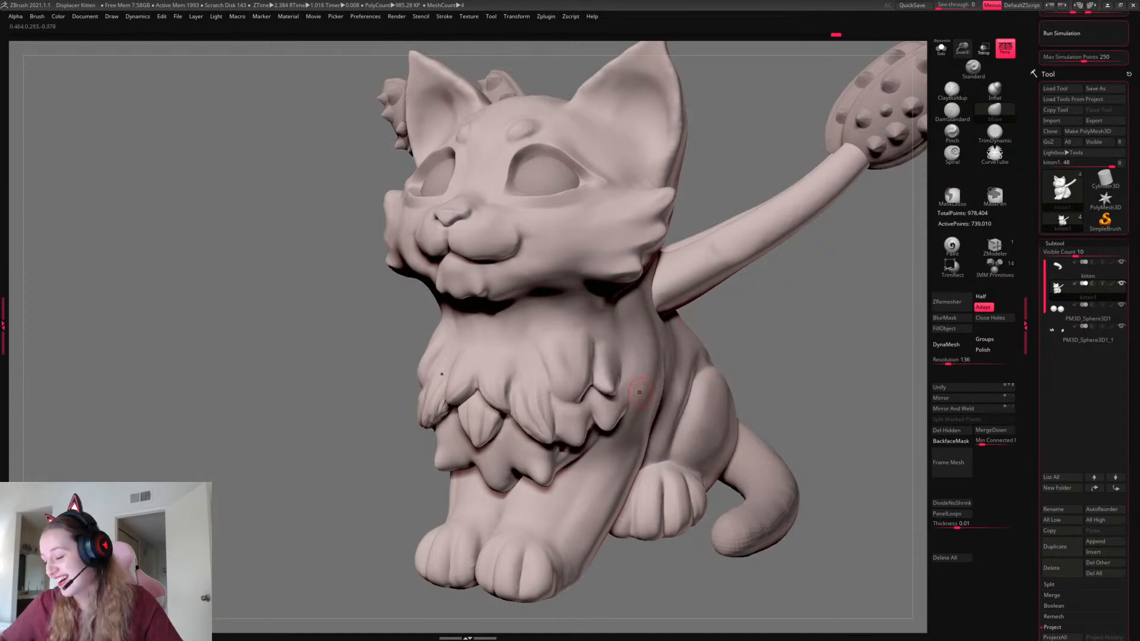
{"action": "key", "text": "space"}
{"action": "key", "text": "space"}
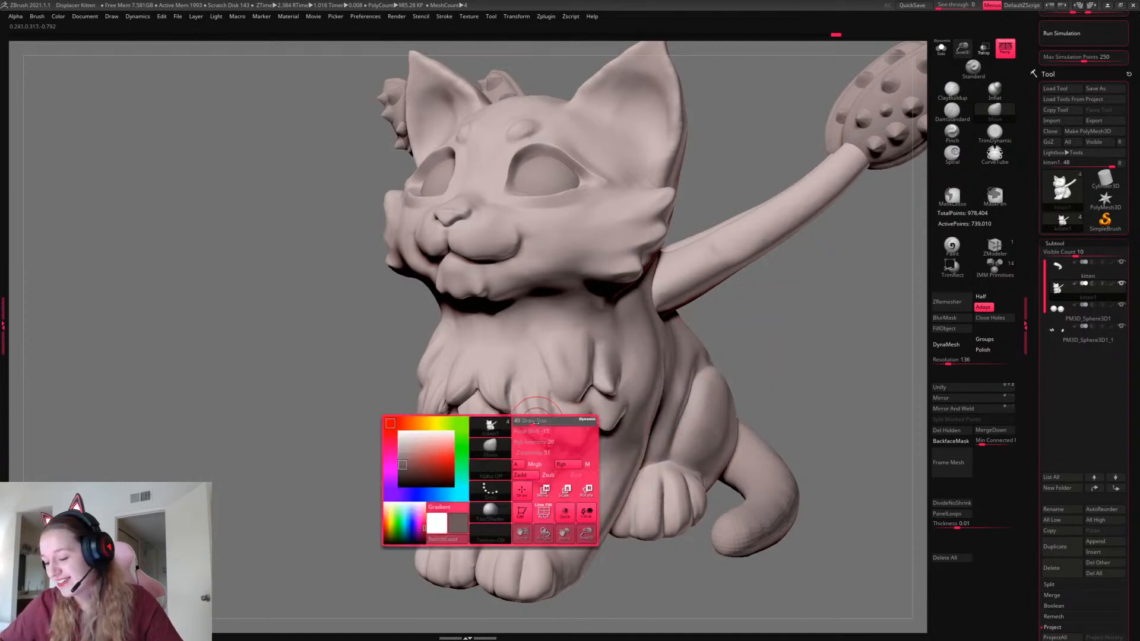
{"action": "left_click_drag", "start_coordinate": [536, 424], "coordinate": [540, 423]}
{"action": "mouse_move", "coordinate": [811, 328]}
{"action": "left_mouse_down"}
{"action": "mouse_move", "coordinate": [835, 368]}
{"action": "mouse_move", "coordinate": [848, 313]}
{"action": "left_mouse_up"}
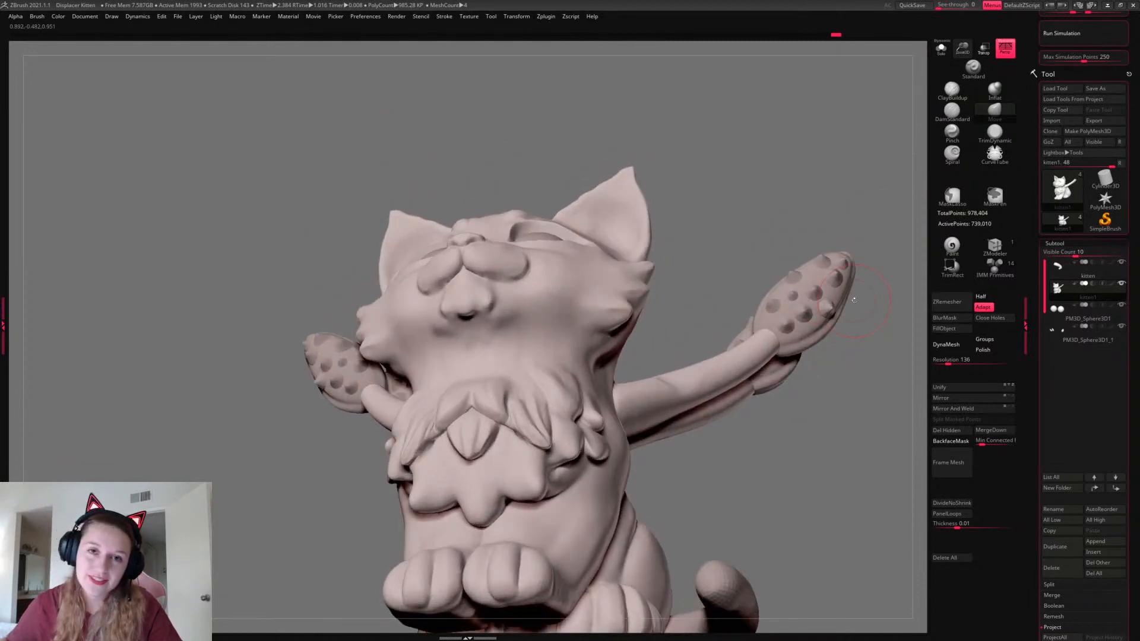
{"action": "left_click_drag", "start_coordinate": [802, 428], "coordinate": [795, 419]}
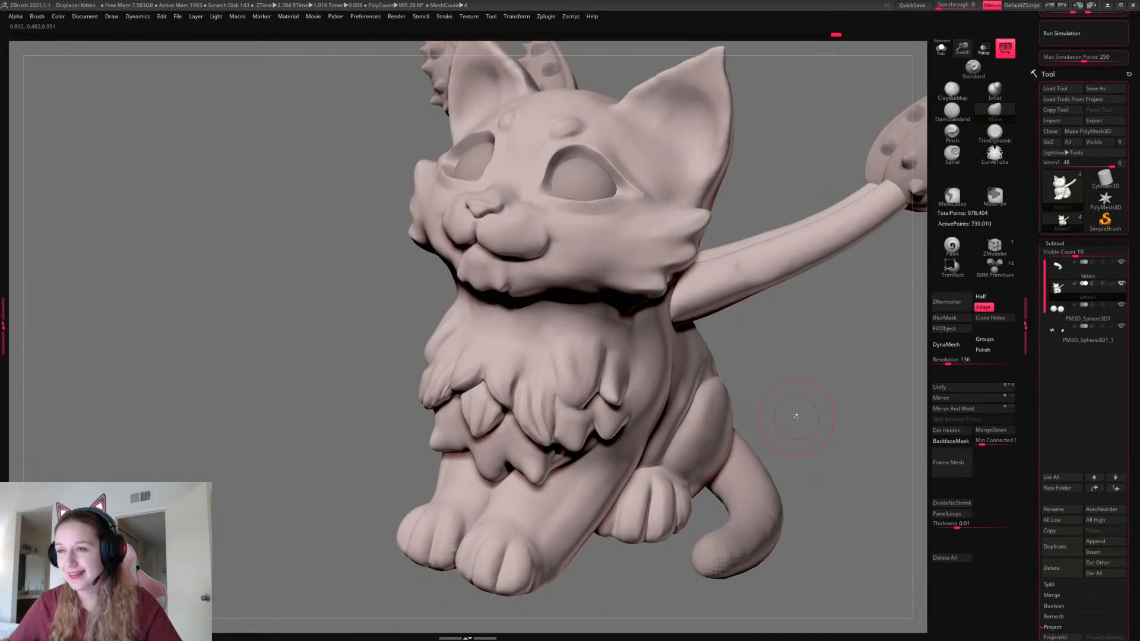
Build up strand ridges on the large upper lock at the side of the chest with ClayBuildup
{"action": "right_click_drag", "start_coordinate": [816, 394], "coordinate": [745, 418]}
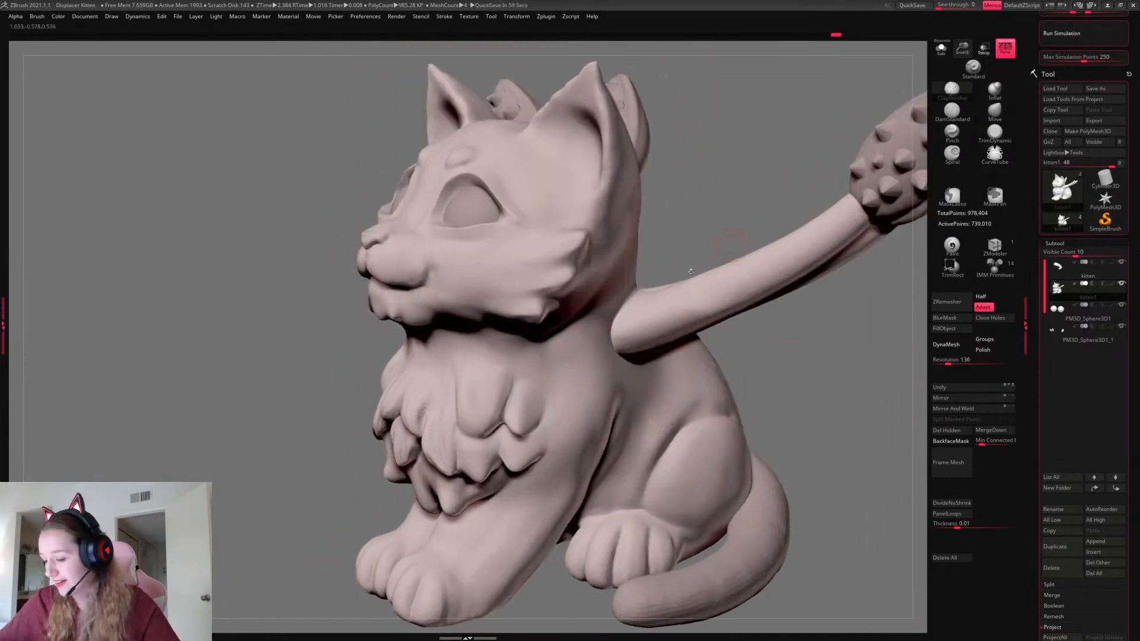
{"action": "right_click", "coordinate": [527, 399]}
{"action": "right_click_drag", "start_coordinate": [826, 383], "coordinate": [779, 435]}
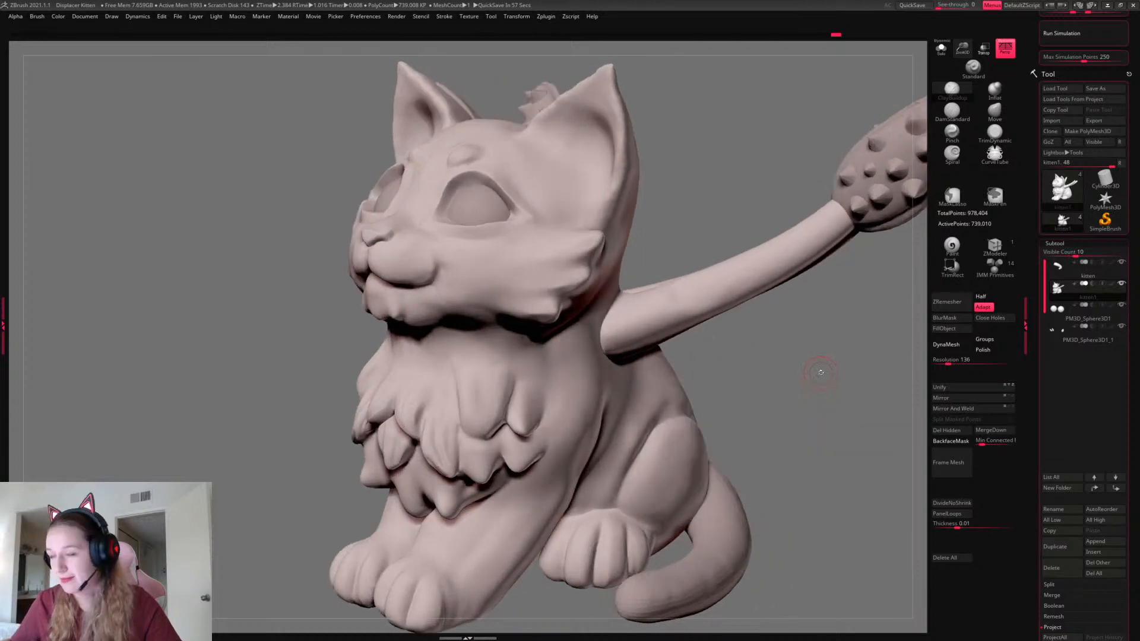
{"action": "right_click", "coordinate": [824, 367]}
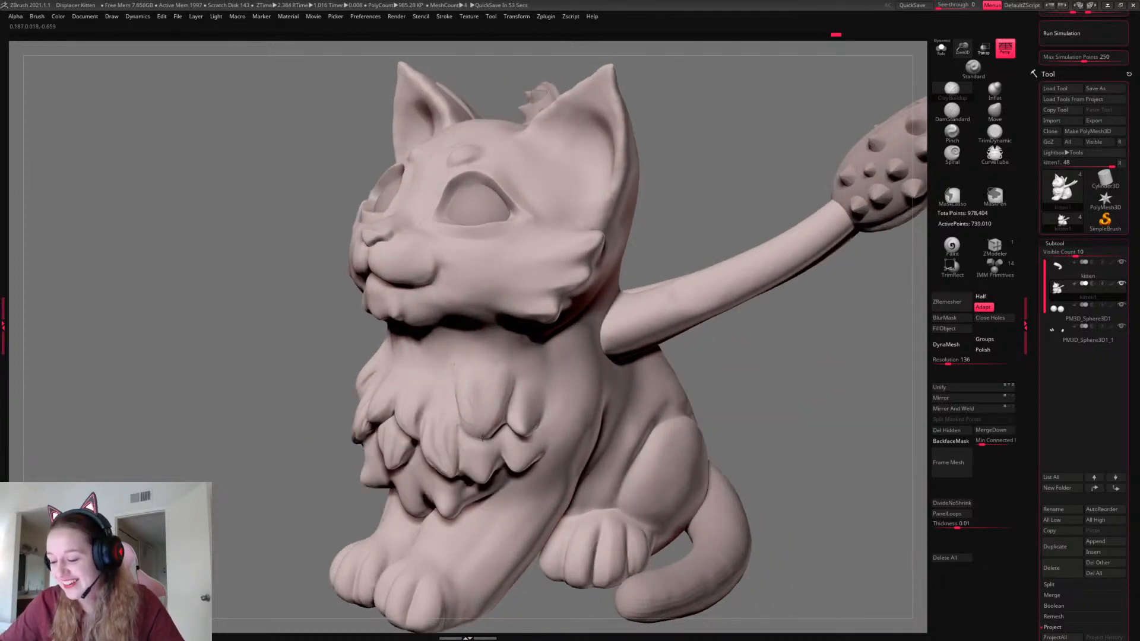
{"action": "mouse_move", "coordinate": [460, 383]}
{"action": "right_mouse_down"}
{"action": "mouse_move", "coordinate": [620, 381]}
{"action": "mouse_move", "coordinate": [594, 378]}
{"action": "right_mouse_up"}
{"action": "mouse_move", "coordinate": [456, 383]}
{"action": "left_mouse_down"}
{"action": "mouse_move", "coordinate": [458, 419]}
{"action": "mouse_move", "coordinate": [475, 419]}
{"action": "left_mouse_up"}
{"action": "right_click_drag", "start_coordinate": [760, 371], "coordinate": [697, 366]}
{"action": "mouse_move", "coordinate": [474, 386]}
{"action": "left_mouse_down"}
{"action": "mouse_move", "coordinate": [479, 423]}
{"action": "mouse_move", "coordinate": [504, 423]}
{"action": "left_mouse_up"}
Reshape the tip of the large upper side lock with a resized Move brush
{"action": "left_click", "coordinate": [995, 112]}
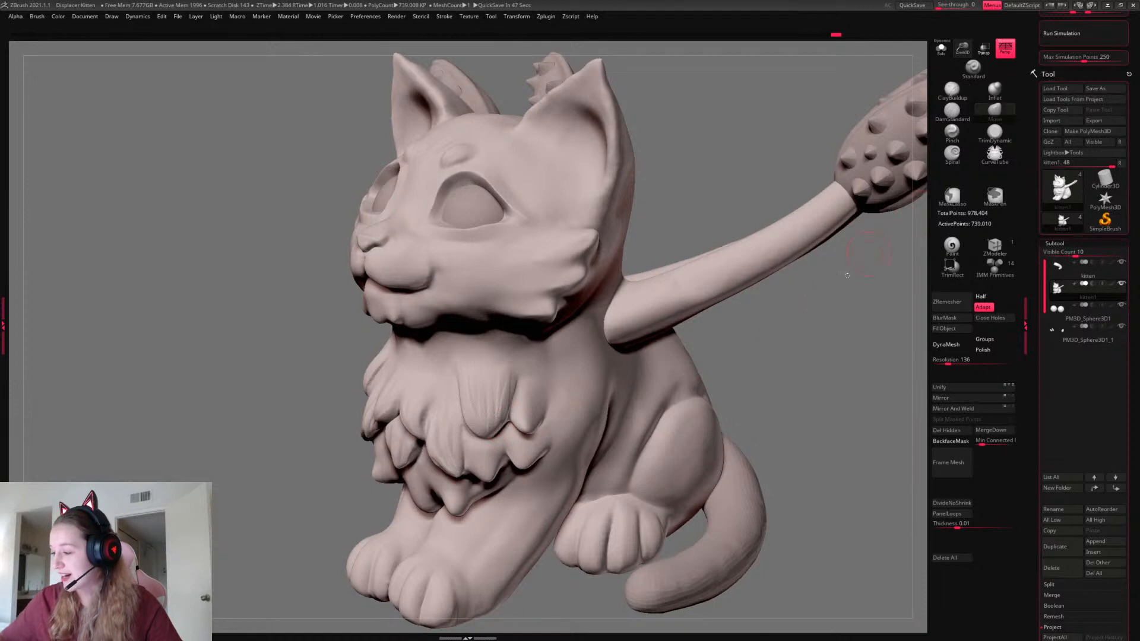
{"action": "right_click_drag", "start_coordinate": [695, 404], "coordinate": [804, 359]}
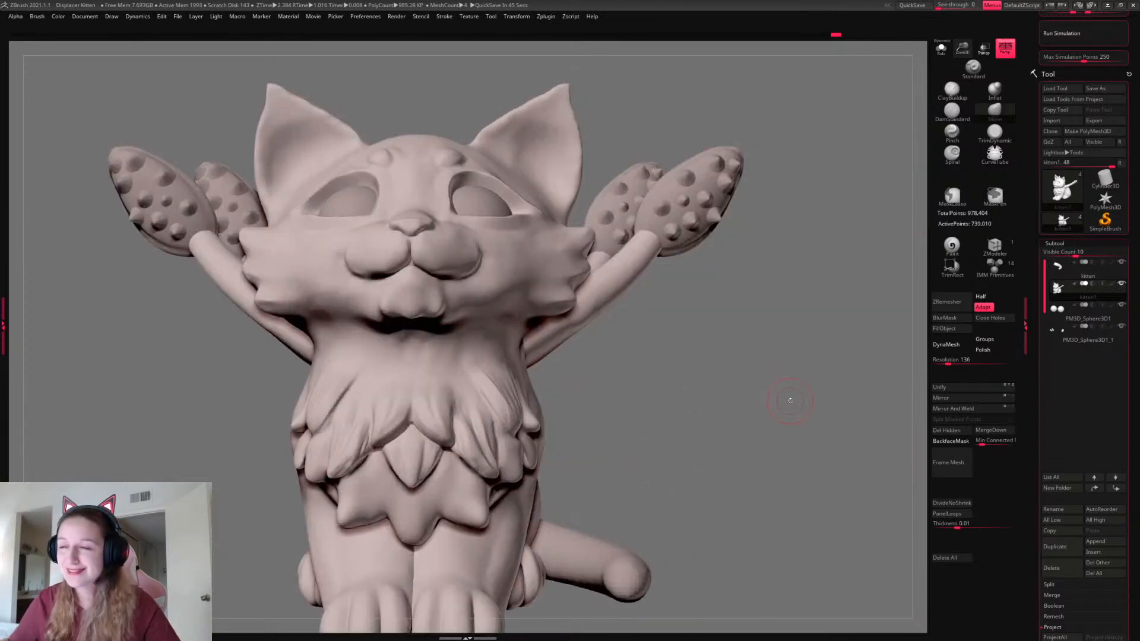
{"action": "right_click_drag", "start_coordinate": [790, 386], "coordinate": [665, 380]}
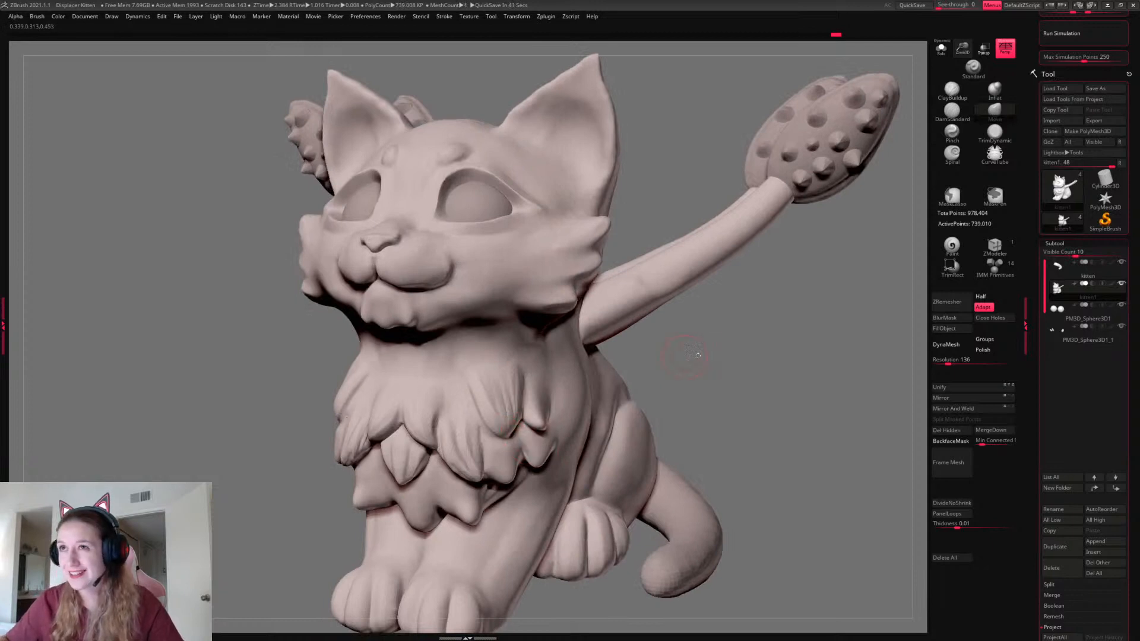
{"action": "right_click_drag", "start_coordinate": [538, 442], "coordinate": [751, 376]}
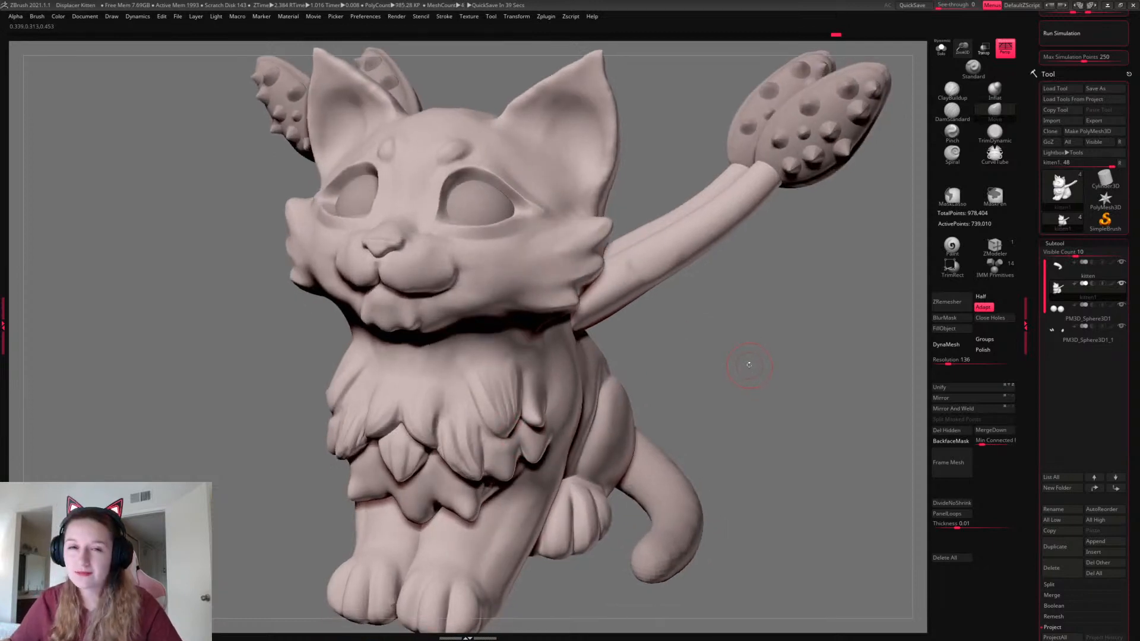
{"action": "key", "text": "space"}
{"action": "left_click_drag", "start_coordinate": [746, 359], "coordinate": [744, 358]}
{"action": "mouse_move", "coordinate": [509, 443]}
{"action": "left_mouse_down"}
{"action": "mouse_move", "coordinate": [522, 436]}
{"action": "mouse_move", "coordinate": [507, 443]}
{"action": "left_mouse_up"}
{"action": "key", "text": "space"}
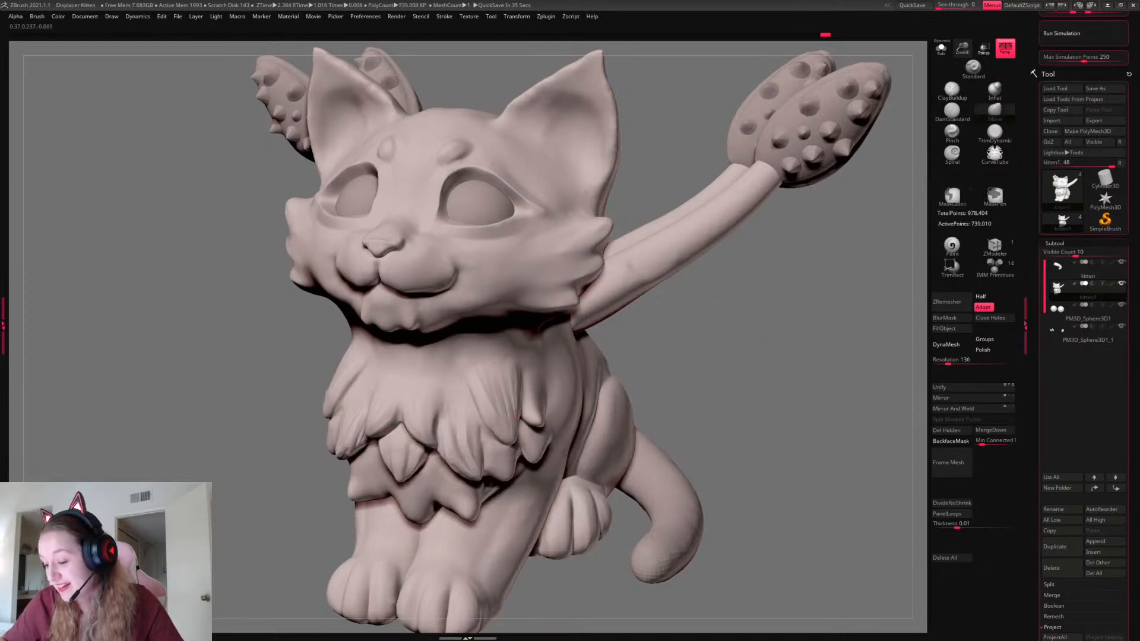
Adjust the body and inner edge of the large upper side lock with small Move brush nudges from a side angle
{"action": "right_click_drag", "start_coordinate": [805, 363], "coordinate": [744, 368]}
{"action": "key", "text": "space"}
{"action": "left_click_drag", "start_coordinate": [502, 417], "coordinate": [498, 429]}
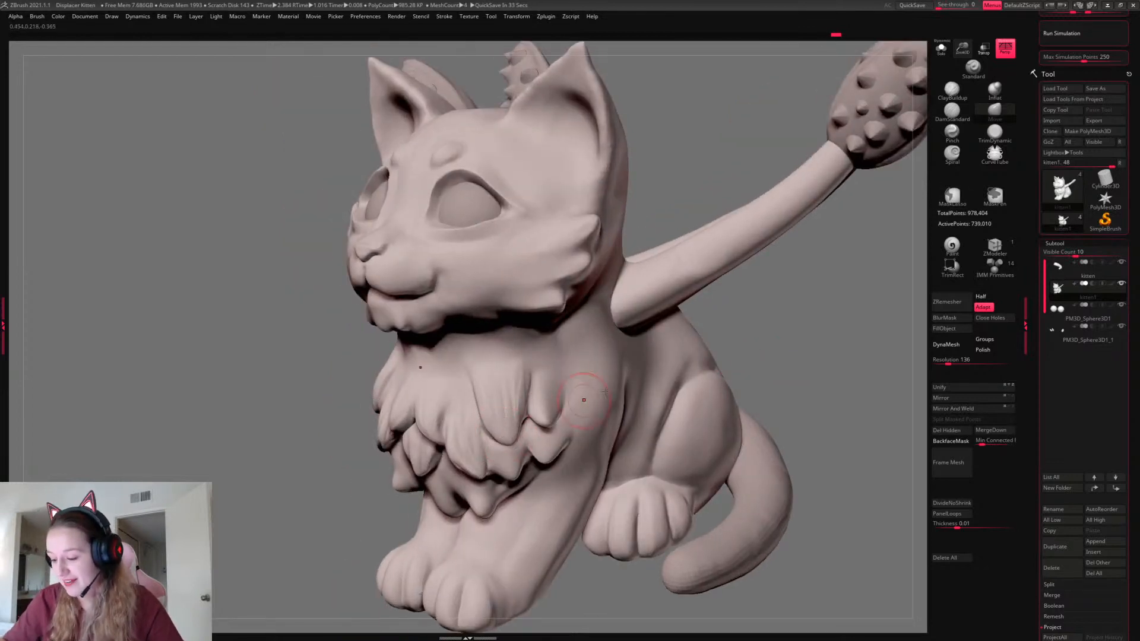
{"action": "right_click_drag", "start_coordinate": [745, 364], "coordinate": [771, 360]}
{"action": "key", "text": "space"}
{"action": "key", "text": "space"}
{"action": "left_click_drag", "start_coordinate": [482, 408], "coordinate": [480, 400]}
{"action": "key", "text": "space"}
Try tightening the tip of the large upper side lock with the Pinch brush
{"action": "right_click_drag", "start_coordinate": [820, 347], "coordinate": [924, 264]}
{"action": "left_click", "coordinate": [953, 134]}
{"action": "key", "text": "space"}
{"action": "left_click_drag", "start_coordinate": [513, 410], "coordinate": [518, 441]}
{"action": "key", "text": "ctrl+z"}
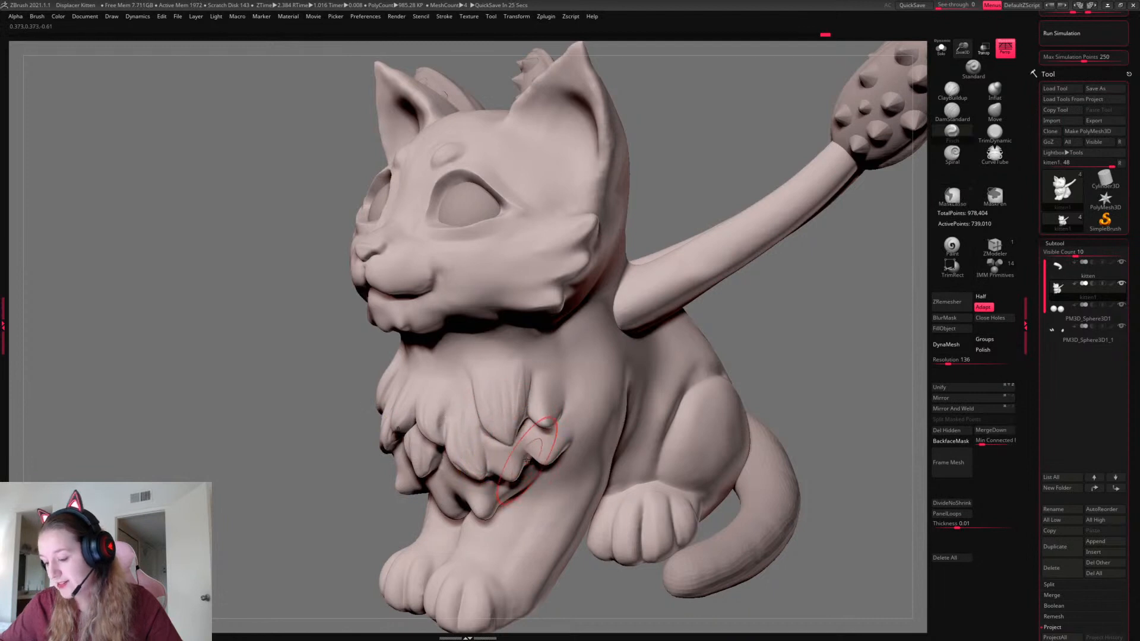
{"action": "key", "text": "ctrl"}
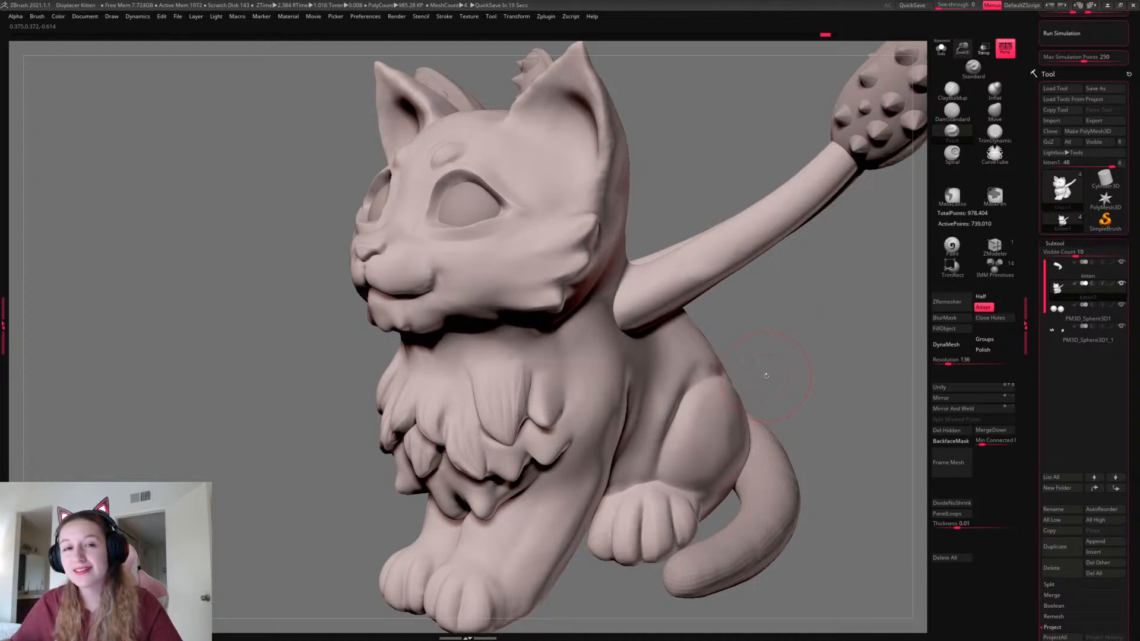
Switch to the Move brush and examine the upper chest locks from the side and front
{"action": "right_click", "coordinate": [812, 339]}
{"action": "mouse_move", "coordinate": [812, 339]}
{"action": "left_mouse_down"}
{"action": "mouse_move", "coordinate": [827, 333]}
{"action": "mouse_move", "coordinate": [803, 334]}
{"action": "left_mouse_up"}
{"action": "right_click", "coordinate": [824, 342]}
{"action": "right_click", "coordinate": [481, 404]}
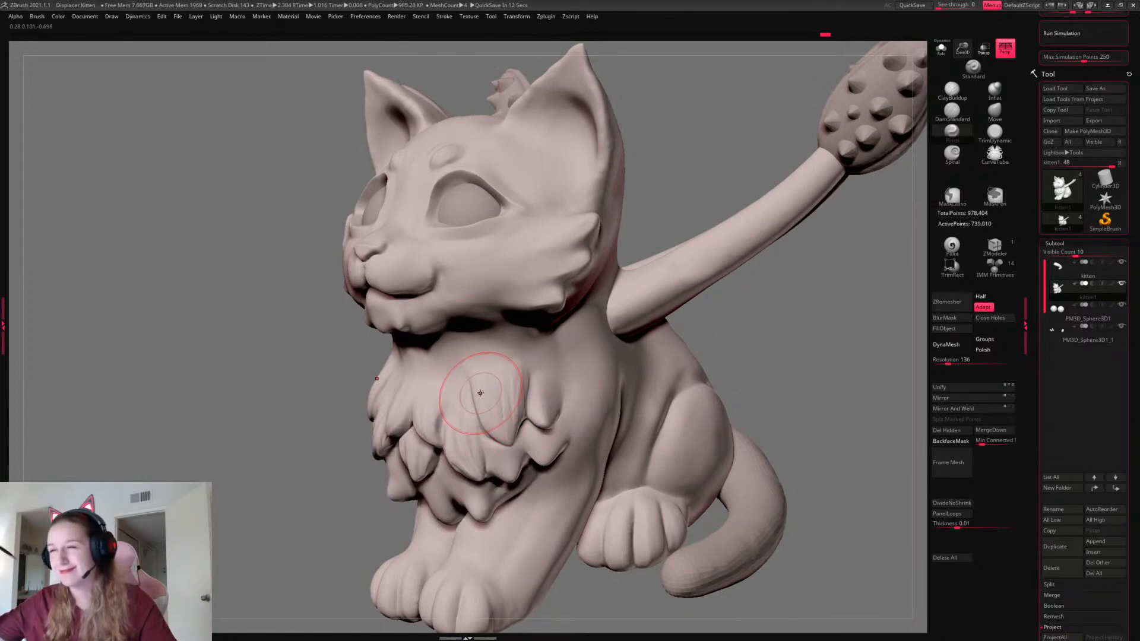
{"action": "key", "text": "b"}
{"action": "key", "text": "m"}
{"action": "key", "text": "v"}
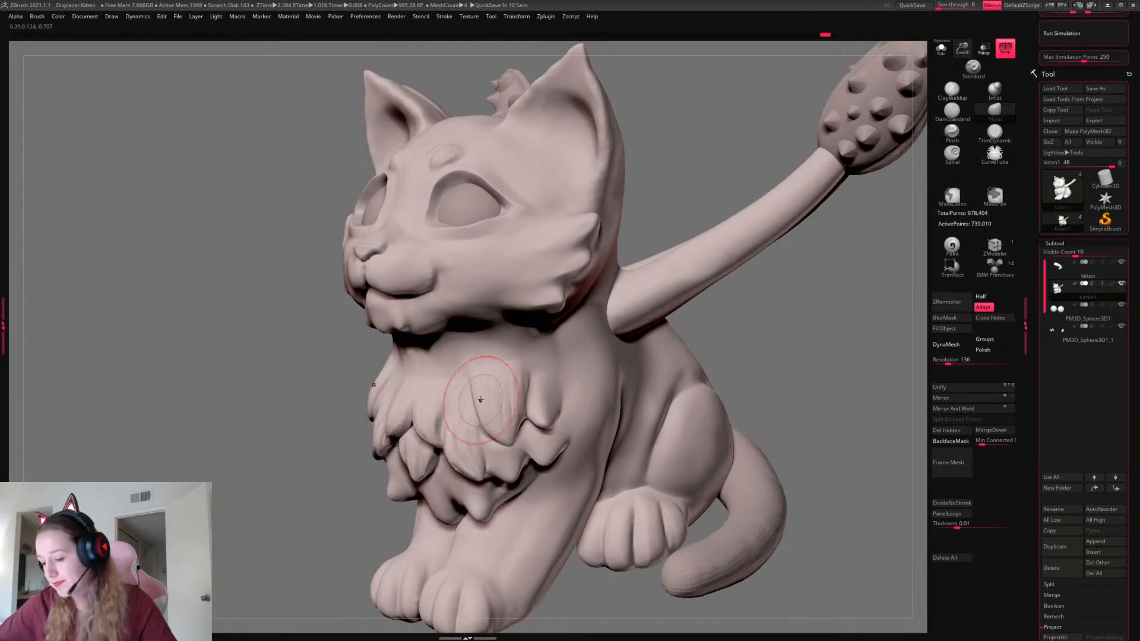
{"action": "left_click_drag", "start_coordinate": [713, 356], "coordinate": [817, 344]}
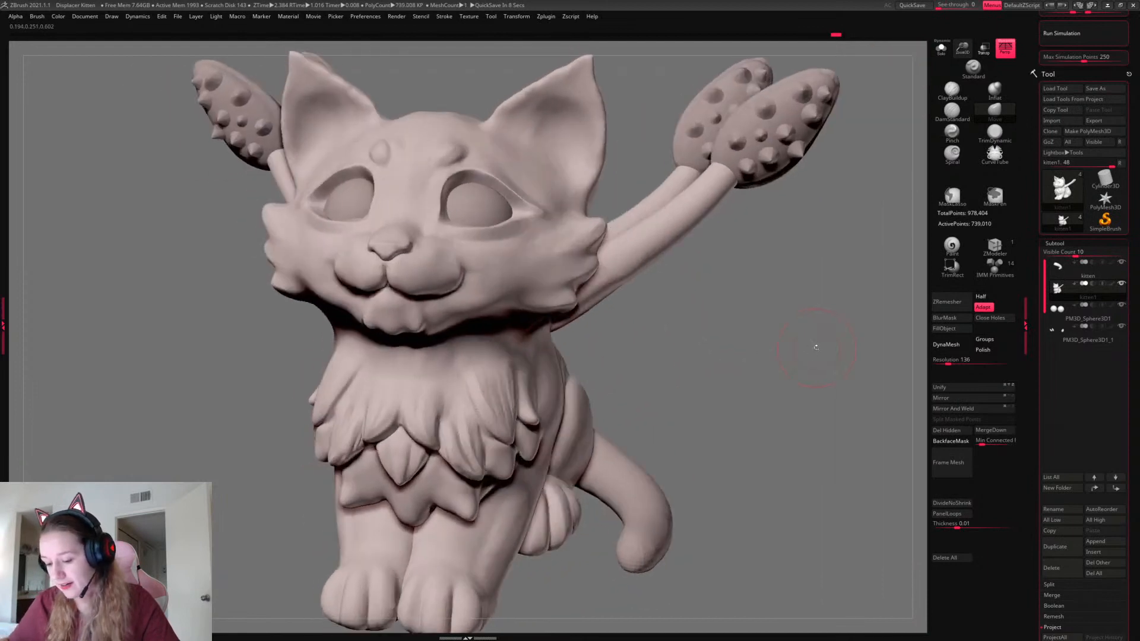
{"action": "left_click_drag", "start_coordinate": [738, 356], "coordinate": [741, 354]}
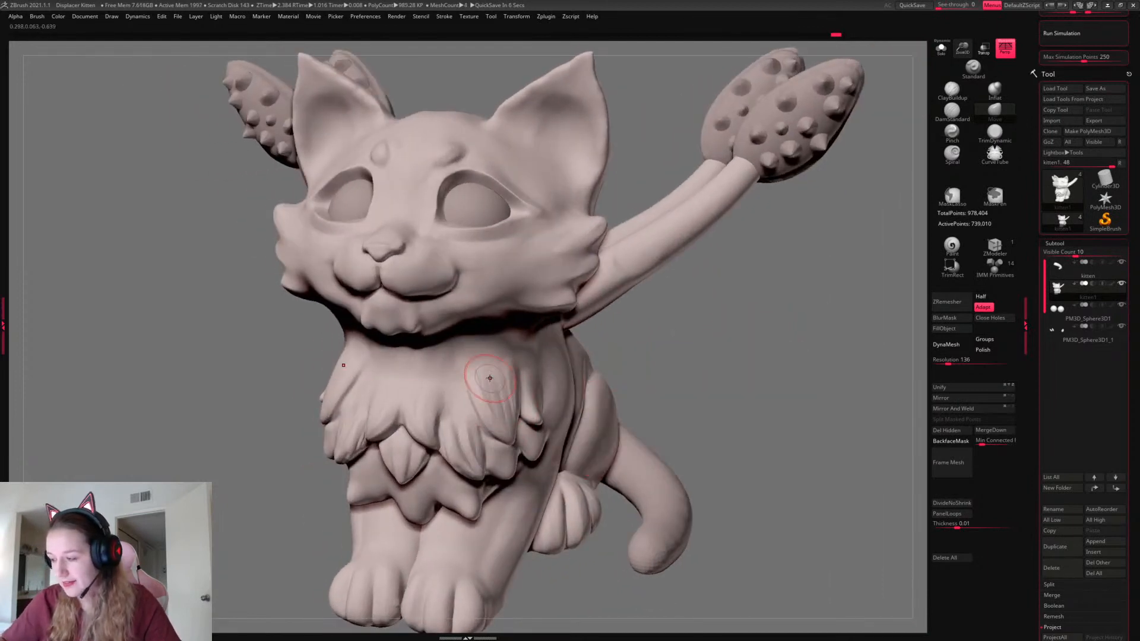
Try ClayBuildup strand strokes along the inner edge of the large upper side lock and undo them
{"action": "left_click", "coordinate": [952, 91]}
{"action": "key", "text": "space"}
{"action": "left_click_drag", "start_coordinate": [766, 295], "coordinate": [742, 296]}
{"action": "left_click_drag", "start_coordinate": [462, 380], "coordinate": [494, 429]}
{"action": "key", "text": "space"}
{"action": "key", "text": "ctrl+z"}
{"action": "key", "text": "ctrl+z"}
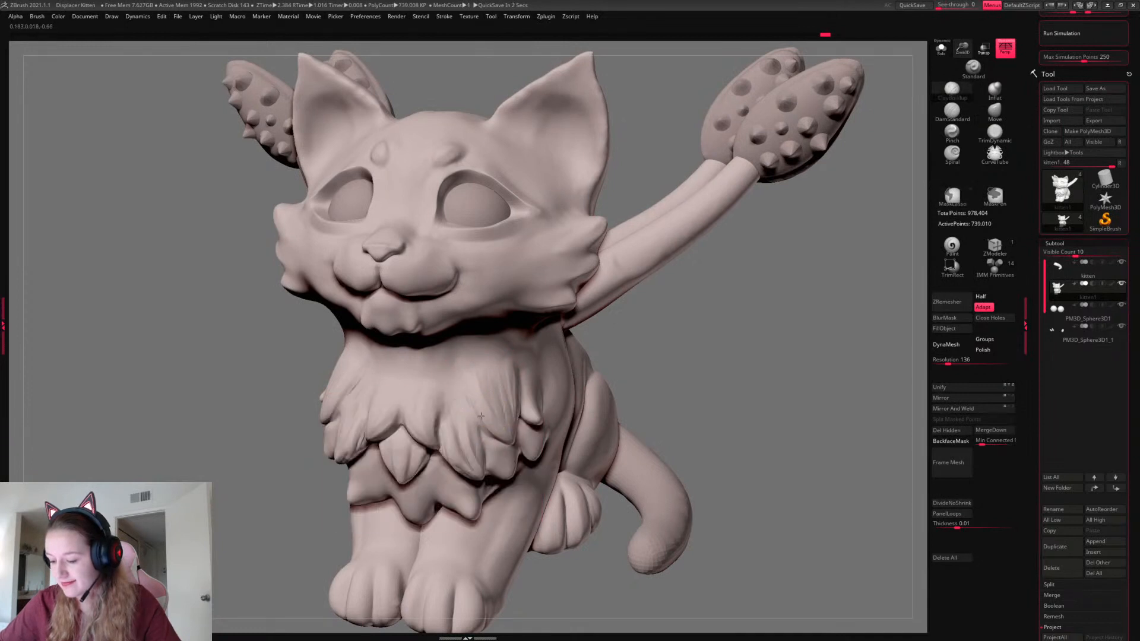
{"action": "left_click_drag", "start_coordinate": [462, 376], "coordinate": [494, 428]}
{"action": "left_click_drag", "start_coordinate": [834, 340], "coordinate": [783, 342]}
{"action": "key", "text": "ctrl+z"}
{"action": "key", "text": "ctrl+z"}
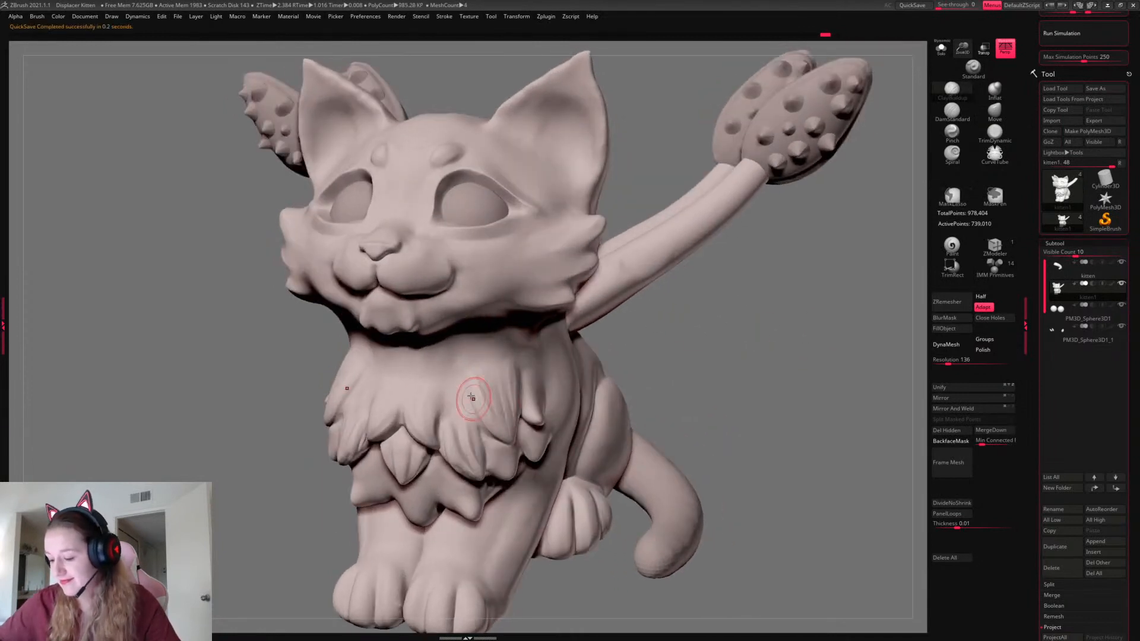
Add strand ridges with ClayBuildup to the large upper side lock, the lock beneath it and the outermost locks
{"action": "left_click_drag", "start_coordinate": [471, 394], "coordinate": [487, 419]}
{"action": "left_click_drag", "start_coordinate": [856, 337], "coordinate": [825, 332]}
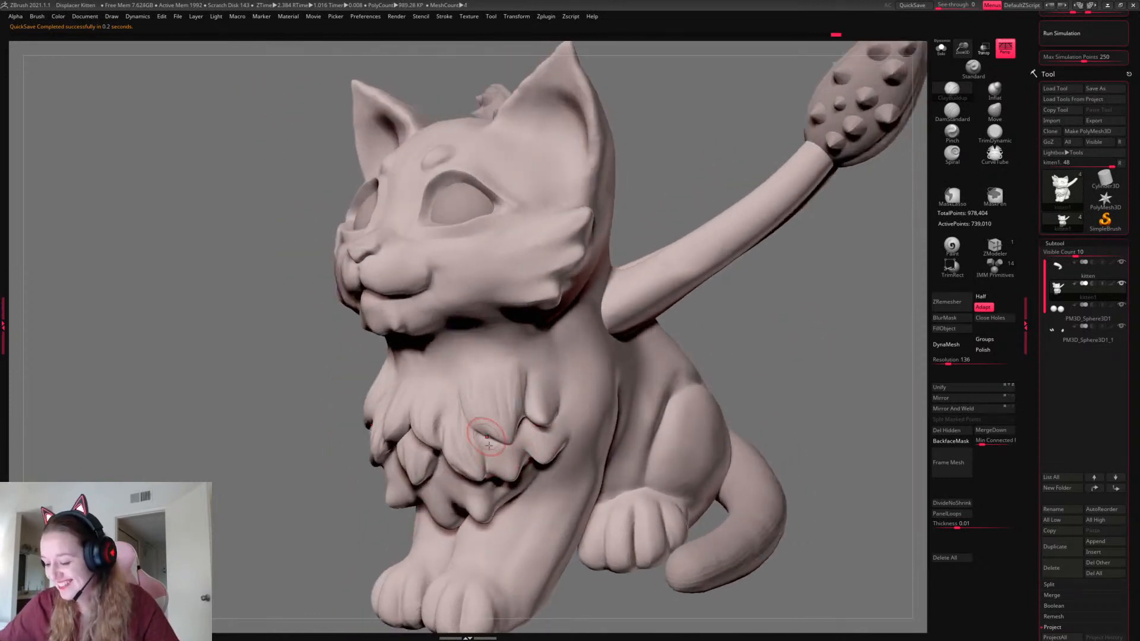
{"action": "mouse_move", "coordinate": [484, 436]}
{"action": "left_mouse_down"}
{"action": "mouse_move", "coordinate": [511, 476]}
{"action": "mouse_move", "coordinate": [499, 451]}
{"action": "left_mouse_up"}
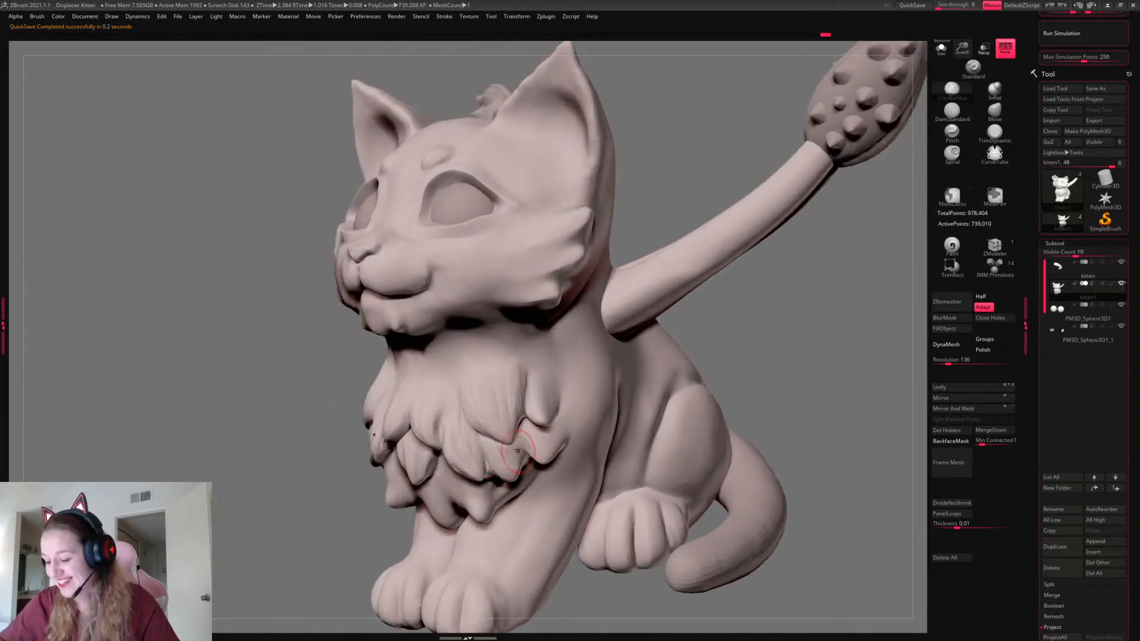
{"action": "left_click_drag", "start_coordinate": [813, 351], "coordinate": [840, 333]}
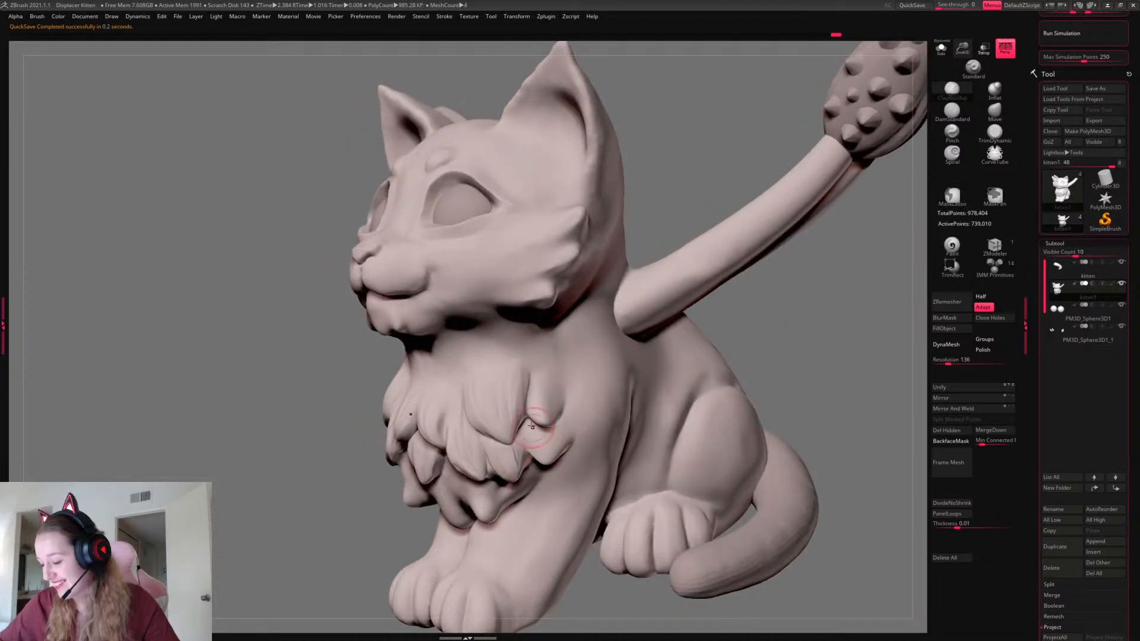
{"action": "mouse_move", "coordinate": [542, 417]}
{"action": "left_mouse_down"}
{"action": "mouse_move", "coordinate": [546, 443]}
{"action": "mouse_move", "coordinate": [565, 458]}
{"action": "left_mouse_up"}
{"action": "mouse_move", "coordinate": [535, 379]}
{"action": "left_mouse_down"}
{"action": "mouse_move", "coordinate": [547, 418]}
{"action": "mouse_move", "coordinate": [558, 415]}
{"action": "left_mouse_up"}
{"action": "left_click_drag", "start_coordinate": [839, 344], "coordinate": [806, 328]}
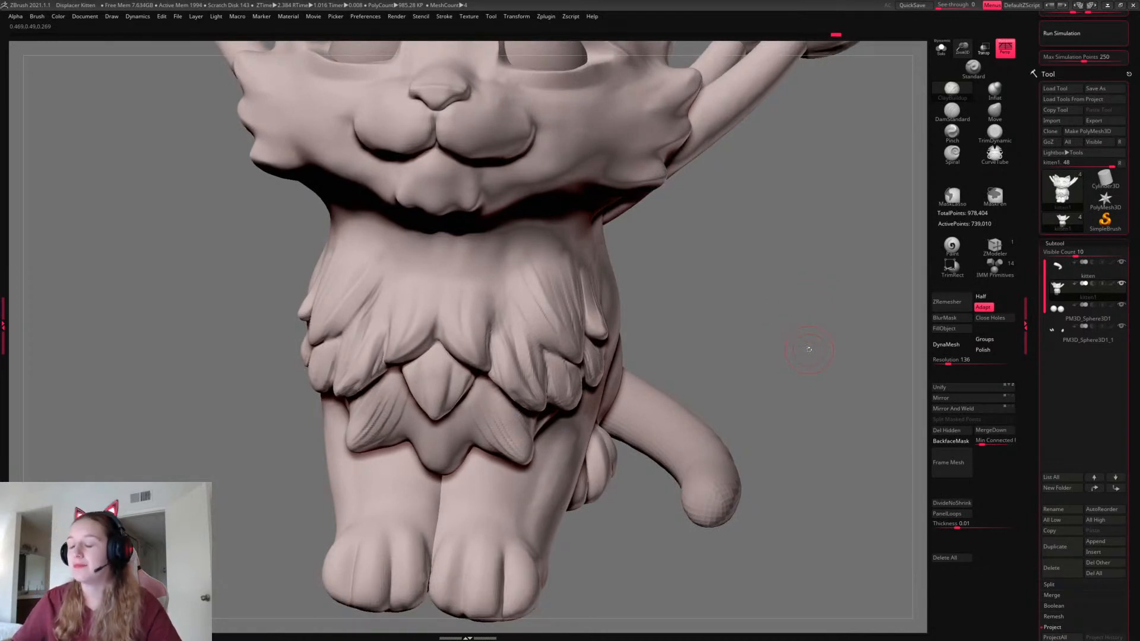
Build up strand volume on the lowest central chest lock with ClayBuildup
{"action": "left_click_drag", "start_coordinate": [809, 349], "coordinate": [736, 284]}
{"action": "mouse_move", "coordinate": [452, 466]}
{"action": "left_mouse_down"}
{"action": "mouse_move", "coordinate": [473, 426]}
{"action": "mouse_move", "coordinate": [456, 417]}
{"action": "mouse_move", "coordinate": [454, 465]}
{"action": "left_mouse_up"}
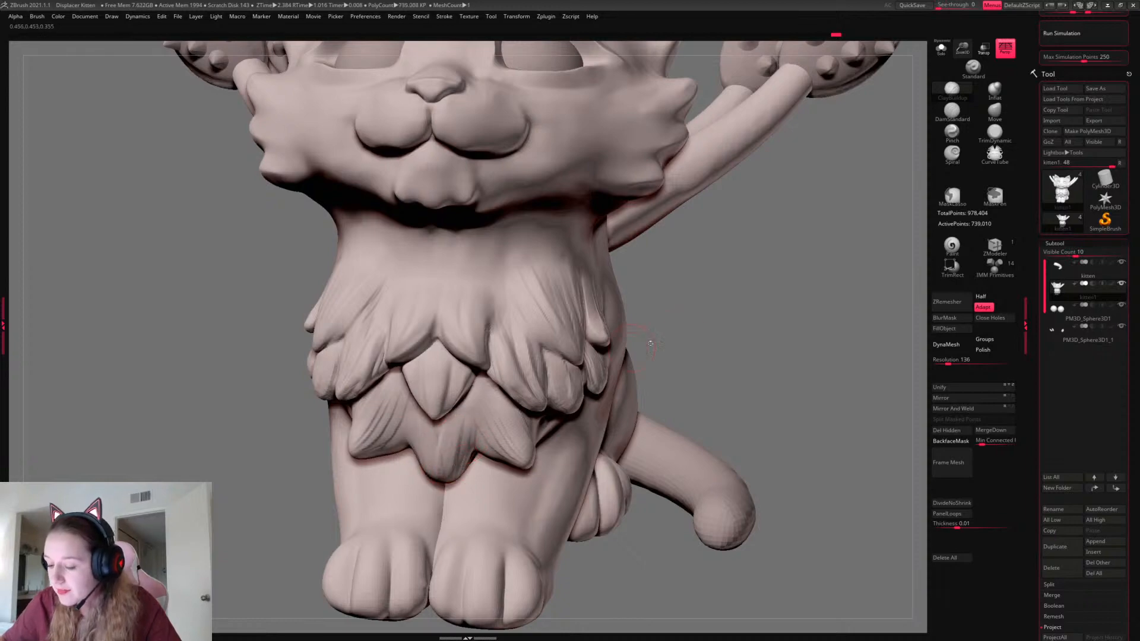
{"action": "left_click_drag", "start_coordinate": [647, 341], "coordinate": [609, 385]}
{"action": "left_click_drag", "start_coordinate": [452, 466], "coordinate": [458, 425]}
{"action": "left_click_drag", "start_coordinate": [644, 410], "coordinate": [665, 407]}
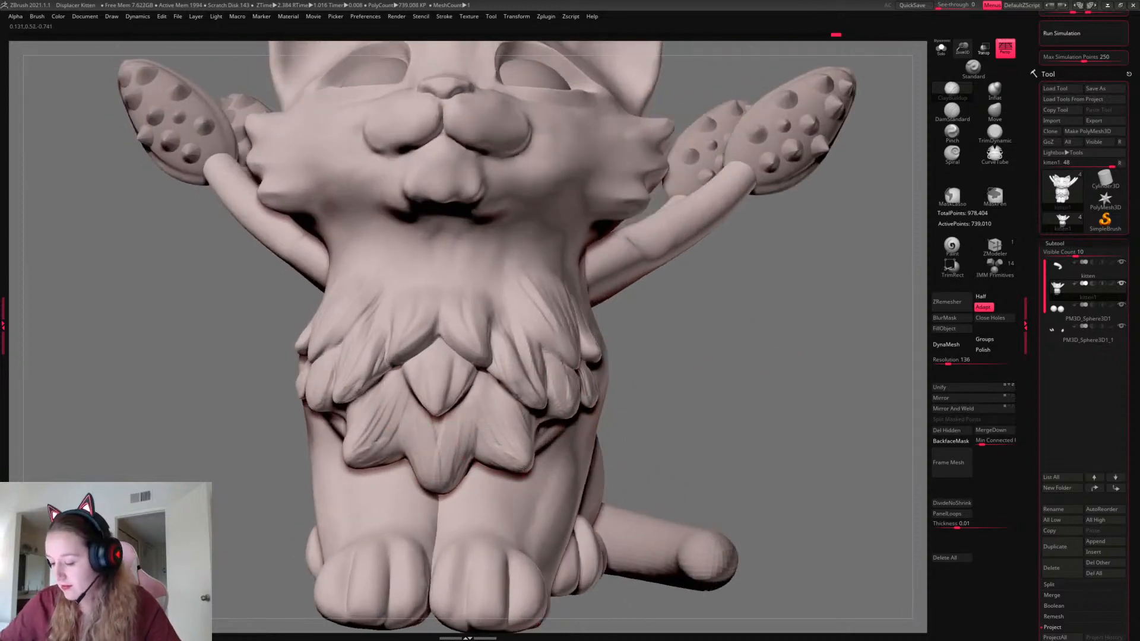
Build up strand ridges on the side-facing surface of the lower chest locks beside the central one with ClayBuildup
{"action": "left_click_drag", "start_coordinate": [720, 357], "coordinate": [800, 381]}
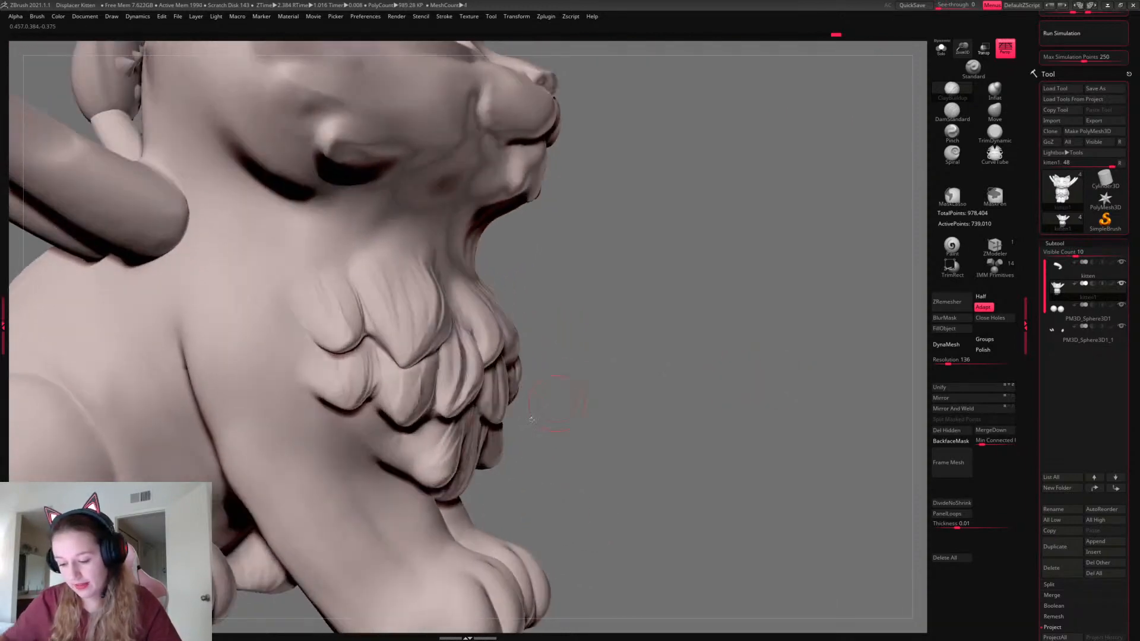
{"action": "mouse_move", "coordinate": [419, 475]}
{"action": "left_mouse_down"}
{"action": "mouse_move", "coordinate": [360, 423]}
{"action": "mouse_move", "coordinate": [446, 426]}
{"action": "mouse_move", "coordinate": [436, 427]}
{"action": "left_mouse_up"}
{"action": "left_click_drag", "start_coordinate": [441, 488], "coordinate": [381, 456]}
{"action": "left_click_drag", "start_coordinate": [773, 411], "coordinate": [707, 410]}
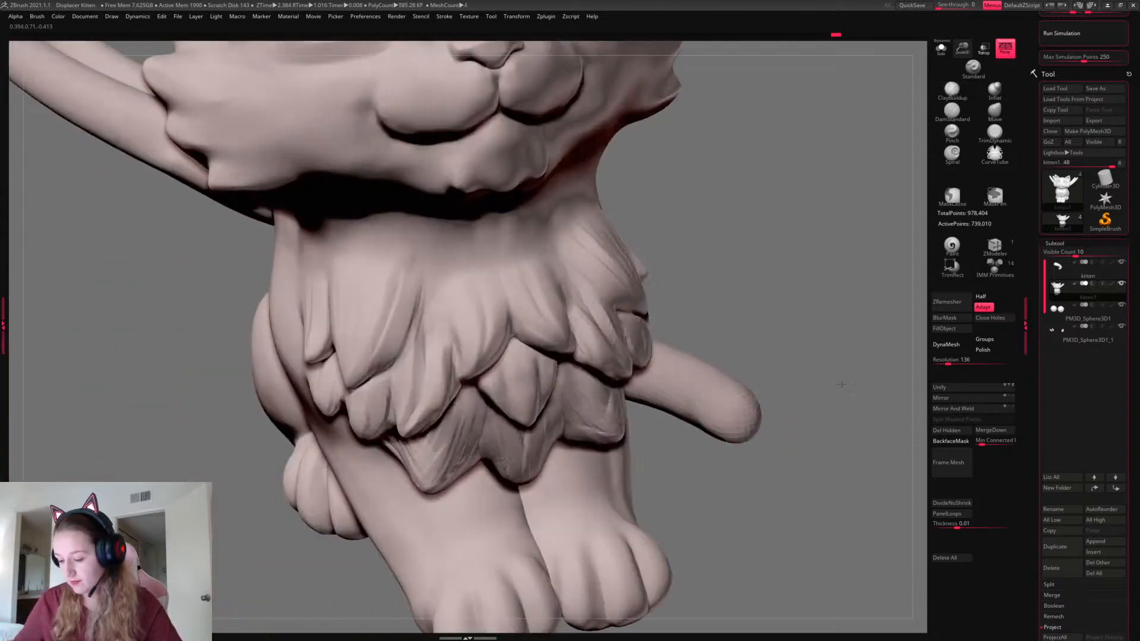
{"action": "left_click_drag", "start_coordinate": [843, 384], "coordinate": [844, 367], "text": "shift"}
{"action": "right_click", "coordinate": [844, 366]}
Adjust the edge of the lowest central chest lock with a resized Move brush in the front view
{"action": "left_click", "coordinate": [994, 113]}
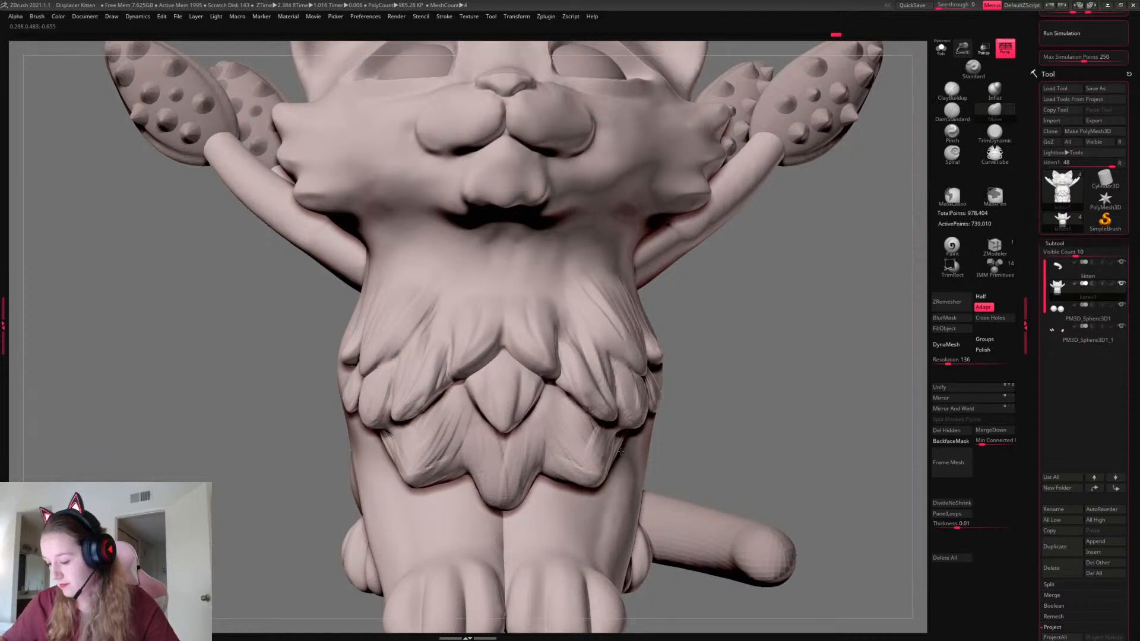
{"action": "left_click_drag", "start_coordinate": [784, 364], "coordinate": [829, 285], "text": "alt"}
{"action": "left_click_drag", "start_coordinate": [837, 348], "coordinate": [748, 350]}
{"action": "left_click_drag", "start_coordinate": [843, 354], "coordinate": [802, 366]}
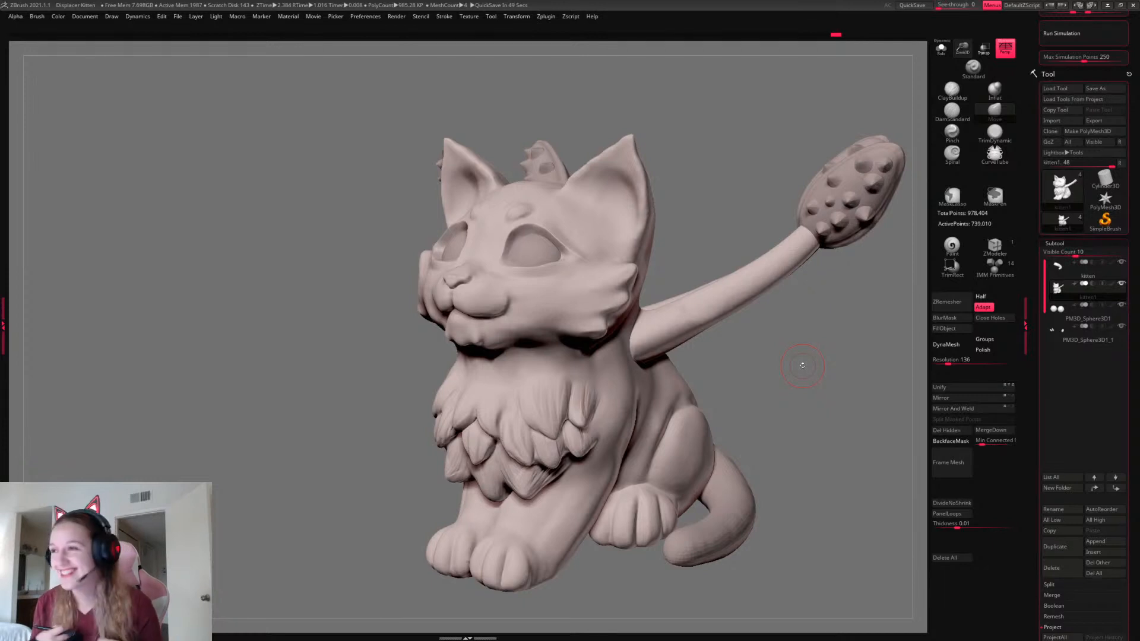
{"action": "left_click_drag", "start_coordinate": [833, 369], "coordinate": [840, 389]}
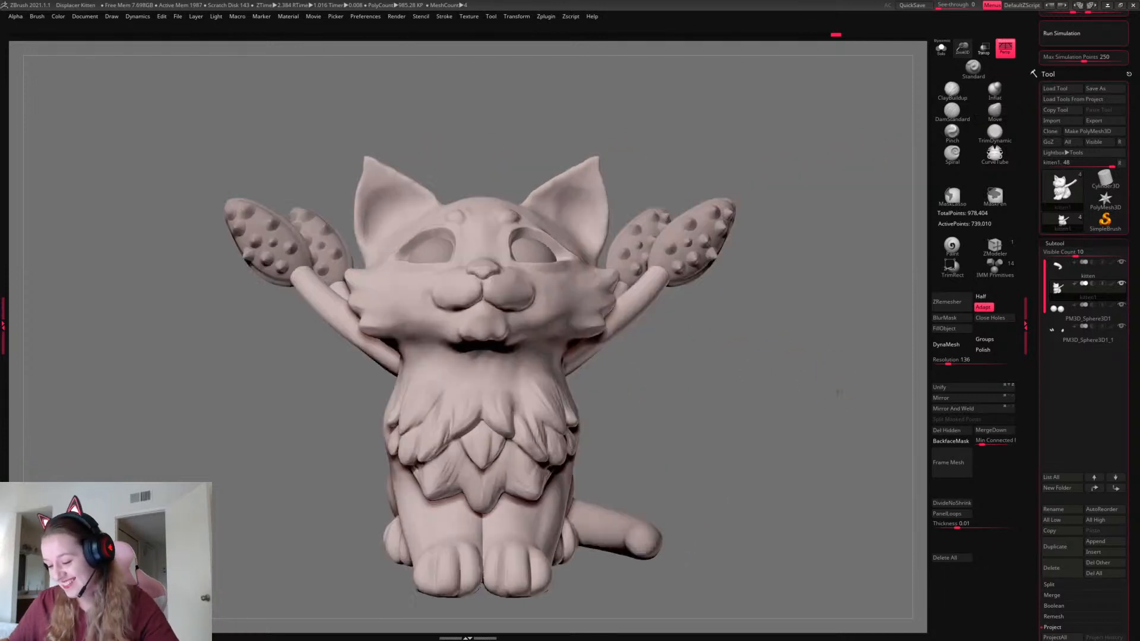
{"action": "key", "text": "f"}
{"action": "key", "text": "space"}
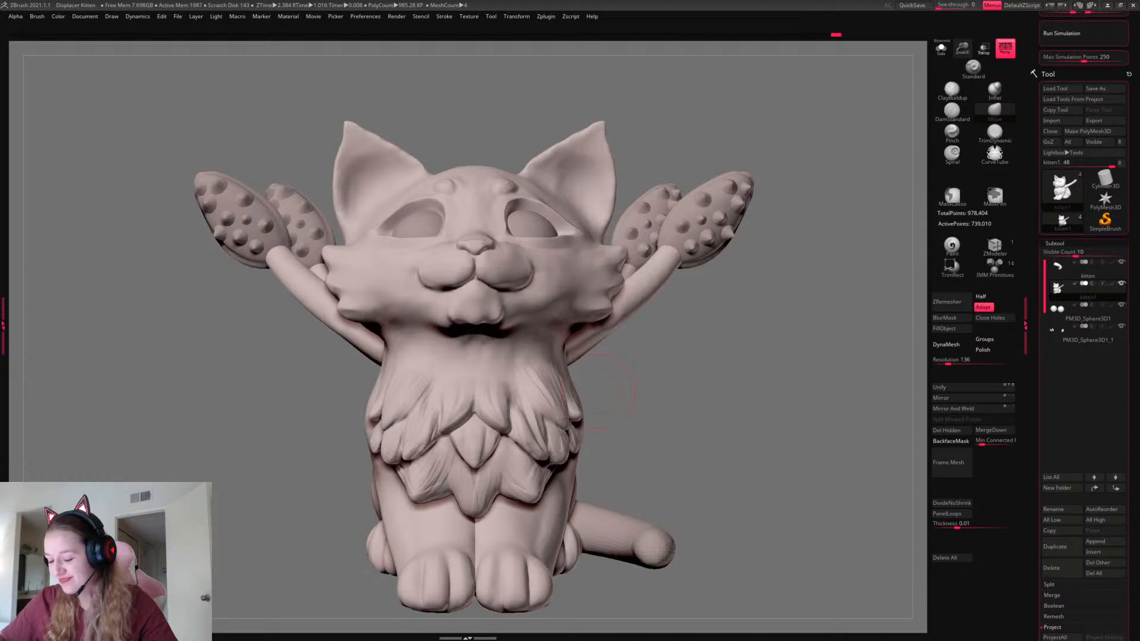
{"action": "key", "text": "space"}
{"action": "key", "text": "space"}
{"action": "left_click_drag", "start_coordinate": [496, 482], "coordinate": [499, 484]}
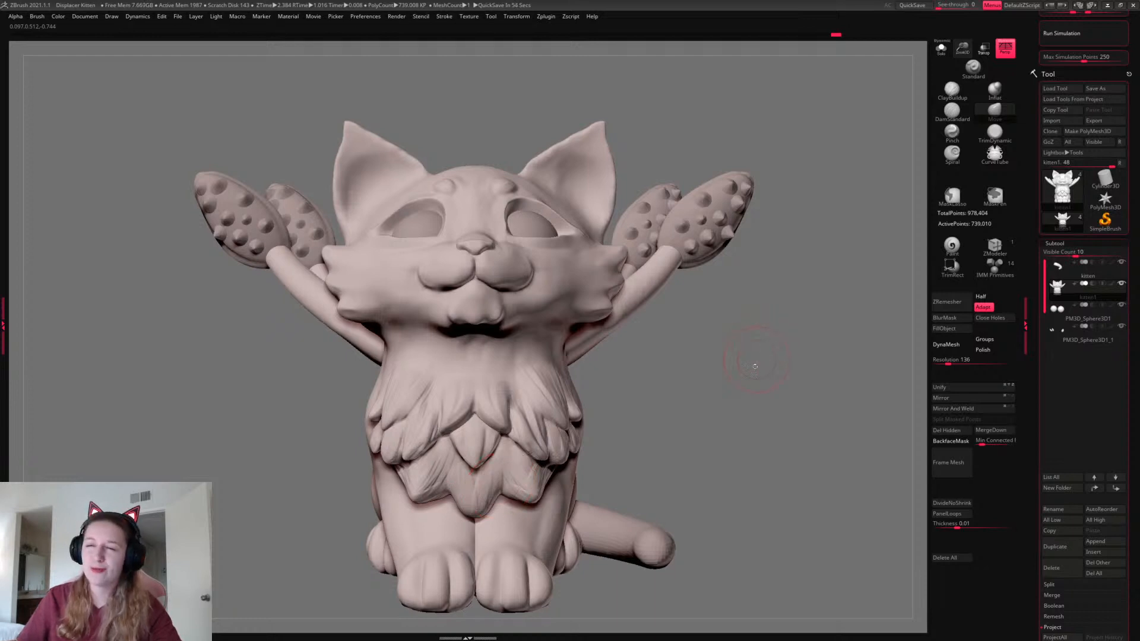
Refine the lowest central chest lock into a sharper point, resizing the Move brush as needed
{"action": "key", "text": "space"}
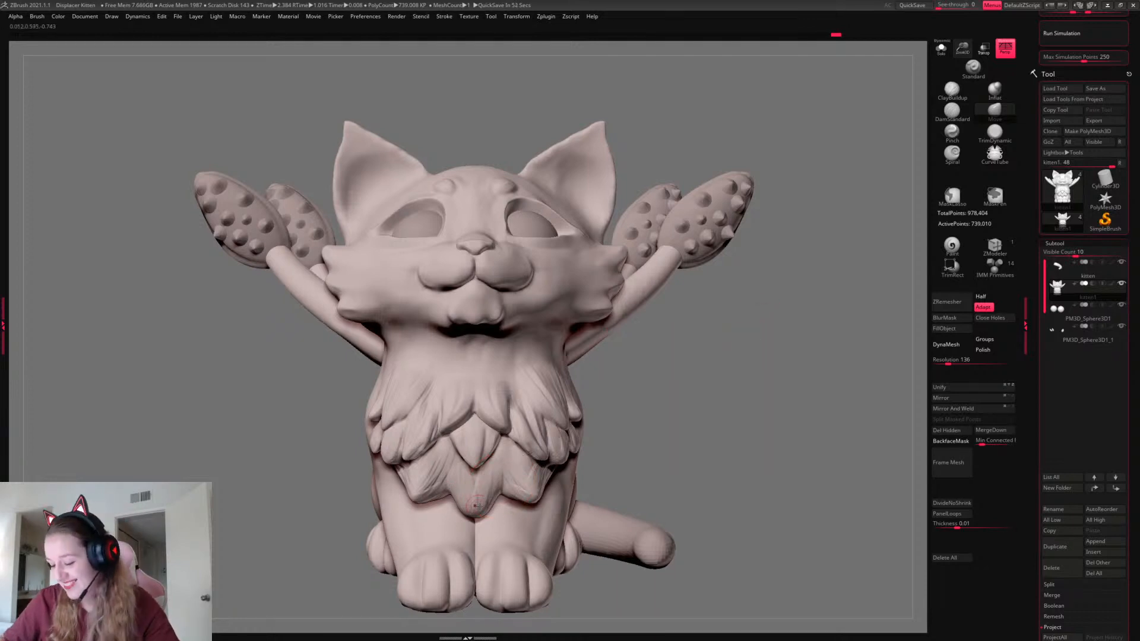
{"action": "key", "text": "space"}
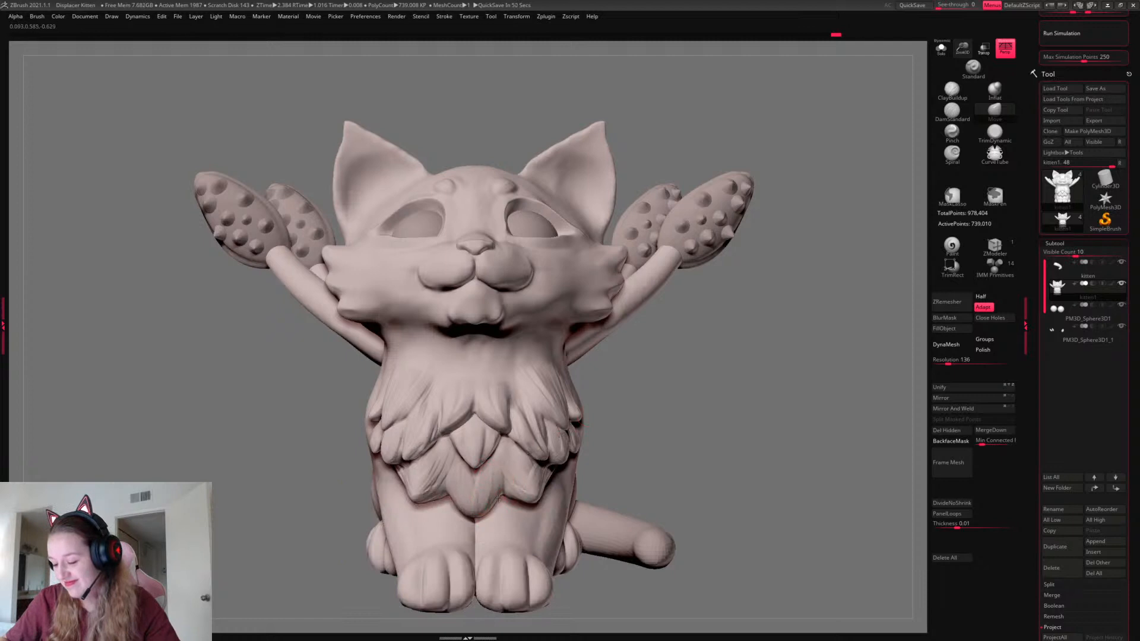
{"action": "key", "text": "space"}
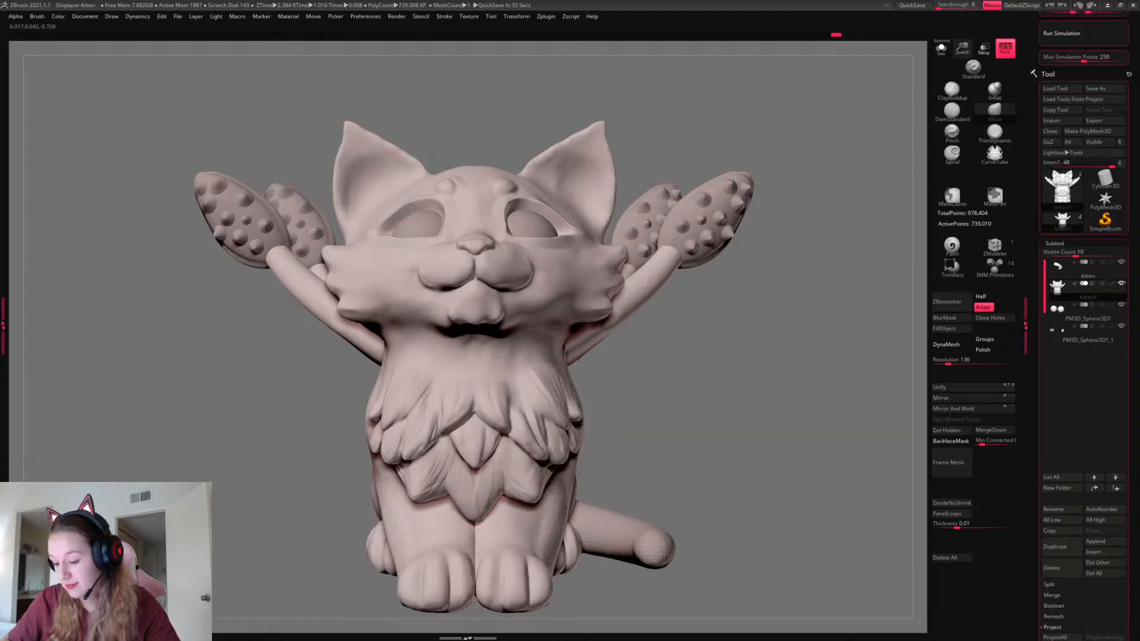
{"action": "key", "text": "space"}
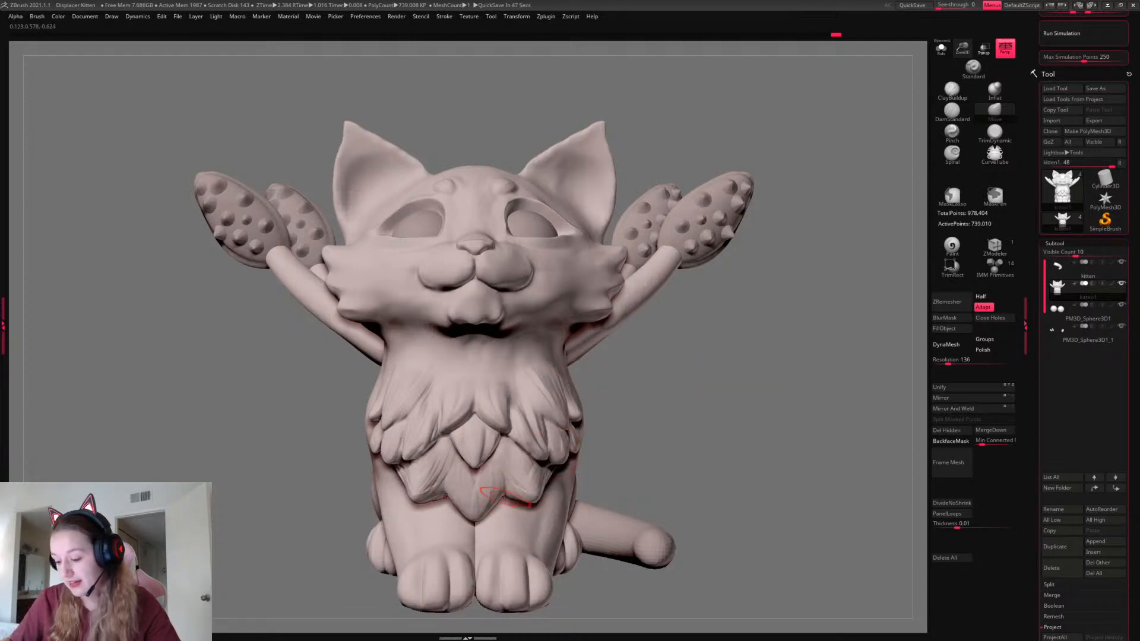
{"action": "key", "text": "space"}
Carve a strand crease into the lower chest lock beside the central one with the DamStandard brush
{"action": "left_click", "coordinate": [952, 112]}
{"action": "left_click_drag", "start_coordinate": [500, 447], "coordinate": [510, 489]}
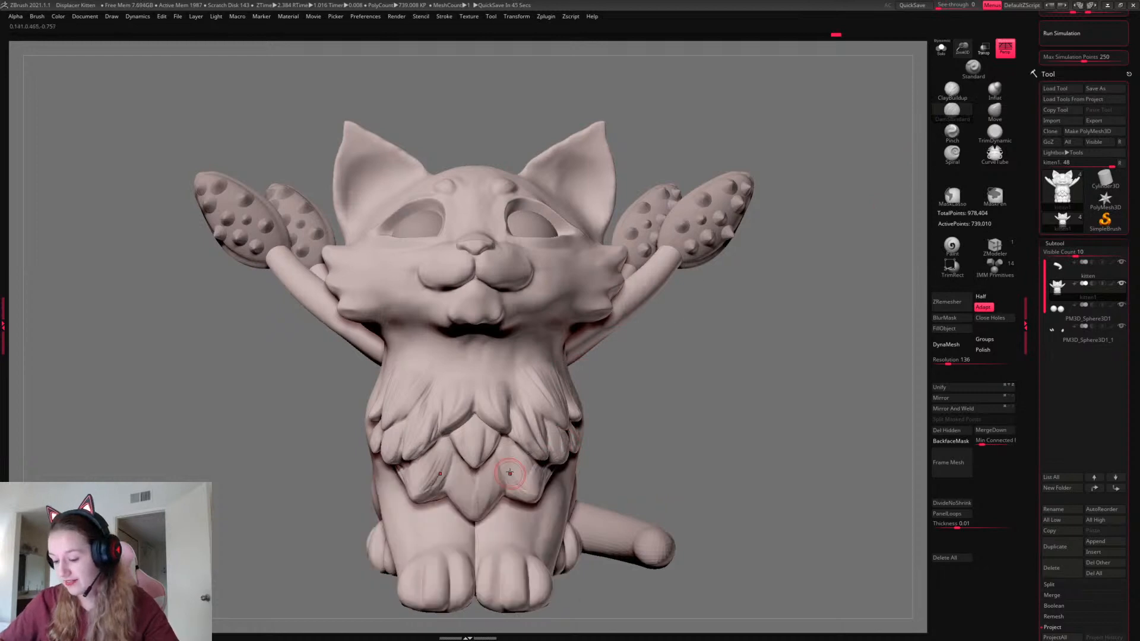
{"action": "key", "text": "ctrl+z"}
{"action": "left_click_drag", "start_coordinate": [497, 446], "coordinate": [510, 488]}
{"action": "key", "text": "ctrl+z"}
{"action": "left_click_drag", "start_coordinate": [651, 402], "coordinate": [722, 380]}
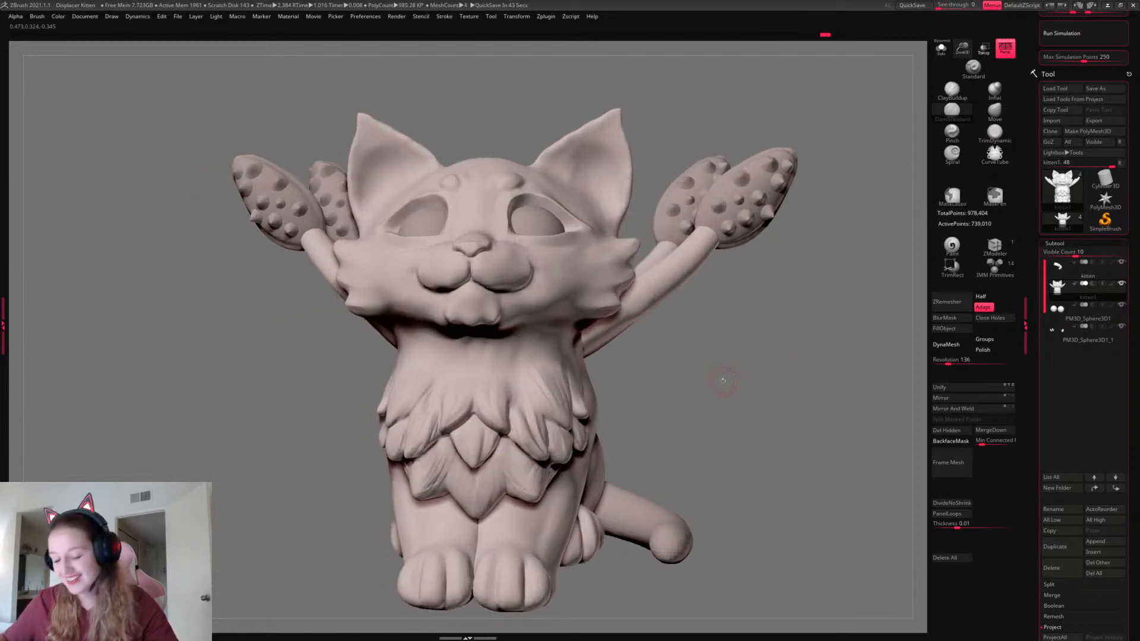
{"action": "left_click_drag", "start_coordinate": [506, 469], "coordinate": [510, 492]}
{"action": "key", "text": "ctrl+z"}
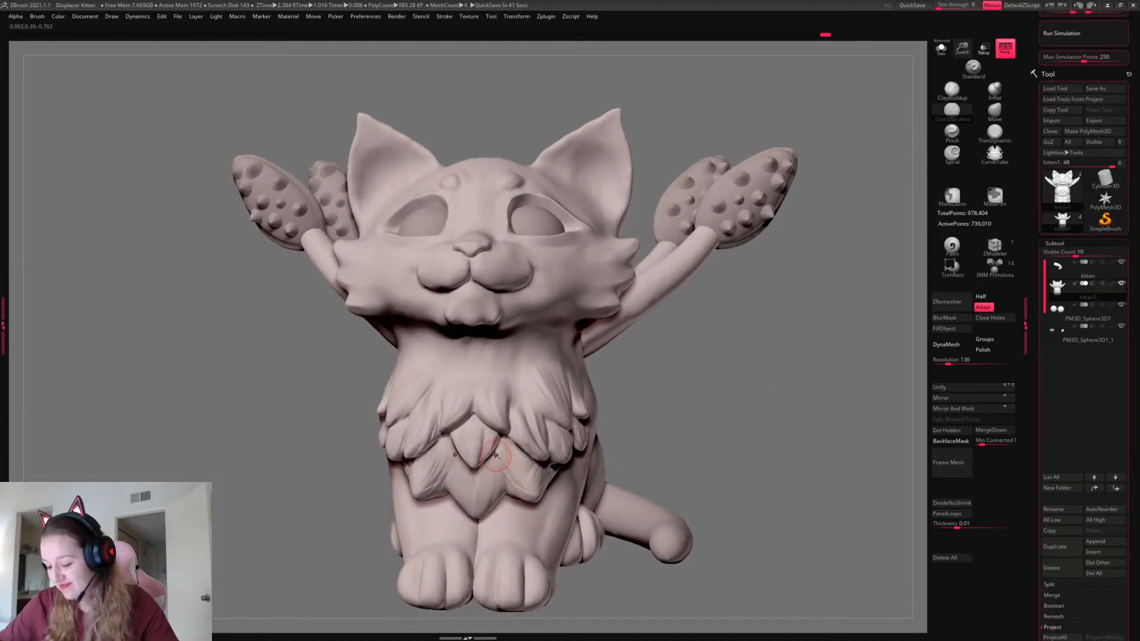
{"action": "left_click_drag", "start_coordinate": [498, 449], "coordinate": [512, 494]}
{"action": "key", "text": "ctrl+z"}
{"action": "left_click_drag", "start_coordinate": [766, 403], "coordinate": [717, 419]}
{"action": "left_click_drag", "start_coordinate": [500, 463], "coordinate": [514, 494]}
Nudge the edge beside the central chest lock with a resized Move brush and turn on BackfaceMask for it
{"action": "mouse_move", "coordinate": [726, 416]}
{"action": "left_mouse_down"}
{"action": "mouse_move", "coordinate": [743, 414]}
{"action": "mouse_move", "coordinate": [705, 464]}
{"action": "left_mouse_up"}
{"action": "right_click", "coordinate": [705, 464]}
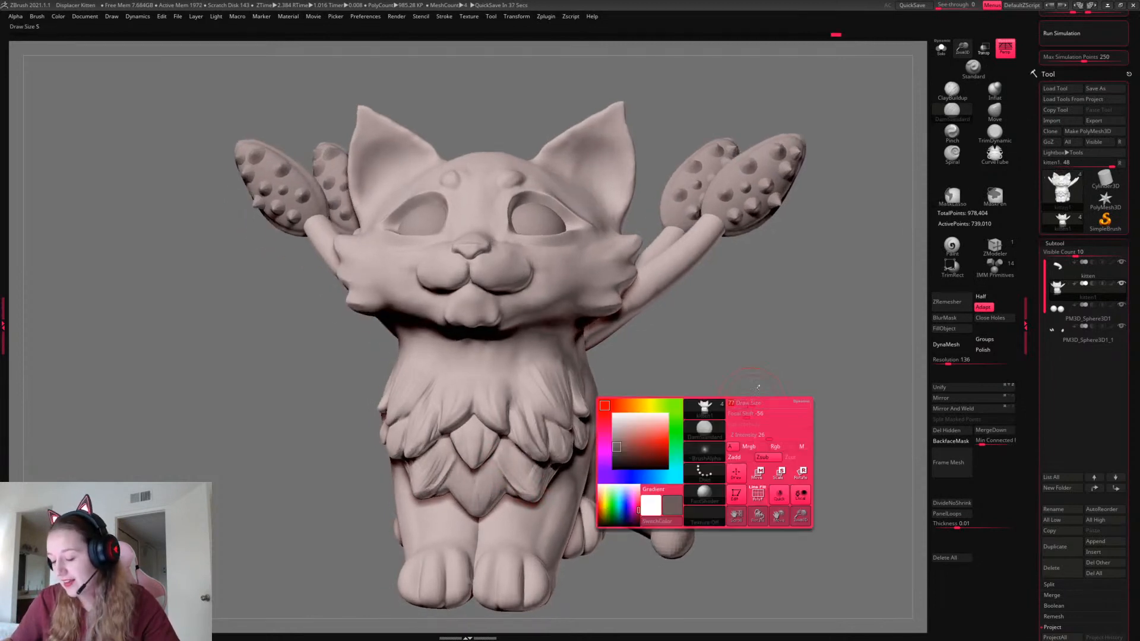
{"action": "left_click", "coordinate": [995, 111]}
{"action": "left_click_drag", "start_coordinate": [492, 447], "coordinate": [497, 449]}
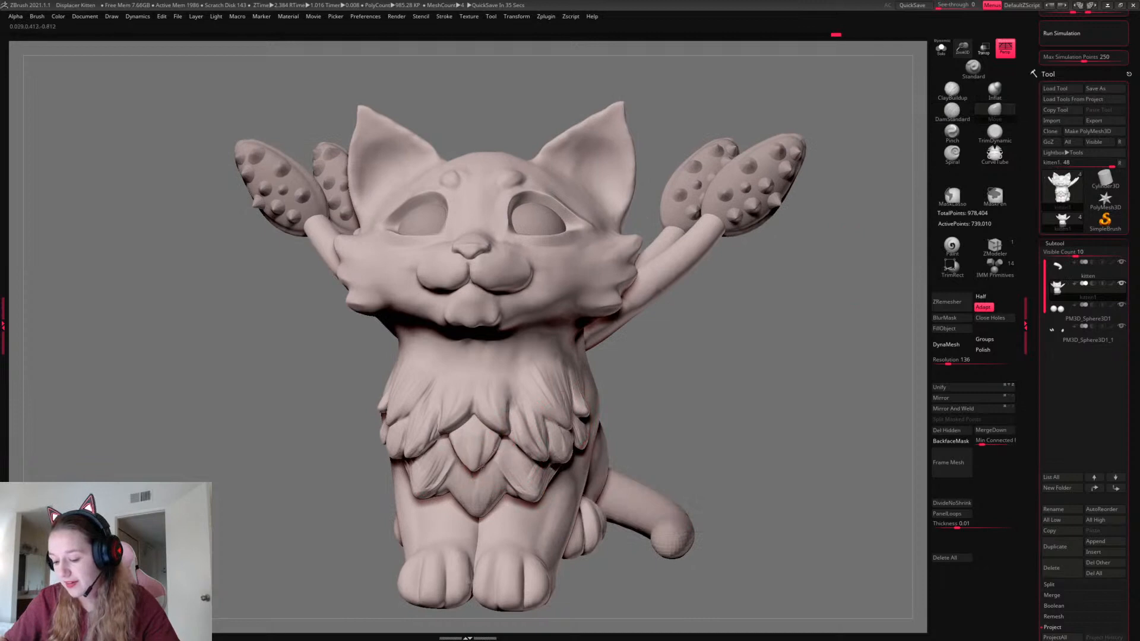
{"action": "left_click_drag", "start_coordinate": [753, 389], "coordinate": [764, 375]}
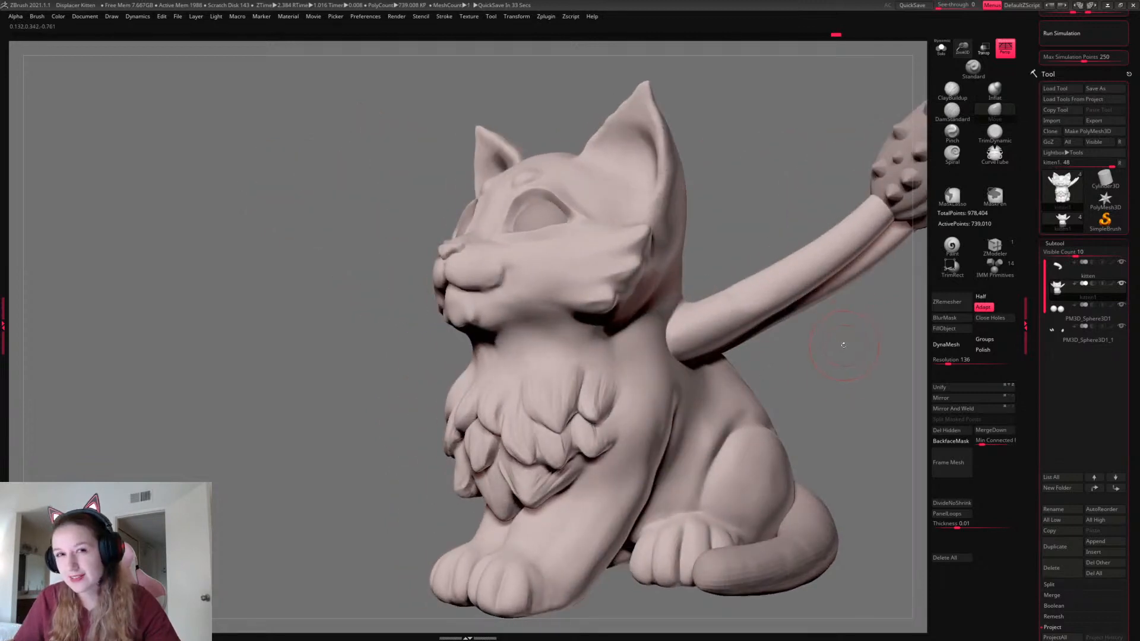
{"action": "left_click_drag", "start_coordinate": [844, 345], "coordinate": [786, 294], "text": "alt"}
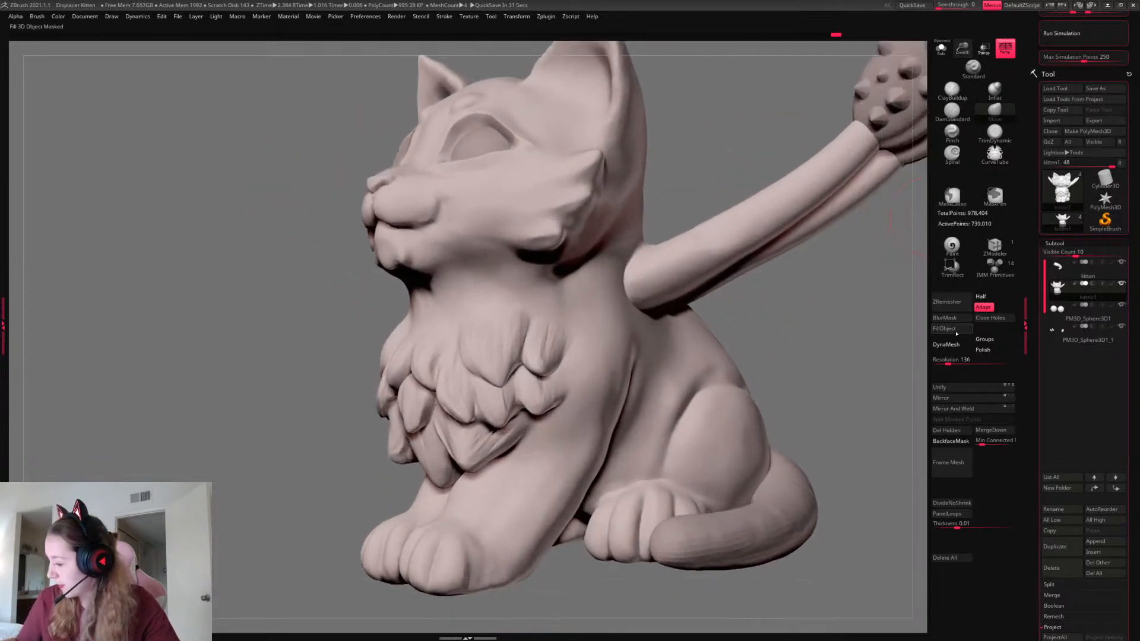
{"action": "left_click", "coordinate": [951, 441]}
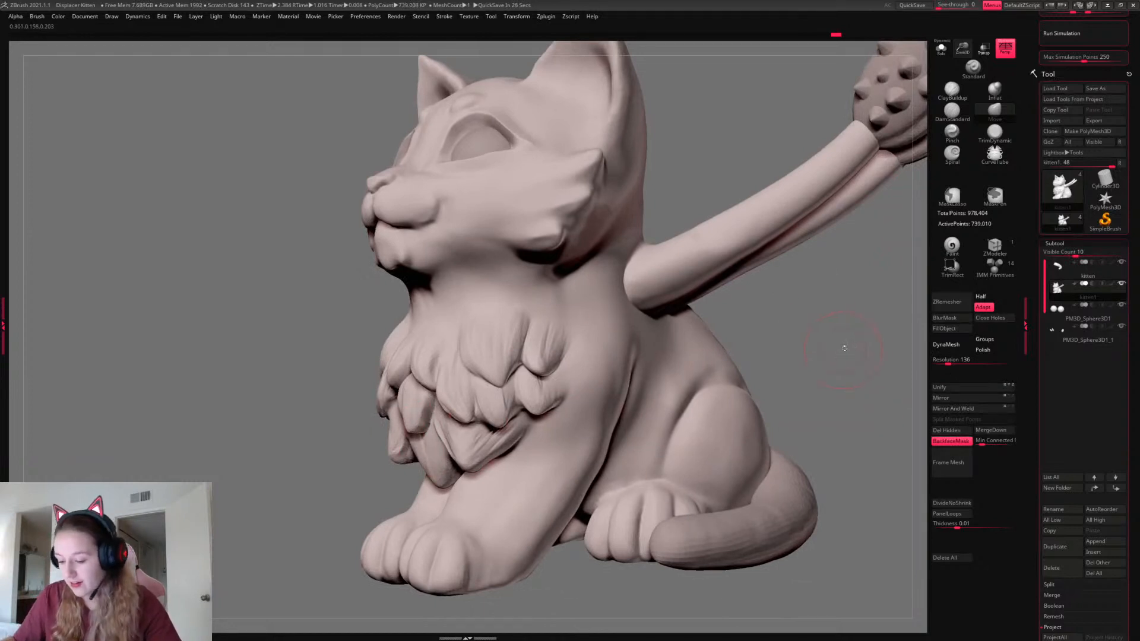
{"action": "left_click_drag", "start_coordinate": [844, 348], "coordinate": [811, 389]}
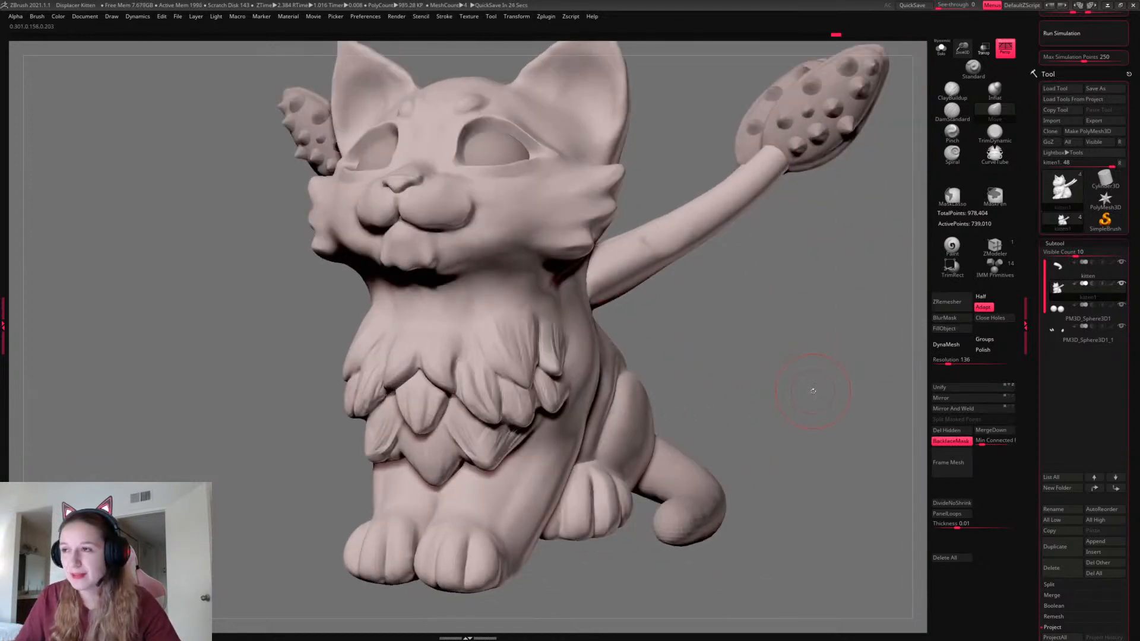
{"action": "left_click_drag", "start_coordinate": [821, 361], "coordinate": [809, 364]}
Carve strand creases running toward the tip of the lowest central chest lock with a resized DamStandard brush
{"action": "key", "text": "space"}
{"action": "left_click", "coordinate": [946, 112]}
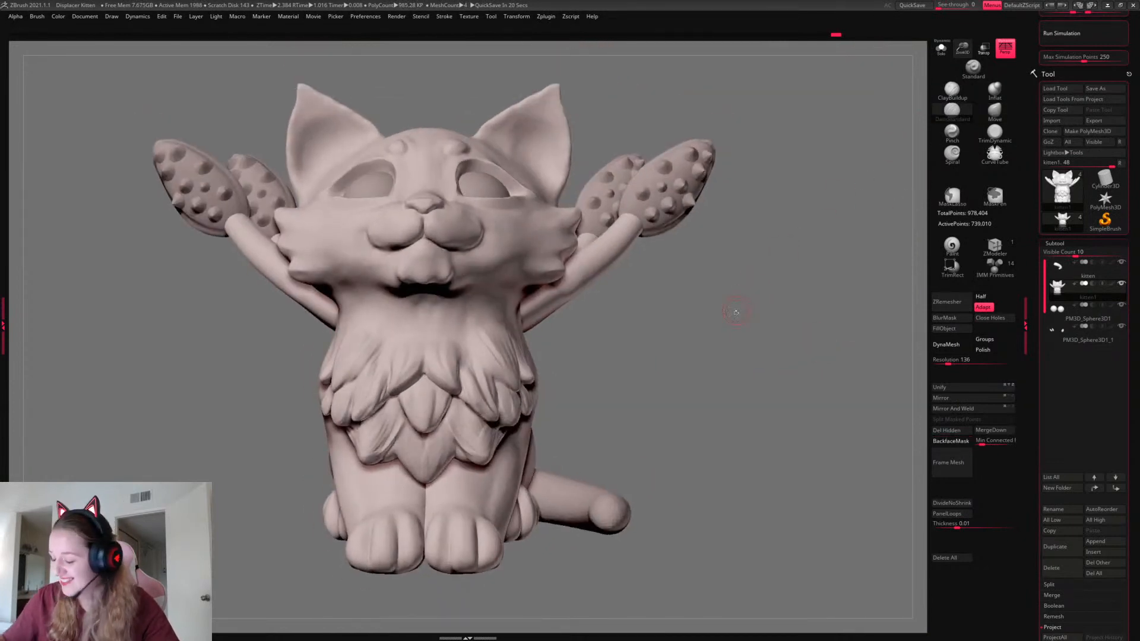
{"action": "left_click_drag", "start_coordinate": [738, 311], "coordinate": [740, 348], "text": "alt"}
{"action": "left_click_drag", "start_coordinate": [410, 442], "coordinate": [423, 474]}
{"action": "key", "text": "ctrl+z"}
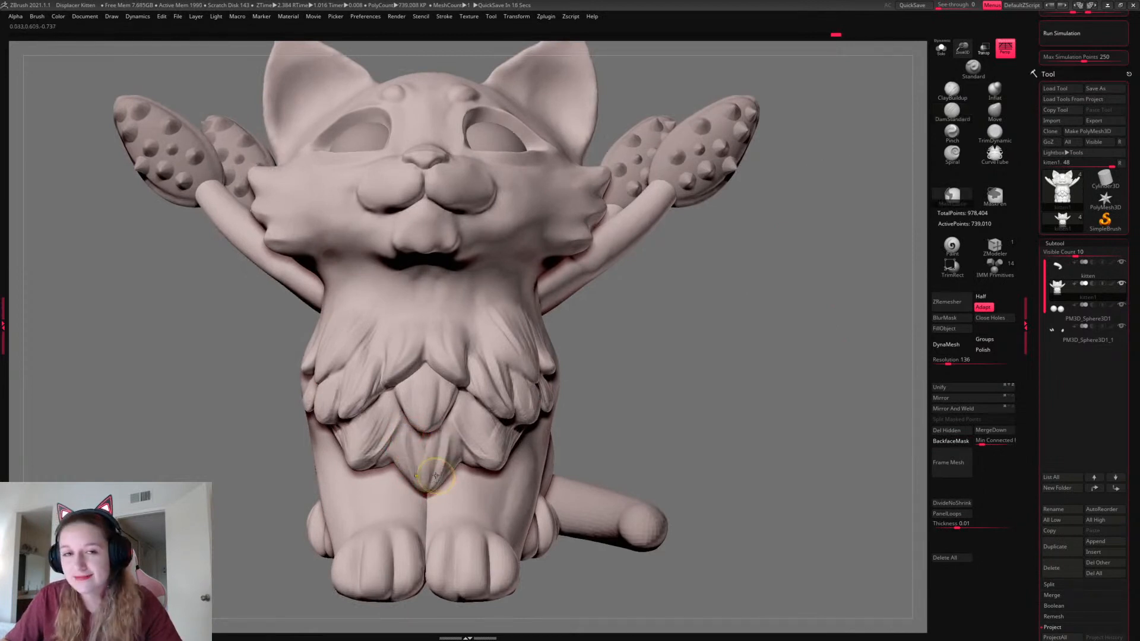
{"action": "key", "text": "ctrl+z"}
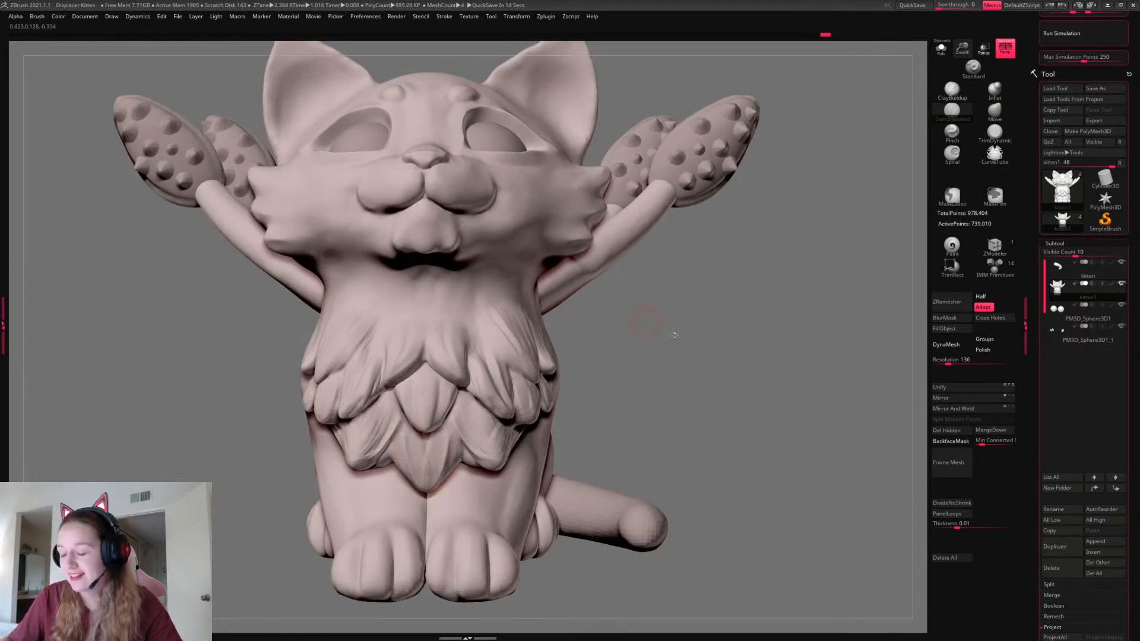
{"action": "right_click", "coordinate": [704, 397]}
{"action": "left_click_drag", "start_coordinate": [707, 344], "coordinate": [757, 340]}
{"action": "left_click_drag", "start_coordinate": [404, 433], "coordinate": [422, 486]}
{"action": "key", "text": "ctrl+z"}
{"action": "mouse_move", "coordinate": [450, 437]}
{"action": "left_mouse_down"}
{"action": "mouse_move", "coordinate": [442, 482]}
{"action": "mouse_move", "coordinate": [439, 472]}
{"action": "left_mouse_up"}
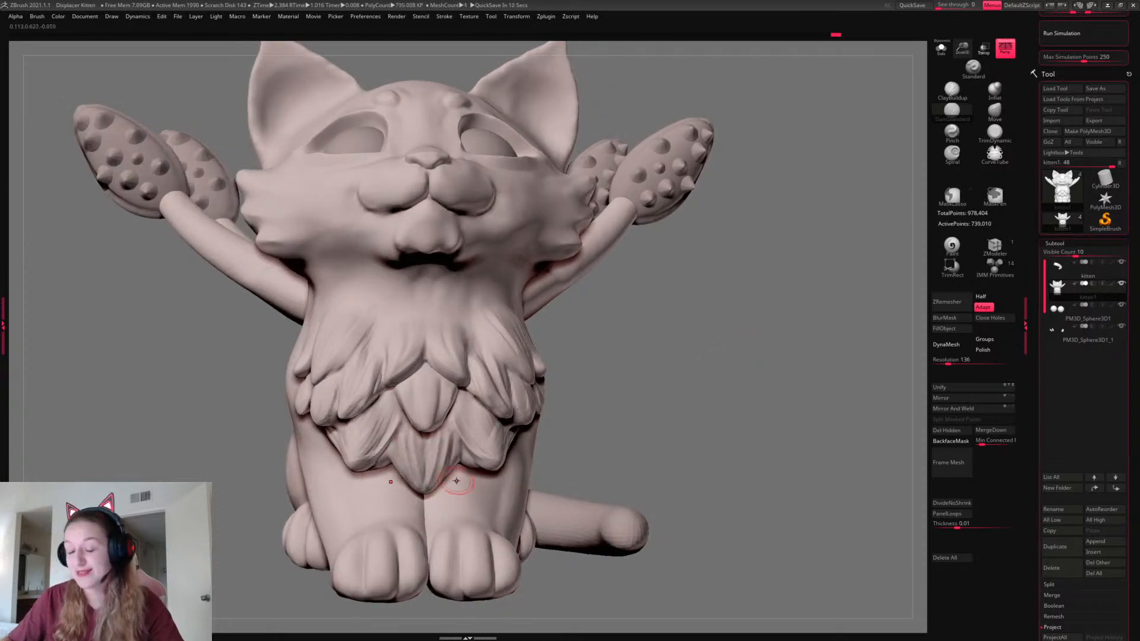
{"action": "left_click_drag", "start_coordinate": [751, 359], "coordinate": [769, 360]}
{"action": "left_click_drag", "start_coordinate": [433, 451], "coordinate": [435, 484]}
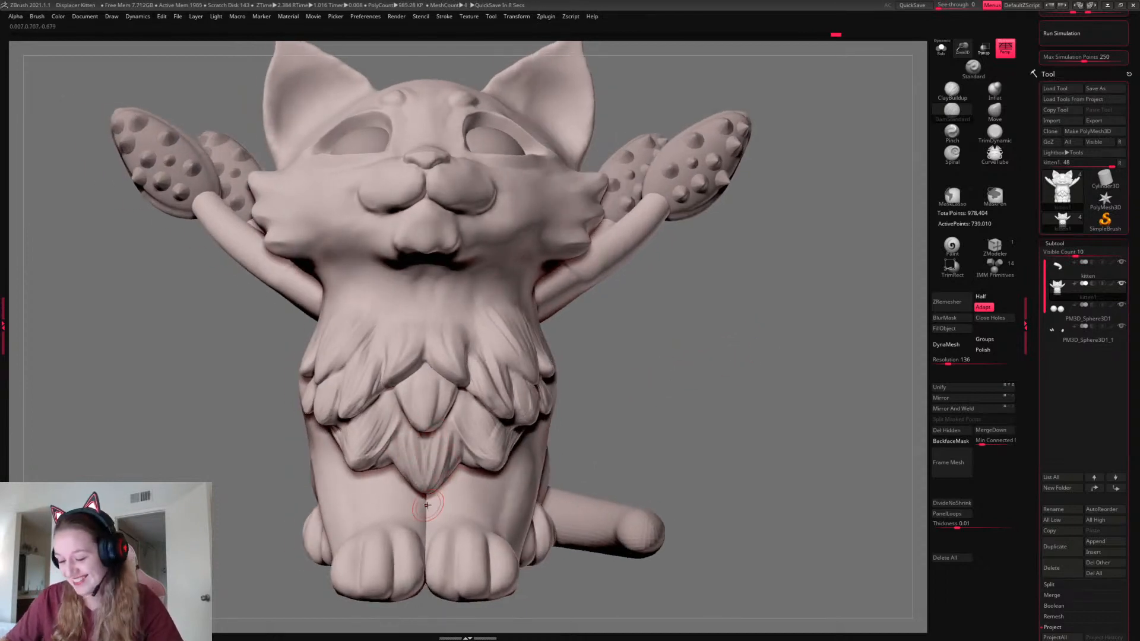
{"action": "mouse_move", "coordinate": [769, 332]}
{"action": "left_mouse_down"}
{"action": "mouse_move", "coordinate": [735, 371]}
{"action": "mouse_move", "coordinate": [767, 345]}
{"action": "left_mouse_up"}
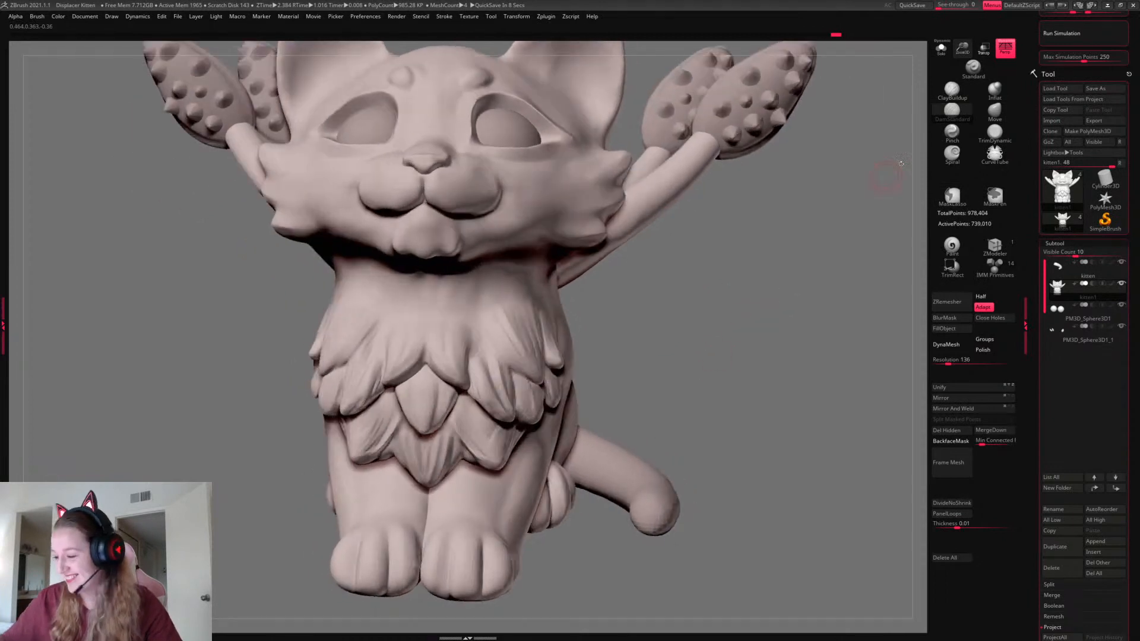
Build up strand ridges on the lowest chest locks with ClayBuildup
{"action": "left_click", "coordinate": [952, 91]}
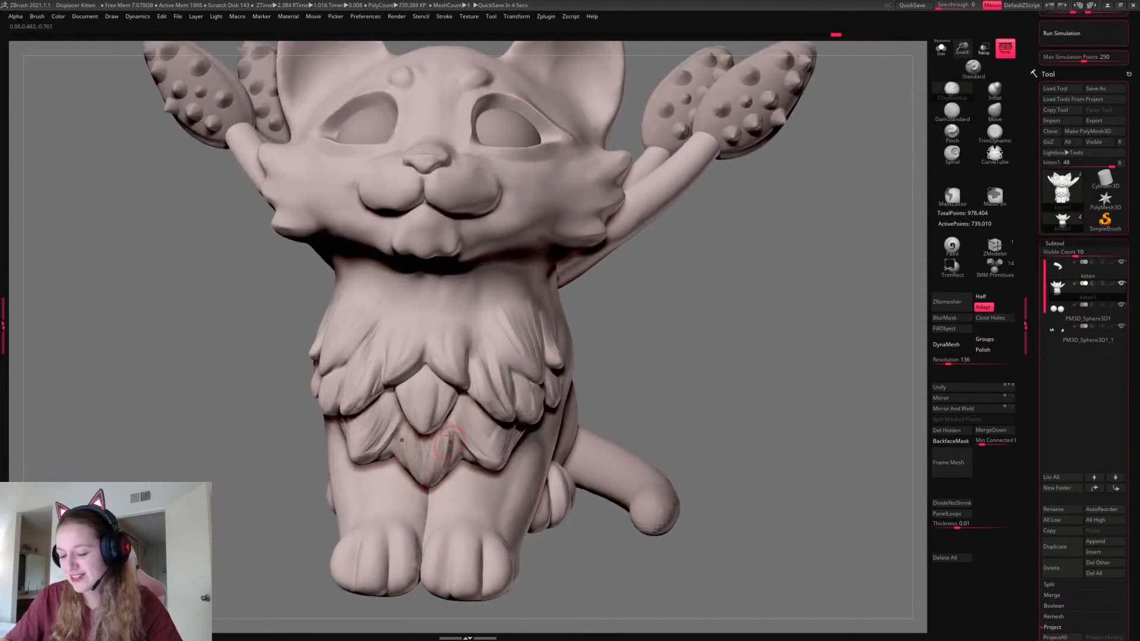
{"action": "left_click_drag", "start_coordinate": [751, 338], "coordinate": [755, 344]}
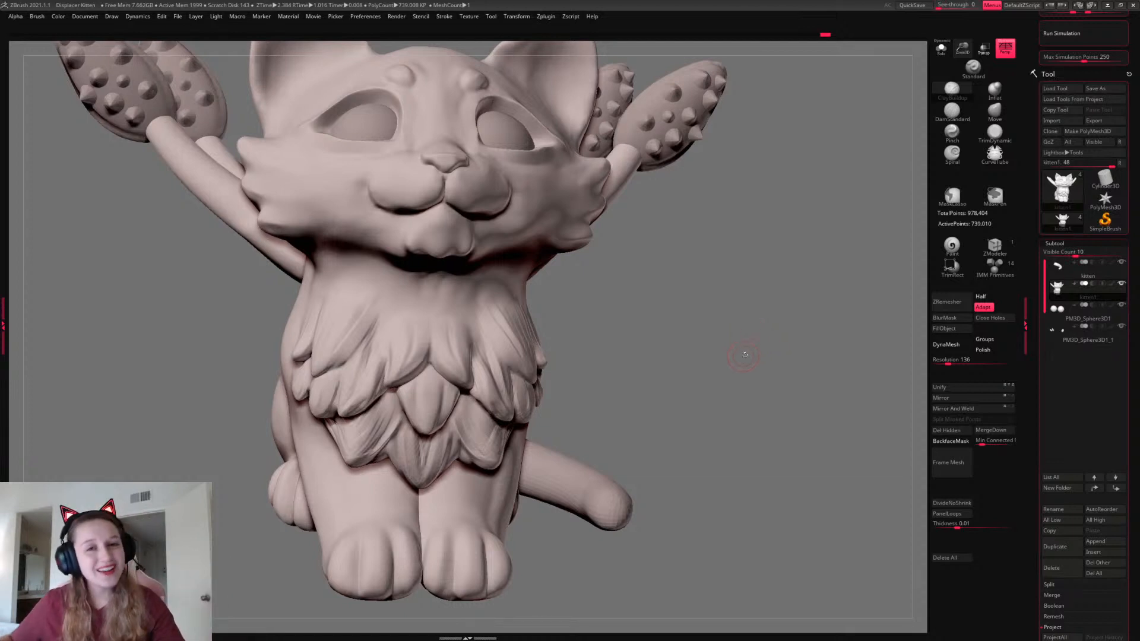
{"action": "mouse_move", "coordinate": [745, 354]}
{"action": "left_mouse_down"}
{"action": "mouse_move", "coordinate": [761, 348]}
{"action": "mouse_move", "coordinate": [753, 356]}
{"action": "left_mouse_up"}
Build up the lowest fur tuft on the cheek with a resized ClayBuildup brush and smooth its inner end
{"action": "key", "text": "space"}
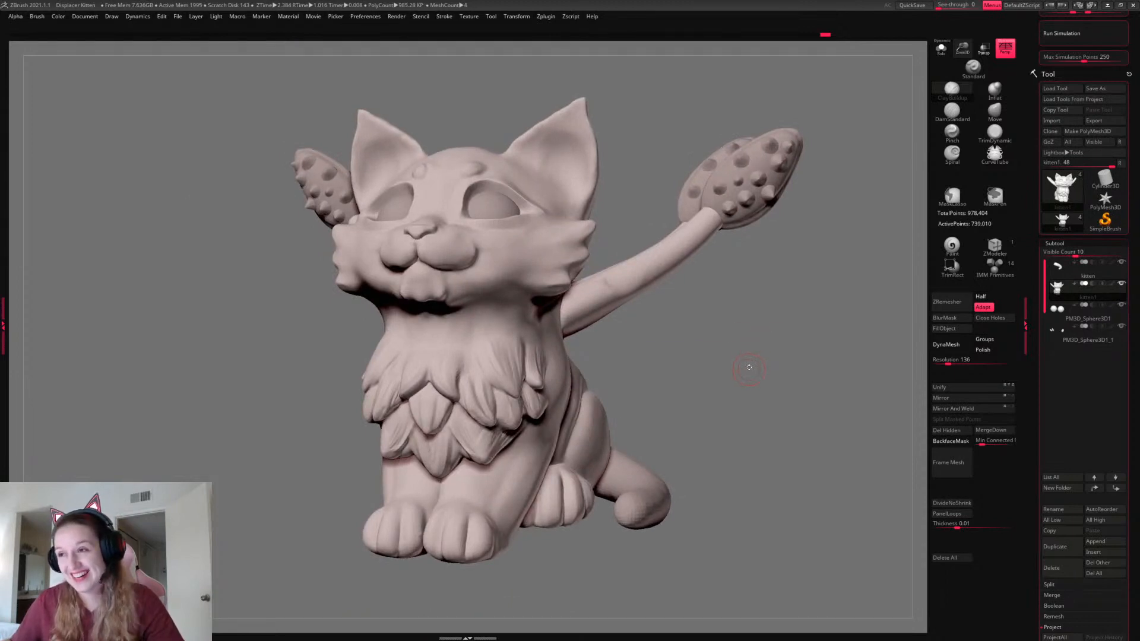
{"action": "key", "text": "space"}
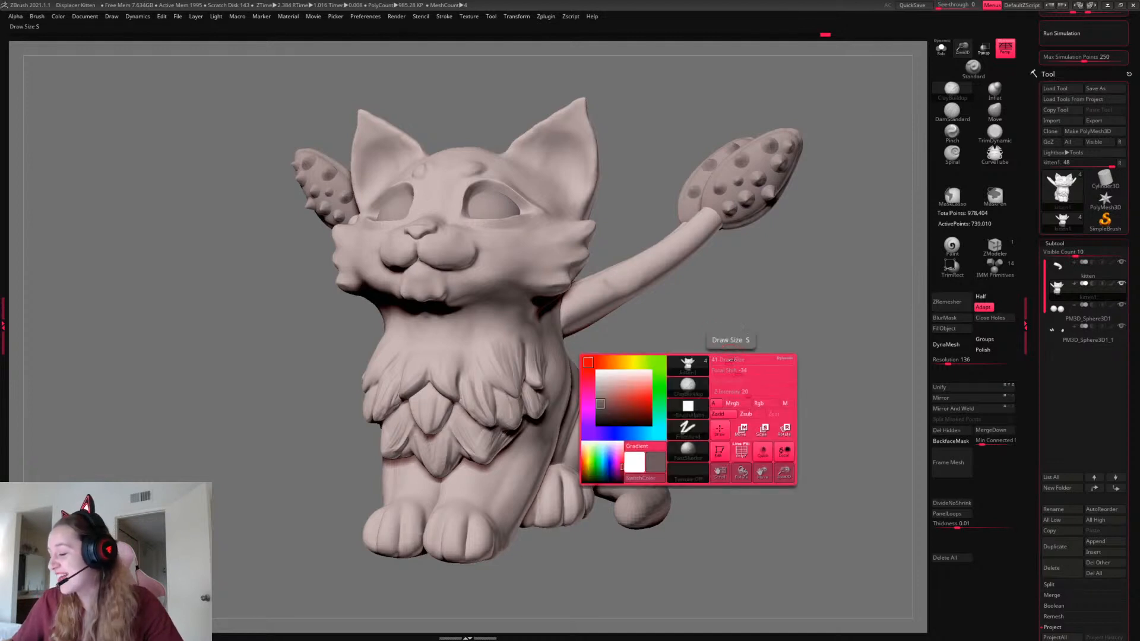
{"action": "left_click_drag", "start_coordinate": [733, 356], "coordinate": [626, 399]}
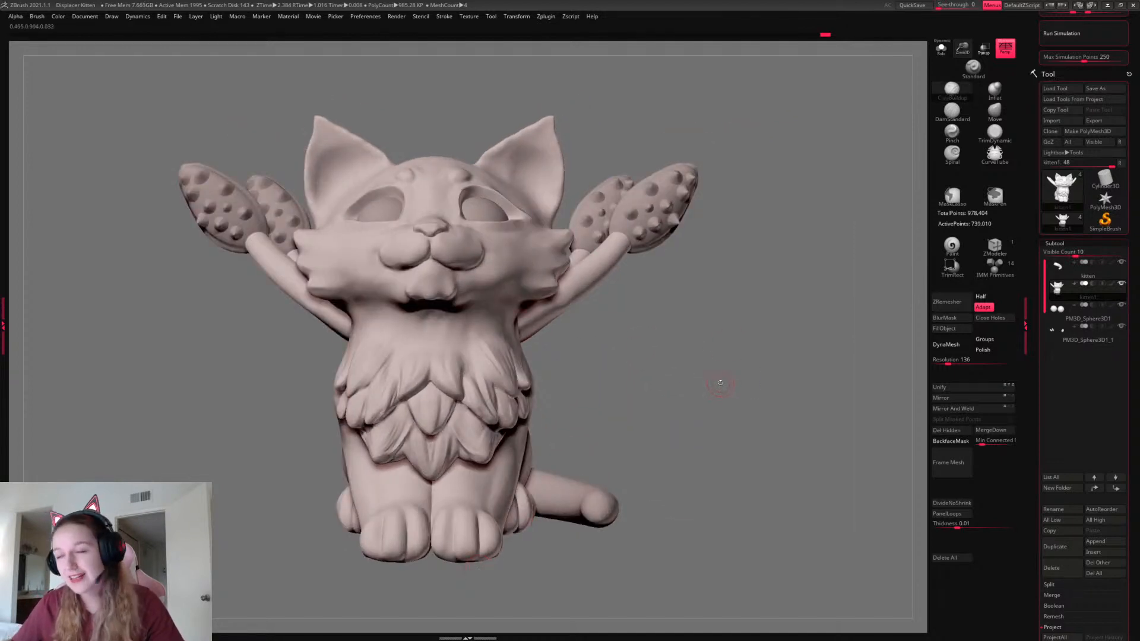
{"action": "left_click_drag", "start_coordinate": [721, 383], "coordinate": [840, 318]}
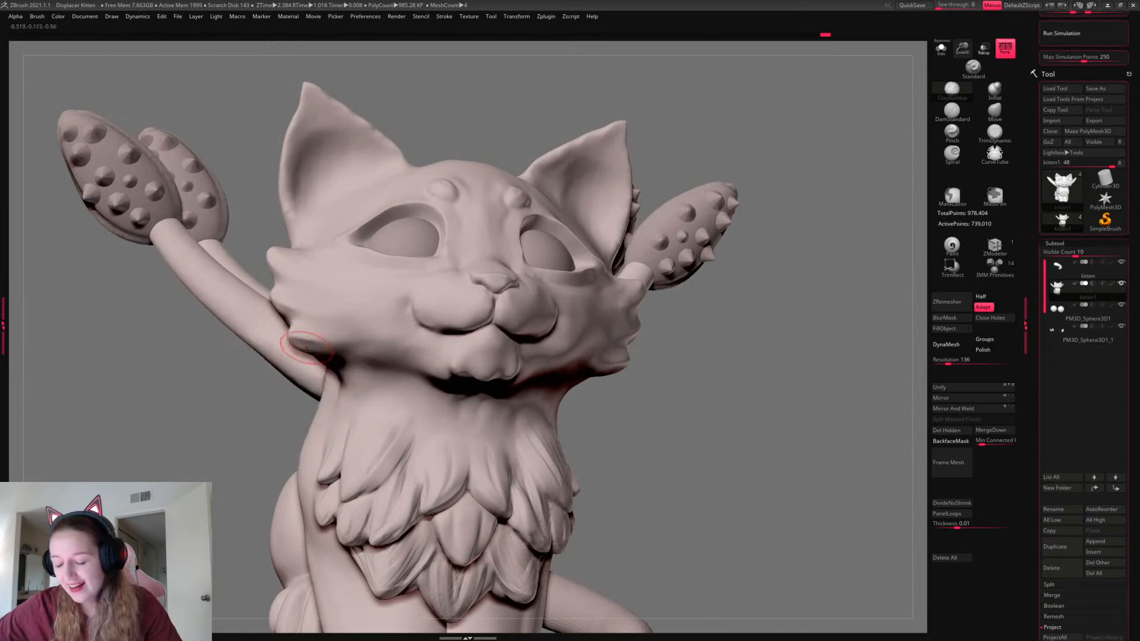
{"action": "mouse_move", "coordinate": [307, 349]}
{"action": "left_mouse_down"}
{"action": "mouse_move", "coordinate": [369, 335]}
{"action": "mouse_move", "coordinate": [300, 336]}
{"action": "mouse_move", "coordinate": [382, 341]}
{"action": "left_mouse_up"}
{"action": "mouse_move", "coordinate": [816, 416]}
{"action": "left_mouse_down"}
{"action": "mouse_move", "coordinate": [801, 416]}
{"action": "mouse_move", "coordinate": [809, 388]}
{"action": "left_mouse_up"}
{"action": "left_click_drag", "start_coordinate": [383, 337], "coordinate": [392, 346], "text": "shift"}
{"action": "mouse_move", "coordinate": [808, 379]}
{"action": "left_mouse_down"}
{"action": "mouse_move", "coordinate": [757, 381]}
{"action": "mouse_move", "coordinate": [798, 378]}
{"action": "left_mouse_up"}
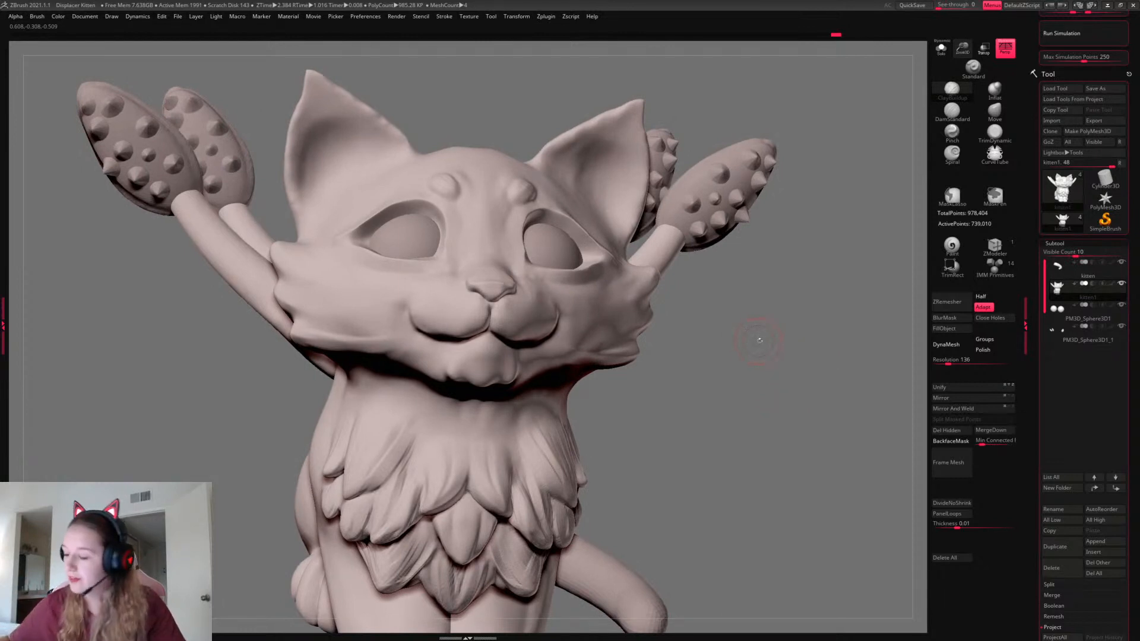
Build up fine strand ridges along the lower, middle and upper cheek tufts with a resized ClayBuildup brush
{"action": "right_click", "coordinate": [758, 341]}
{"action": "left_click_drag", "start_coordinate": [728, 347], "coordinate": [756, 344]}
{"action": "left_click_drag", "start_coordinate": [302, 333], "coordinate": [371, 319]}
{"action": "key", "text": "ctrl+z"}
{"action": "key", "text": "ctrl+z"}
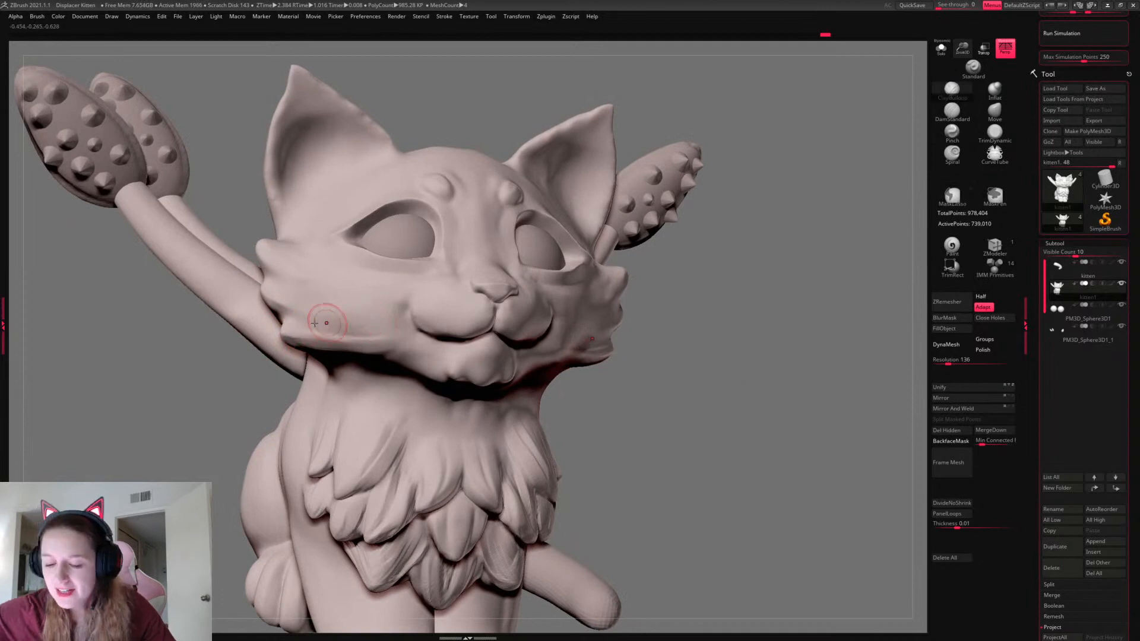
{"action": "mouse_move", "coordinate": [297, 334]}
{"action": "left_mouse_down"}
{"action": "mouse_move", "coordinate": [360, 317]}
{"action": "mouse_move", "coordinate": [351, 319]}
{"action": "left_mouse_up"}
{"action": "key", "text": "ctrl+z"}
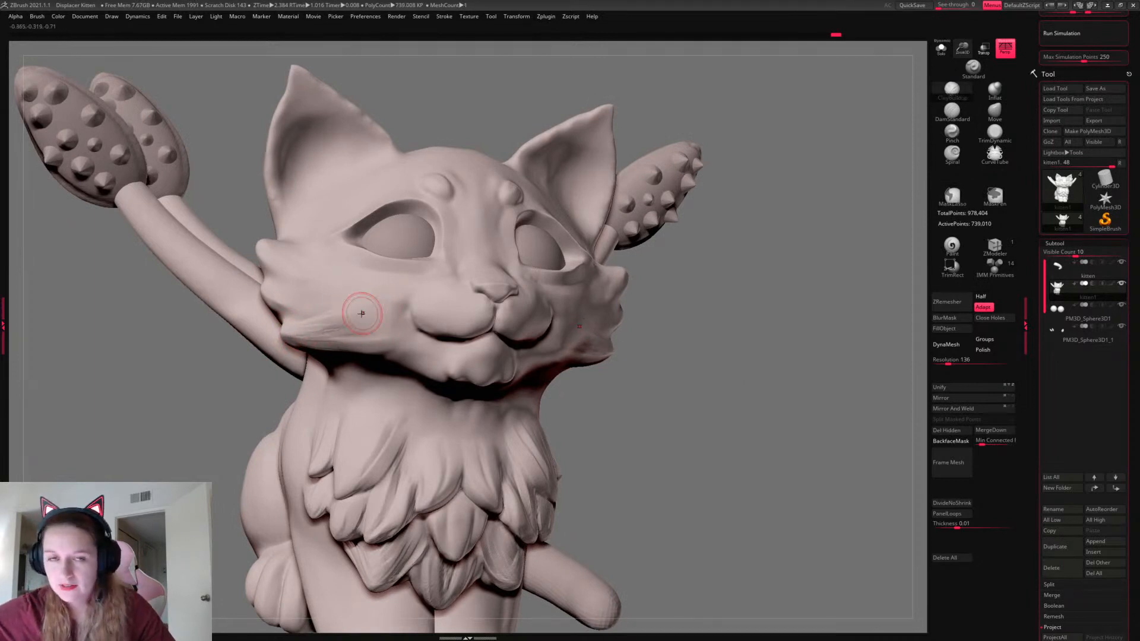
{"action": "left_click_drag", "start_coordinate": [281, 299], "coordinate": [335, 305]}
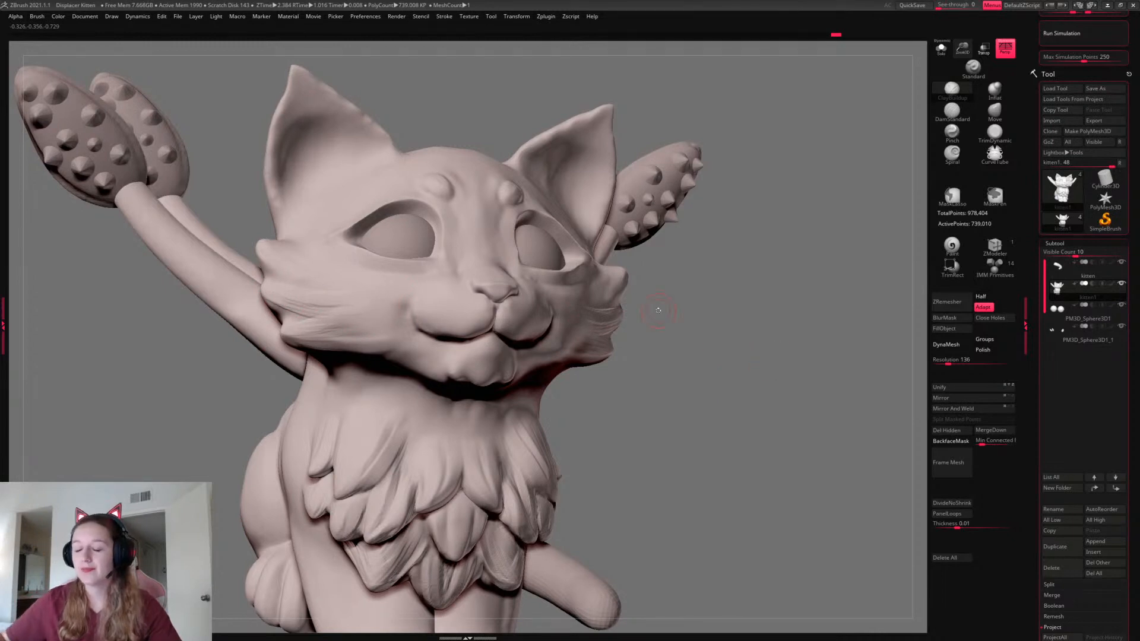
{"action": "mouse_move", "coordinate": [798, 343]}
{"action": "left_mouse_down"}
{"action": "mouse_move", "coordinate": [769, 344]}
{"action": "mouse_move", "coordinate": [785, 346]}
{"action": "left_mouse_up"}
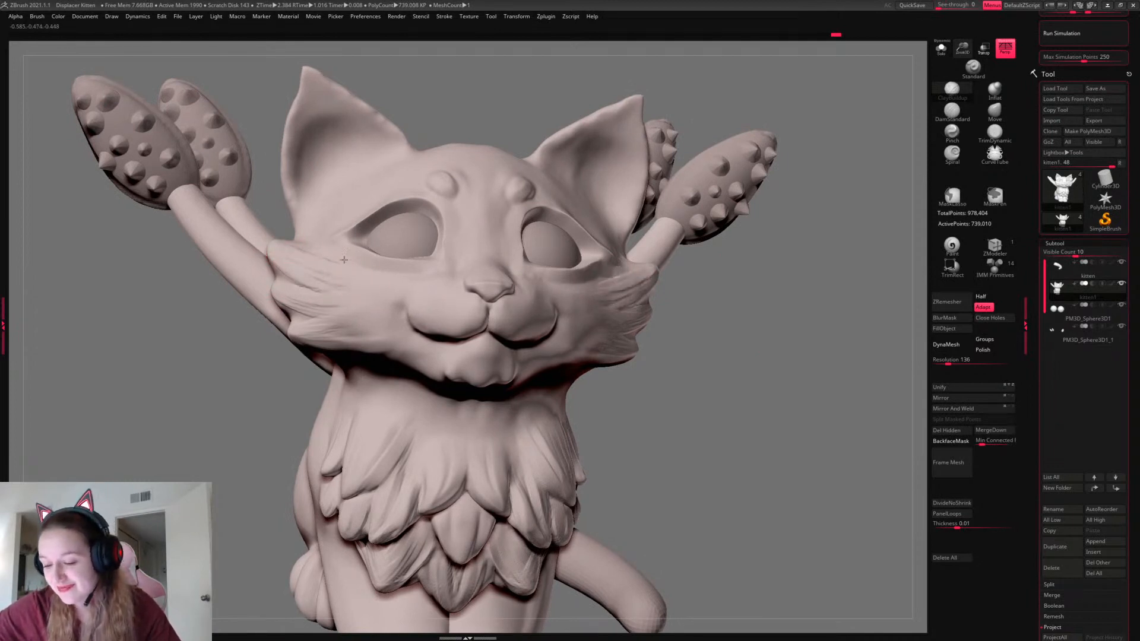
{"action": "left_click_drag", "start_coordinate": [766, 386], "coordinate": [641, 387]}
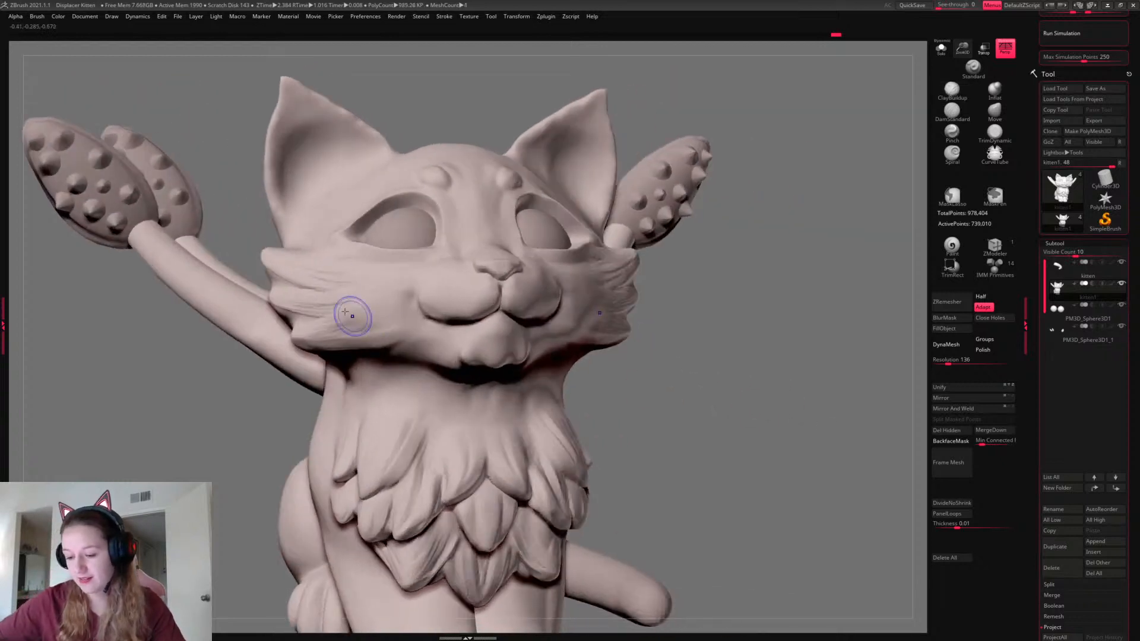
Turn off BackfaceMask for the Move brush and push in the notch between the middle and lower cheek tufts
{"action": "key", "text": "b"}
{"action": "key", "text": "m"}
{"action": "key", "text": "v"}
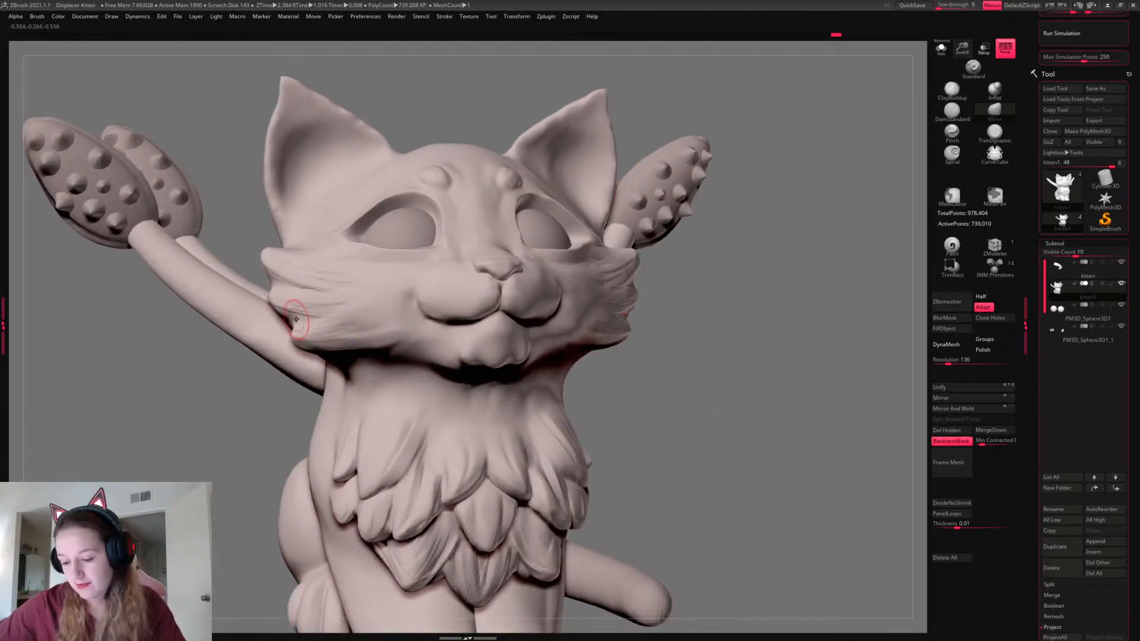
{"action": "left_click", "coordinate": [961, 443]}
{"action": "left_click_drag", "start_coordinate": [297, 319], "coordinate": [306, 322]}
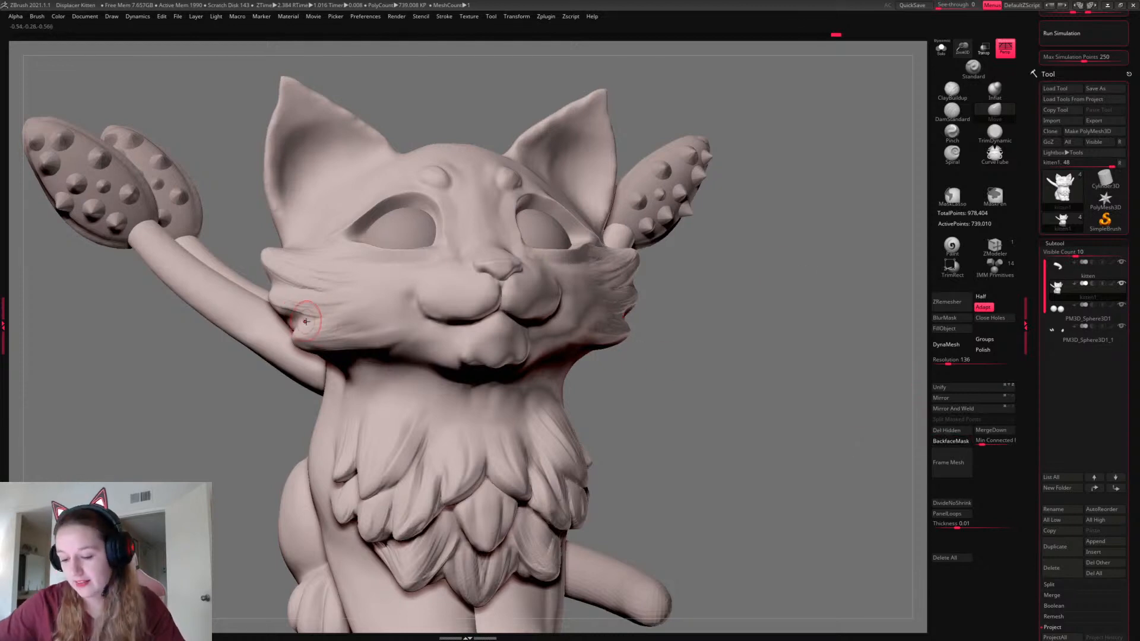
{"action": "left_click_drag", "start_coordinate": [794, 331], "coordinate": [797, 380]}
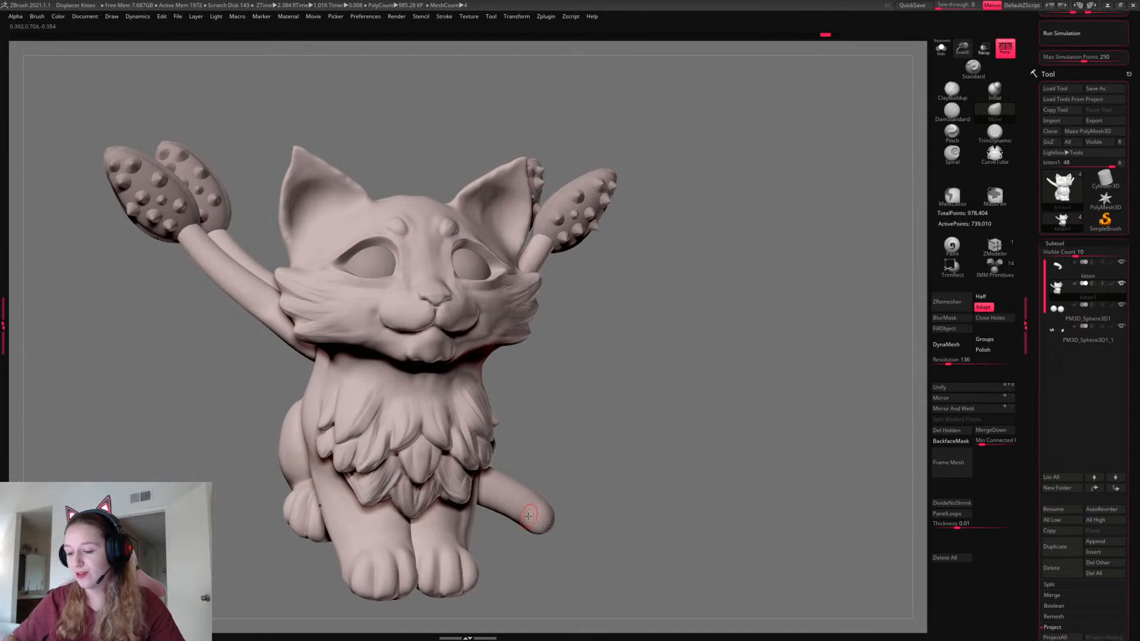
{"action": "left_click_drag", "start_coordinate": [768, 464], "coordinate": [802, 467], "text": "alt"}
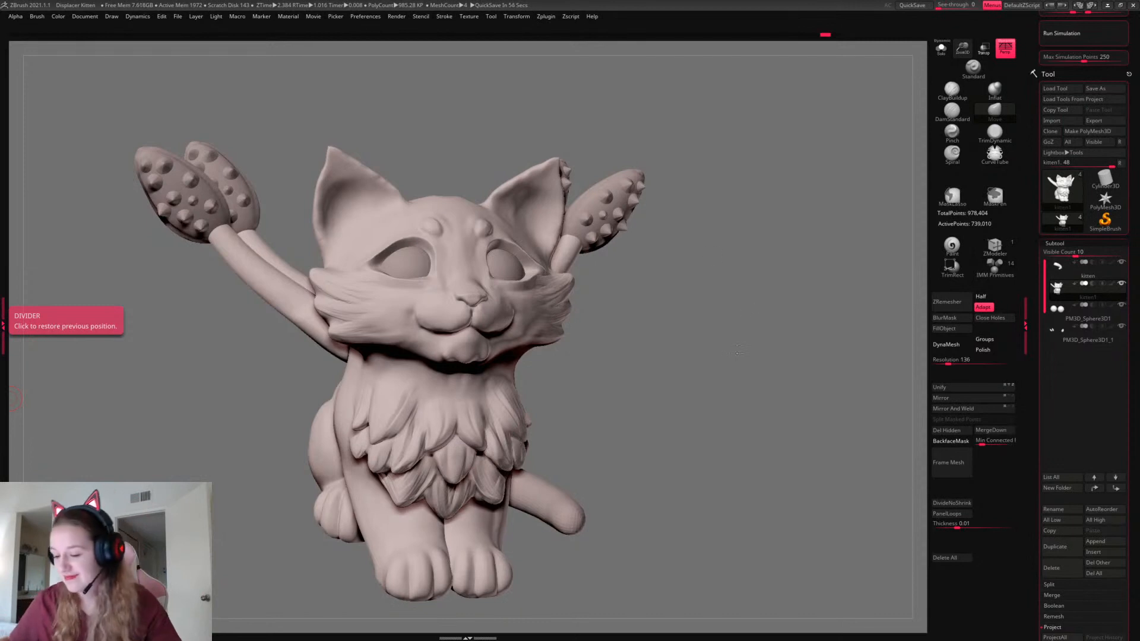
Carve a crease separating the cheek fur tufts with a resized DamStandard brush
{"action": "mouse_move", "coordinate": [759, 362]}
{"action": "left_mouse_down"}
{"action": "mouse_move", "coordinate": [737, 363]}
{"action": "mouse_move", "coordinate": [790, 393]}
{"action": "left_mouse_up"}
{"action": "key", "text": "space"}
{"action": "left_click", "coordinate": [952, 112]}
{"action": "left_click_drag", "start_coordinate": [819, 300], "coordinate": [855, 301]}
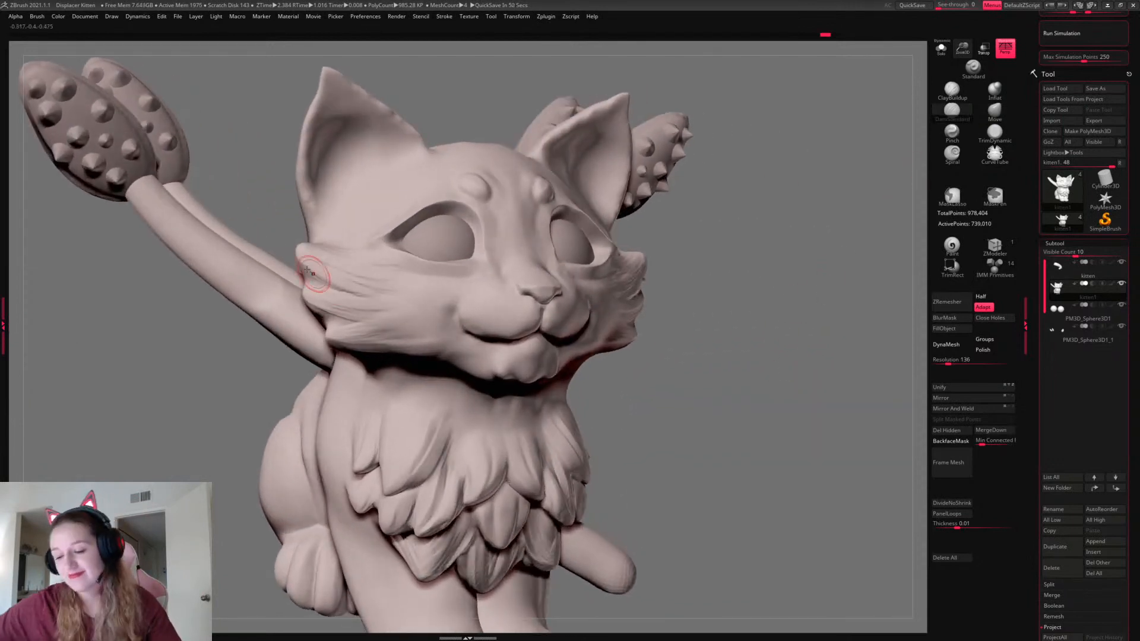
{"action": "mouse_move", "coordinate": [308, 271]}
{"action": "left_mouse_down"}
{"action": "mouse_move", "coordinate": [361, 277]}
{"action": "mouse_move", "coordinate": [337, 270]}
{"action": "mouse_move", "coordinate": [368, 294]}
{"action": "mouse_move", "coordinate": [320, 280]}
{"action": "mouse_move", "coordinate": [363, 296]}
{"action": "left_mouse_up"}
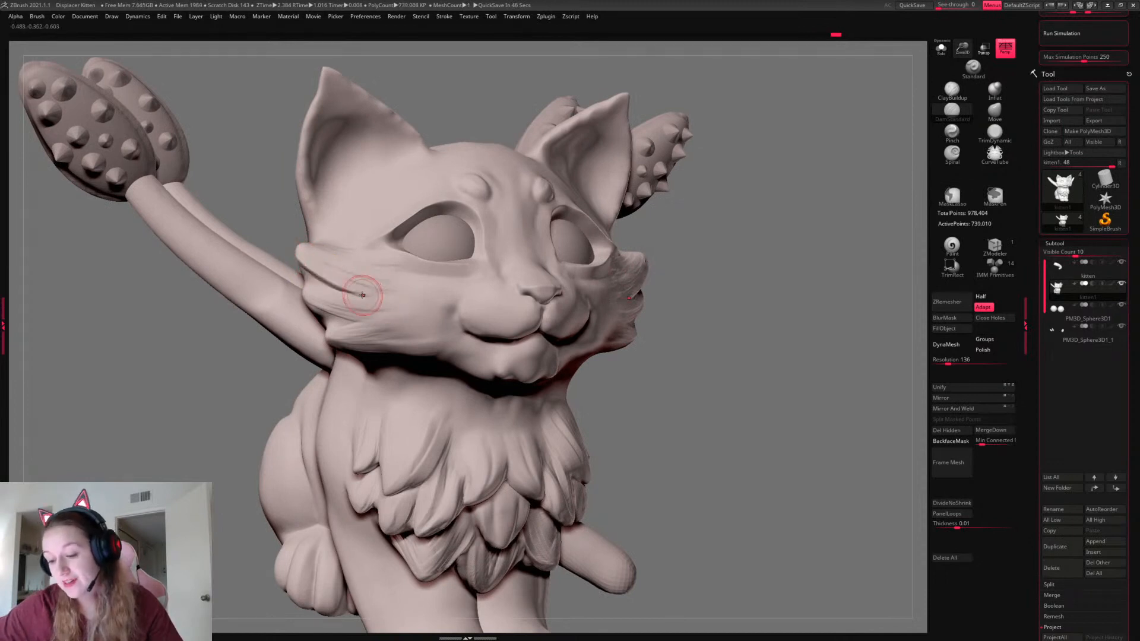
{"action": "left_click_drag", "start_coordinate": [823, 338], "coordinate": [784, 338]}
{"action": "key", "text": "ctrl+z"}
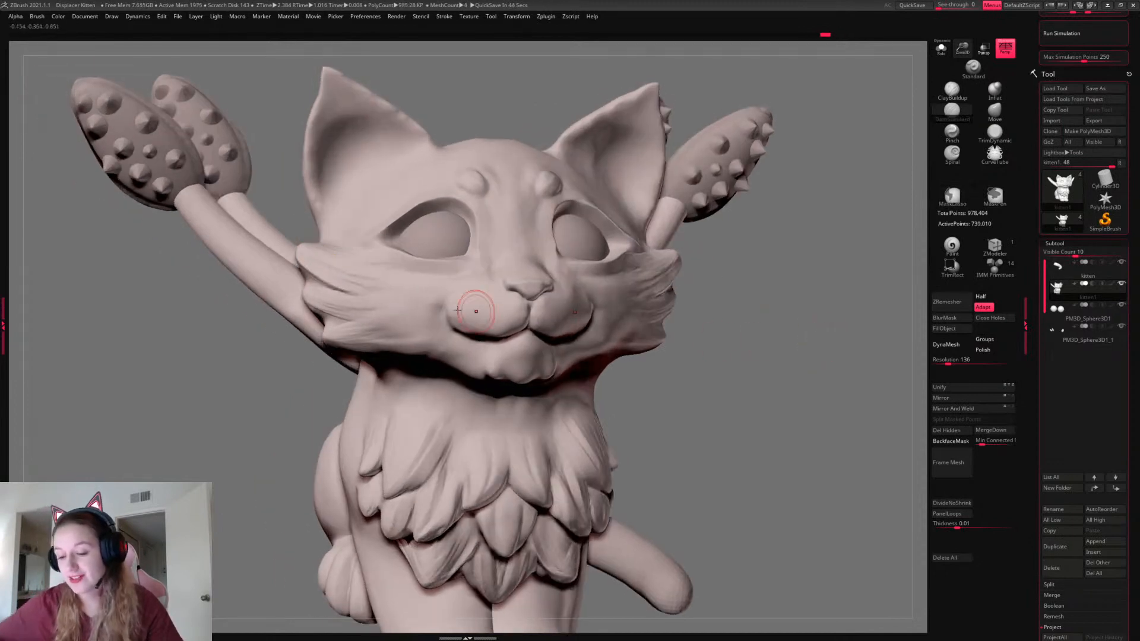
{"action": "left_click_drag", "start_coordinate": [287, 382], "coordinate": [321, 375]}
{"action": "left_click_drag", "start_coordinate": [309, 303], "coordinate": [380, 308]}
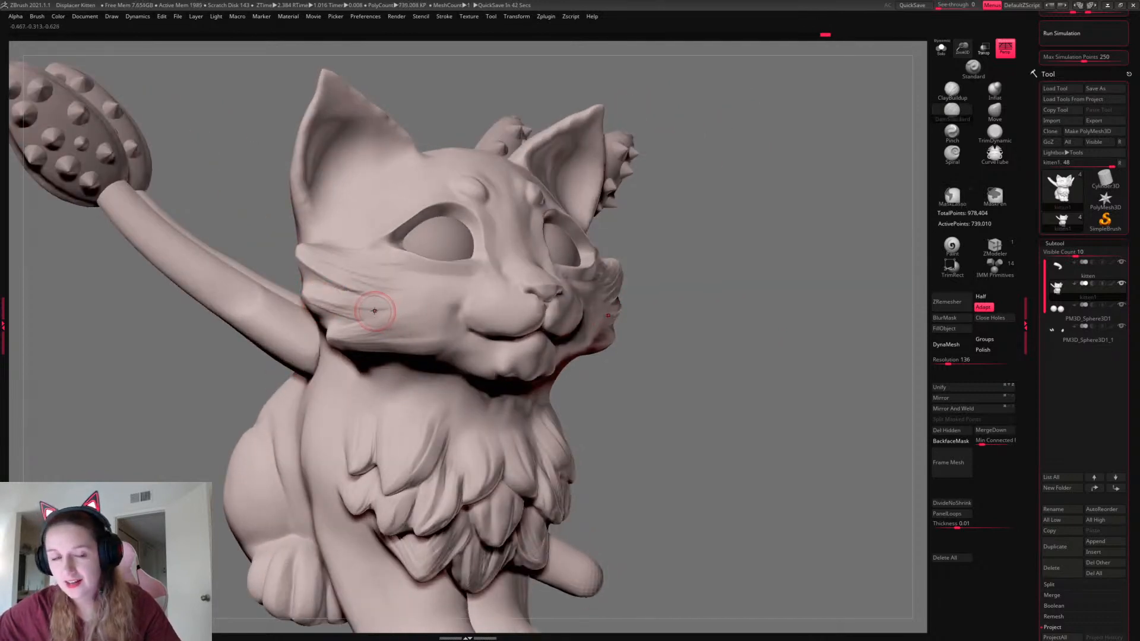
Undo the last cheek strokes and carve the crease between the middle and lower cheek tufts again with the DamStandard brush
{"action": "key", "text": "ctrl+z"}
{"action": "key", "text": "ctrl+z"}
{"action": "left_click_drag", "start_coordinate": [312, 304], "coordinate": [386, 322]}
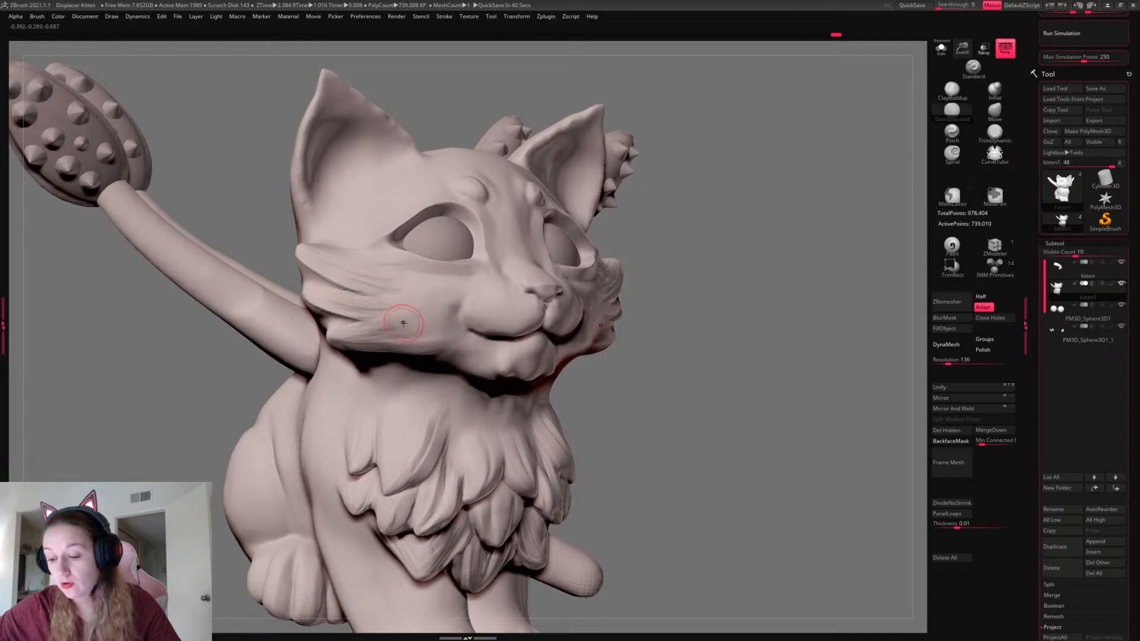
{"action": "left_click_drag", "start_coordinate": [810, 362], "coordinate": [861, 357]}
{"action": "key", "text": "space"}
{"action": "left_click_drag", "start_coordinate": [765, 339], "coordinate": [790, 337]}
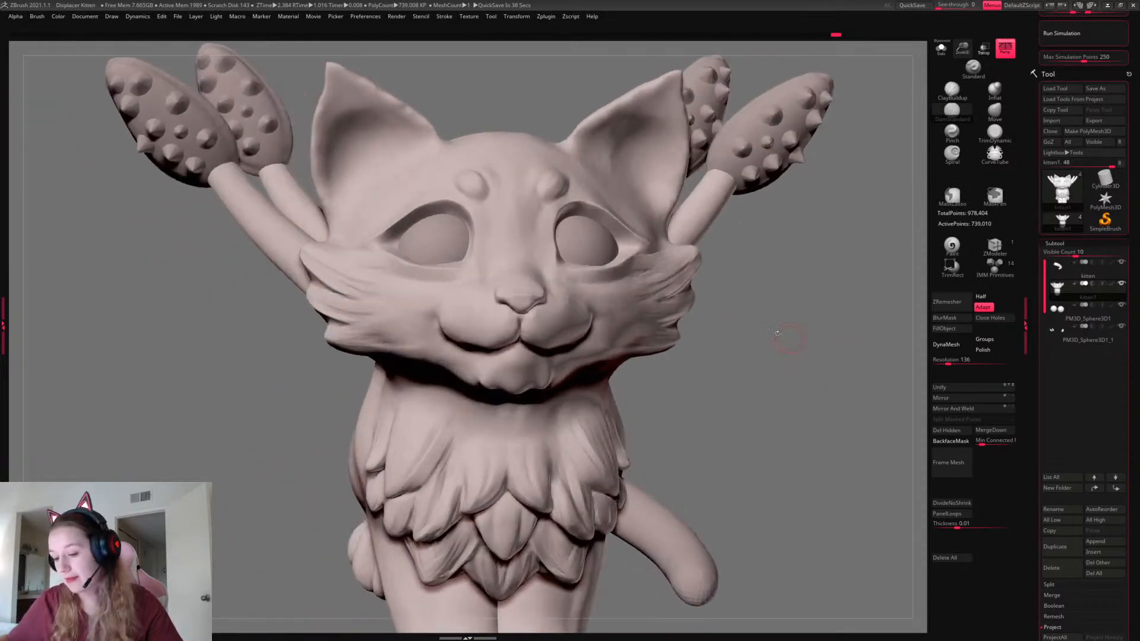
Add volume to the muzzle above the corner of the mouth with a resized Inflat brush
{"action": "left_click_drag", "start_coordinate": [837, 371], "coordinate": [845, 371]}
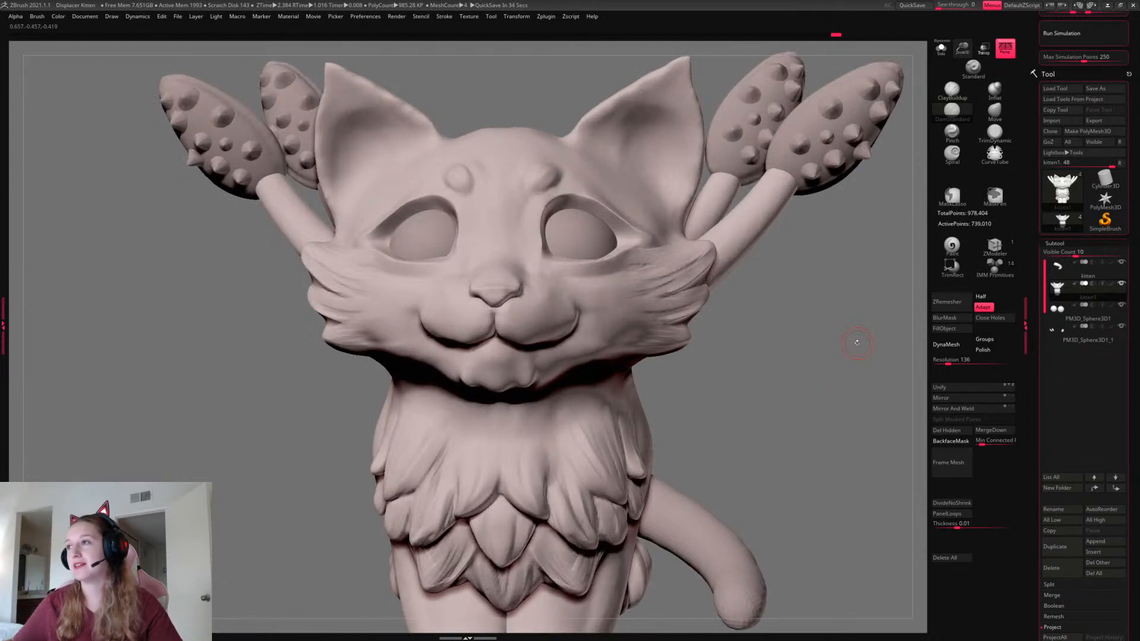
{"action": "key", "text": "space"}
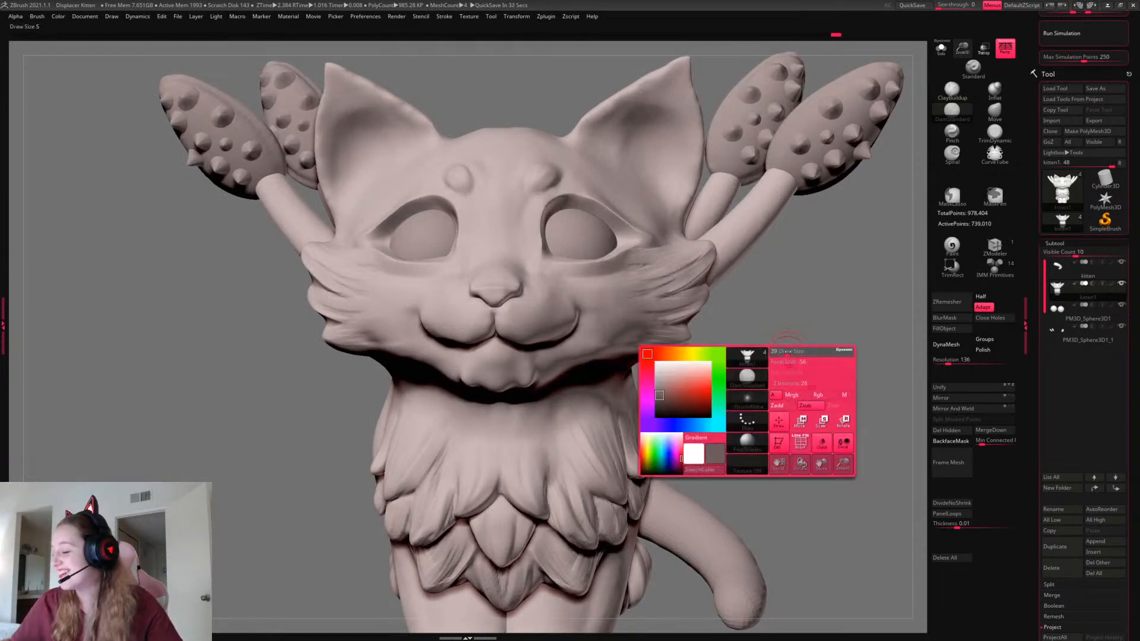
{"action": "left_click_drag", "start_coordinate": [857, 342], "coordinate": [805, 390]}
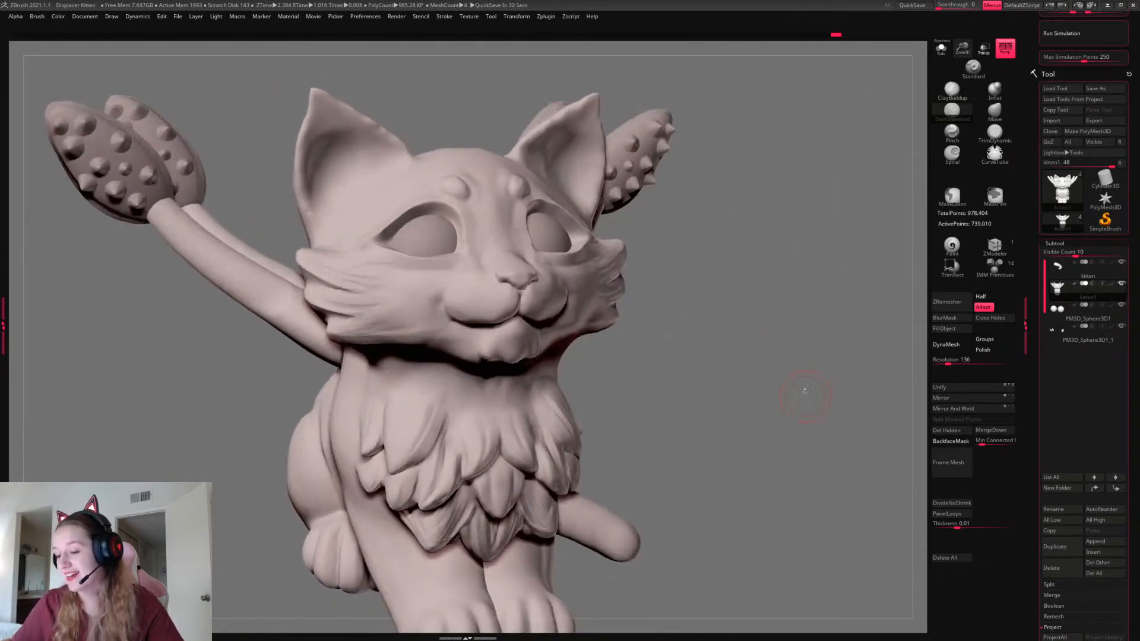
{"action": "left_click", "coordinate": [995, 111]}
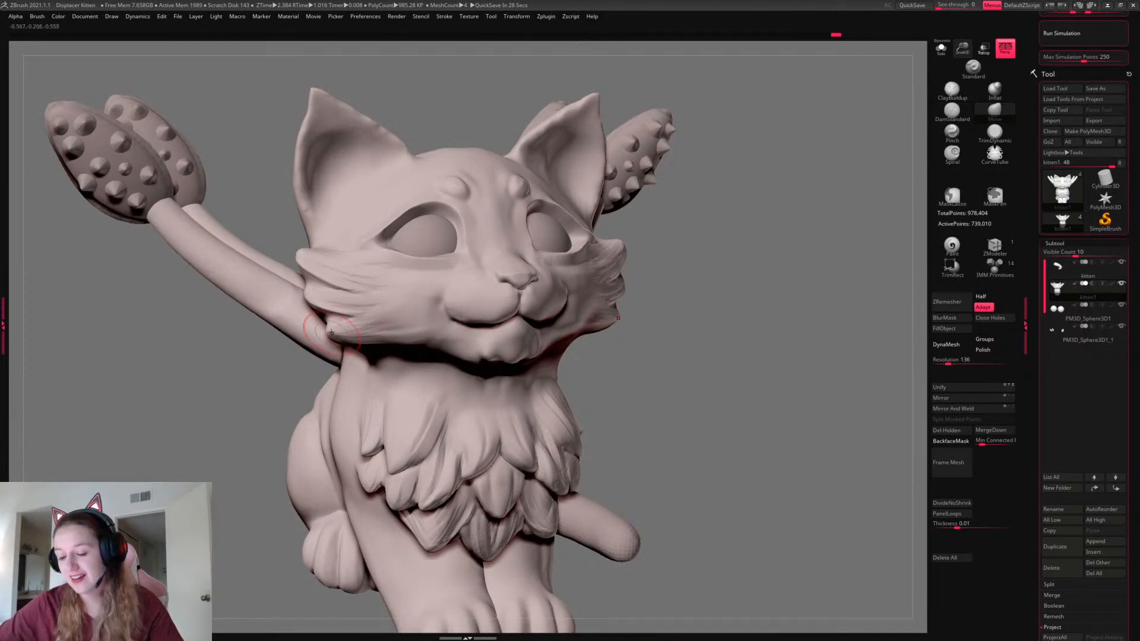
{"action": "left_click_drag", "start_coordinate": [840, 332], "coordinate": [806, 340]}
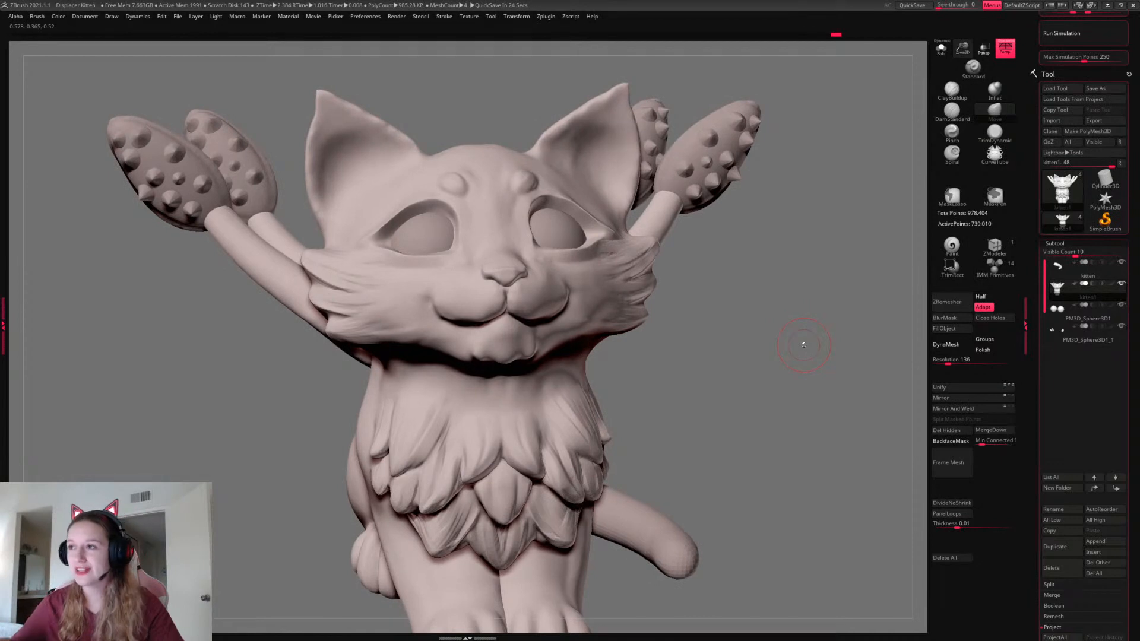
{"action": "left_click_drag", "start_coordinate": [804, 344], "coordinate": [828, 315]}
{"action": "left_click", "coordinate": [954, 112]}
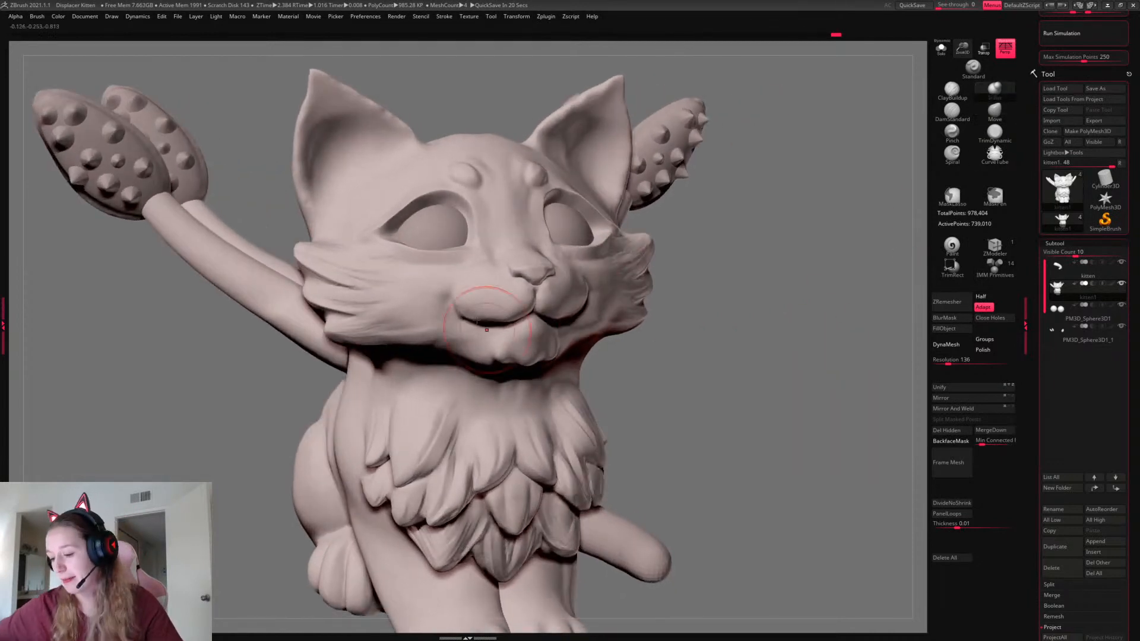
{"action": "left_click_drag", "start_coordinate": [454, 289], "coordinate": [469, 307]}
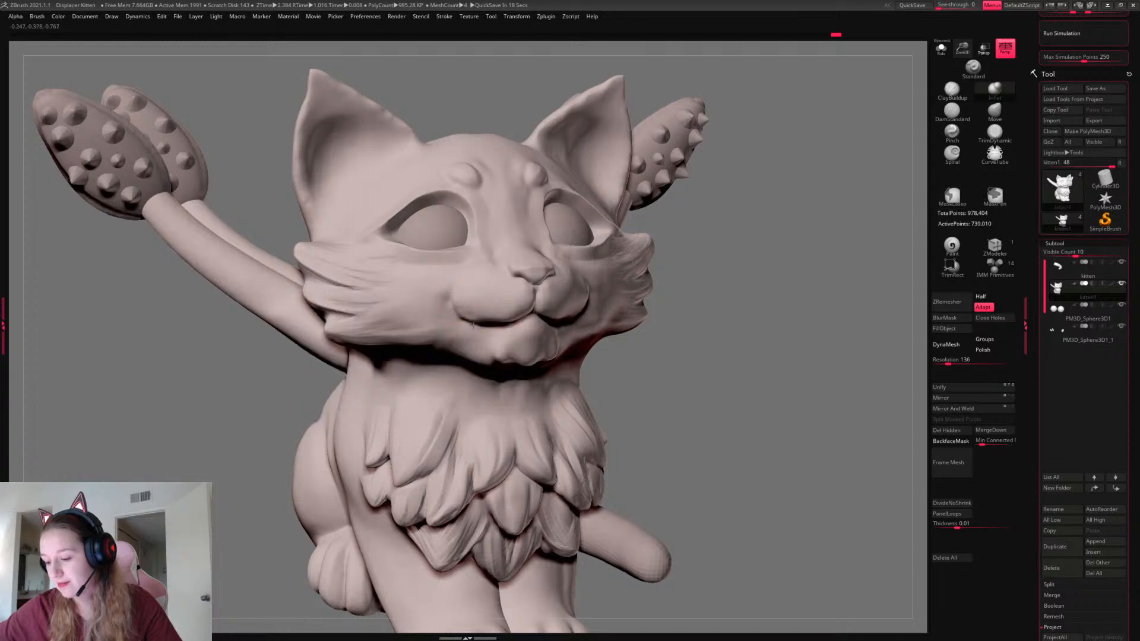
{"action": "key", "text": "space"}
{"action": "left_click_drag", "start_coordinate": [748, 292], "coordinate": [677, 292]}
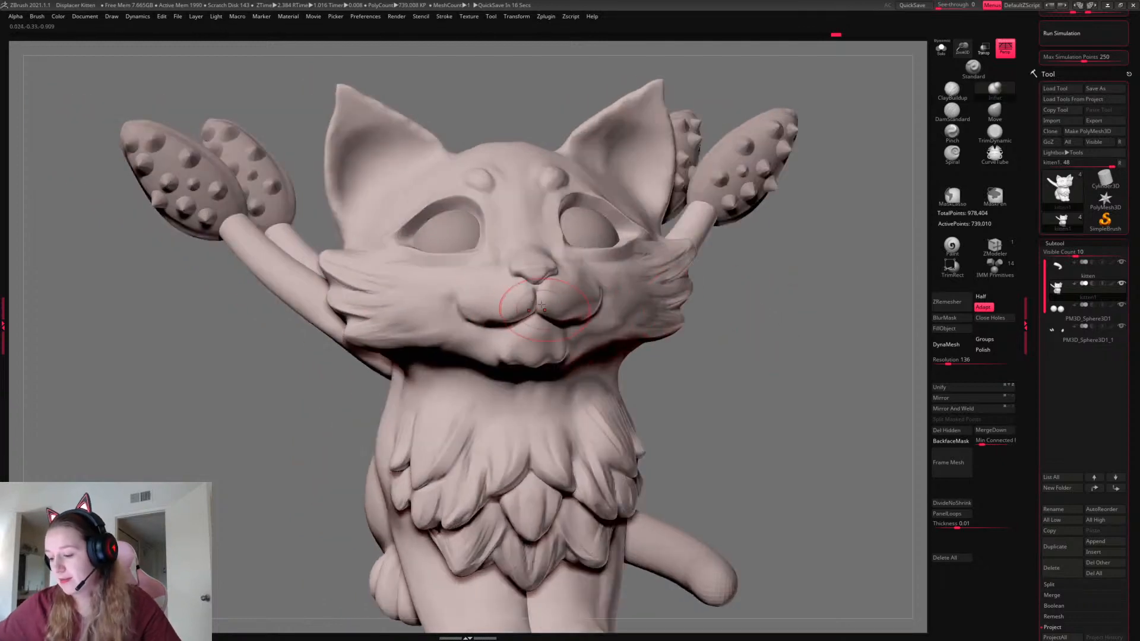
{"action": "key", "text": "space"}
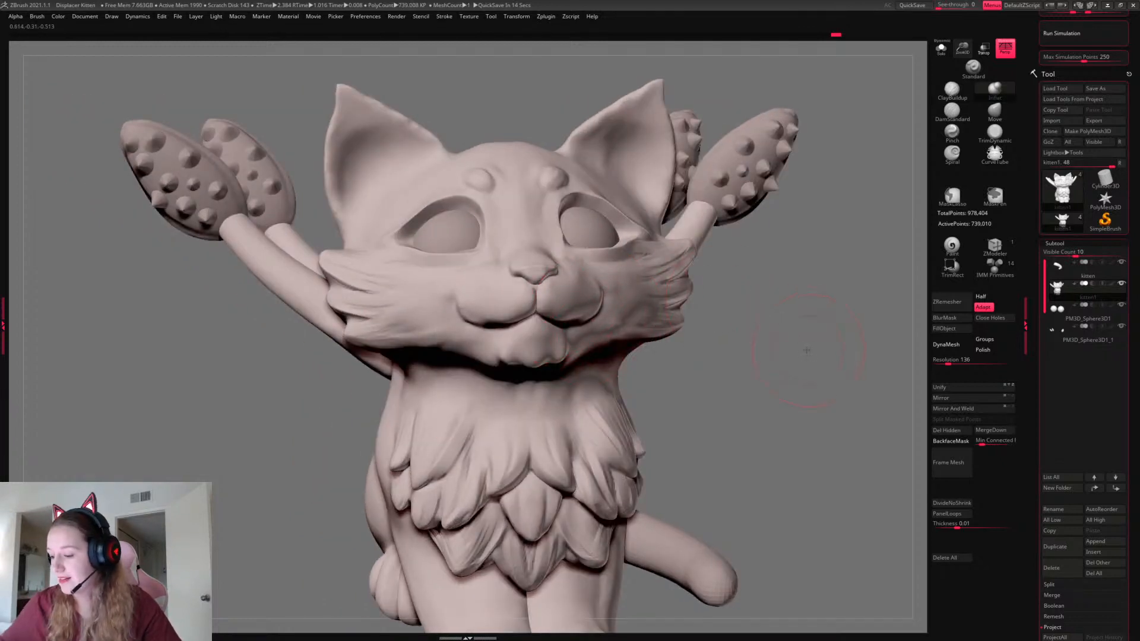
Turn on BackfaceMask for a resized Move brush and review the kitten's face and body from several angles
{"action": "mouse_move", "coordinate": [807, 351]}
{"action": "right_mouse_down"}
{"action": "mouse_move", "coordinate": [736, 363]}
{"action": "mouse_move", "coordinate": [764, 403]}
{"action": "right_mouse_up"}
{"action": "left_click", "coordinate": [995, 113]}
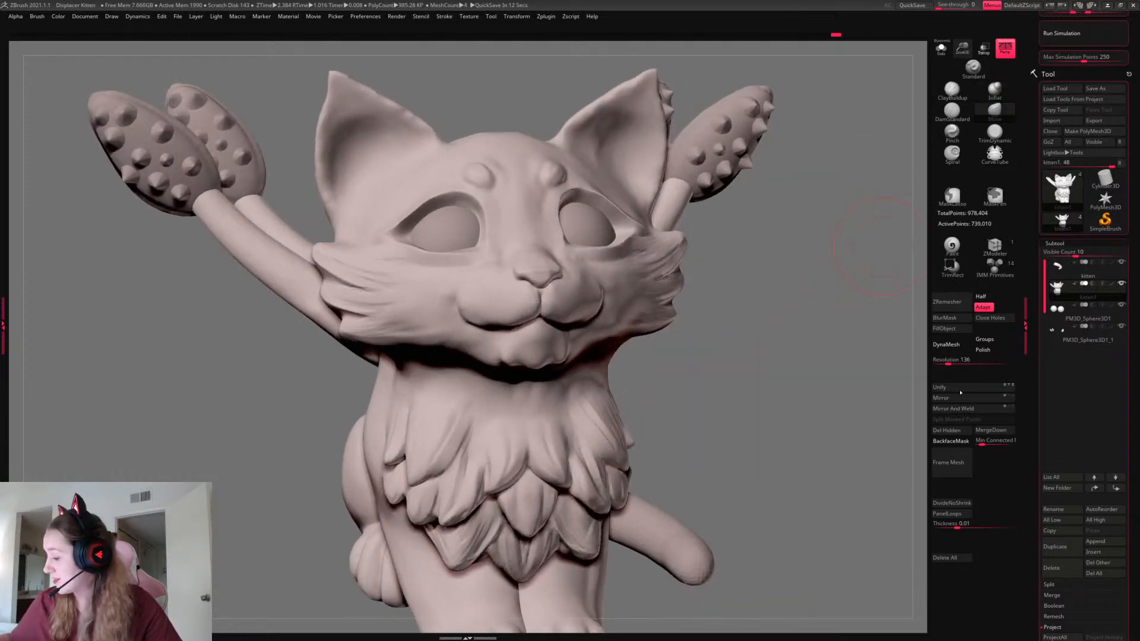
{"action": "left_click", "coordinate": [951, 441]}
{"action": "key", "text": "space"}
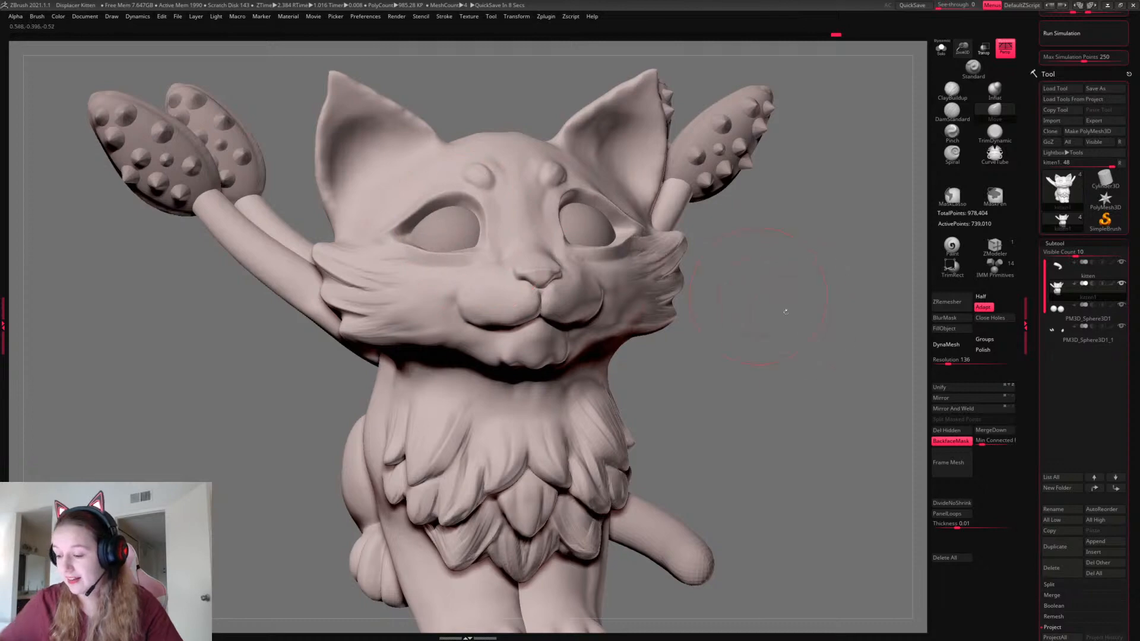
{"action": "right_click_drag", "start_coordinate": [786, 312], "coordinate": [573, 267]}
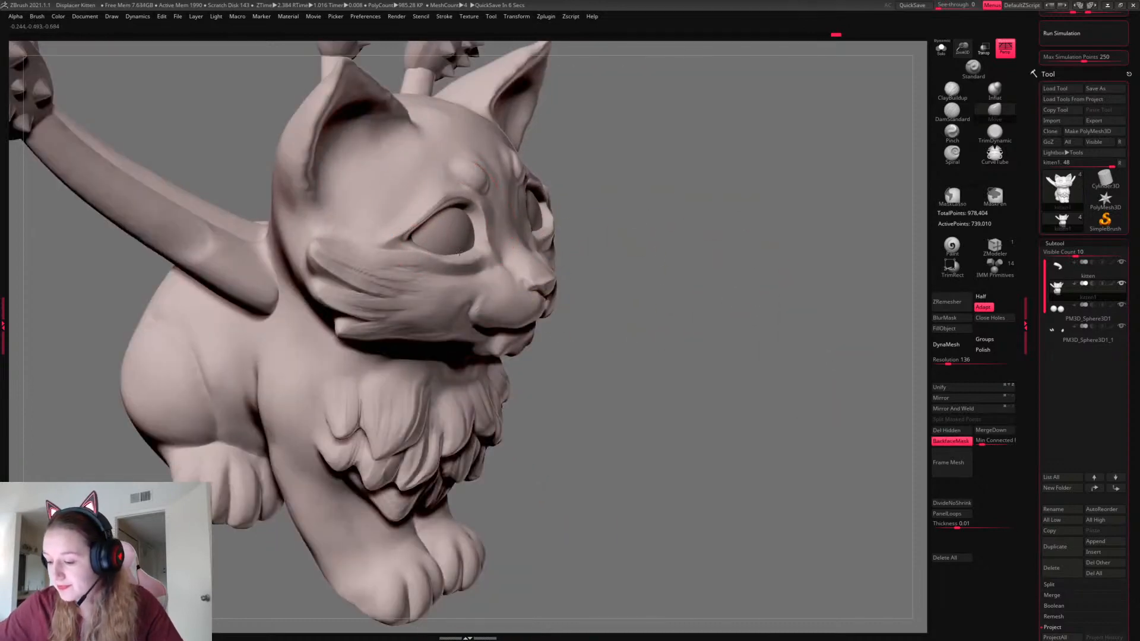
{"action": "left_click_drag", "start_coordinate": [736, 321], "coordinate": [579, 332]}
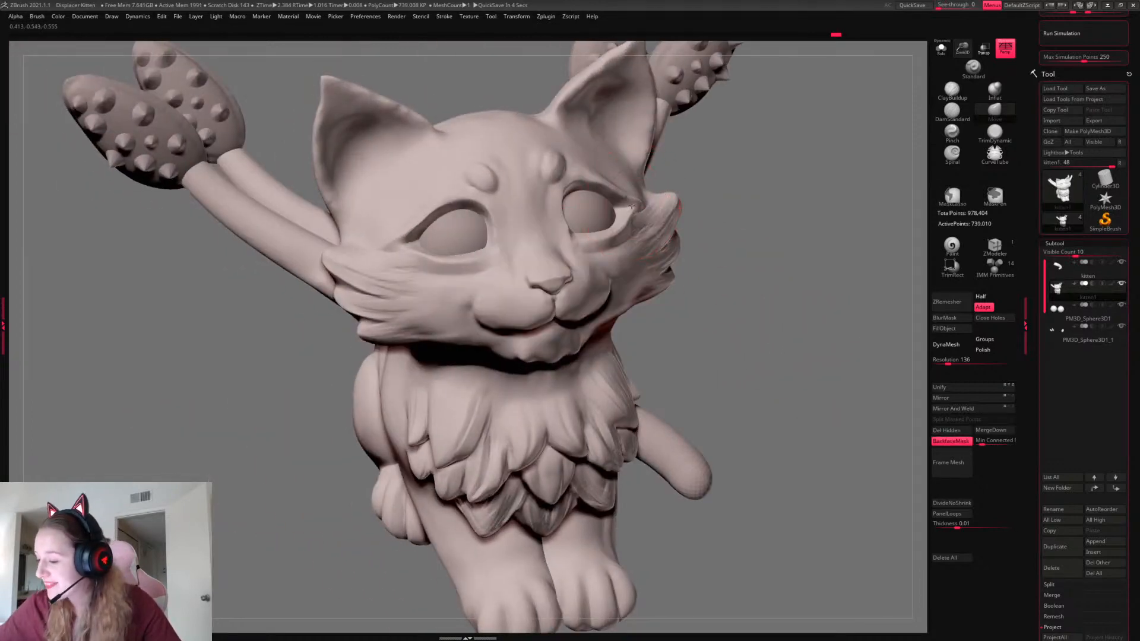
{"action": "mouse_move", "coordinate": [772, 262]}
{"action": "left_mouse_down"}
{"action": "mouse_move", "coordinate": [764, 279]}
{"action": "mouse_move", "coordinate": [845, 308]}
{"action": "mouse_move", "coordinate": [822, 356]}
{"action": "left_mouse_up"}
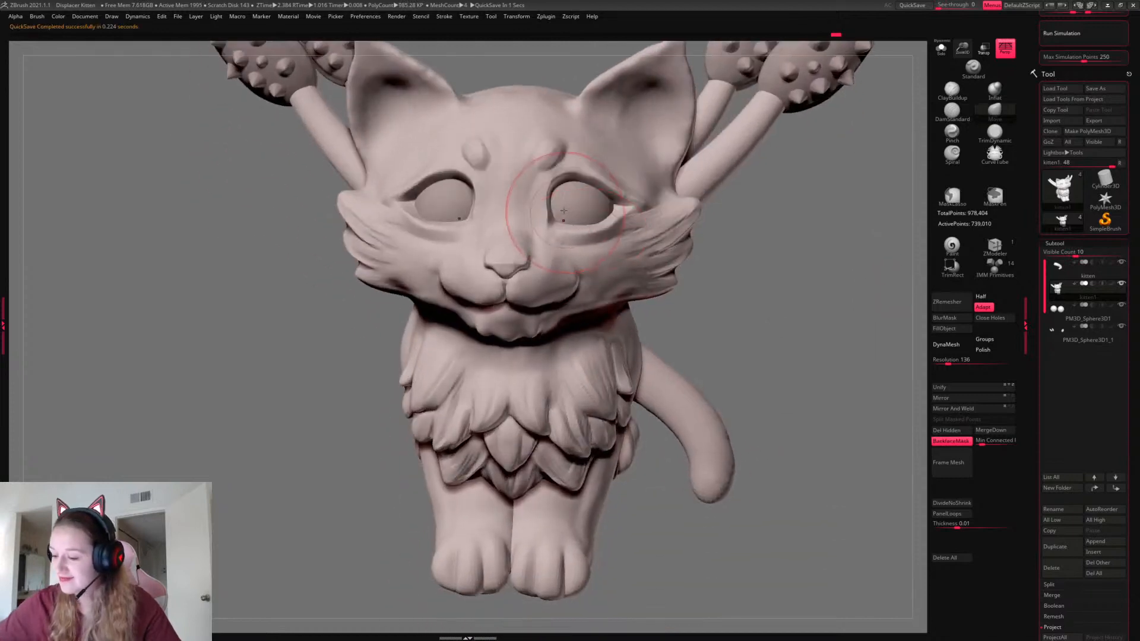
{"action": "left_click_drag", "start_coordinate": [784, 389], "coordinate": [804, 347]}
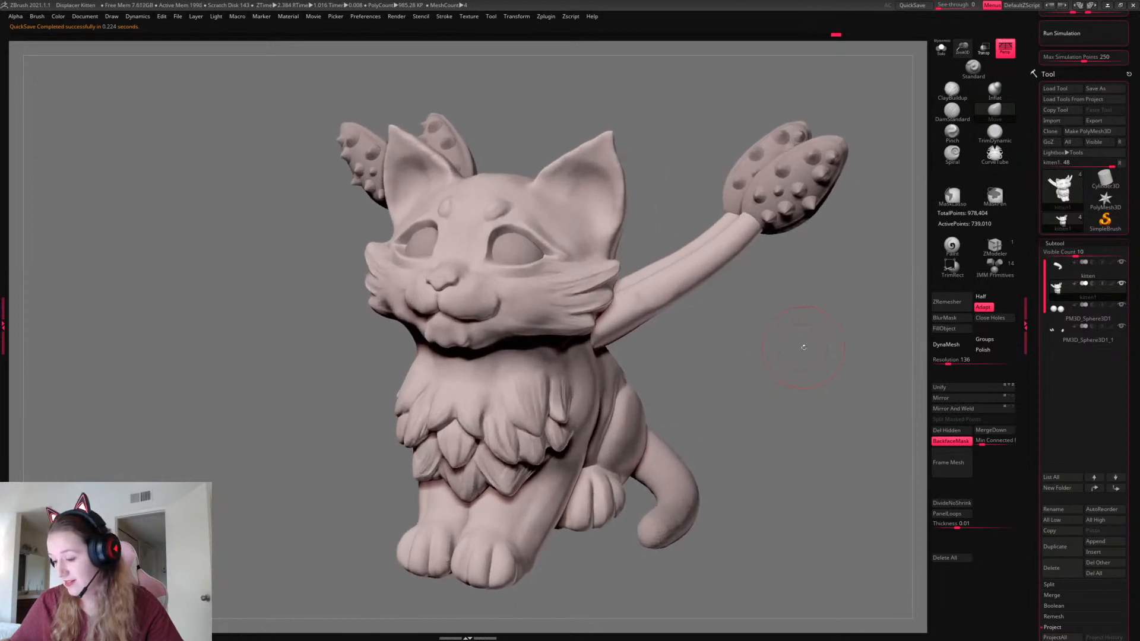
Try out the Variation01 shape from a multi-part brush set on the kitten's body and undo the strokes
{"action": "key", "text": "b"}
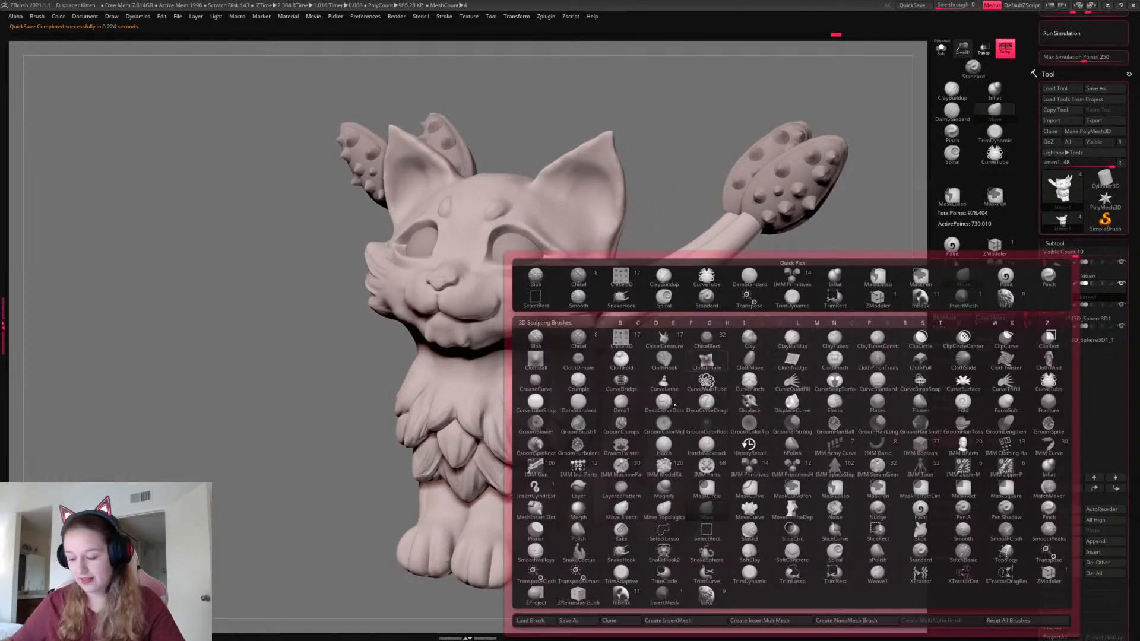
{"action": "left_click", "coordinate": [720, 575]}
{"action": "left_click_drag", "start_coordinate": [772, 464], "coordinate": [700, 451]}
{"action": "left_click", "coordinate": [339, 49]}
{"action": "left_click_drag", "start_coordinate": [634, 393], "coordinate": [642, 427]}
{"action": "left_click_drag", "start_coordinate": [861, 380], "coordinate": [794, 382]}
{"action": "key", "text": "ctrl+z"}
{"action": "left_click_drag", "start_coordinate": [712, 408], "coordinate": [743, 439]}
{"action": "left_click_drag", "start_coordinate": [858, 326], "coordinate": [886, 346]}
{"action": "key", "text": "ctrl+z"}
{"action": "left_click_drag", "start_coordinate": [758, 425], "coordinate": [796, 472]}
{"action": "left_click_drag", "start_coordinate": [850, 334], "coordinate": [717, 362]}
{"action": "key", "text": "ctrl+z"}
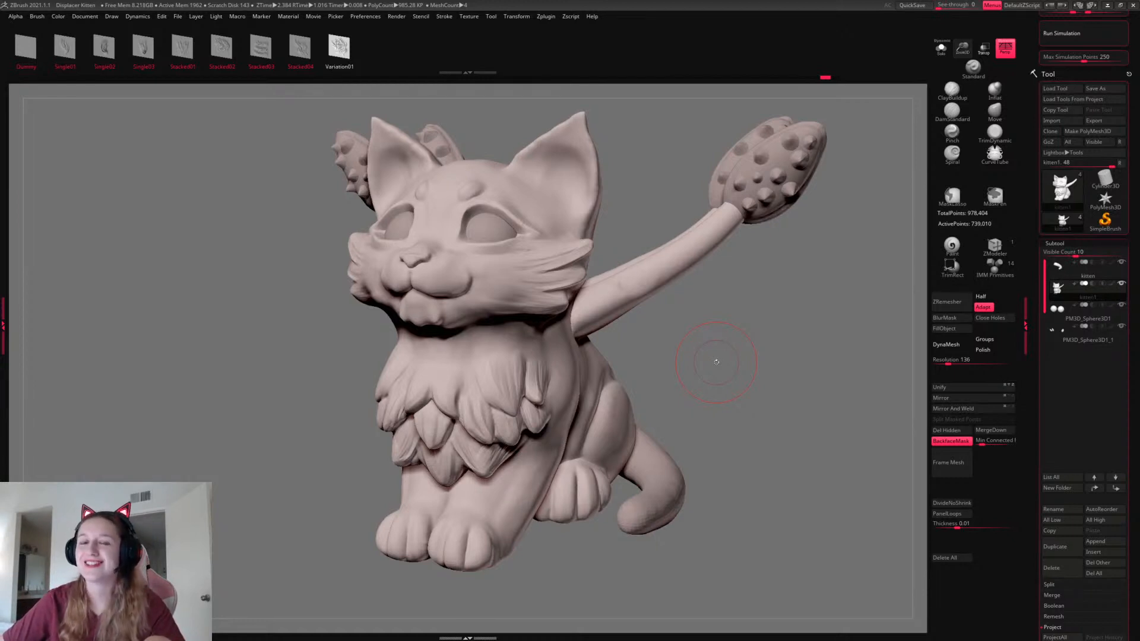
Build up the chin with a resized ClayBuildup brush and smooth its lower edge
{"action": "right_click_drag", "start_coordinate": [794, 358], "coordinate": [786, 366], "text": "alt"}
{"action": "right_click", "coordinate": [786, 367]}
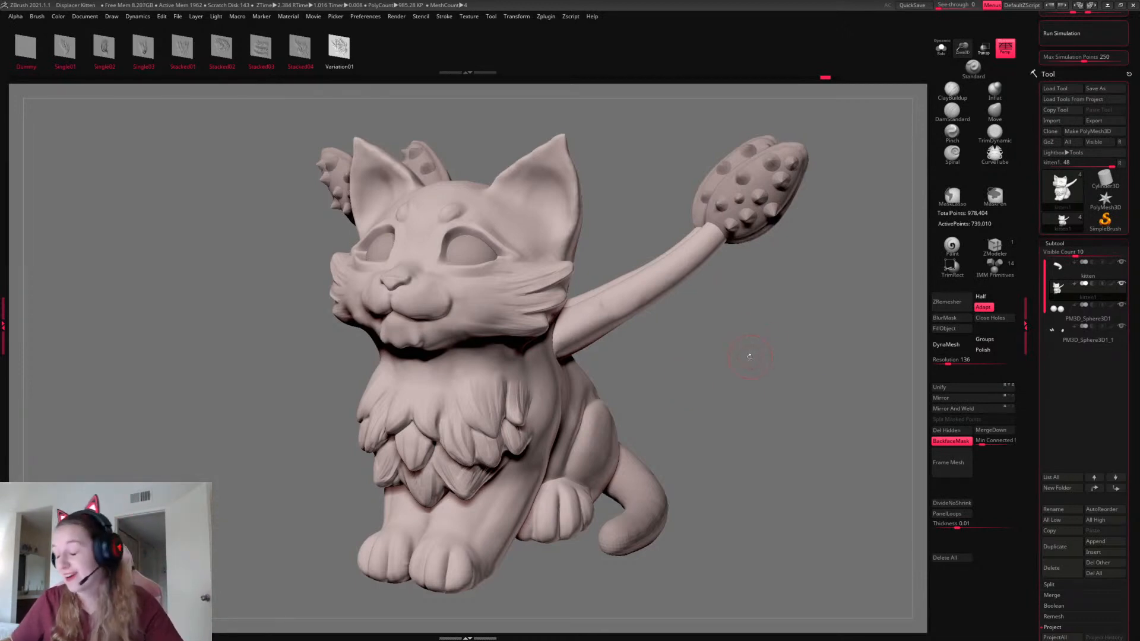
{"action": "left_click", "coordinate": [956, 93]}
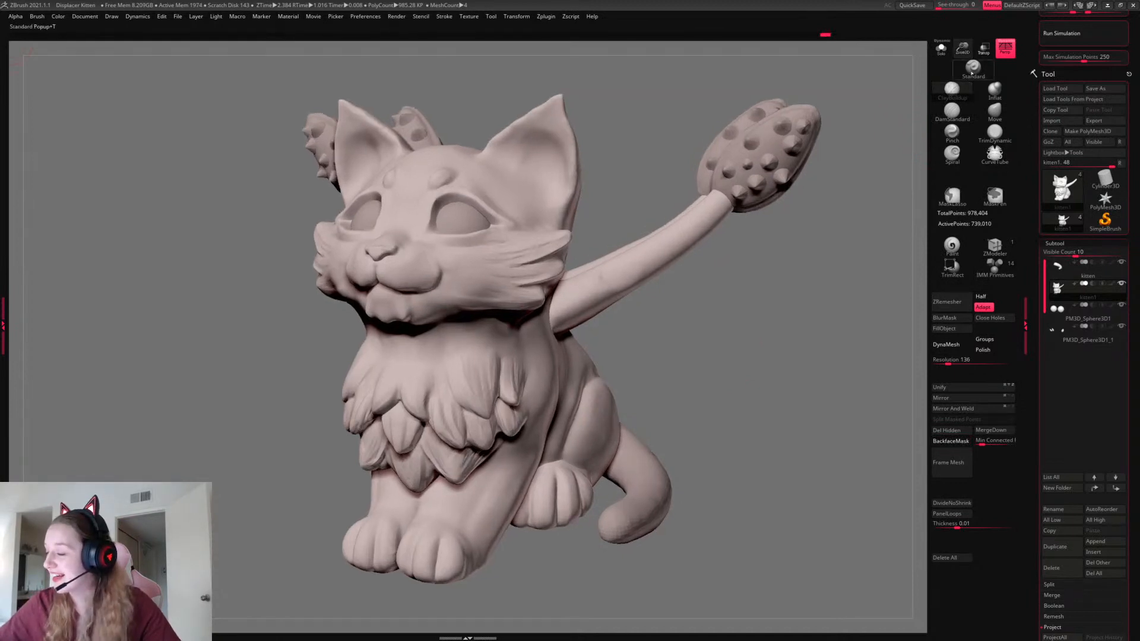
{"action": "mouse_move", "coordinate": [749, 279]}
{"action": "left_mouse_down"}
{"action": "mouse_move", "coordinate": [794, 273]}
{"action": "mouse_move", "coordinate": [730, 305]}
{"action": "mouse_move", "coordinate": [741, 288]}
{"action": "left_mouse_up"}
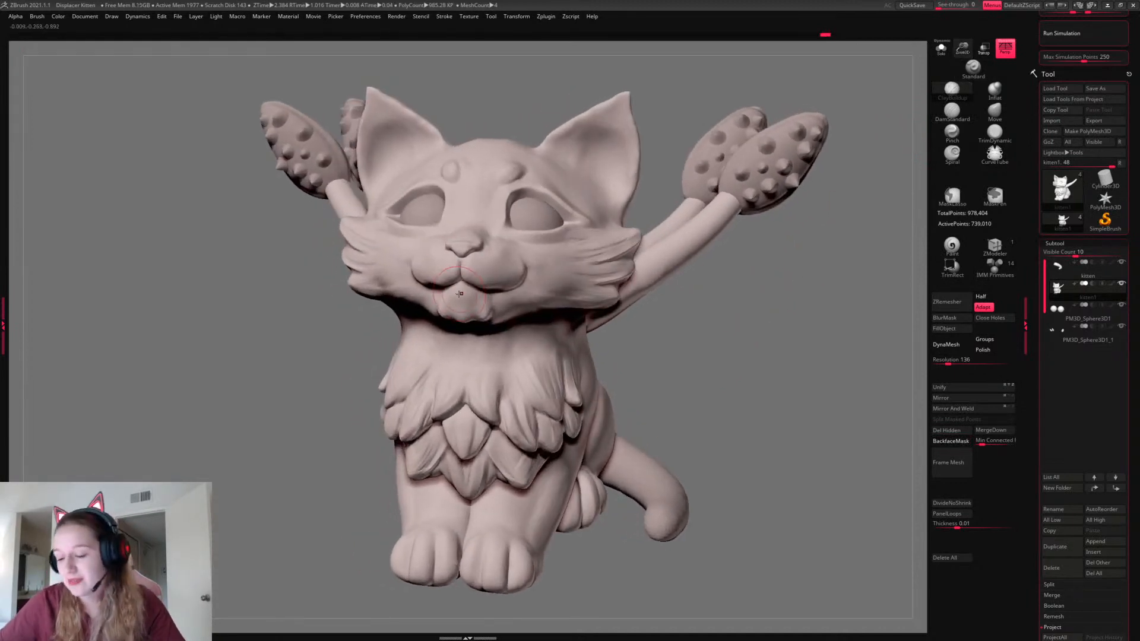
{"action": "key", "text": "space"}
{"action": "mouse_move", "coordinate": [460, 296]}
{"action": "left_mouse_down"}
{"action": "mouse_move", "coordinate": [449, 298]}
{"action": "mouse_move", "coordinate": [481, 311]}
{"action": "left_mouse_up"}
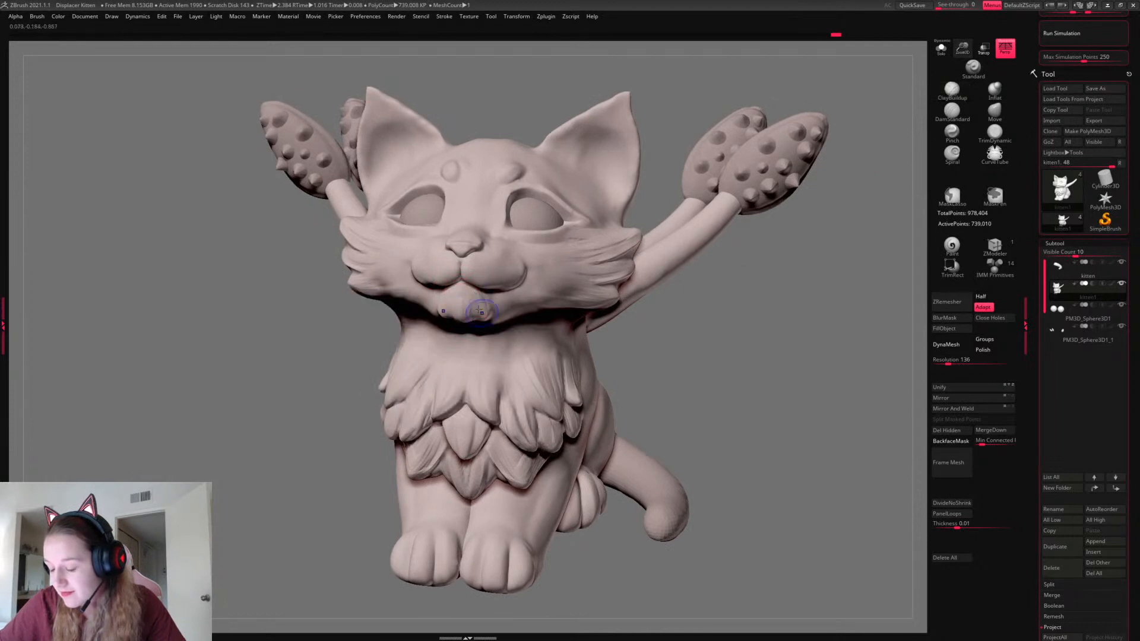
Try carving creases around the mouth and chin with a resized DamStandard brush
{"action": "mouse_move", "coordinate": [743, 339]}
{"action": "left_mouse_down"}
{"action": "mouse_move", "coordinate": [753, 358]}
{"action": "mouse_move", "coordinate": [770, 318]}
{"action": "left_mouse_up"}
{"action": "left_click", "coordinate": [952, 111]}
{"action": "left_click_drag", "start_coordinate": [801, 253], "coordinate": [843, 260]}
{"action": "left_click_drag", "start_coordinate": [772, 261], "coordinate": [730, 276], "text": "alt"}
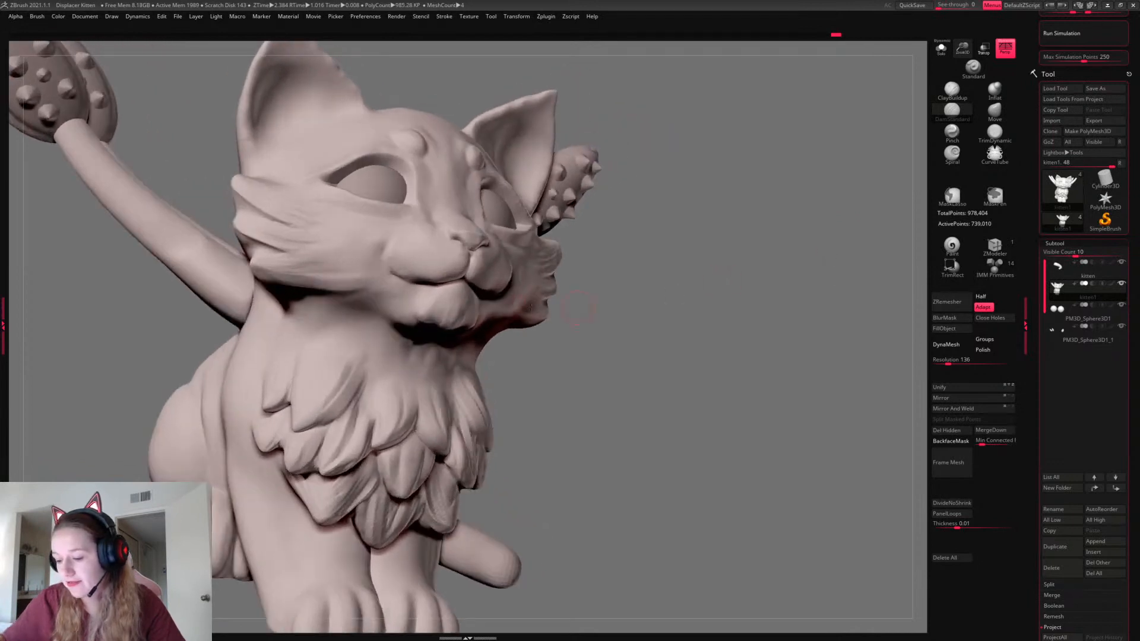
{"action": "key", "text": "ctrl+z"}
{"action": "key", "text": "space"}
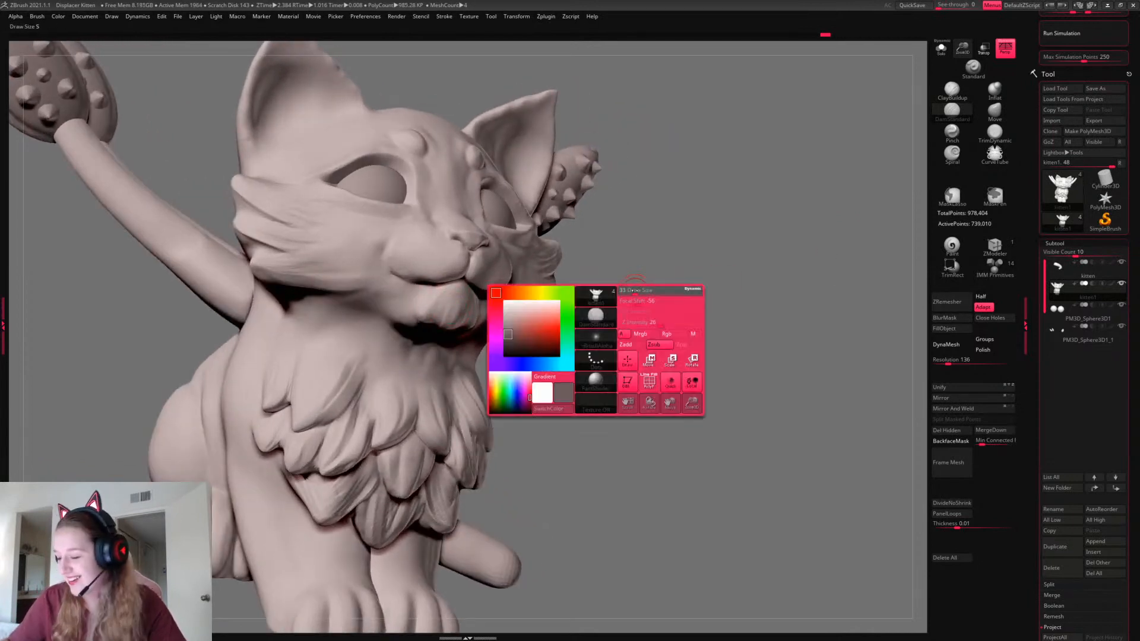
{"action": "left_click_drag", "start_coordinate": [612, 265], "coordinate": [616, 286]}
{"action": "key", "text": "ctrl+z"}
{"action": "mouse_move", "coordinate": [429, 290]}
{"action": "left_mouse_down"}
{"action": "mouse_move", "coordinate": [426, 326]}
{"action": "mouse_move", "coordinate": [436, 302]}
{"action": "left_mouse_up"}
{"action": "left_click_drag", "start_coordinate": [598, 285], "coordinate": [646, 303]}
{"action": "left_click_drag", "start_coordinate": [650, 360], "coordinate": [682, 360]}
{"action": "key", "text": "ctrl+z"}
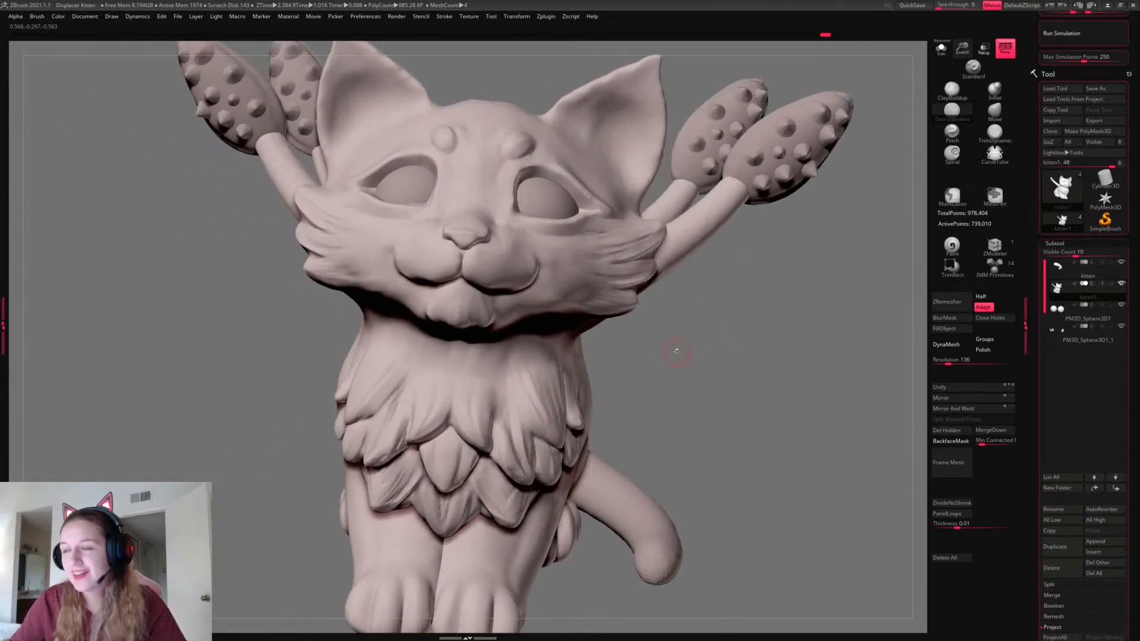
Reshape the underside of the chin with the Move brush
{"action": "left_click", "coordinate": [992, 110]}
{"action": "mouse_move", "coordinate": [461, 322]}
{"action": "left_mouse_down"}
{"action": "mouse_move", "coordinate": [461, 331]}
{"action": "mouse_move", "coordinate": [481, 325]}
{"action": "left_mouse_up"}
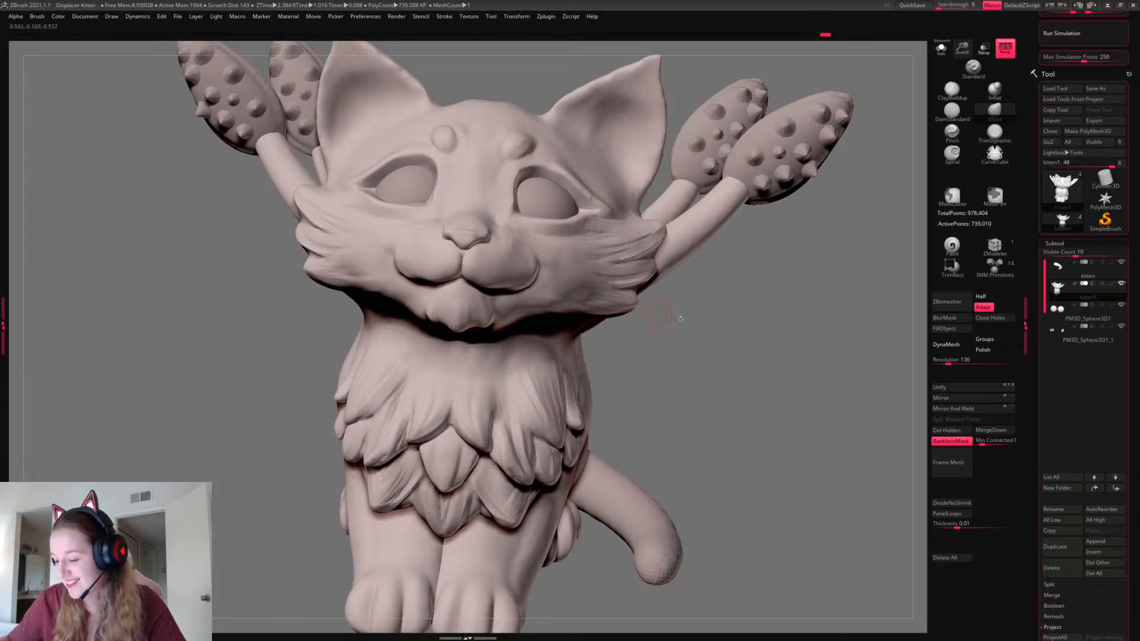
{"action": "left_click_drag", "start_coordinate": [766, 332], "coordinate": [671, 350]}
{"action": "key", "text": "space"}
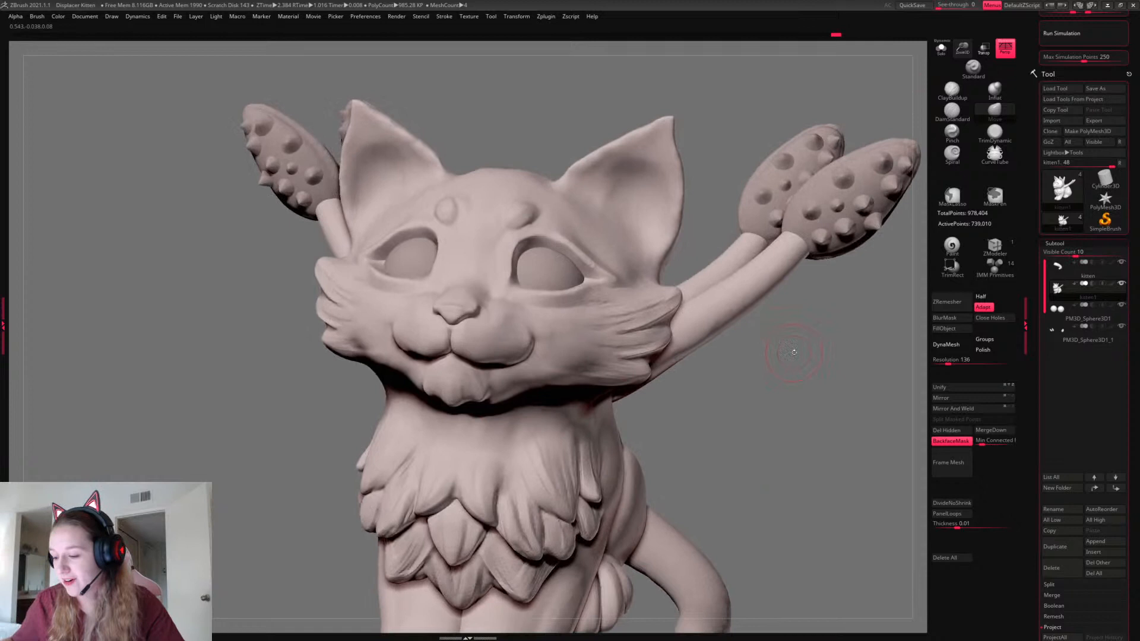
Build up the forehead down to the nose bridge between the brow bumps with ClayBuildup and smooth it
{"action": "left_click_drag", "start_coordinate": [795, 353], "coordinate": [823, 394]}
{"action": "left_click", "coordinate": [954, 91]}
{"action": "mouse_move", "coordinate": [496, 218]}
{"action": "left_mouse_down"}
{"action": "mouse_move", "coordinate": [477, 296]}
{"action": "mouse_move", "coordinate": [482, 276]}
{"action": "left_mouse_up"}
{"action": "left_click_drag", "start_coordinate": [796, 350], "coordinate": [807, 375]}
{"action": "left_click_drag", "start_coordinate": [480, 280], "coordinate": [487, 246], "text": "shift"}
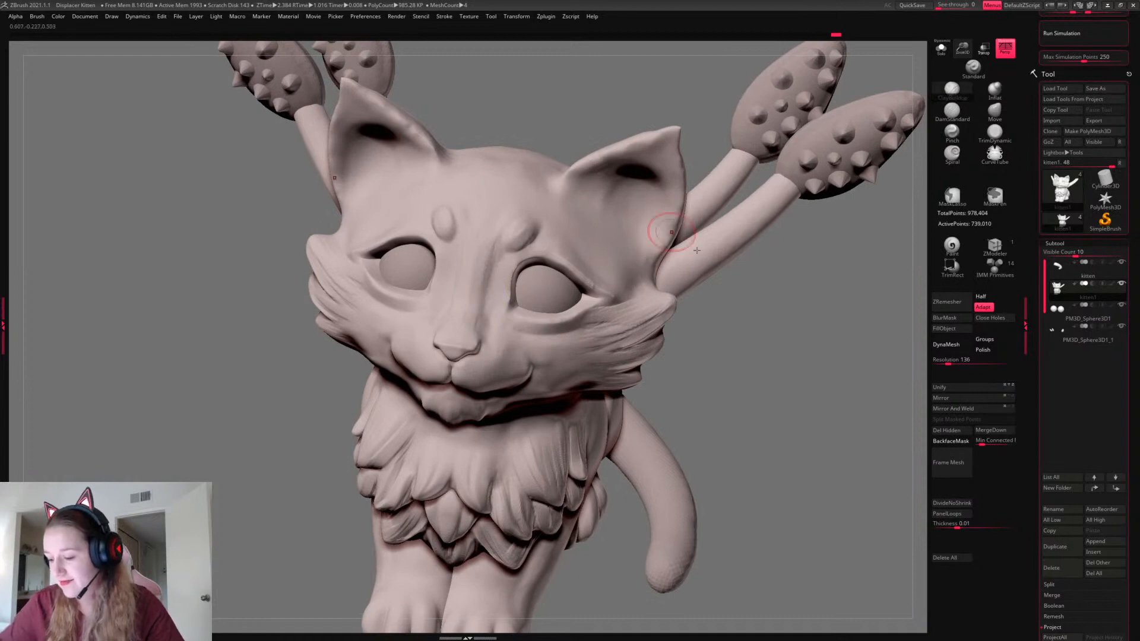
{"action": "left_click_drag", "start_coordinate": [803, 333], "coordinate": [816, 345]}
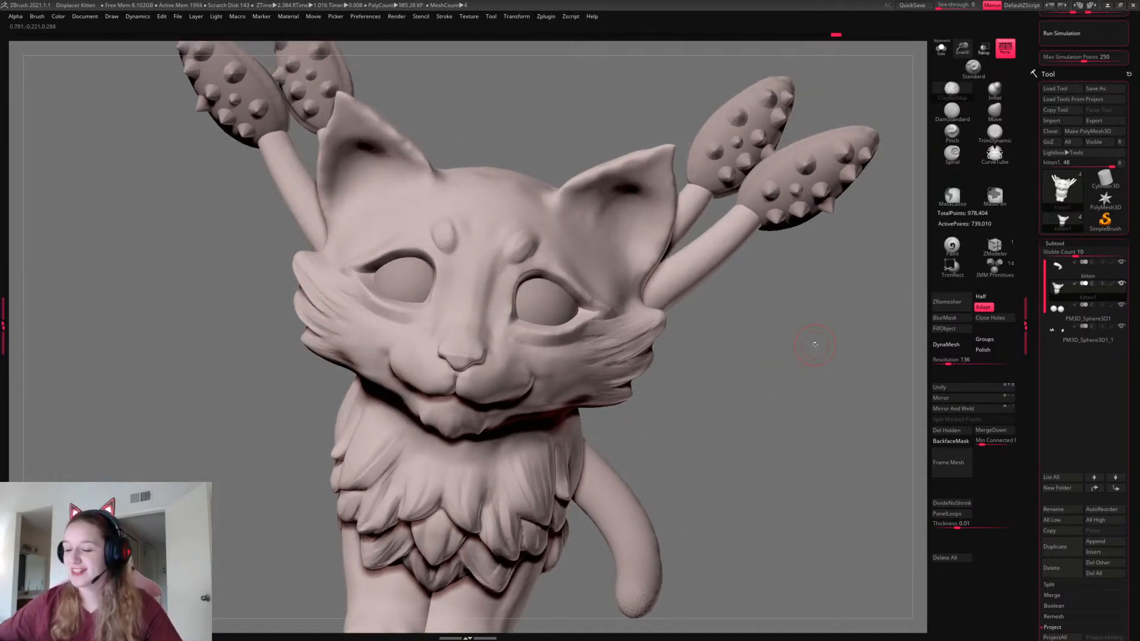
{"action": "left_click_drag", "start_coordinate": [754, 356], "coordinate": [782, 361]}
Build up the inside of the ear along its outer edge with a resized ClayBuildup brush, smooth it and undo the last stroke
{"action": "key", "text": "space"}
{"action": "key", "text": "space"}
{"action": "left_click_drag", "start_coordinate": [615, 208], "coordinate": [592, 207]}
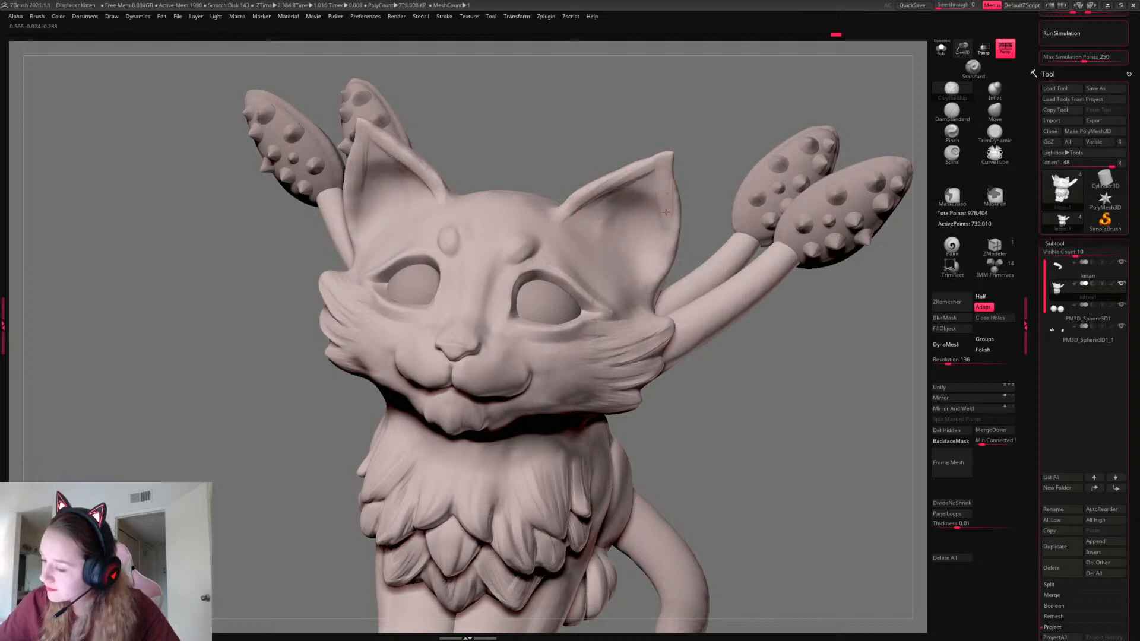
{"action": "left_click_drag", "start_coordinate": [666, 212], "coordinate": [656, 276]}
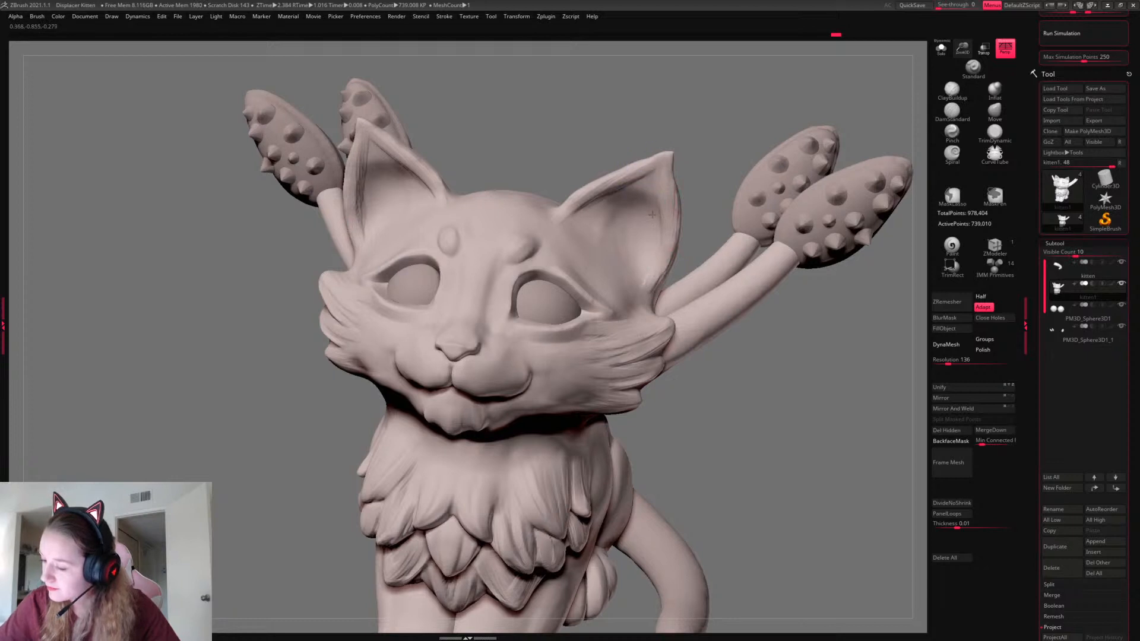
{"action": "left_click_drag", "start_coordinate": [653, 215], "coordinate": [664, 229], "text": "shift"}
{"action": "mouse_move", "coordinate": [707, 183]}
{"action": "left_mouse_down"}
{"action": "mouse_move", "coordinate": [700, 168]}
{"action": "mouse_move", "coordinate": [674, 193]}
{"action": "mouse_move", "coordinate": [886, 188]}
{"action": "left_mouse_up"}
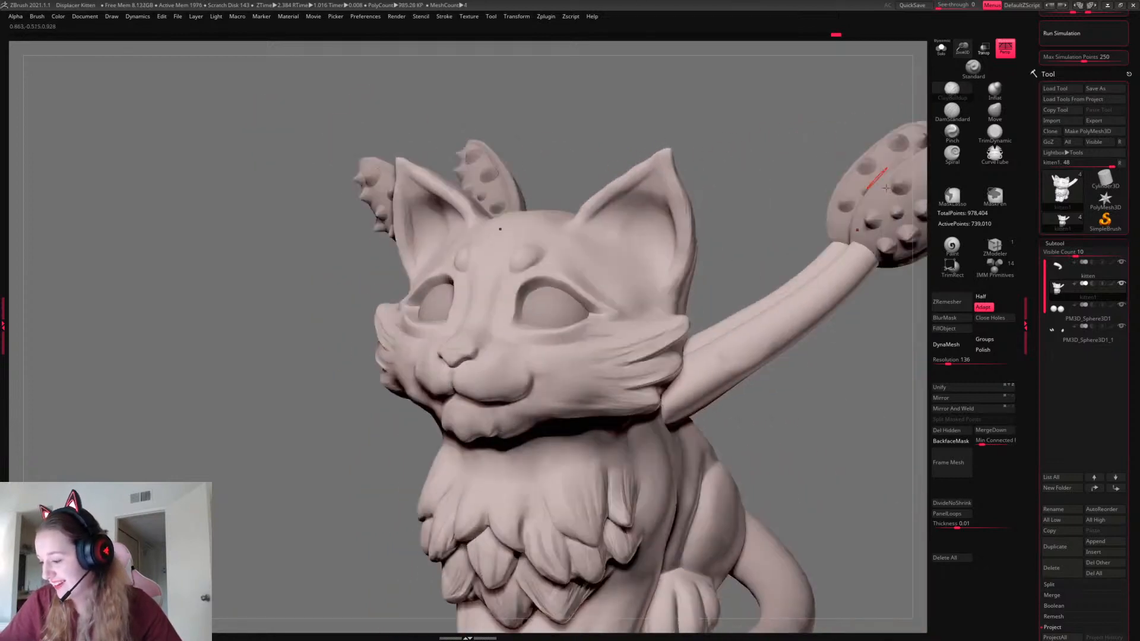
{"action": "key", "text": "ctrl+z"}
Turn on BackfaceMask for the ClayBuildup brush, build up the ear's outer rim and smooth it
{"action": "left_click", "coordinate": [954, 441]}
{"action": "mouse_move", "coordinate": [779, 219]}
{"action": "left_mouse_down"}
{"action": "mouse_move", "coordinate": [663, 198]}
{"action": "mouse_move", "coordinate": [680, 275]}
{"action": "left_mouse_up"}
{"action": "left_click_drag", "start_coordinate": [662, 169], "coordinate": [681, 281]}
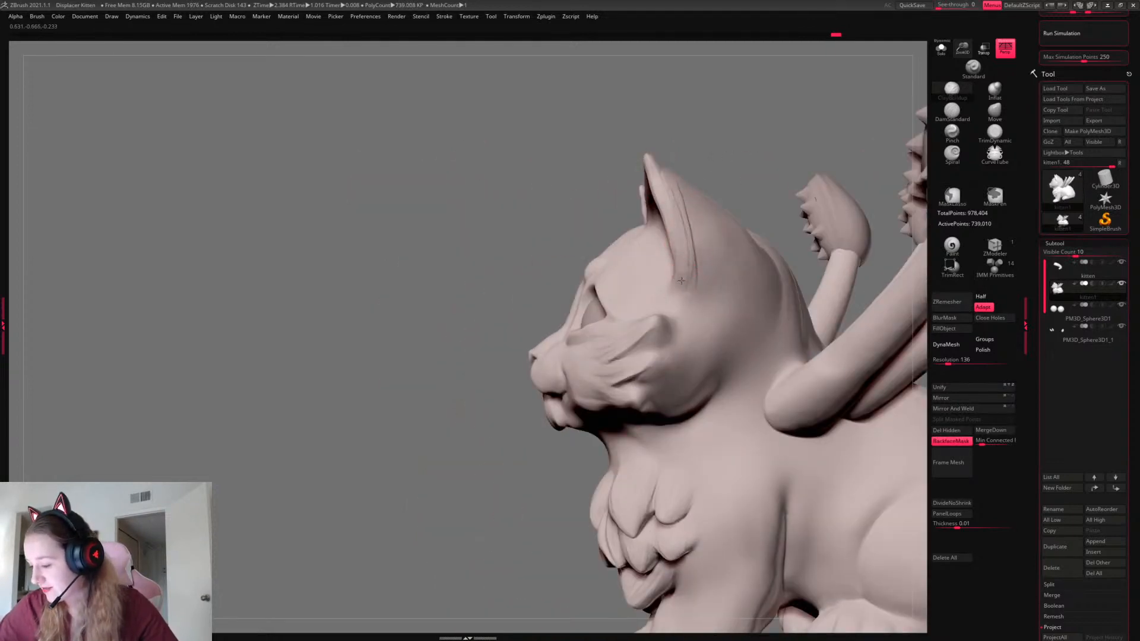
{"action": "left_click_drag", "start_coordinate": [688, 199], "coordinate": [691, 243], "text": "shift"}
{"action": "left_click_drag", "start_coordinate": [713, 158], "coordinate": [855, 178]}
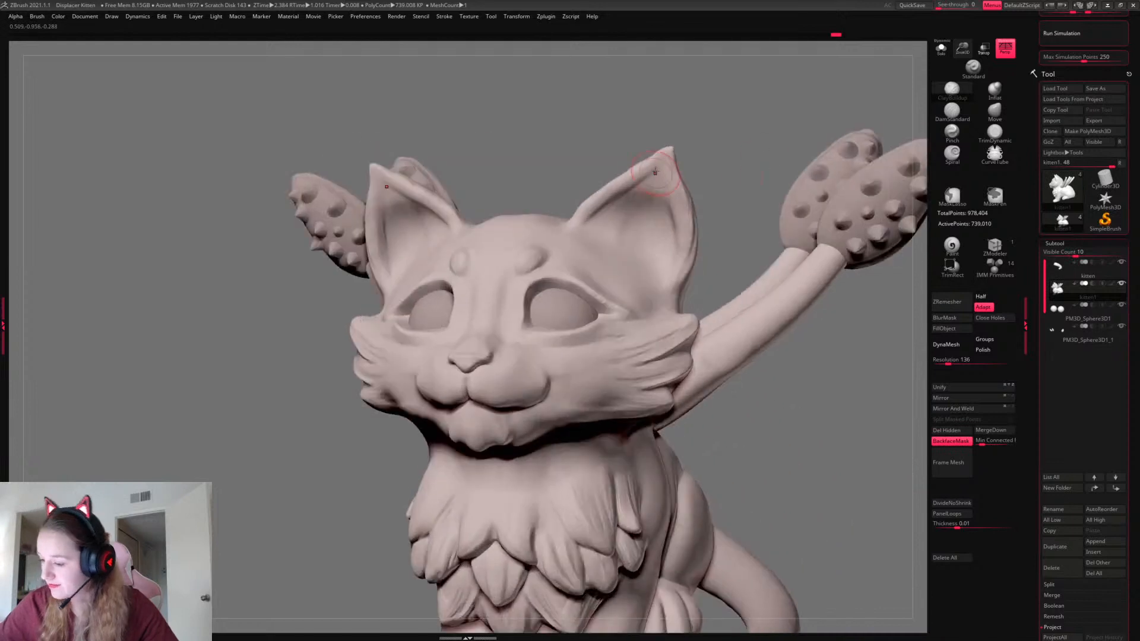
Build up the ear's inner rim from the tip down to the head with ClayBuildup and smooth it
{"action": "left_click_drag", "start_coordinate": [655, 172], "coordinate": [585, 220]}
{"action": "left_click_drag", "start_coordinate": [707, 146], "coordinate": [766, 157]}
{"action": "left_click_drag", "start_coordinate": [636, 183], "coordinate": [615, 193], "text": "shift"}
{"action": "mouse_move", "coordinate": [755, 371]}
{"action": "left_mouse_down"}
{"action": "mouse_move", "coordinate": [840, 380]}
{"action": "mouse_move", "coordinate": [829, 389]}
{"action": "mouse_move", "coordinate": [831, 378]}
{"action": "mouse_move", "coordinate": [809, 377]}
{"action": "mouse_move", "coordinate": [822, 386]}
{"action": "mouse_move", "coordinate": [820, 370]}
{"action": "left_mouse_up"}
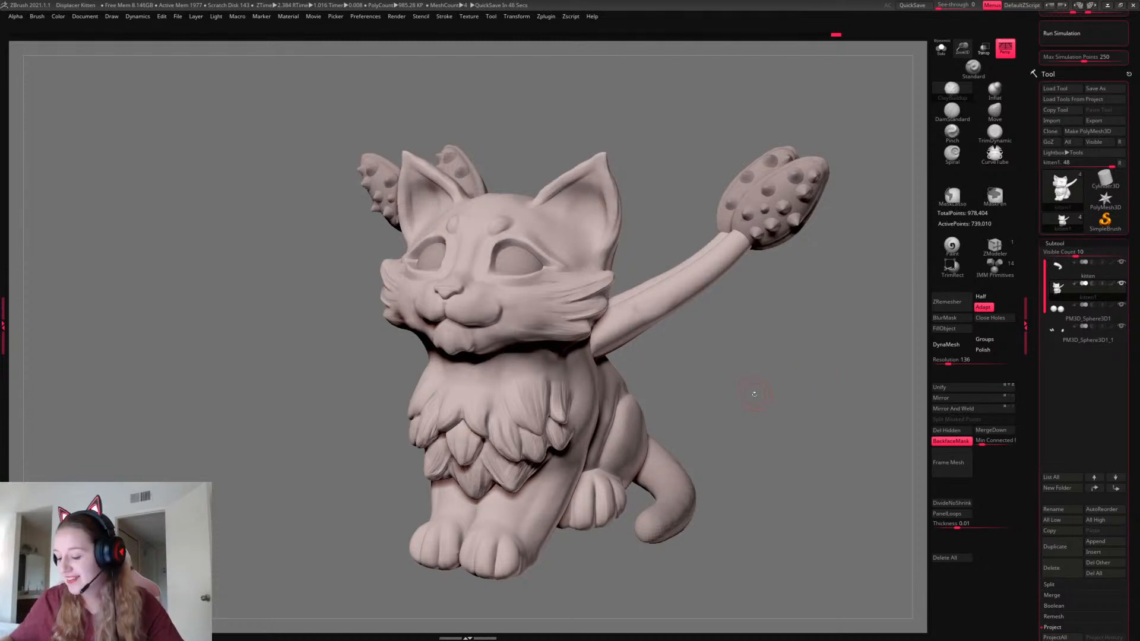
Build up the upper chest fur below the chin with a ClayBuildup stroke and check the kitten's profile
{"action": "left_click_drag", "start_coordinate": [772, 407], "coordinate": [735, 363]}
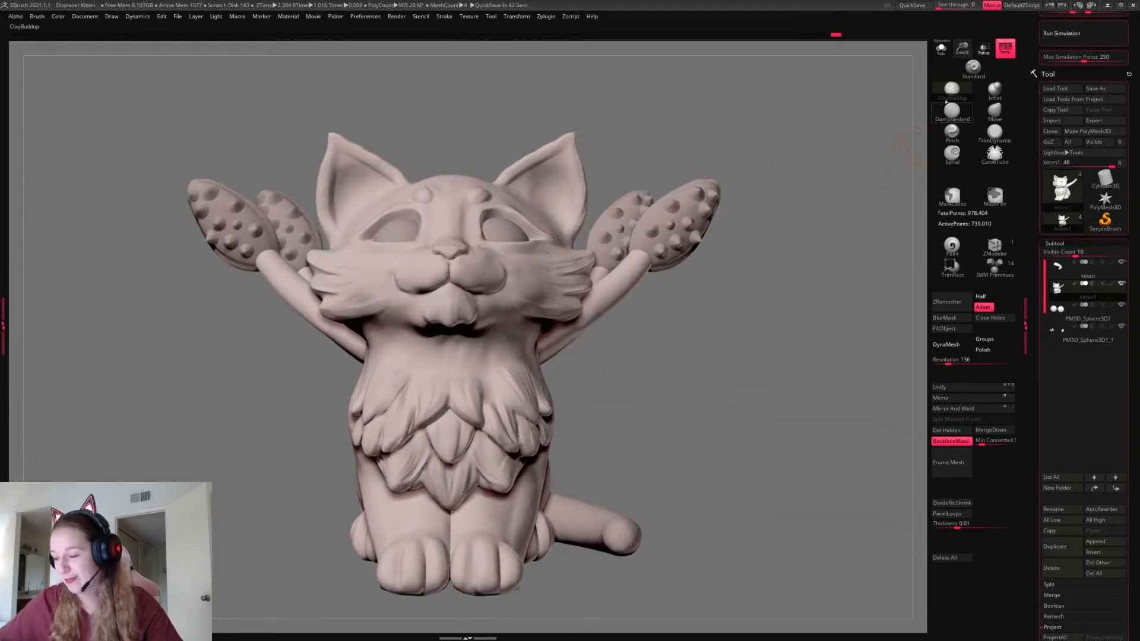
{"action": "mouse_move", "coordinate": [682, 394]}
{"action": "left_mouse_down"}
{"action": "mouse_move", "coordinate": [665, 395]}
{"action": "mouse_move", "coordinate": [699, 389]}
{"action": "left_mouse_up"}
{"action": "left_click_drag", "start_coordinate": [506, 367], "coordinate": [520, 408]}
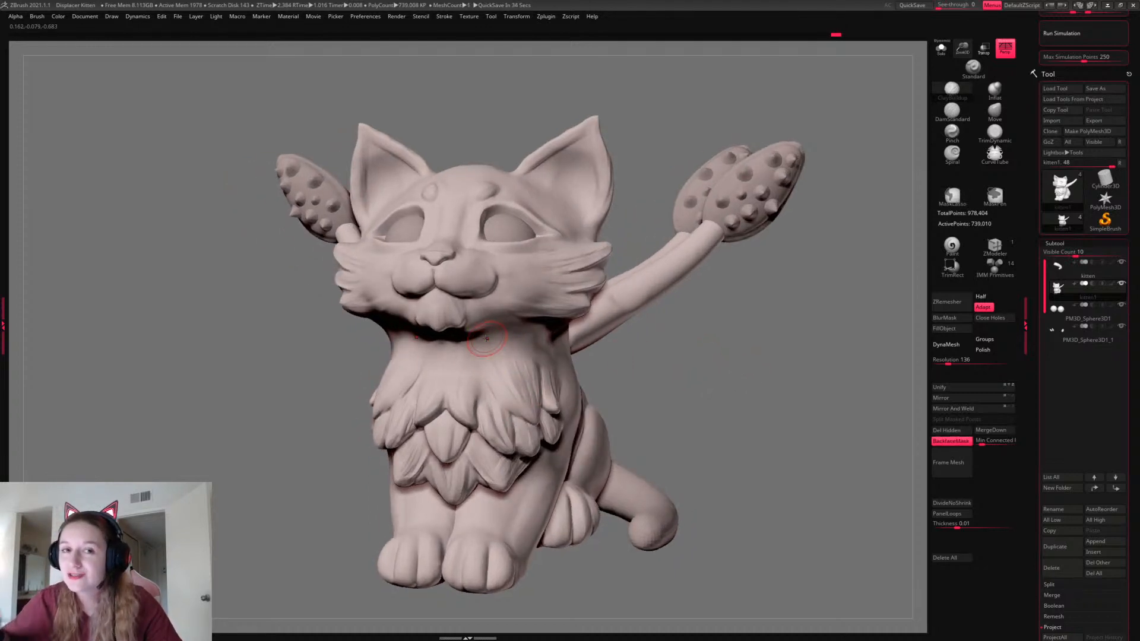
{"action": "left_click_drag", "start_coordinate": [758, 374], "coordinate": [753, 373]}
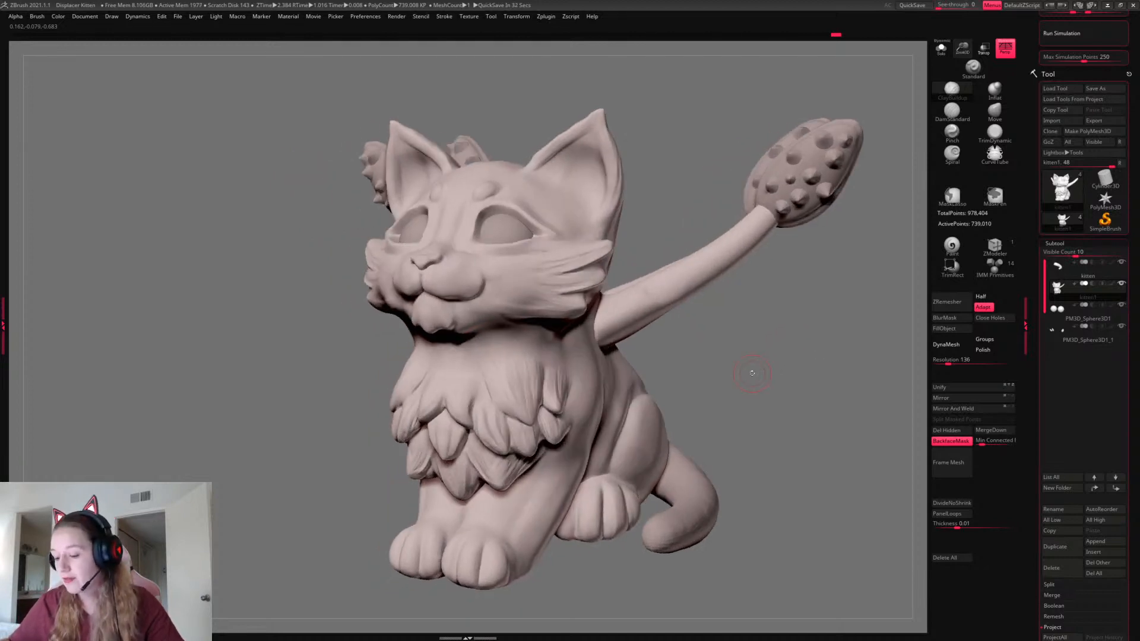
{"action": "right_click", "coordinate": [750, 373]}
{"action": "left_click_drag", "start_coordinate": [799, 334], "coordinate": [743, 338]}
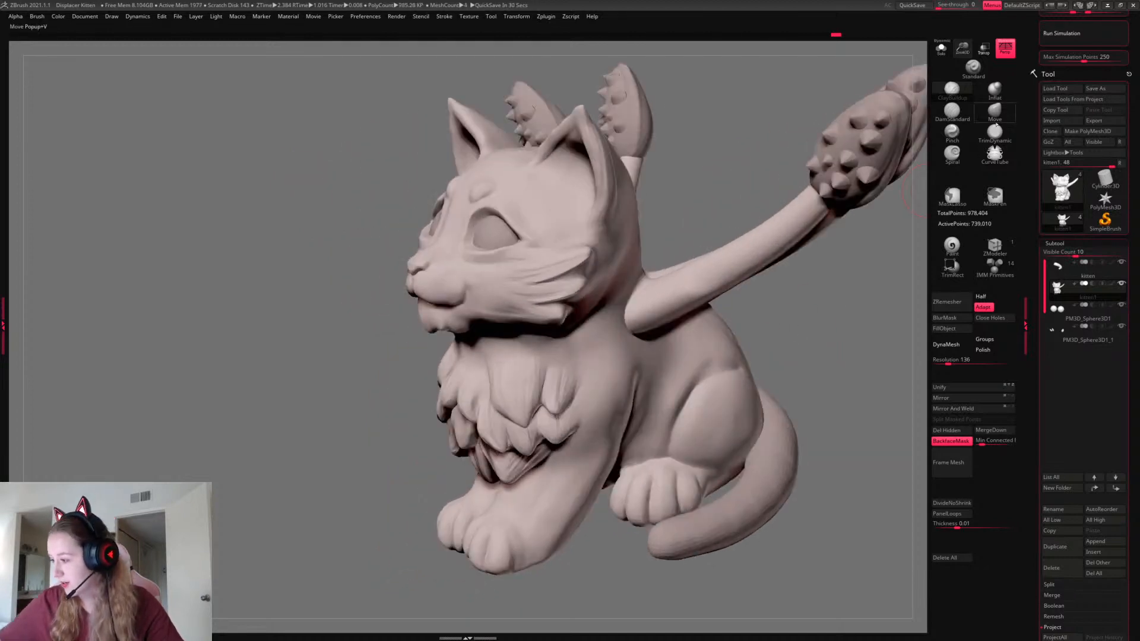
Turn off BackfaceMask for the Move brush and enlarge the brush for adjusting the chest and front leg
{"action": "left_click", "coordinate": [995, 112]}
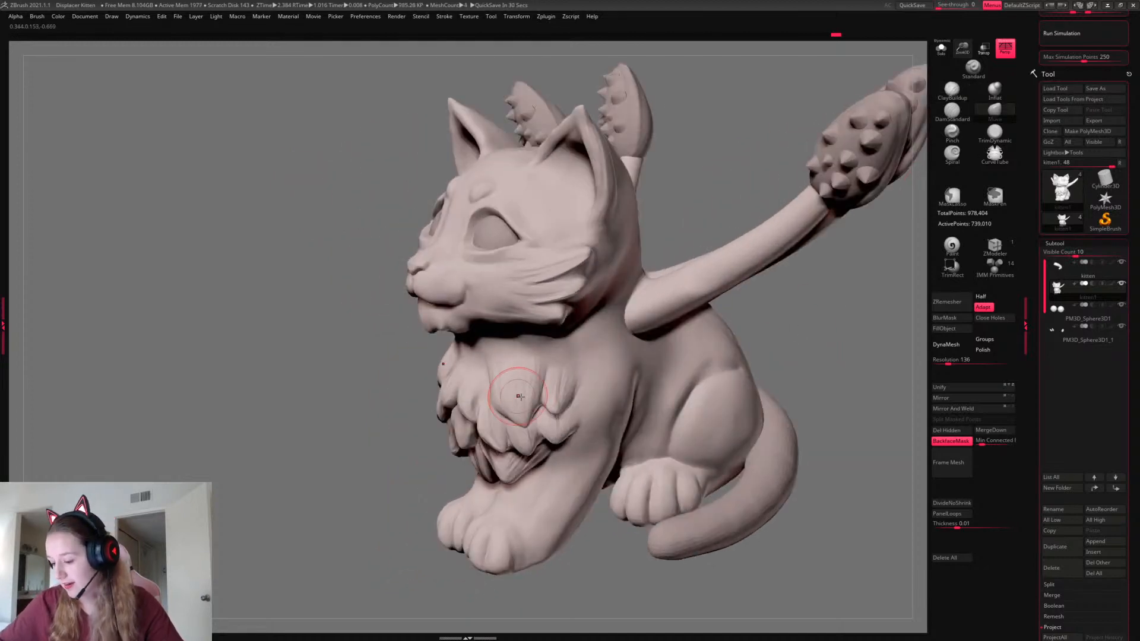
{"action": "left_click", "coordinate": [952, 441]}
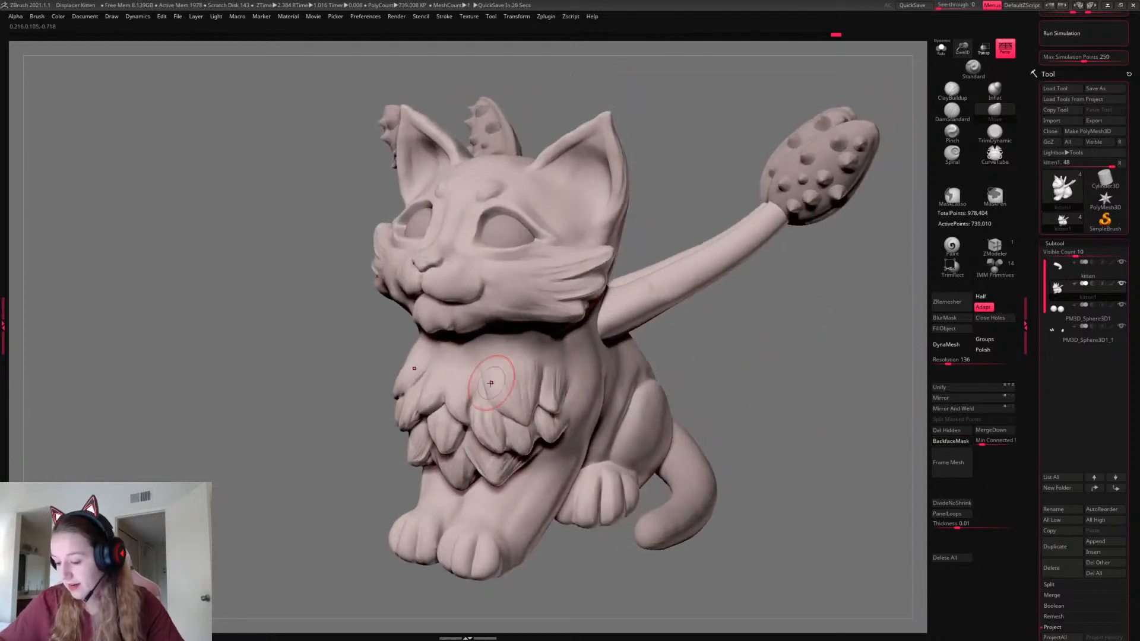
{"action": "left_click_drag", "start_coordinate": [742, 334], "coordinate": [810, 392]}
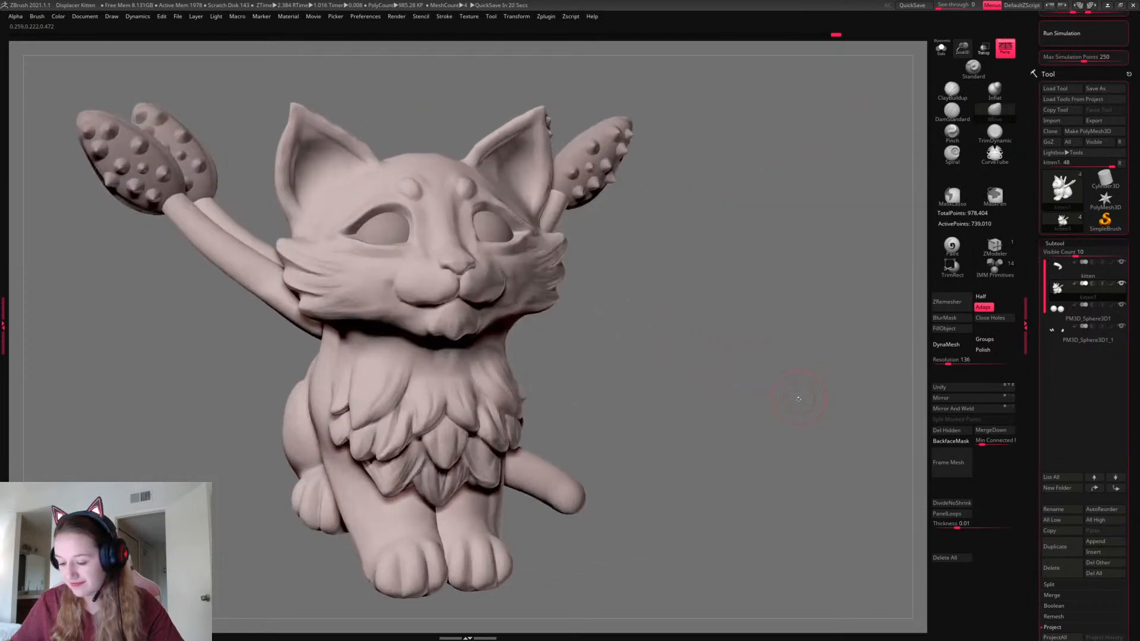
{"action": "key", "text": "space"}
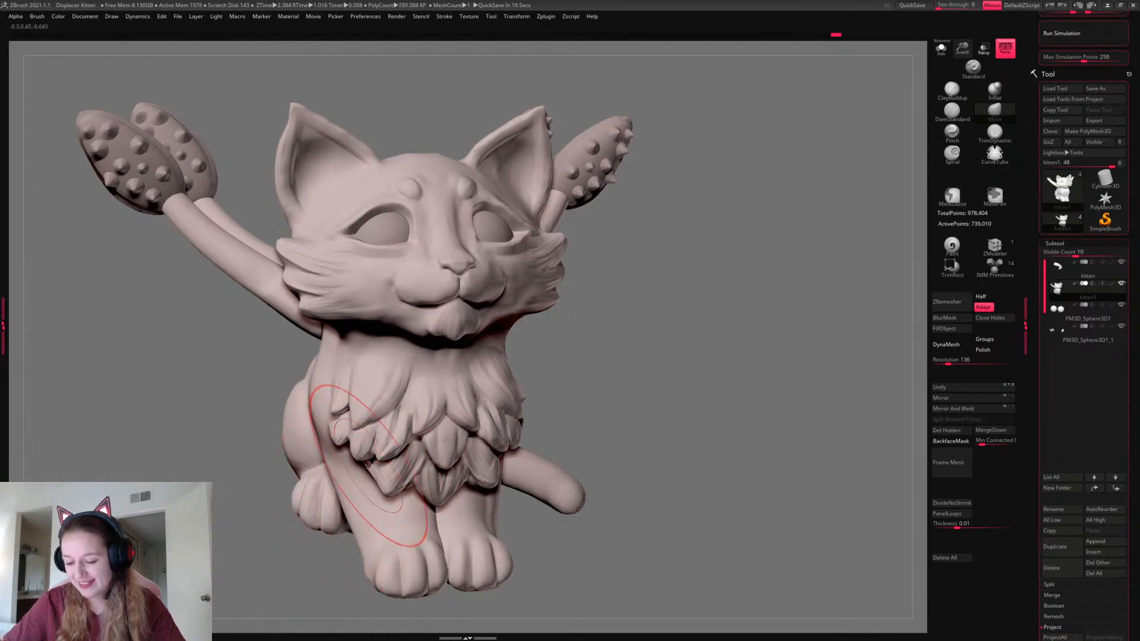
{"action": "key", "text": "space"}
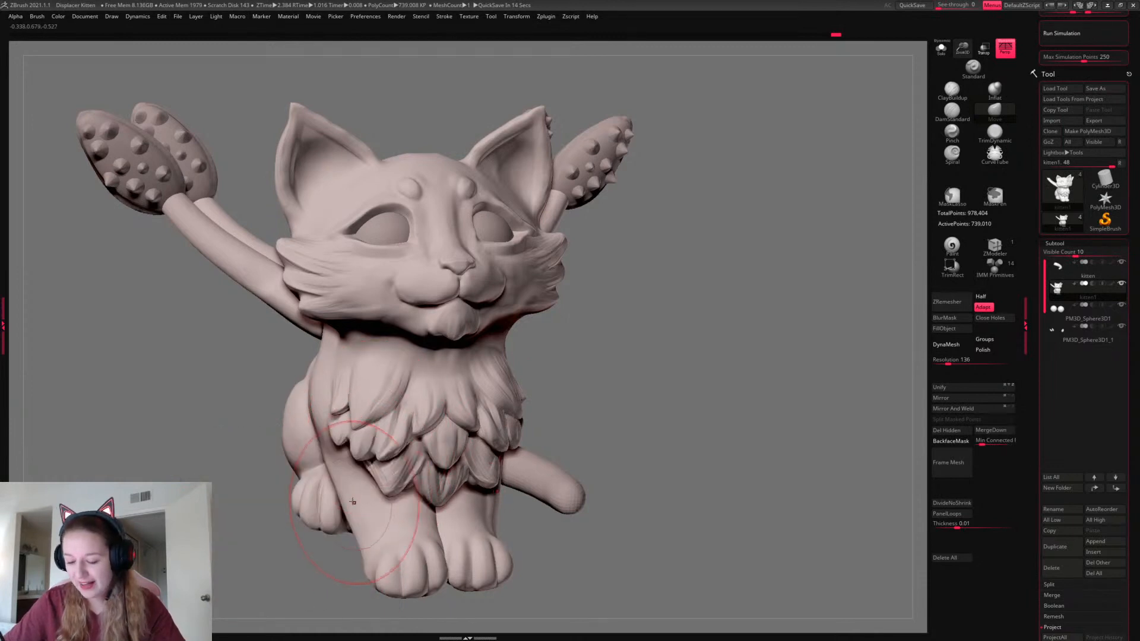
{"action": "mouse_move", "coordinate": [802, 392]}
{"action": "left_mouse_down", "text": "alt"}
{"action": "mouse_move", "coordinate": [776, 405]}
{"action": "mouse_move", "coordinate": [784, 400]}
{"action": "mouse_move", "coordinate": [767, 383]}
{"action": "mouse_move", "coordinate": [742, 427]}
{"action": "mouse_move", "coordinate": [792, 484]}
{"action": "left_mouse_up", "text": "alt"}
Show the painted colours on all subtools to examine the sculpt, reduce the brush size and hide the colours
{"action": "left_click", "coordinate": [1112, 284], "text": "shift"}
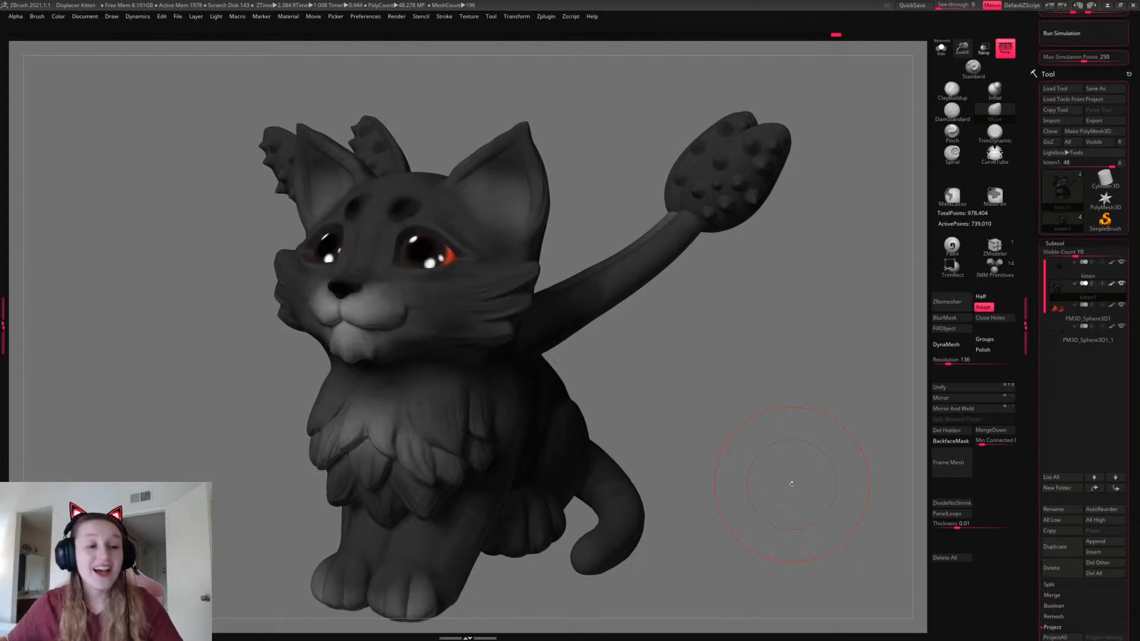
{"action": "key", "text": "space"}
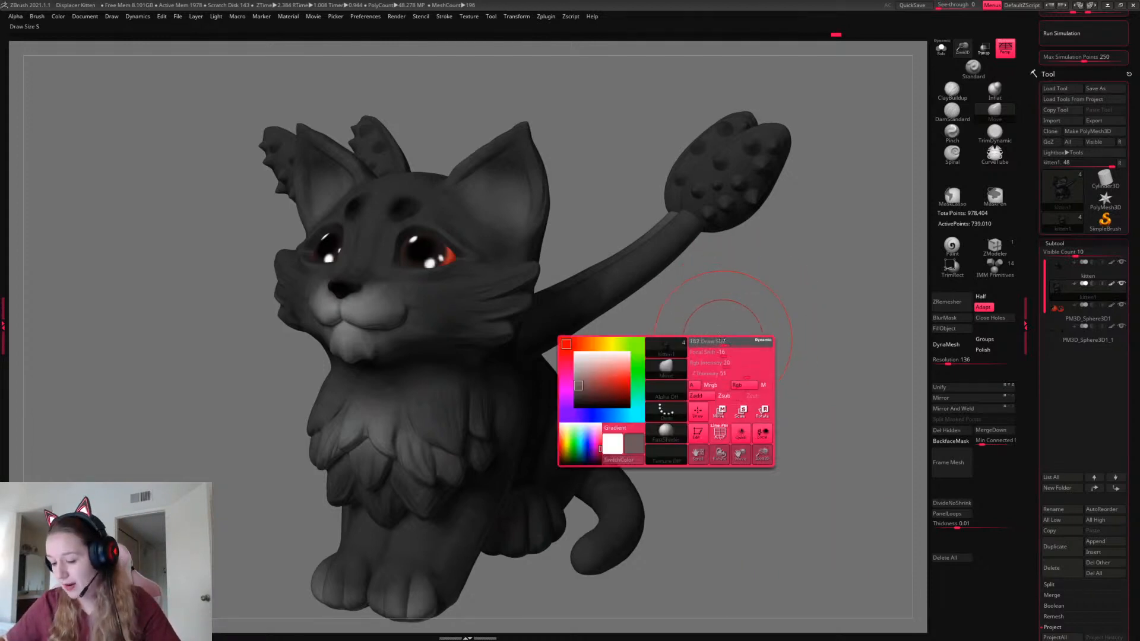
{"action": "left_click_drag", "start_coordinate": [724, 342], "coordinate": [773, 320]}
{"action": "key", "text": "space"}
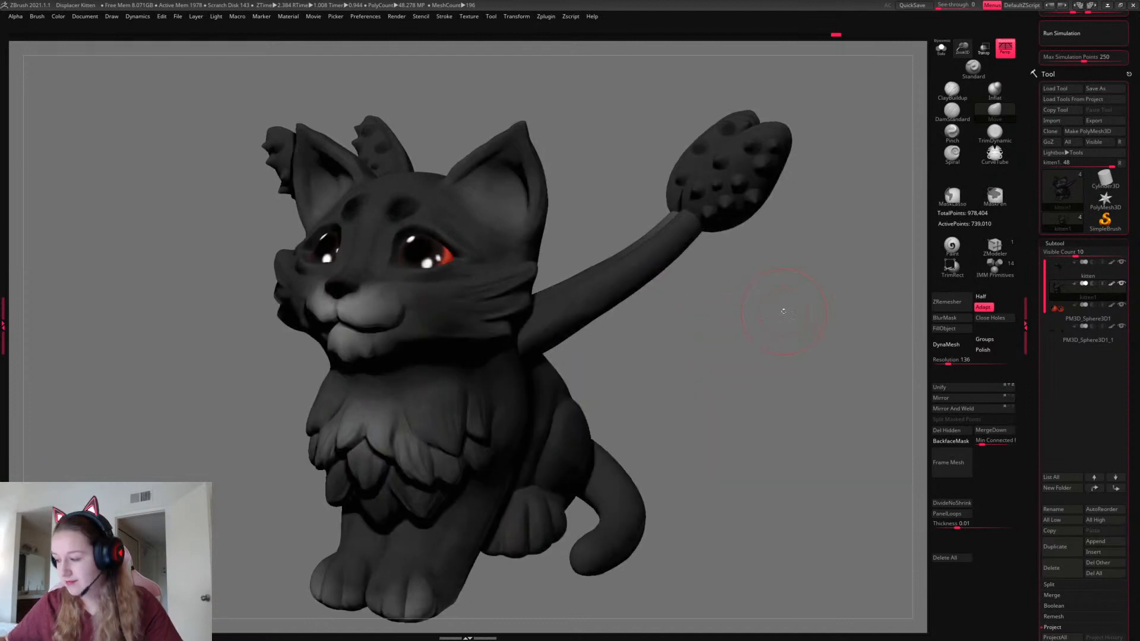
{"action": "left_click", "coordinate": [1113, 326], "text": "shift"}
Build up the strands of the chest fur tufts at the front and towards the shoulder with ClayBuildup
{"action": "key", "text": "space"}
{"action": "mouse_move", "coordinate": [707, 377]}
{"action": "left_mouse_down"}
{"action": "mouse_move", "coordinate": [694, 374]}
{"action": "mouse_move", "coordinate": [756, 361]}
{"action": "left_mouse_up"}
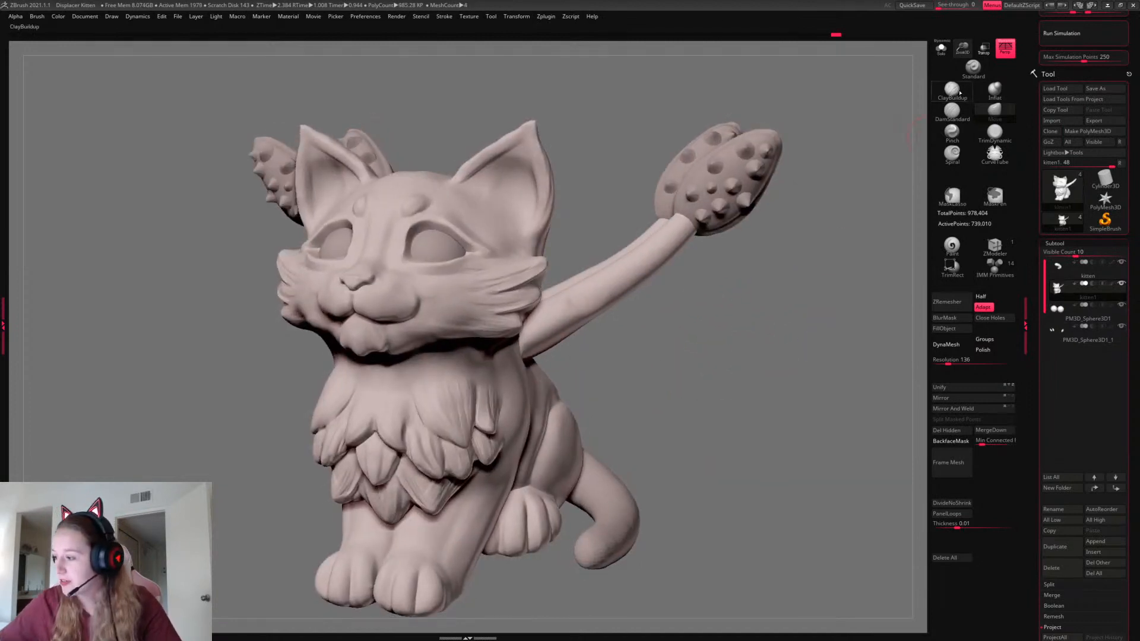
{"action": "left_click", "coordinate": [952, 90]}
{"action": "left_click_drag", "start_coordinate": [696, 332], "coordinate": [734, 324]}
{"action": "left_click_drag", "start_coordinate": [585, 379], "coordinate": [643, 368]}
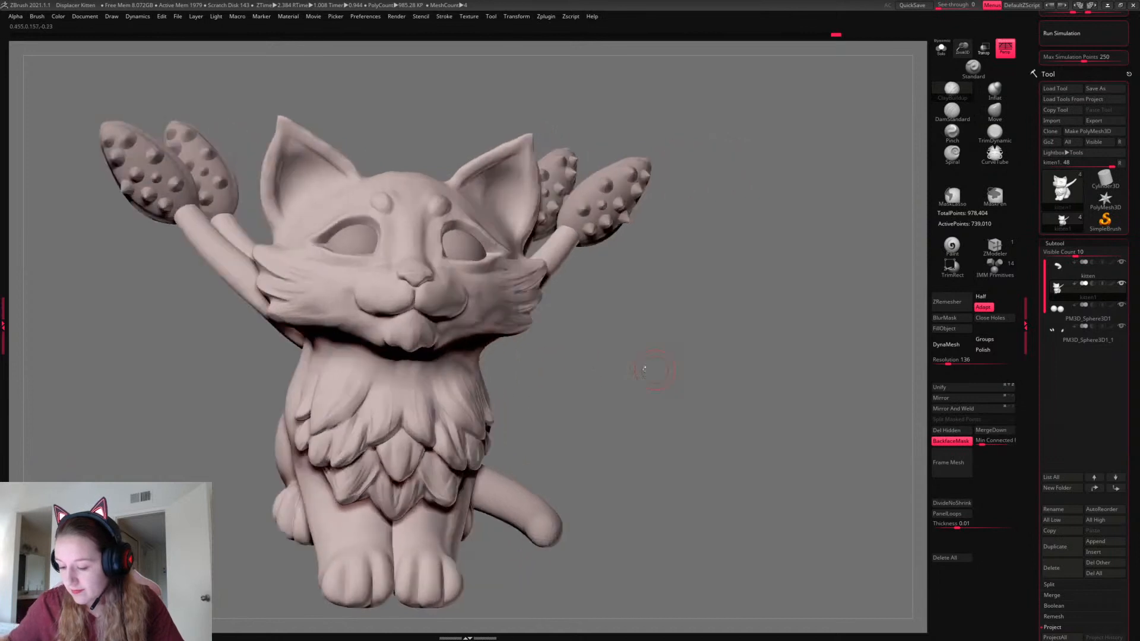
{"action": "mouse_move", "coordinate": [414, 411]}
{"action": "left_mouse_down"}
{"action": "mouse_move", "coordinate": [404, 392]}
{"action": "mouse_move", "coordinate": [433, 434]}
{"action": "mouse_move", "coordinate": [419, 408]}
{"action": "left_mouse_up"}
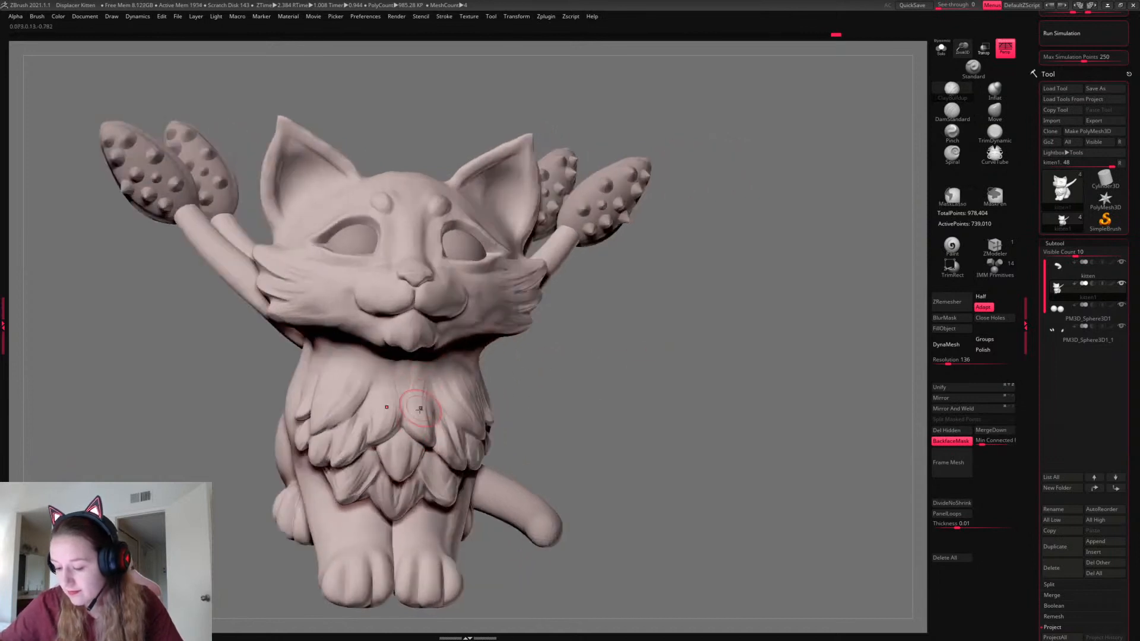
{"action": "left_click_drag", "start_coordinate": [631, 376], "coordinate": [573, 380]}
{"action": "left_click_drag", "start_coordinate": [438, 389], "coordinate": [441, 414]}
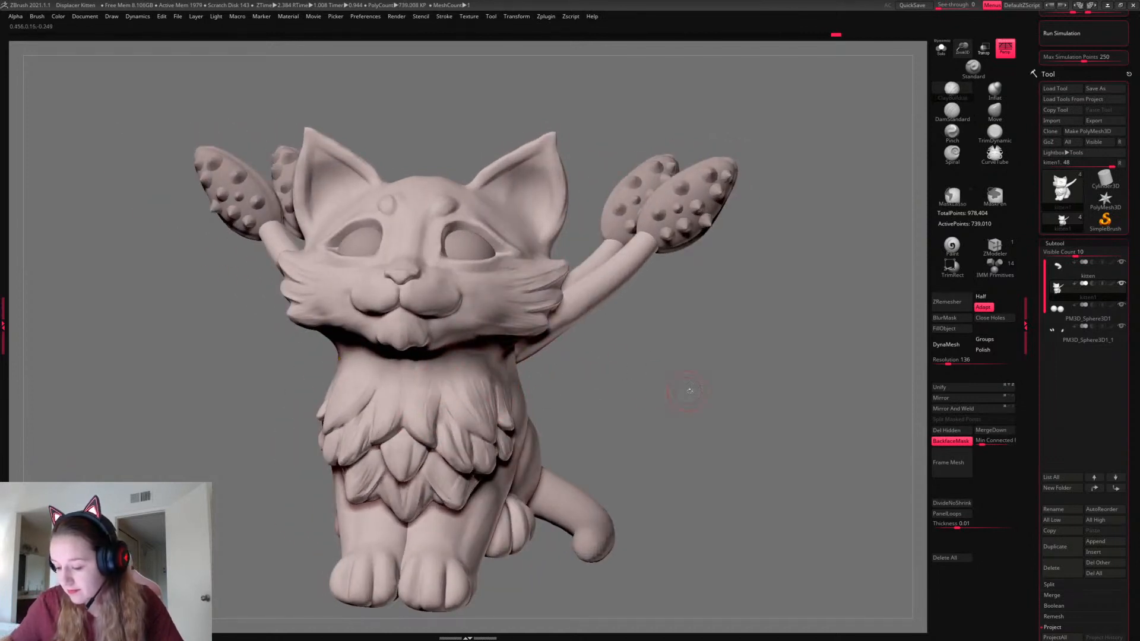
{"action": "left_click_drag", "start_coordinate": [687, 395], "coordinate": [771, 380]}
{"action": "right_click", "coordinate": [725, 423]}
{"action": "left_click_drag", "start_coordinate": [724, 418], "coordinate": [766, 410]}
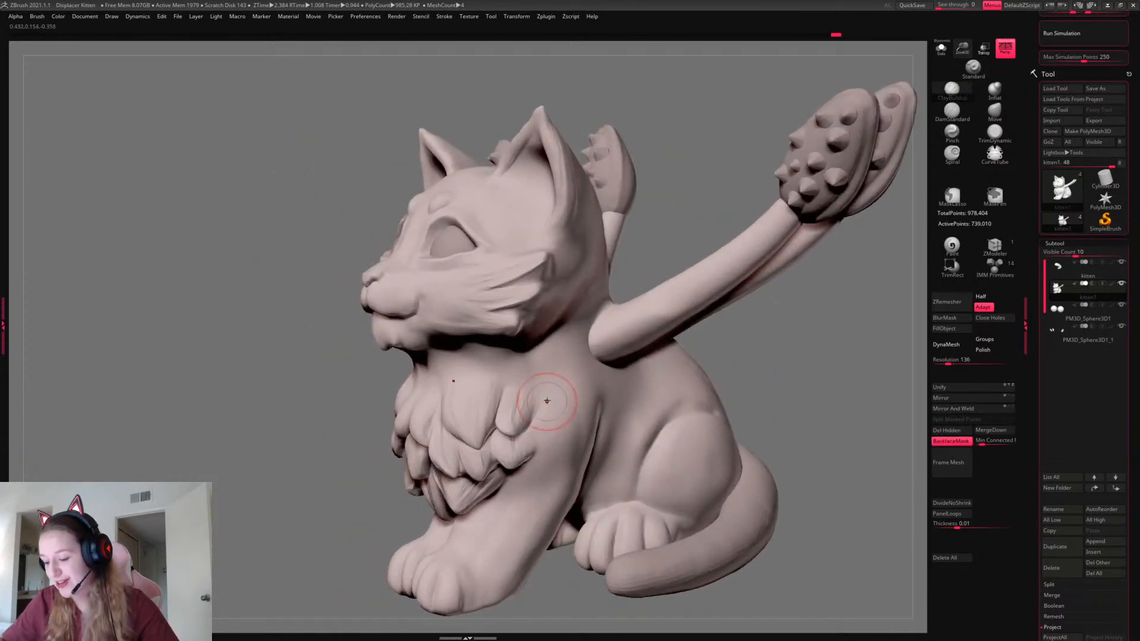
{"action": "left_click_drag", "start_coordinate": [811, 362], "coordinate": [855, 338]}
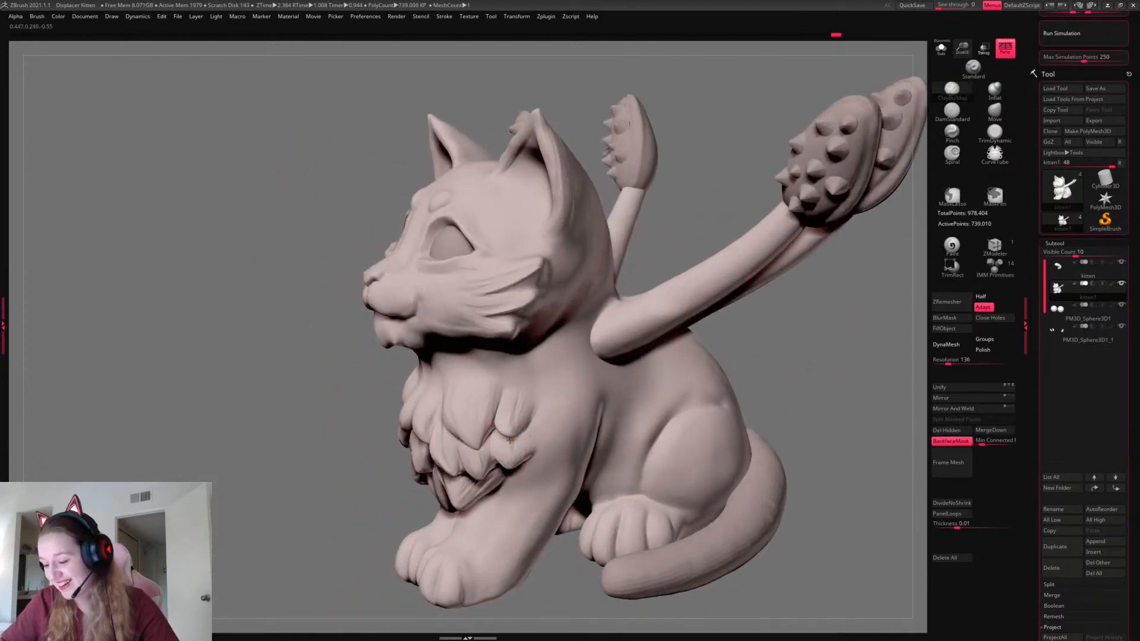
Adjust the chest tufts beside the shoulder with the Move brush and switch to TrimDynamic
{"action": "left_click", "coordinate": [996, 112]}
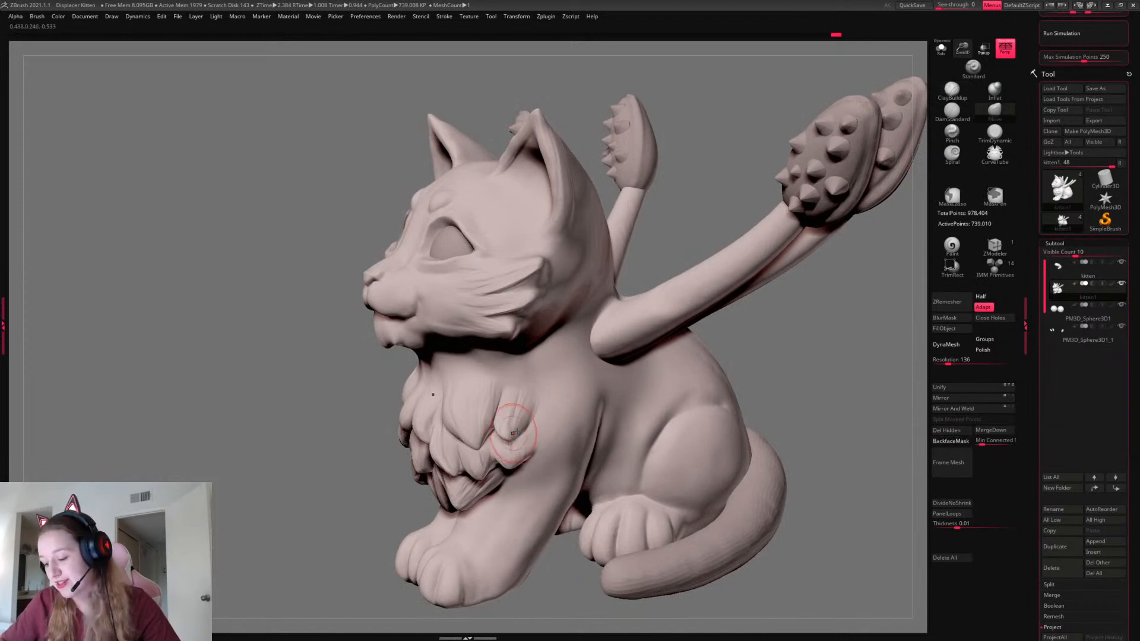
{"action": "mouse_move", "coordinate": [809, 356]}
{"action": "left_mouse_down"}
{"action": "mouse_move", "coordinate": [856, 338]}
{"action": "mouse_move", "coordinate": [853, 387]}
{"action": "mouse_move", "coordinate": [809, 357]}
{"action": "left_mouse_up"}
{"action": "right_click", "coordinate": [802, 356]}
{"action": "left_click", "coordinate": [995, 134]}
{"action": "mouse_move", "coordinate": [873, 446]}
{"action": "left_mouse_down"}
{"action": "mouse_move", "coordinate": [847, 423]}
{"action": "mouse_move", "coordinate": [825, 373]}
{"action": "left_mouse_up"}
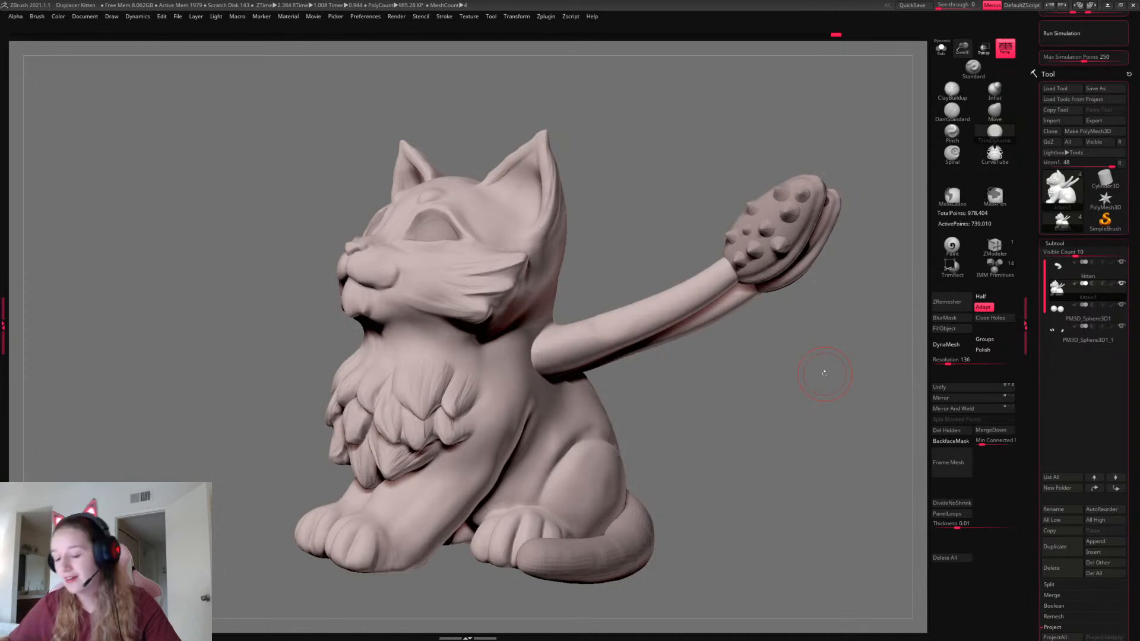
{"action": "mouse_move", "coordinate": [824, 372]}
{"action": "left_mouse_down"}
{"action": "mouse_move", "coordinate": [769, 433]}
{"action": "mouse_move", "coordinate": [771, 415]}
{"action": "mouse_move", "coordinate": [768, 438]}
{"action": "mouse_move", "coordinate": [788, 387]}
{"action": "mouse_move", "coordinate": [763, 397]}
{"action": "mouse_move", "coordinate": [723, 387]}
{"action": "mouse_move", "coordinate": [739, 369]}
{"action": "mouse_move", "coordinate": [683, 369]}
{"action": "left_mouse_up"}
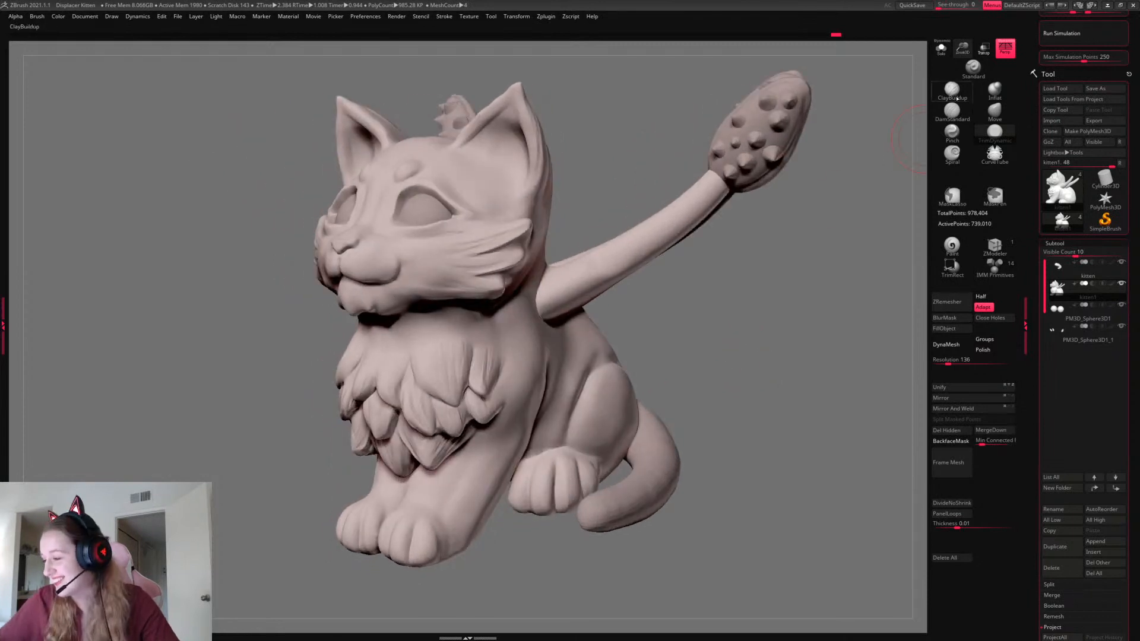
Try ClayBuildup at a different brush size on the kitten's body and undo the last stroke
{"action": "key", "text": "b"}
{"action": "key", "text": "c"}
{"action": "key", "text": "b"}
{"action": "key", "text": "space"}
{"action": "mouse_move", "coordinate": [790, 328]}
{"action": "left_mouse_down"}
{"action": "mouse_move", "coordinate": [721, 329]}
{"action": "mouse_move", "coordinate": [665, 351]}
{"action": "left_mouse_up"}
{"action": "key", "text": "space"}
{"action": "key", "text": "ctrl+z"}
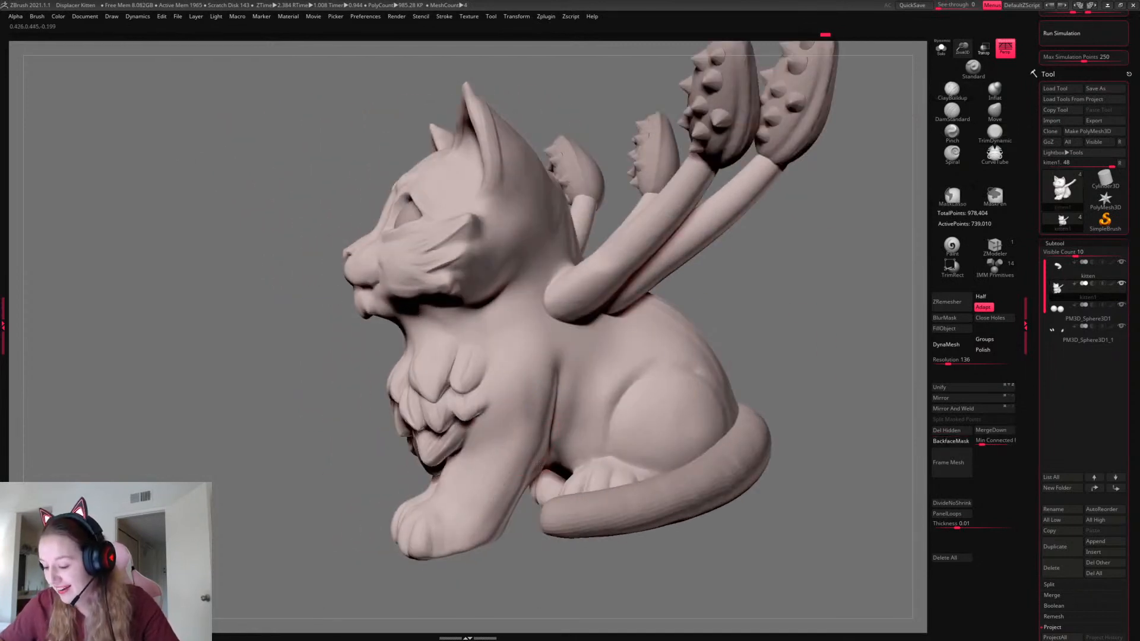
Reshape the belly edge between the front and hind legs with a resized Move brush and smooth it
{"action": "left_click_drag", "start_coordinate": [804, 351], "coordinate": [825, 339]}
{"action": "left_click", "coordinate": [994, 113]}
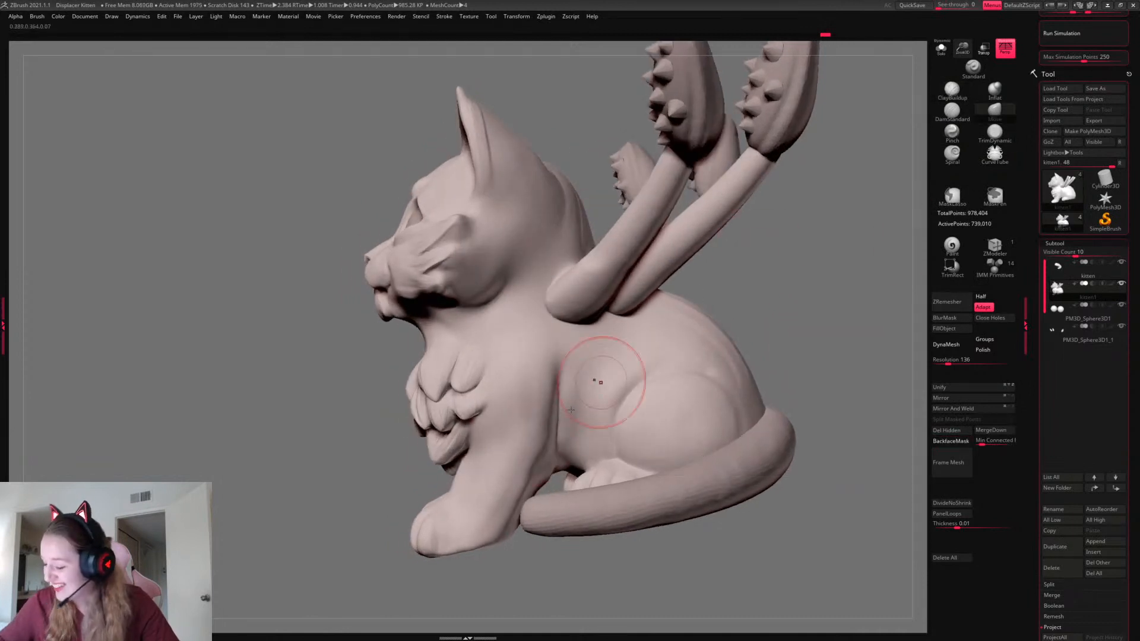
{"action": "key", "text": "space"}
{"action": "left_click_drag", "start_coordinate": [557, 474], "coordinate": [552, 467]}
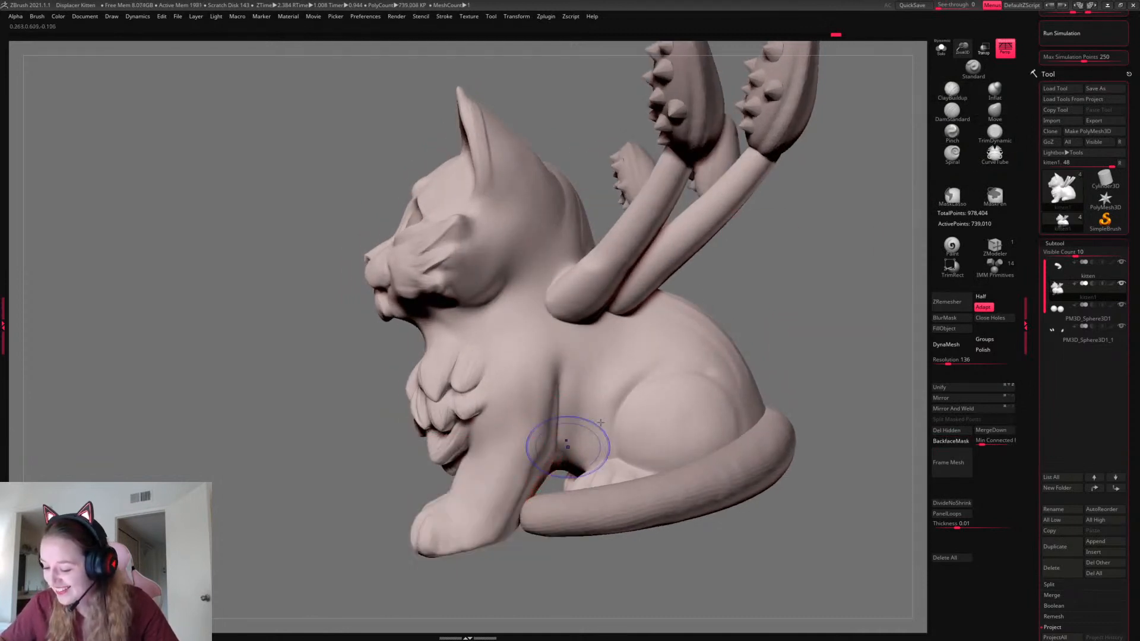
{"action": "mouse_move", "coordinate": [798, 349]}
{"action": "left_mouse_down"}
{"action": "mouse_move", "coordinate": [833, 333]}
{"action": "mouse_move", "coordinate": [789, 356]}
{"action": "left_mouse_up"}
{"action": "left_click_drag", "start_coordinate": [564, 454], "coordinate": [527, 489], "text": "shift"}
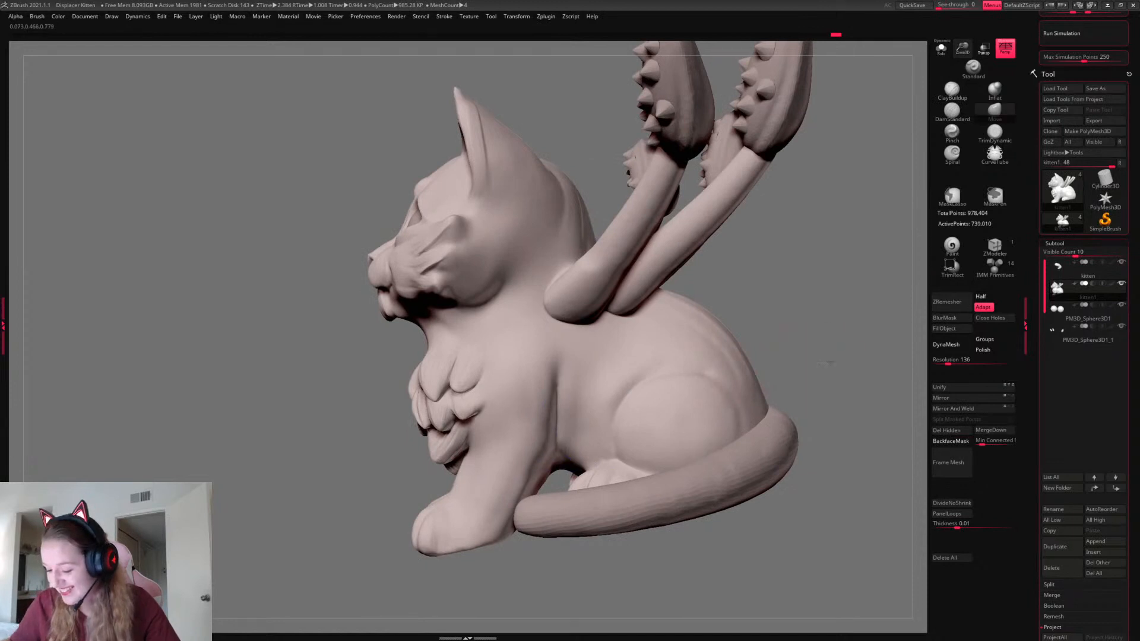
Examine the kitten with the painted colours shown, toggling the eyes' paint off and on, and hide the colours
{"action": "mouse_move", "coordinate": [799, 356]}
{"action": "left_mouse_down"}
{"action": "mouse_move", "coordinate": [820, 372]}
{"action": "mouse_move", "coordinate": [804, 394]}
{"action": "mouse_move", "coordinate": [814, 405]}
{"action": "mouse_move", "coordinate": [789, 403]}
{"action": "left_mouse_up"}
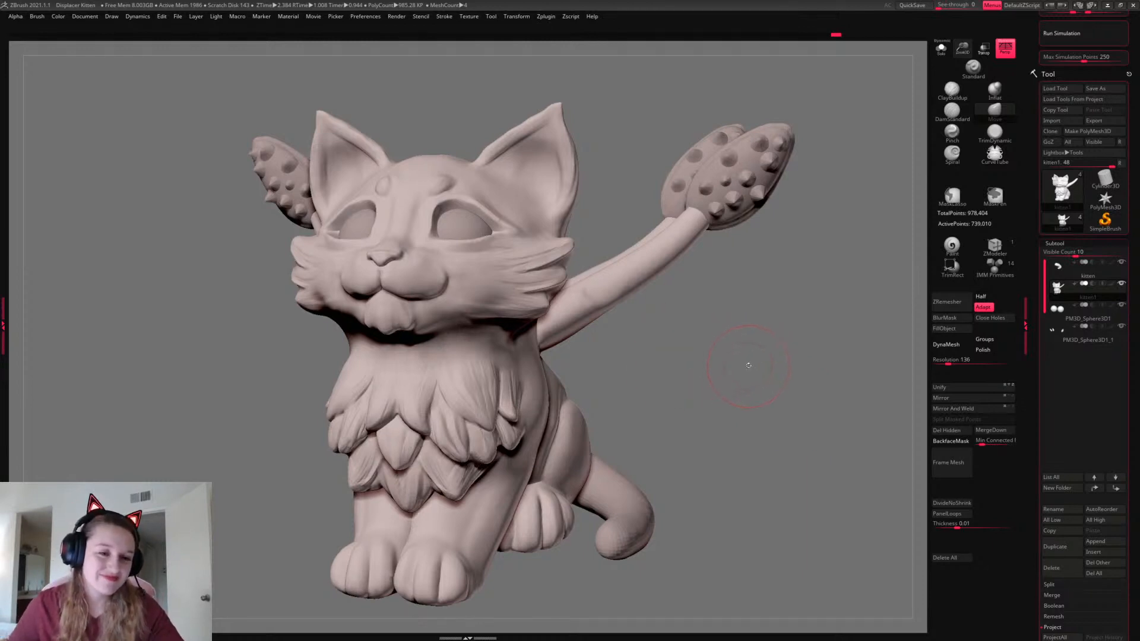
{"action": "left_click_drag", "start_coordinate": [757, 365], "coordinate": [746, 335]}
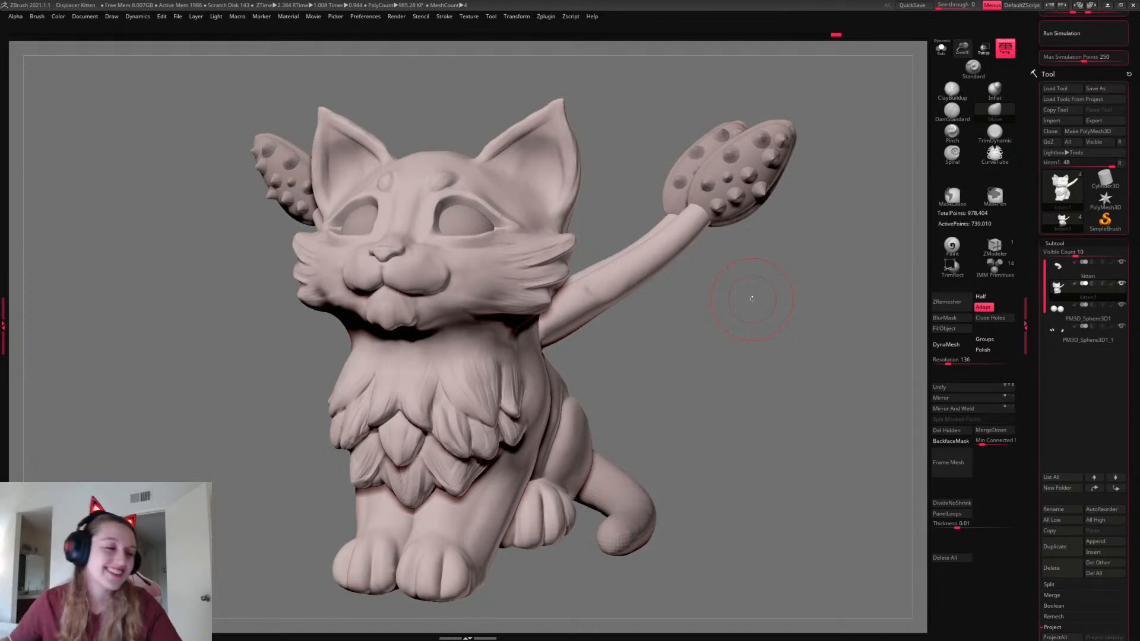
{"action": "right_click", "coordinate": [701, 348]}
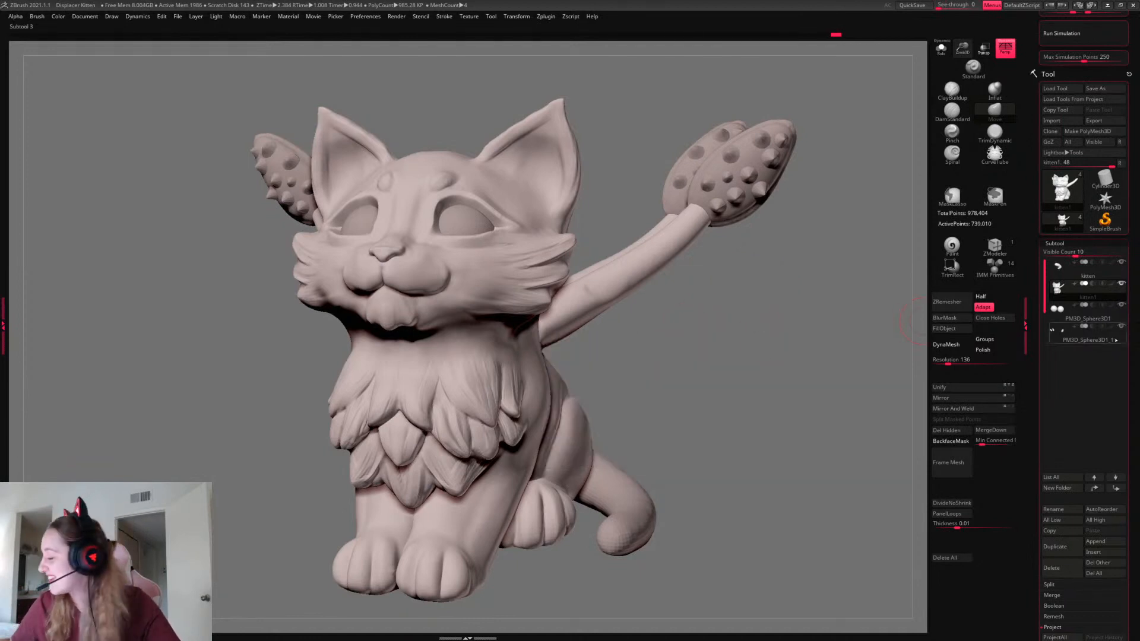
{"action": "left_click", "coordinate": [1113, 328], "text": "shift"}
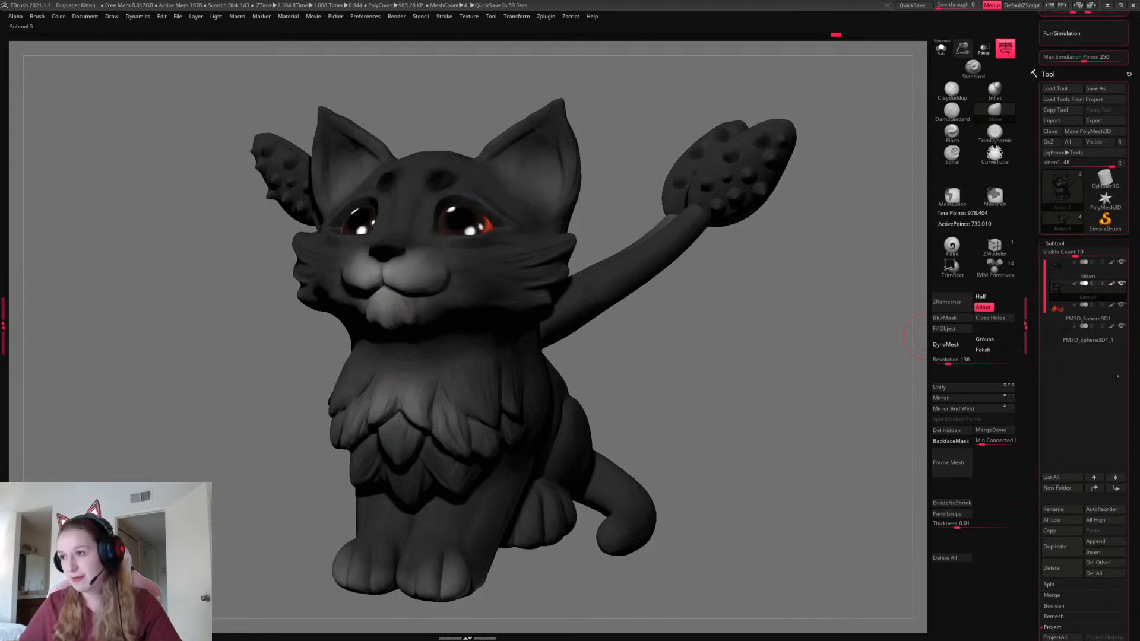
{"action": "left_click", "coordinate": [1114, 306]}
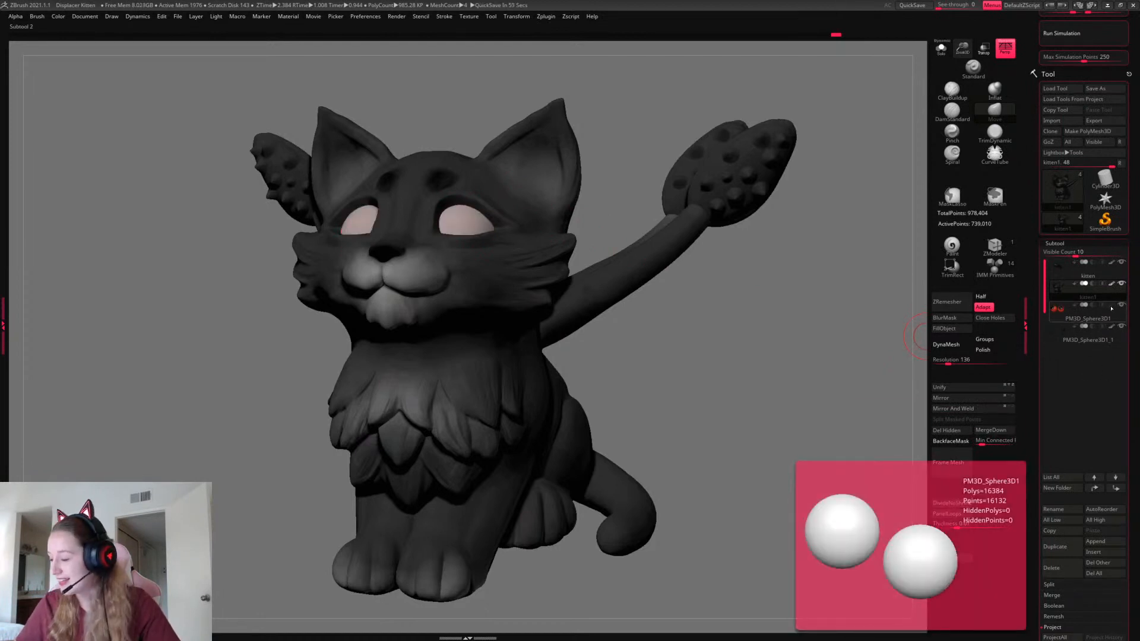
{"action": "left_click", "coordinate": [1113, 306]}
{"action": "right_click", "coordinate": [659, 430]}
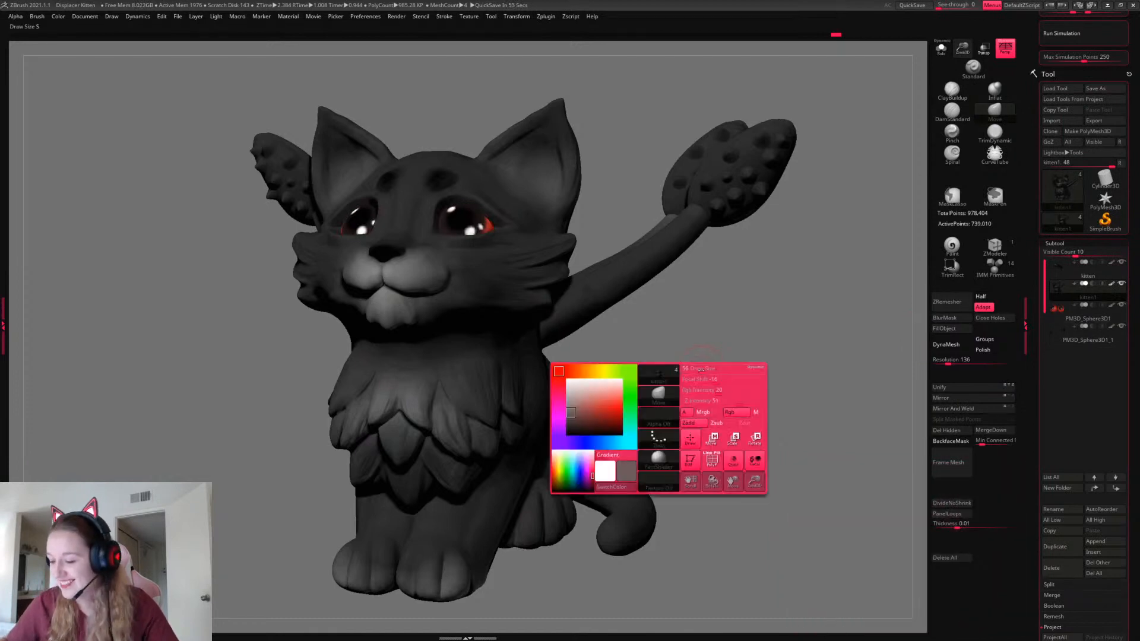
{"action": "left_click_drag", "start_coordinate": [659, 431], "coordinate": [745, 384]}
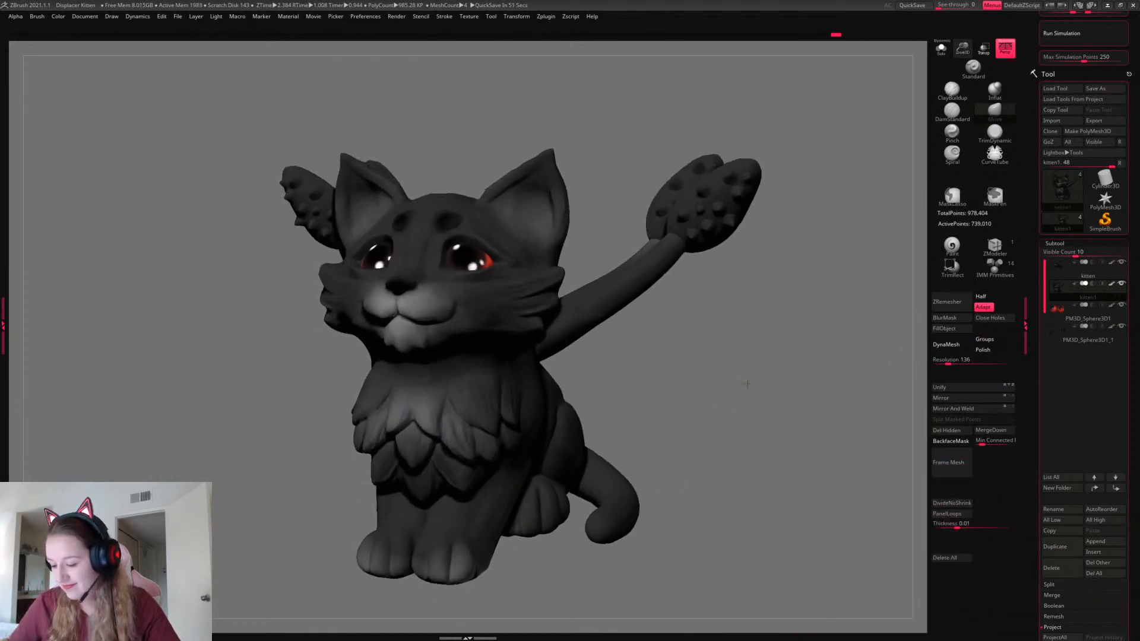
{"action": "left_click", "coordinate": [1112, 327], "text": "shift"}
Make the tail the active subtool and subdivide its geometry to subdivision level 3
{"action": "left_click_drag", "start_coordinate": [639, 375], "coordinate": [804, 415]}
{"action": "left_click", "coordinate": [648, 491], "text": "alt"}
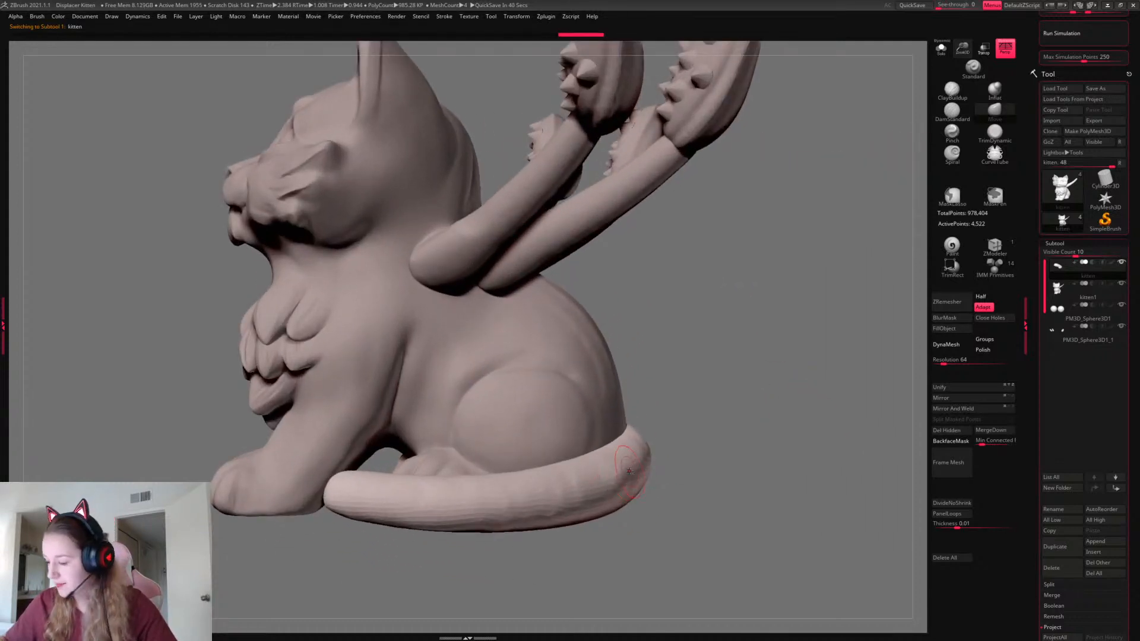
{"action": "left_click", "coordinate": [1059, 254]}
{"action": "key", "text": "d"}
{"action": "key", "text": "d"}
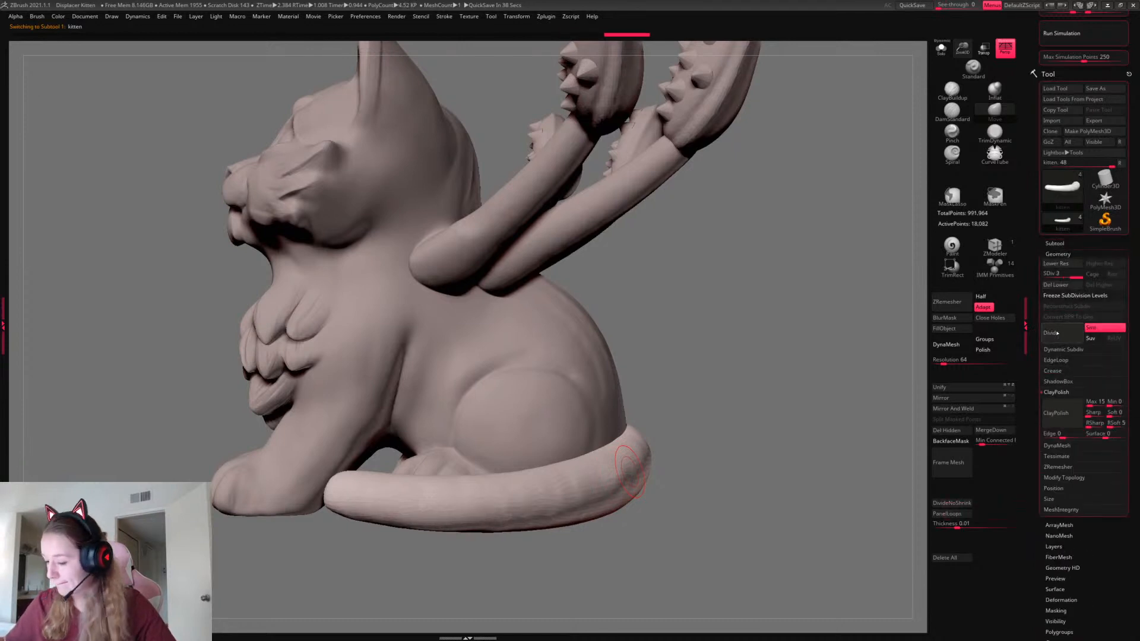
Delete the tail's lower subdivision levels and remesh it with DynaMesh at resolution 296
{"action": "left_click", "coordinate": [1066, 285]}
{"action": "left_click", "coordinate": [955, 362]}
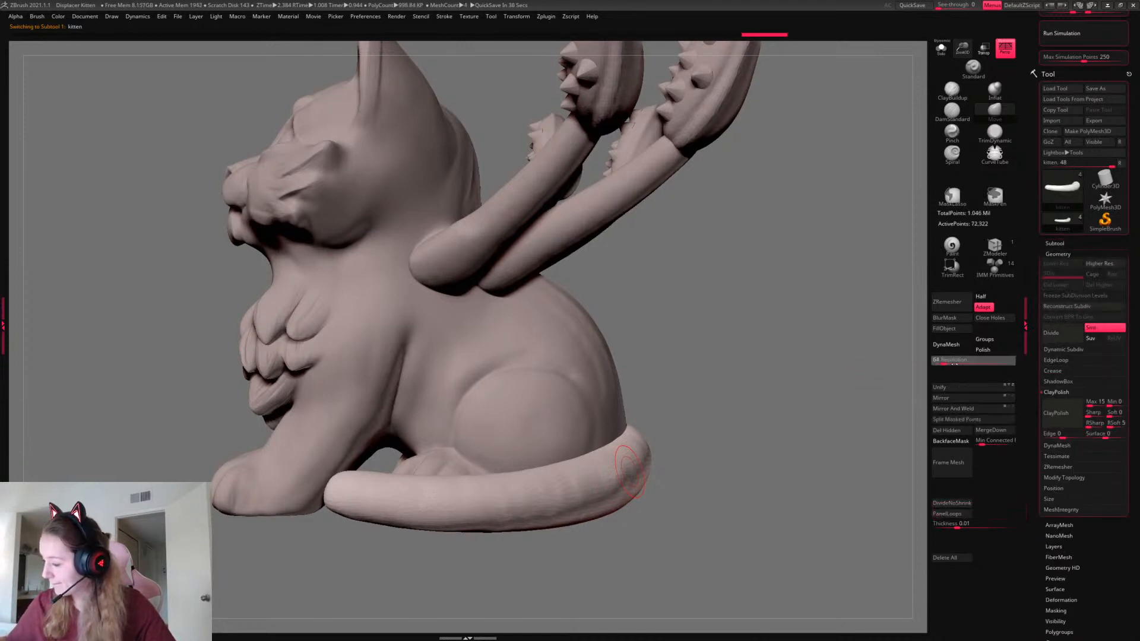
{"action": "left_click", "coordinate": [953, 345]}
{"action": "key", "text": "space"}
{"action": "mouse_move", "coordinate": [736, 414]}
{"action": "left_mouse_down"}
{"action": "mouse_move", "coordinate": [870, 389]}
{"action": "mouse_move", "coordinate": [728, 414]}
{"action": "left_mouse_up"}
Make the kitten's body the active subtool and bring its flank into side view
{"action": "left_click", "coordinate": [525, 321], "text": "alt"}
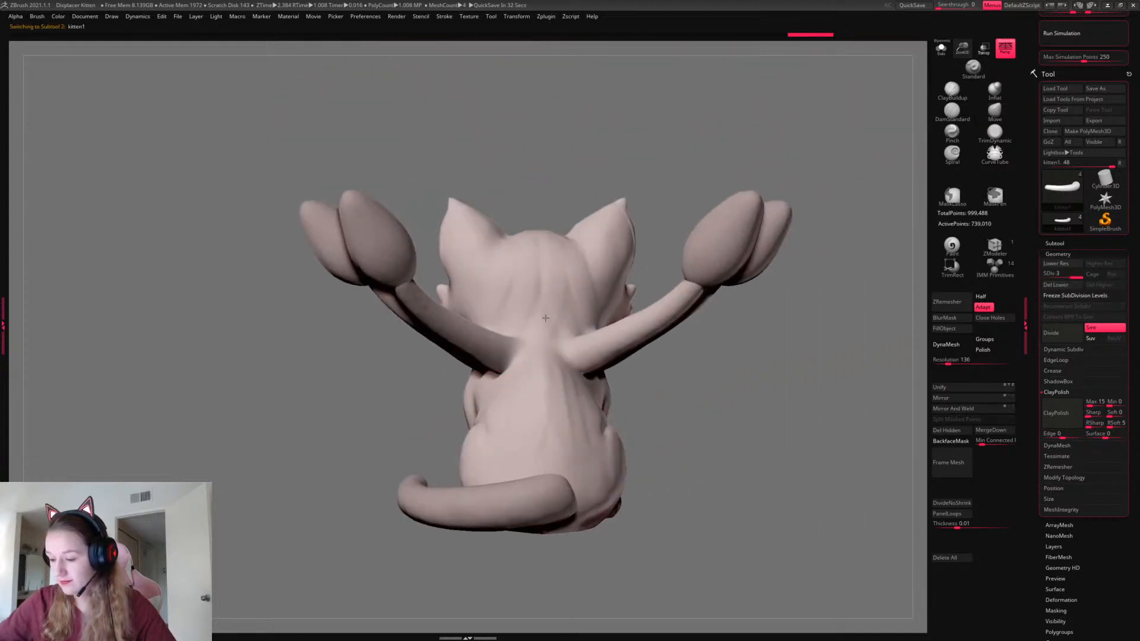
{"action": "key", "text": "space"}
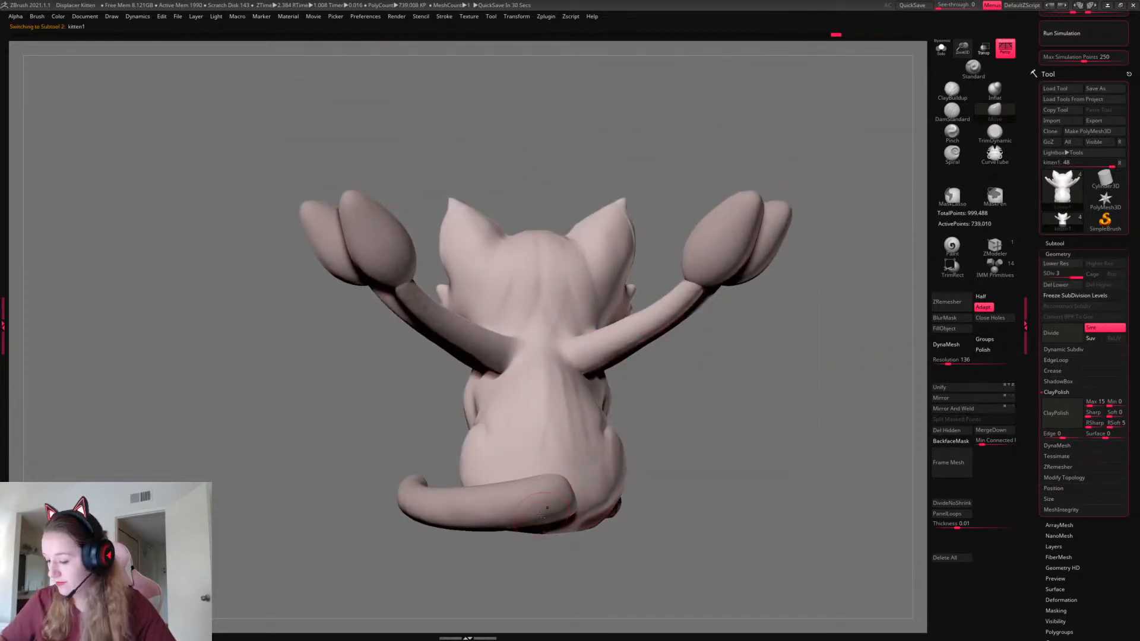
{"action": "left_click", "coordinate": [544, 500], "text": "alt"}
{"action": "left_click", "coordinate": [952, 92]}
{"action": "left_click", "coordinate": [953, 113]}
{"action": "mouse_move", "coordinate": [688, 386]}
{"action": "left_mouse_down"}
{"action": "mouse_move", "coordinate": [811, 389]}
{"action": "mouse_move", "coordinate": [847, 432]}
{"action": "mouse_move", "coordinate": [925, 445]}
{"action": "left_mouse_up"}
{"action": "left_click", "coordinate": [502, 410], "text": "alt"}
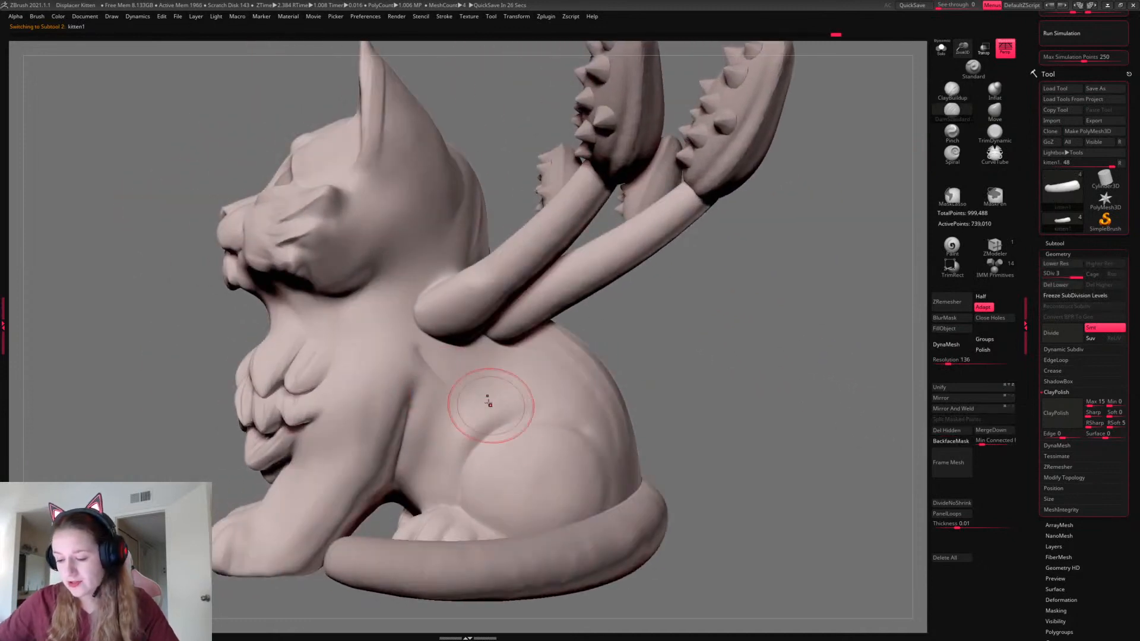
Try ClayBuildup strokes on the flank between the shoulder and the hind leg, undoing each attempt
{"action": "key", "text": "ctrl+z"}
{"action": "left_click", "coordinate": [953, 93]}
{"action": "mouse_move", "coordinate": [471, 399]}
{"action": "left_mouse_down"}
{"action": "mouse_move", "coordinate": [453, 389]}
{"action": "mouse_move", "coordinate": [438, 351]}
{"action": "left_mouse_up"}
{"action": "key", "text": "ctrl+z"}
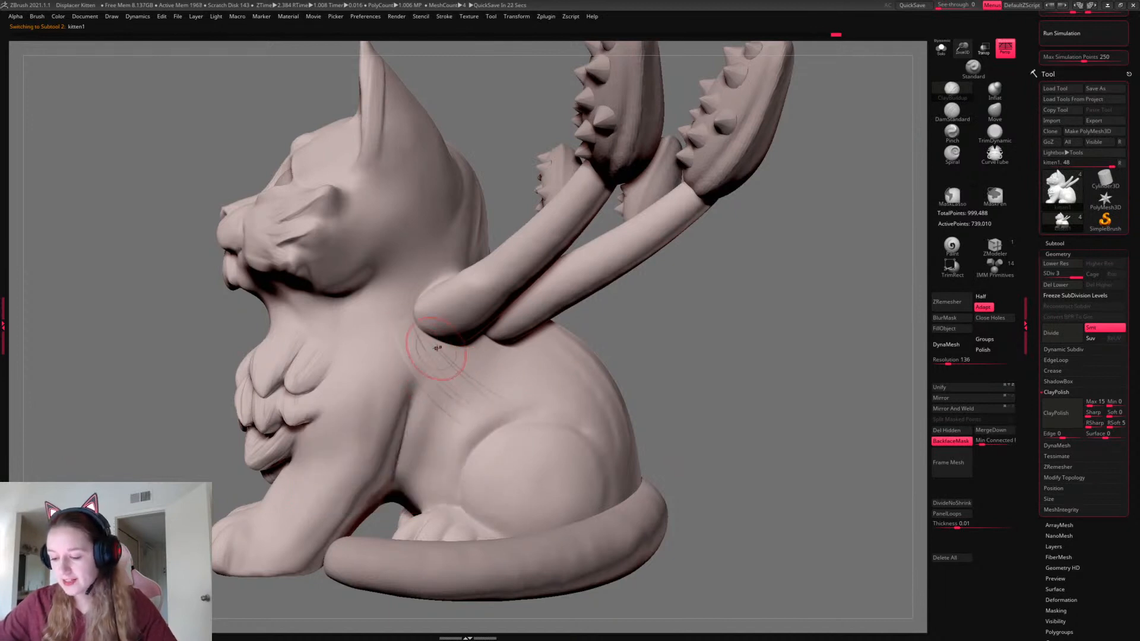
{"action": "key", "text": "ctrl+z"}
{"action": "left_click_drag", "start_coordinate": [462, 411], "coordinate": [419, 342]}
{"action": "key", "text": "ctrl+z"}
Build up the shoulder and the outside of the front leg with long ClayBuildup strokes down to the paw
{"action": "left_click_drag", "start_coordinate": [663, 336], "coordinate": [749, 356]}
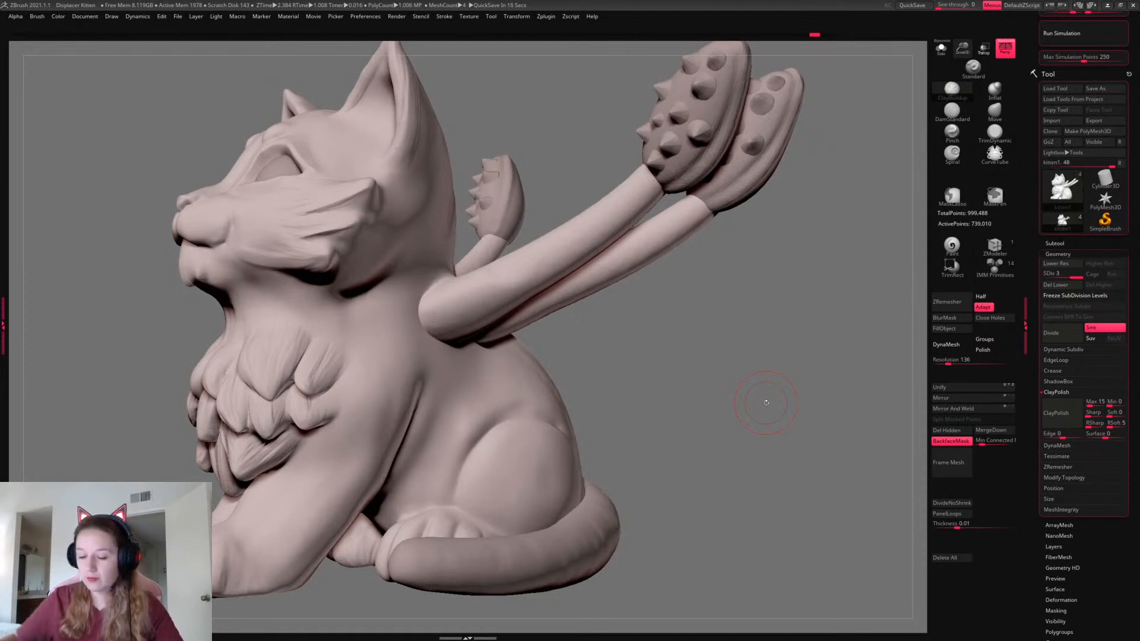
{"action": "mouse_move", "coordinate": [766, 402]}
{"action": "left_mouse_down"}
{"action": "mouse_move", "coordinate": [657, 346]}
{"action": "mouse_move", "coordinate": [809, 364]}
{"action": "mouse_move", "coordinate": [588, 354]}
{"action": "left_mouse_up"}
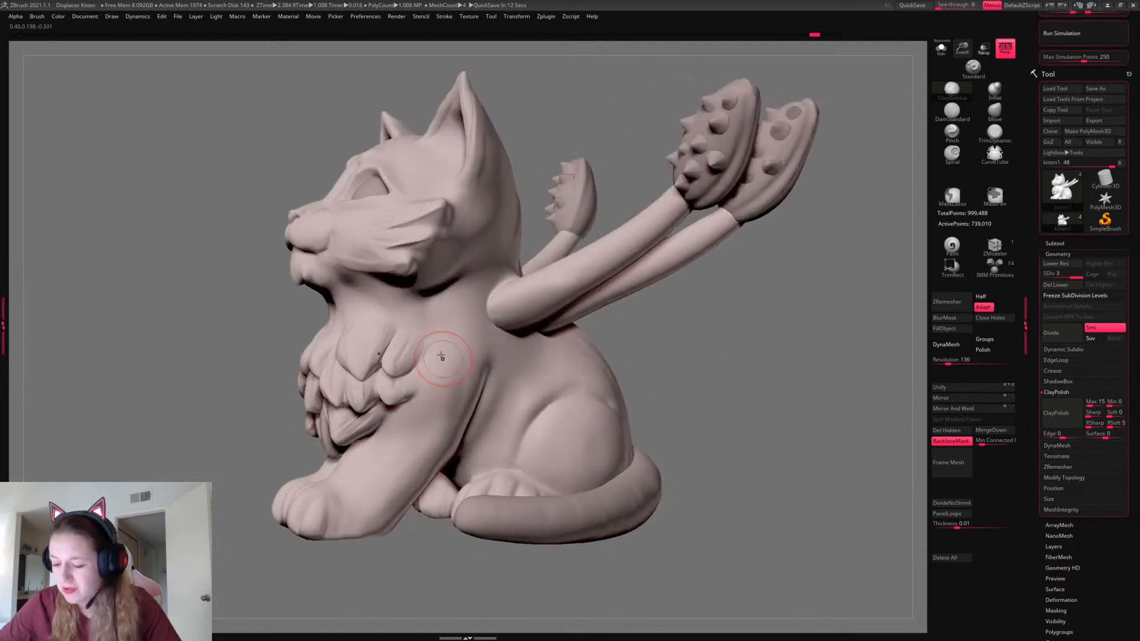
{"action": "left_click_drag", "start_coordinate": [456, 356], "coordinate": [446, 407]}
{"action": "left_click_drag", "start_coordinate": [739, 323], "coordinate": [687, 318]}
{"action": "mouse_move", "coordinate": [438, 403]}
{"action": "left_mouse_down"}
{"action": "mouse_move", "coordinate": [411, 447]}
{"action": "mouse_move", "coordinate": [420, 477]}
{"action": "mouse_move", "coordinate": [389, 509]}
{"action": "left_mouse_up"}
{"action": "left_click_drag", "start_coordinate": [741, 341], "coordinate": [787, 345]}
{"action": "left_click_drag", "start_coordinate": [415, 450], "coordinate": [383, 511]}
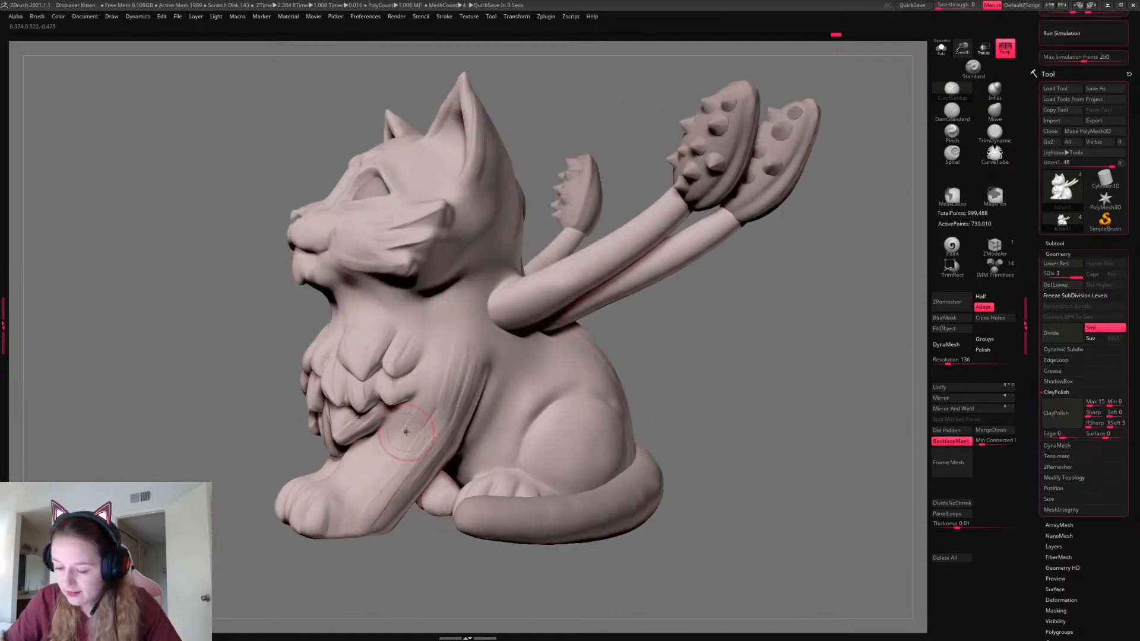
{"action": "left_click_drag", "start_coordinate": [407, 432], "coordinate": [380, 467]}
Add more ClayBuildup volume along the back of the upper front leg and smooth the leg and paw
{"action": "left_click_drag", "start_coordinate": [653, 339], "coordinate": [787, 352]}
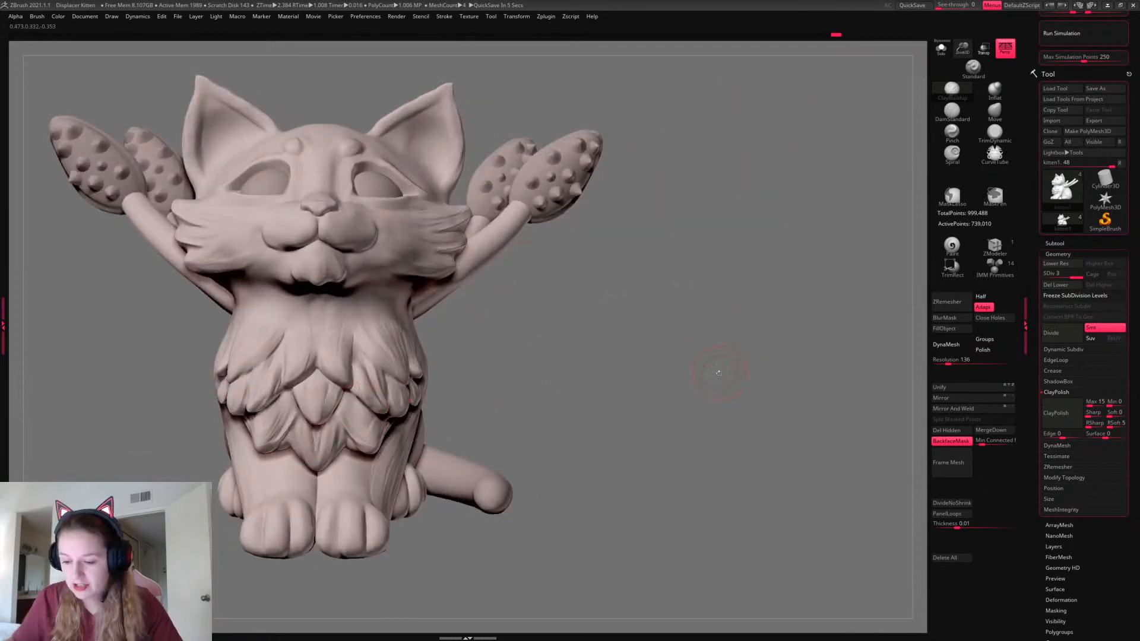
{"action": "left_click_drag", "start_coordinate": [719, 373], "coordinate": [588, 364]}
{"action": "left_click_drag", "start_coordinate": [464, 354], "coordinate": [435, 453]}
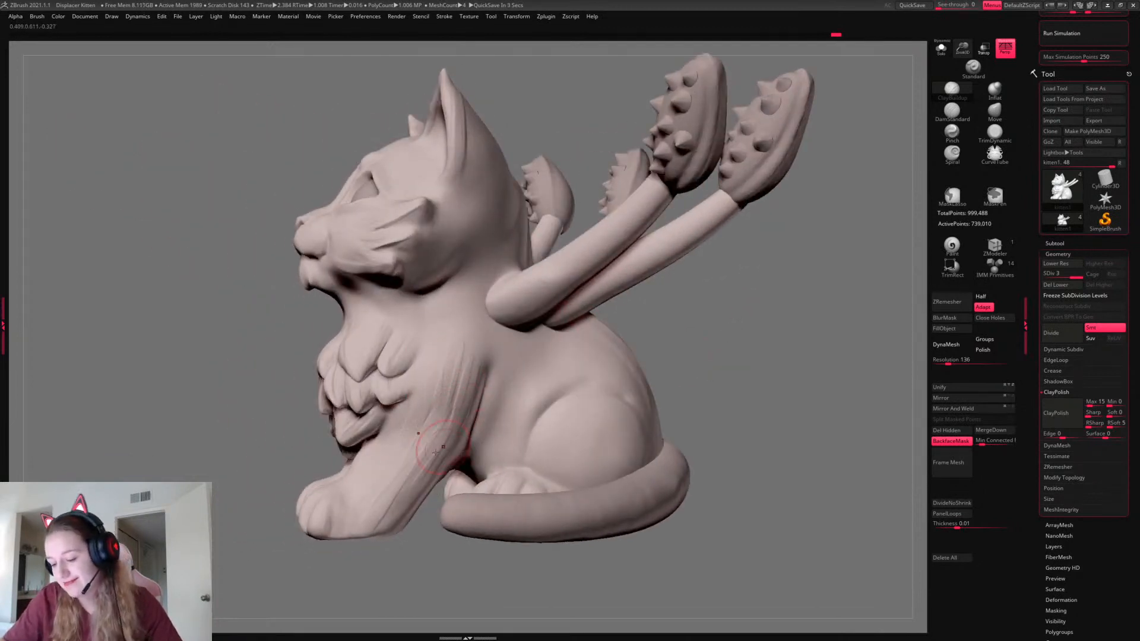
{"action": "key", "text": "shift"}
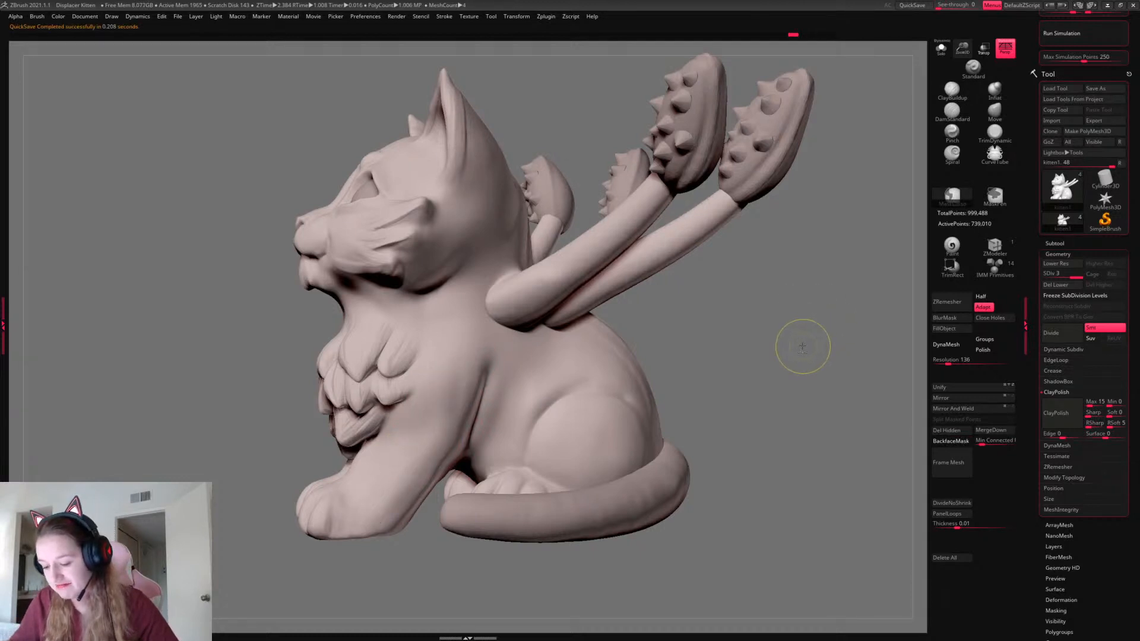
{"action": "left_click_drag", "start_coordinate": [332, 521], "coordinate": [353, 503]}
{"action": "left_click_drag", "start_coordinate": [855, 355], "coordinate": [807, 359]}
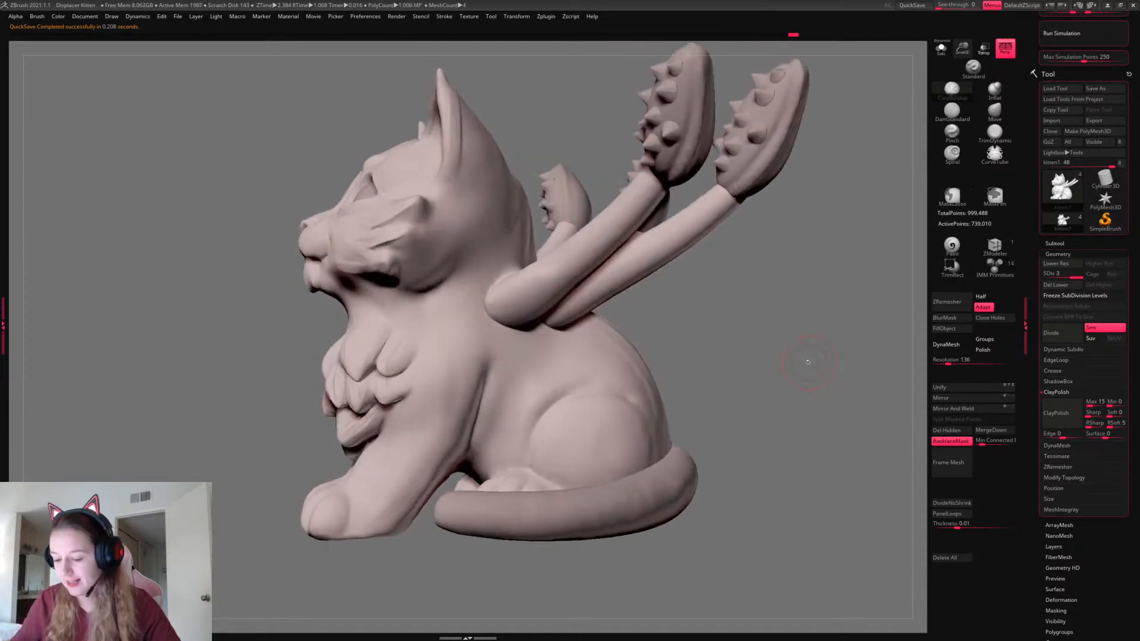
Flatten the outside of the upper front leg with a resized TrimDynamic brush and smooth it
{"action": "key", "text": "space"}
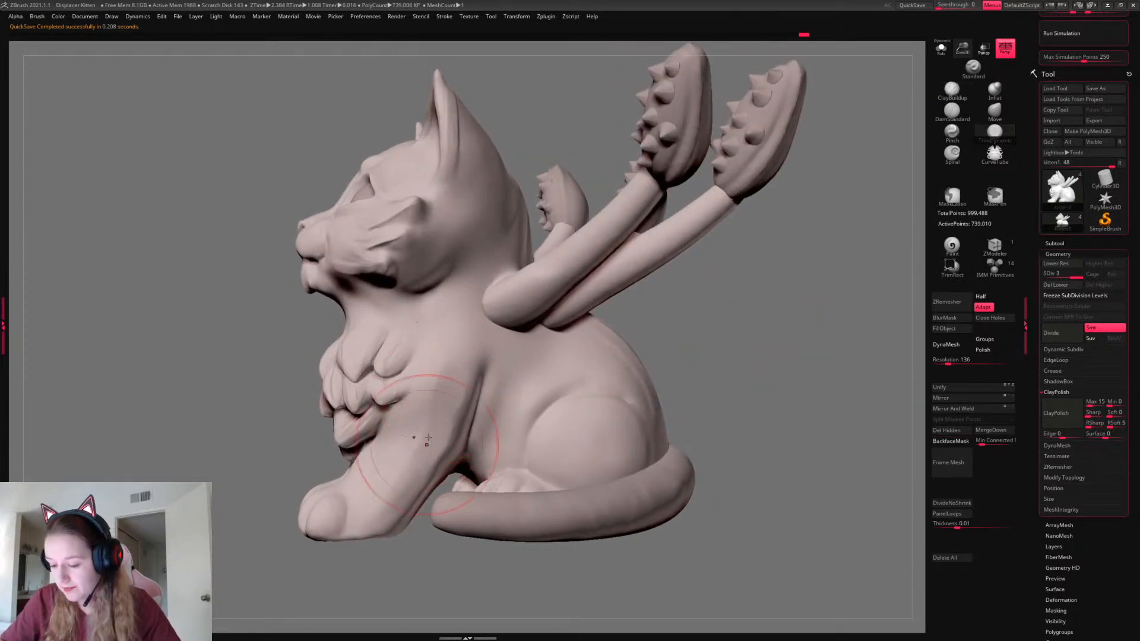
{"action": "key", "text": "space"}
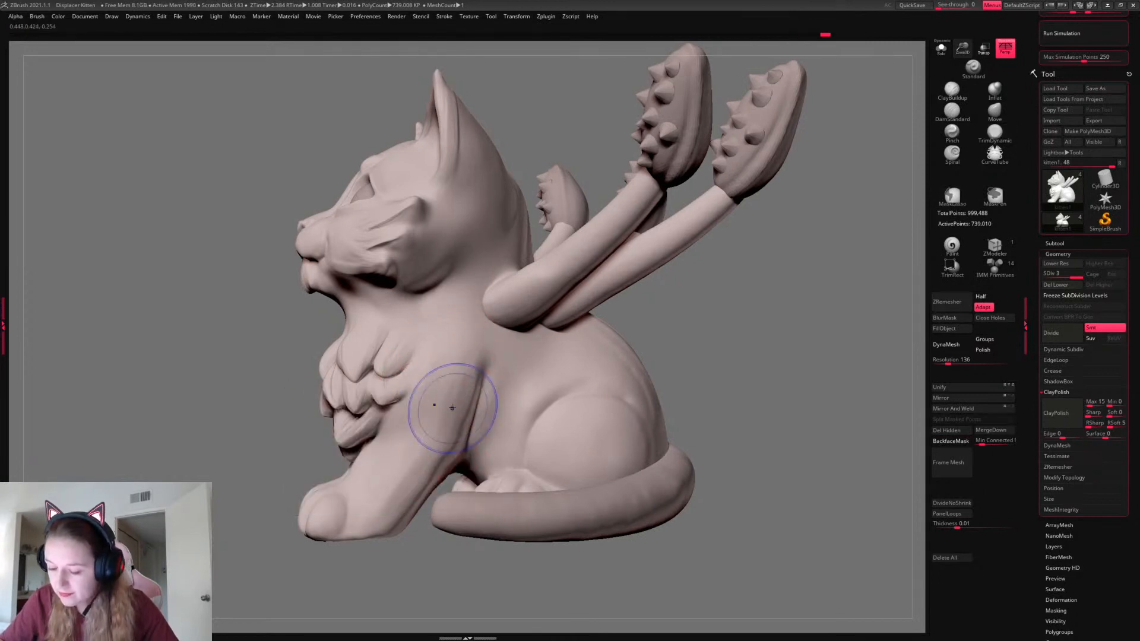
{"action": "left_click_drag", "start_coordinate": [782, 362], "coordinate": [792, 420], "text": "shift"}
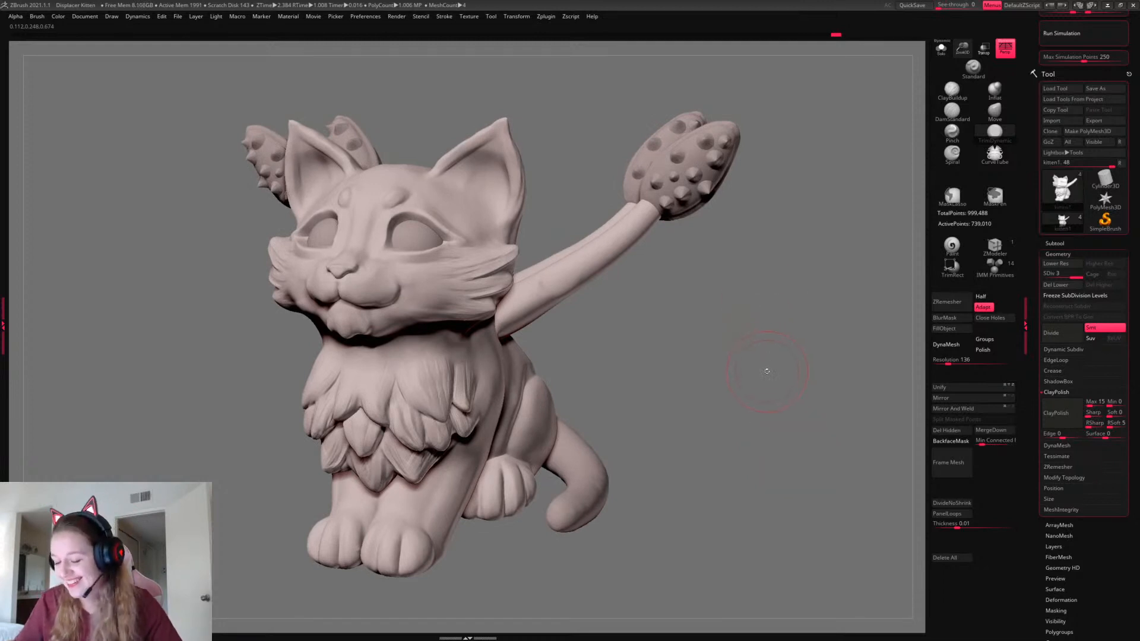
Inflate the body surface just behind the front leg using the Inflat brush at draw size 116
{"action": "left_click_drag", "start_coordinate": [765, 369], "coordinate": [788, 387]}
{"action": "right_click", "coordinate": [789, 388]}
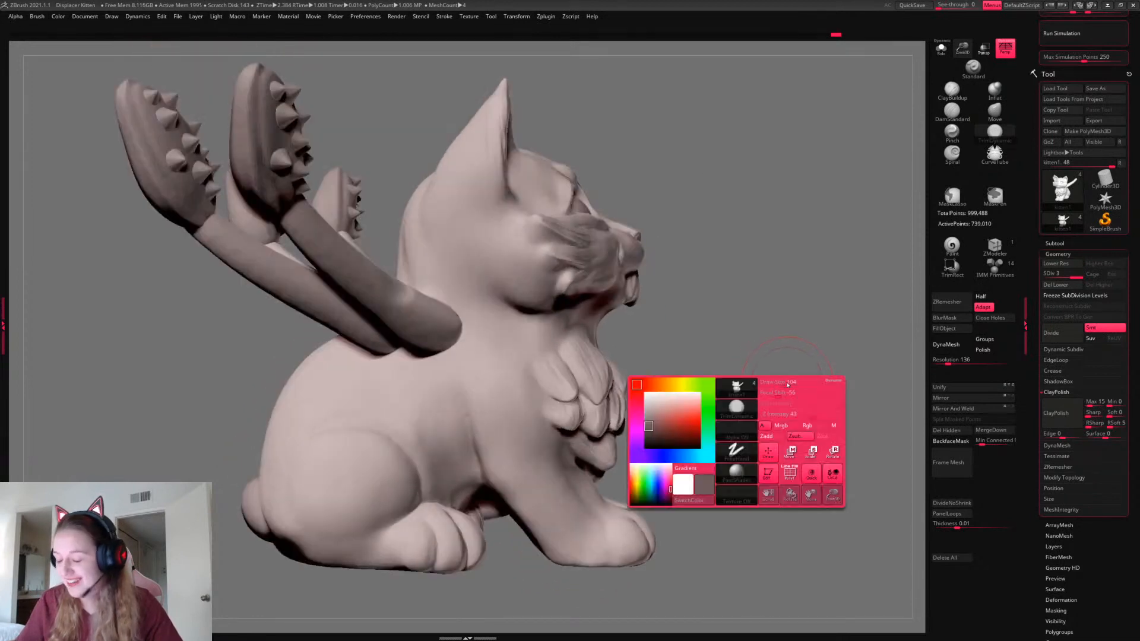
{"action": "left_click", "coordinate": [952, 91]}
{"action": "left_click", "coordinate": [995, 91]}
{"action": "right_click", "coordinate": [674, 381]}
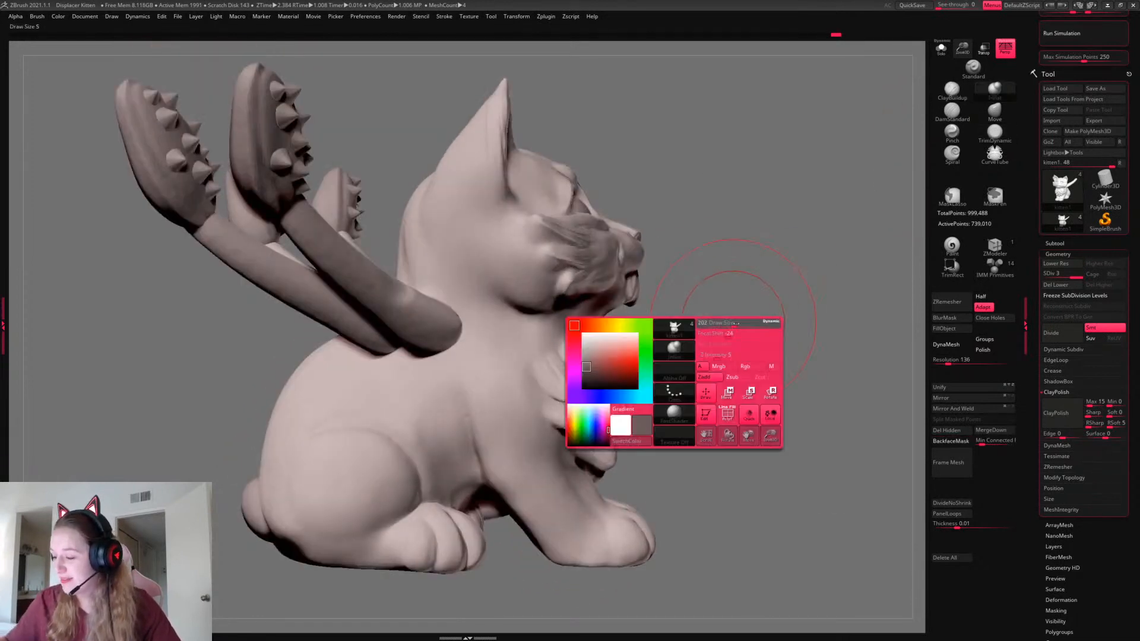
{"action": "left_click_drag", "start_coordinate": [479, 444], "coordinate": [484, 473]}
{"action": "right_click", "coordinate": [484, 473]}
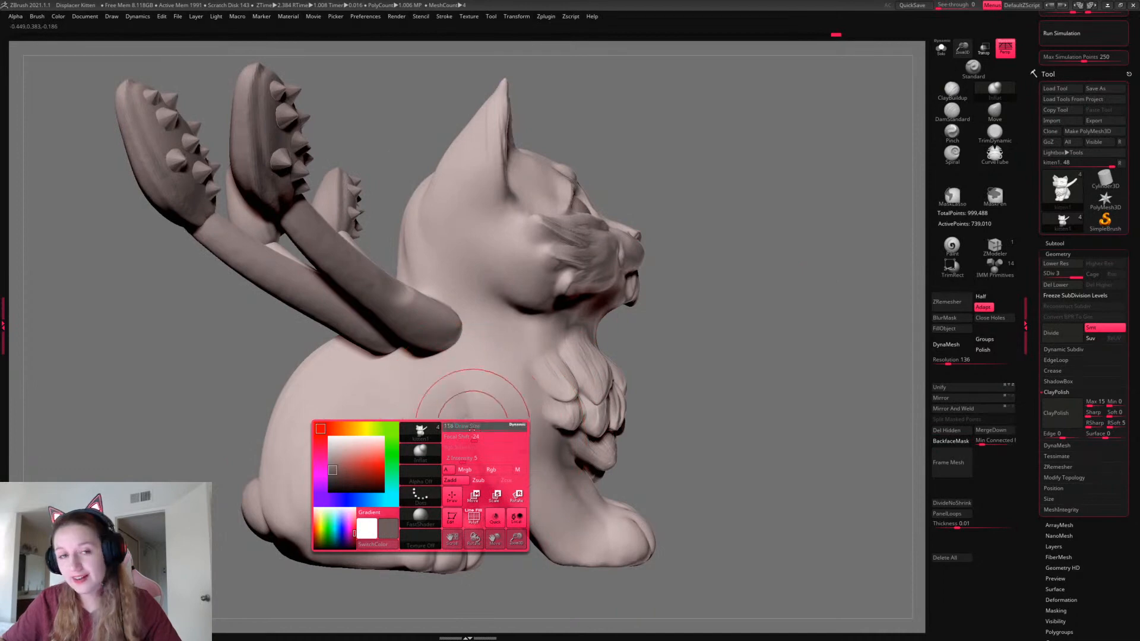
{"action": "left_click_drag", "start_coordinate": [470, 404], "coordinate": [473, 441]}
{"action": "right_click", "coordinate": [422, 425]}
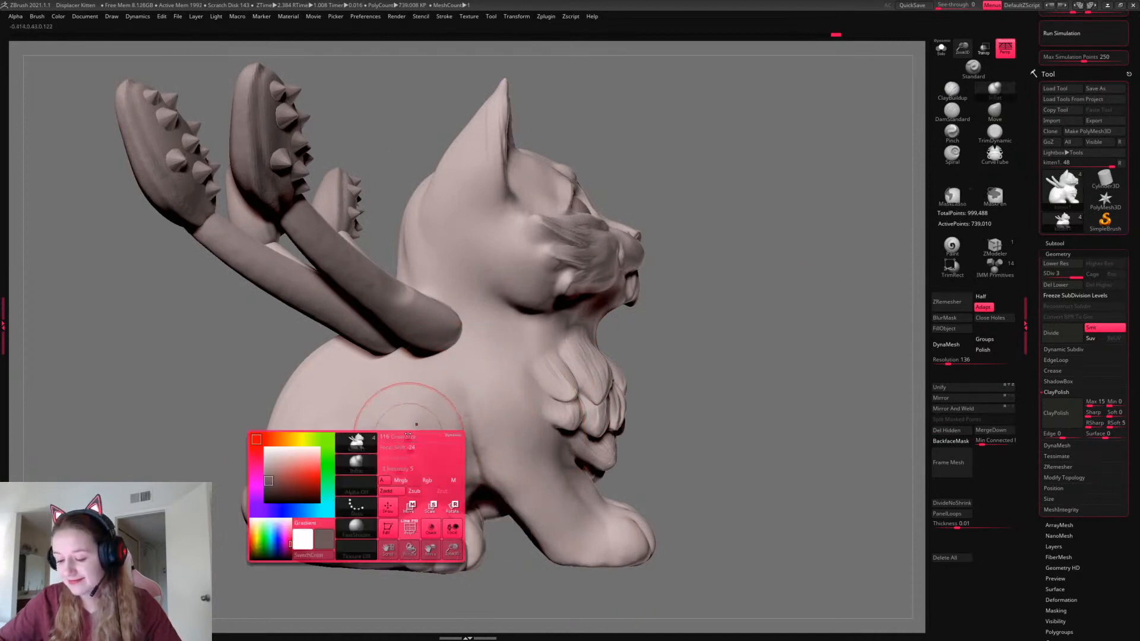
{"action": "left_click_drag", "start_coordinate": [694, 385], "coordinate": [738, 390]}
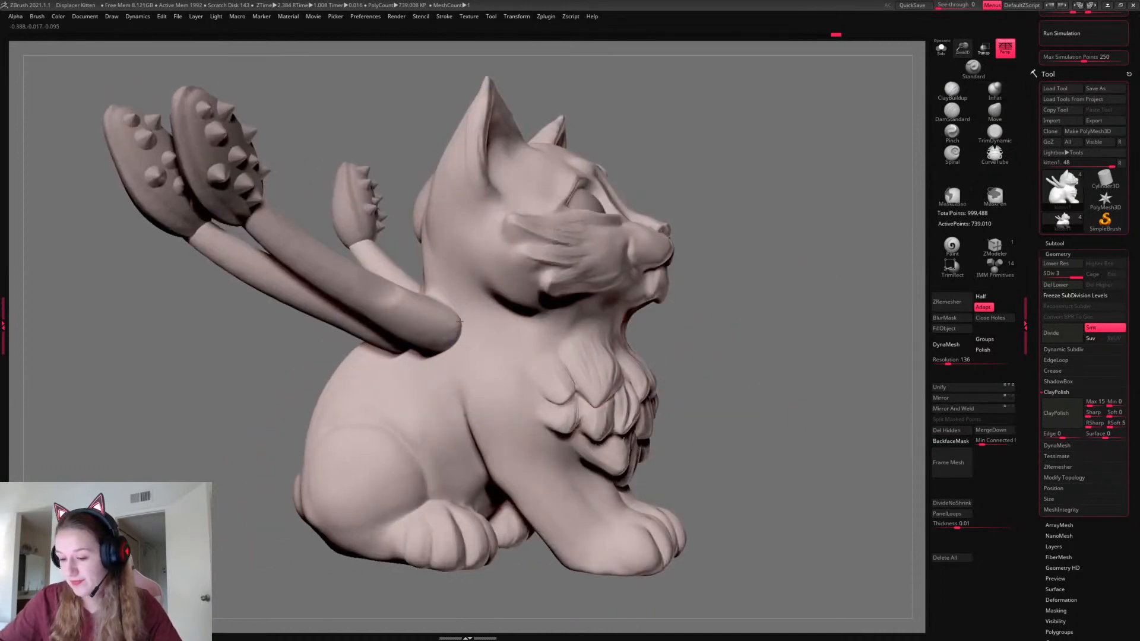
Make the tail the active subtool and adjust its outer bend behind the hind leg with a resized Move brush
{"action": "mouse_move", "coordinate": [885, 367]}
{"action": "left_mouse_down"}
{"action": "mouse_move", "coordinate": [846, 363]}
{"action": "mouse_move", "coordinate": [644, 481]}
{"action": "left_mouse_up"}
{"action": "left_click", "coordinate": [644, 481], "text": "alt"}
{"action": "left_click_drag", "start_coordinate": [838, 407], "coordinate": [721, 428]}
{"action": "left_click_drag", "start_coordinate": [658, 473], "coordinate": [358, 462], "text": "shift"}
{"action": "mouse_move", "coordinate": [843, 356]}
{"action": "left_mouse_down"}
{"action": "mouse_move", "coordinate": [789, 361]}
{"action": "mouse_move", "coordinate": [838, 330]}
{"action": "mouse_move", "coordinate": [845, 348]}
{"action": "left_mouse_up"}
{"action": "left_click", "coordinate": [994, 111]}
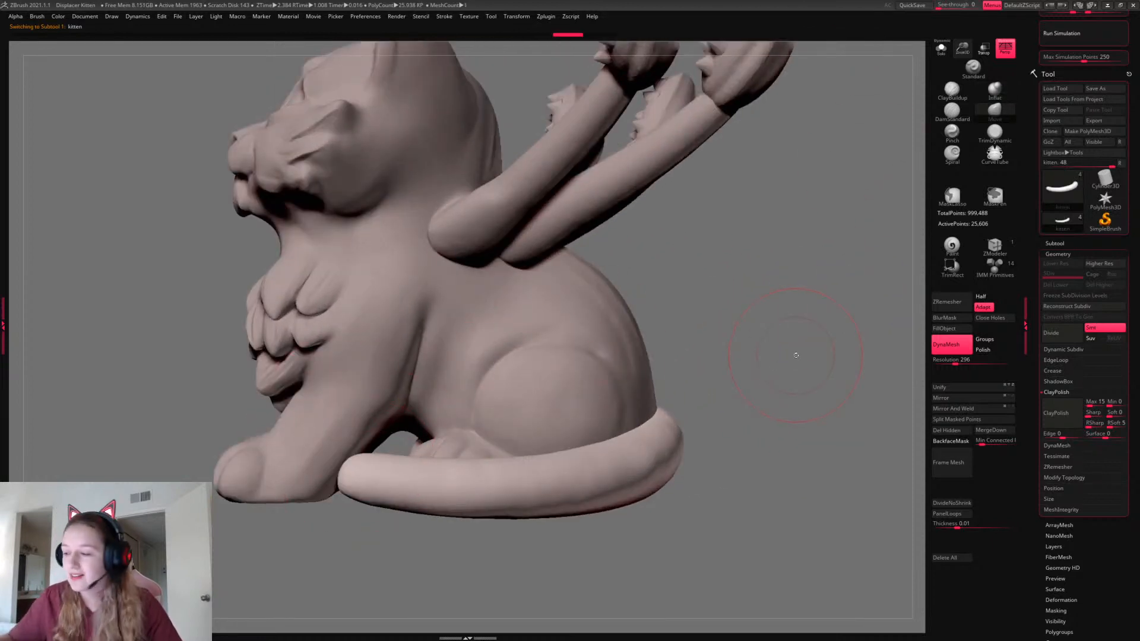
{"action": "left_click_drag", "start_coordinate": [797, 355], "coordinate": [742, 300]}
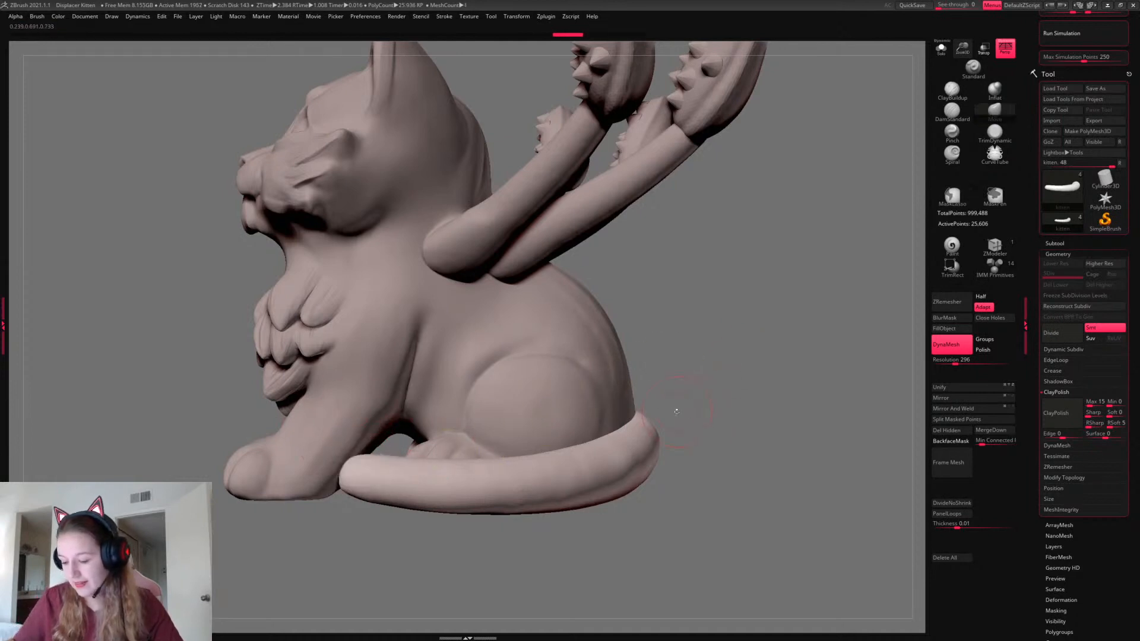
{"action": "key", "text": "space"}
{"action": "left_click_drag", "start_coordinate": [678, 407], "coordinate": [695, 406]}
{"action": "key", "text": "ctrl+shift+z"}
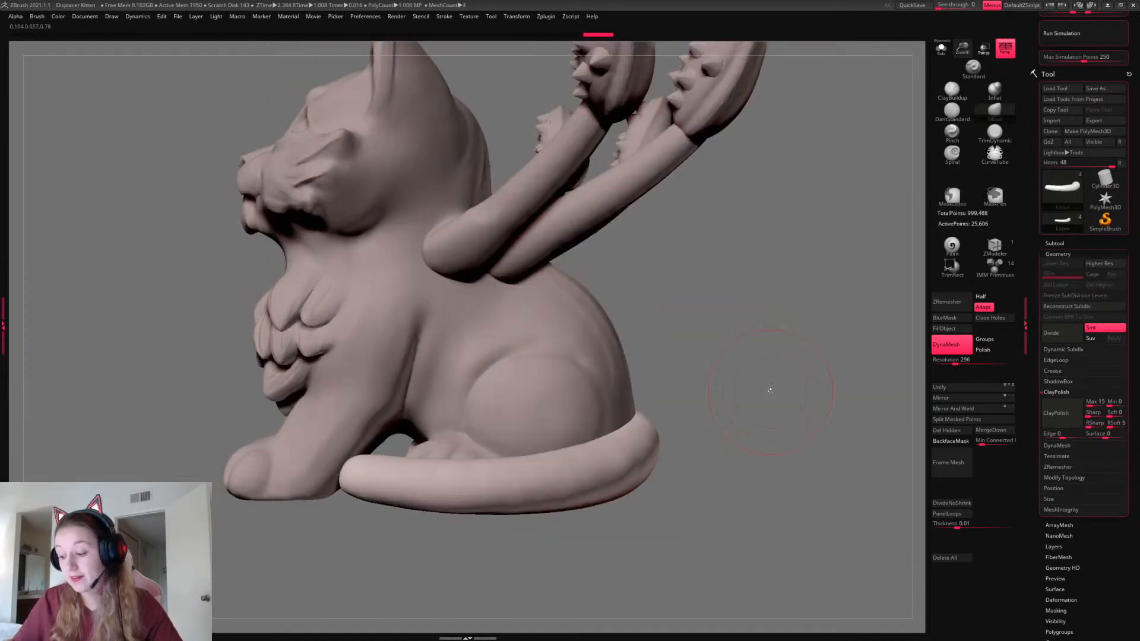
Rotate the tail slightly inward towards the body and refine its curl with a large Move brush
{"action": "left_click_drag", "start_coordinate": [771, 391], "coordinate": [705, 490]}
{"action": "left_click_drag", "start_coordinate": [725, 433], "coordinate": [671, 365], "text": "alt"}
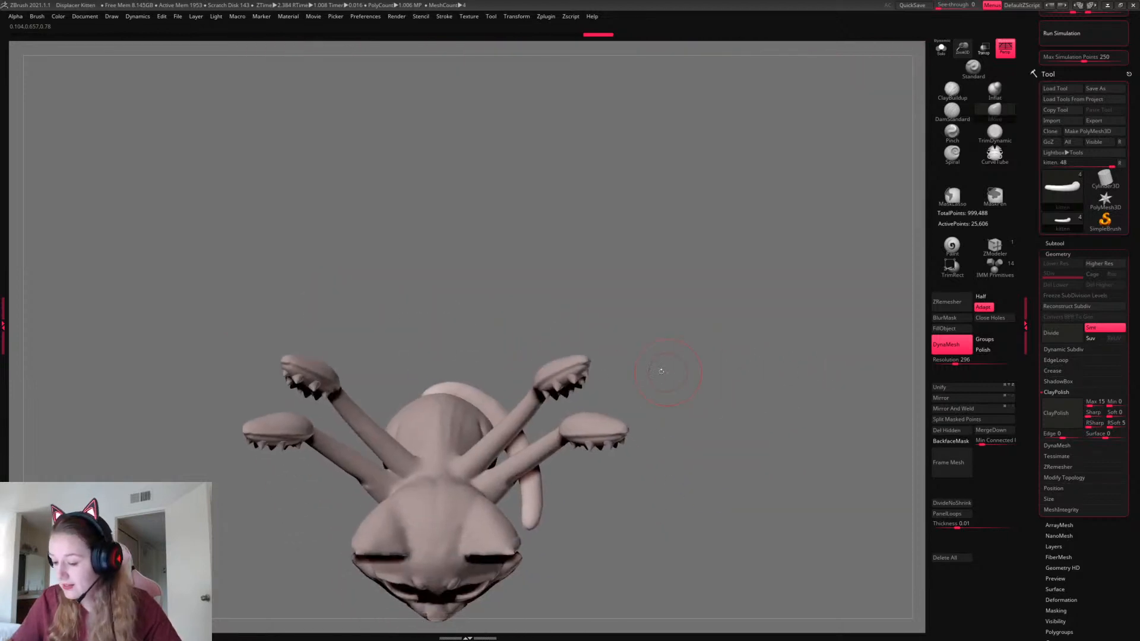
{"action": "key", "text": "w"}
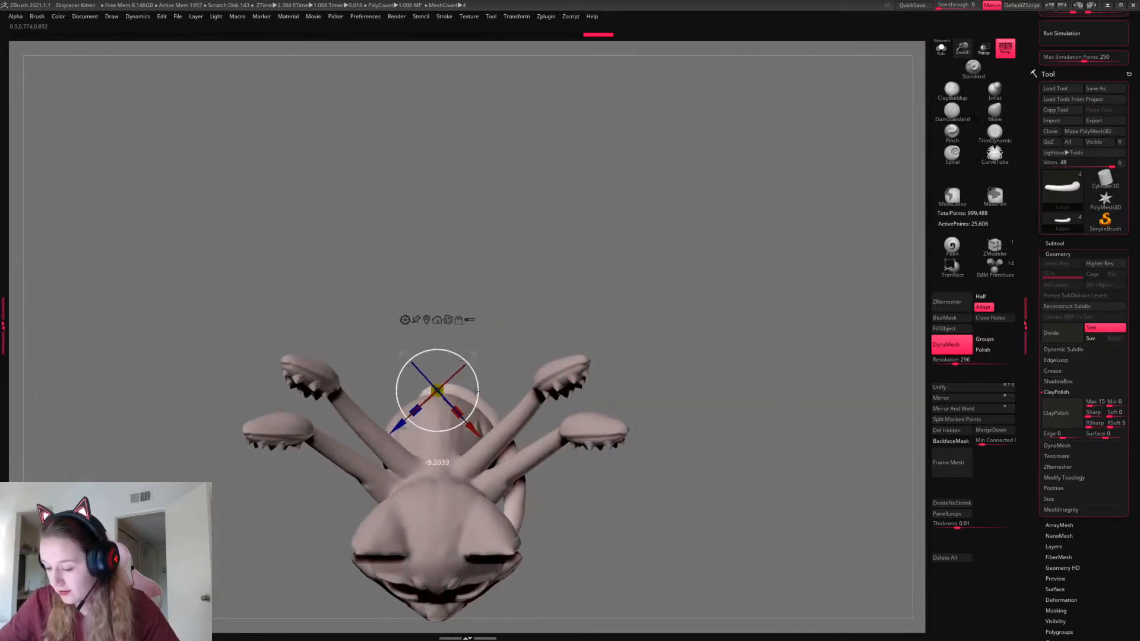
{"action": "key", "text": "q"}
{"action": "left_click_drag", "start_coordinate": [775, 378], "coordinate": [506, 503], "text": "ctrl"}
{"action": "left_click_drag", "start_coordinate": [707, 473], "coordinate": [553, 491]}
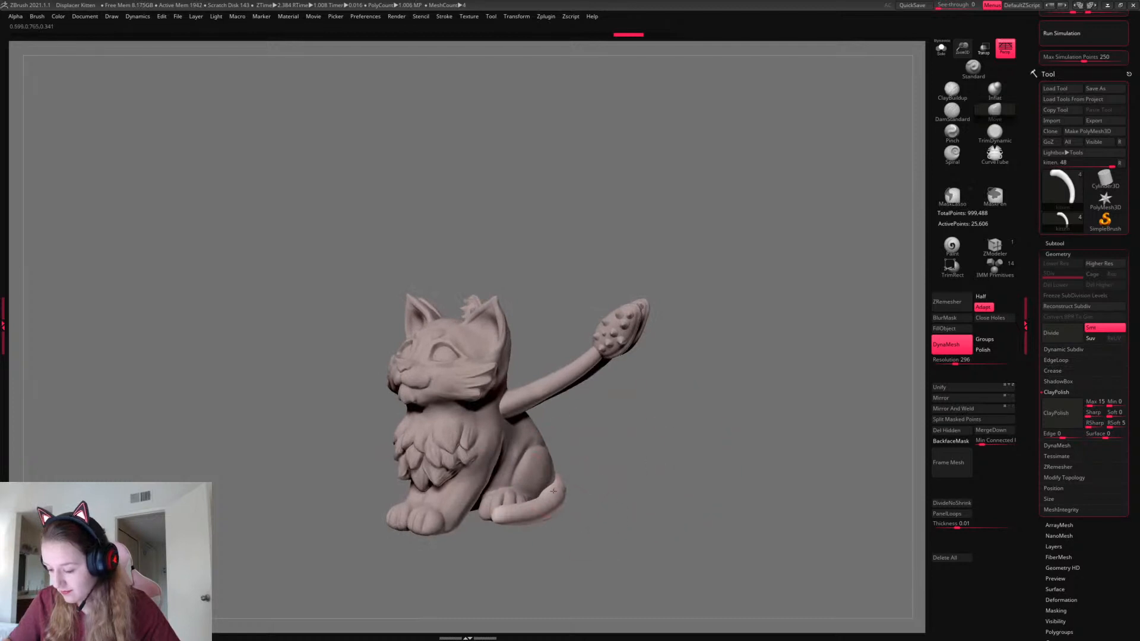
{"action": "left_click_drag", "start_coordinate": [598, 542], "coordinate": [591, 472]}
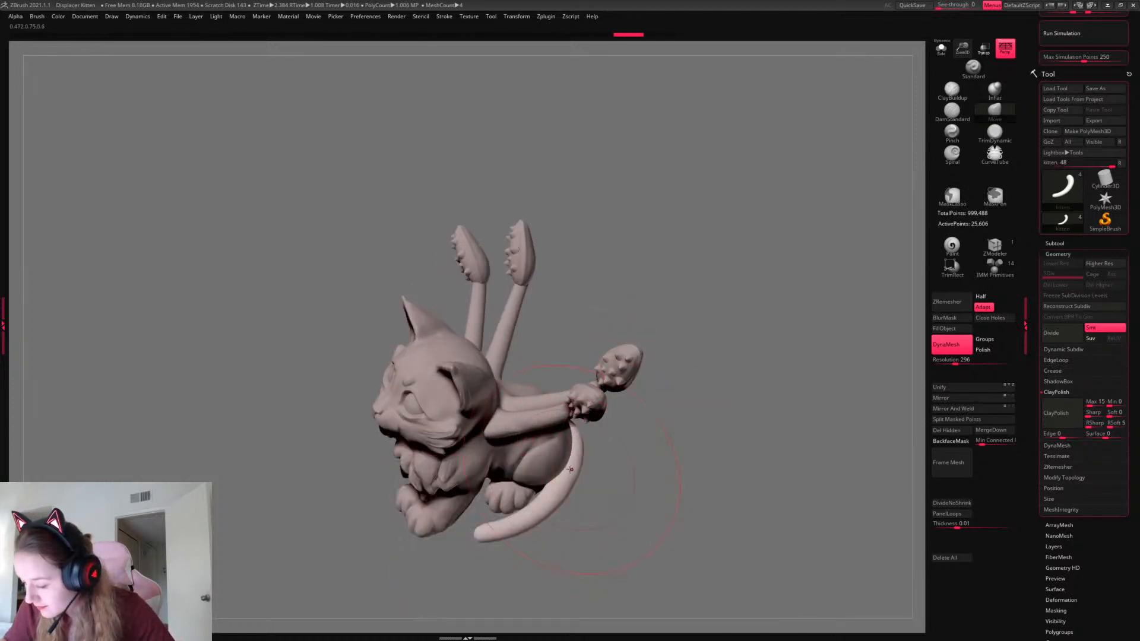
{"action": "mouse_move", "coordinate": [653, 452]}
{"action": "left_mouse_down"}
{"action": "mouse_move", "coordinate": [732, 433]}
{"action": "mouse_move", "coordinate": [755, 519]}
{"action": "mouse_move", "coordinate": [734, 482]}
{"action": "mouse_move", "coordinate": [757, 453]}
{"action": "left_mouse_up"}
{"action": "key", "text": "f"}
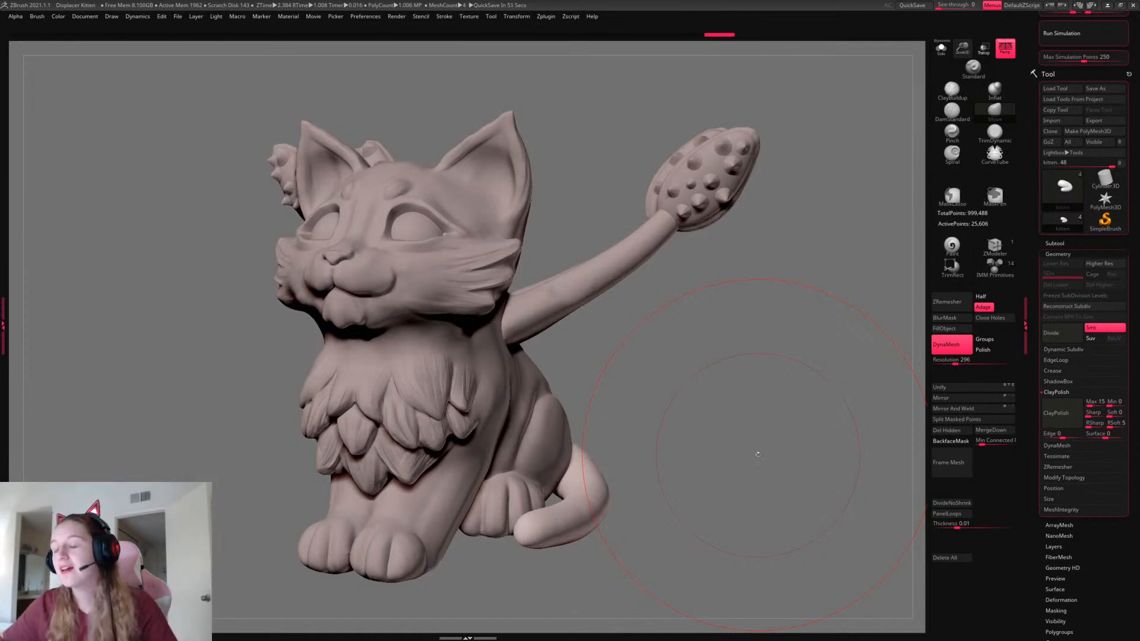
Return to the body subtool and refine the inner ears near their tips with a resized ClayBuildup brush and smoothing
{"action": "key", "text": "space"}
{"action": "mouse_move", "coordinate": [683, 376]}
{"action": "left_mouse_down"}
{"action": "mouse_move", "coordinate": [664, 375]}
{"action": "mouse_move", "coordinate": [718, 396]}
{"action": "mouse_move", "coordinate": [715, 431]}
{"action": "mouse_move", "coordinate": [701, 430]}
{"action": "left_mouse_up"}
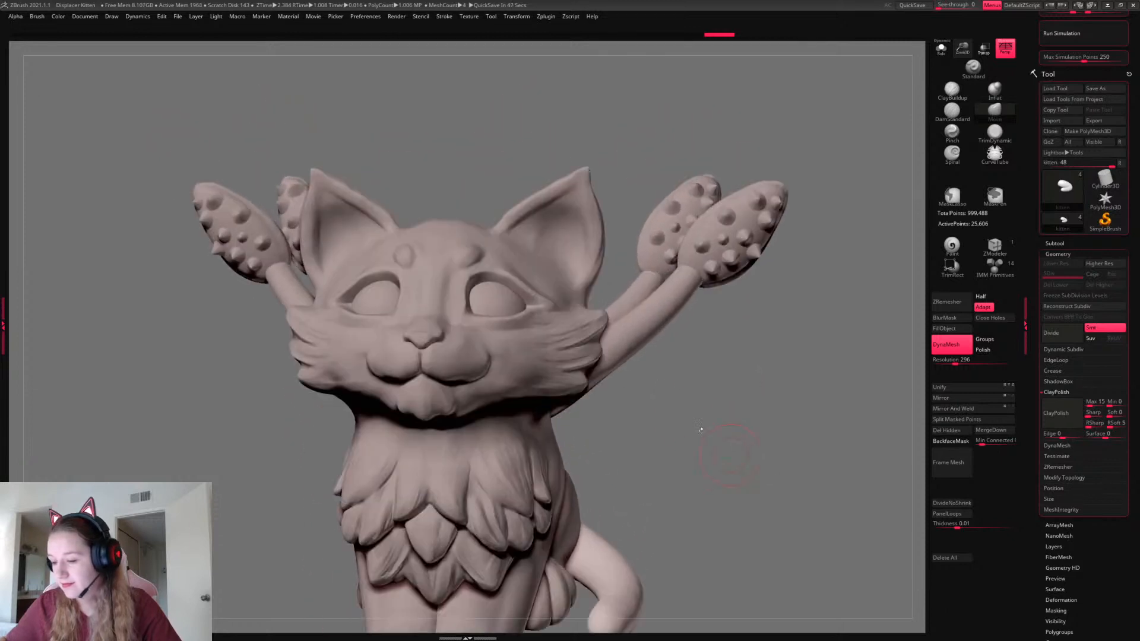
{"action": "left_click", "coordinate": [539, 380], "text": "alt"}
{"action": "left_click_drag", "start_coordinate": [677, 354], "coordinate": [728, 411]}
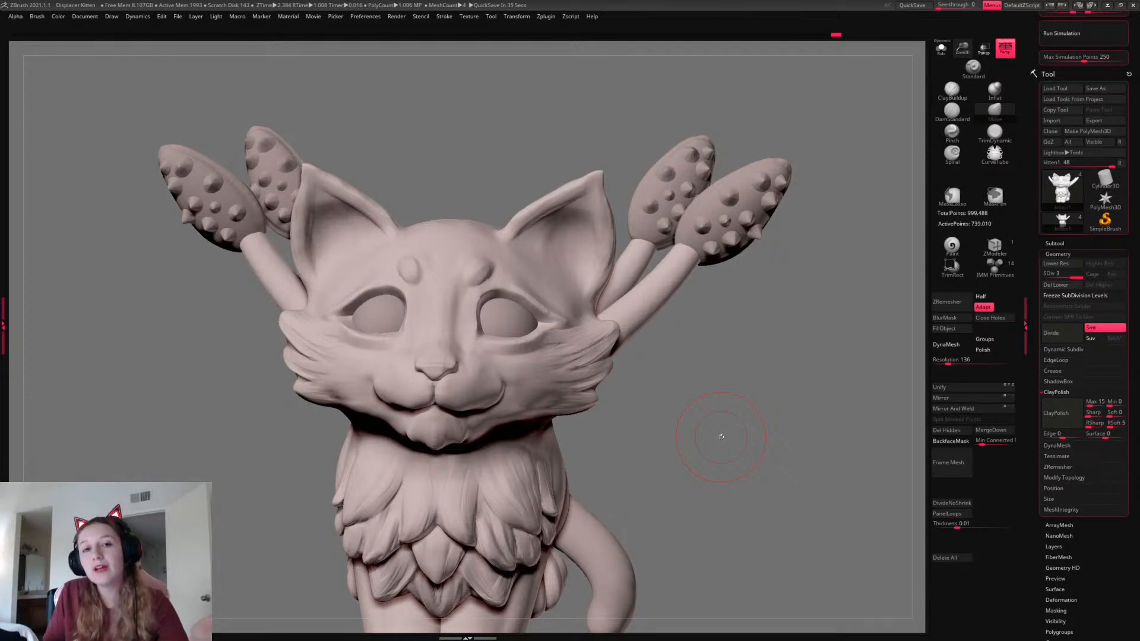
{"action": "key", "text": "space"}
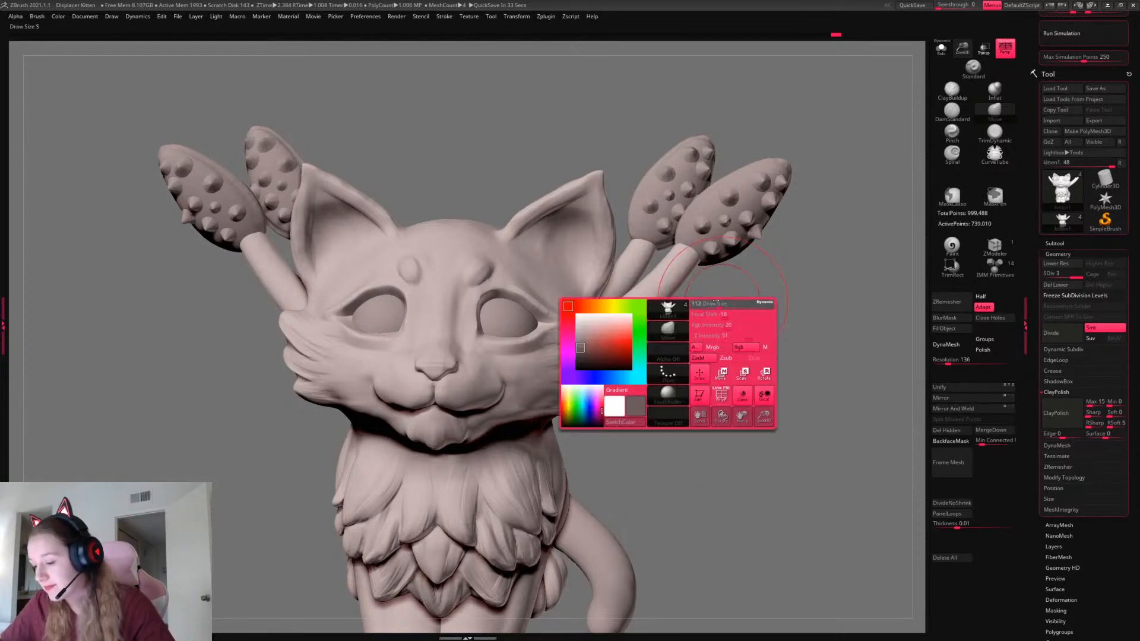
{"action": "left_click_drag", "start_coordinate": [764, 305], "coordinate": [767, 374]}
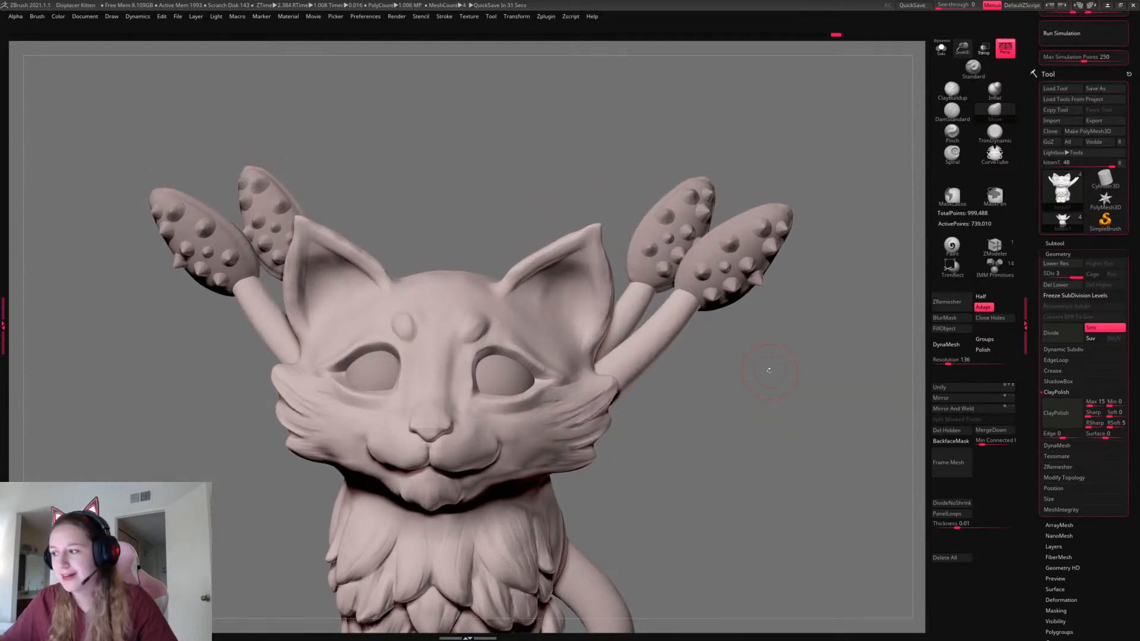
{"action": "key", "text": "1"}
{"action": "key", "text": "space"}
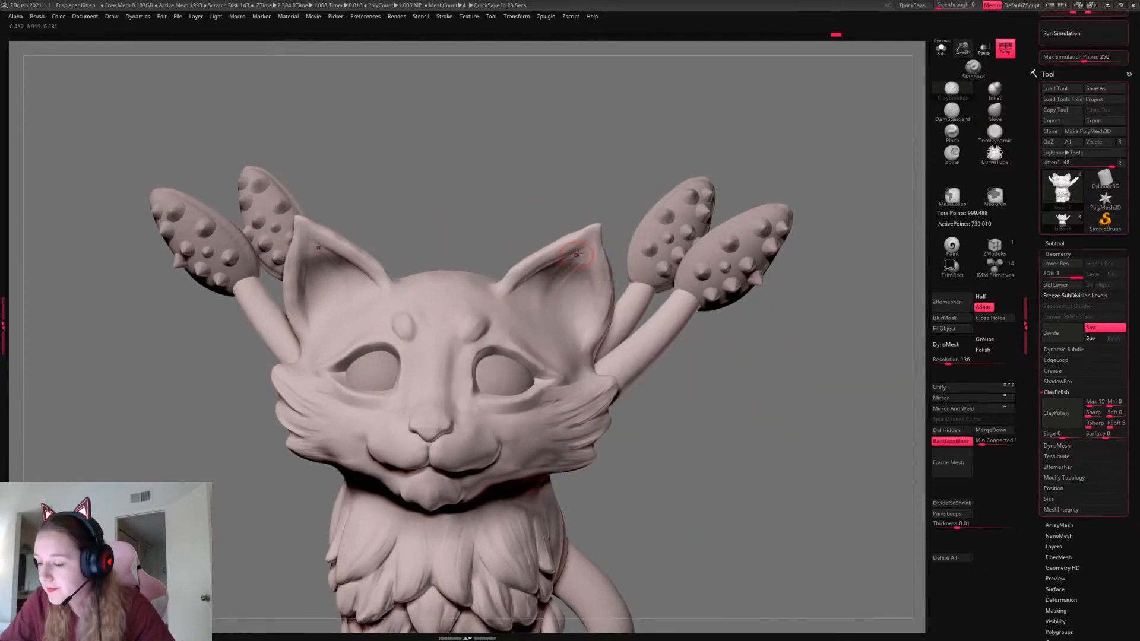
{"action": "key", "text": "space"}
{"action": "mouse_move", "coordinate": [579, 258]}
{"action": "left_mouse_down"}
{"action": "mouse_move", "coordinate": [543, 292]}
{"action": "mouse_move", "coordinate": [561, 288]}
{"action": "mouse_move", "coordinate": [591, 321]}
{"action": "left_mouse_up"}
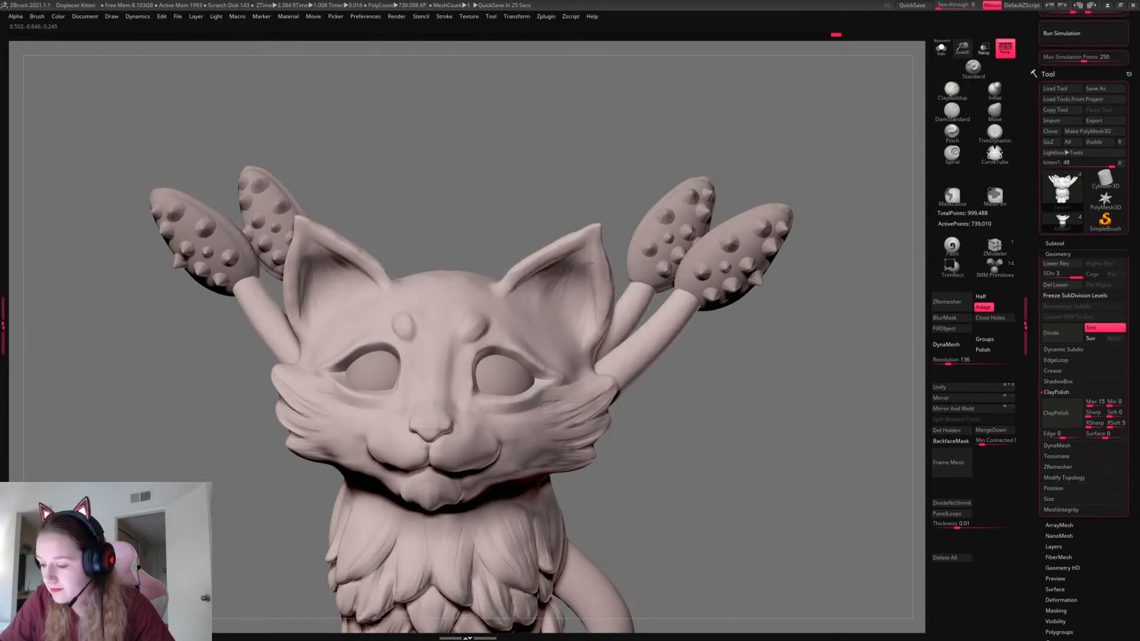
{"action": "mouse_move", "coordinate": [585, 252]}
{"action": "left_mouse_down"}
{"action": "mouse_move", "coordinate": [600, 297]}
{"action": "mouse_move", "coordinate": [589, 239]}
{"action": "mouse_move", "coordinate": [582, 248]}
{"action": "left_mouse_up"}
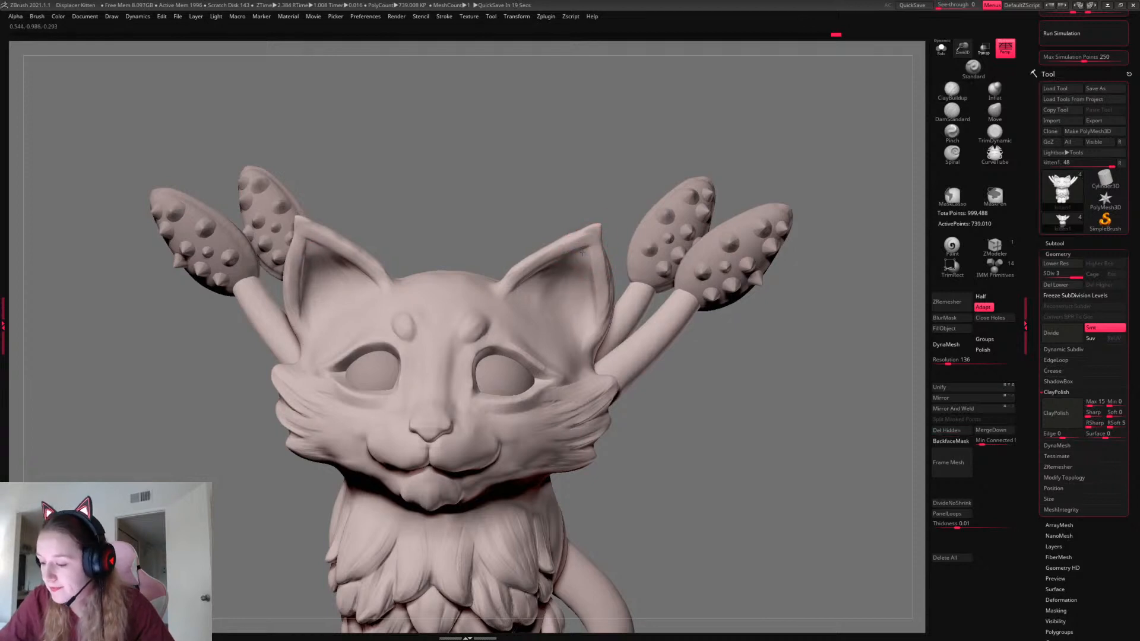
Pull the ear tips slightly upward with the Move brush and thicken them using a resized Inflat brush
{"action": "left_click_drag", "start_coordinate": [802, 315], "coordinate": [828, 349], "text": "shift"}
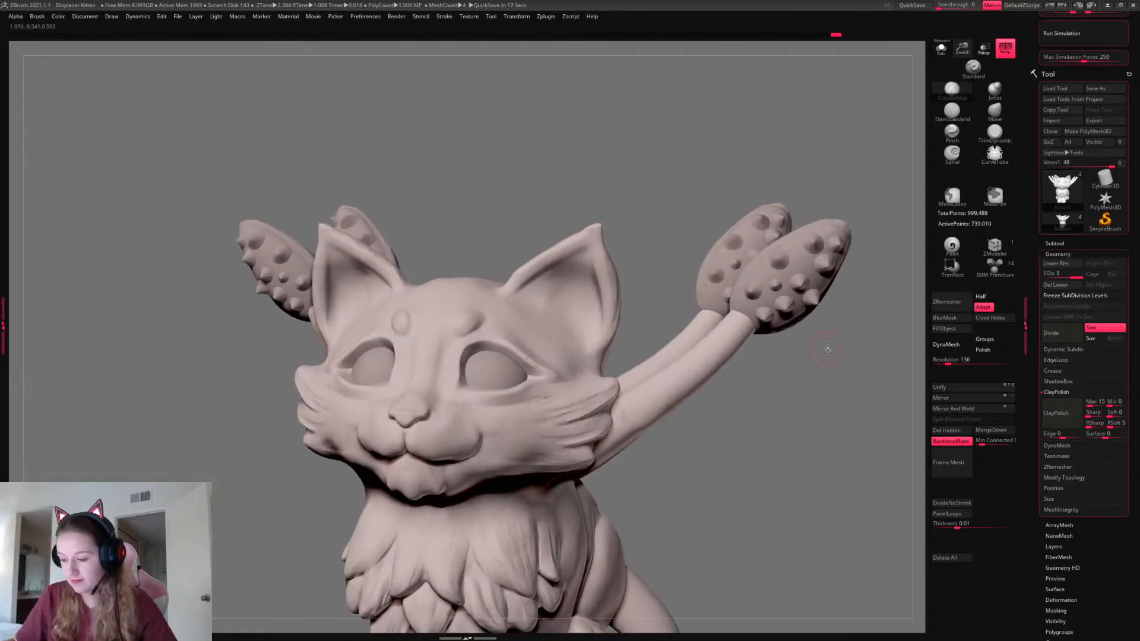
{"action": "left_click", "coordinate": [995, 110]}
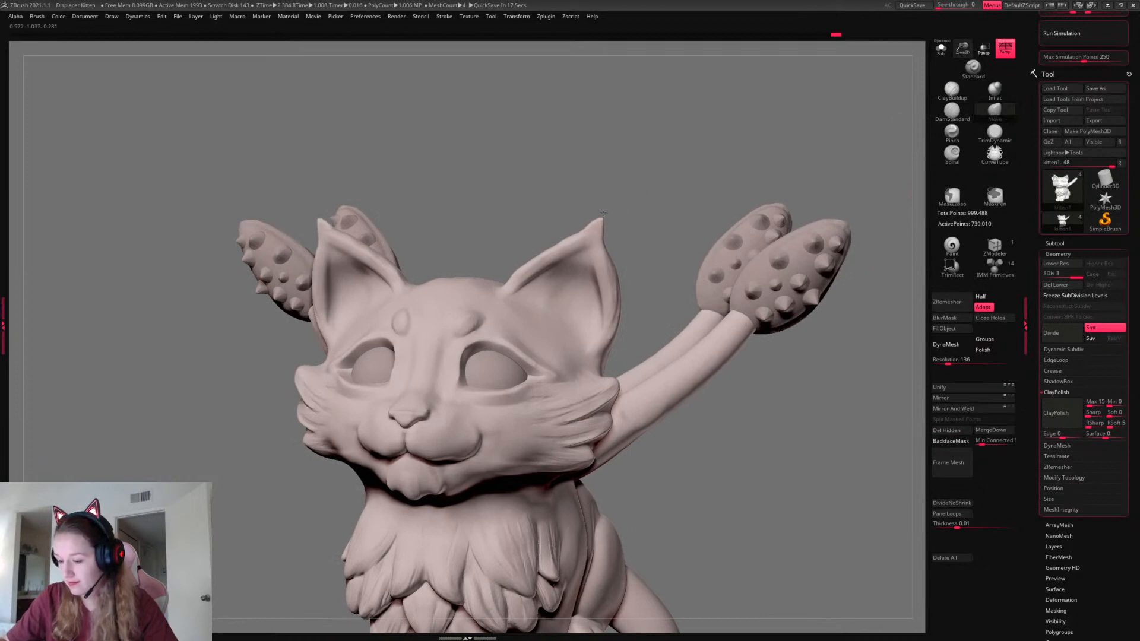
{"action": "key", "text": "space"}
{"action": "left_click", "coordinate": [995, 90]}
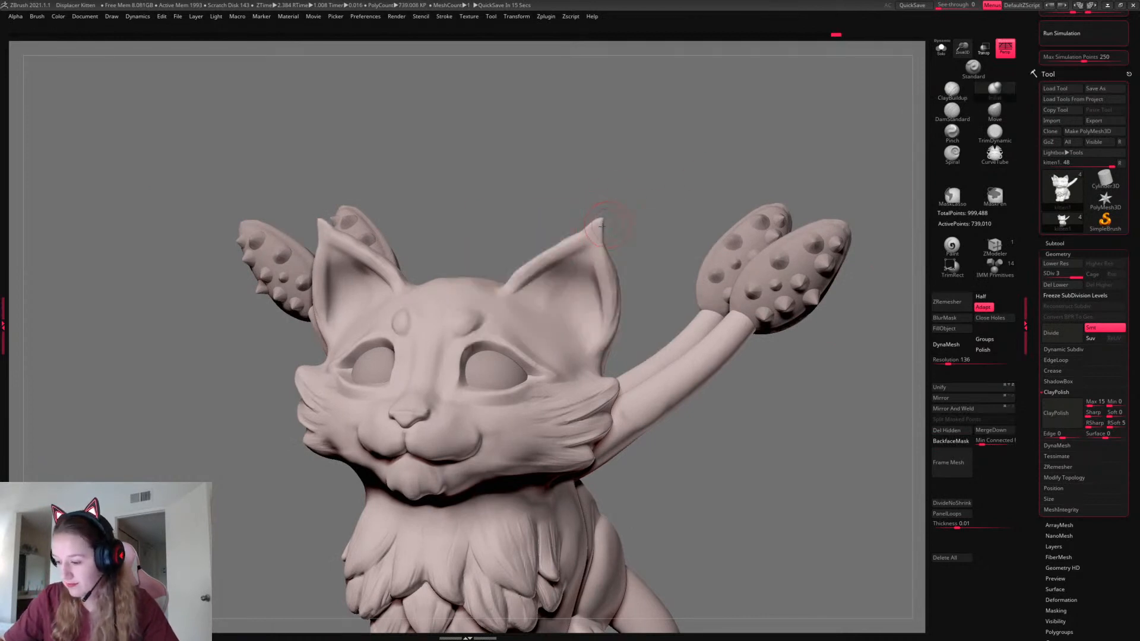
{"action": "key", "text": "space"}
{"action": "mouse_move", "coordinate": [609, 217]}
{"action": "left_mouse_down"}
{"action": "mouse_move", "coordinate": [597, 225]}
{"action": "mouse_move", "coordinate": [638, 221]}
{"action": "left_mouse_up"}
{"action": "left_click_drag", "start_coordinate": [804, 292], "coordinate": [770, 291]}
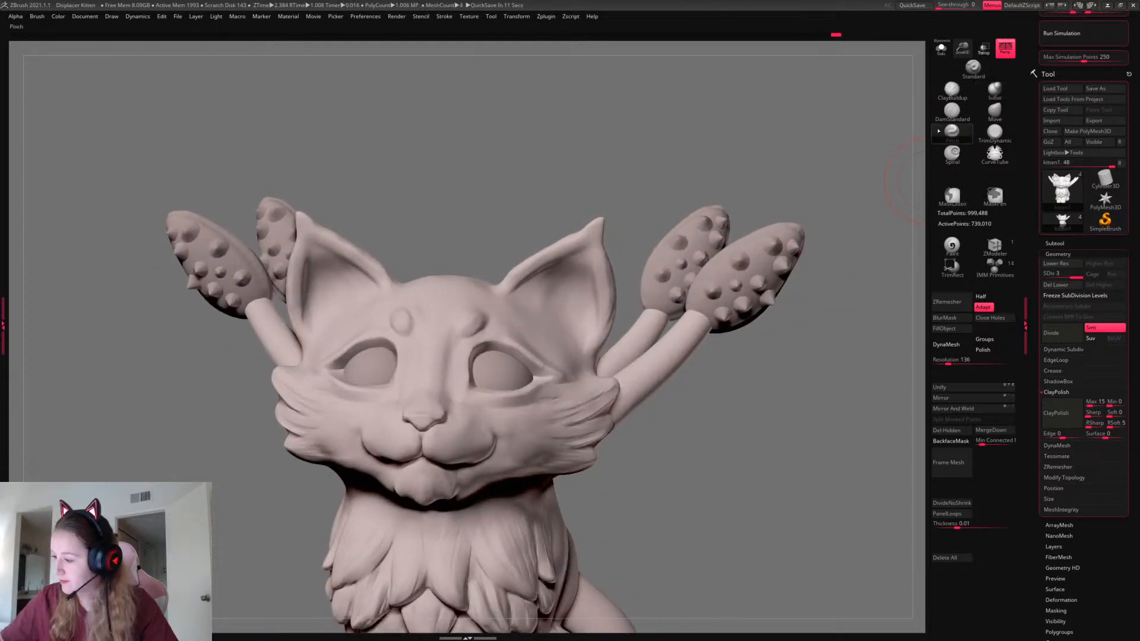
Sharpen the ear tips with the Pinch brush and check the whole kitten from a three-quarter front view
{"action": "left_click", "coordinate": [954, 133]}
{"action": "left_click_drag", "start_coordinate": [602, 217], "coordinate": [596, 225]}
{"action": "left_click_drag", "start_coordinate": [619, 213], "coordinate": [631, 188]}
{"action": "left_click_drag", "start_coordinate": [802, 333], "coordinate": [824, 373]}
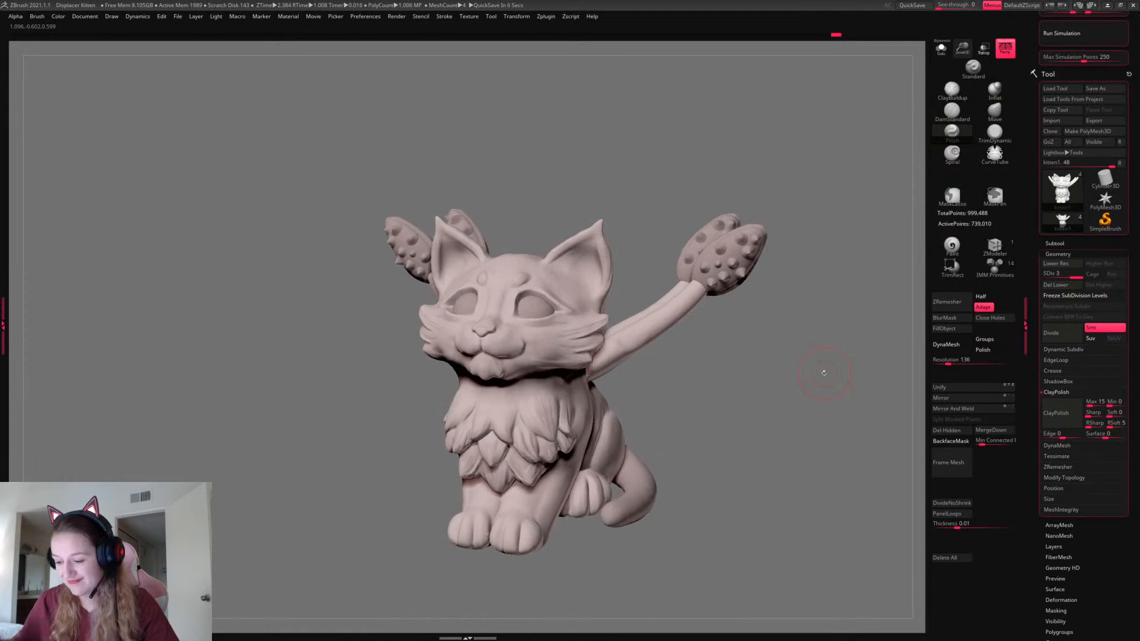
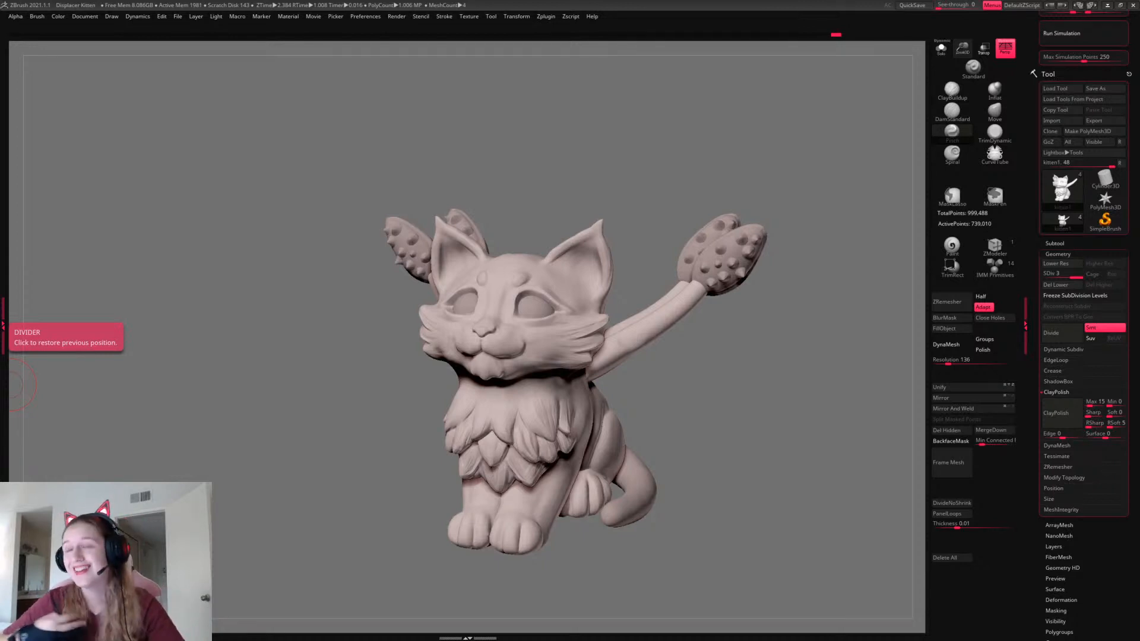
Turn on polypaint for all subtools, fill the tail with the dark fur colour, and select the kitten's body
{"action": "right_click", "coordinate": [753, 348]}
{"action": "mouse_move", "coordinate": [764, 356]}
{"action": "right_mouse_down", "text": "ctrl"}
{"action": "mouse_move", "coordinate": [782, 382]}
{"action": "mouse_move", "coordinate": [760, 338]}
{"action": "right_mouse_up", "text": "ctrl"}
{"action": "right_click", "coordinate": [761, 337]}
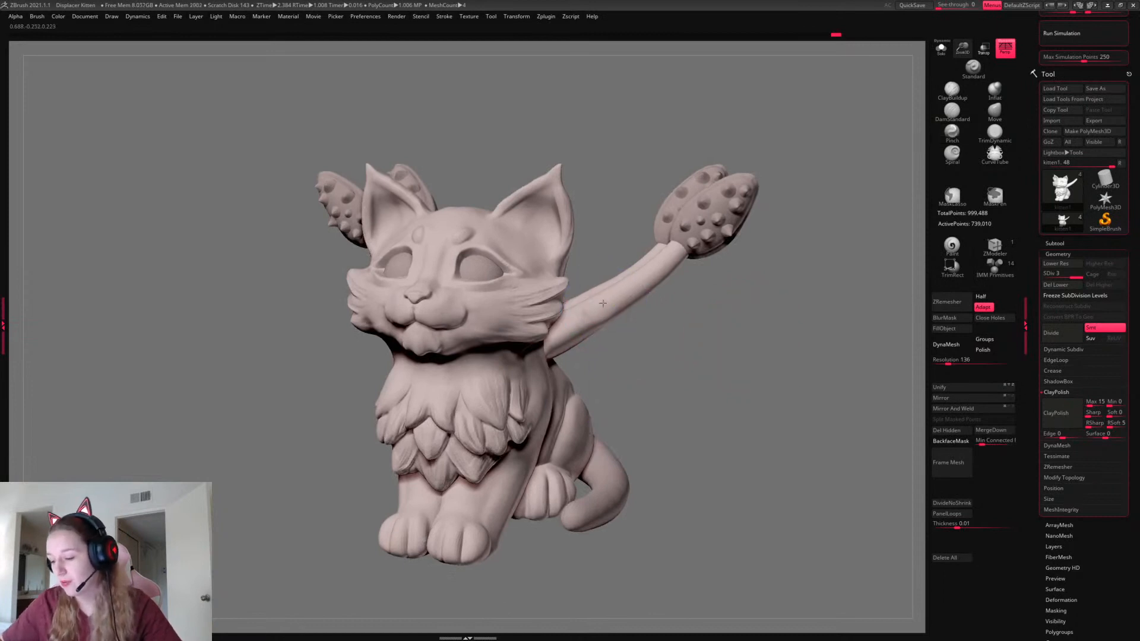
{"action": "right_click_drag", "start_coordinate": [578, 329], "coordinate": [750, 359]}
{"action": "right_click", "coordinate": [753, 347]}
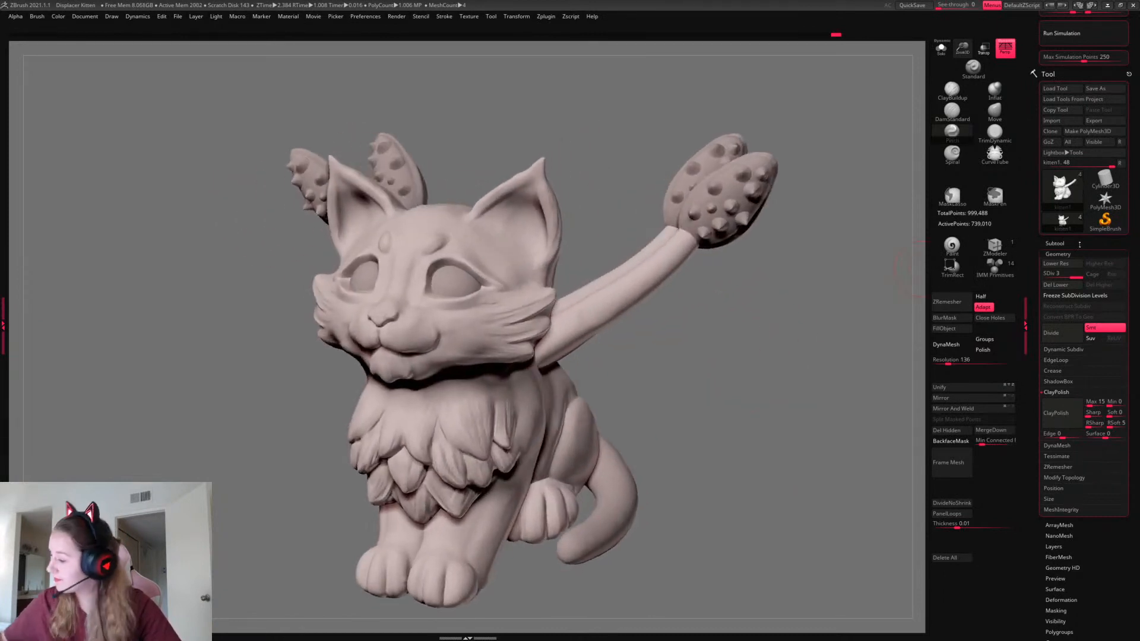
{"action": "left_click", "coordinate": [1059, 246]}
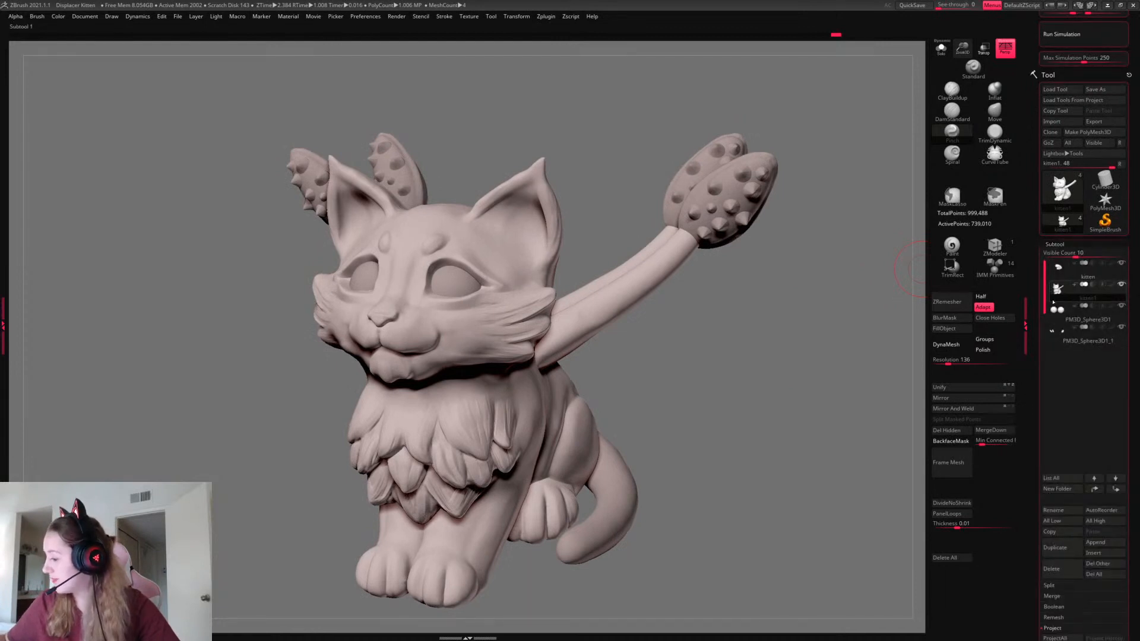
{"action": "left_click", "coordinate": [1058, 309]}
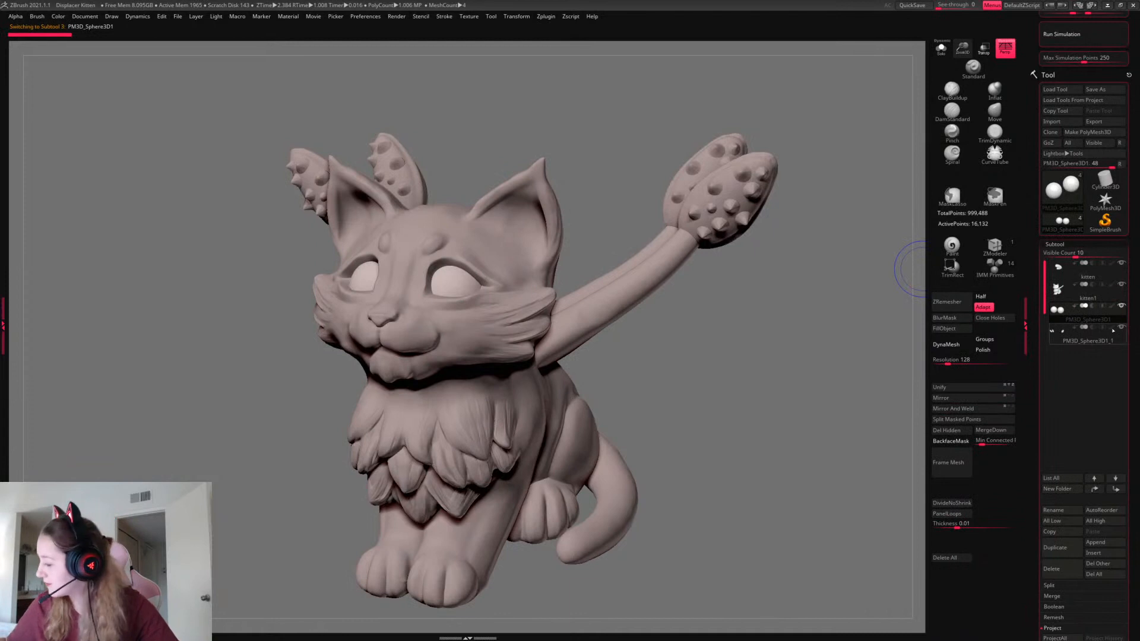
{"action": "left_click", "coordinate": [596, 466], "text": "alt"}
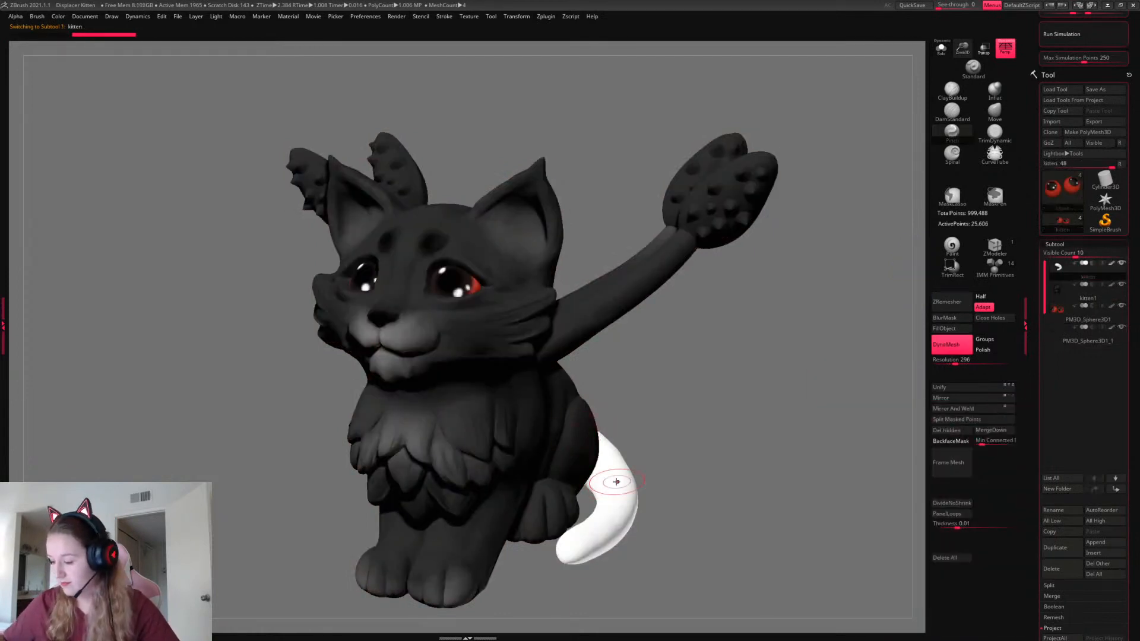
{"action": "left_click", "coordinate": [576, 450], "text": "alt"}
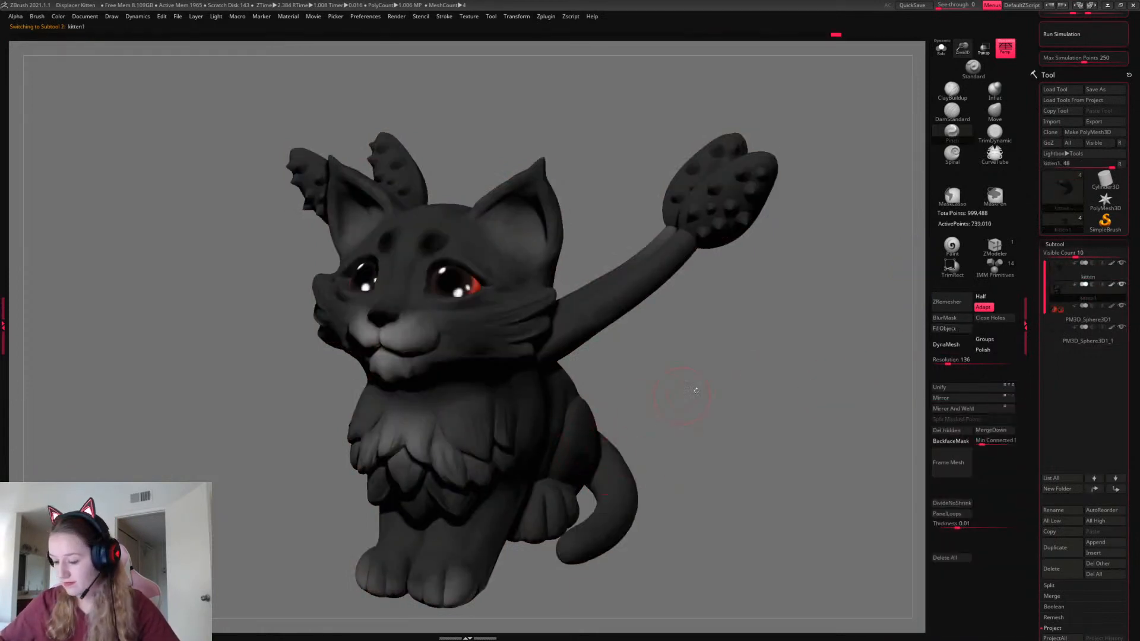
{"action": "left_click_drag", "start_coordinate": [822, 377], "coordinate": [746, 383]}
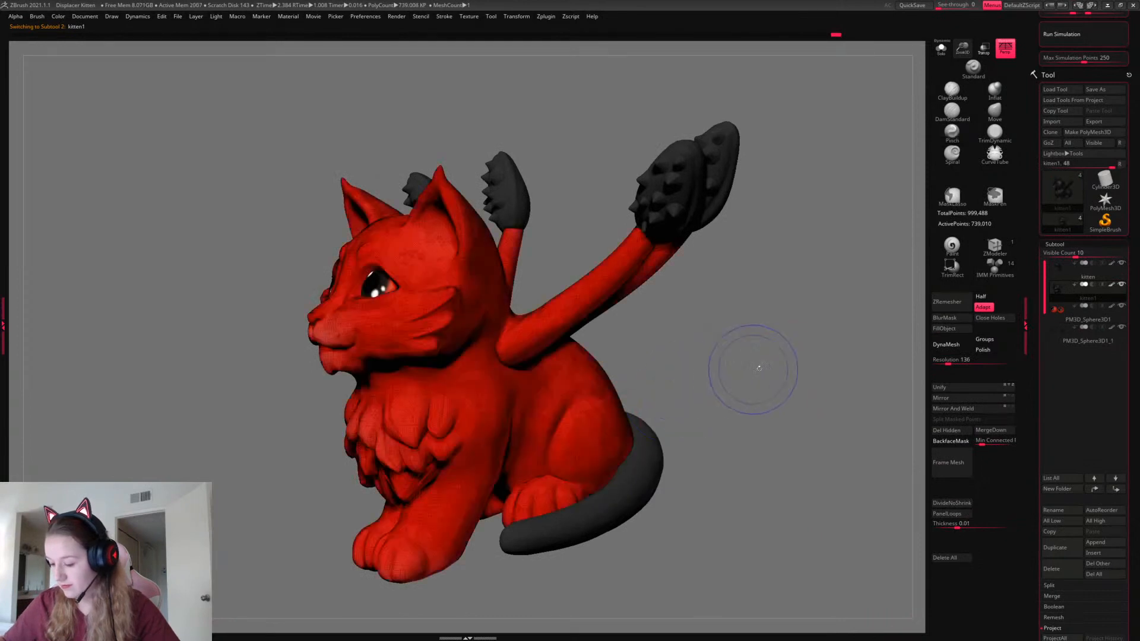
{"action": "left_click_drag", "start_coordinate": [757, 397], "coordinate": [820, 406]}
{"action": "right_click", "coordinate": [815, 406]}
Move the body subtool below the eyes in the subtool order and merge the spiked tentacle pads into it
{"action": "left_click", "coordinate": [1062, 275]}
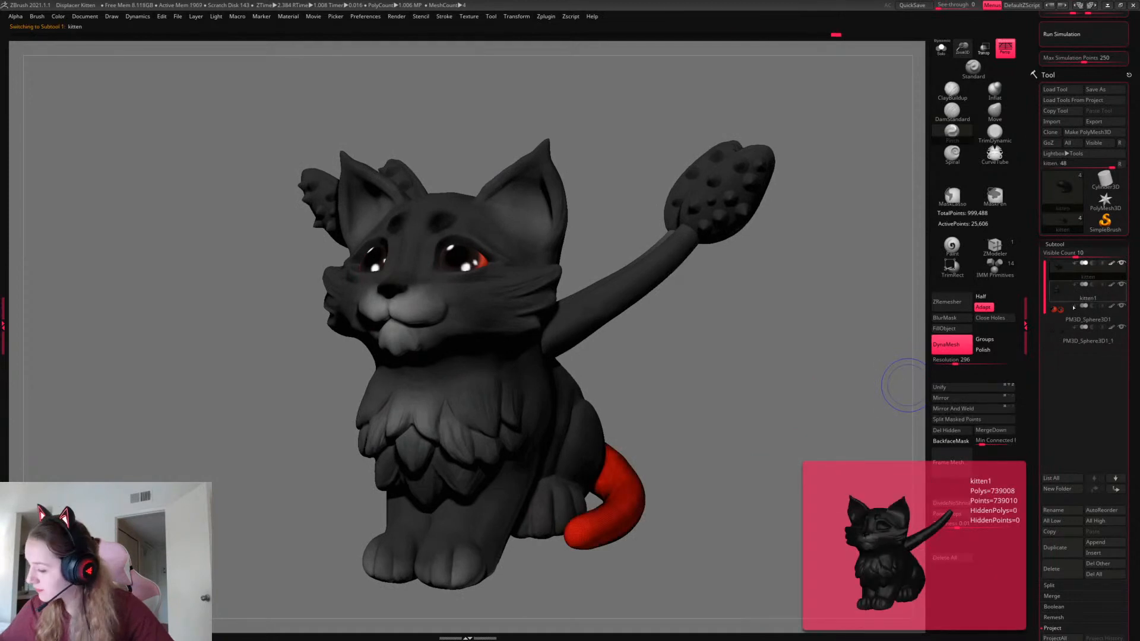
{"action": "left_click", "coordinate": [1059, 341]}
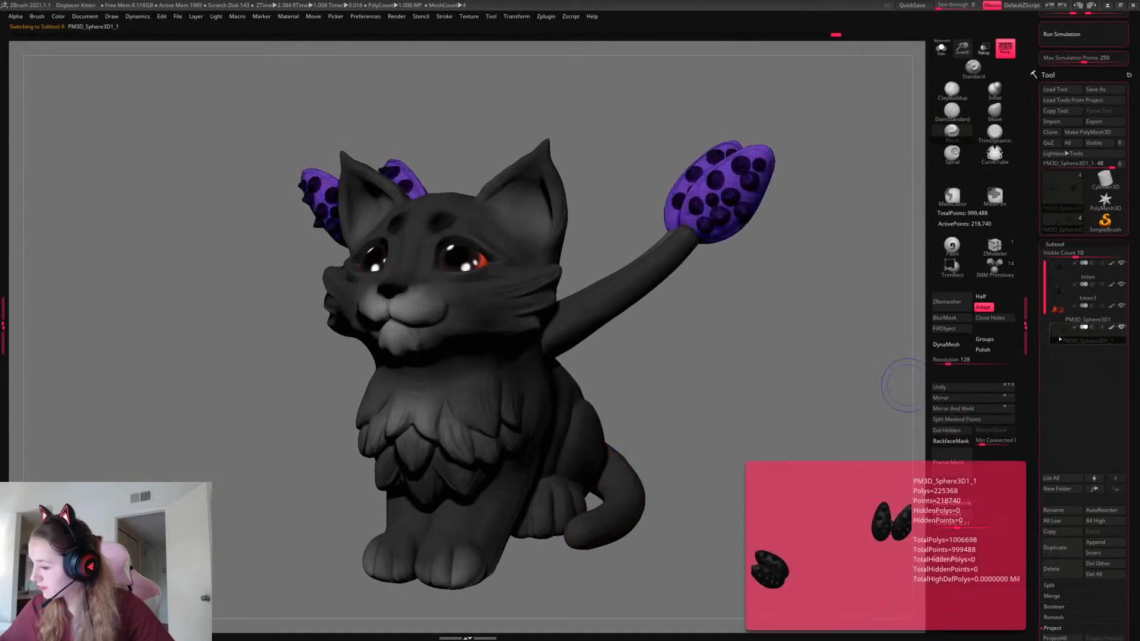
{"action": "left_click", "coordinate": [1062, 292]}
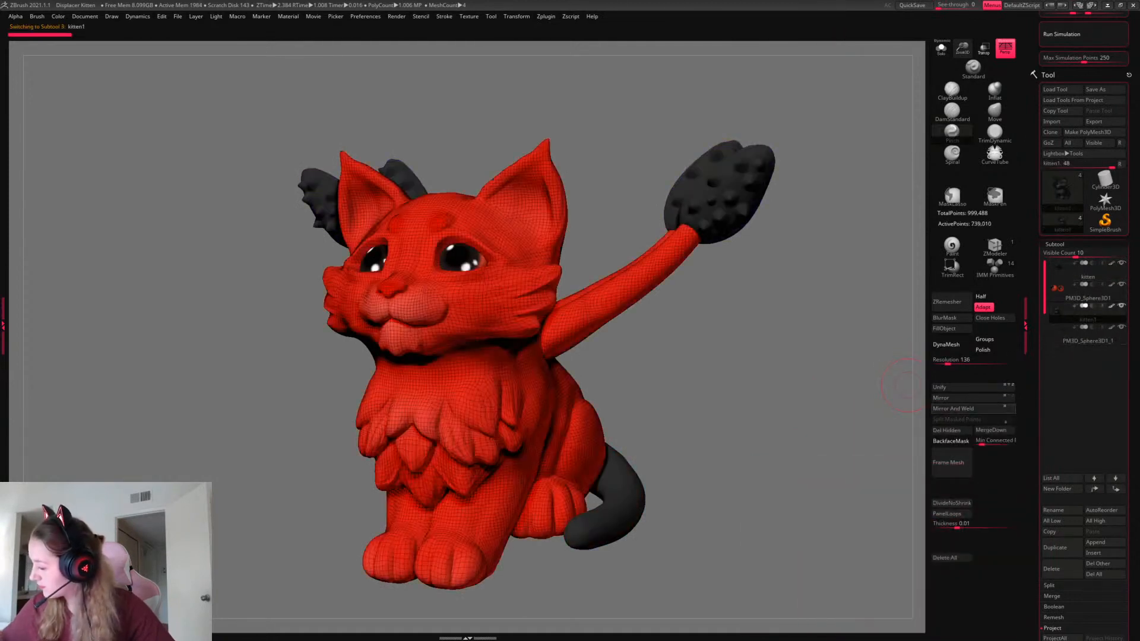
{"action": "key", "text": "shift+f"}
{"action": "key", "text": "shift+f"}
{"action": "key", "text": "shift+f"}
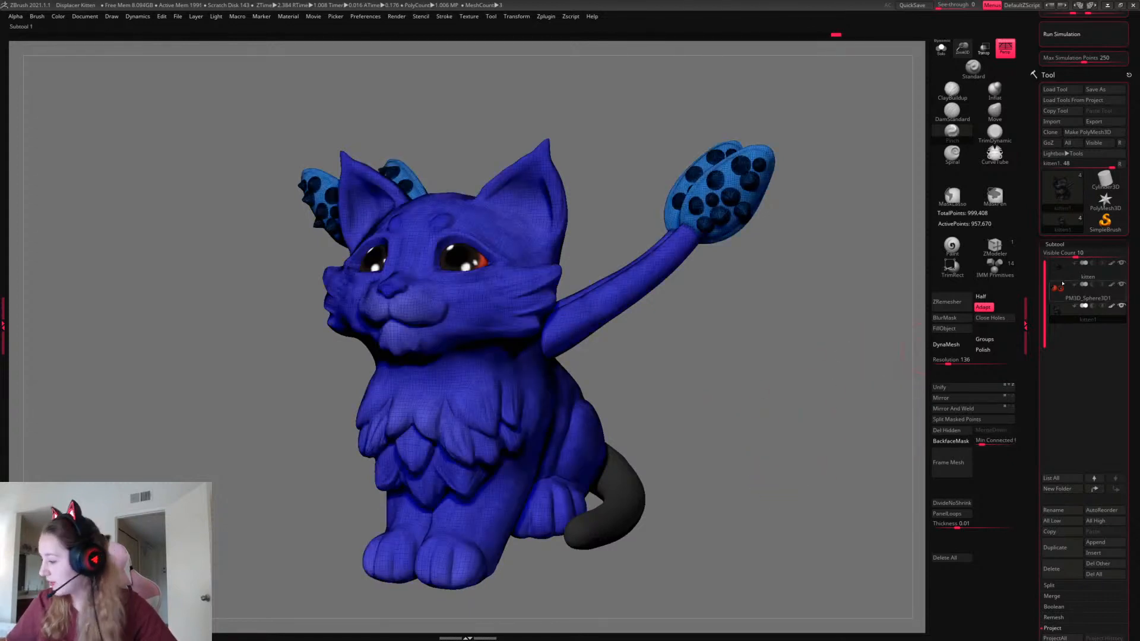
{"action": "key", "text": "shift+f"}
{"action": "key", "text": "space"}
{"action": "left_click_drag", "start_coordinate": [737, 424], "coordinate": [782, 419]}
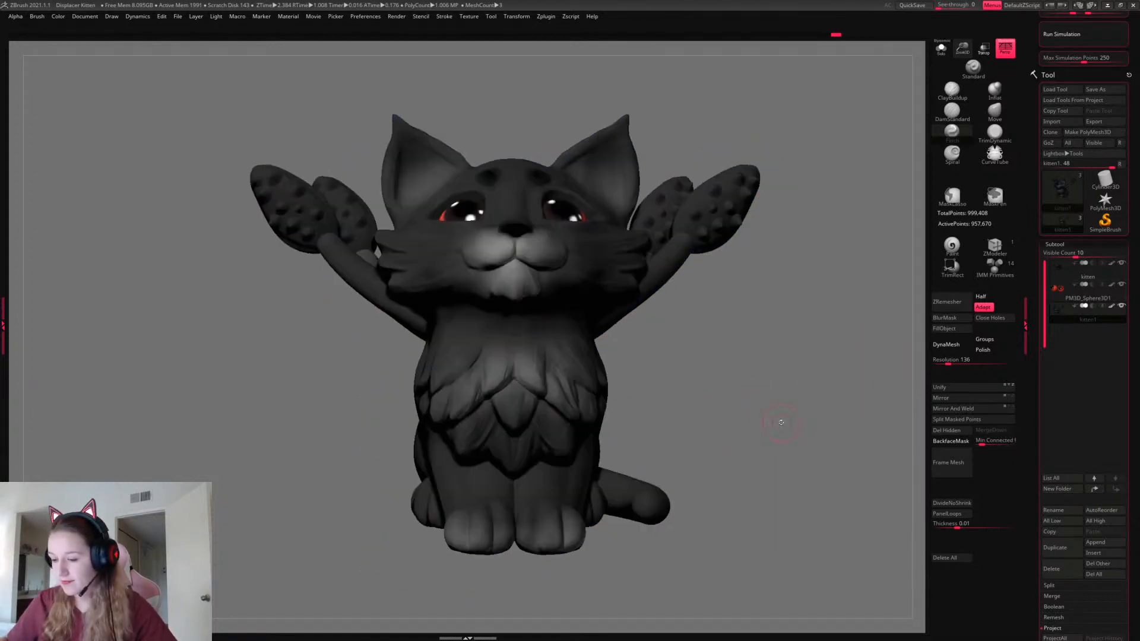
Inspect the merged body in Solo mode and check its subdivision levels
{"action": "left_click", "coordinate": [942, 50]}
{"action": "left_click", "coordinate": [948, 54]}
{"action": "left_click_drag", "start_coordinate": [767, 380], "coordinate": [720, 466], "text": "alt"}
{"action": "left_click", "coordinate": [1055, 244]}
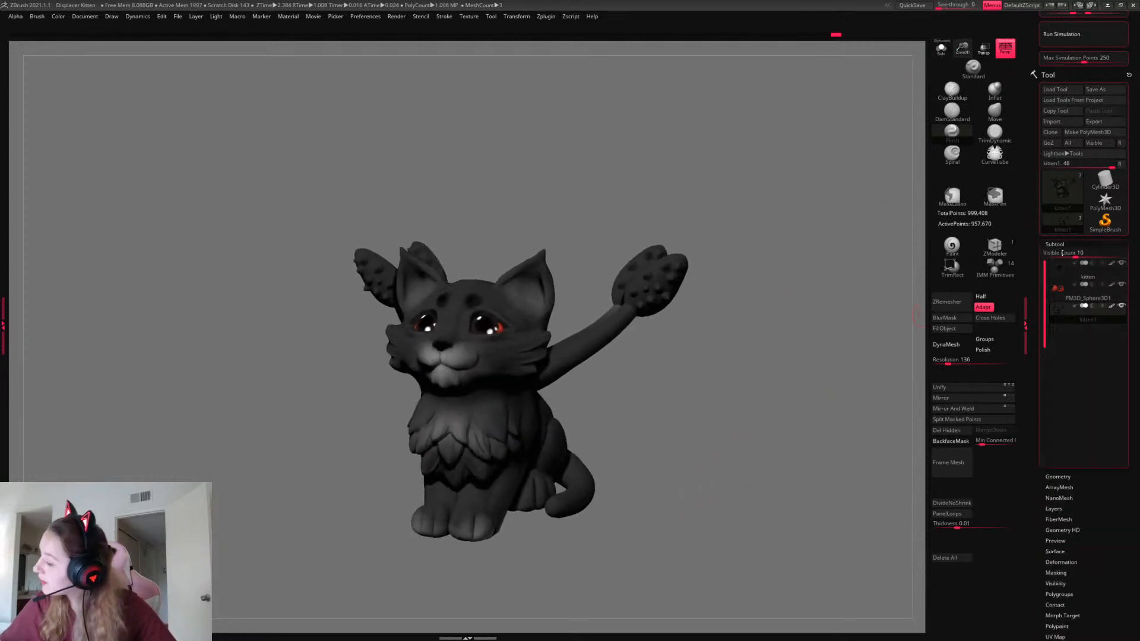
{"action": "left_click", "coordinate": [1058, 254]}
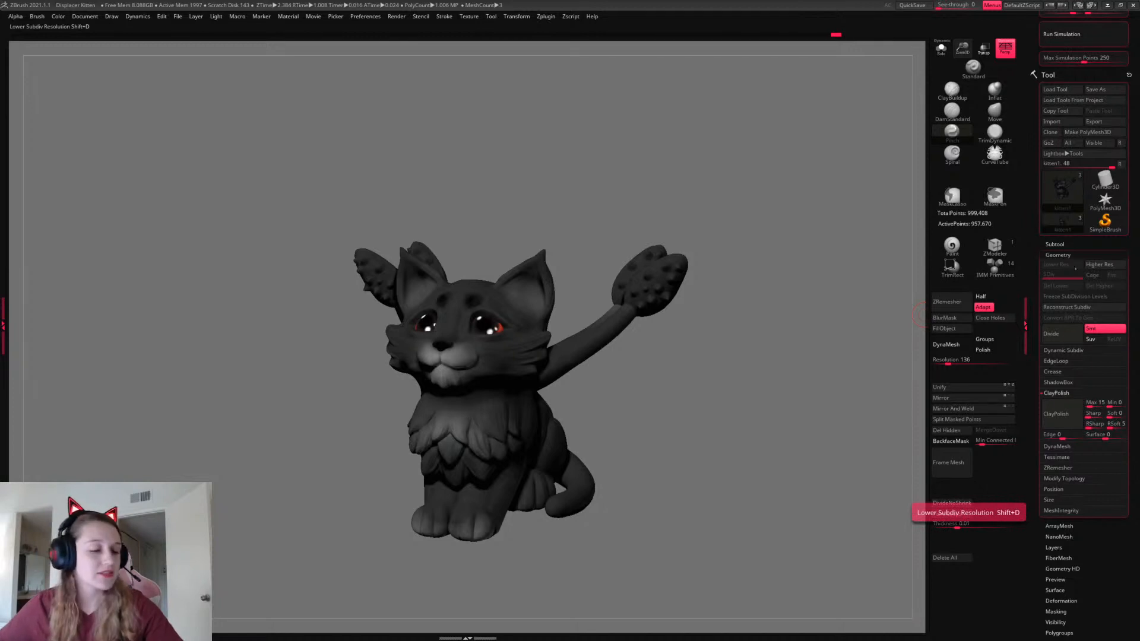
Restore the kitten project from the latest QuickSave, QS_3409
{"action": "left_click", "coordinate": [373, 46]}
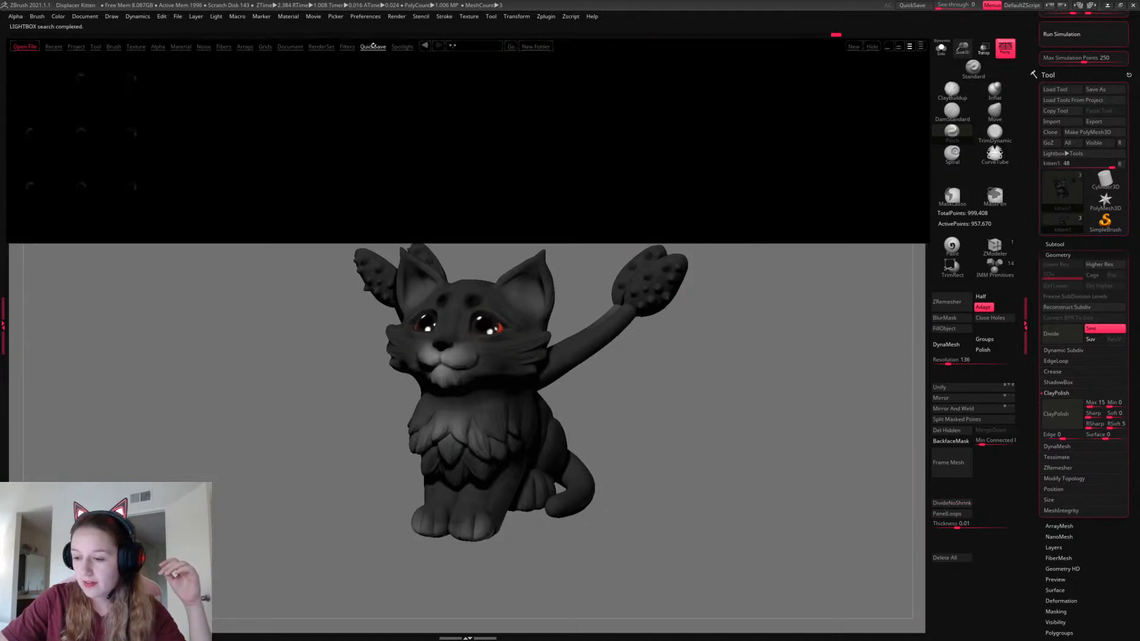
{"action": "left_click_drag", "start_coordinate": [849, 151], "coordinate": [685, 160]}
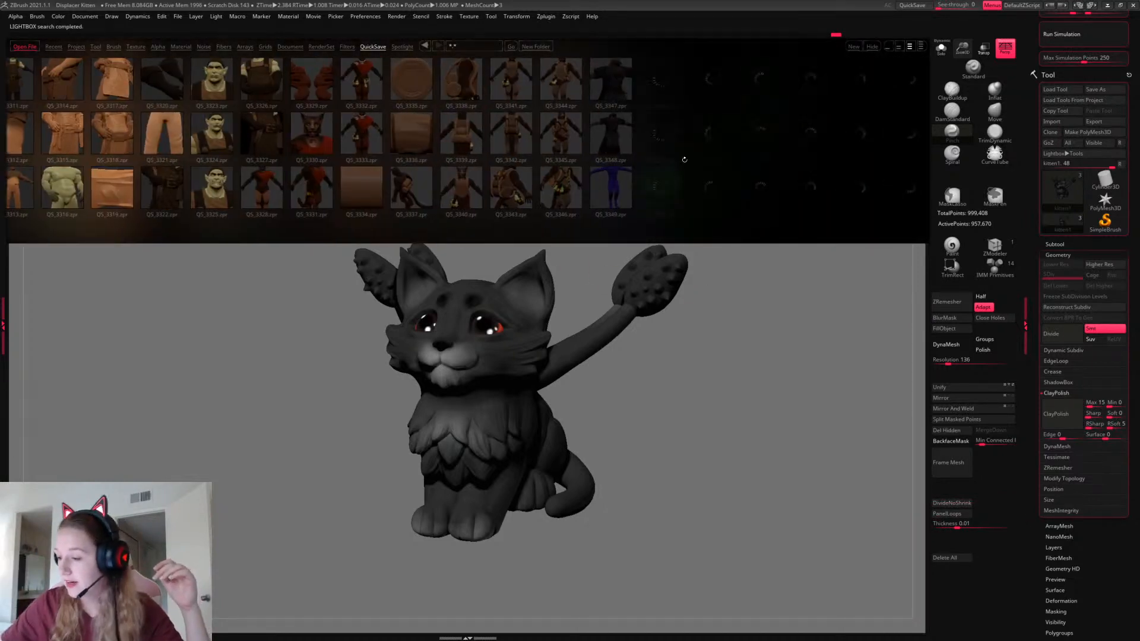
{"action": "left_click_drag", "start_coordinate": [760, 174], "coordinate": [547, 175]}
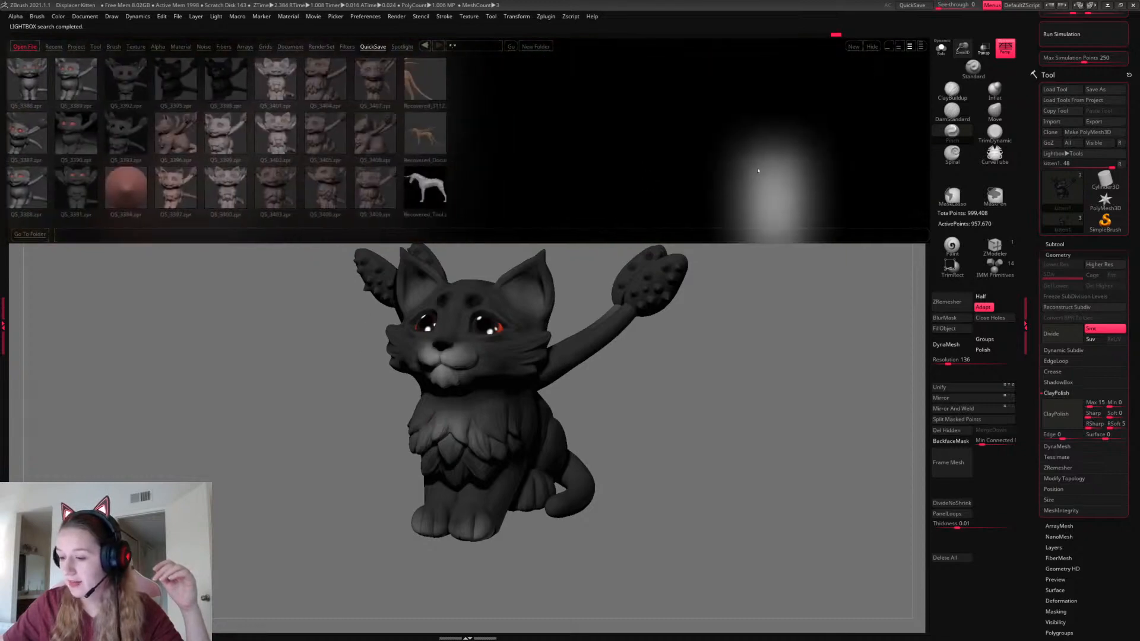
{"action": "left_click_drag", "start_coordinate": [757, 171], "coordinate": [747, 167]}
{"action": "double_click", "coordinate": [367, 194]}
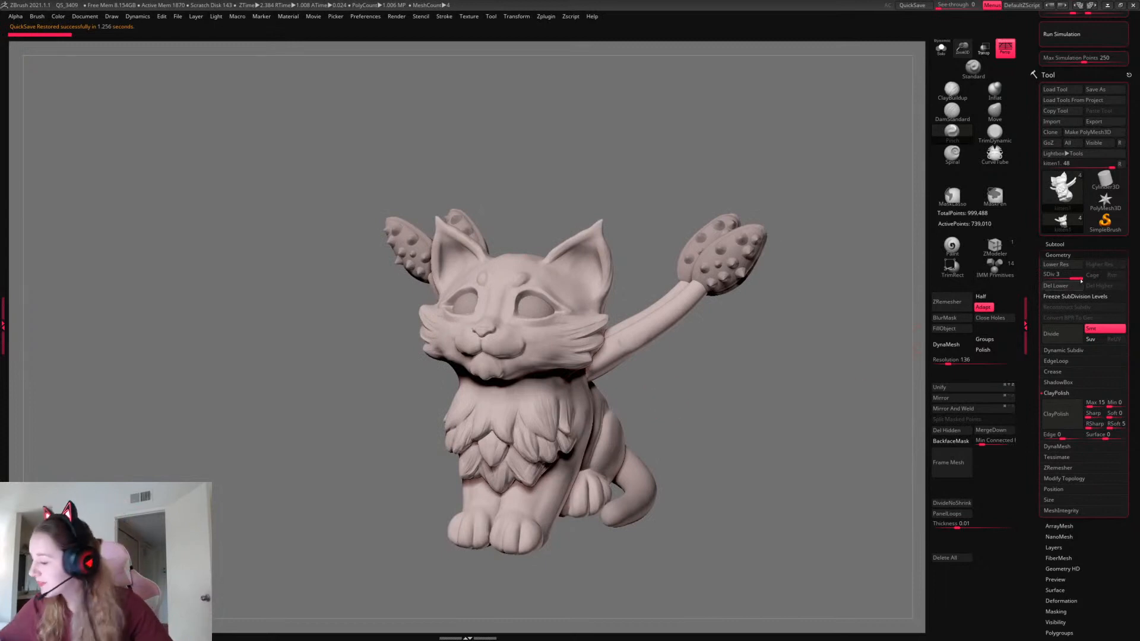
Drop the kitten body to its lowest subdivision level and move it below the eyes in the subtool order
{"action": "left_click", "coordinate": [1057, 265]}
{"action": "left_click", "coordinate": [1057, 265]}
{"action": "left_click_drag", "start_coordinate": [777, 382], "coordinate": [810, 432]}
{"action": "left_click", "coordinate": [1055, 244]}
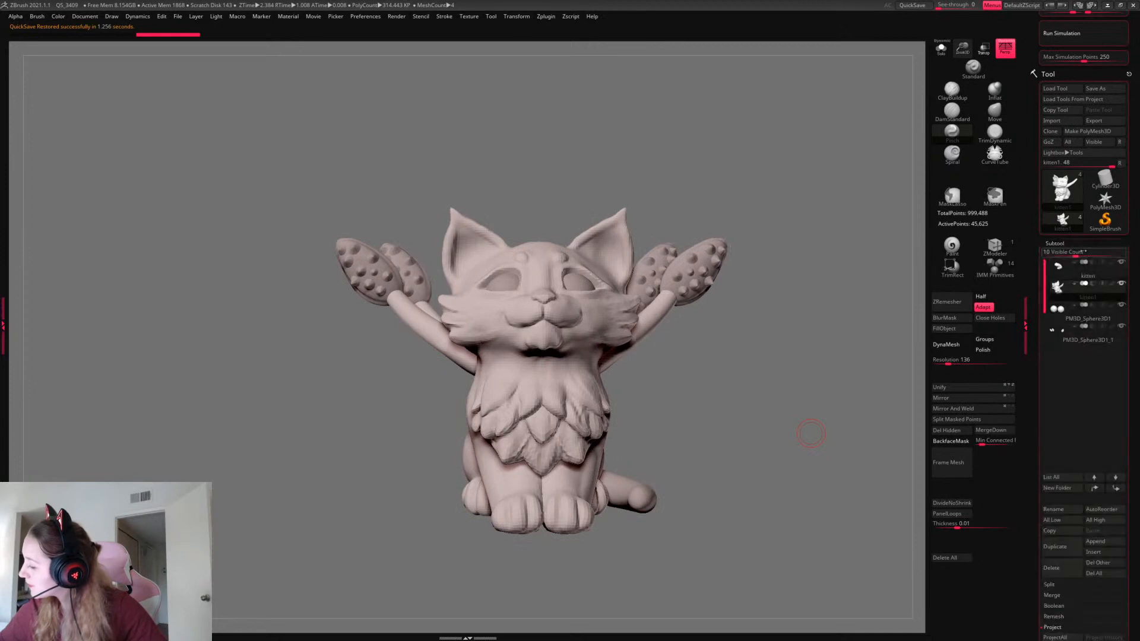
{"action": "left_click_drag", "start_coordinate": [1058, 286], "coordinate": [1066, 317]}
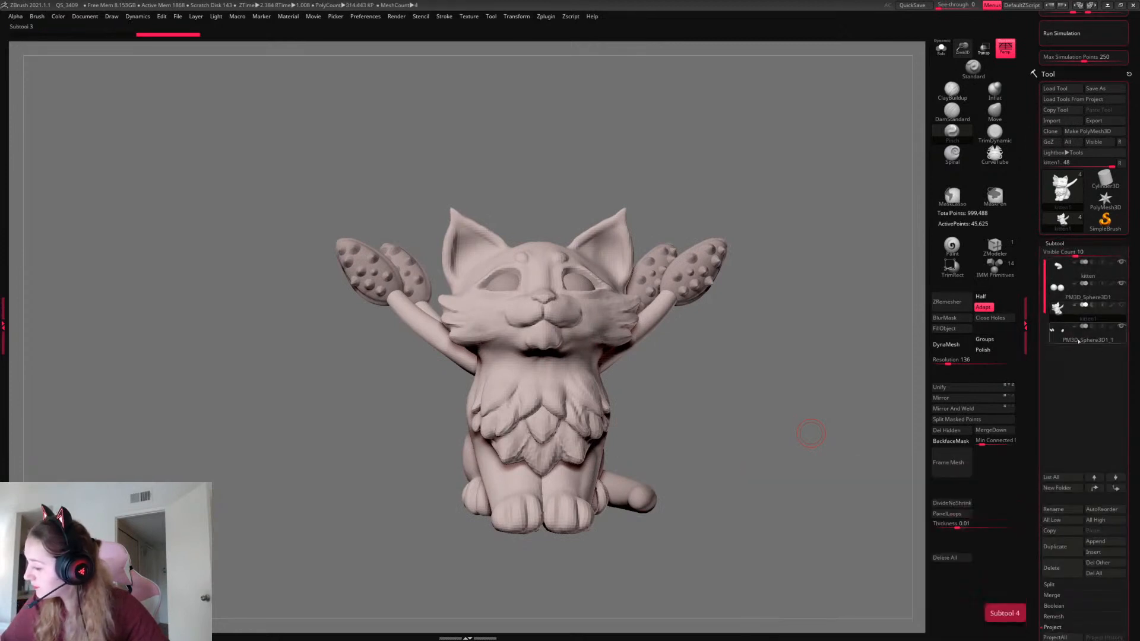
{"action": "mouse_move", "coordinate": [796, 428]}
{"action": "left_mouse_down"}
{"action": "mouse_move", "coordinate": [758, 458]}
{"action": "mouse_move", "coordinate": [789, 438]}
{"action": "mouse_move", "coordinate": [794, 413]}
{"action": "left_mouse_up"}
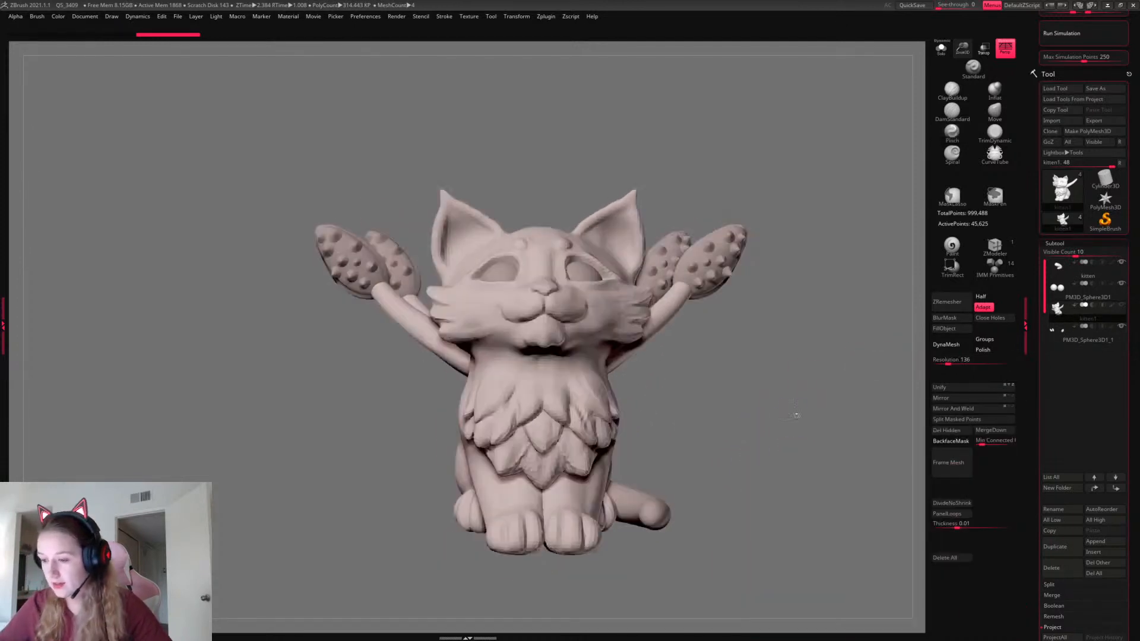
Turn on polypaint for all subtools and fill the tail with the dark fur colour
{"action": "left_click", "coordinate": [1112, 327], "text": "shift"}
{"action": "left_click", "coordinate": [1122, 326], "text": "shift"}
{"action": "left_click", "coordinate": [1122, 326], "text": "shift"}
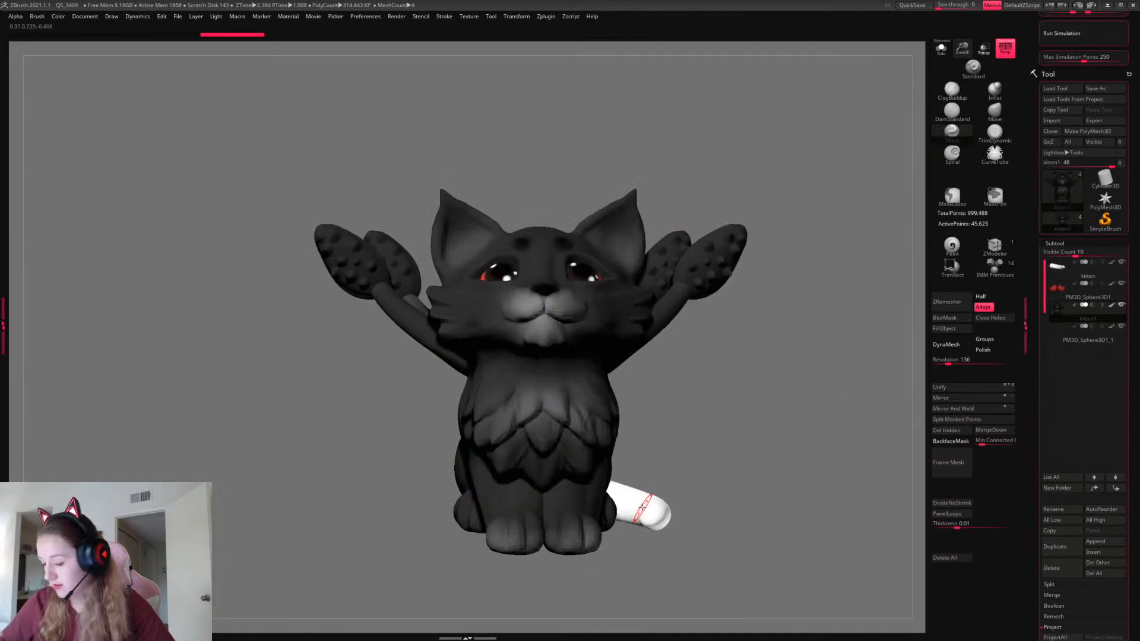
{"action": "left_click", "coordinate": [611, 501], "text": "alt"}
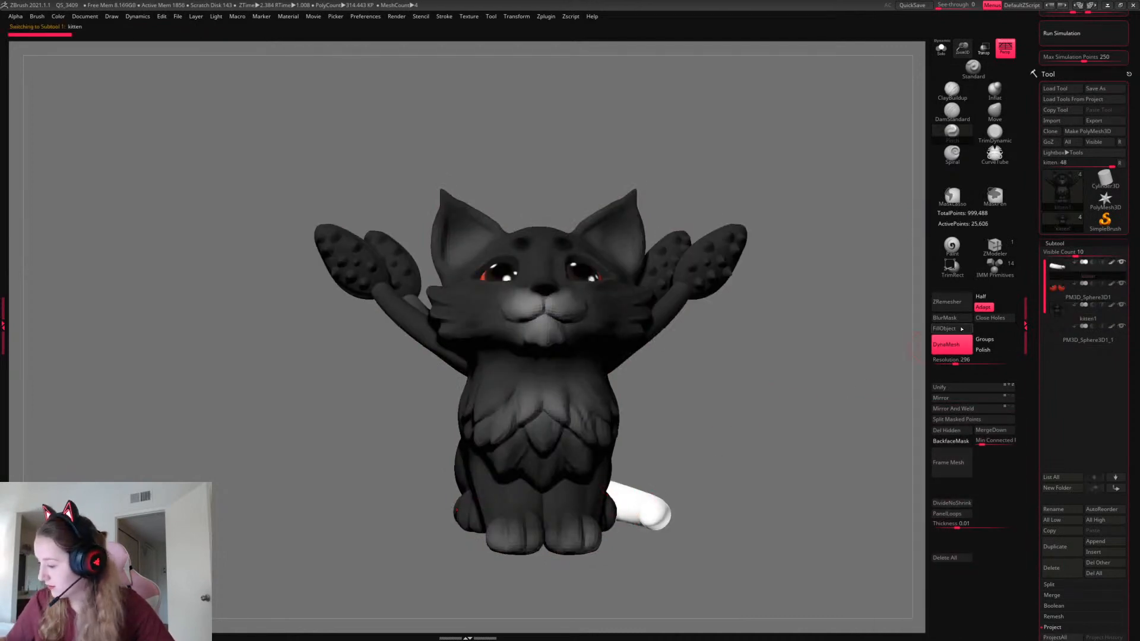
{"action": "left_click_drag", "start_coordinate": [754, 428], "coordinate": [778, 402]}
{"action": "key", "text": "Down"}
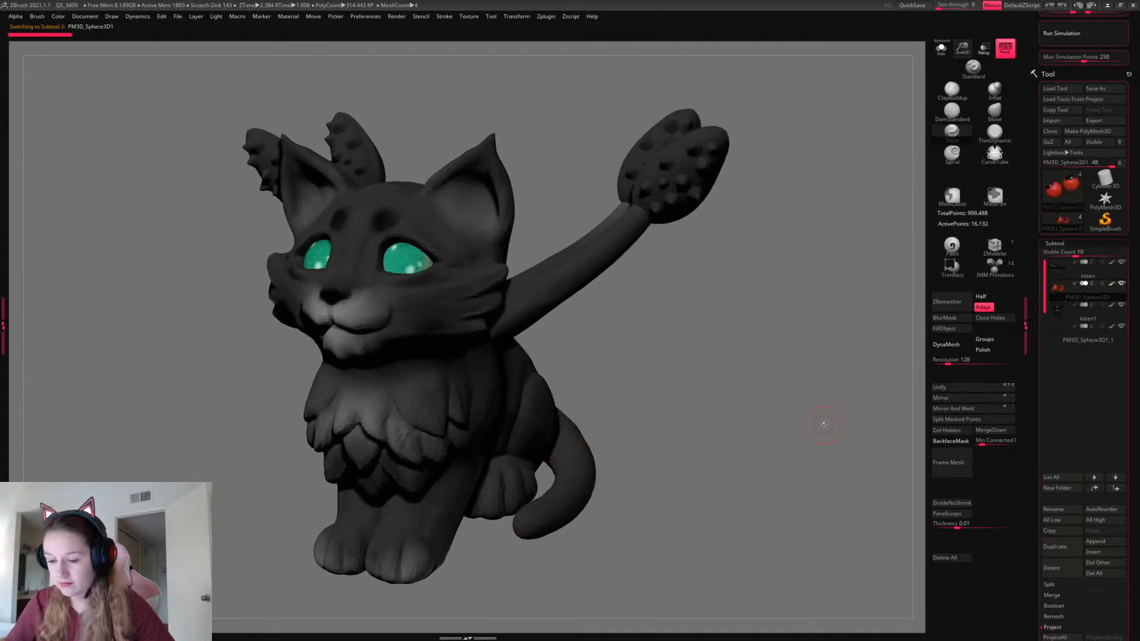
Select the kitten's body and raise it to subdivision level 3
{"action": "left_click_drag", "start_coordinate": [824, 425], "coordinate": [908, 386]}
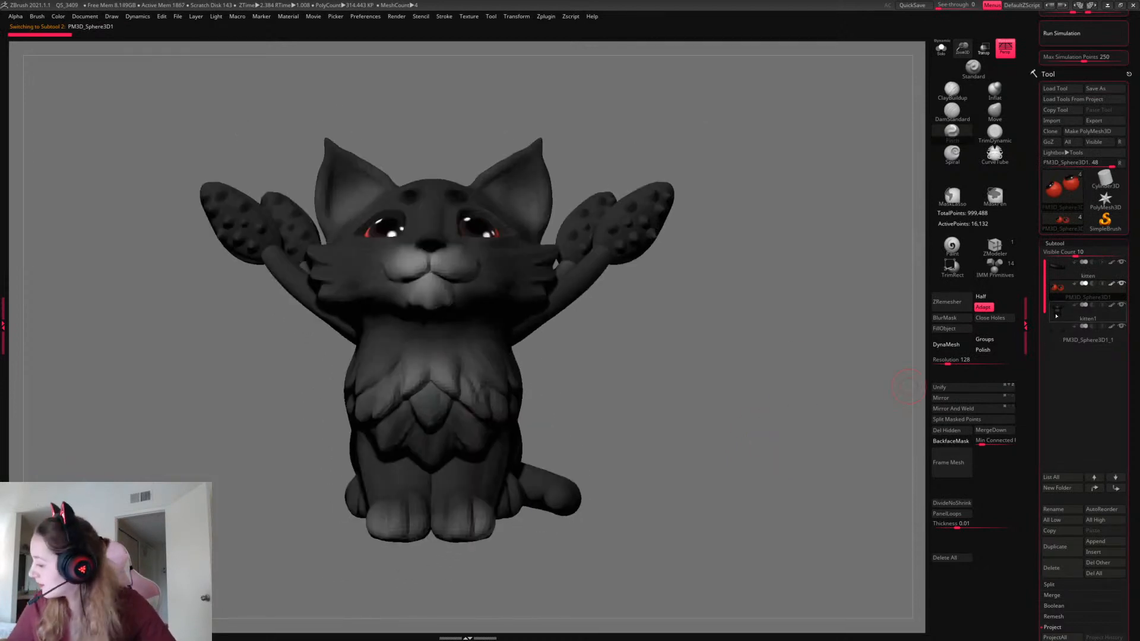
{"action": "left_click", "coordinate": [1057, 316]}
{"action": "left_click", "coordinate": [1055, 244]}
{"action": "left_click", "coordinate": [1059, 255]}
{"action": "left_click", "coordinate": [1100, 264]}
{"action": "left_click", "coordinate": [1100, 265]}
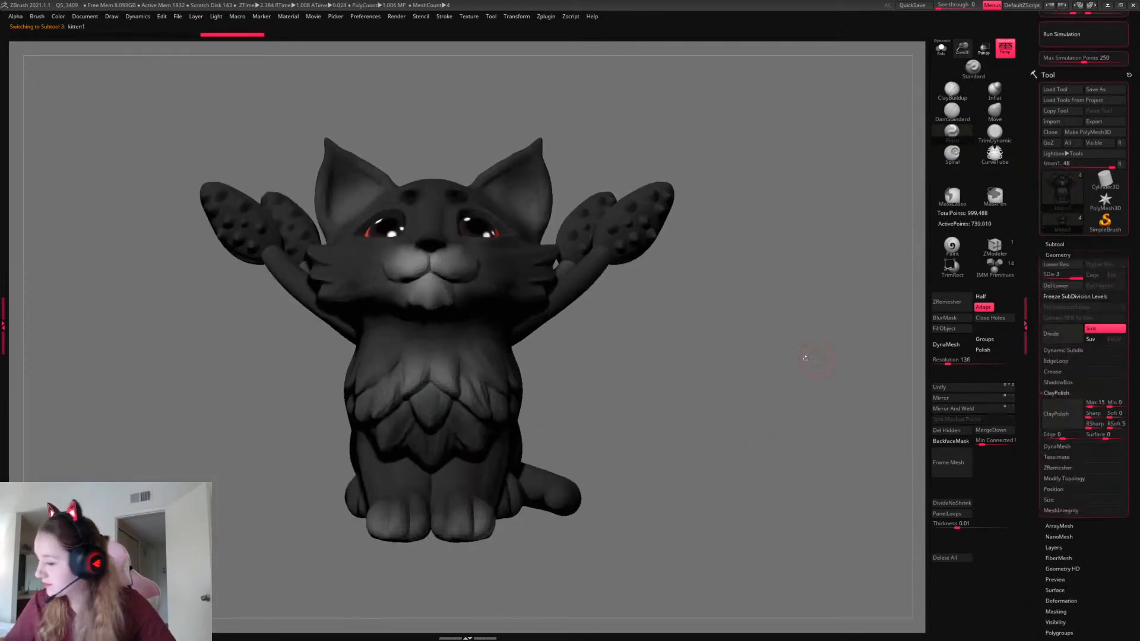
Create a combined TPoseMesh of all the kitten's subtools with Transpose Master
{"action": "left_click_drag", "start_coordinate": [805, 358], "coordinate": [685, 221]}
{"action": "left_click", "coordinate": [525, 18]}
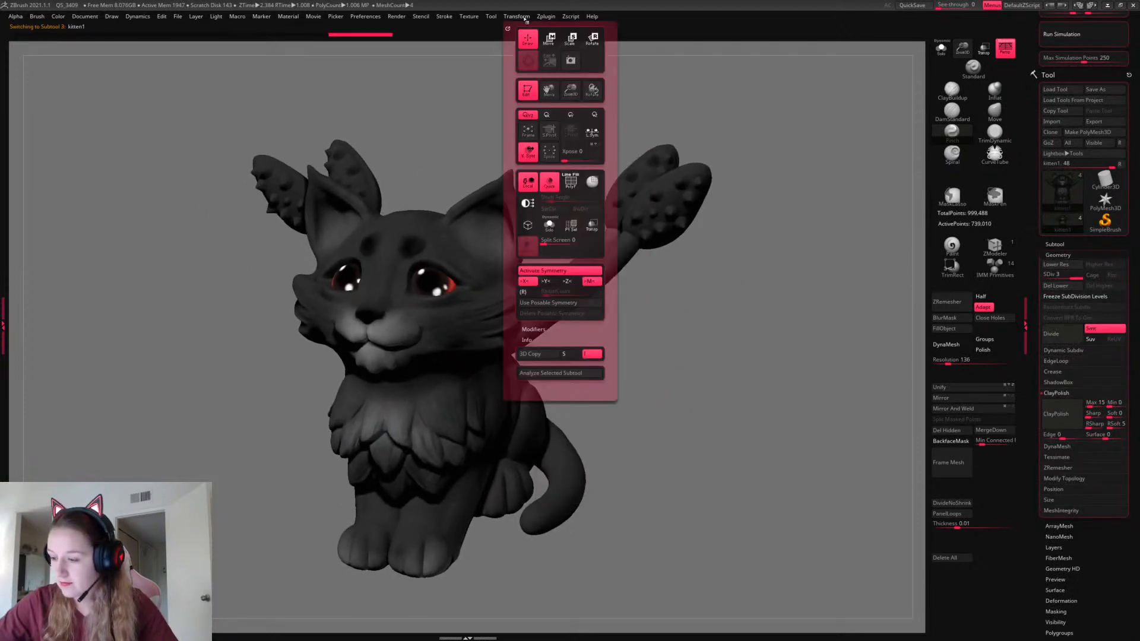
{"action": "left_click", "coordinate": [559, 20]}
{"action": "left_click", "coordinate": [571, 75]}
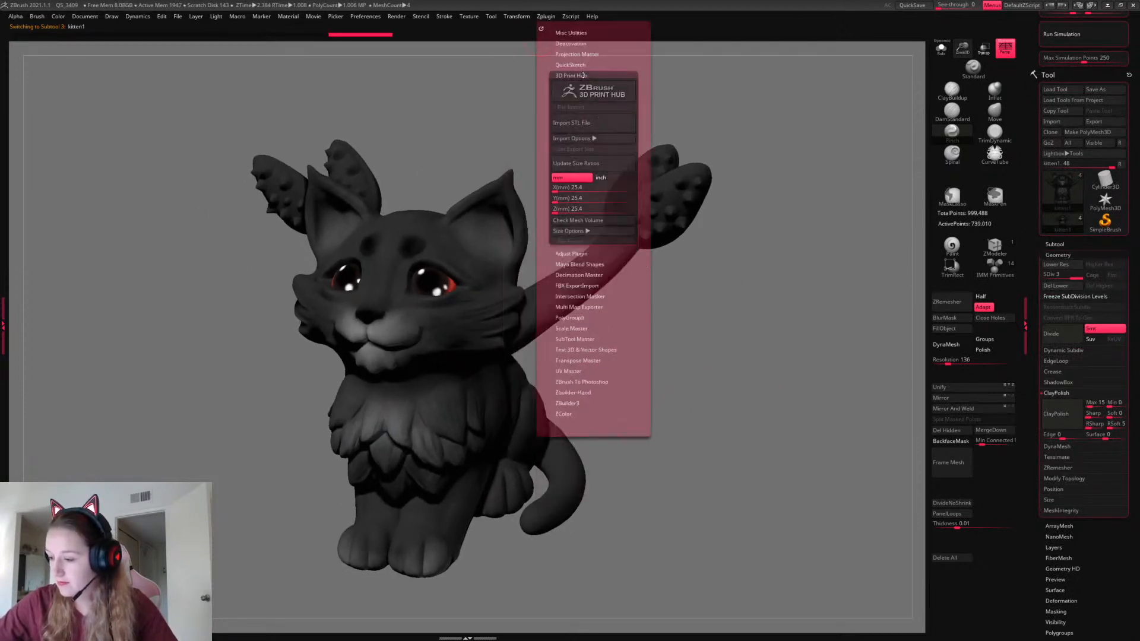
{"action": "left_click", "coordinate": [592, 190]}
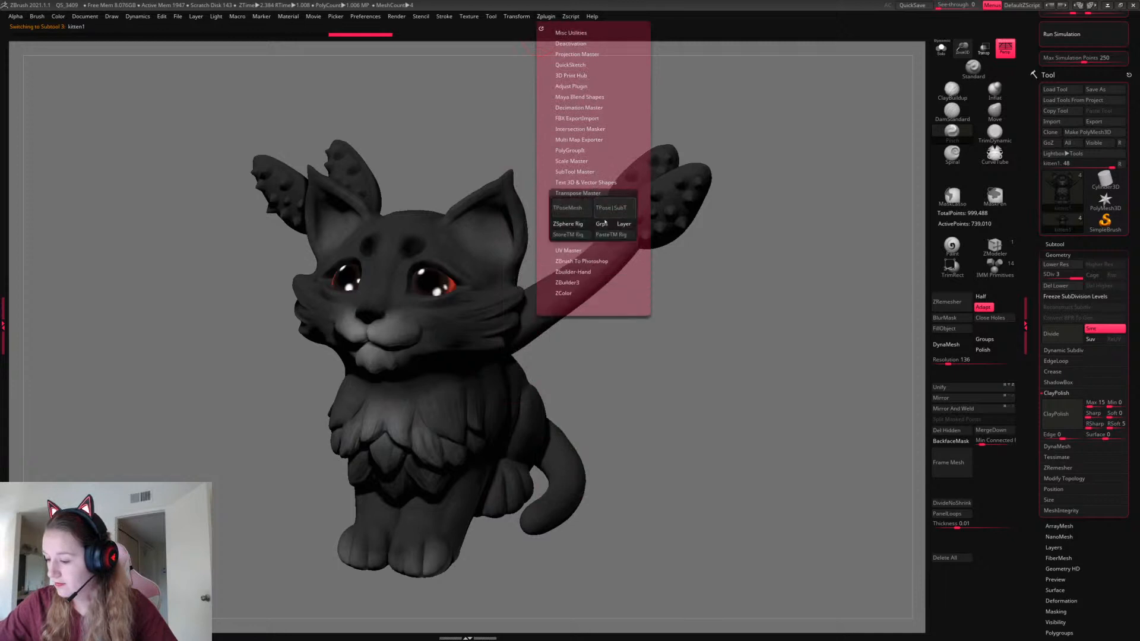
{"action": "left_click", "coordinate": [580, 204]}
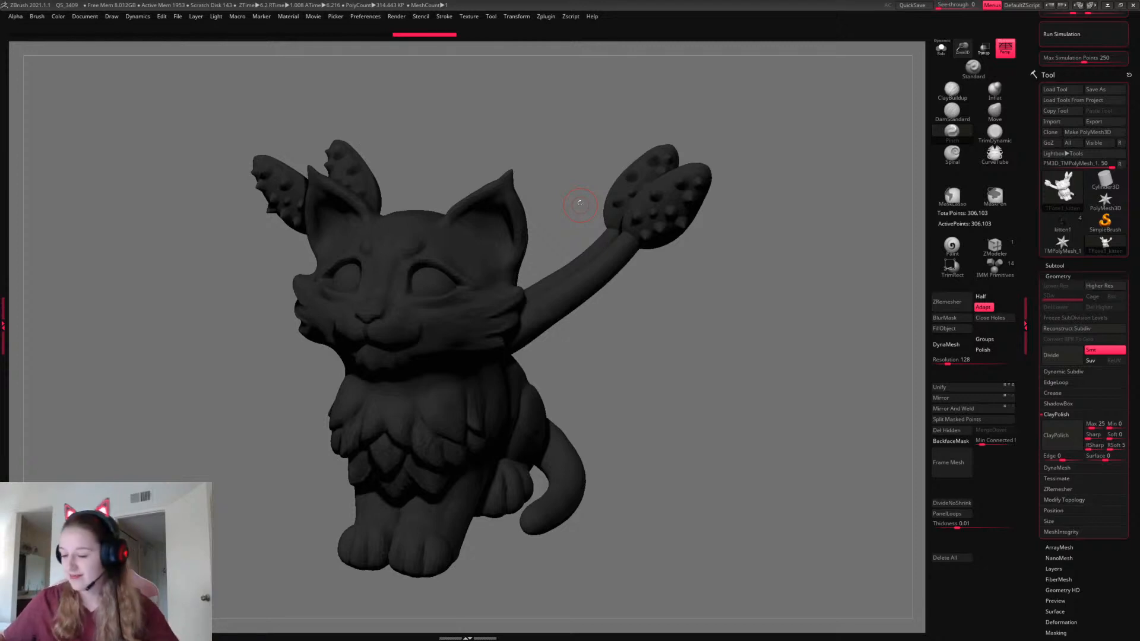
Examine the combined pose mesh and its polyframe from several angles
{"action": "right_click", "coordinate": [711, 357]}
{"action": "left_click_drag", "start_coordinate": [713, 357], "coordinate": [751, 371]}
{"action": "key", "text": "shift+f"}
{"action": "key", "text": "shift+f"}
{"action": "key", "text": "w"}
{"action": "left_click_drag", "start_coordinate": [472, 344], "coordinate": [452, 348]}
{"action": "key", "text": "q"}
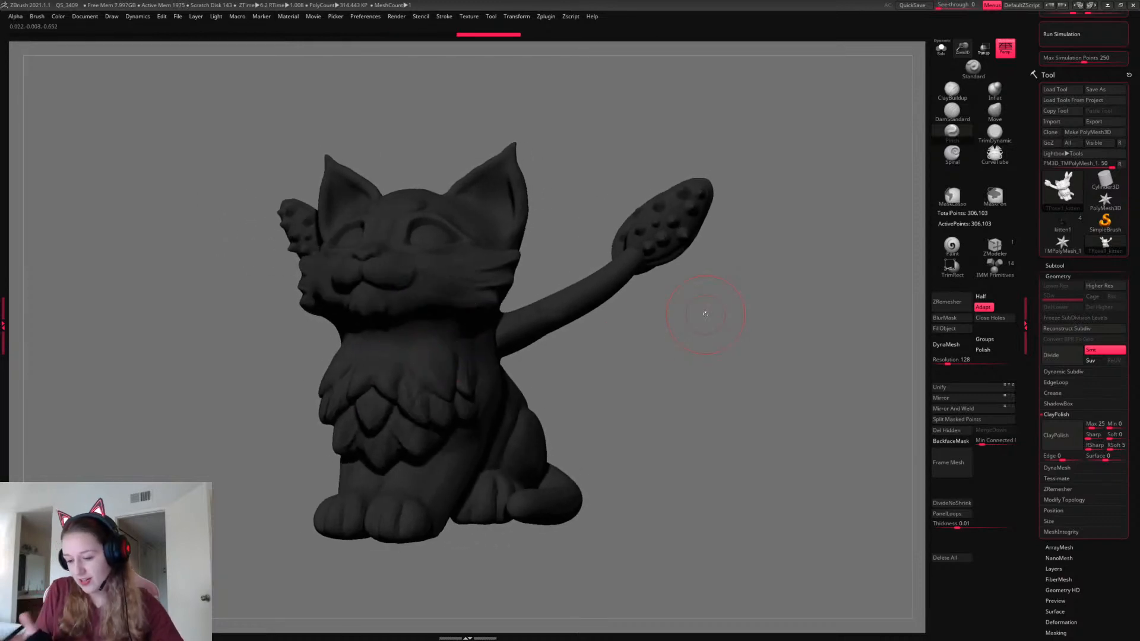
{"action": "left_click_drag", "start_coordinate": [744, 332], "coordinate": [858, 309]}
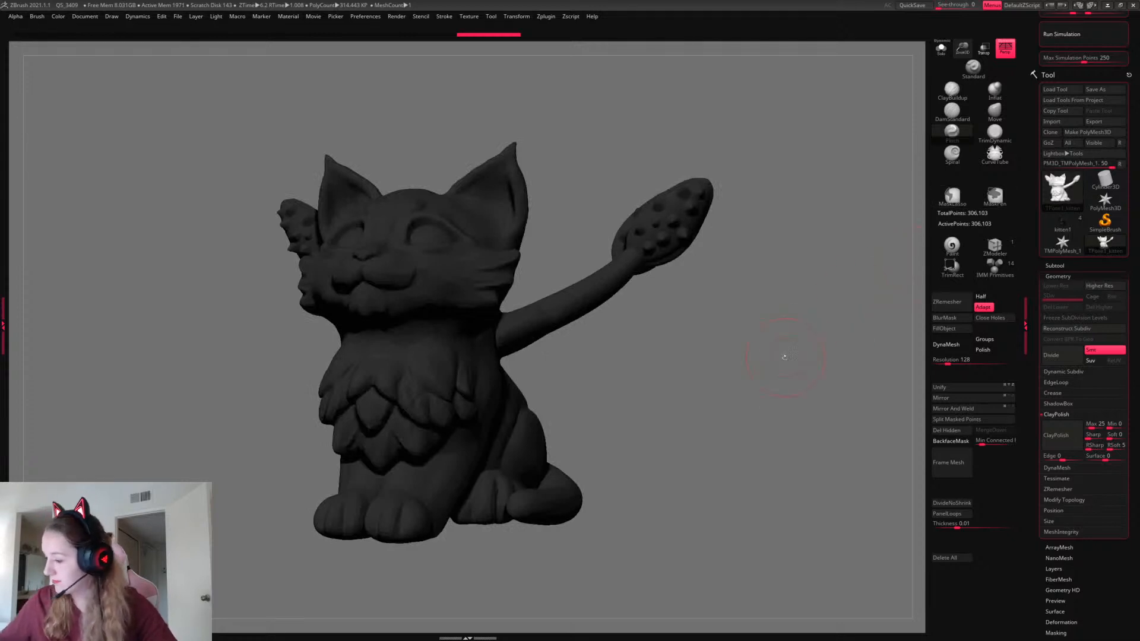
Mask the kitten with a blurred mask, leaving the two tentacles on one side unmasked
{"action": "left_click_drag", "start_coordinate": [781, 354], "coordinate": [828, 379], "text": "alt"}
{"action": "mouse_move", "coordinate": [617, 141]}
{"action": "left_mouse_down", "text": "ctrl"}
{"action": "mouse_move", "coordinate": [346, 142]}
{"action": "mouse_move", "coordinate": [332, 357]}
{"action": "mouse_move", "coordinate": [499, 363]}
{"action": "mouse_move", "coordinate": [751, 294]}
{"action": "left_mouse_up", "text": "ctrl"}
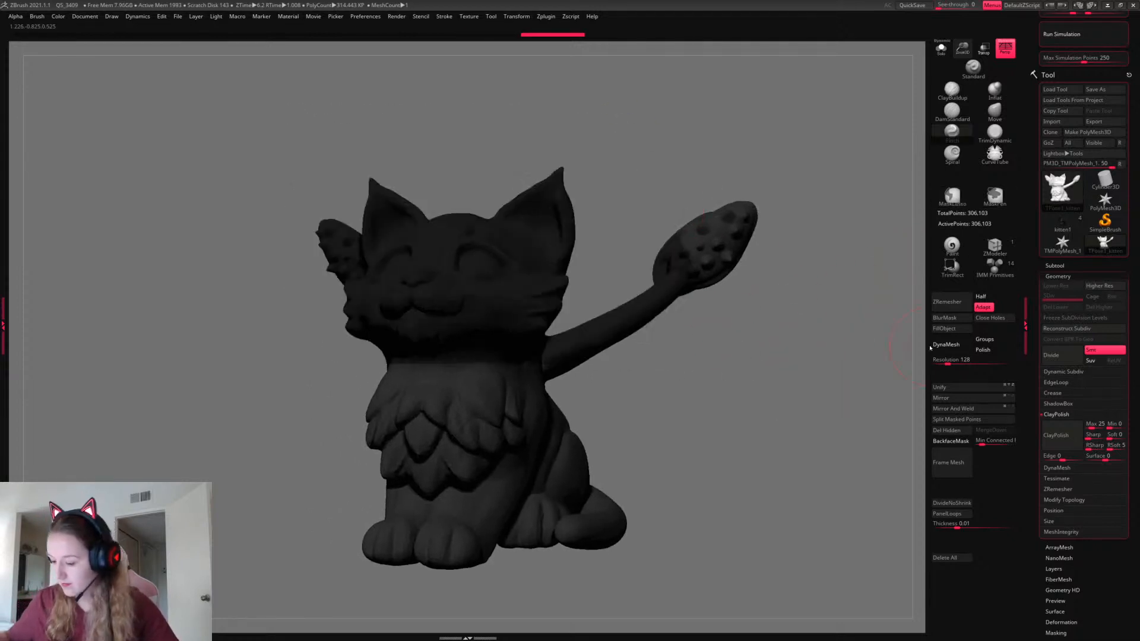
{"action": "left_click", "coordinate": [960, 320]}
{"action": "left_click", "coordinate": [960, 321]}
{"action": "left_click_drag", "start_coordinate": [801, 356], "coordinate": [793, 434]}
{"action": "mouse_move", "coordinate": [831, 205]}
{"action": "left_mouse_down", "text": "ctrl"}
{"action": "mouse_move", "coordinate": [620, 202]}
{"action": "mouse_move", "coordinate": [556, 243]}
{"action": "left_mouse_up", "text": "ctrl"}
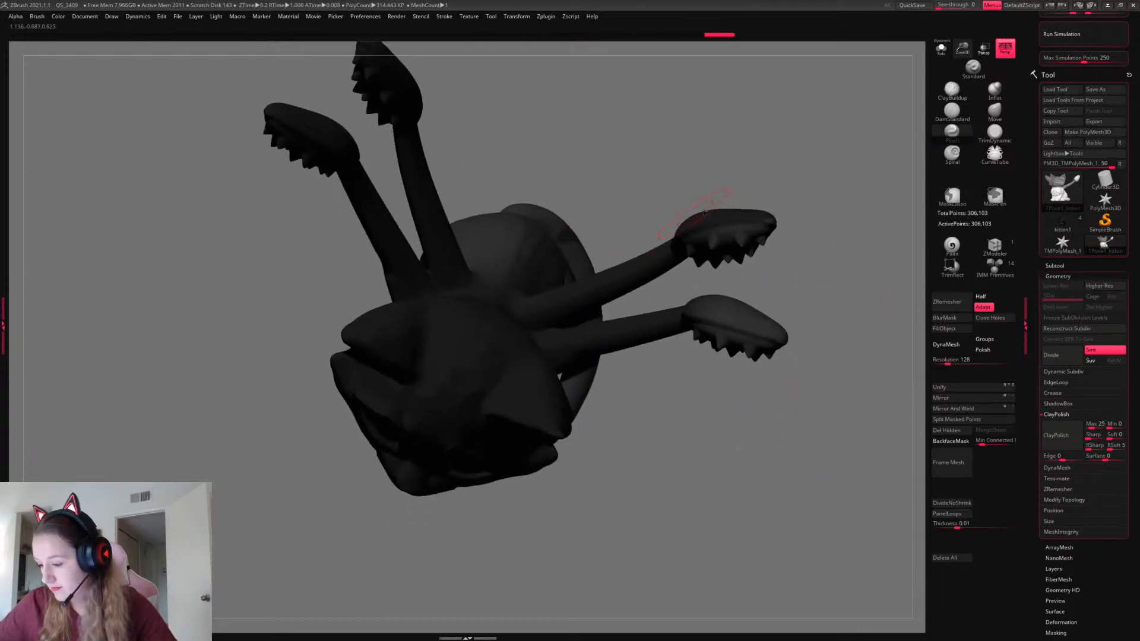
{"action": "mouse_move", "coordinate": [812, 188]}
{"action": "left_mouse_down", "text": "ctrl"}
{"action": "mouse_move", "coordinate": [510, 282]}
{"action": "mouse_move", "coordinate": [553, 357]}
{"action": "mouse_move", "coordinate": [813, 357]}
{"action": "left_mouse_up", "text": "ctrl"}
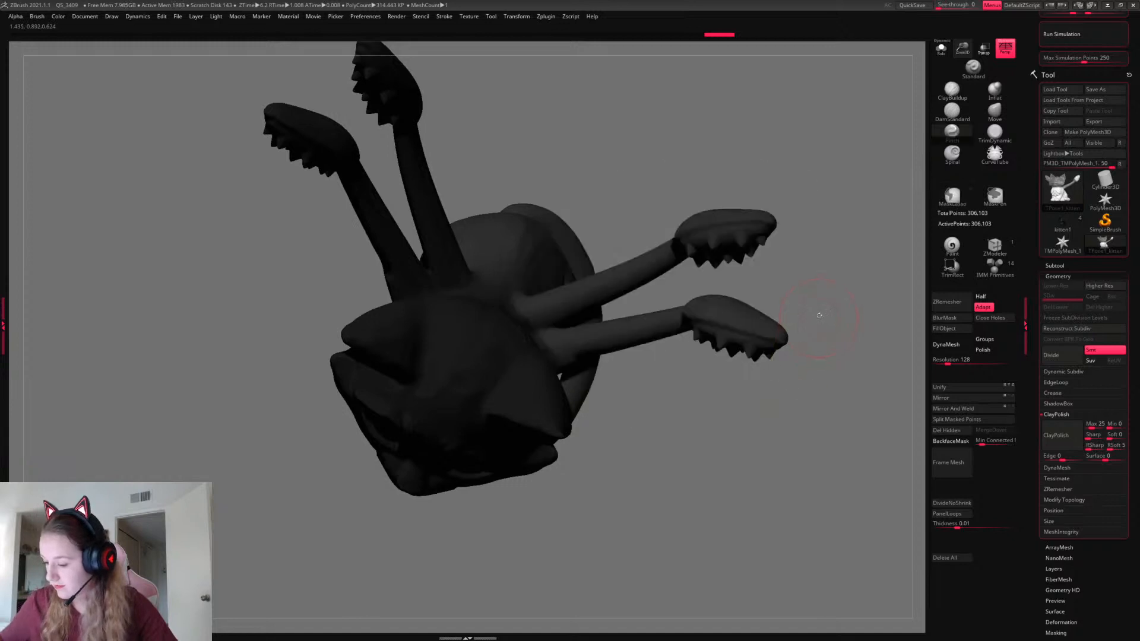
Clear the existing tentacle mask and mask the kitten's head with a blurred edge
{"action": "left_click_drag", "start_coordinate": [821, 318], "coordinate": [831, 252], "text": "alt"}
{"action": "left_click_drag", "start_coordinate": [695, 226], "coordinate": [699, 262], "text": "alt"}
{"action": "mouse_move", "coordinate": [420, 143]}
{"action": "left_mouse_down", "text": "ctrl"}
{"action": "mouse_move", "coordinate": [310, 287]}
{"action": "mouse_move", "coordinate": [433, 355]}
{"action": "mouse_move", "coordinate": [505, 332]}
{"action": "left_mouse_up", "text": "ctrl"}
{"action": "mouse_move", "coordinate": [687, 230]}
{"action": "left_mouse_down"}
{"action": "mouse_move", "coordinate": [770, 259]}
{"action": "mouse_move", "coordinate": [751, 249]}
{"action": "mouse_move", "coordinate": [682, 262]}
{"action": "left_mouse_up"}
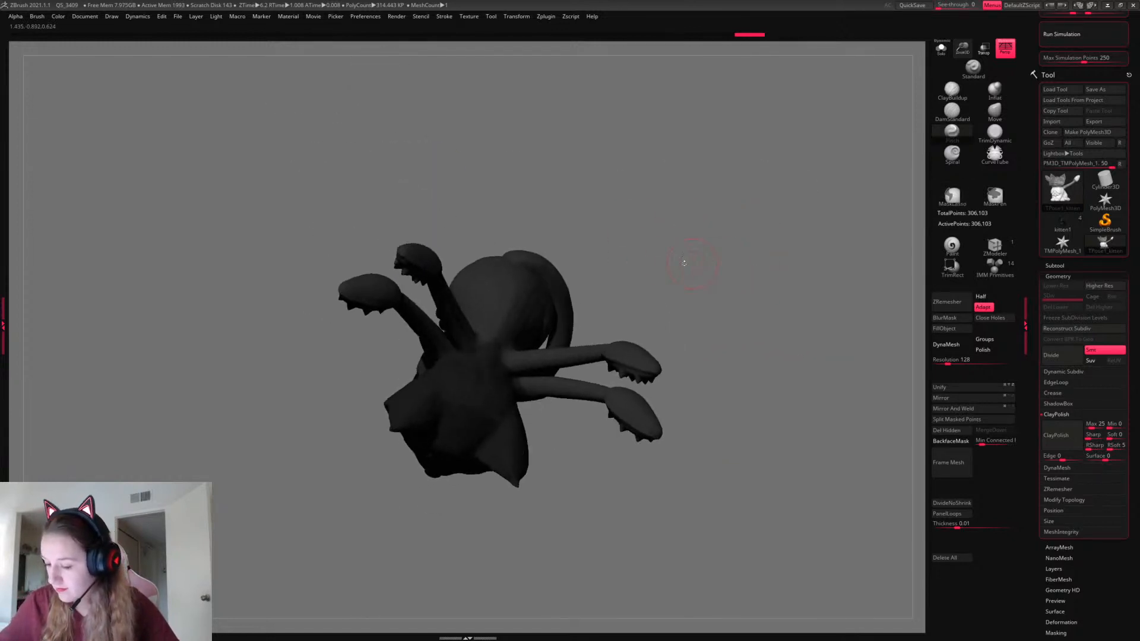
{"action": "mouse_move", "coordinate": [640, 230]}
{"action": "left_mouse_down", "text": "ctrl"}
{"action": "mouse_move", "coordinate": [418, 323]}
{"action": "mouse_move", "coordinate": [480, 359]}
{"action": "mouse_move", "coordinate": [574, 386]}
{"action": "left_mouse_up", "text": "ctrl"}
{"action": "mouse_move", "coordinate": [654, 331]}
{"action": "left_mouse_down"}
{"action": "mouse_move", "coordinate": [736, 261]}
{"action": "mouse_move", "coordinate": [734, 238]}
{"action": "left_mouse_up"}
{"action": "mouse_move", "coordinate": [692, 281]}
{"action": "left_mouse_down", "text": "ctrl"}
{"action": "mouse_move", "coordinate": [483, 322]}
{"action": "mouse_move", "coordinate": [577, 397]}
{"action": "mouse_move", "coordinate": [612, 376]}
{"action": "left_mouse_up", "text": "ctrl"}
{"action": "left_click_drag", "start_coordinate": [692, 315], "coordinate": [654, 326]}
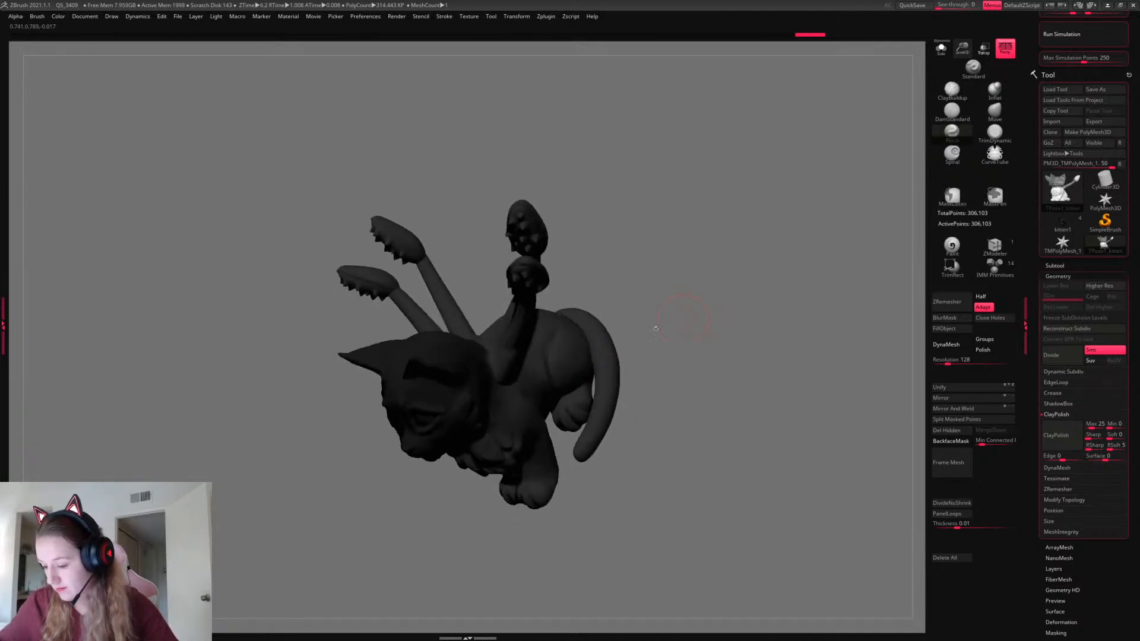
{"action": "left_click", "coordinate": [464, 417], "text": "ctrl"}
{"action": "left_click_drag", "start_coordinate": [772, 333], "coordinate": [789, 292]}
{"action": "left_click", "coordinate": [628, 356], "text": "ctrl"}
Switch the model's display colour to a light grey and invert the mask so only the head is unmasked
{"action": "right_click", "coordinate": [628, 357]}
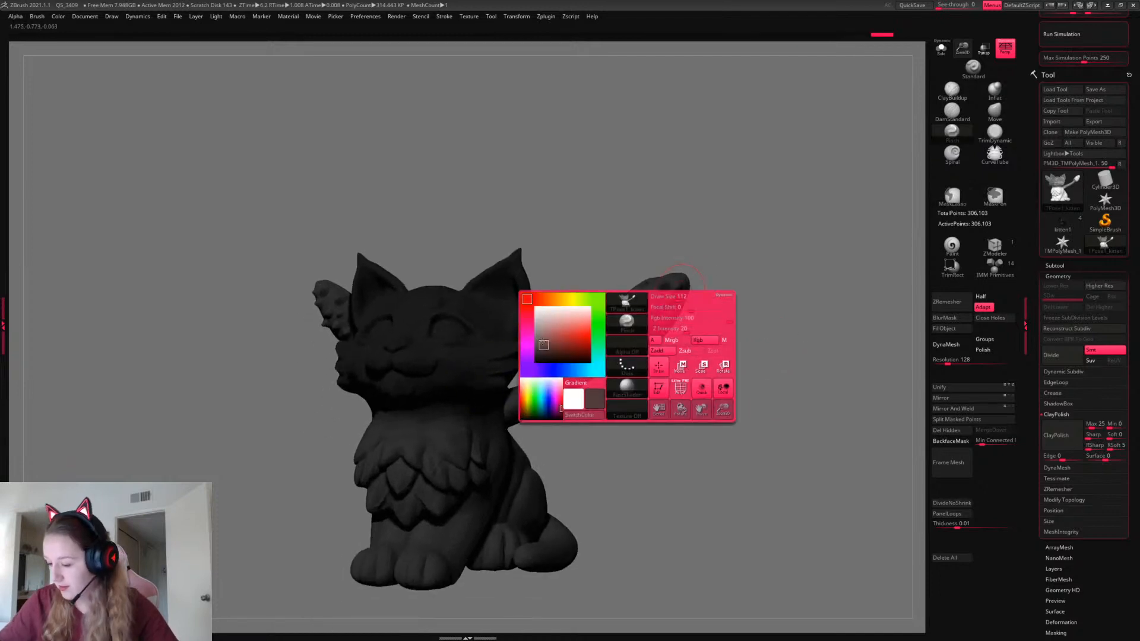
{"action": "right_click", "coordinate": [547, 372]}
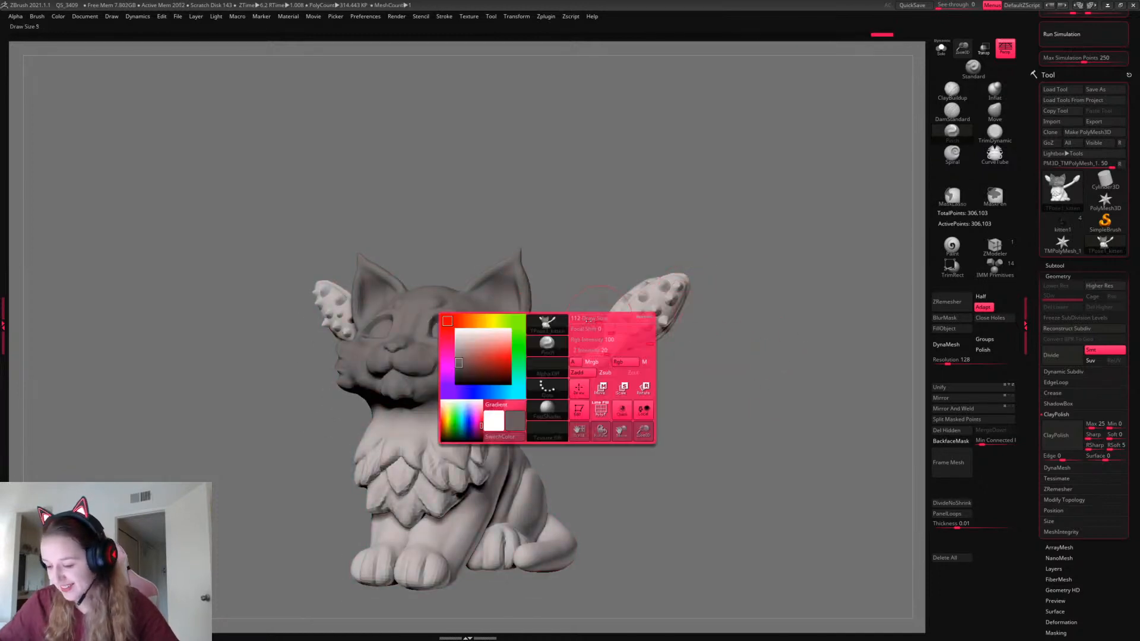
{"action": "mouse_move", "coordinate": [775, 357]}
{"action": "left_mouse_down"}
{"action": "mouse_move", "coordinate": [808, 349]}
{"action": "mouse_move", "coordinate": [776, 362]}
{"action": "mouse_move", "coordinate": [826, 377]}
{"action": "mouse_move", "coordinate": [766, 410]}
{"action": "left_mouse_up"}
{"action": "left_click", "coordinate": [525, 350], "text": "ctrl"}
Place the transform gizmo at the centre of the head and rotate the head slightly relative to the body
{"action": "key", "text": "w"}
{"action": "left_click_drag", "start_coordinate": [492, 379], "coordinate": [410, 380], "text": "alt"}
{"action": "left_click_drag", "start_coordinate": [430, 387], "coordinate": [734, 441], "text": "alt"}
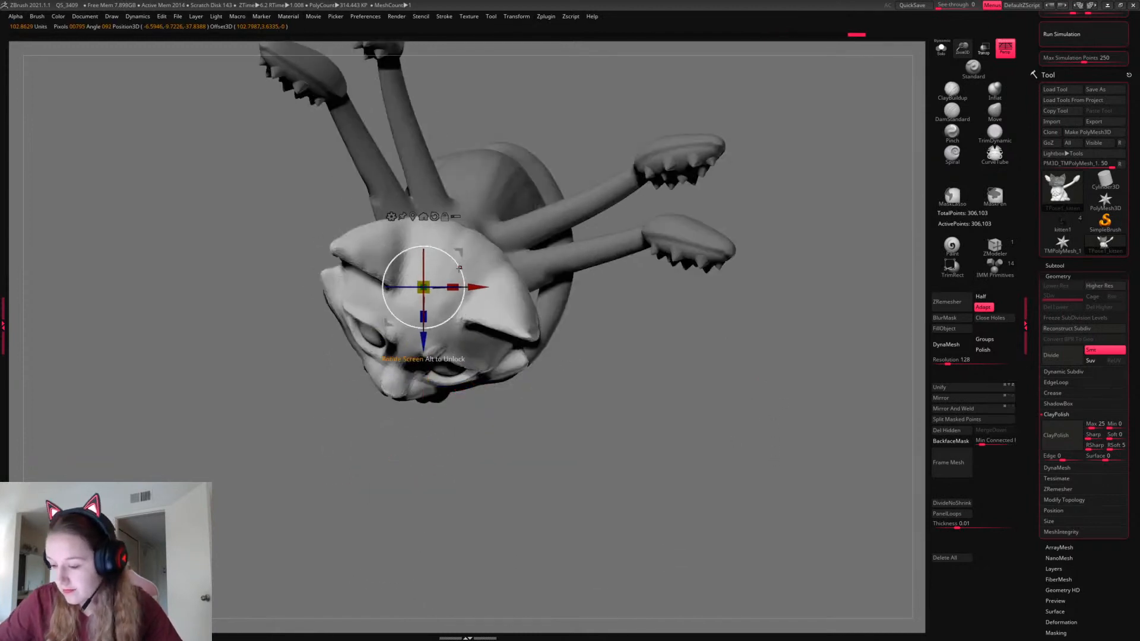
{"action": "left_click_drag", "start_coordinate": [823, 415], "coordinate": [832, 238]}
{"action": "left_click", "coordinate": [442, 365], "text": "ctrl"}
{"action": "left_click_drag", "start_coordinate": [439, 379], "coordinate": [468, 376]}
{"action": "mouse_move", "coordinate": [772, 374]}
{"action": "left_mouse_down"}
{"action": "mouse_move", "coordinate": [775, 425]}
{"action": "mouse_move", "coordinate": [762, 421]}
{"action": "left_mouse_up"}
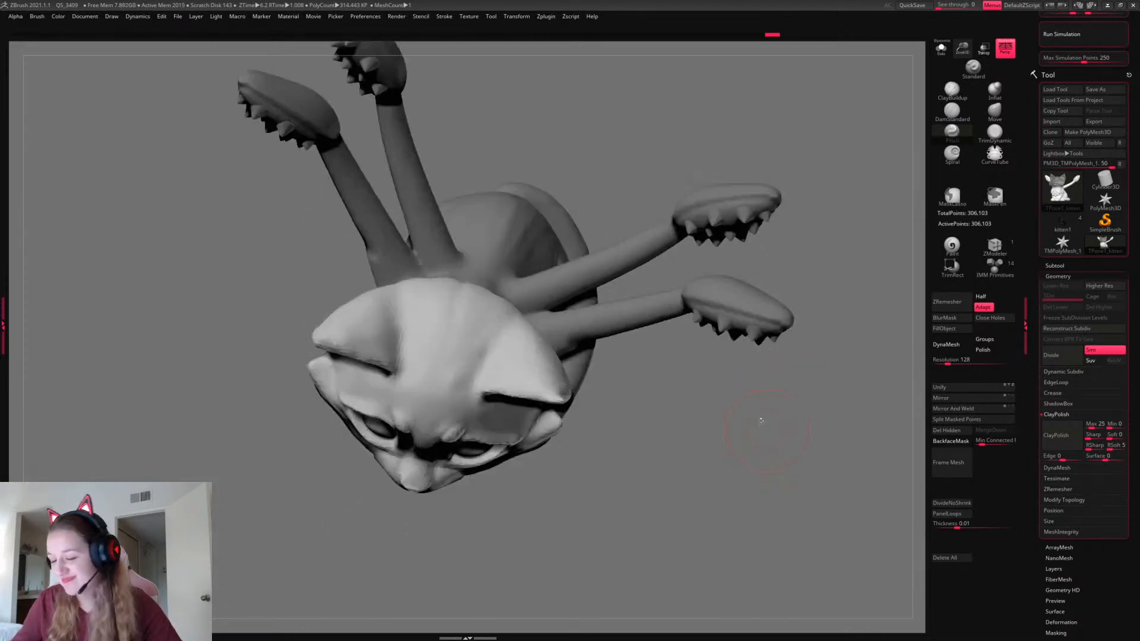
{"action": "left_click_drag", "start_coordinate": [476, 357], "coordinate": [477, 334]}
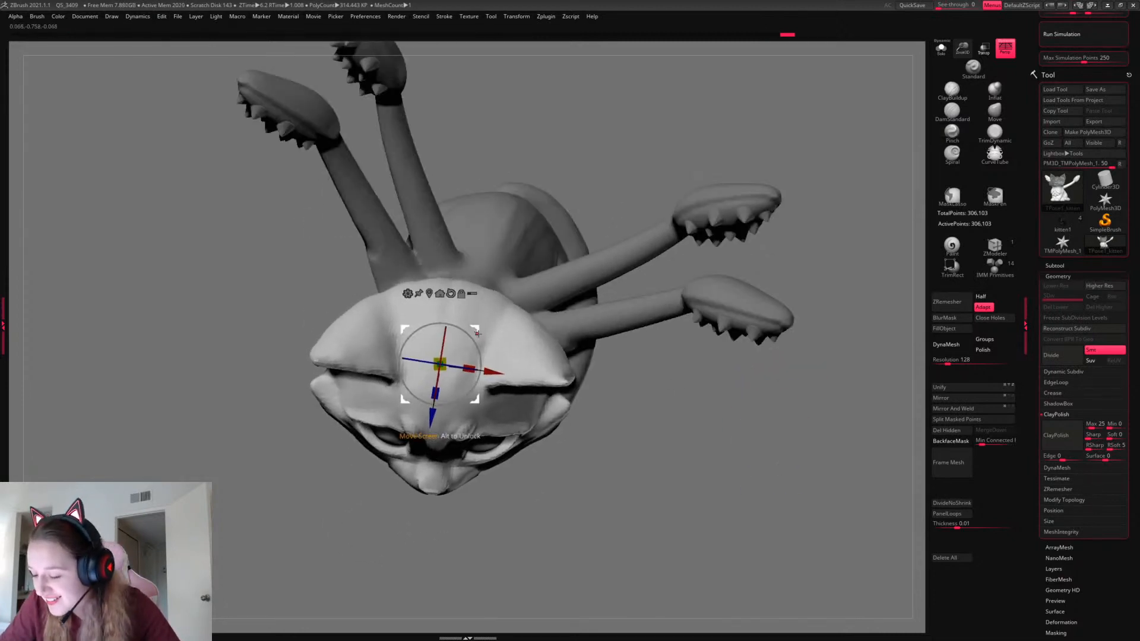
Try tilting the kitten's head around the neck with the gizmo, then undo the tilt
{"action": "left_click_drag", "start_coordinate": [772, 392], "coordinate": [825, 398]}
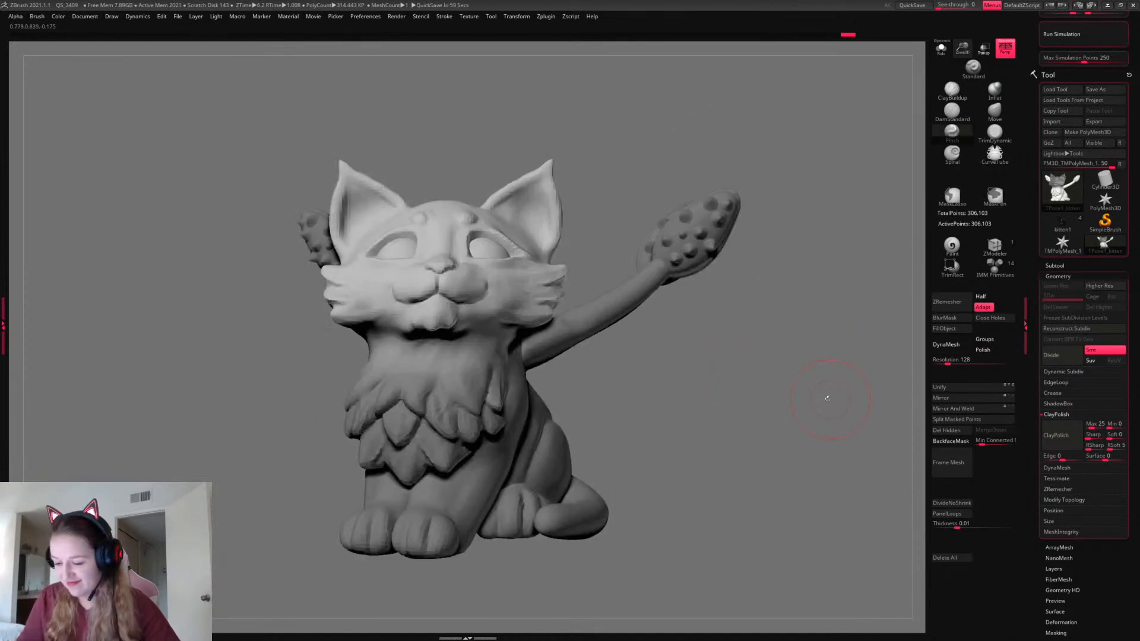
{"action": "left_click_drag", "start_coordinate": [827, 398], "coordinate": [815, 413]}
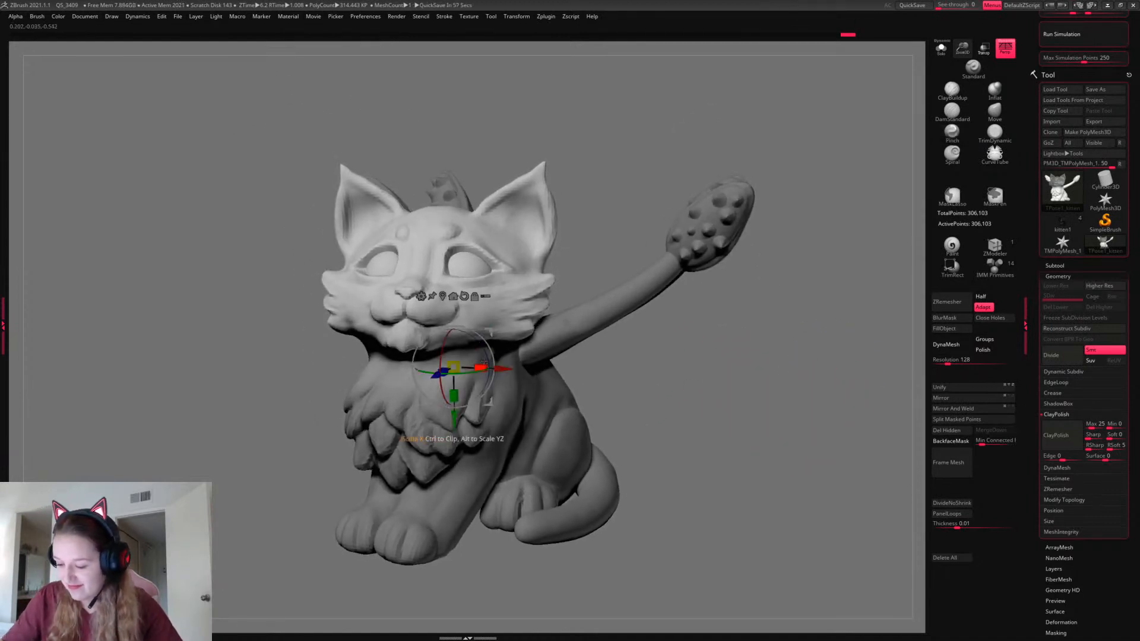
{"action": "left_click_drag", "start_coordinate": [484, 363], "coordinate": [491, 363]}
{"action": "left_click_drag", "start_coordinate": [781, 400], "coordinate": [780, 408]}
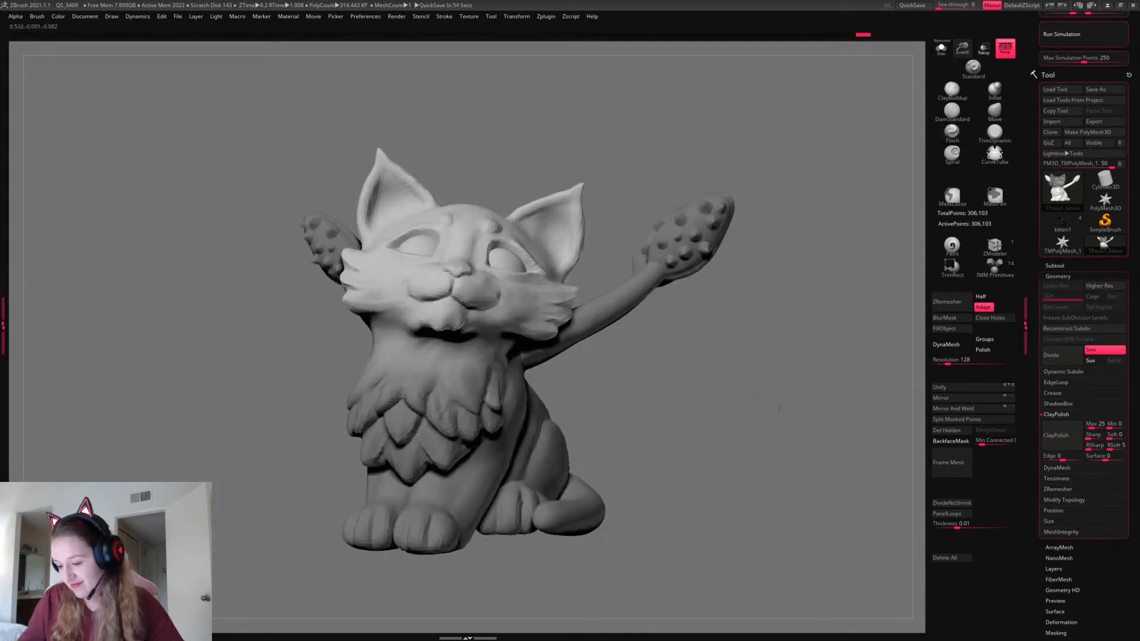
{"action": "key", "text": "ctrl+z"}
{"action": "right_click", "coordinate": [773, 407]}
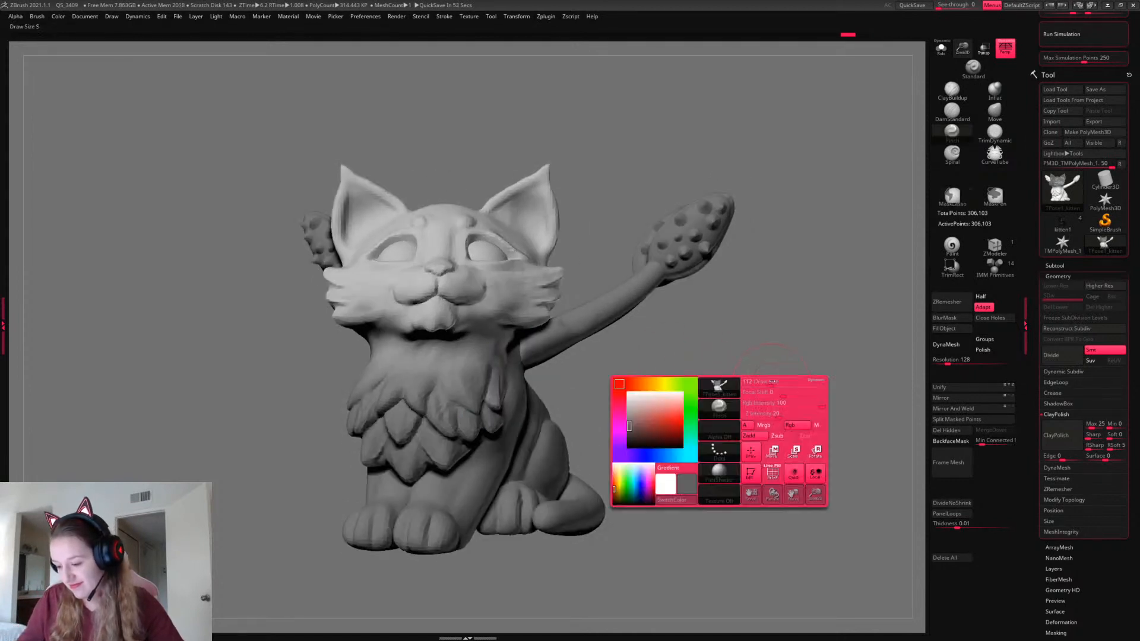
{"action": "key", "text": "ctrl+z"}
Tilt the kitten's head slightly to one side, rotating it around the neck
{"action": "key", "text": "w"}
{"action": "left_click_drag", "start_coordinate": [492, 352], "coordinate": [491, 356]}
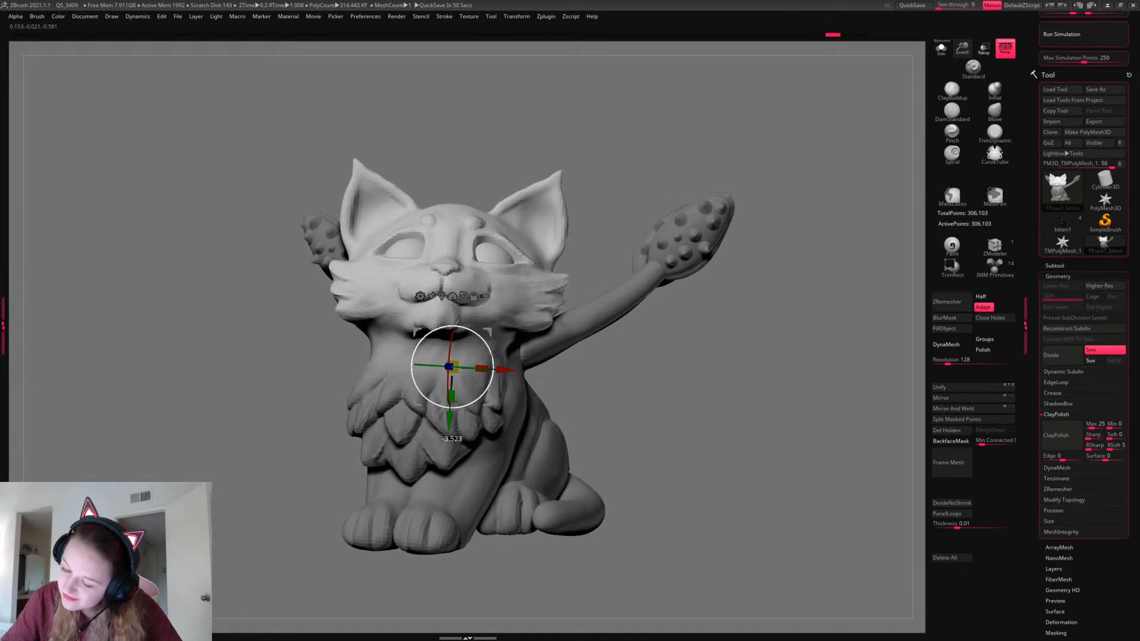
{"action": "mouse_move", "coordinate": [743, 399]}
{"action": "left_mouse_down"}
{"action": "mouse_move", "coordinate": [764, 397]}
{"action": "mouse_move", "coordinate": [739, 378]}
{"action": "left_mouse_up"}
{"action": "right_click", "coordinate": [746, 369]}
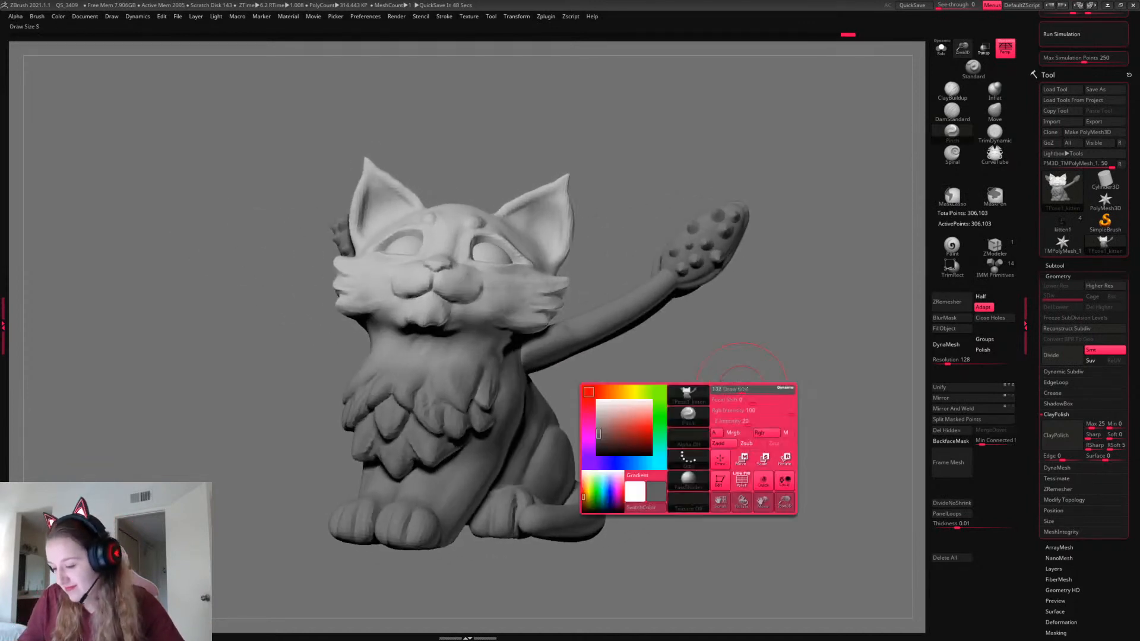
Invert the mask to protect the head and adjust the edge of the chest fur with a large Move brush
{"action": "left_click", "coordinate": [757, 374], "text": "ctrl"}
{"action": "right_click", "coordinate": [757, 375]}
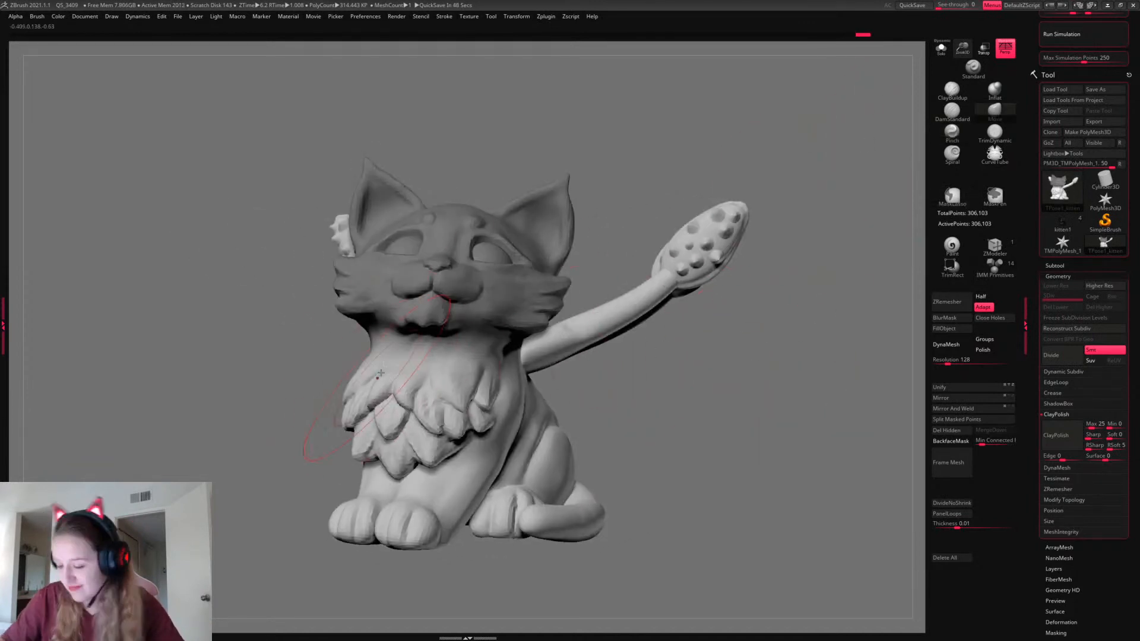
{"action": "right_click", "coordinate": [379, 355]}
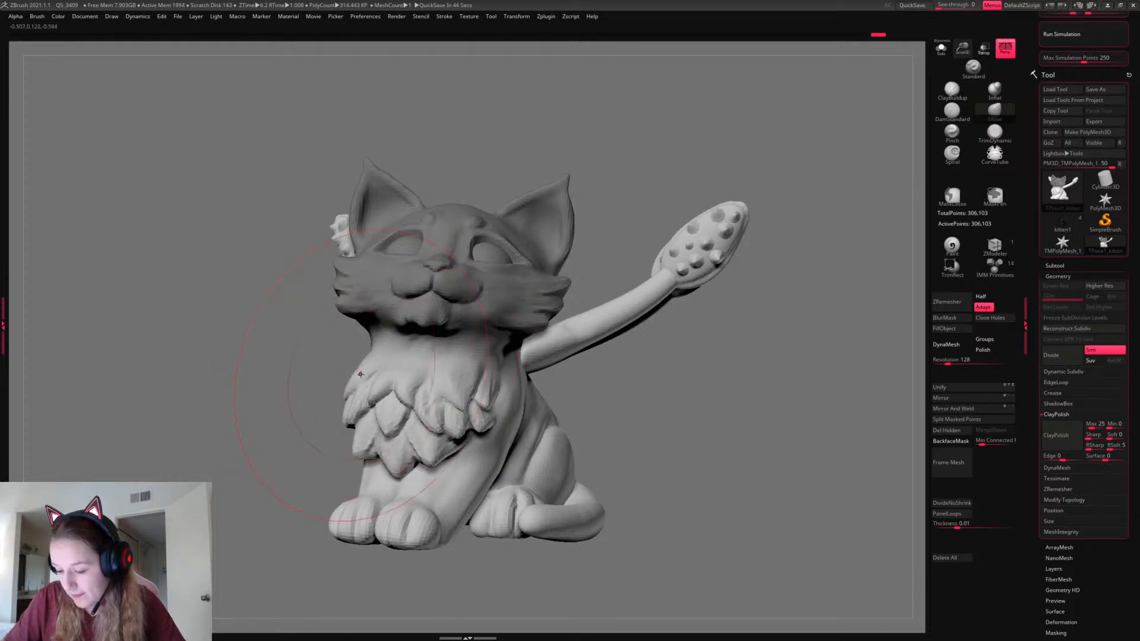
{"action": "left_click_drag", "start_coordinate": [505, 389], "coordinate": [494, 387]}
{"action": "key", "text": "ctrl+z"}
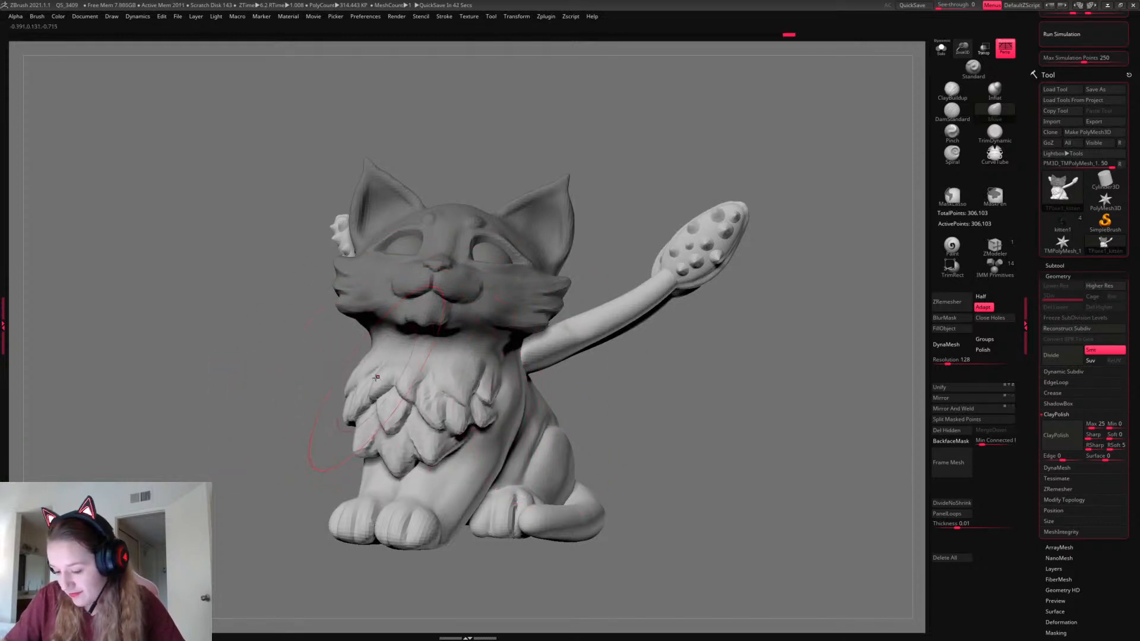
{"action": "left_click_drag", "start_coordinate": [353, 372], "coordinate": [356, 405]}
{"action": "mouse_move", "coordinate": [720, 397]}
{"action": "left_mouse_down"}
{"action": "mouse_move", "coordinate": [694, 415]}
{"action": "mouse_move", "coordinate": [723, 400]}
{"action": "mouse_move", "coordinate": [726, 416]}
{"action": "left_mouse_up"}
Return the mask to the body and rotate the kitten's head further upward with the gizmo
{"action": "right_click", "coordinate": [725, 415]}
{"action": "key", "text": "w"}
{"action": "mouse_move", "coordinate": [484, 357]}
{"action": "left_mouse_down"}
{"action": "mouse_move", "coordinate": [443, 343]}
{"action": "mouse_move", "coordinate": [474, 341]}
{"action": "left_mouse_up"}
{"action": "key", "text": "q"}
{"action": "mouse_move", "coordinate": [767, 381]}
{"action": "left_mouse_down"}
{"action": "mouse_move", "coordinate": [740, 400]}
{"action": "mouse_move", "coordinate": [757, 419]}
{"action": "mouse_move", "coordinate": [776, 360]}
{"action": "mouse_move", "coordinate": [761, 444]}
{"action": "mouse_move", "coordinate": [738, 485]}
{"action": "mouse_move", "coordinate": [739, 446]}
{"action": "mouse_move", "coordinate": [725, 458]}
{"action": "mouse_move", "coordinate": [793, 445]}
{"action": "left_mouse_up"}
{"action": "key", "text": "space"}
{"action": "key", "text": "w"}
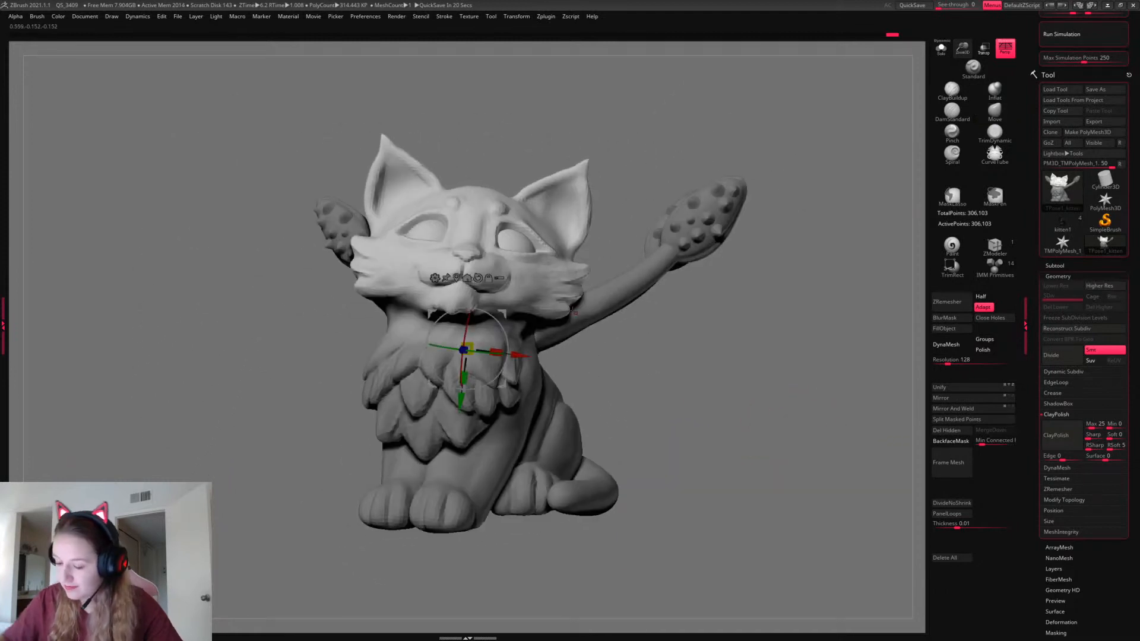
Increase the head's sideways tilt around the neck and clear the mask
{"action": "mouse_move", "coordinate": [506, 332]}
{"action": "left_mouse_down"}
{"action": "mouse_move", "coordinate": [506, 350]}
{"action": "mouse_move", "coordinate": [482, 319]}
{"action": "mouse_move", "coordinate": [504, 364]}
{"action": "mouse_move", "coordinate": [508, 340]}
{"action": "left_mouse_up"}
{"action": "key", "text": "ctrl+z"}
{"action": "key", "text": "ctrl+z"}
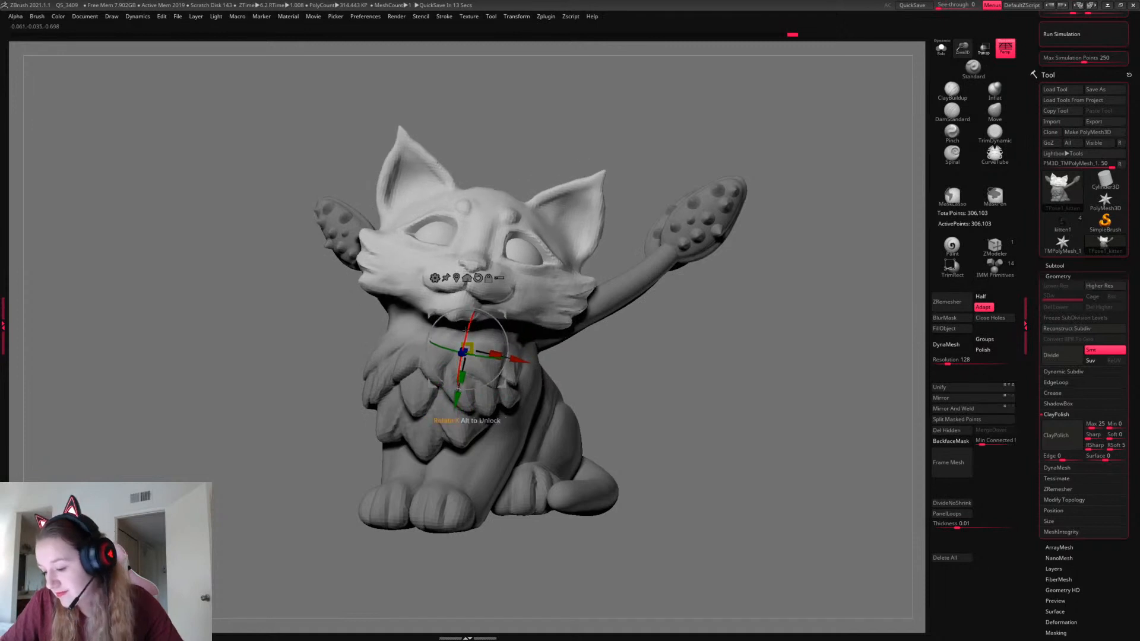
{"action": "key", "text": "q"}
{"action": "key", "text": "ctrl+z"}
{"action": "mouse_move", "coordinate": [662, 362]}
{"action": "left_mouse_down"}
{"action": "mouse_move", "coordinate": [748, 400]}
{"action": "mouse_move", "coordinate": [772, 377]}
{"action": "mouse_move", "coordinate": [736, 373]}
{"action": "mouse_move", "coordinate": [737, 398]}
{"action": "mouse_move", "coordinate": [731, 373]}
{"action": "left_mouse_up"}
{"action": "left_click", "coordinate": [512, 437]}
{"action": "key", "text": "q"}
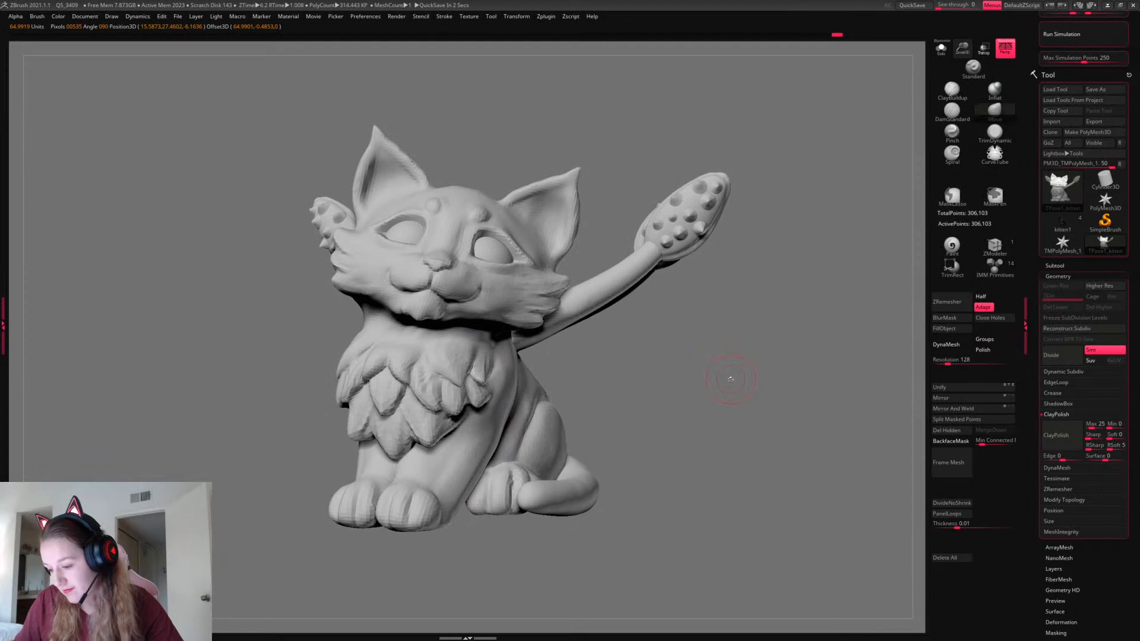
Undo back to the masked body and refine the head's rotation around the neck before clearing the mask
{"action": "key", "text": "ctrl+z"}
{"action": "key", "text": "ctrl+z"}
{"action": "key", "text": "ctrl+z"}
{"action": "key", "text": "ctrl+z"}
{"action": "key", "text": "ctrl+z"}
{"action": "key", "text": "ctrl+z"}
{"action": "key", "text": "w"}
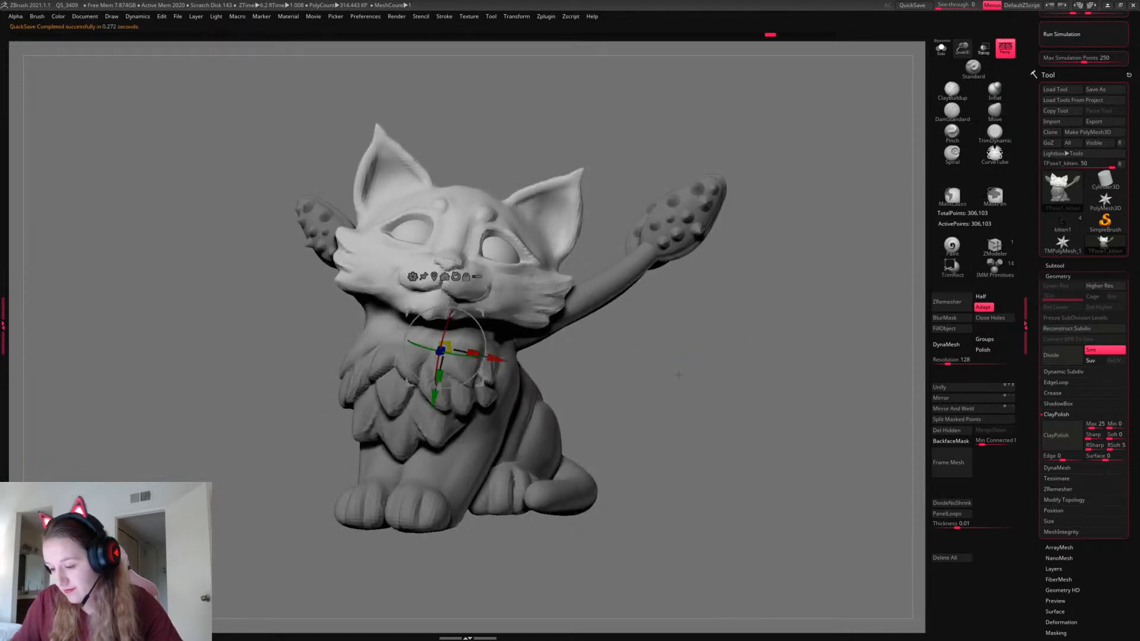
{"action": "left_click_drag", "start_coordinate": [453, 324], "coordinate": [497, 349]}
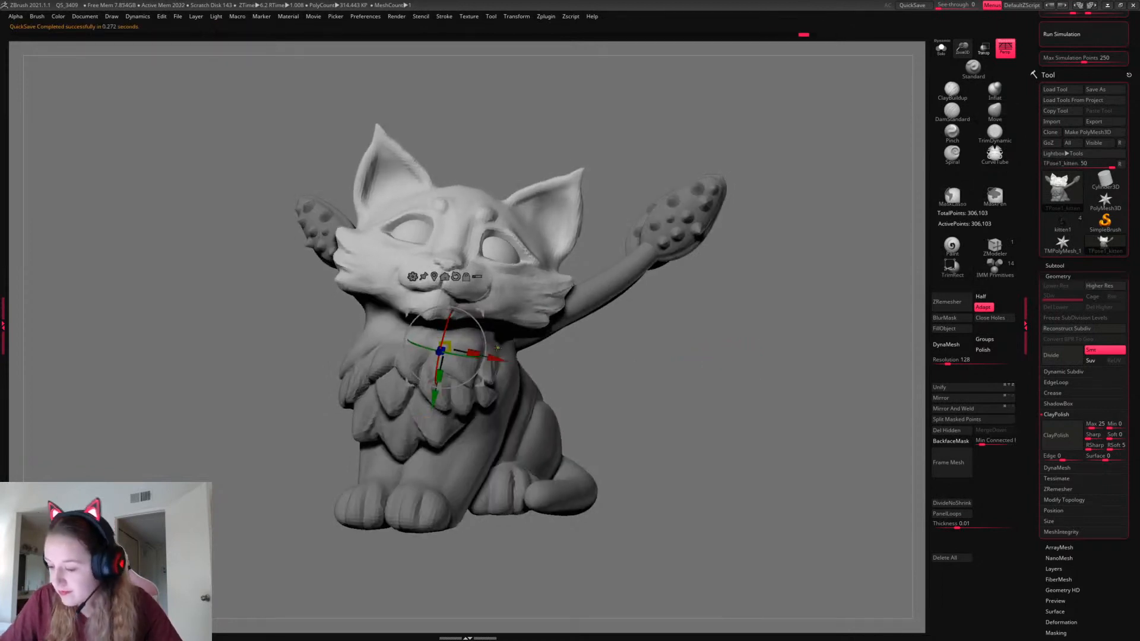
{"action": "left_click_drag", "start_coordinate": [731, 358], "coordinate": [715, 377]}
{"action": "key", "text": "q"}
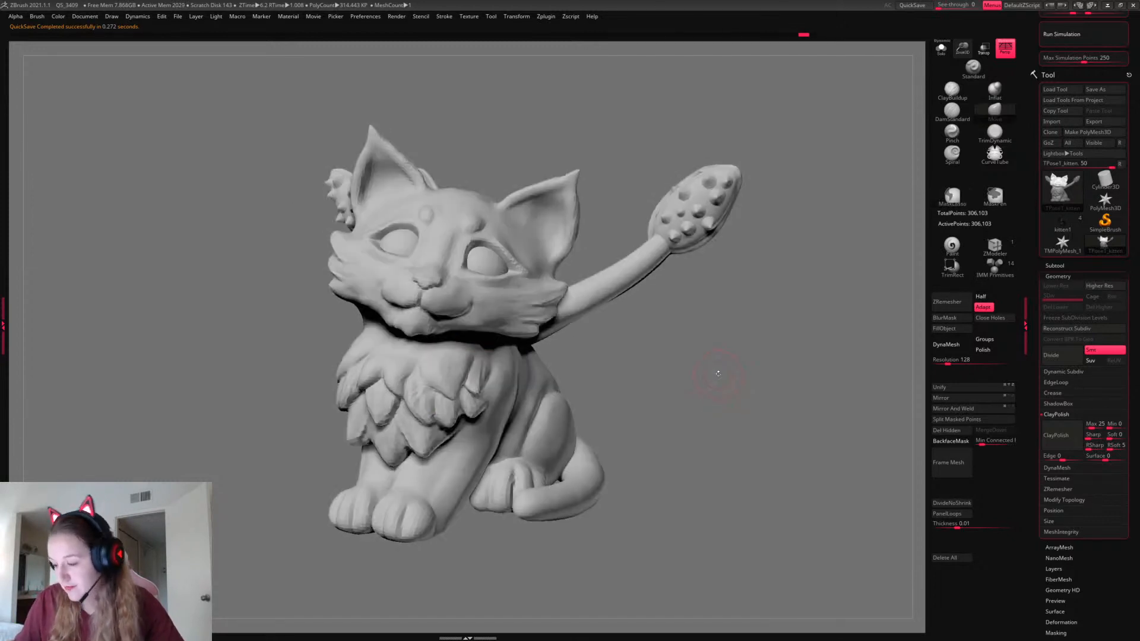
Mask the two tentacles on one side and invert the mask so only that pair is unmasked
{"action": "mouse_move", "coordinate": [718, 377]}
{"action": "left_mouse_down"}
{"action": "mouse_move", "coordinate": [736, 438]}
{"action": "mouse_move", "coordinate": [856, 372]}
{"action": "left_mouse_up"}
{"action": "mouse_move", "coordinate": [417, 132]}
{"action": "left_mouse_down", "text": "ctrl"}
{"action": "mouse_move", "coordinate": [383, 316]}
{"action": "mouse_move", "coordinate": [478, 256]}
{"action": "left_mouse_up", "text": "ctrl"}
{"action": "left_click_drag", "start_coordinate": [541, 202], "coordinate": [504, 162]}
{"action": "mouse_move", "coordinate": [434, 130]}
{"action": "left_mouse_down", "text": "ctrl"}
{"action": "mouse_move", "coordinate": [300, 303]}
{"action": "mouse_move", "coordinate": [431, 347]}
{"action": "left_mouse_up", "text": "ctrl"}
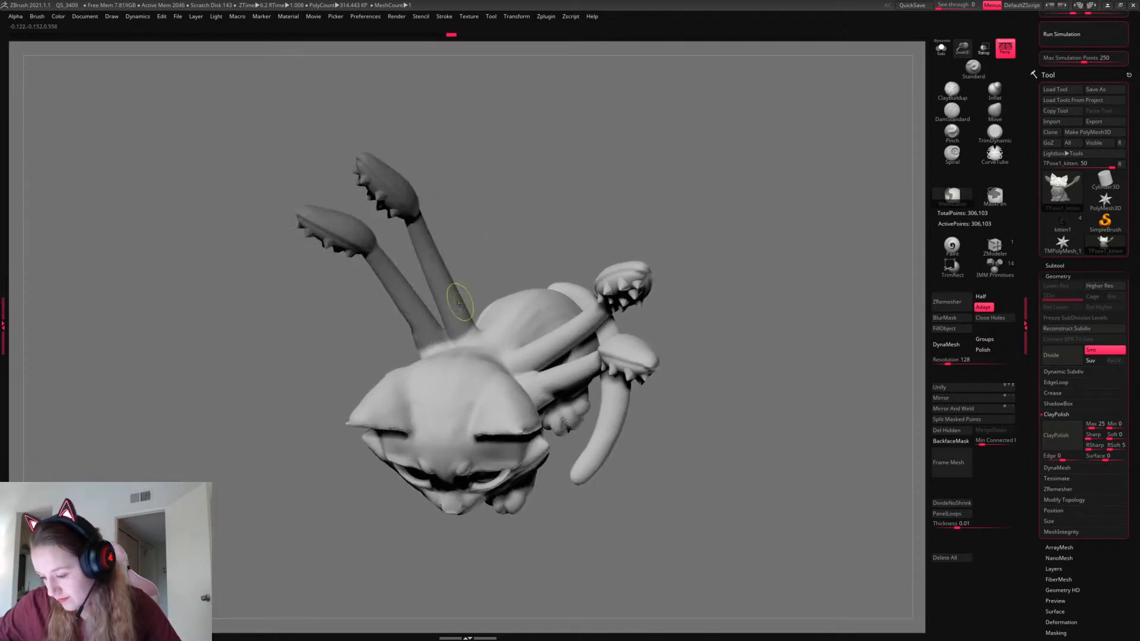
{"action": "left_click", "coordinate": [501, 249], "text": "ctrl"}
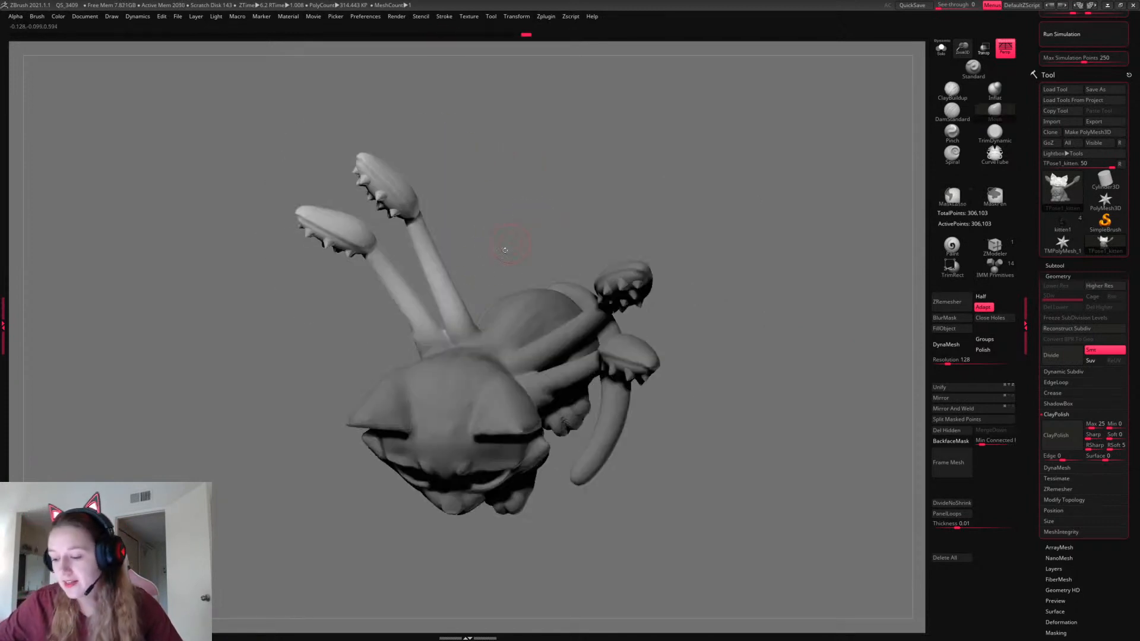
Try rotating the two unmasked tentacles outward with the gizmo, then undo the rotation
{"action": "key", "text": "w"}
{"action": "mouse_move", "coordinate": [501, 311]}
{"action": "left_mouse_down"}
{"action": "mouse_move", "coordinate": [499, 334]}
{"action": "mouse_move", "coordinate": [500, 297]}
{"action": "left_mouse_up"}
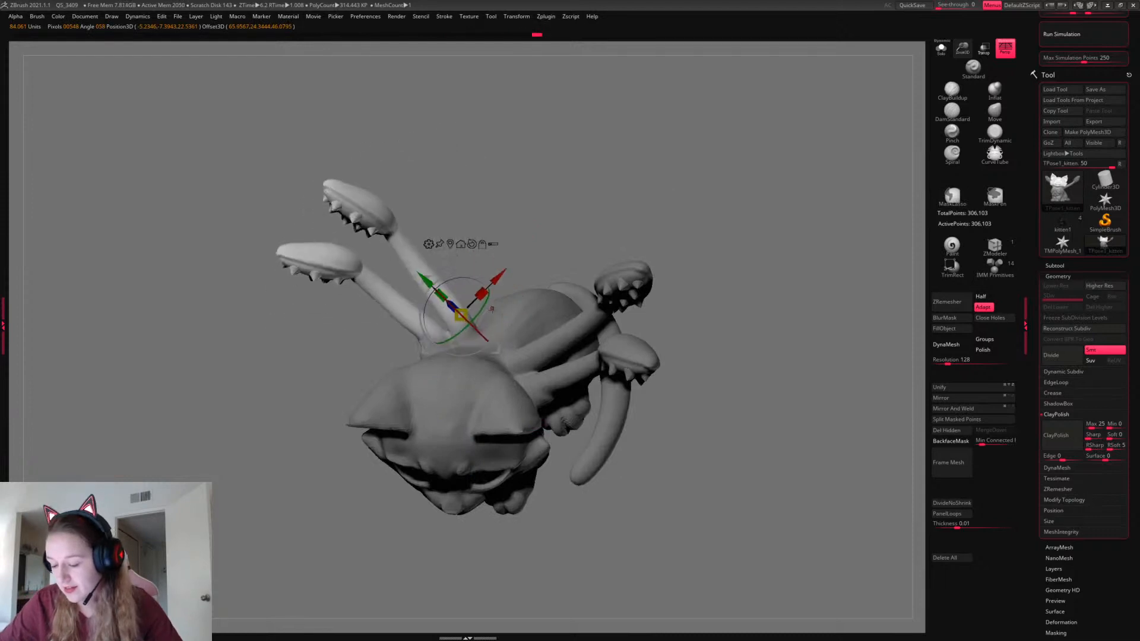
{"action": "key", "text": "q"}
{"action": "key", "text": "ctrl+z"}
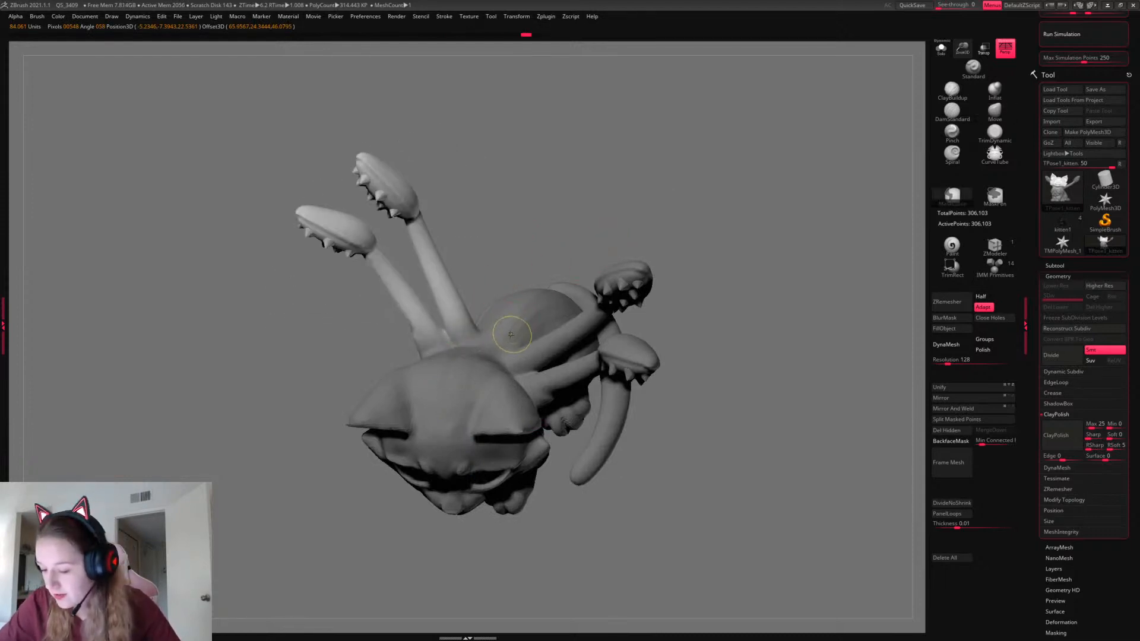
Switch to a transpose line and rotate the two unmasked tentacles outward from their bases
{"action": "key", "text": "w"}
{"action": "key", "text": "y"}
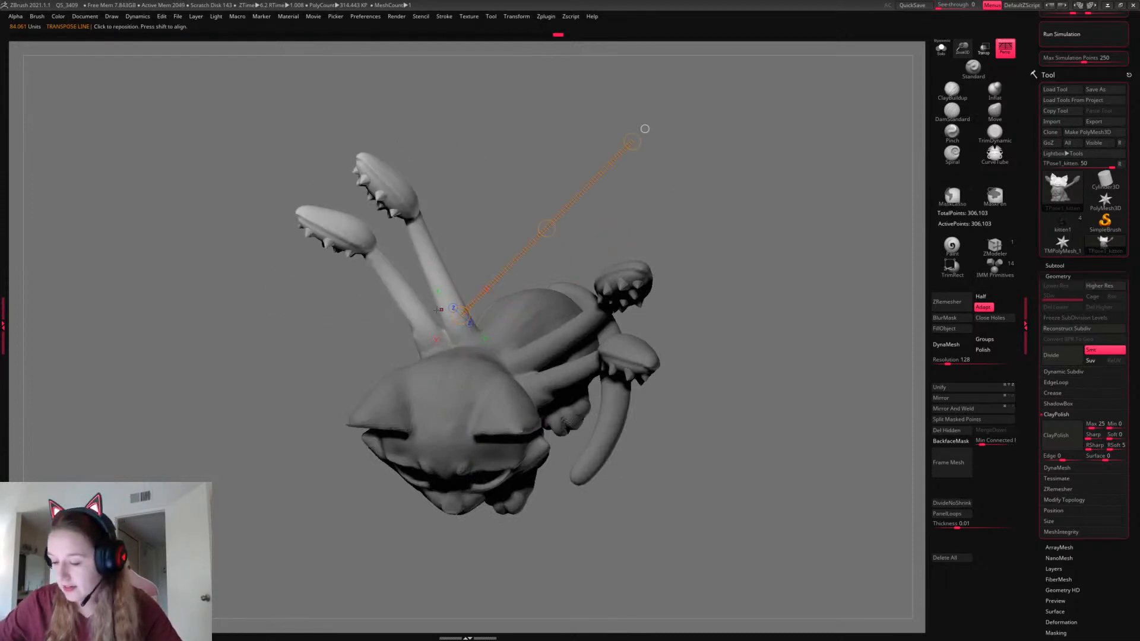
{"action": "left_click_drag", "start_coordinate": [323, 193], "coordinate": [284, 242]}
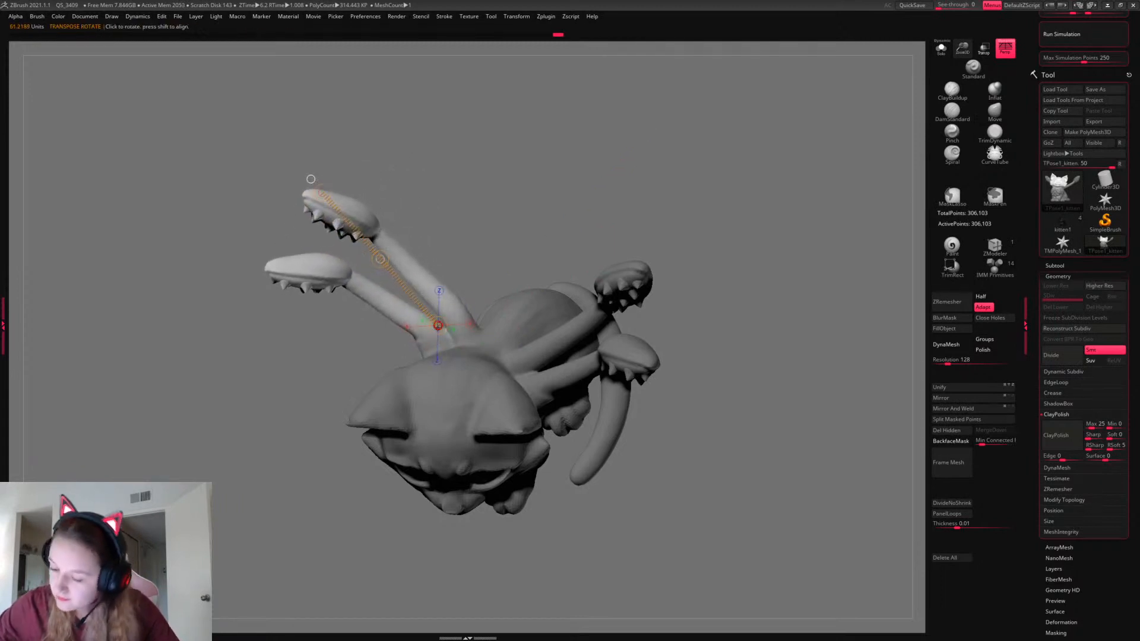
{"action": "key", "text": "q"}
Mask the lower stalks of the posed tentacles and bend their outer ends downward with Transpose Rotate, then clear the mask
{"action": "mouse_move", "coordinate": [495, 282]}
{"action": "left_mouse_down", "text": "ctrl"}
{"action": "mouse_move", "coordinate": [378, 355]}
{"action": "mouse_move", "coordinate": [386, 361]}
{"action": "left_mouse_up", "text": "ctrl"}
{"action": "key", "text": "r"}
{"action": "mouse_move", "coordinate": [430, 278]}
{"action": "left_mouse_down"}
{"action": "mouse_move", "coordinate": [323, 197]}
{"action": "mouse_move", "coordinate": [339, 210]}
{"action": "left_mouse_up"}
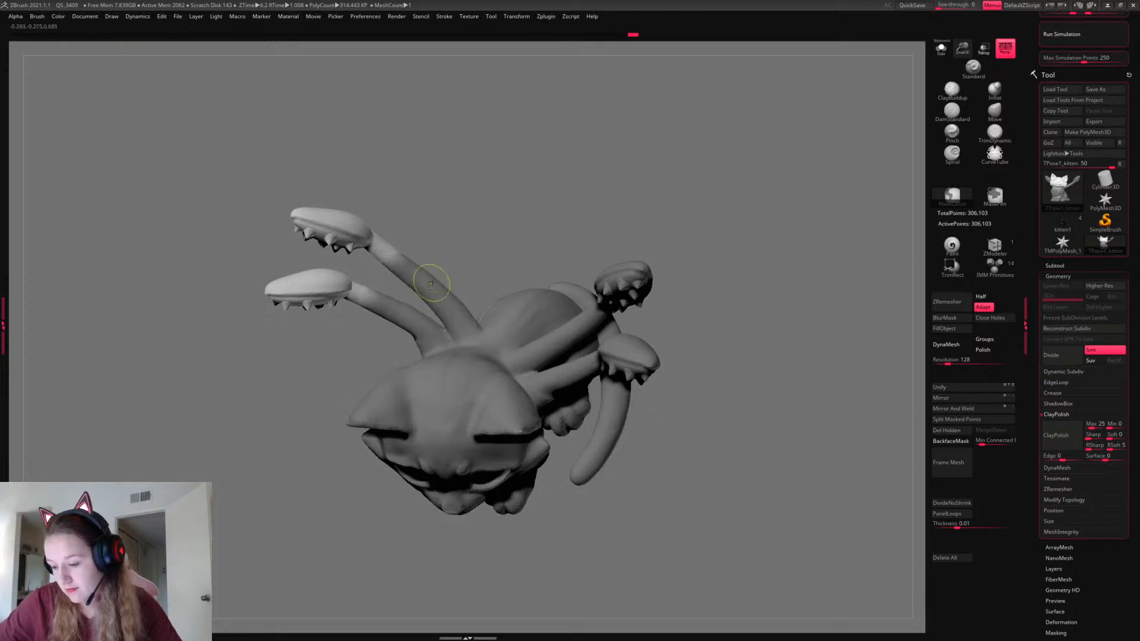
{"action": "mouse_move", "coordinate": [434, 290]}
{"action": "left_mouse_down"}
{"action": "mouse_move", "coordinate": [311, 187]}
{"action": "mouse_move", "coordinate": [278, 218]}
{"action": "left_mouse_up"}
{"action": "key", "text": "q"}
{"action": "mouse_move", "coordinate": [775, 365]}
{"action": "left_mouse_down"}
{"action": "mouse_move", "coordinate": [780, 320]}
{"action": "mouse_move", "coordinate": [785, 363]}
{"action": "mouse_move", "coordinate": [746, 445]}
{"action": "mouse_move", "coordinate": [776, 377]}
{"action": "mouse_move", "coordinate": [772, 476]}
{"action": "mouse_move", "coordinate": [782, 422]}
{"action": "mouse_move", "coordinate": [781, 442]}
{"action": "left_mouse_up"}
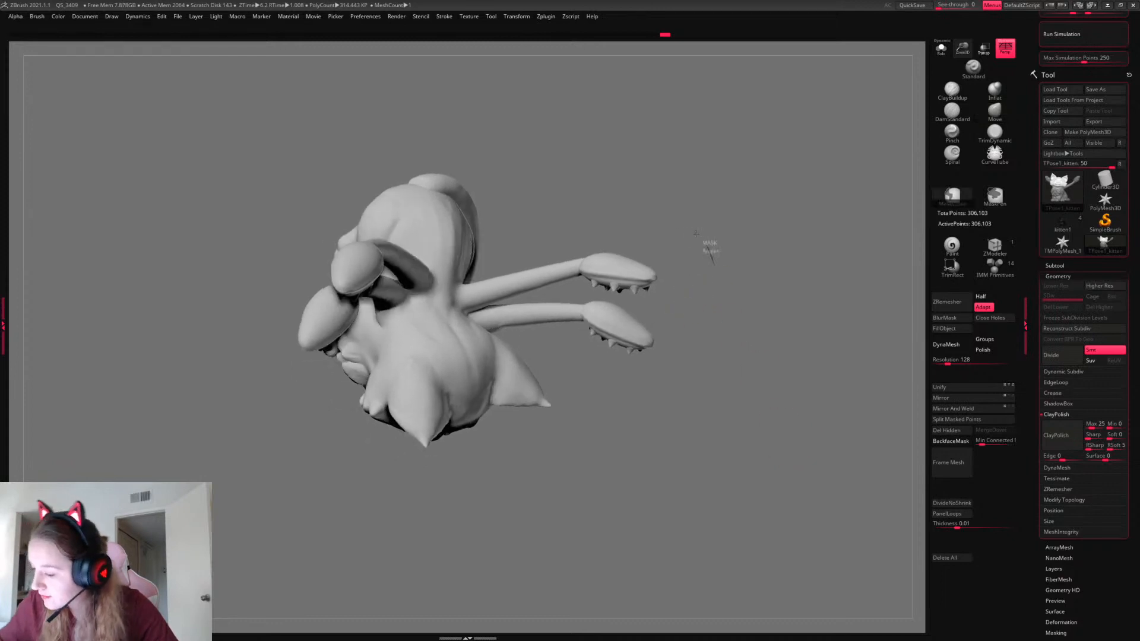
Mask the opposite pair of tentacles and invert the mask to leave only that pair free
{"action": "mouse_move", "coordinate": [696, 234]}
{"action": "left_mouse_down", "text": "ctrl"}
{"action": "mouse_move", "coordinate": [467, 278]}
{"action": "mouse_move", "coordinate": [512, 342]}
{"action": "mouse_move", "coordinate": [677, 404]}
{"action": "left_mouse_up", "text": "ctrl"}
{"action": "left_click", "coordinate": [624, 327], "text": "ctrl"}
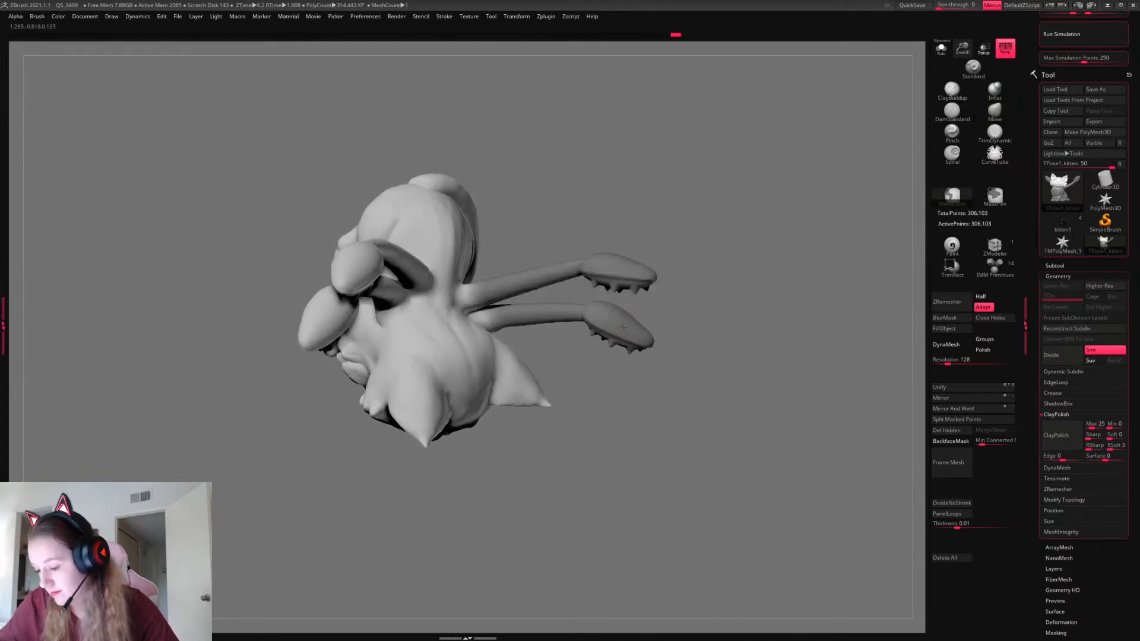
{"action": "mouse_move", "coordinate": [635, 369]}
{"action": "left_mouse_down"}
{"action": "mouse_move", "coordinate": [588, 408]}
{"action": "mouse_move", "coordinate": [454, 389]}
{"action": "left_mouse_up"}
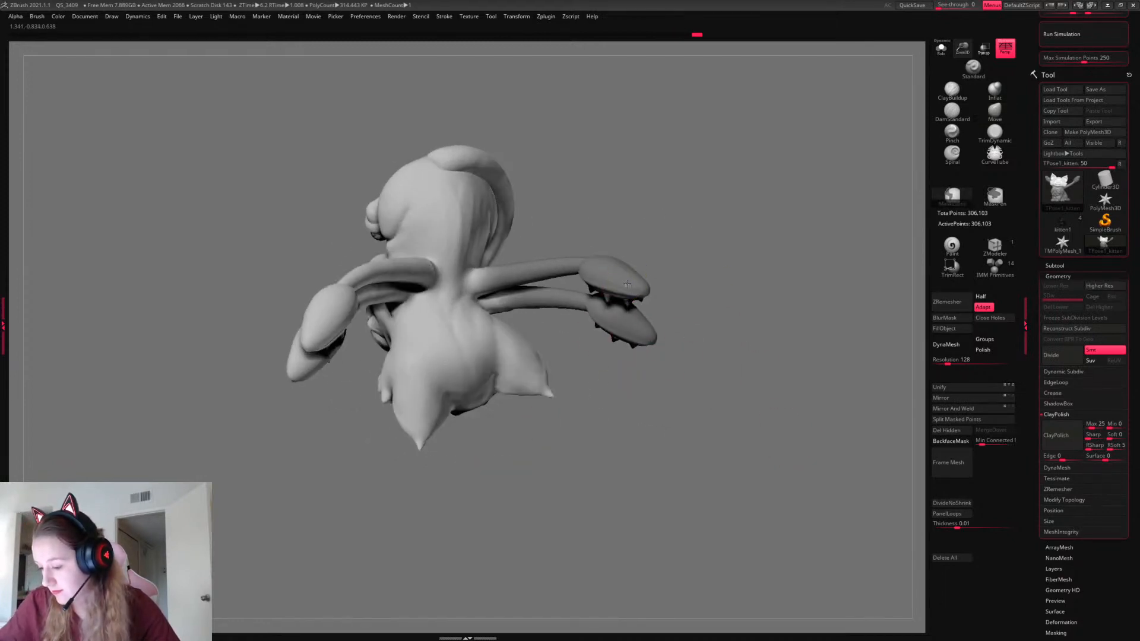
{"action": "left_click", "coordinate": [692, 281], "text": "ctrl"}
Try rotating the second tentacle pair from its base with Transpose Rotate, then undo the rotation
{"action": "key", "text": "r"}
{"action": "left_click_drag", "start_coordinate": [675, 272], "coordinate": [675, 239]}
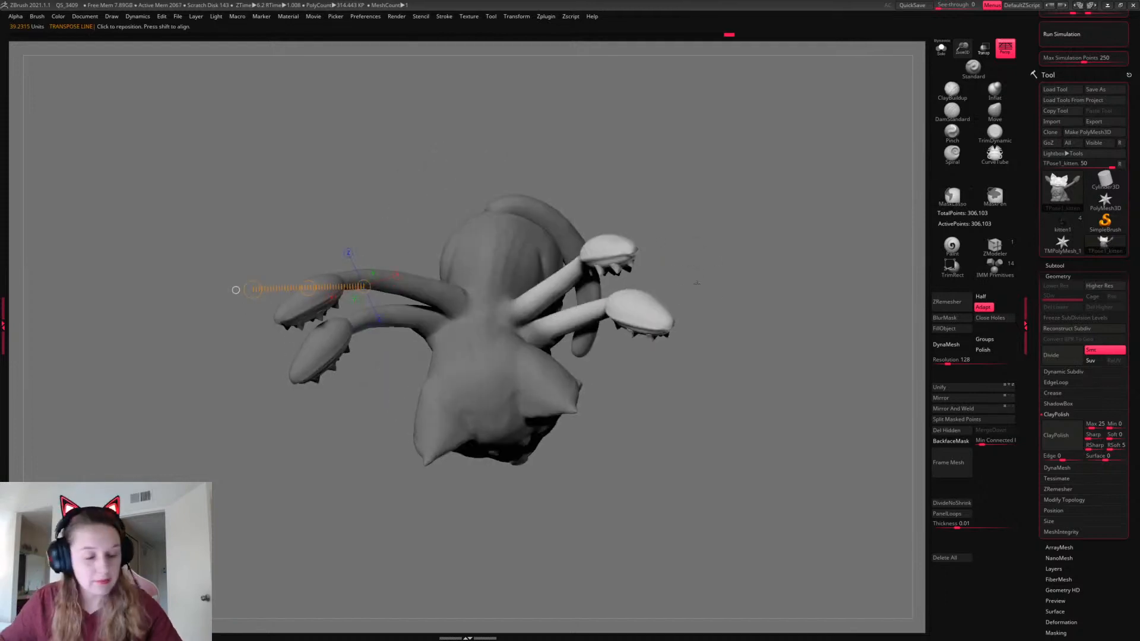
{"action": "left_click_drag", "start_coordinate": [733, 281], "coordinate": [737, 304]}
{"action": "left_click_drag", "start_coordinate": [519, 319], "coordinate": [625, 237]}
{"action": "left_click_drag", "start_coordinate": [736, 287], "coordinate": [751, 349]}
{"action": "left_click_drag", "start_coordinate": [630, 298], "coordinate": [634, 338]}
{"action": "left_click_drag", "start_coordinate": [743, 323], "coordinate": [749, 280]}
{"action": "key", "text": "q"}
{"action": "key", "text": "ctrl+z"}
Adjust the mask, draw a transpose line along the second tentacle pair and rotate the pair slightly downward from its base
{"action": "left_click_drag", "start_coordinate": [656, 349], "coordinate": [677, 443], "text": "ctrl"}
{"action": "left_click_drag", "start_coordinate": [689, 416], "coordinate": [727, 350]}
{"action": "left_click_drag", "start_coordinate": [636, 213], "coordinate": [508, 321]}
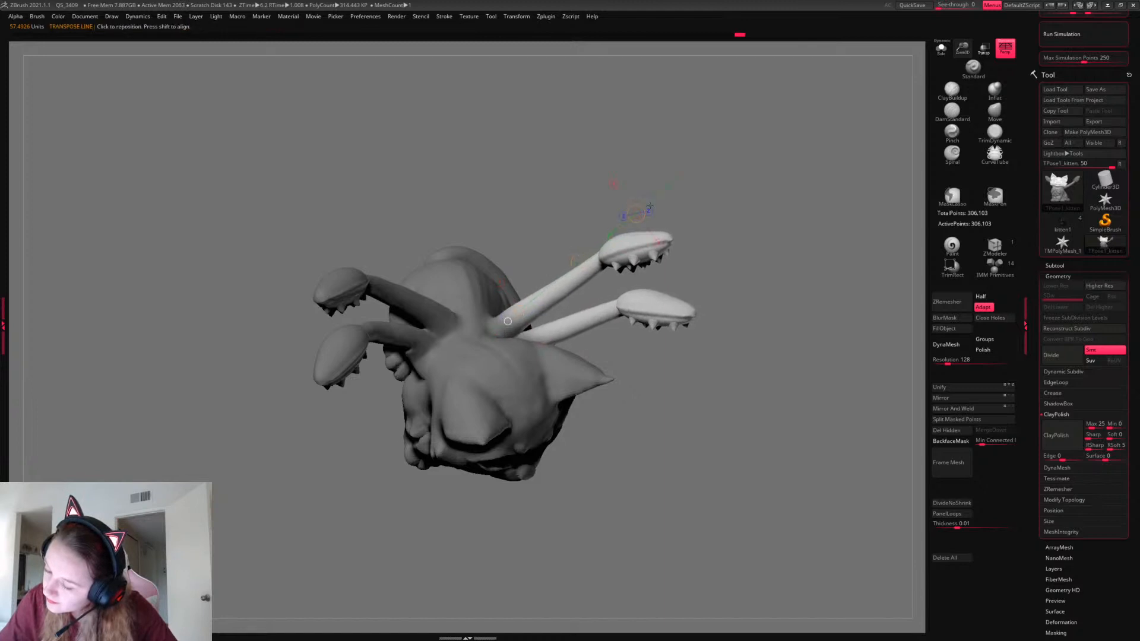
{"action": "left_click_drag", "start_coordinate": [636, 213], "coordinate": [650, 232]}
{"action": "left_click_drag", "start_coordinate": [527, 306], "coordinate": [521, 311]}
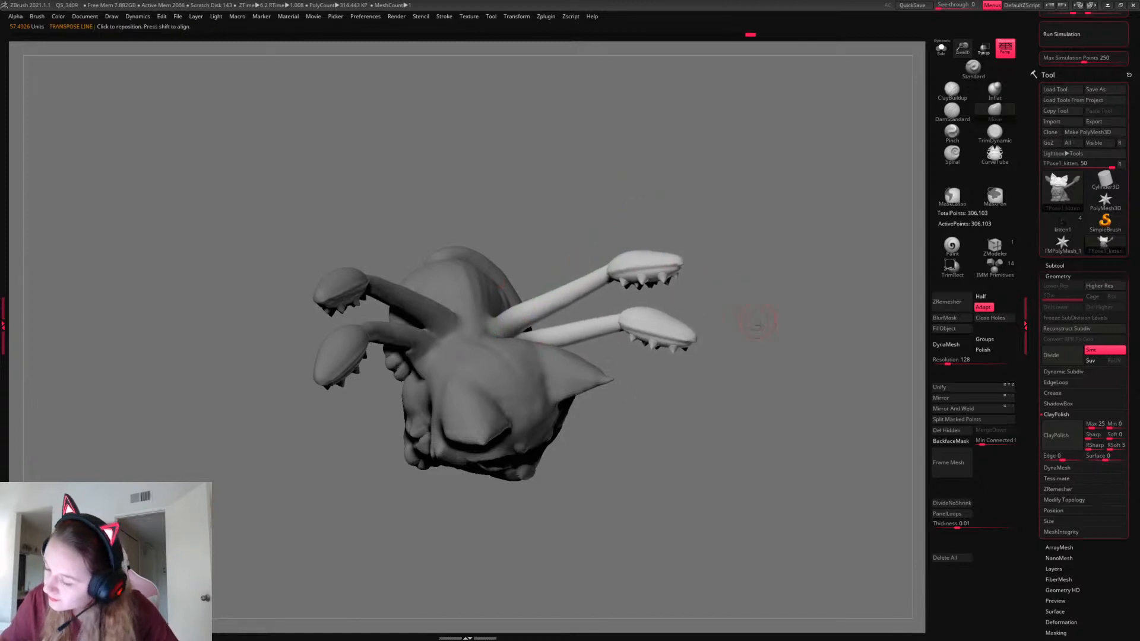
Mask the lower stalks of the second tentacle pair and bend the outer ends downward with a transpose line
{"action": "mouse_move", "coordinate": [757, 323]}
{"action": "left_mouse_down"}
{"action": "mouse_move", "coordinate": [764, 356]}
{"action": "mouse_move", "coordinate": [792, 323]}
{"action": "mouse_move", "coordinate": [767, 461]}
{"action": "mouse_move", "coordinate": [757, 380]}
{"action": "left_mouse_up"}
{"action": "mouse_move", "coordinate": [572, 154]}
{"action": "left_mouse_down", "text": "ctrl"}
{"action": "mouse_move", "coordinate": [554, 425]}
{"action": "mouse_move", "coordinate": [581, 267]}
{"action": "mouse_move", "coordinate": [666, 309]}
{"action": "left_mouse_up", "text": "ctrl"}
{"action": "key", "text": "w"}
{"action": "left_click_drag", "start_coordinate": [562, 286], "coordinate": [560, 285]}
{"action": "key", "text": "q"}
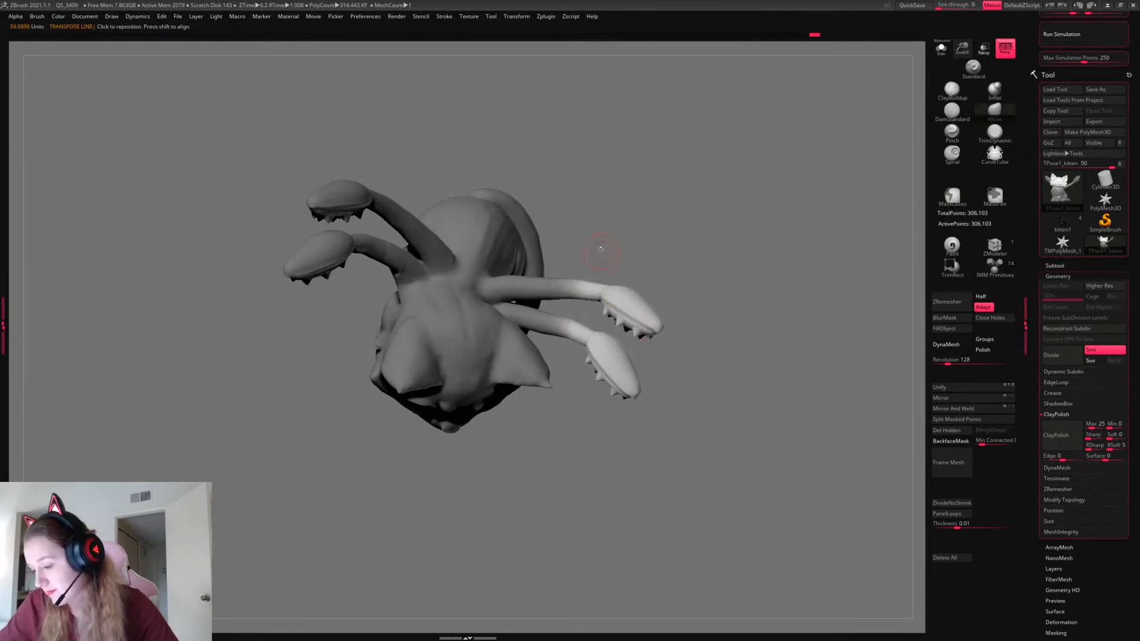
Unmask more of the second pair's stalks and bend their outer sections further with the transpose line
{"action": "mouse_move", "coordinate": [639, 250]}
{"action": "left_mouse_down", "text": "ctrl+alt"}
{"action": "mouse_move", "coordinate": [555, 314]}
{"action": "mouse_move", "coordinate": [558, 333]}
{"action": "left_mouse_up", "text": "ctrl+alt"}
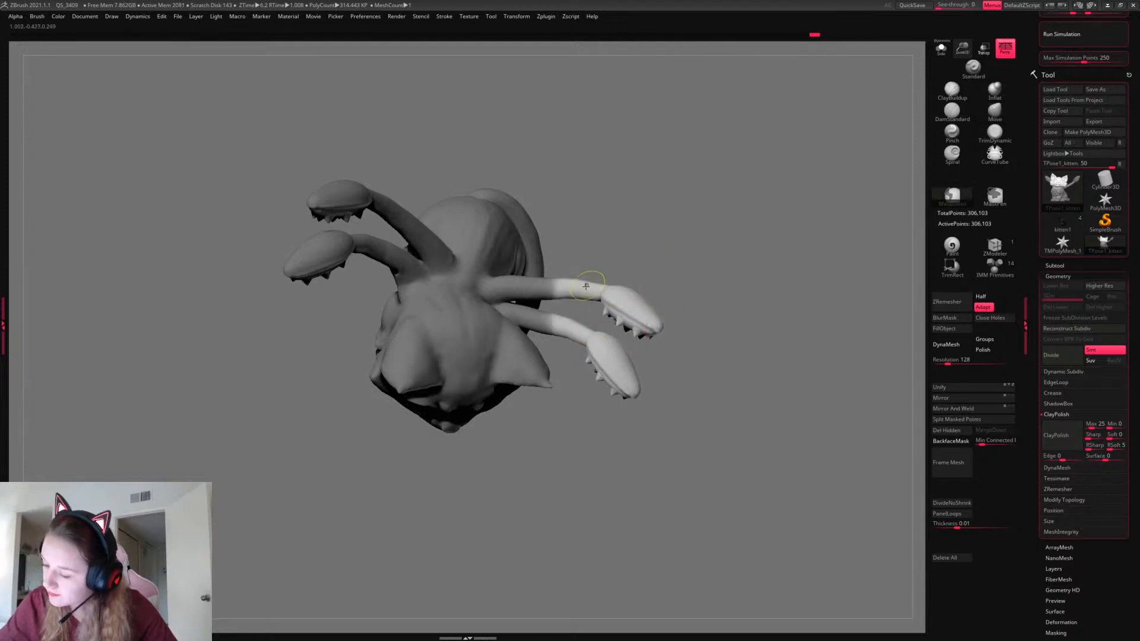
{"action": "key", "text": "w"}
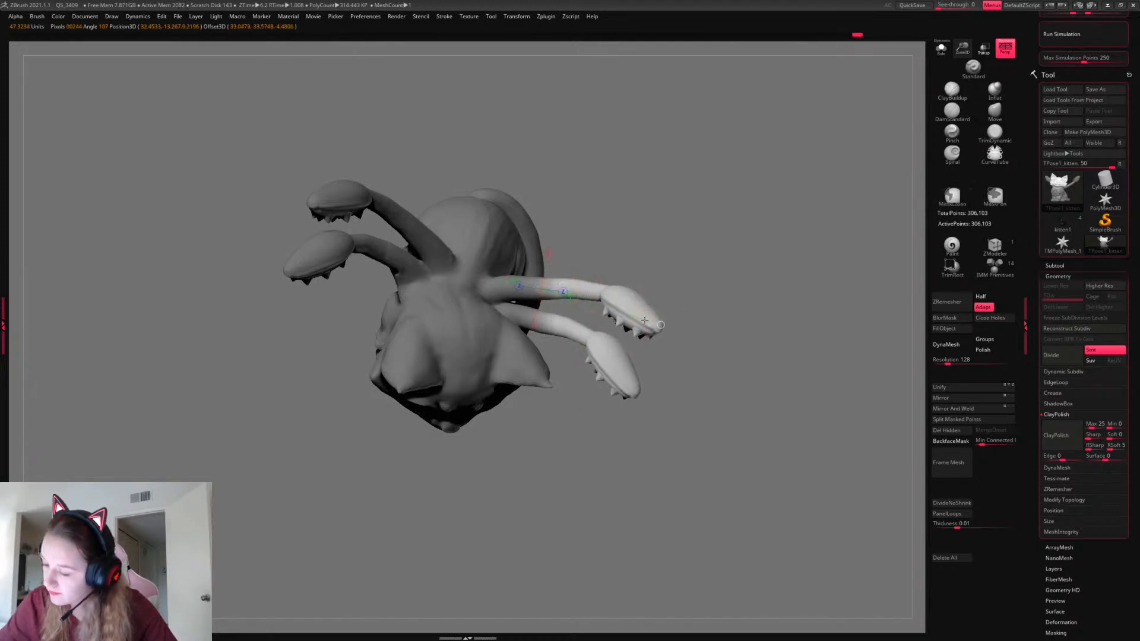
{"action": "mouse_move", "coordinate": [645, 321]}
{"action": "left_mouse_down"}
{"action": "mouse_move", "coordinate": [642, 338]}
{"action": "mouse_move", "coordinate": [707, 273]}
{"action": "mouse_move", "coordinate": [727, 283]}
{"action": "mouse_move", "coordinate": [743, 333]}
{"action": "mouse_move", "coordinate": [741, 415]}
{"action": "mouse_move", "coordinate": [627, 385]}
{"action": "left_mouse_up"}
{"action": "key", "text": "q"}
Mask the front tentacle of the pair, unmask more of the rear stalk and rotate the rear tentacle upward toward the head
{"action": "mouse_move", "coordinate": [510, 366]}
{"action": "left_mouse_down", "text": "ctrl"}
{"action": "mouse_move", "coordinate": [555, 331]}
{"action": "mouse_move", "coordinate": [670, 437]}
{"action": "left_mouse_up", "text": "ctrl"}
{"action": "key", "text": "r"}
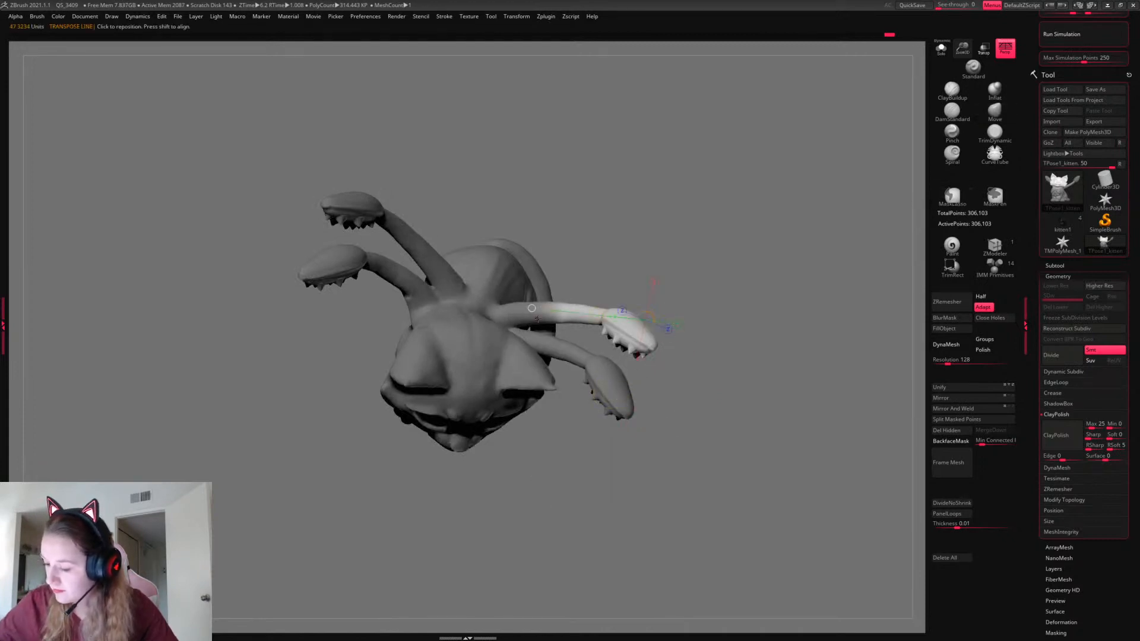
{"action": "left_click_drag", "start_coordinate": [616, 283], "coordinate": [658, 273]}
{"action": "mouse_move", "coordinate": [564, 274]}
{"action": "left_mouse_down", "text": "ctrl+alt"}
{"action": "mouse_move", "coordinate": [479, 292]}
{"action": "mouse_move", "coordinate": [556, 314]}
{"action": "left_mouse_up", "text": "ctrl+alt"}
{"action": "key", "text": "r"}
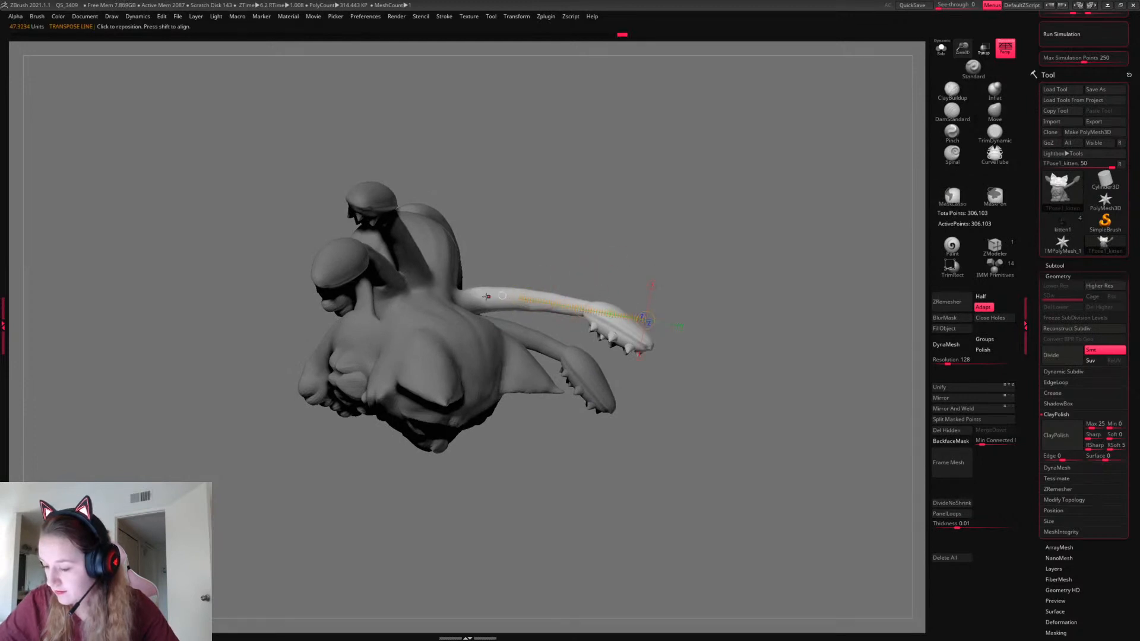
{"action": "left_click_drag", "start_coordinate": [678, 304], "coordinate": [674, 218]}
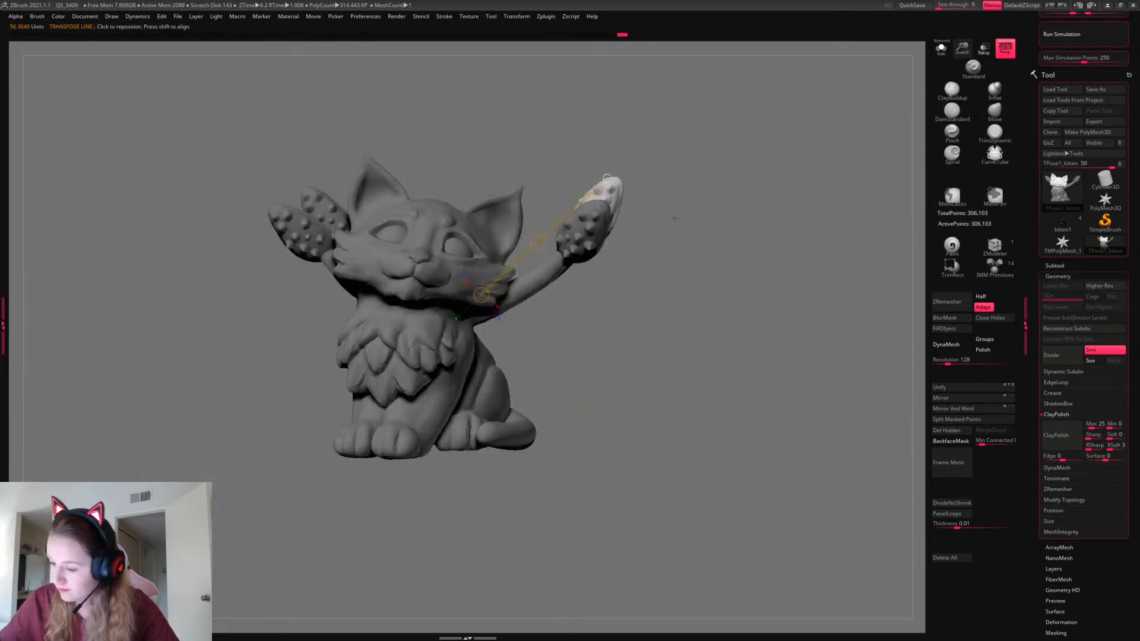
{"action": "left_click_drag", "start_coordinate": [594, 189], "coordinate": [550, 156]}
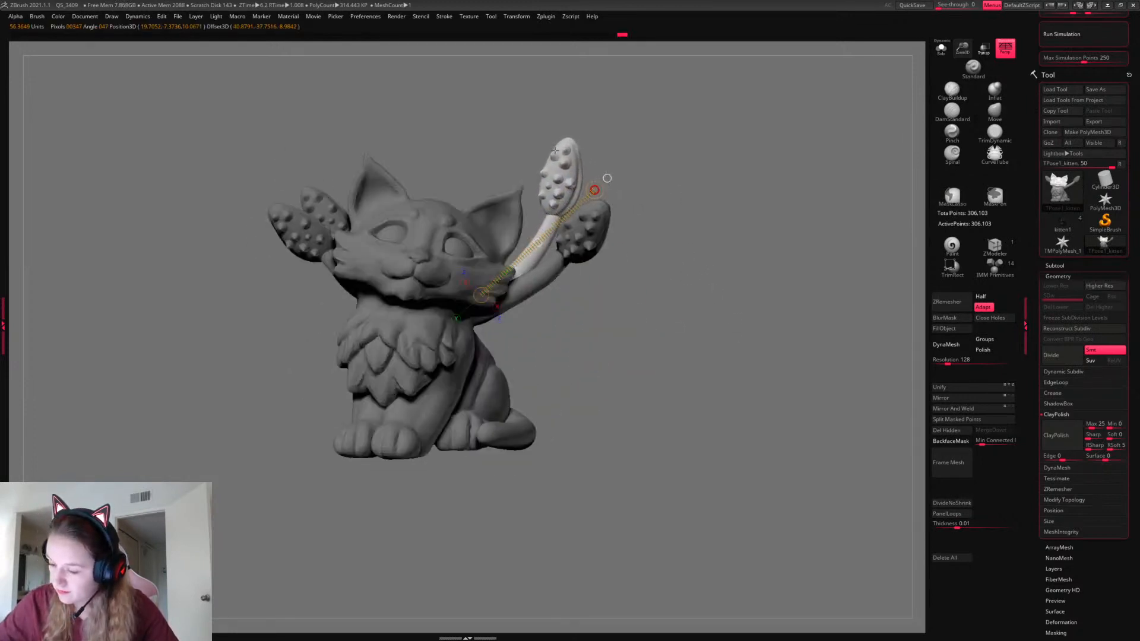
{"action": "key", "text": "q"}
Mask the raised rear tentacle and the opposite side's front tentacle, invert the mask and rotate the freed tentacles slightly
{"action": "mouse_move", "coordinate": [742, 320]}
{"action": "left_mouse_down"}
{"action": "mouse_move", "coordinate": [739, 377]}
{"action": "mouse_move", "coordinate": [743, 351]}
{"action": "mouse_move", "coordinate": [707, 295]}
{"action": "mouse_move", "coordinate": [742, 297]}
{"action": "mouse_move", "coordinate": [740, 386]}
{"action": "mouse_move", "coordinate": [758, 382]}
{"action": "mouse_move", "coordinate": [725, 320]}
{"action": "left_mouse_up"}
{"action": "mouse_move", "coordinate": [257, 301]}
{"action": "left_mouse_down", "text": "ctrl"}
{"action": "mouse_move", "coordinate": [333, 382]}
{"action": "mouse_move", "coordinate": [430, 359]}
{"action": "mouse_move", "coordinate": [415, 327]}
{"action": "mouse_move", "coordinate": [349, 304]}
{"action": "left_mouse_up", "text": "ctrl"}
{"action": "key", "text": "r"}
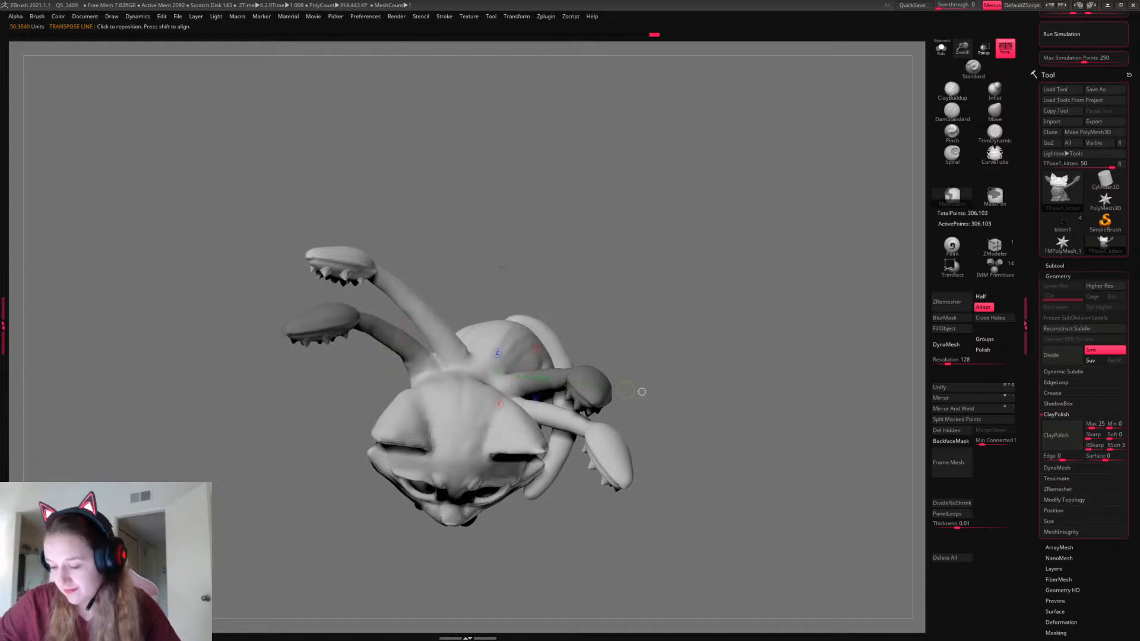
{"action": "left_click", "coordinate": [640, 392], "text": "ctrl"}
{"action": "left_click_drag", "start_coordinate": [414, 352], "coordinate": [296, 320]}
{"action": "left_click_drag", "start_coordinate": [630, 294], "coordinate": [632, 223]}
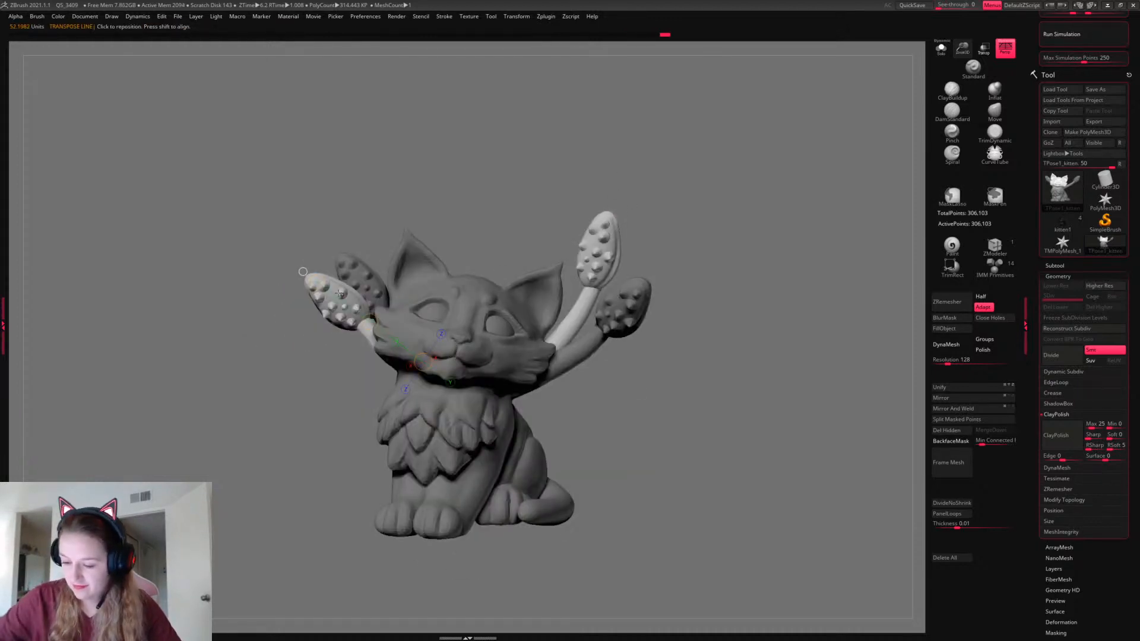
{"action": "left_click_drag", "start_coordinate": [319, 285], "coordinate": [301, 313]}
{"action": "key", "text": "q"}
Try rotating the two freed tentacles from the front tentacle's base as seen from above, then undo the rotation
{"action": "left_click_drag", "start_coordinate": [763, 383], "coordinate": [725, 420]}
{"action": "left_click_drag", "start_coordinate": [423, 349], "coordinate": [293, 355]}
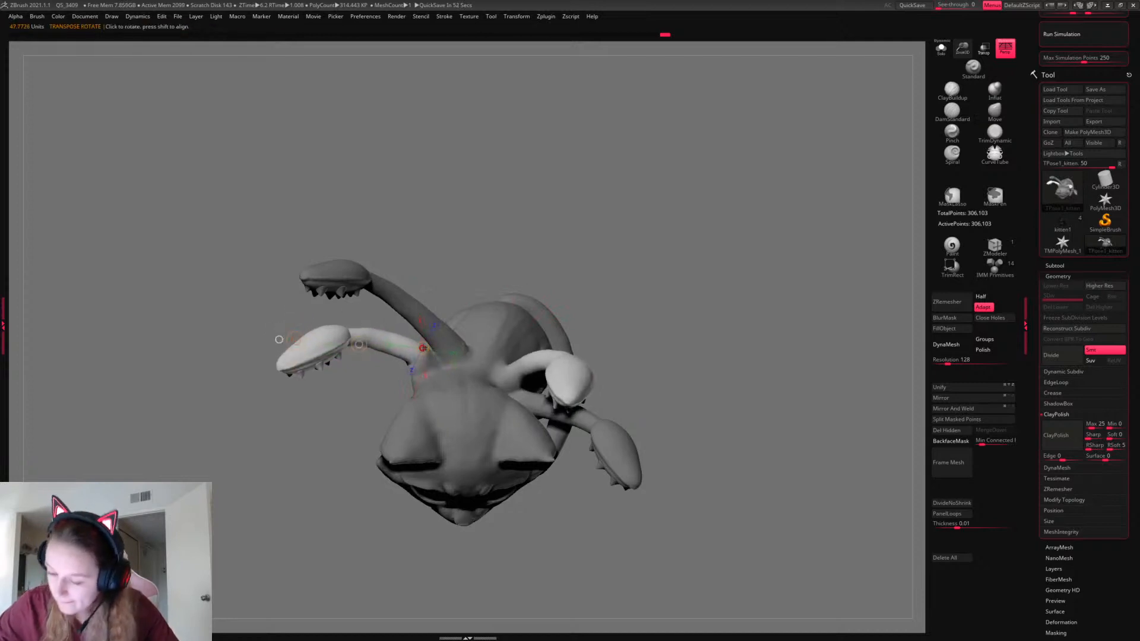
{"action": "left_click_drag", "start_coordinate": [423, 349], "coordinate": [426, 337]}
{"action": "mouse_move", "coordinate": [720, 370]}
{"action": "left_mouse_down"}
{"action": "mouse_move", "coordinate": [715, 293]}
{"action": "mouse_move", "coordinate": [731, 392]}
{"action": "left_mouse_up"}
{"action": "key", "text": "ctrl+z"}
{"action": "key", "text": "q"}
Mask the raised rear tentacle so only the opposite front tentacle stays free, rotate that one from its base and clear the mask
{"action": "left_click_drag", "start_coordinate": [638, 329], "coordinate": [646, 525], "text": "ctrl"}
{"action": "left_click_drag", "start_coordinate": [671, 341], "coordinate": [718, 310]}
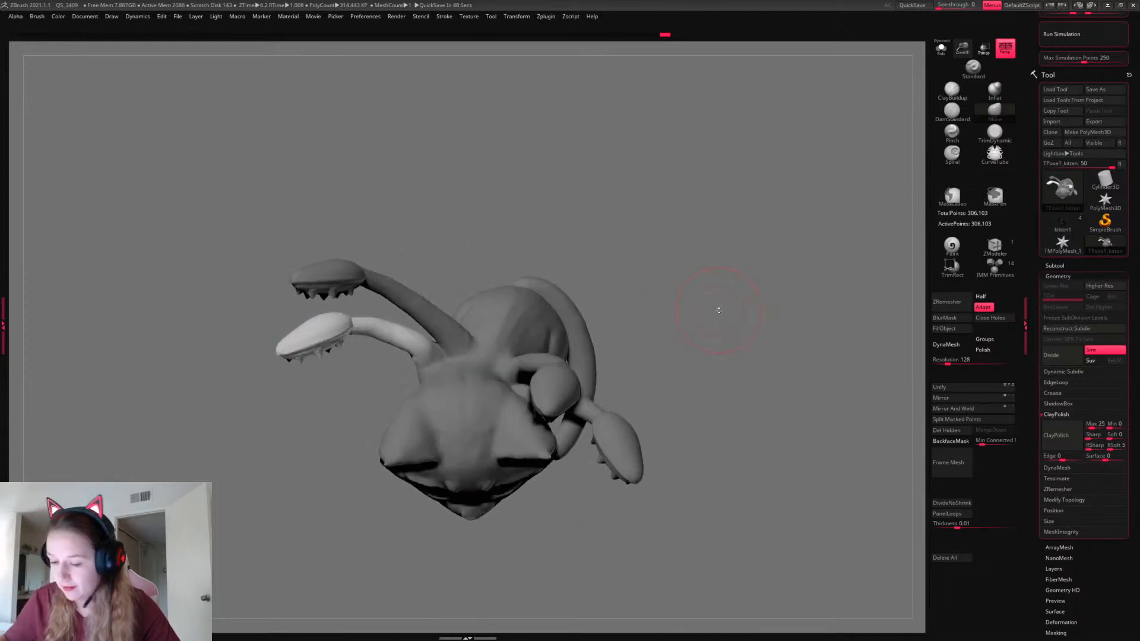
{"action": "key", "text": "w"}
{"action": "key", "text": "r"}
{"action": "left_click_drag", "start_coordinate": [429, 354], "coordinate": [284, 346]}
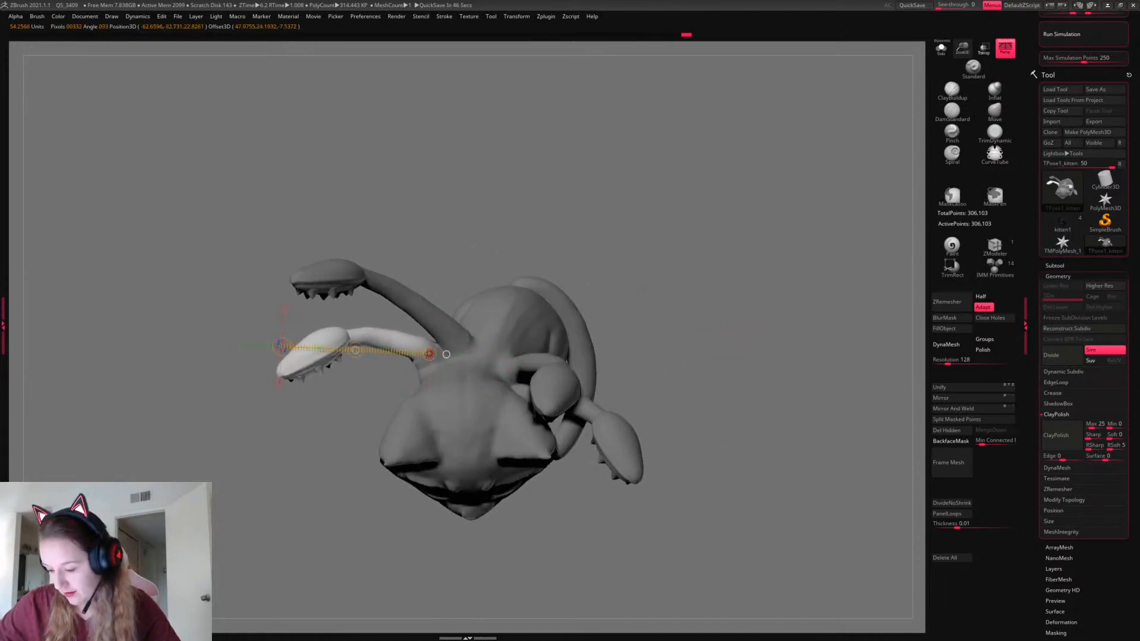
{"action": "key", "text": "q"}
{"action": "mouse_move", "coordinate": [624, 285]}
{"action": "left_mouse_down"}
{"action": "mouse_move", "coordinate": [759, 326]}
{"action": "mouse_move", "coordinate": [784, 401]}
{"action": "mouse_move", "coordinate": [746, 316]}
{"action": "mouse_move", "coordinate": [754, 375]}
{"action": "mouse_move", "coordinate": [768, 370]}
{"action": "mouse_move", "coordinate": [713, 389]}
{"action": "left_mouse_up"}
Enlarge the Move brush and nudge the chest fur beneath the kitten's head
{"action": "key", "text": "space"}
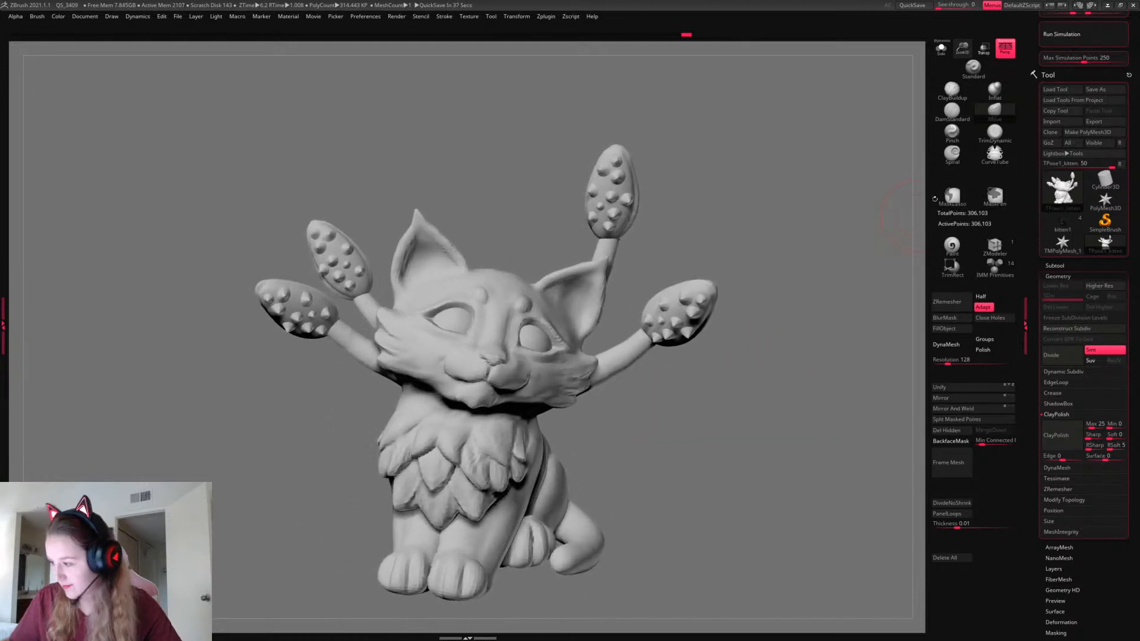
{"action": "key", "text": "space"}
{"action": "key", "text": "space"}
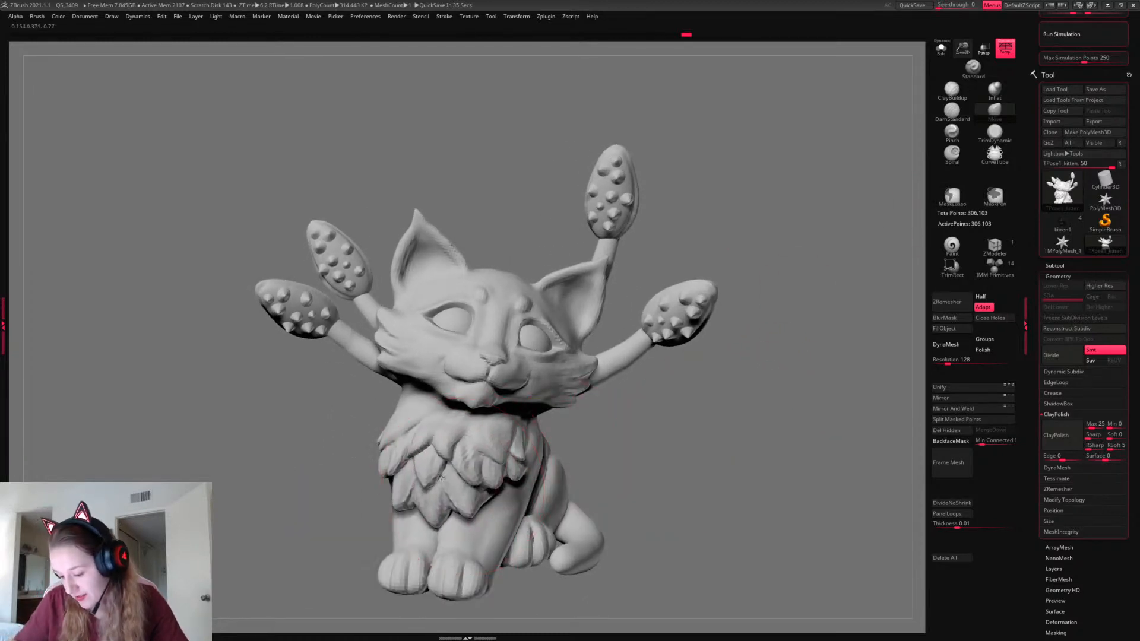
{"action": "key", "text": "space"}
{"action": "key", "text": "space"}
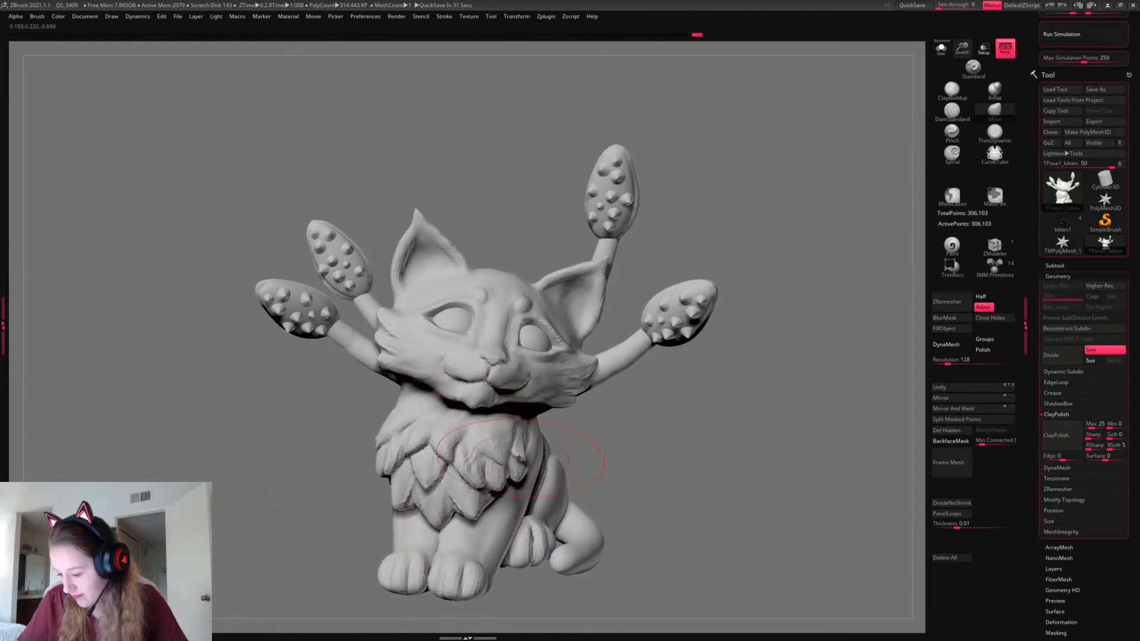
{"action": "left_click_drag", "start_coordinate": [683, 451], "coordinate": [447, 407]}
{"action": "key", "text": "space"}
{"action": "left_click_drag", "start_coordinate": [538, 427], "coordinate": [703, 444]}
Mask the tallest tentacle, invert the mask, stay in 3D mode and rotate the tentacle outward from its base, away from the ear
{"action": "left_click_drag", "start_coordinate": [604, 250], "coordinate": [548, 308]}
{"action": "mouse_move", "coordinate": [595, 231]}
{"action": "left_mouse_down"}
{"action": "mouse_move", "coordinate": [619, 247]}
{"action": "mouse_move", "coordinate": [662, 362]}
{"action": "left_mouse_up"}
{"action": "mouse_move", "coordinate": [619, 332]}
{"action": "left_mouse_down", "text": "ctrl"}
{"action": "mouse_move", "coordinate": [463, 345]}
{"action": "mouse_move", "coordinate": [472, 408]}
{"action": "mouse_move", "coordinate": [620, 362]}
{"action": "left_mouse_up", "text": "ctrl"}
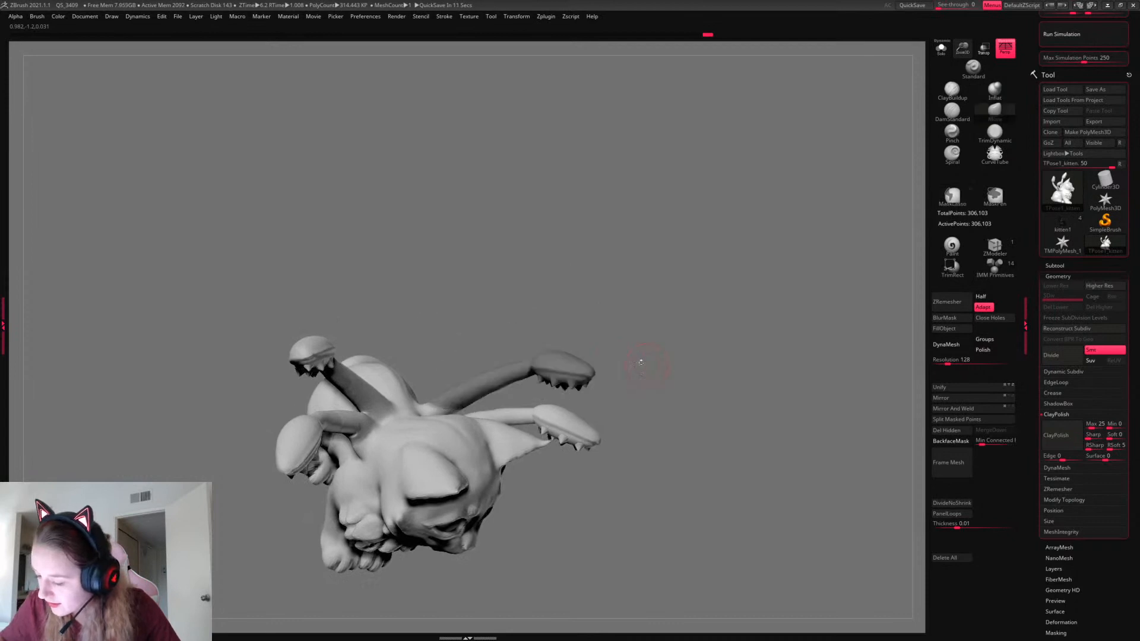
{"action": "left_click", "coordinate": [622, 339], "text": "ctrl"}
{"action": "key", "text": "w"}
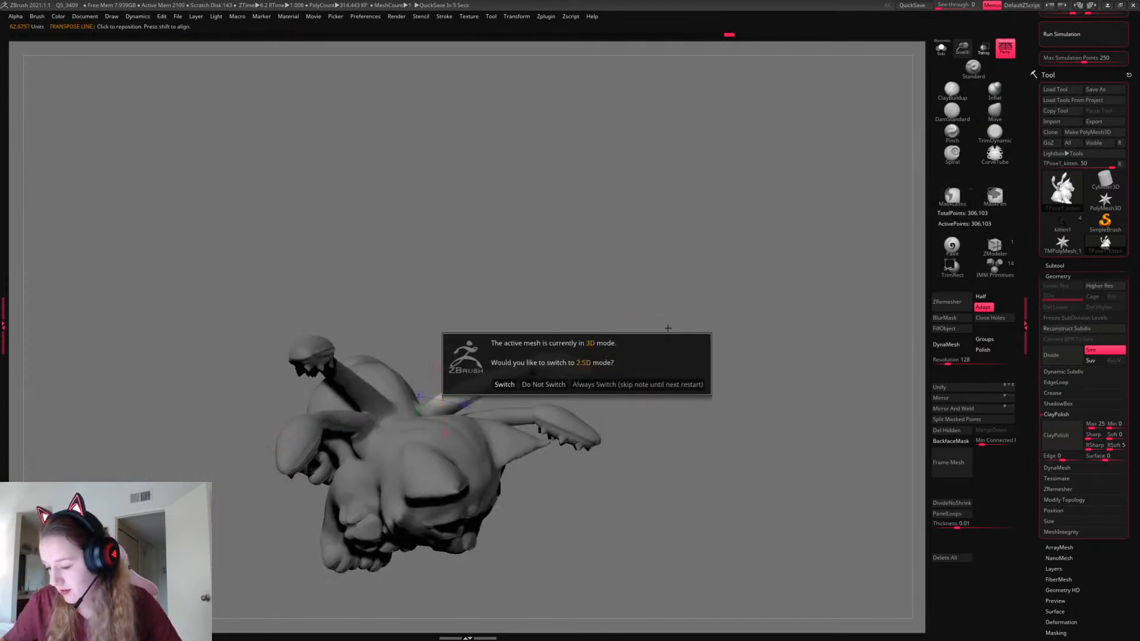
{"action": "left_click", "coordinate": [551, 385]}
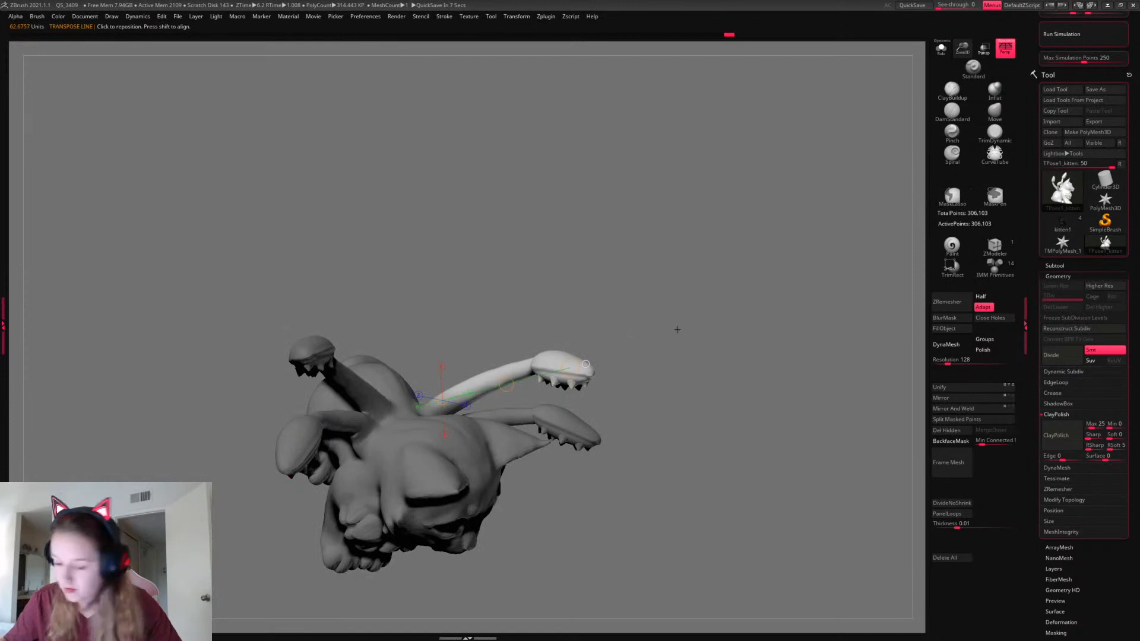
{"action": "left_click_drag", "start_coordinate": [678, 329], "coordinate": [565, 259]}
{"action": "left_click_drag", "start_coordinate": [636, 333], "coordinate": [658, 279], "text": "alt"}
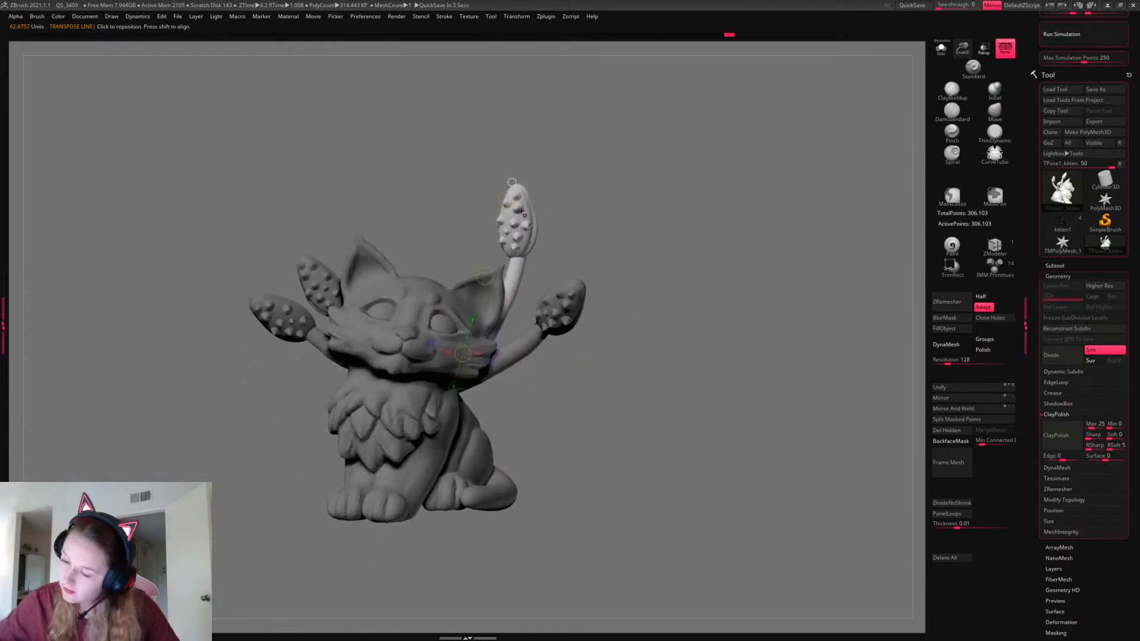
{"action": "left_click_drag", "start_coordinate": [507, 199], "coordinate": [532, 209]}
{"action": "key", "text": "q"}
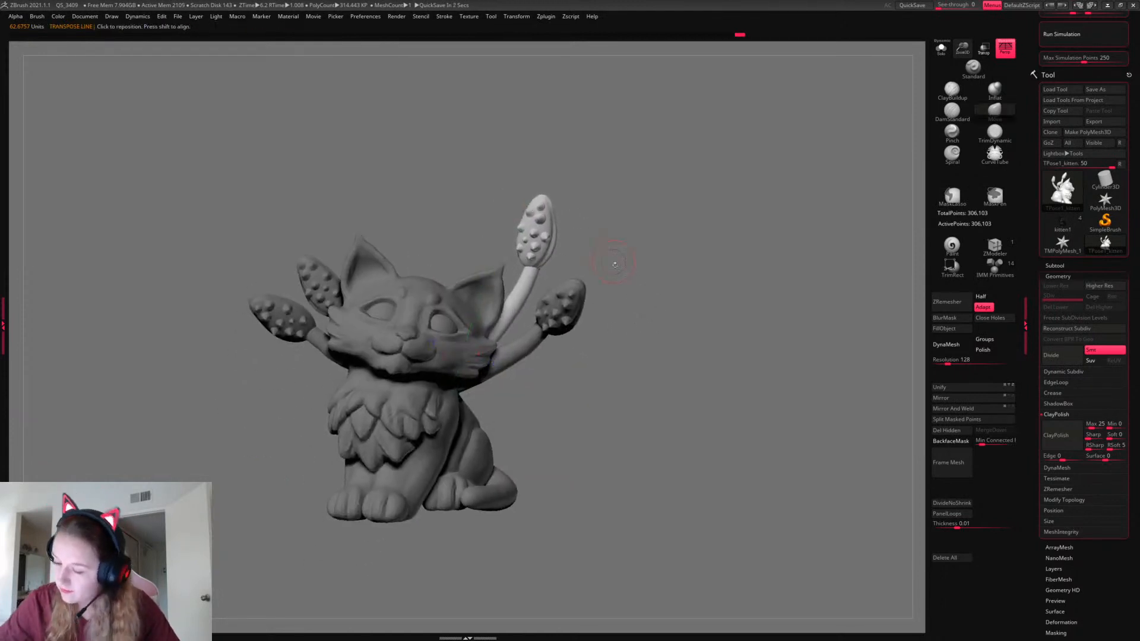
Mask the lower stalk of the tallest tentacle and rotate its upper section slightly inward with Transpose Rotate
{"action": "left_click_drag", "start_coordinate": [366, 548], "coordinate": [620, 458], "text": "ctrl"}
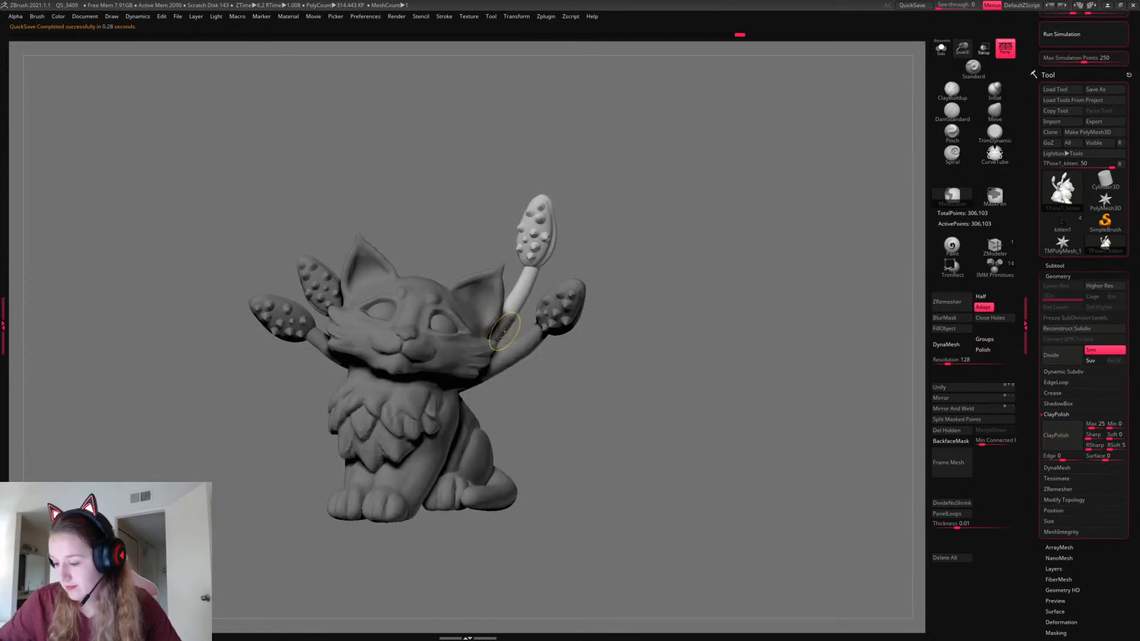
{"action": "key", "text": "r"}
{"action": "mouse_move", "coordinate": [504, 330]}
{"action": "left_mouse_down"}
{"action": "mouse_move", "coordinate": [551, 188]}
{"action": "mouse_move", "coordinate": [533, 202]}
{"action": "left_mouse_up"}
{"action": "key", "text": "q"}
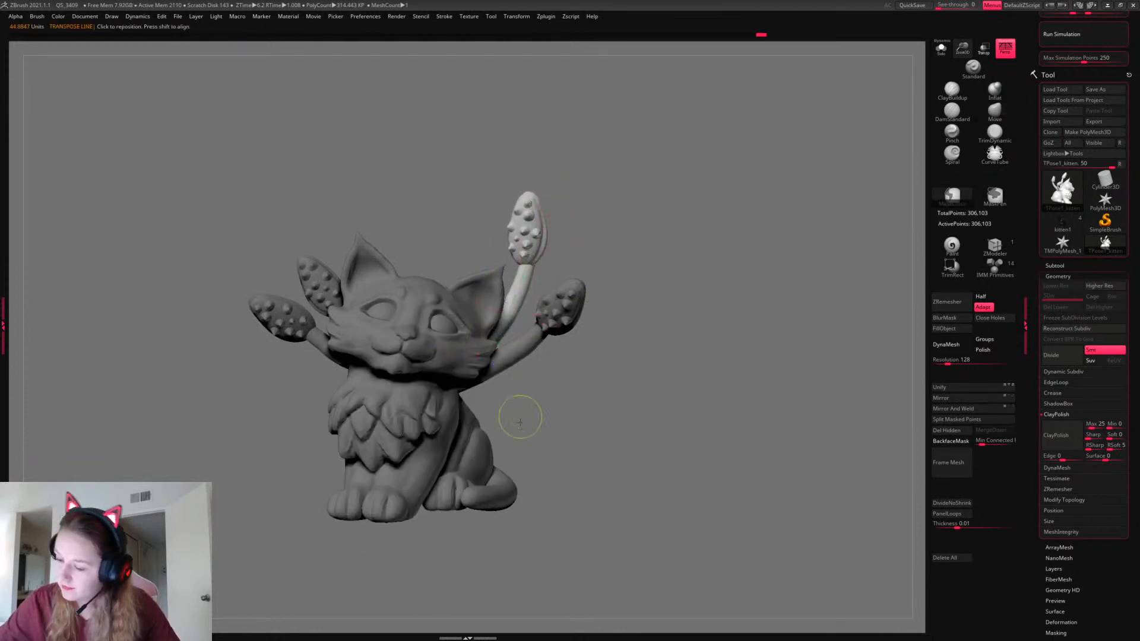
Mask the tallest tentacle's stalk, rotate its spiked pad inward toward the head and clear the mask
{"action": "left_click_drag", "start_coordinate": [511, 473], "coordinate": [583, 284], "text": "ctrl"}
{"action": "key", "text": "r"}
{"action": "mouse_move", "coordinate": [521, 259]}
{"action": "left_mouse_down"}
{"action": "mouse_move", "coordinate": [526, 209]}
{"action": "mouse_move", "coordinate": [550, 259]}
{"action": "mouse_move", "coordinate": [516, 199]}
{"action": "left_mouse_up"}
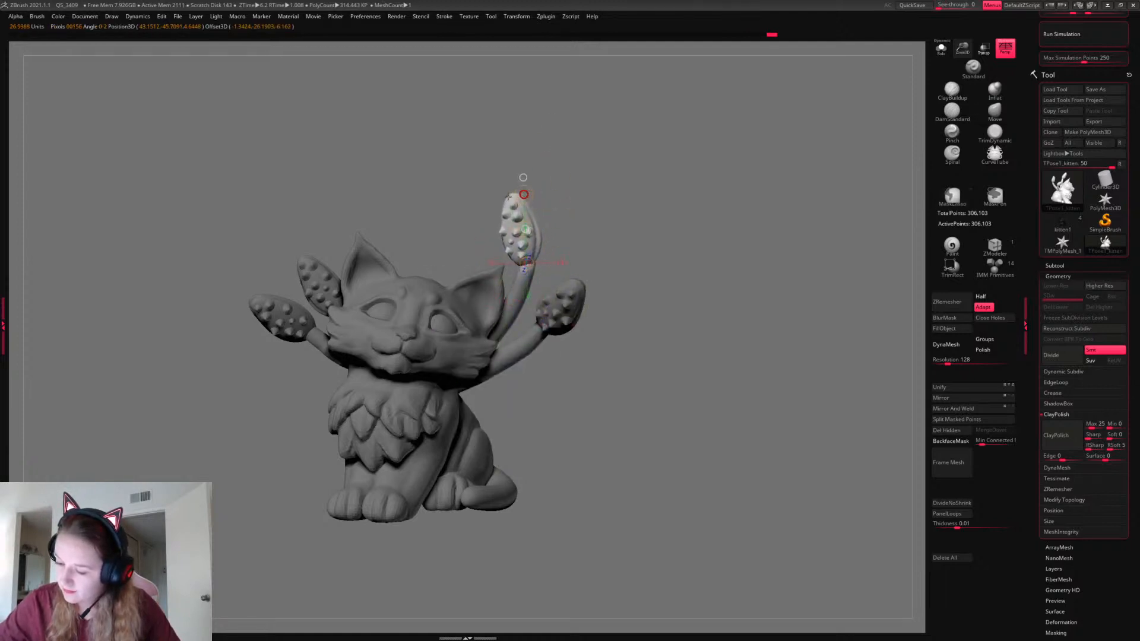
{"action": "key", "text": "q"}
{"action": "mouse_move", "coordinate": [705, 305]}
{"action": "left_mouse_down"}
{"action": "mouse_move", "coordinate": [633, 292]}
{"action": "mouse_move", "coordinate": [701, 309]}
{"action": "left_mouse_up"}
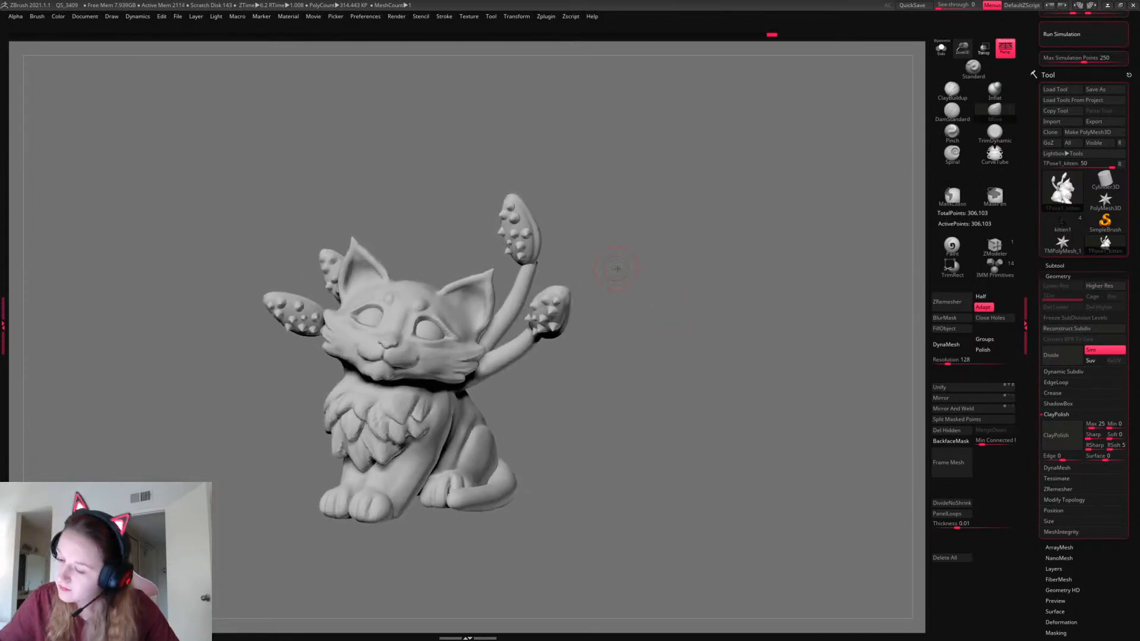
Adjust the Move brush size and push the tallest tentacle's stalk into a smoother curve from behind
{"action": "left_click_drag", "start_coordinate": [617, 269], "coordinate": [767, 280]}
{"action": "key", "text": "space"}
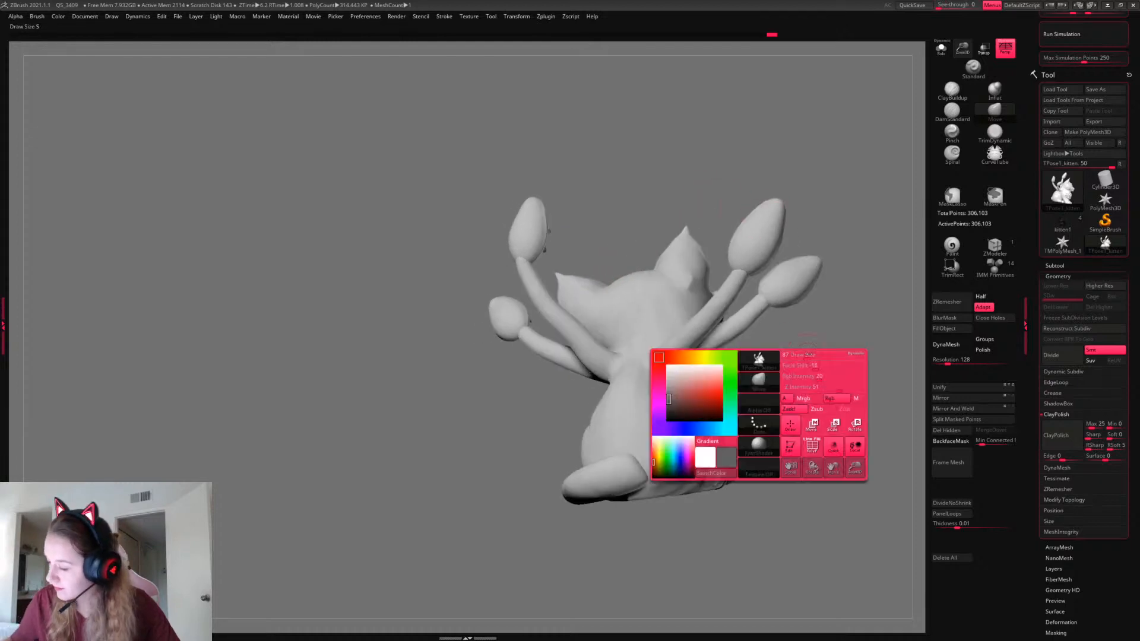
{"action": "left_click_drag", "start_coordinate": [810, 355], "coordinate": [814, 355]}
{"action": "left_click_drag", "start_coordinate": [821, 345], "coordinate": [838, 359]}
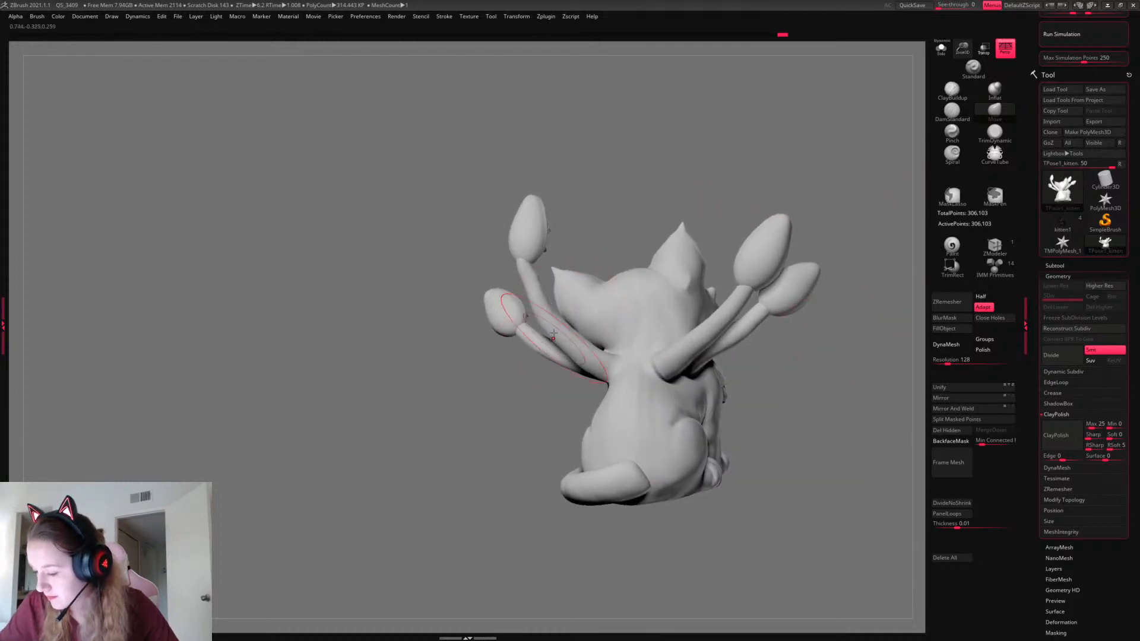
{"action": "left_click_drag", "start_coordinate": [553, 335], "coordinate": [556, 316]}
{"action": "mouse_move", "coordinate": [802, 391]}
{"action": "left_mouse_down"}
{"action": "mouse_move", "coordinate": [837, 386]}
{"action": "mouse_move", "coordinate": [826, 380]}
{"action": "mouse_move", "coordinate": [840, 365]}
{"action": "mouse_move", "coordinate": [708, 344]}
{"action": "left_mouse_up"}
Change the draw size and refine the curves of the tentacle stalks with the Move brush from the side and back
{"action": "key", "text": "space"}
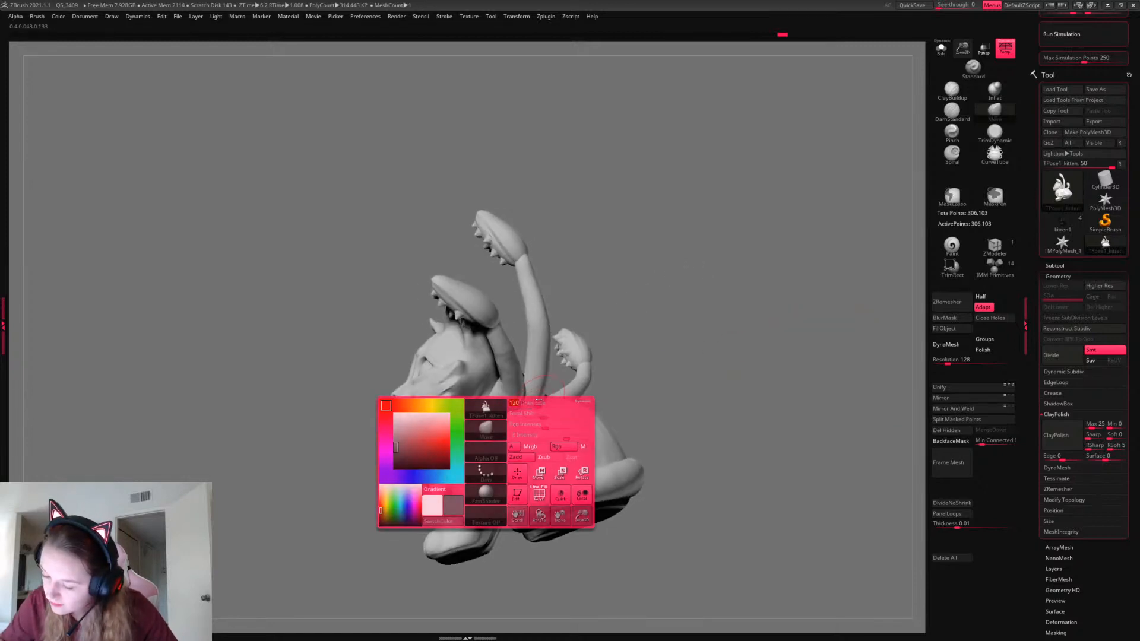
{"action": "mouse_move", "coordinate": [667, 375]}
{"action": "left_mouse_down"}
{"action": "mouse_move", "coordinate": [680, 431]}
{"action": "mouse_move", "coordinate": [690, 404]}
{"action": "left_mouse_up"}
{"action": "left_click_drag", "start_coordinate": [760, 381], "coordinate": [794, 399]}
{"action": "left_click_drag", "start_coordinate": [821, 454], "coordinate": [582, 327]}
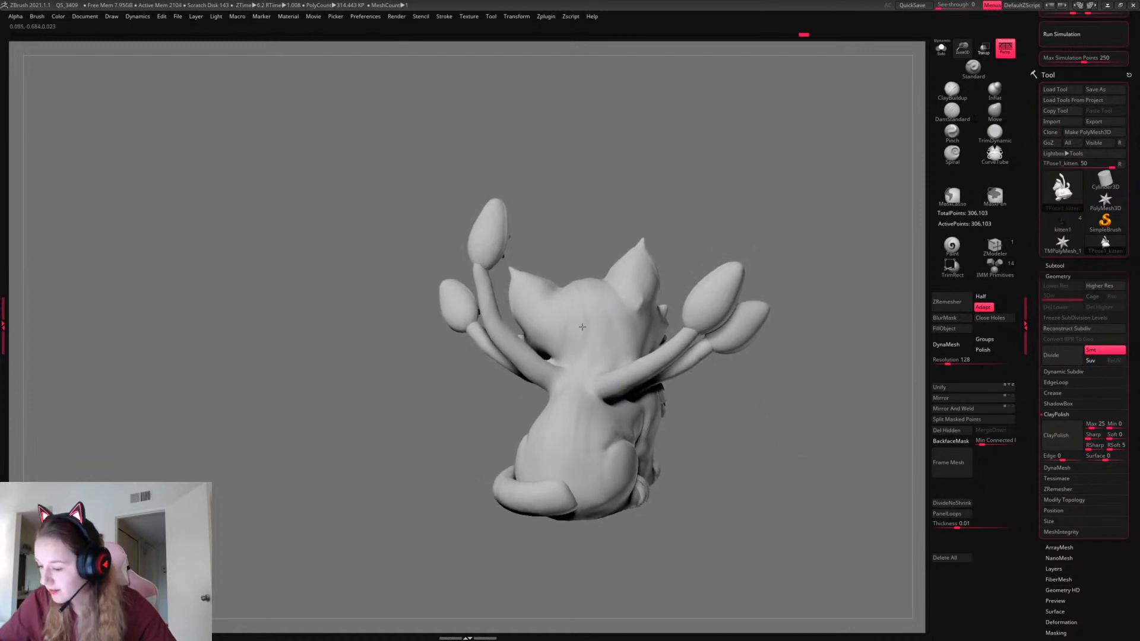
{"action": "left_click_drag", "start_coordinate": [765, 371], "coordinate": [802, 421]}
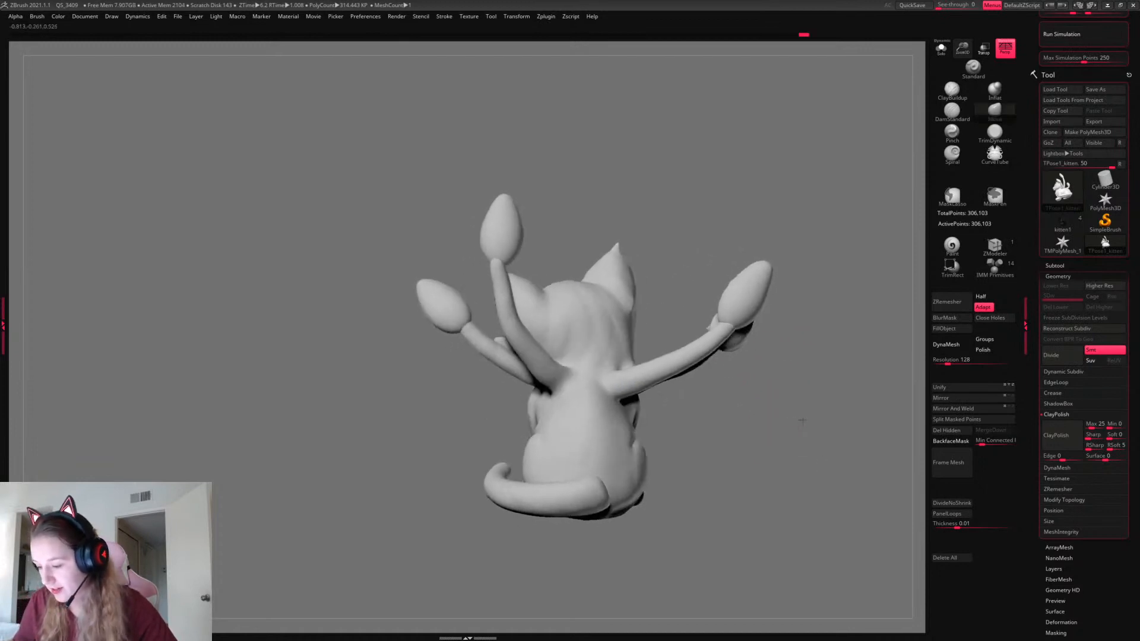
Thicken the tallest tentacle's stalk with the Inflat brush from the front
{"action": "right_click", "coordinate": [750, 462]}
{"action": "left_click_drag", "start_coordinate": [750, 455], "coordinate": [822, 447]}
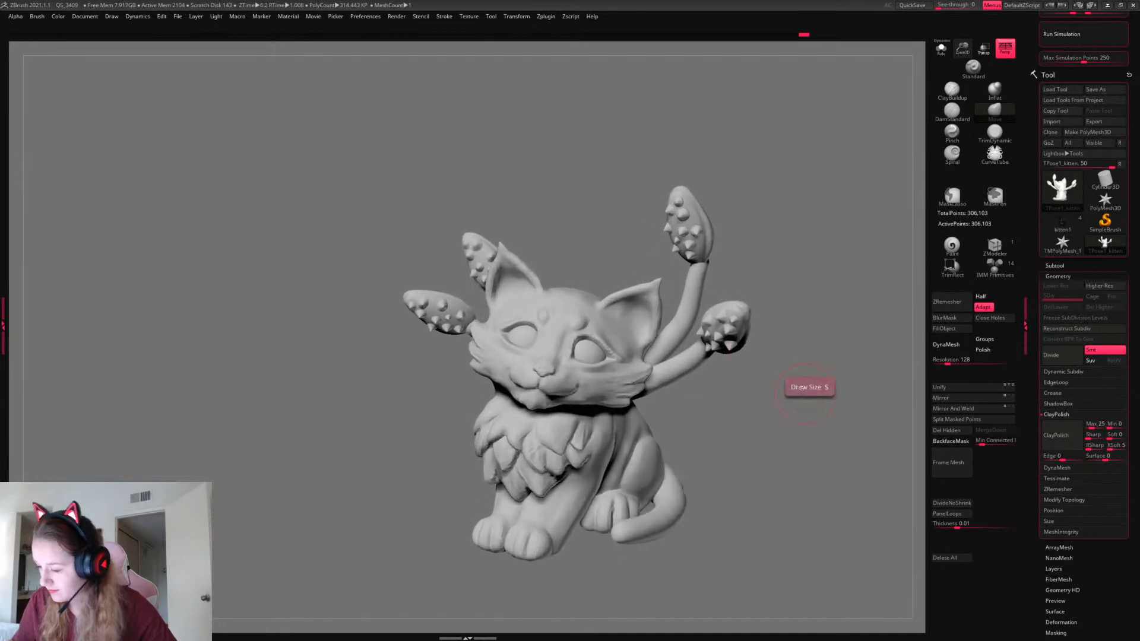
{"action": "left_click", "coordinate": [991, 94]}
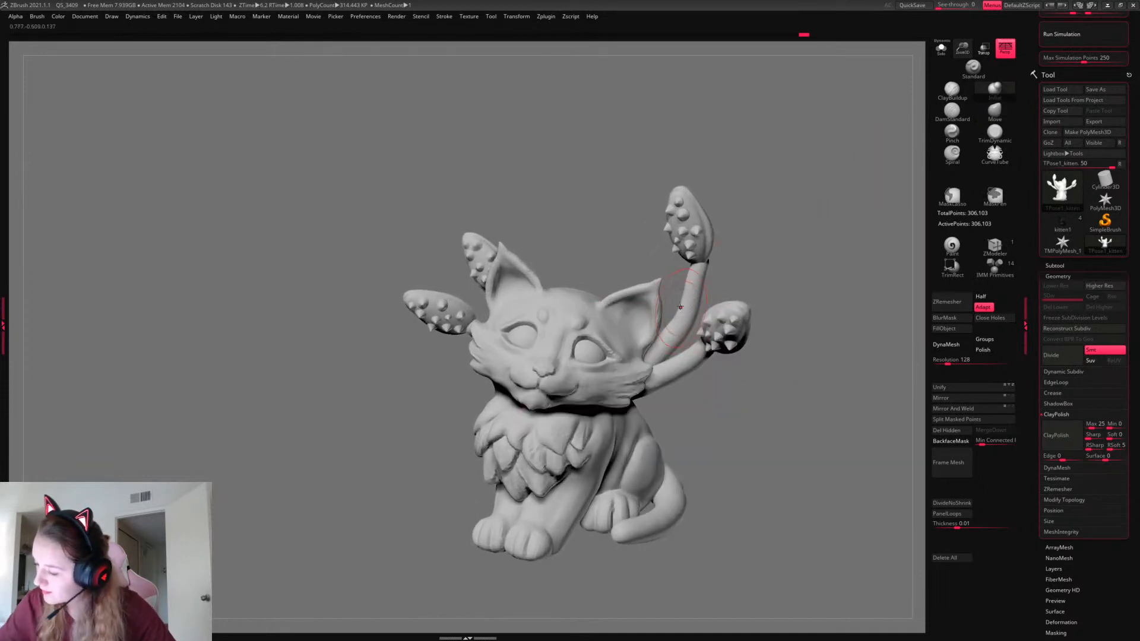
{"action": "left_click_drag", "start_coordinate": [819, 377], "coordinate": [771, 351]}
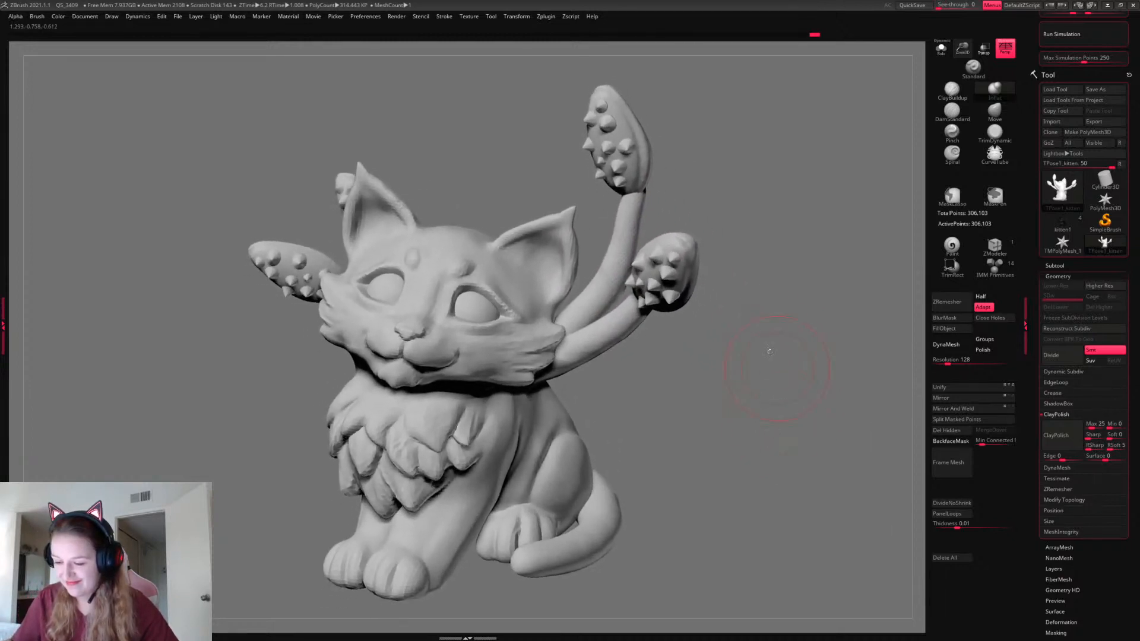
Transfer the Transpose Master pose back to the kitten's original subtools and select the Move brush
{"action": "left_click", "coordinate": [546, 18]}
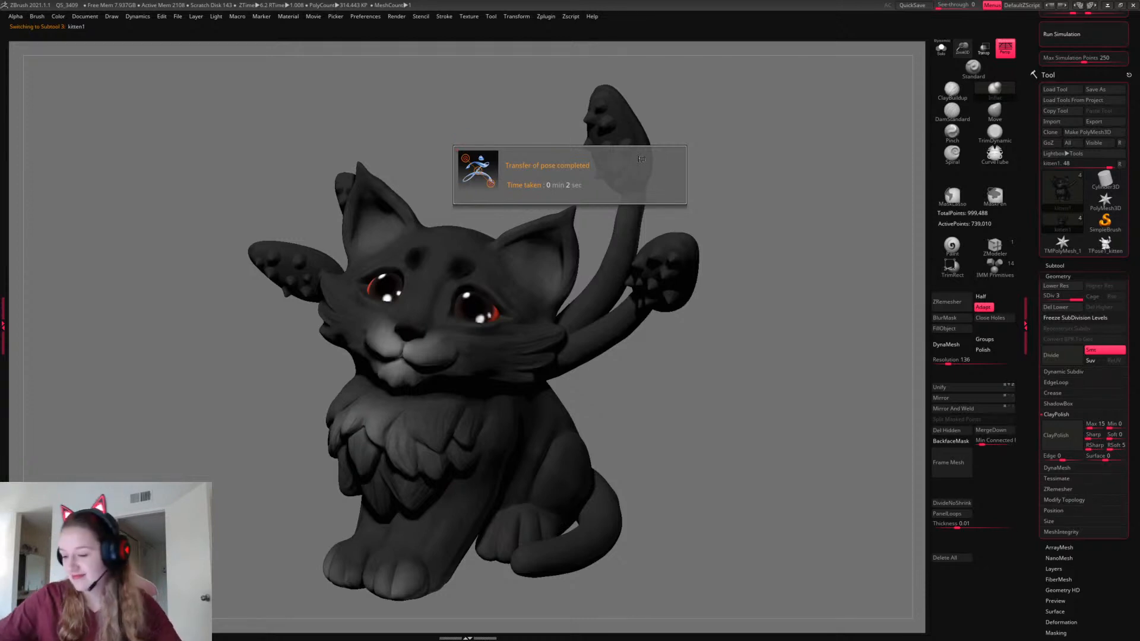
{"action": "key", "text": "space"}
{"action": "mouse_move", "coordinate": [764, 345]}
{"action": "left_mouse_down"}
{"action": "mouse_move", "coordinate": [765, 357]}
{"action": "mouse_move", "coordinate": [784, 358]}
{"action": "mouse_move", "coordinate": [755, 355]}
{"action": "mouse_move", "coordinate": [776, 351]}
{"action": "mouse_move", "coordinate": [783, 395]}
{"action": "mouse_move", "coordinate": [797, 403]}
{"action": "mouse_move", "coordinate": [769, 394]}
{"action": "left_mouse_up"}
{"action": "key", "text": "space"}
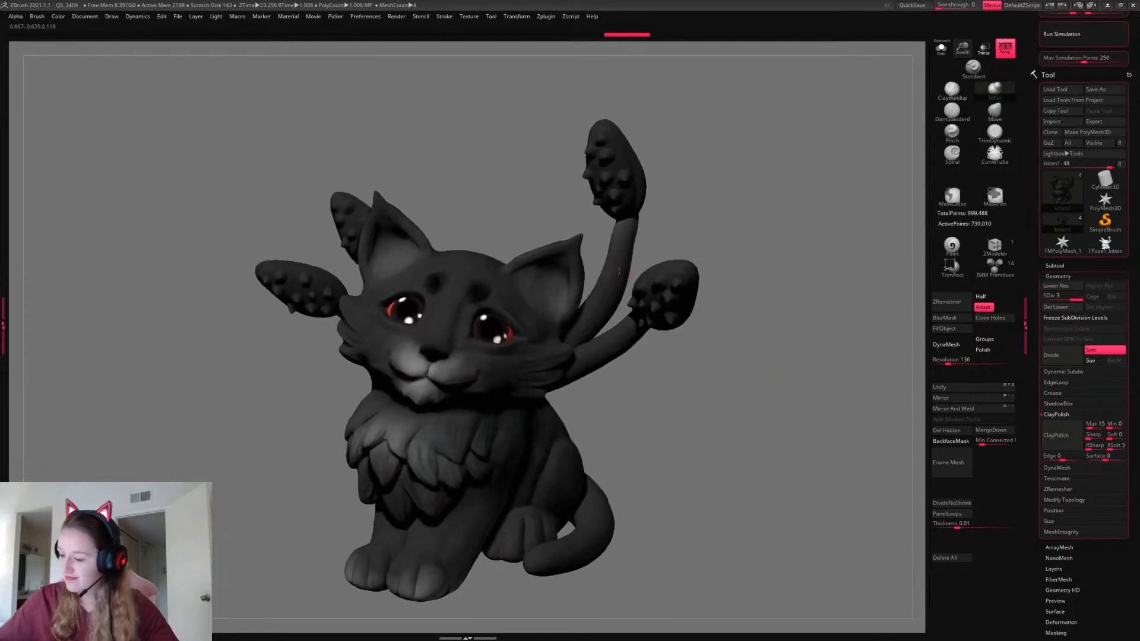
{"action": "left_click", "coordinate": [990, 120]}
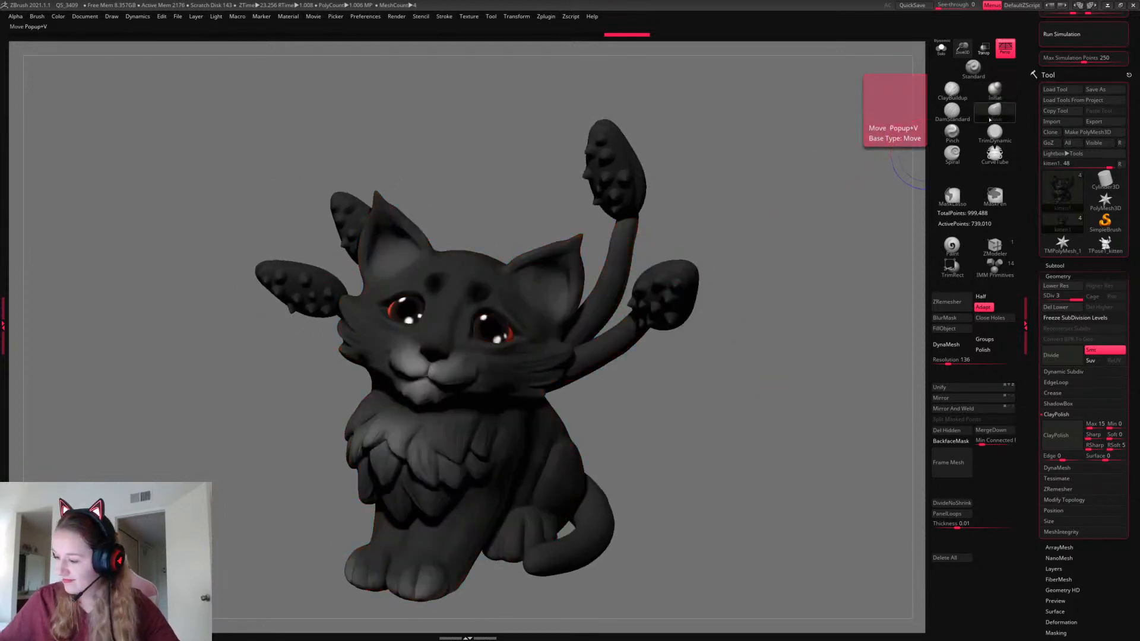
Change the Move brush's draw size and adjust the curve of the tallest tentacle's stalk from the front
{"action": "key", "text": "space"}
{"action": "left_click_drag", "start_coordinate": [627, 256], "coordinate": [634, 258]}
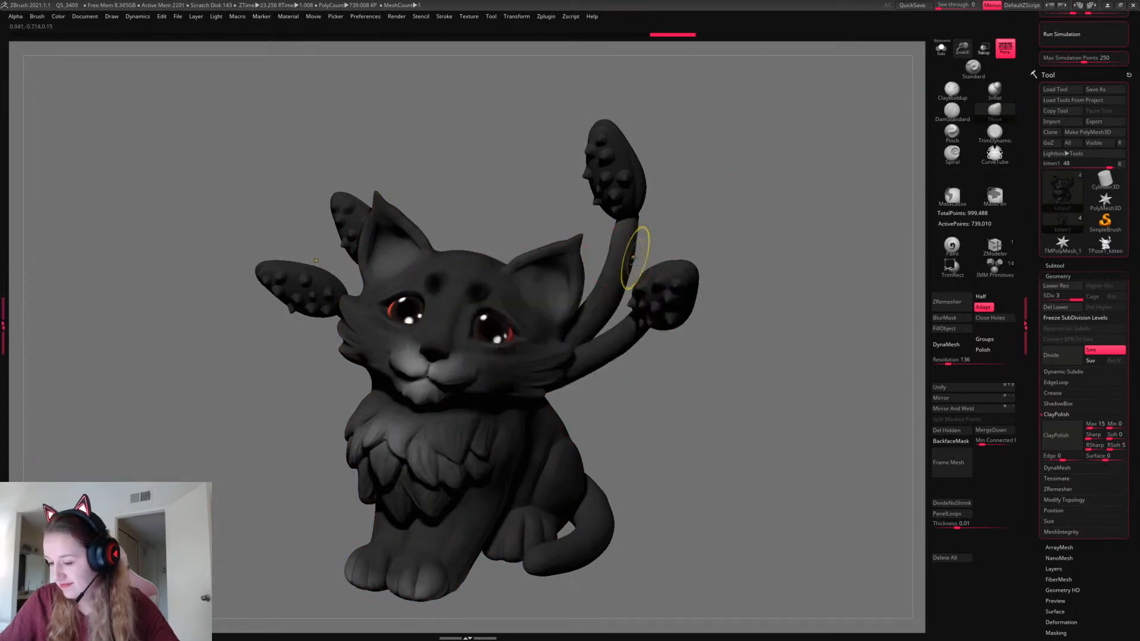
{"action": "key", "text": "space"}
{"action": "key", "text": "ctrl+z"}
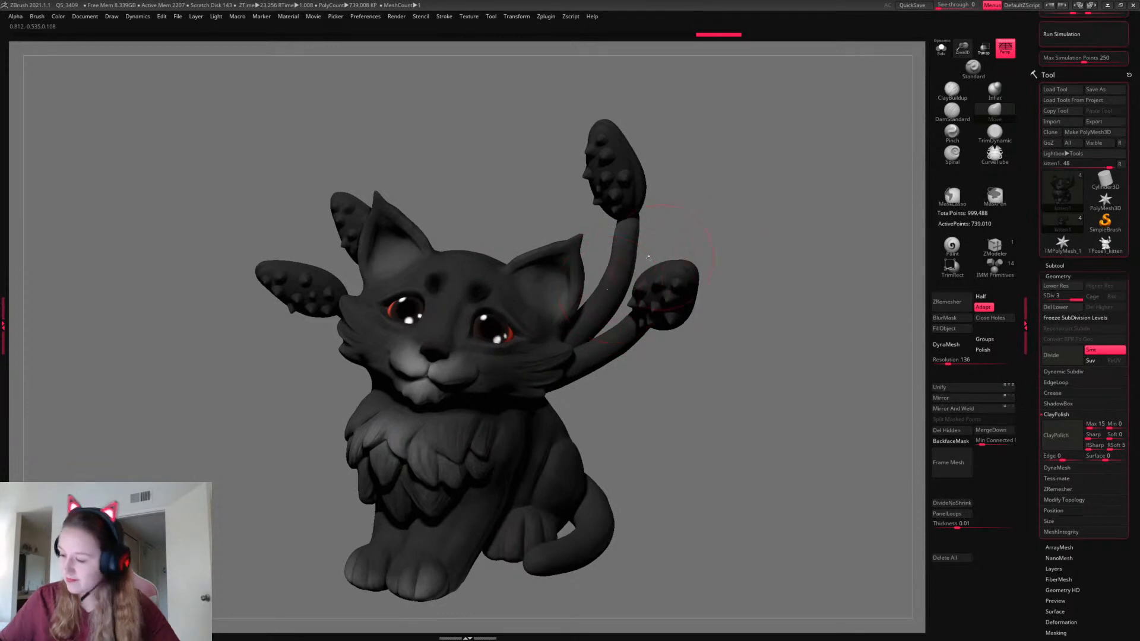
{"action": "key", "text": "space"}
{"action": "mouse_move", "coordinate": [637, 293]}
{"action": "left_mouse_down"}
{"action": "mouse_move", "coordinate": [627, 293]}
{"action": "mouse_move", "coordinate": [635, 249]}
{"action": "left_mouse_up"}
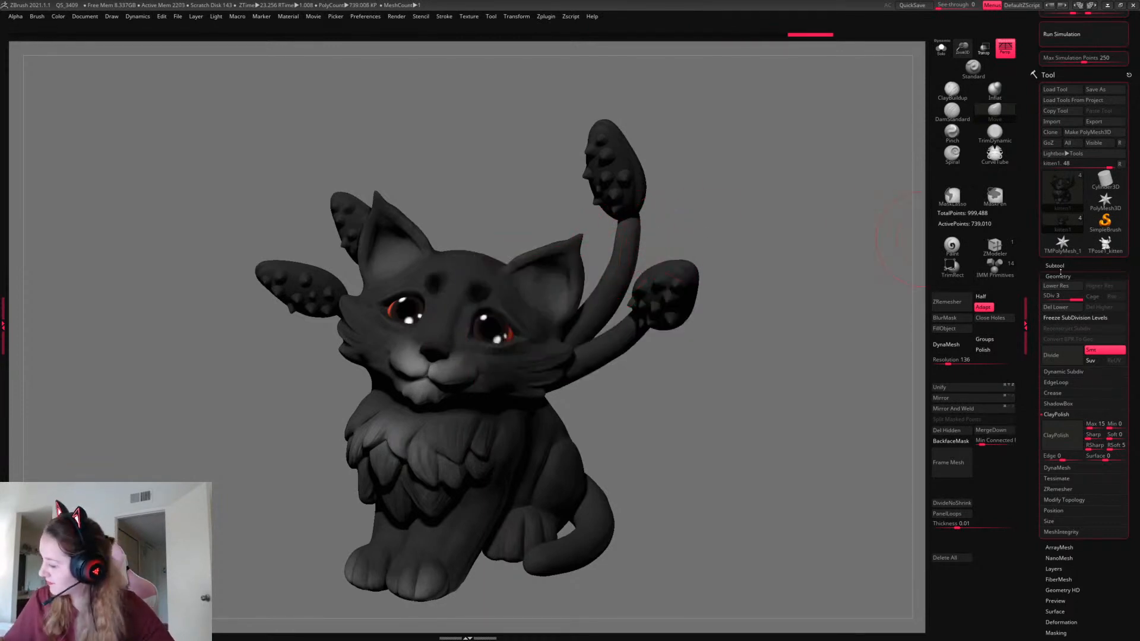
Save the project over the existing Displacer Kitten file in the Displacer Kitten folder
{"action": "left_click", "coordinate": [1056, 266]}
{"action": "key", "text": "ctrl+s"}
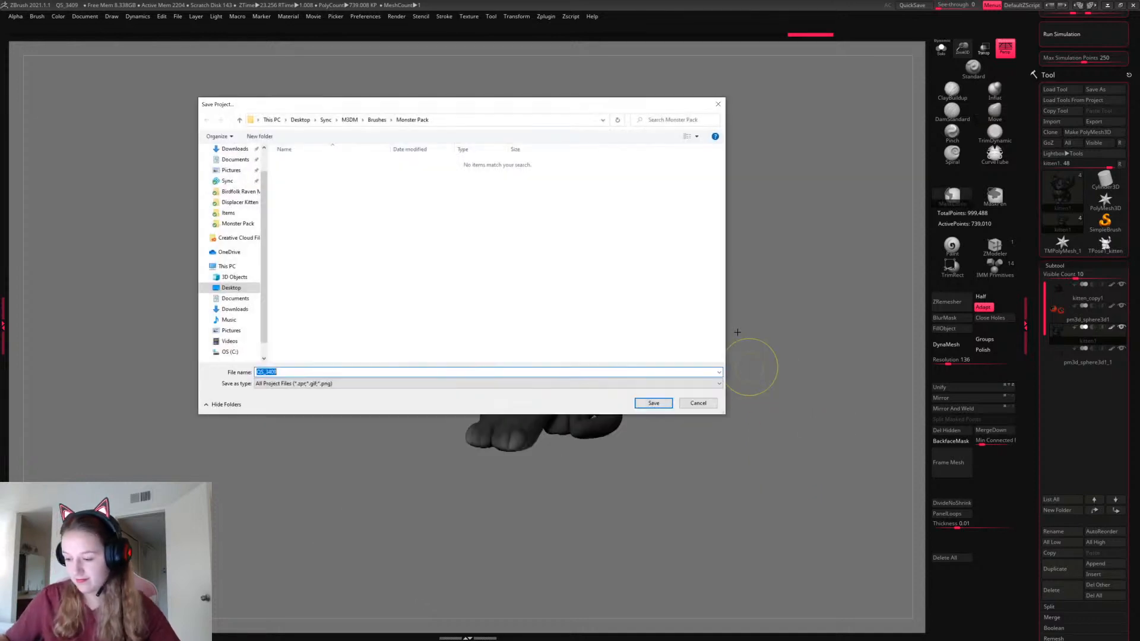
{"action": "left_click", "coordinate": [240, 202]}
{"action": "left_click", "coordinate": [305, 162]}
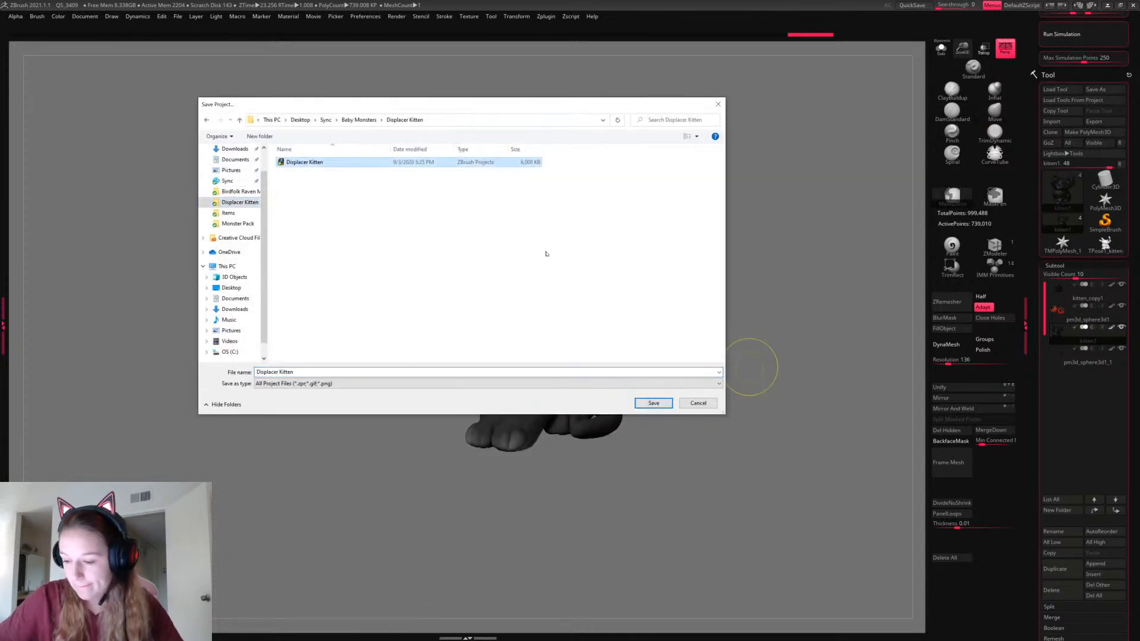
{"action": "left_click", "coordinate": [653, 403]}
{"action": "left_click", "coordinate": [589, 315]}
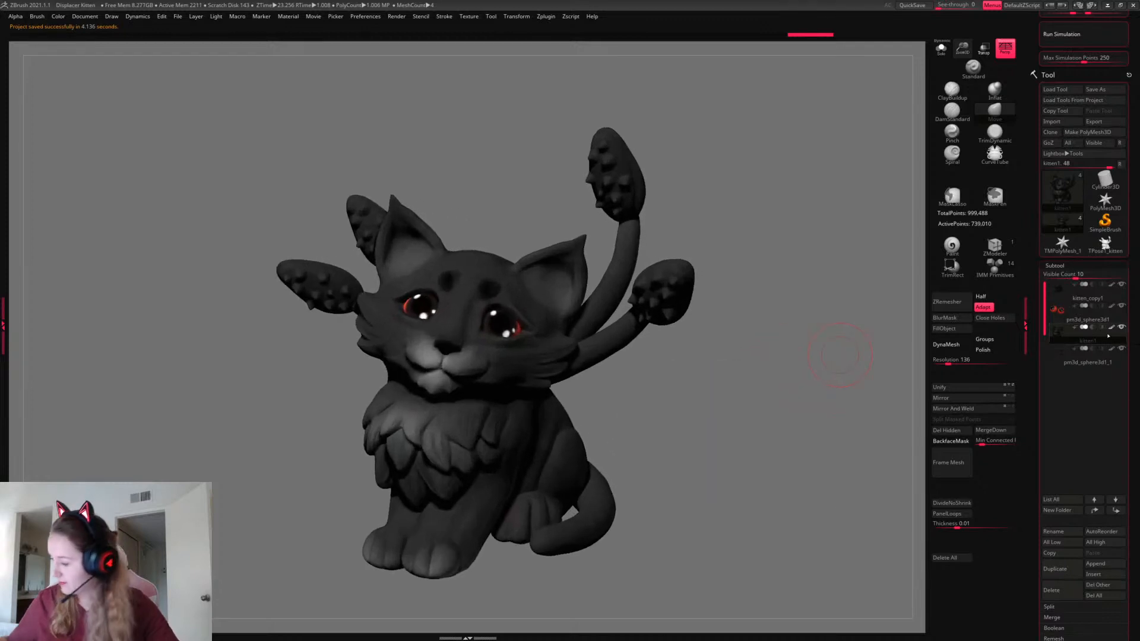
Hide the paint on all subtools, select the DamStandard brush and smooth the mouth line beneath the muzzle
{"action": "mouse_move", "coordinate": [719, 394]}
{"action": "left_mouse_down"}
{"action": "mouse_move", "coordinate": [743, 364]}
{"action": "mouse_move", "coordinate": [749, 419]}
{"action": "left_mouse_up"}
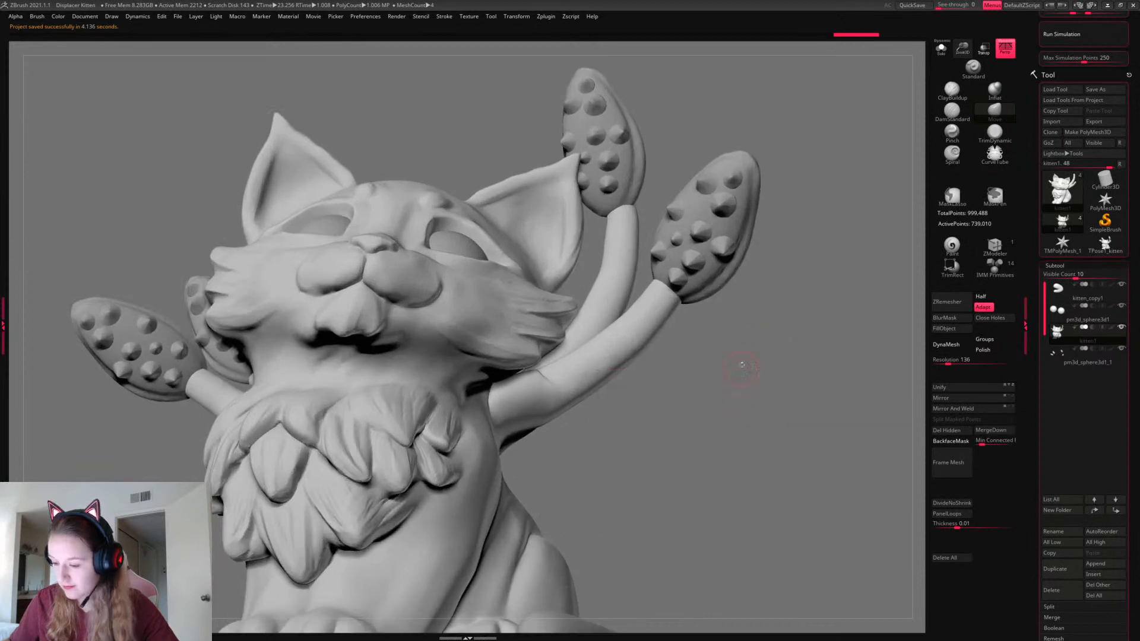
{"action": "left_click", "coordinate": [962, 116]}
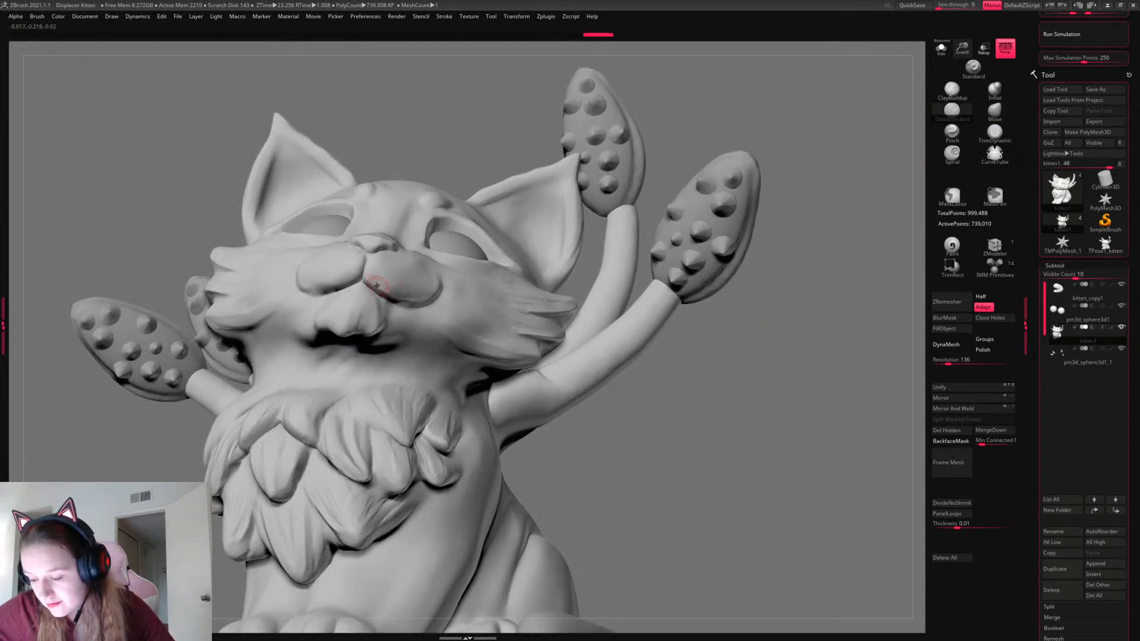
{"action": "left_click_drag", "start_coordinate": [383, 294], "coordinate": [425, 294], "text": "shift"}
{"action": "left_click_drag", "start_coordinate": [615, 410], "coordinate": [701, 445]}
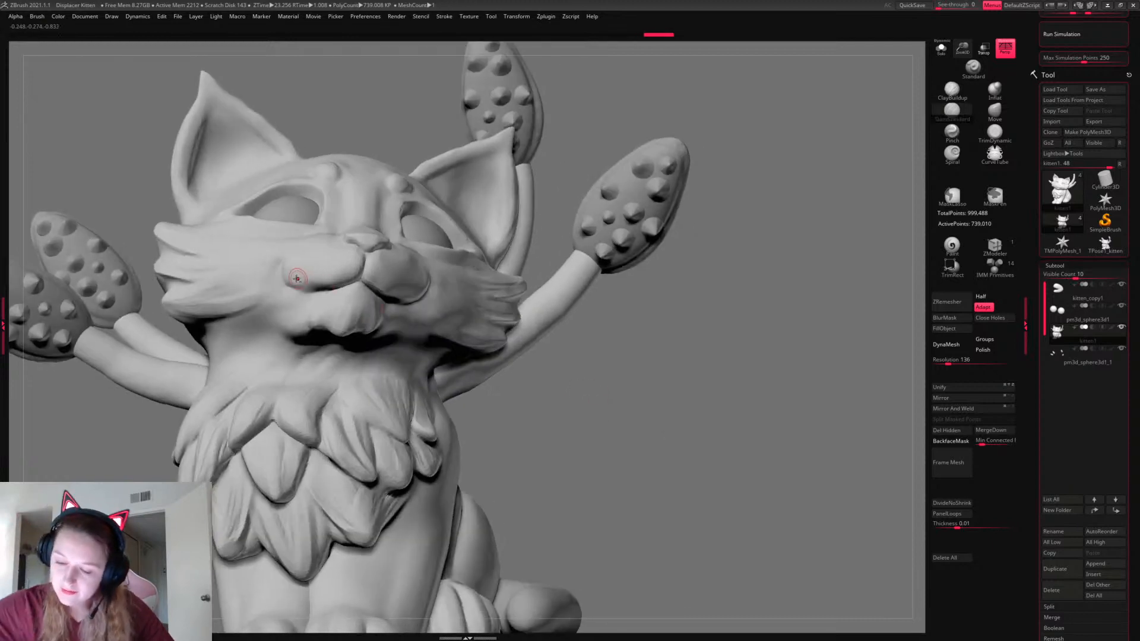
{"action": "left_click_drag", "start_coordinate": [529, 370], "coordinate": [585, 387]}
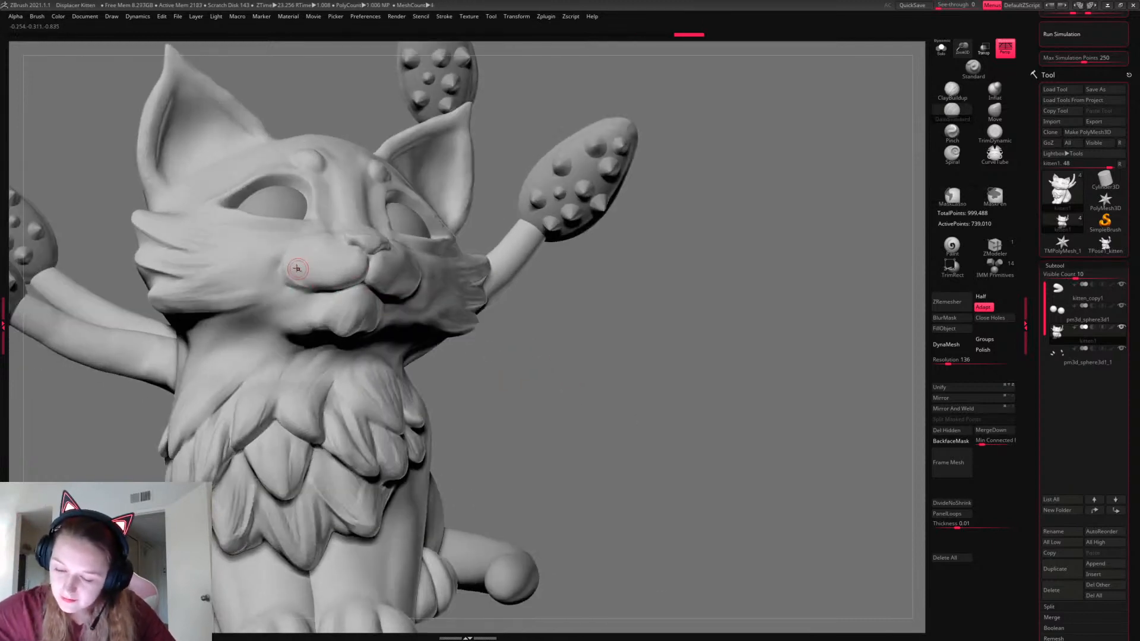
Try to refine the crease below the muzzle at the kitten's mouth with DamStandard, then undo the strokes
{"action": "key", "text": "space"}
{"action": "key", "text": "ctrl+z"}
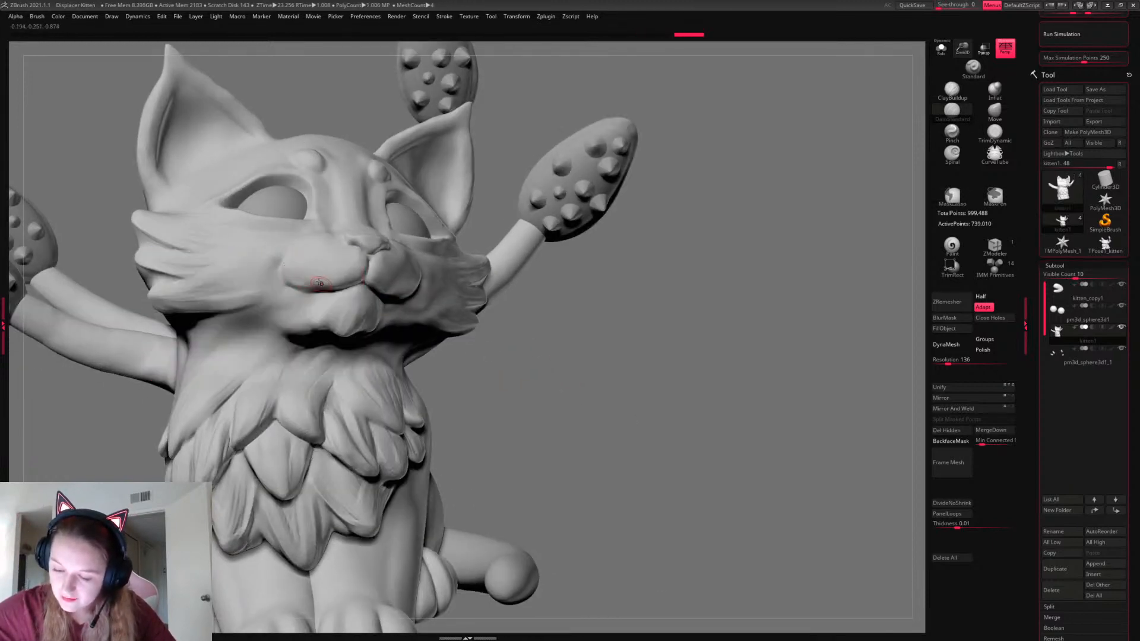
{"action": "left_click_drag", "start_coordinate": [321, 282], "coordinate": [335, 282]}
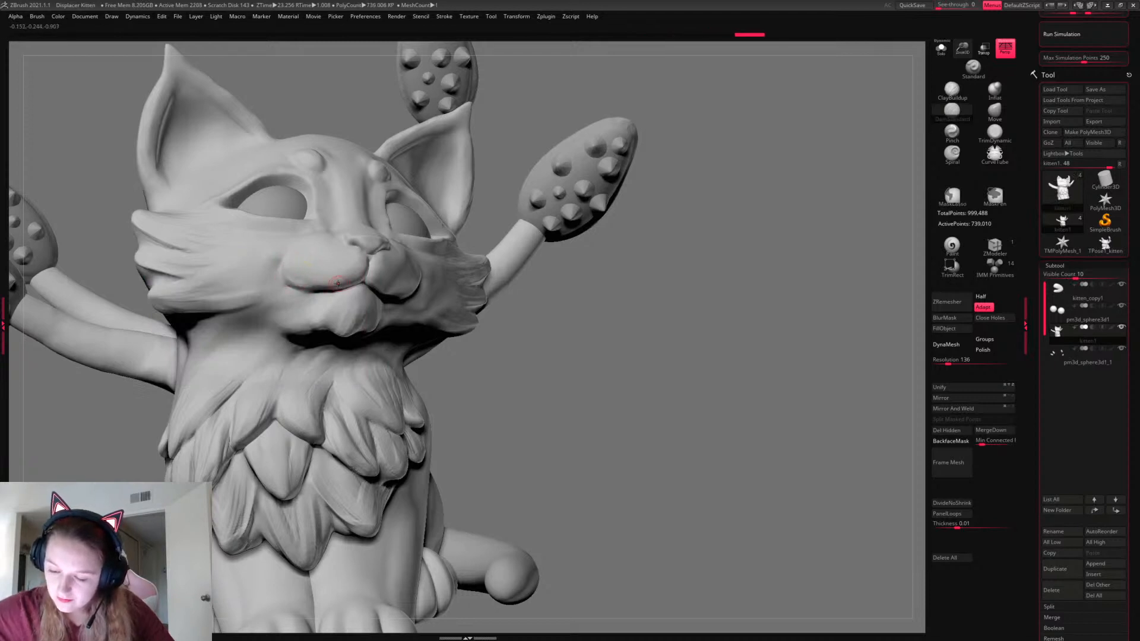
{"action": "key", "text": "ctrl+z"}
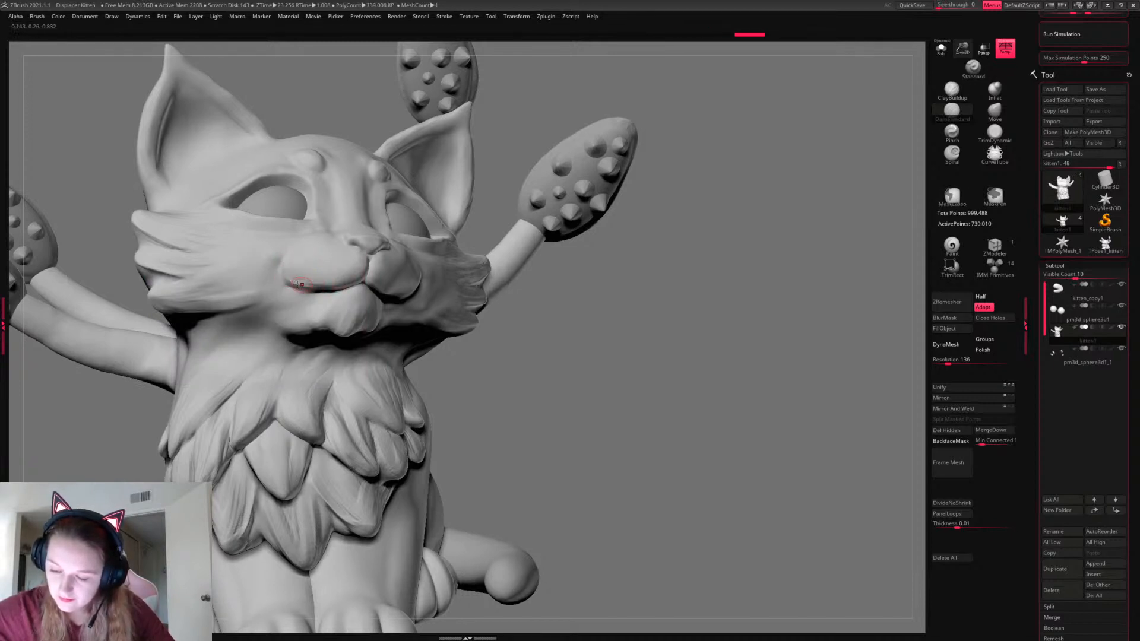
Sharpen the crease under the muzzle with DamStandard and smooth the chin and cheek areas from below
{"action": "right_click_drag", "start_coordinate": [422, 308], "coordinate": [471, 338]}
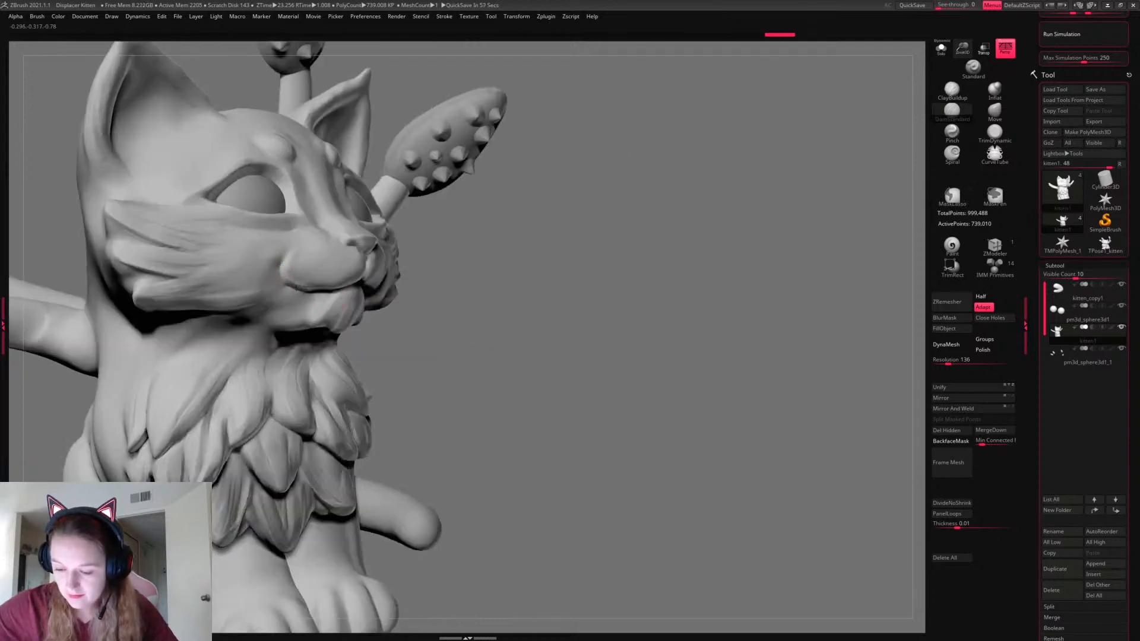
{"action": "right_click_drag", "start_coordinate": [362, 239], "coordinate": [559, 303]}
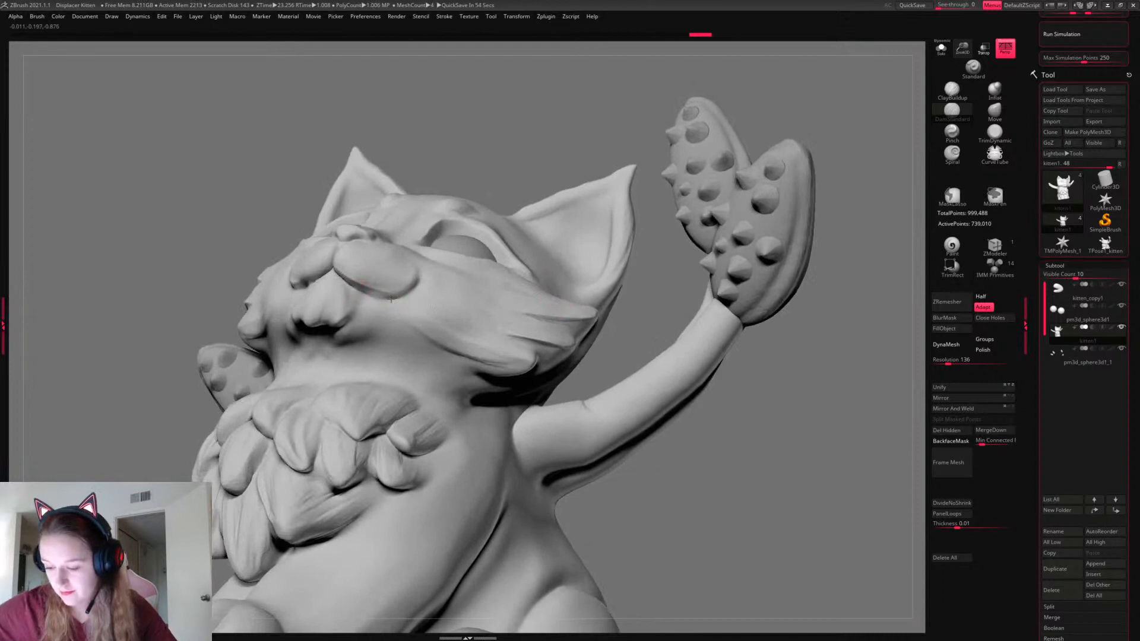
{"action": "right_click_drag", "start_coordinate": [781, 419], "coordinate": [762, 402]}
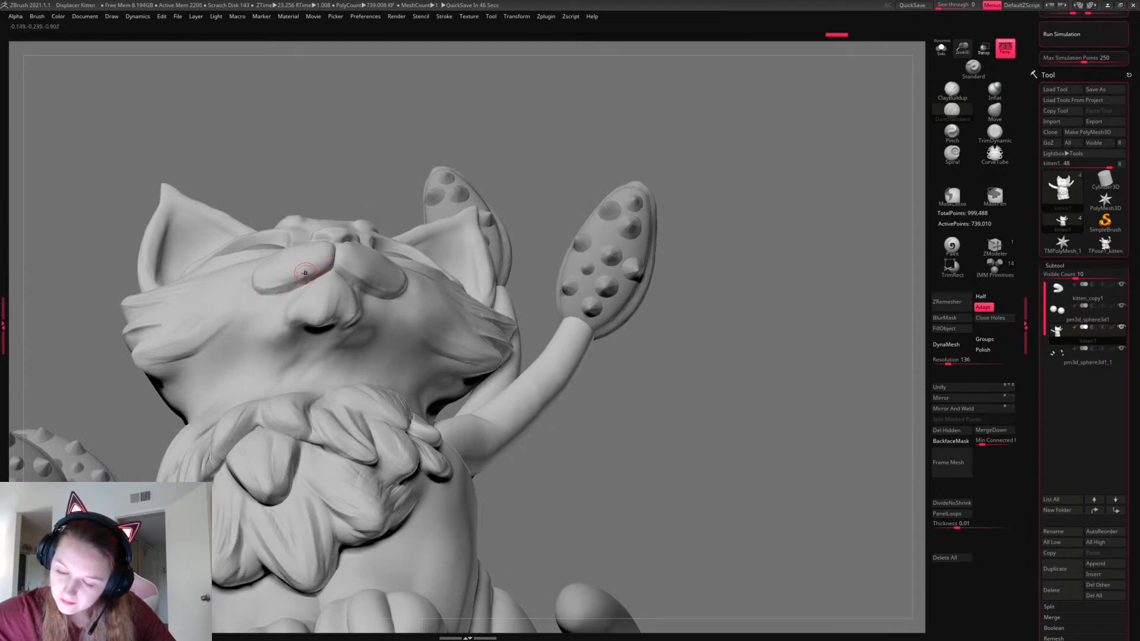
{"action": "left_click_drag", "start_coordinate": [317, 271], "coordinate": [259, 290]}
{"action": "mouse_move", "coordinate": [373, 334]}
{"action": "left_mouse_down", "text": "shift"}
{"action": "mouse_move", "coordinate": [355, 343]}
{"action": "mouse_move", "coordinate": [363, 330]}
{"action": "left_mouse_up", "text": "shift"}
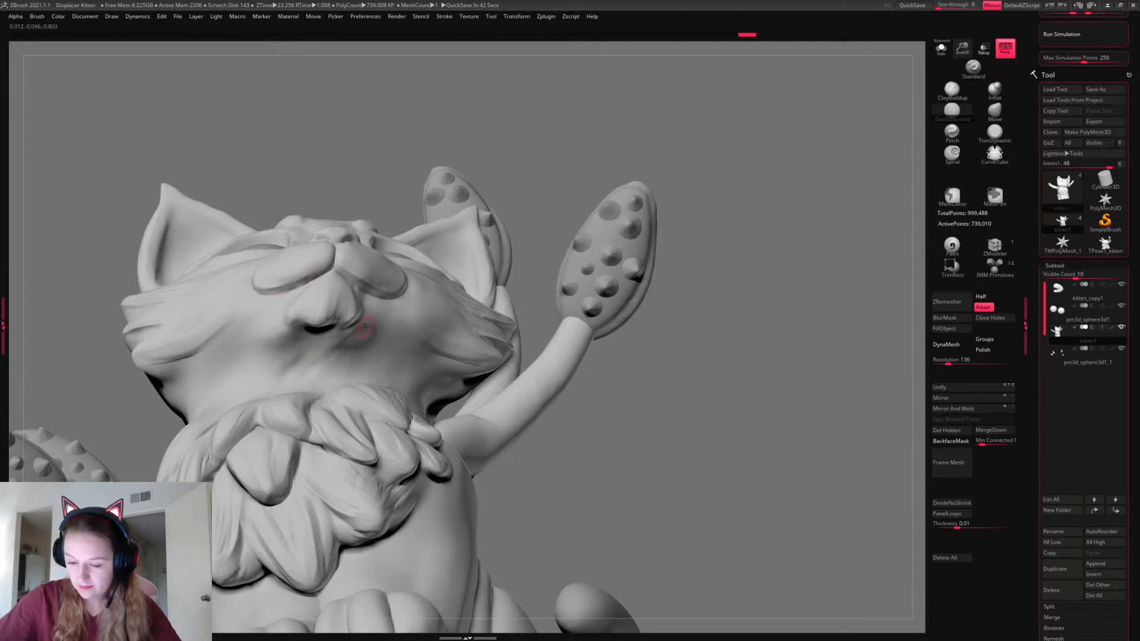
{"action": "left_click_drag", "start_coordinate": [711, 399], "coordinate": [683, 403]}
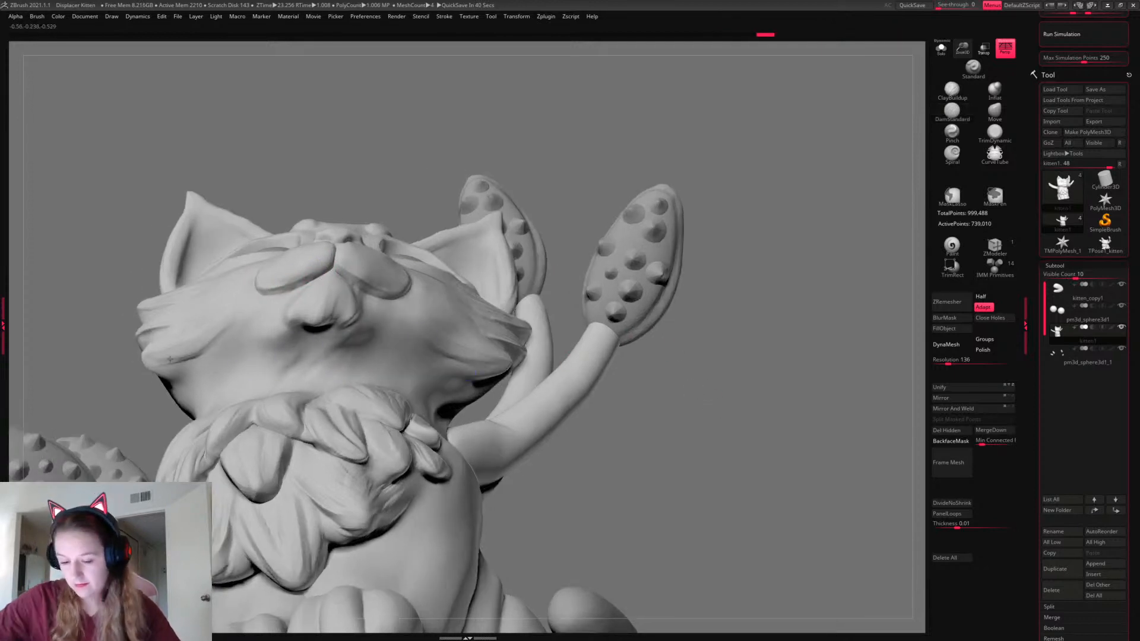
{"action": "left_click_drag", "start_coordinate": [214, 338], "coordinate": [214, 342], "text": "shift"}
Try several DamStandard strokes along the lower eyelid at different brush sizes and undo them
{"action": "left_click_drag", "start_coordinate": [749, 414], "coordinate": [750, 427]}
{"action": "left_click_drag", "start_coordinate": [762, 431], "coordinate": [762, 433]}
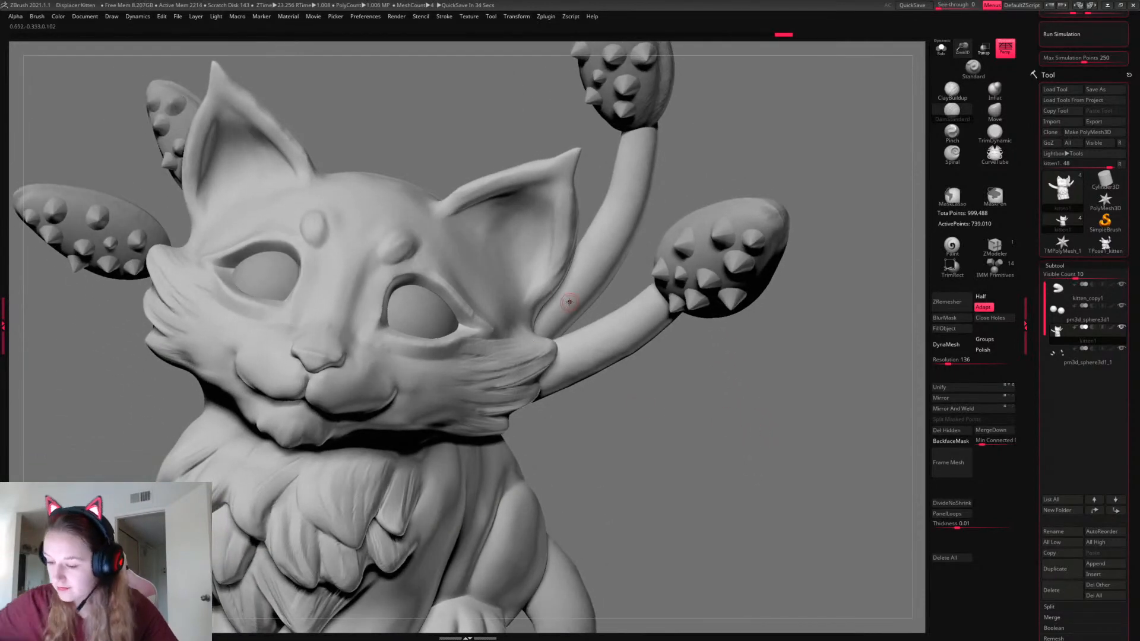
{"action": "left_click_drag", "start_coordinate": [612, 386], "coordinate": [633, 424]}
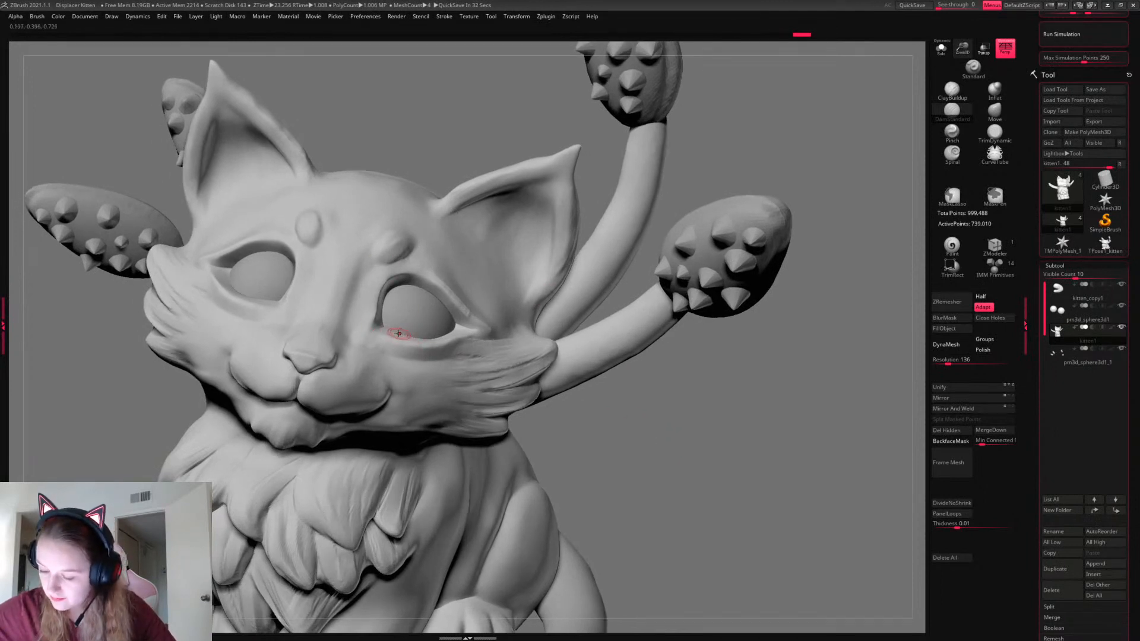
{"action": "key", "text": "ctrl+z"}
{"action": "key", "text": "space"}
{"action": "left_click_drag", "start_coordinate": [425, 339], "coordinate": [397, 339]}
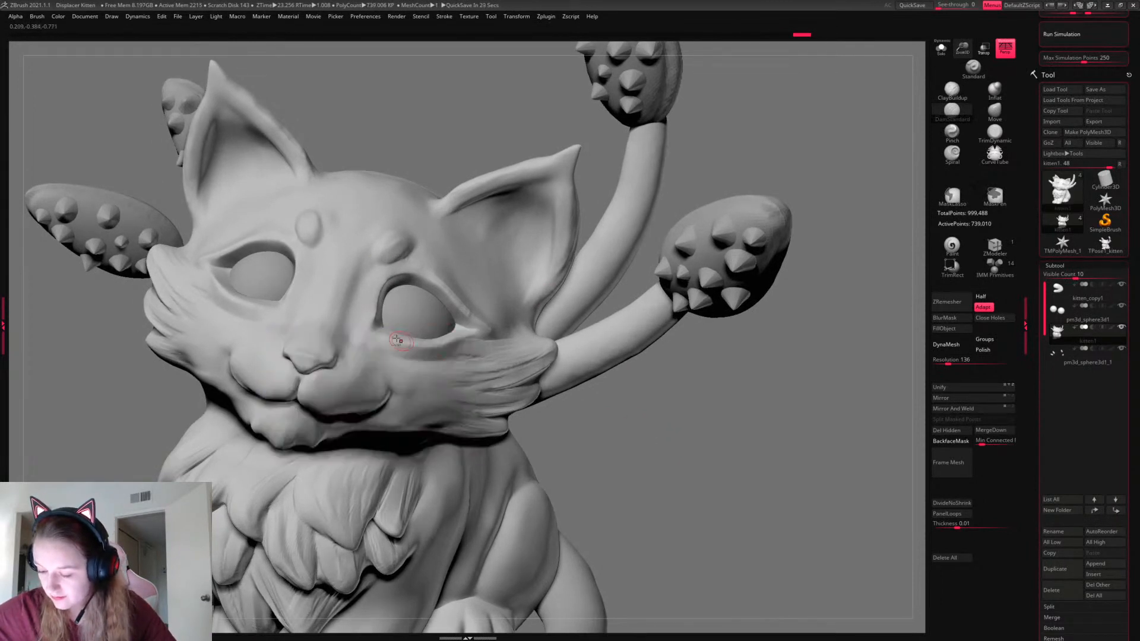
{"action": "key", "text": "space"}
{"action": "key", "text": "ctrl+z"}
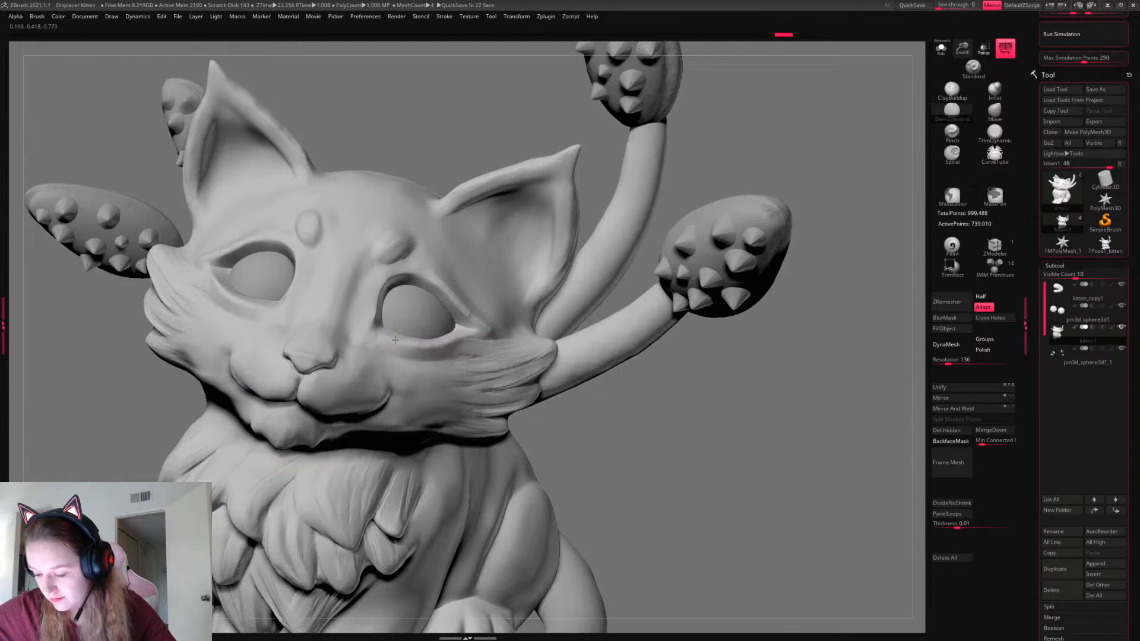
{"action": "left_click_drag", "start_coordinate": [378, 325], "coordinate": [451, 340]}
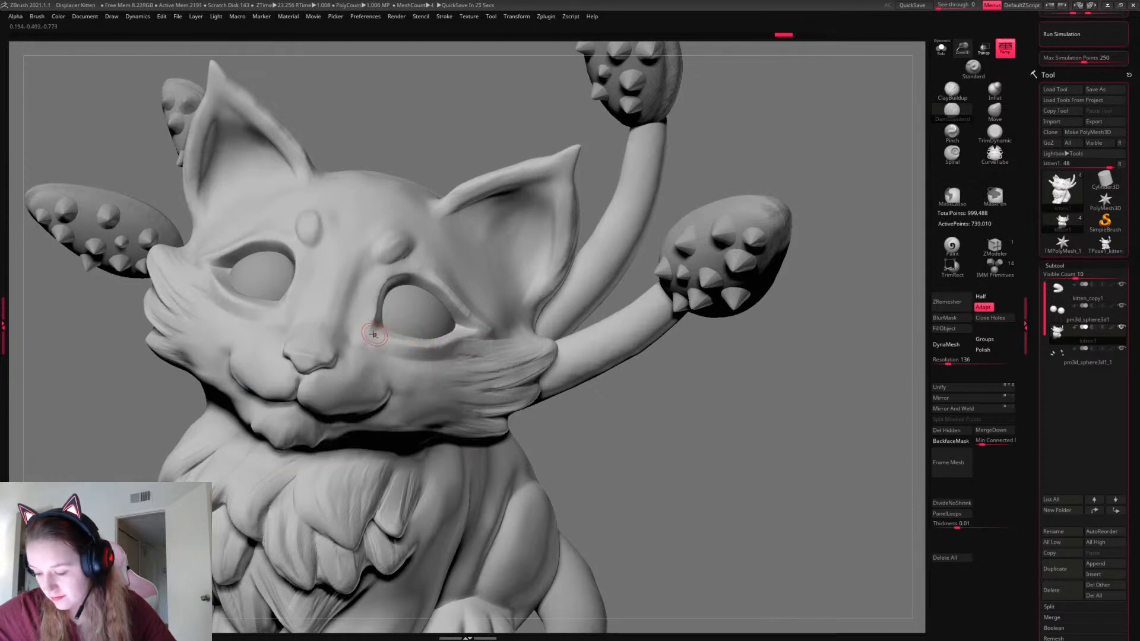
{"action": "key", "text": "ctrl+z"}
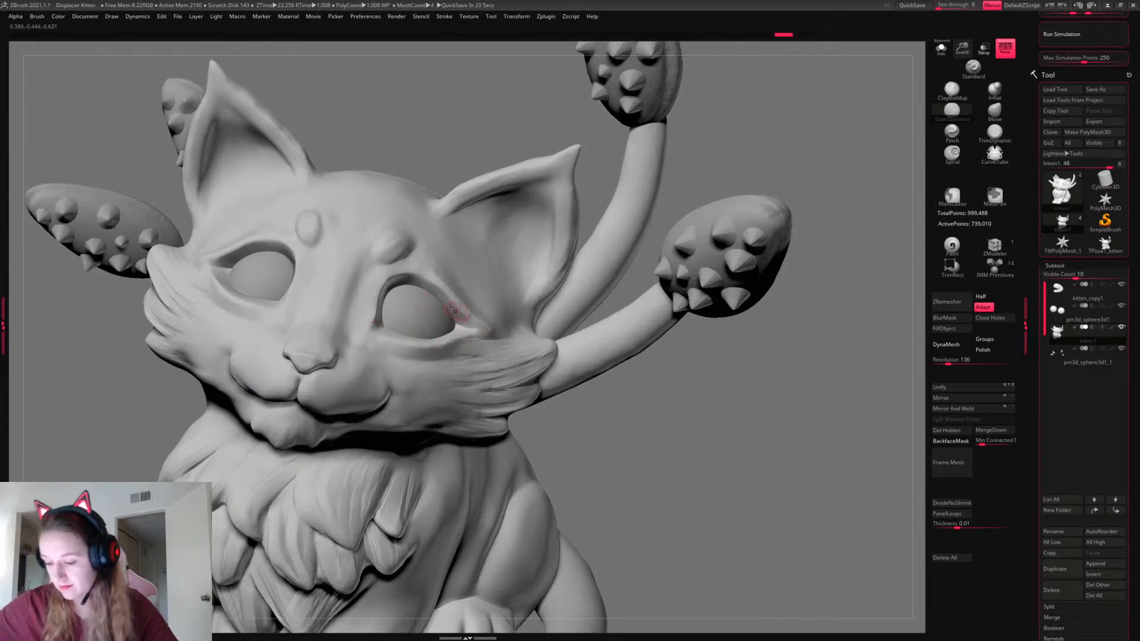
Show the paint on all subtools again and switch the masking brush to MaskPen
{"action": "key", "text": "shift+f"}
{"action": "key", "text": "shift+f"}
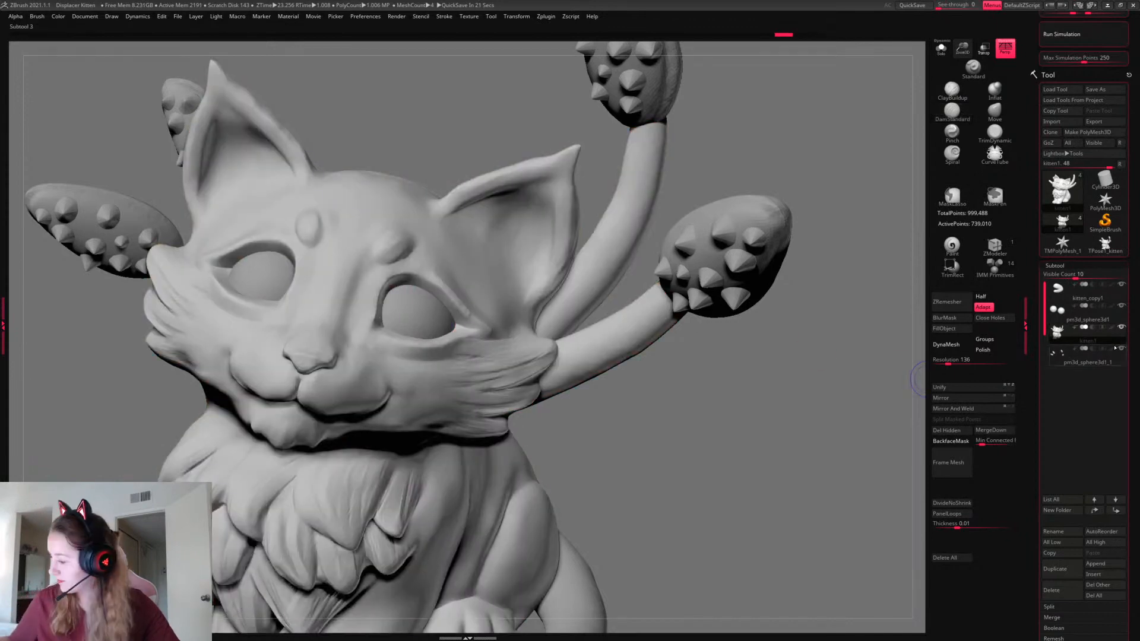
{"action": "left_click", "coordinate": [1112, 350], "text": "shift"}
{"action": "left_click", "coordinate": [1111, 351], "text": "shift"}
{"action": "left_click", "coordinate": [1112, 351], "text": "shift"}
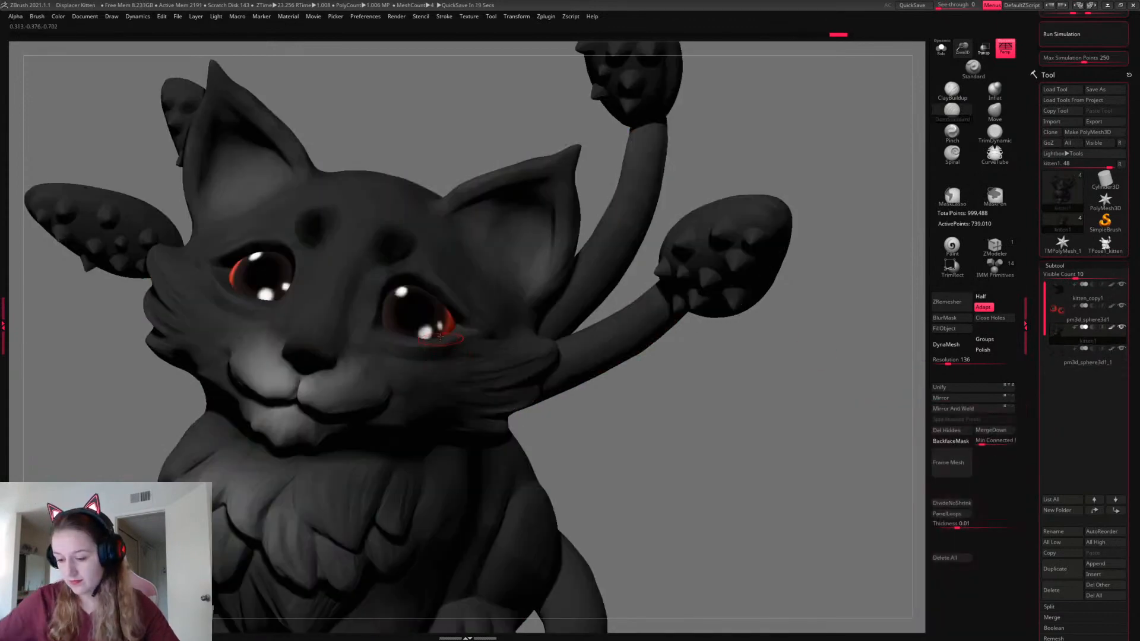
{"action": "mouse_move", "coordinate": [452, 332]}
{"action": "left_mouse_down", "text": "ctrl"}
{"action": "mouse_move", "coordinate": [386, 297]}
{"action": "mouse_move", "coordinate": [423, 256]}
{"action": "left_mouse_up", "text": "ctrl"}
{"action": "left_click_drag", "start_coordinate": [893, 128], "coordinate": [907, 140], "text": "ctrl"}
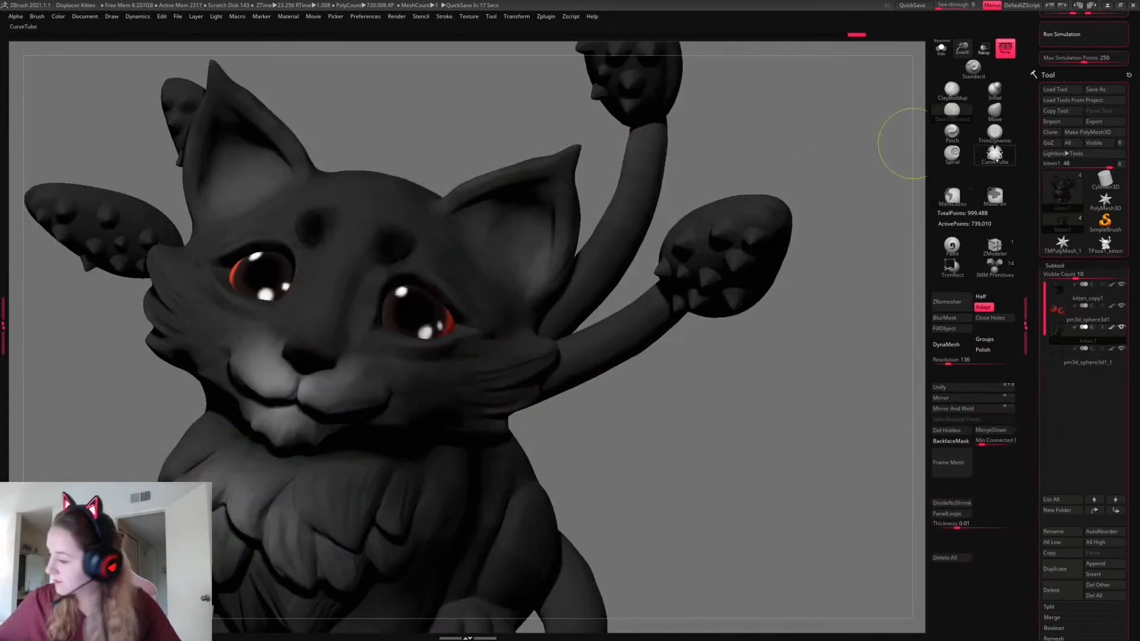
Mask the areas around both eyes with MaskPen, hiding the paint and cleaning up the mask near the nose and cheek
{"action": "left_click_drag", "start_coordinate": [452, 279], "coordinate": [394, 304], "text": "ctrl"}
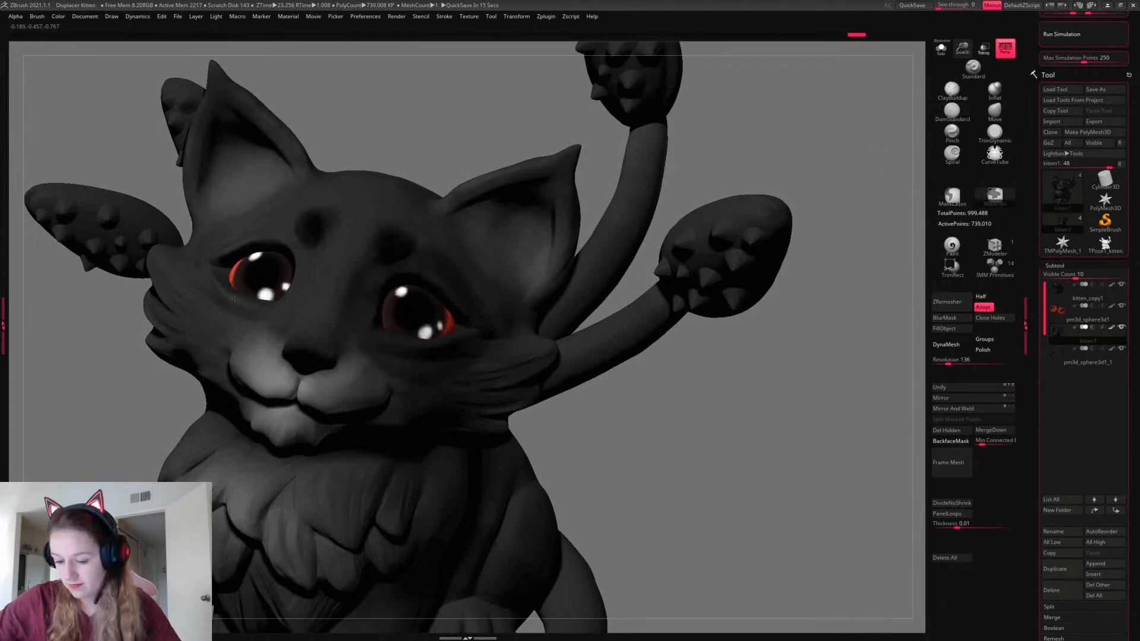
{"action": "left_click_drag", "start_coordinate": [237, 261], "coordinate": [315, 297], "text": "ctrl"}
{"action": "left_click", "coordinate": [1112, 351], "text": "shift"}
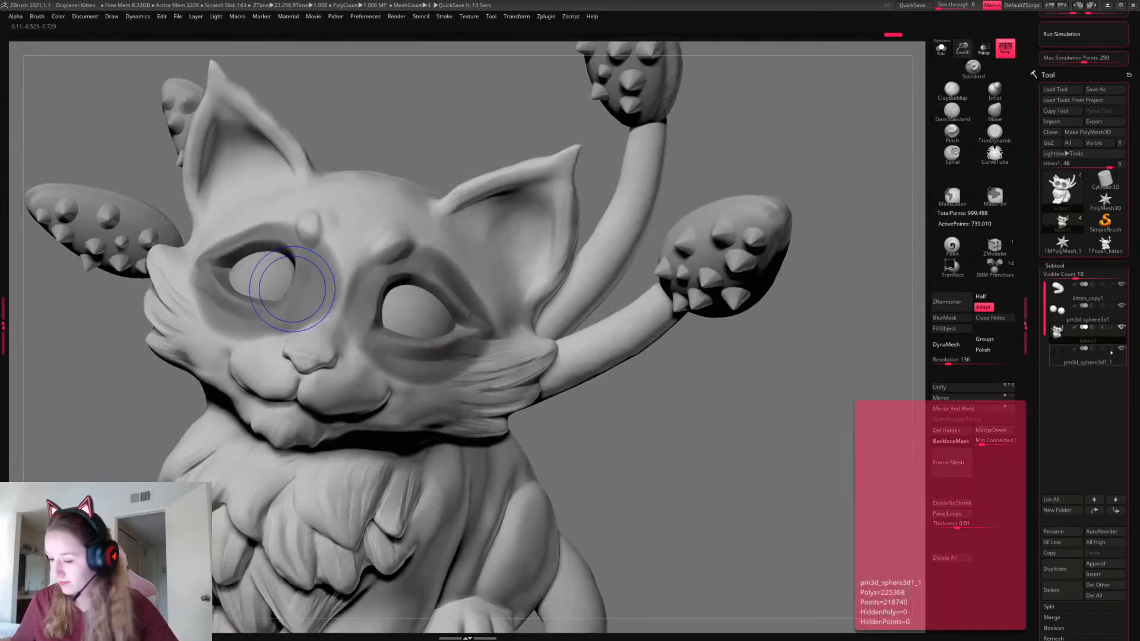
{"action": "mouse_move", "coordinate": [302, 274]}
{"action": "left_mouse_down", "text": "ctrl"}
{"action": "mouse_move", "coordinate": [313, 310]}
{"action": "mouse_move", "coordinate": [320, 267]}
{"action": "mouse_move", "coordinate": [330, 308]}
{"action": "mouse_move", "coordinate": [295, 339]}
{"action": "mouse_move", "coordinate": [221, 342]}
{"action": "mouse_move", "coordinate": [196, 303]}
{"action": "left_mouse_up", "text": "ctrl"}
{"action": "key", "text": "ctrl+z"}
{"action": "key", "text": "space"}
{"action": "left_click_drag", "start_coordinate": [359, 355], "coordinate": [497, 368], "text": "ctrl+alt"}
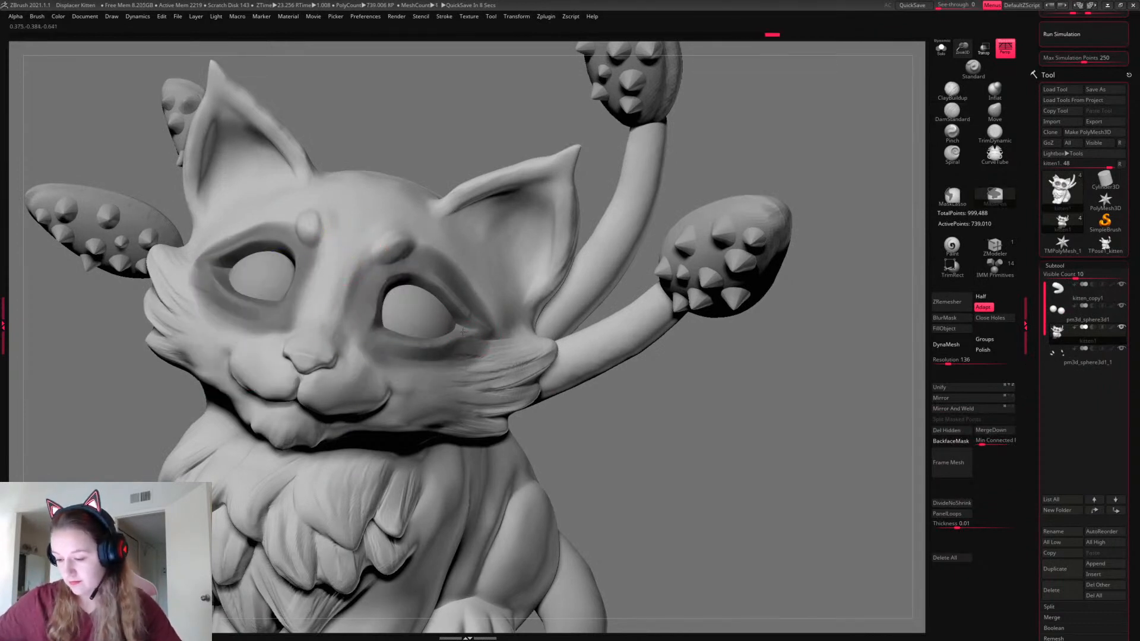
Invert the mask and apply ClayPolish to the unmasked areas around the eyes
{"action": "left_click", "coordinate": [900, 327], "text": "ctrl"}
{"action": "left_click", "coordinate": [1072, 265]}
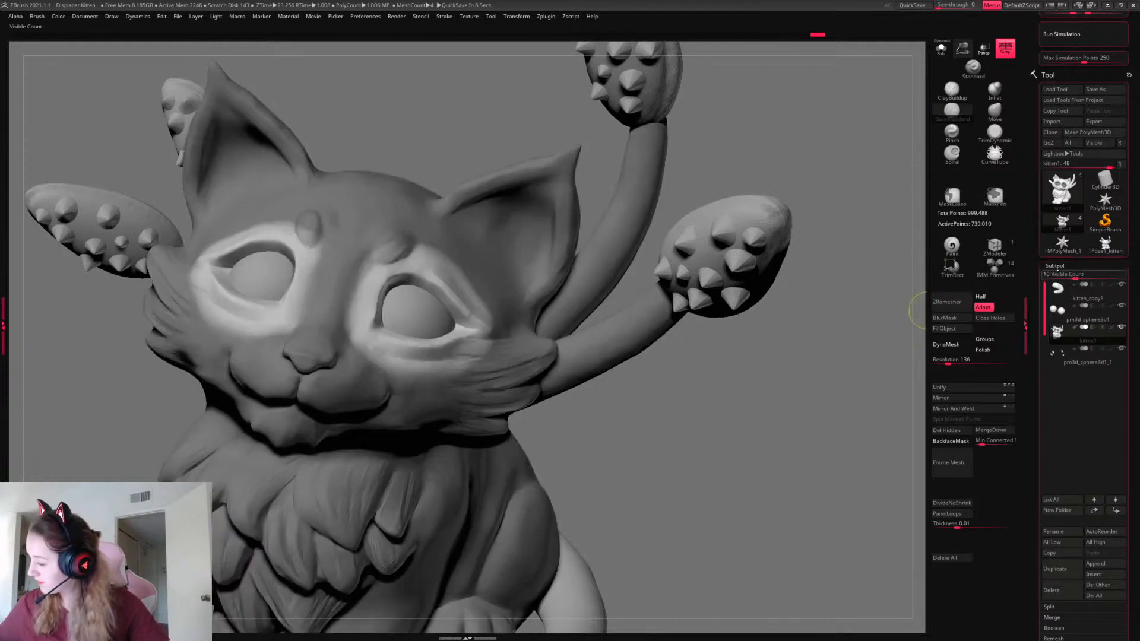
{"action": "left_click", "coordinate": [1058, 276]}
{"action": "left_click", "coordinate": [1066, 436]}
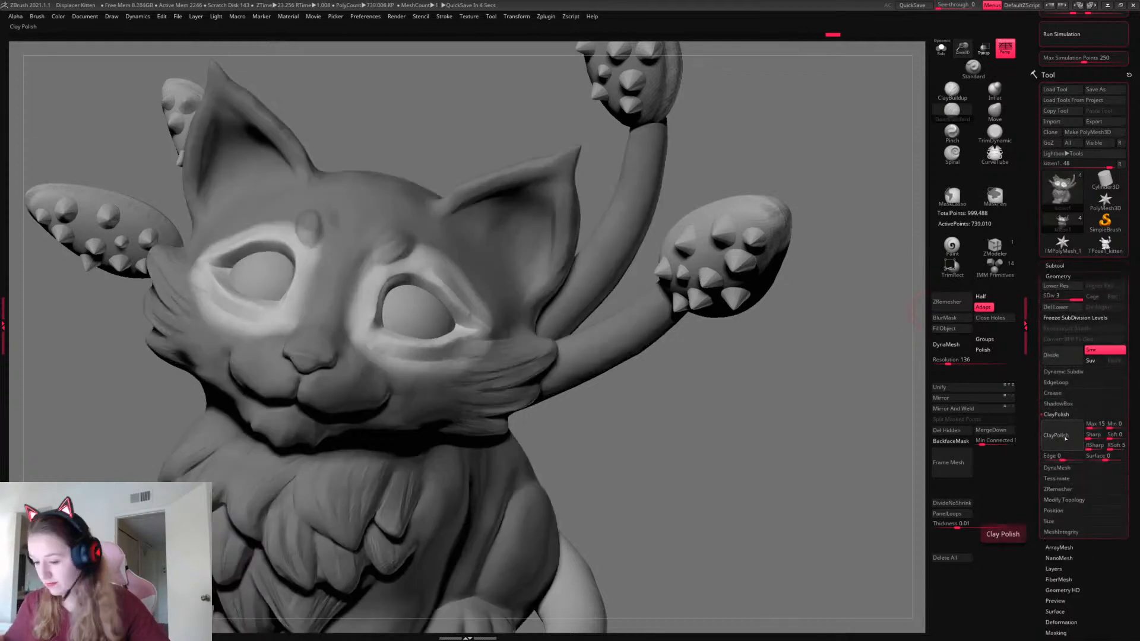
Show the paint on all subtools, clear the mask and check the whole kitten from the front
{"action": "left_click", "coordinate": [1055, 266]}
{"action": "left_click", "coordinate": [1112, 285], "text": "shift"}
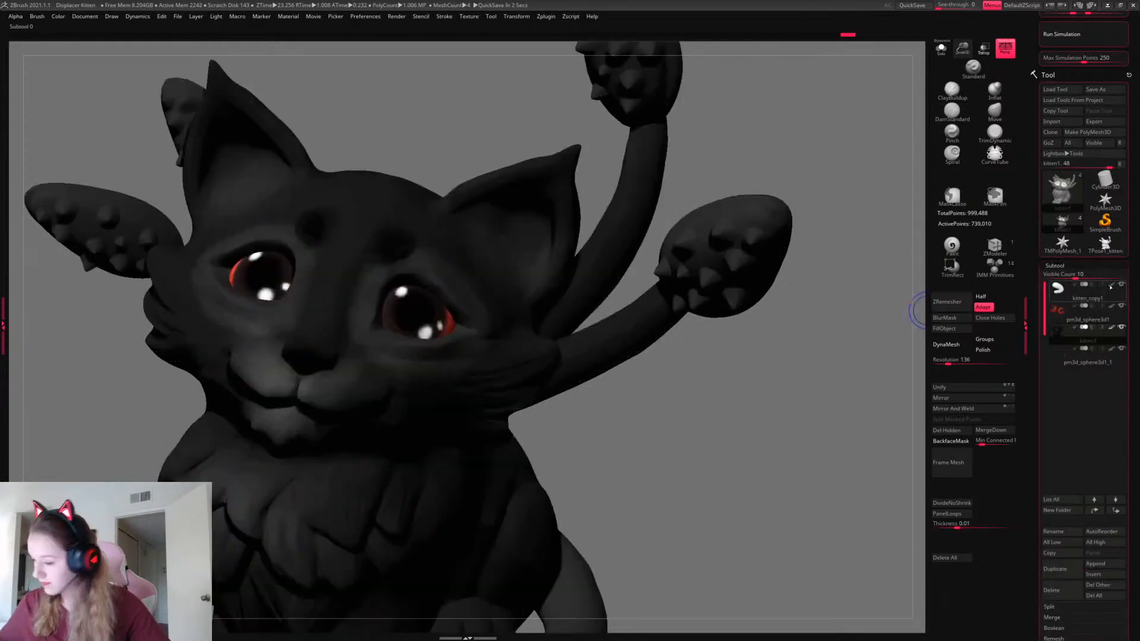
{"action": "left_click_drag", "start_coordinate": [832, 409], "coordinate": [805, 427], "text": "ctrl"}
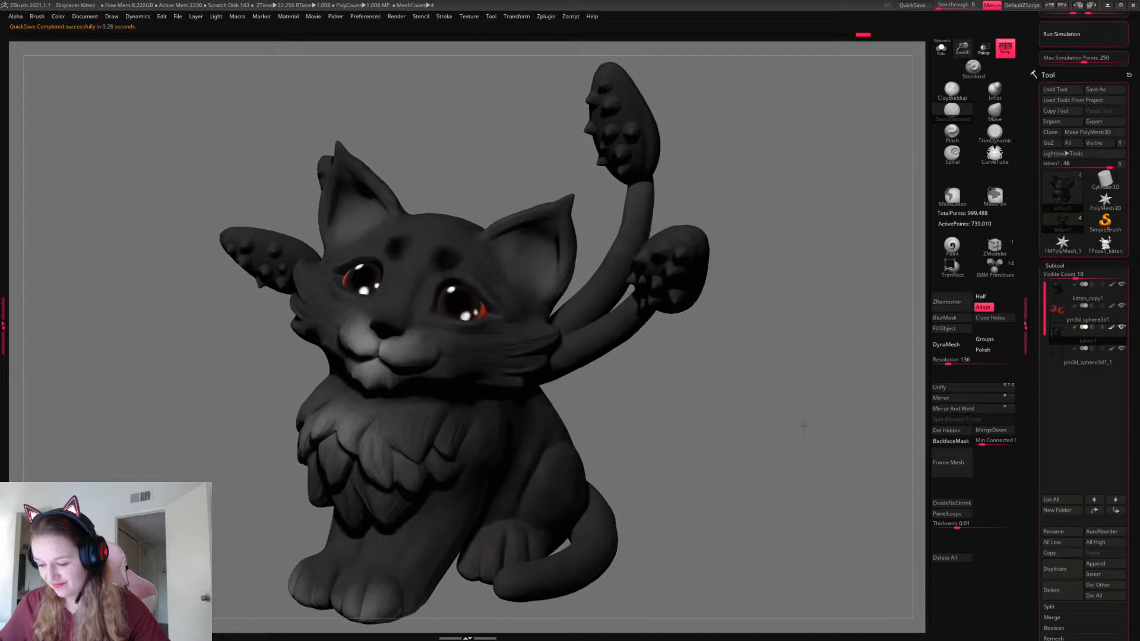
{"action": "left_click_drag", "start_coordinate": [803, 429], "coordinate": [639, 466]}
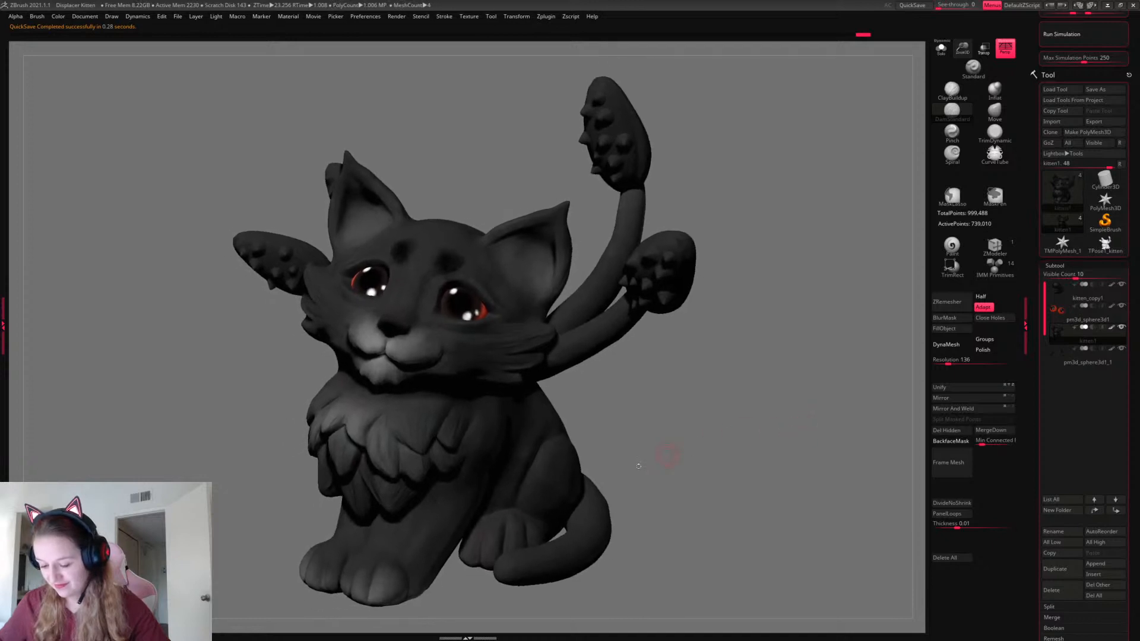
Hide the paint on all subtools and examine the kitten's bare sculpt
{"action": "left_click", "coordinate": [1112, 328], "text": "shift"}
{"action": "right_click", "coordinate": [628, 438]}
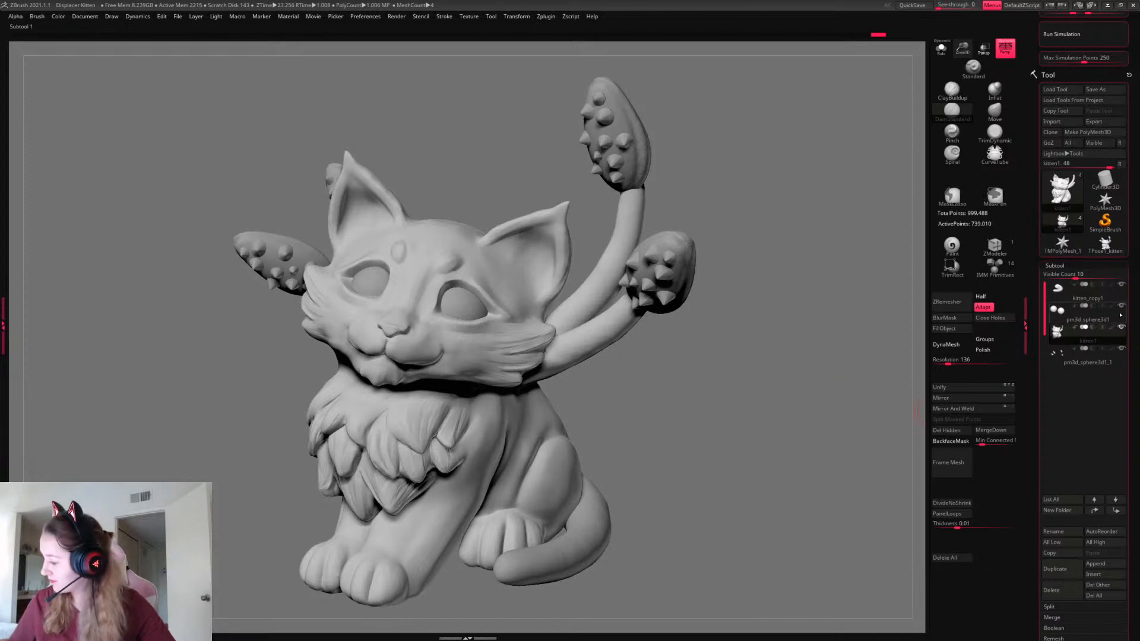
{"action": "left_click_drag", "start_coordinate": [738, 402], "coordinate": [713, 438]}
{"action": "left_click_drag", "start_coordinate": [853, 331], "coordinate": [795, 399]}
{"action": "left_click_drag", "start_coordinate": [1129, 448], "coordinate": [1128, 396]}
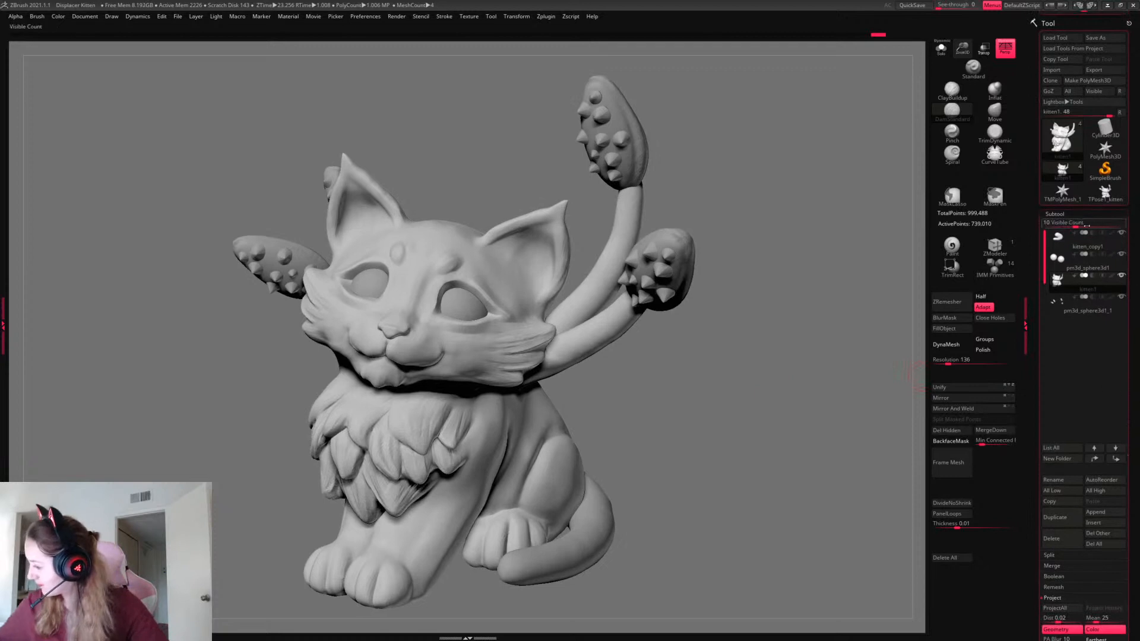
Show the paint on all subtools again and merge the visible subtools into one tool with MergeVisible and Weld
{"action": "left_click", "coordinate": [1066, 226]}
{"action": "left_click", "coordinate": [1112, 297], "text": "shift"}
{"action": "left_click", "coordinate": [1051, 501]}
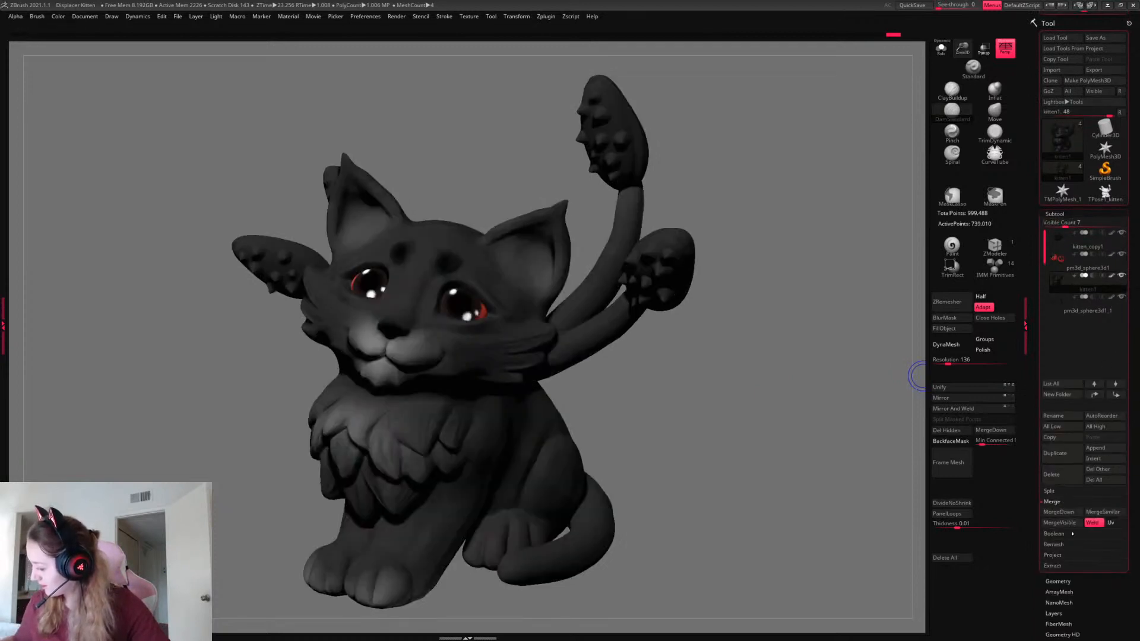
{"action": "left_click", "coordinate": [1060, 523]}
Look through the TPose1_kitten and kitten1 tools and make the merged kitten the active tool
{"action": "left_click", "coordinate": [1105, 191]}
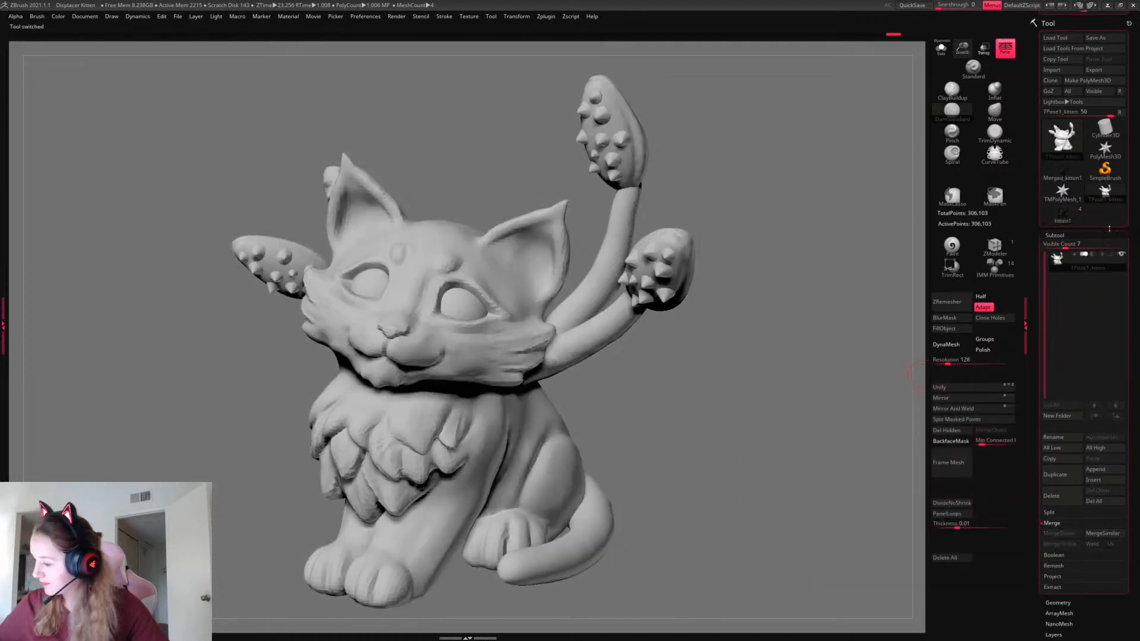
{"action": "left_click", "coordinate": [1112, 255]}
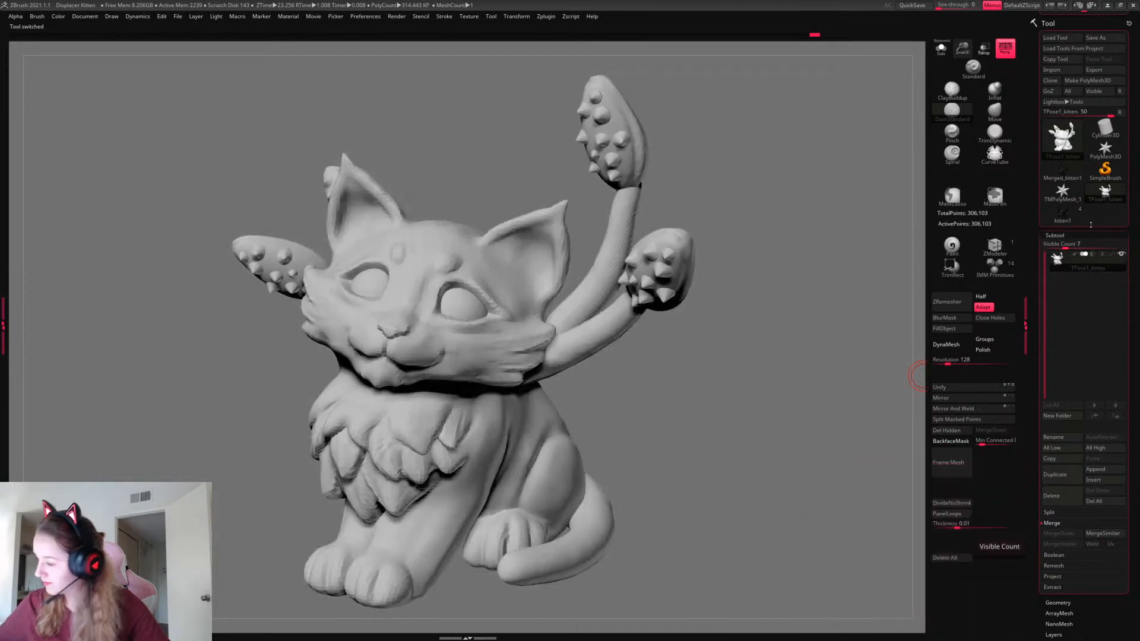
{"action": "left_click", "coordinate": [1063, 214]}
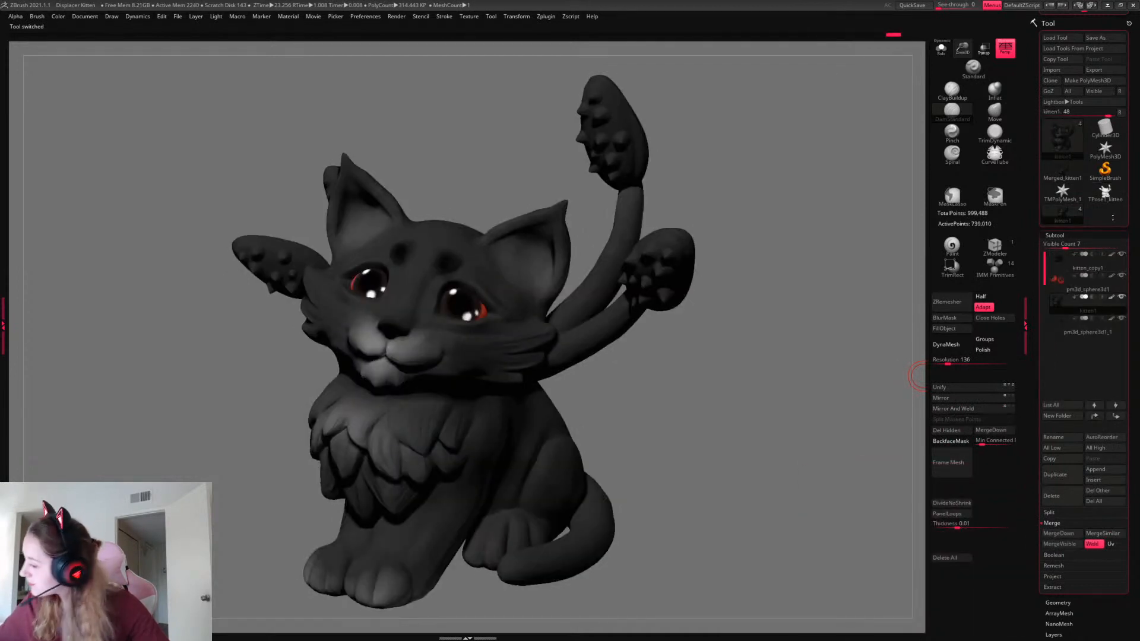
{"action": "left_click", "coordinate": [1059, 177]}
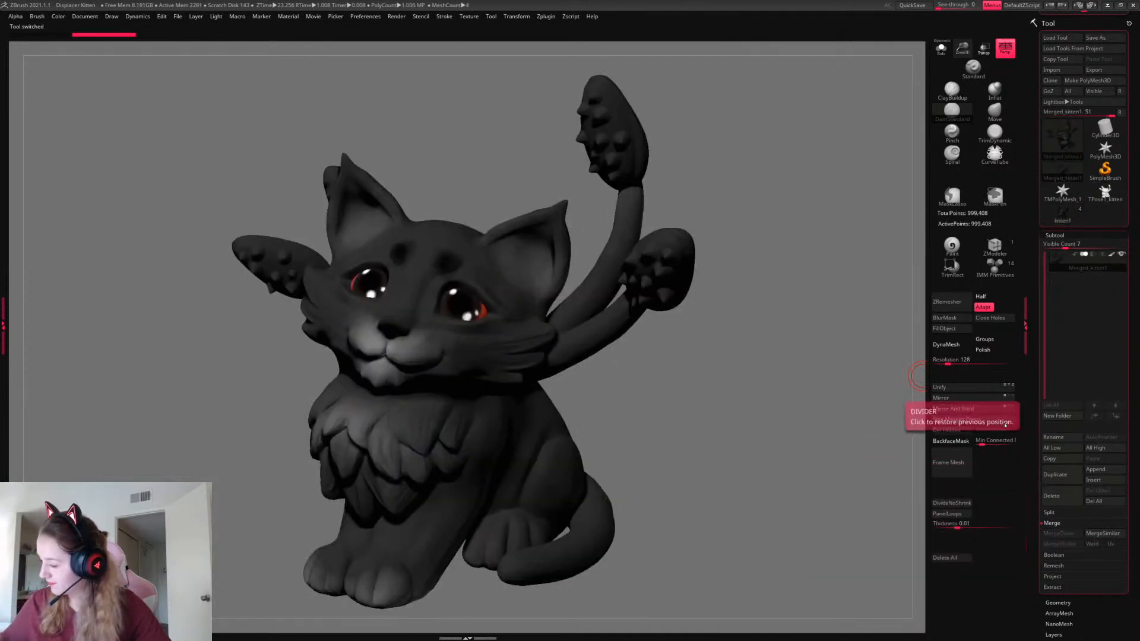
Duplicate the merged kitten subtool and DynaMesh the copy at resolution 4096
{"action": "left_click", "coordinate": [1057, 475]}
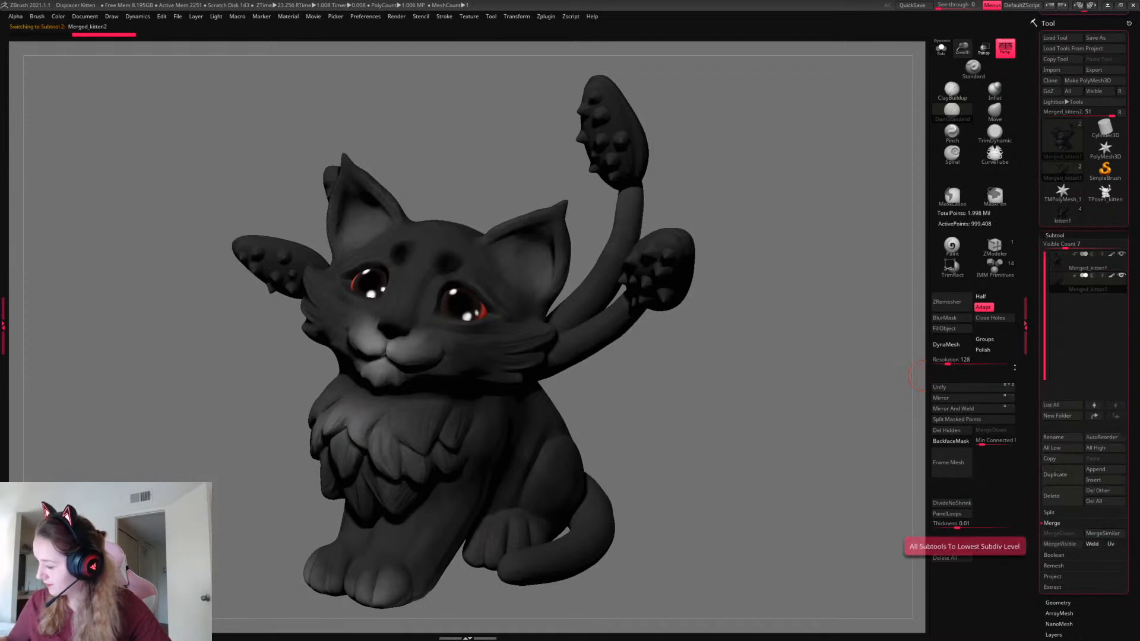
{"action": "left_click_drag", "start_coordinate": [949, 363], "coordinate": [1013, 364]}
{"action": "left_click", "coordinate": [946, 344]}
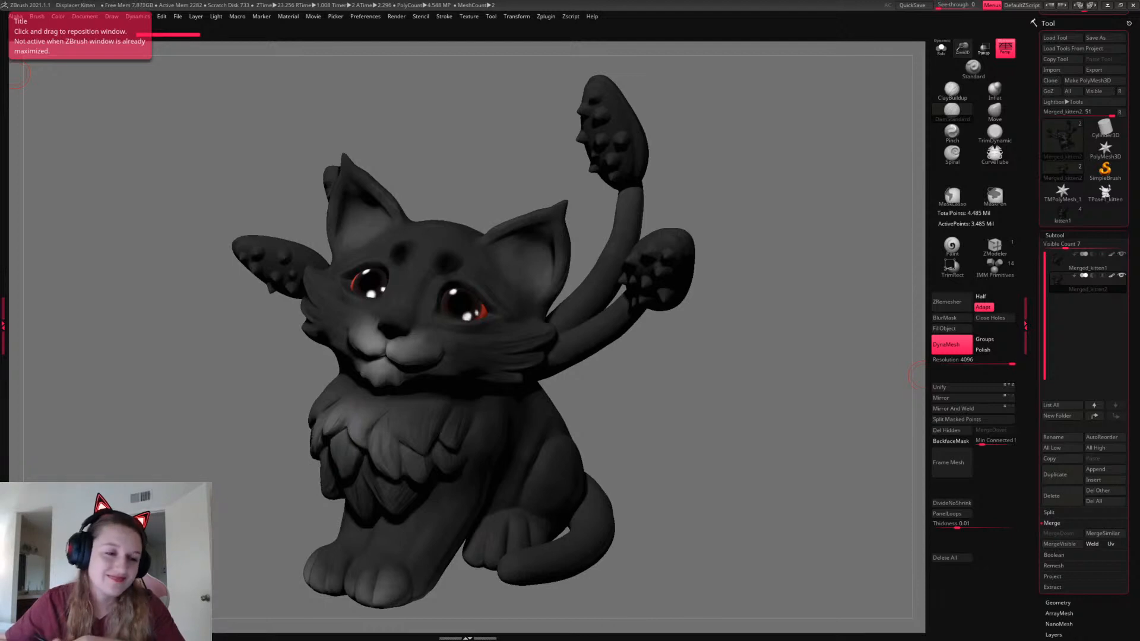
Select the DynaMeshed duplicate, hide its paint and isolate it with Solo mode
{"action": "left_click_drag", "start_coordinate": [746, 392], "coordinate": [753, 387]}
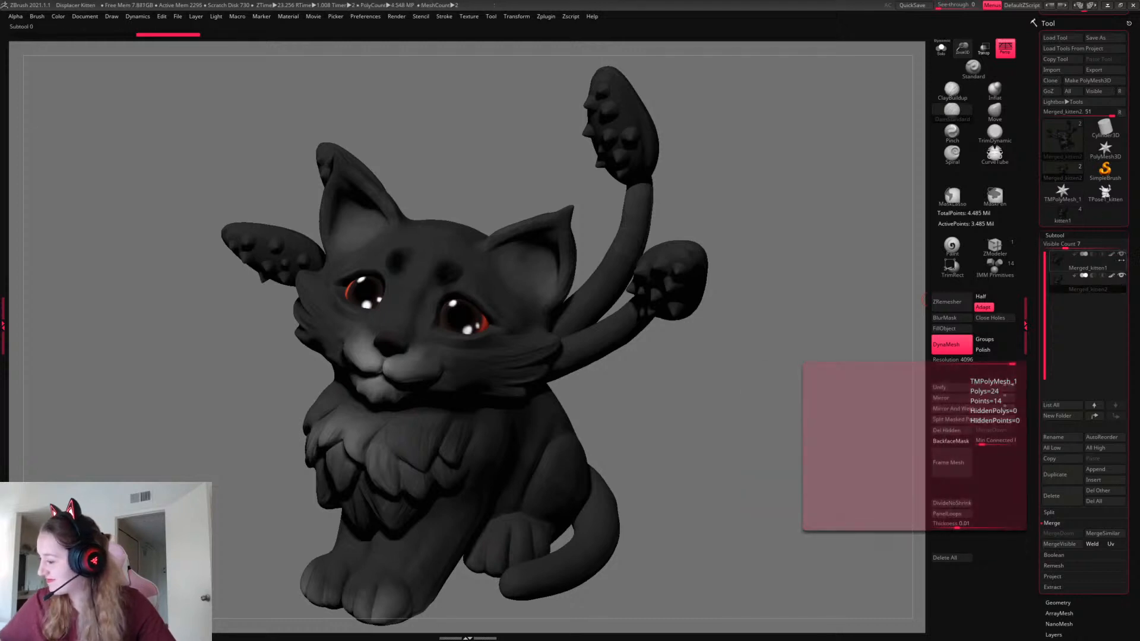
{"action": "left_click", "coordinate": [1095, 269]}
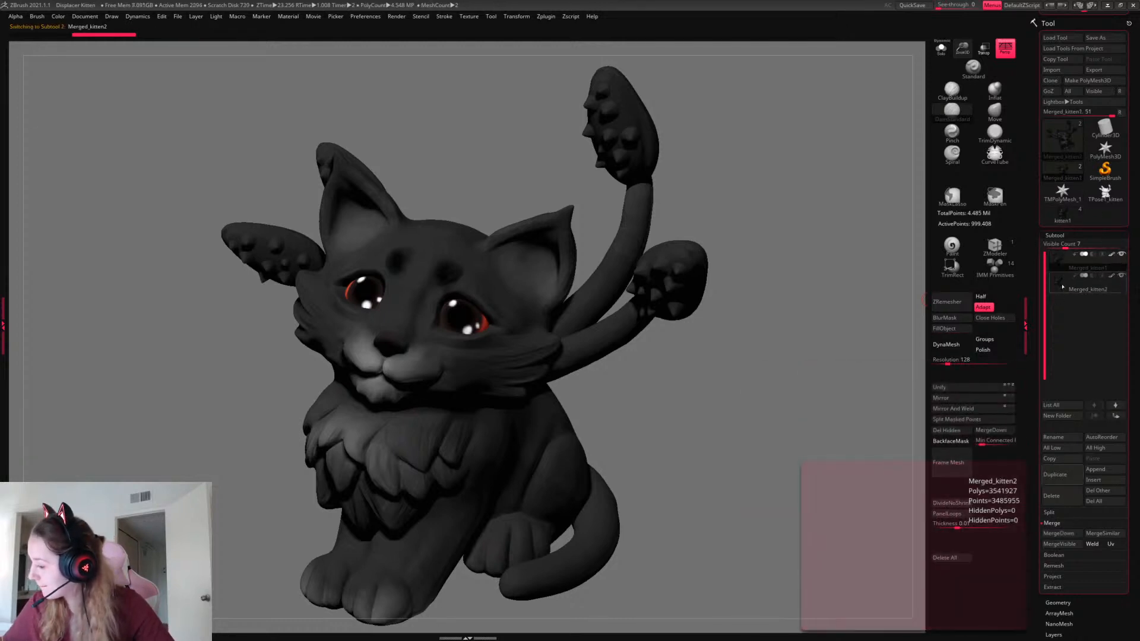
{"action": "left_click", "coordinate": [1092, 287]}
{"action": "left_click", "coordinate": [1112, 275]}
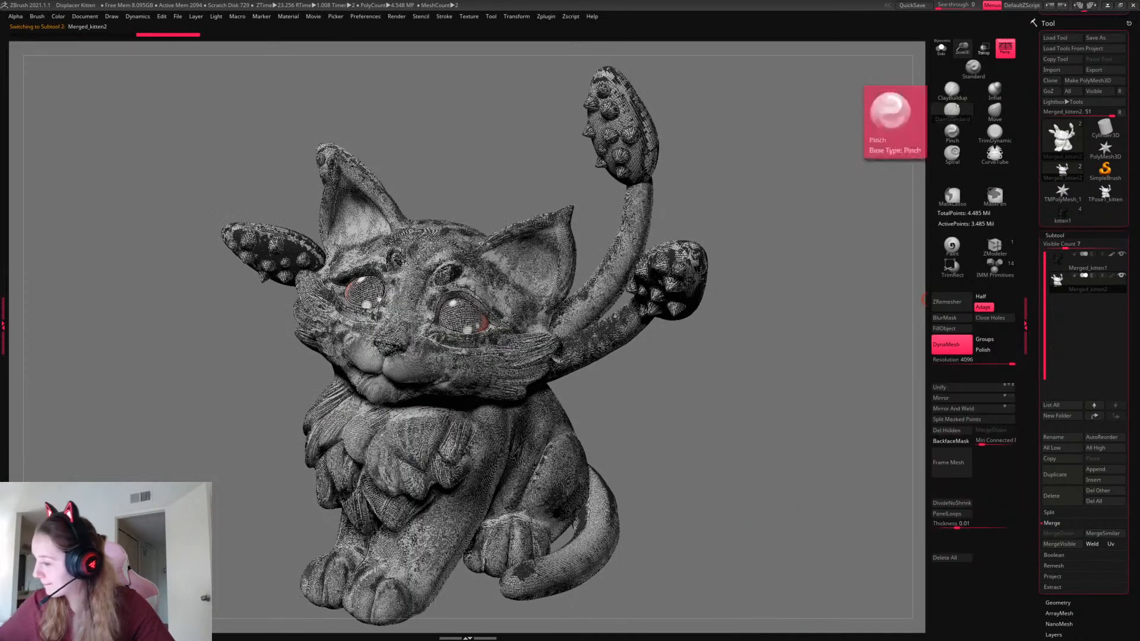
{"action": "left_click", "coordinate": [941, 47]}
Smooth the joins between the tentacles and their pads from the kitten's back
{"action": "left_click_drag", "start_coordinate": [789, 354], "coordinate": [641, 315]}
{"action": "left_click_drag", "start_coordinate": [772, 326], "coordinate": [804, 361], "text": "alt"}
{"action": "key", "text": "space"}
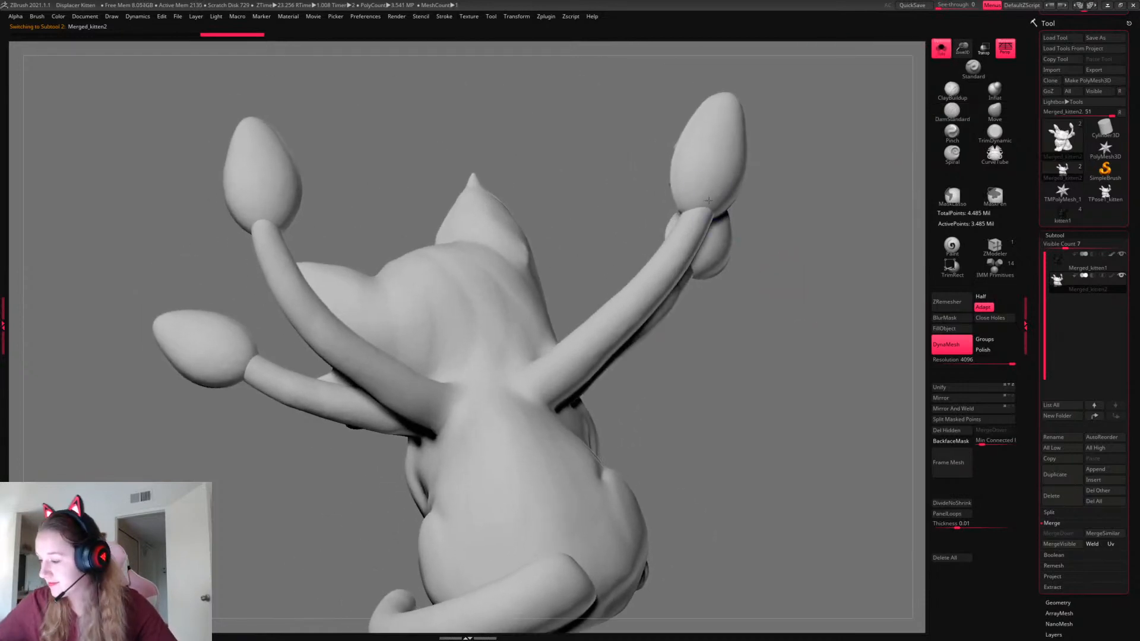
{"action": "key", "text": "space"}
{"action": "left_click_drag", "start_coordinate": [822, 208], "coordinate": [772, 196]}
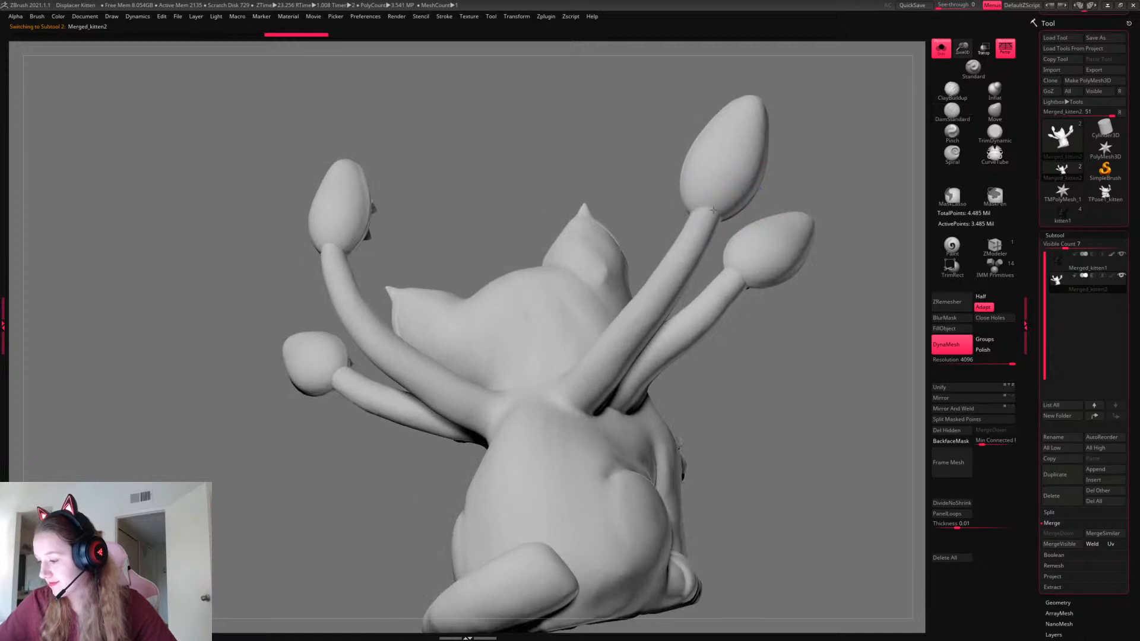
{"action": "key", "text": "space"}
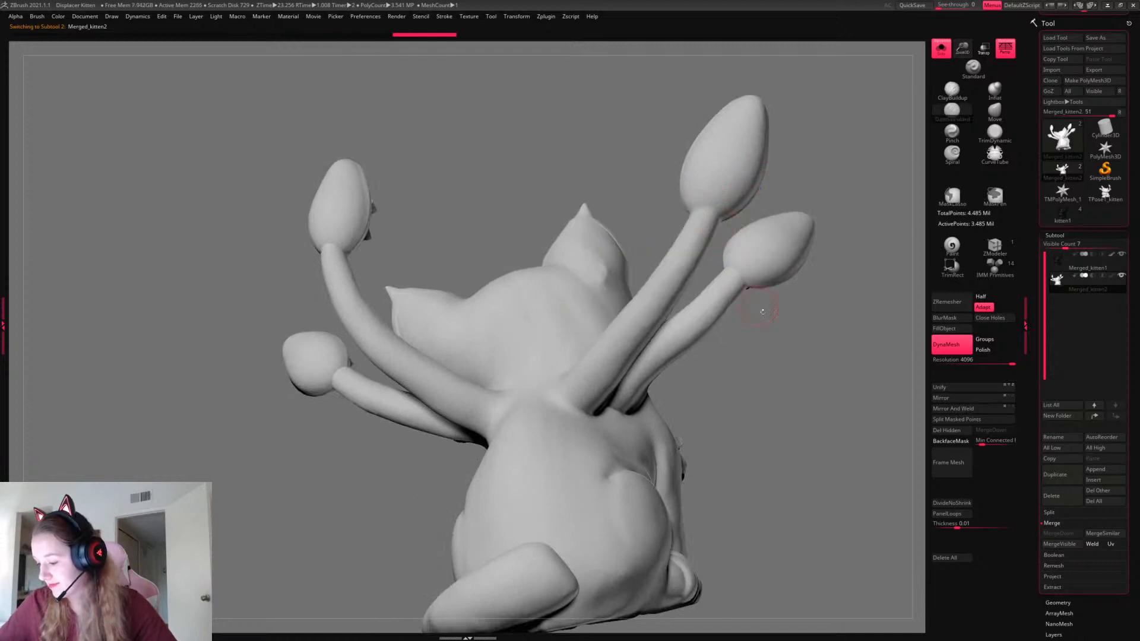
{"action": "left_click_drag", "start_coordinate": [756, 315], "coordinate": [603, 249]}
{"action": "key", "text": "space"}
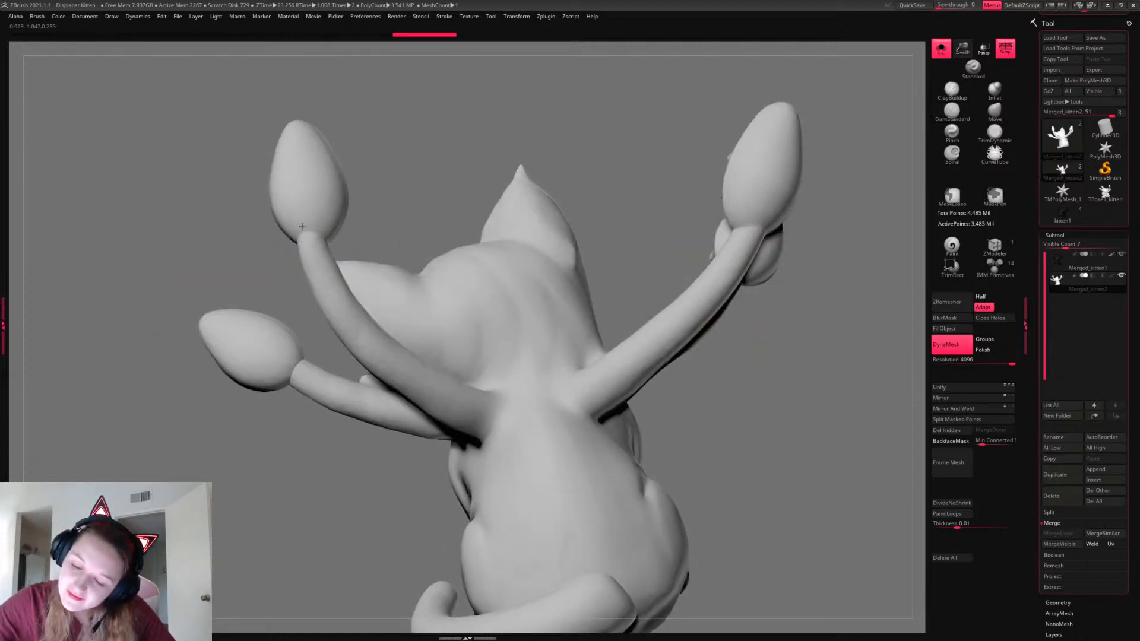
{"action": "left_click_drag", "start_coordinate": [303, 227], "coordinate": [316, 205], "text": "shift"}
{"action": "left_click_drag", "start_coordinate": [240, 231], "coordinate": [306, 242]}
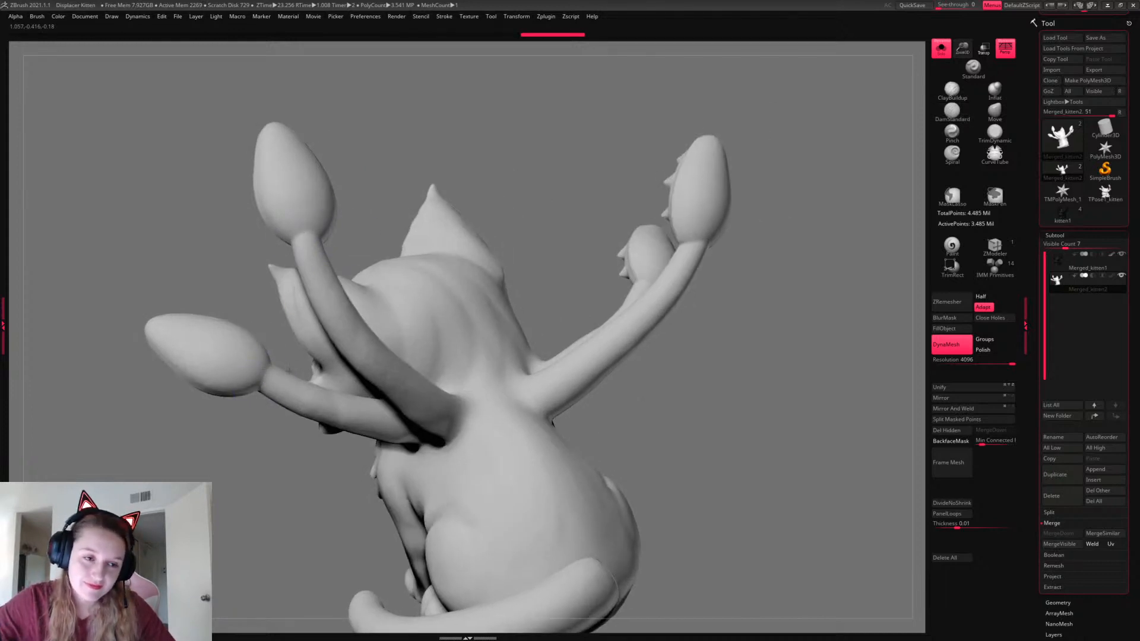
{"action": "mouse_move", "coordinate": [255, 331]}
{"action": "left_mouse_down", "text": "shift"}
{"action": "mouse_move", "coordinate": [224, 354]}
{"action": "mouse_move", "coordinate": [267, 377]}
{"action": "left_mouse_up", "text": "shift"}
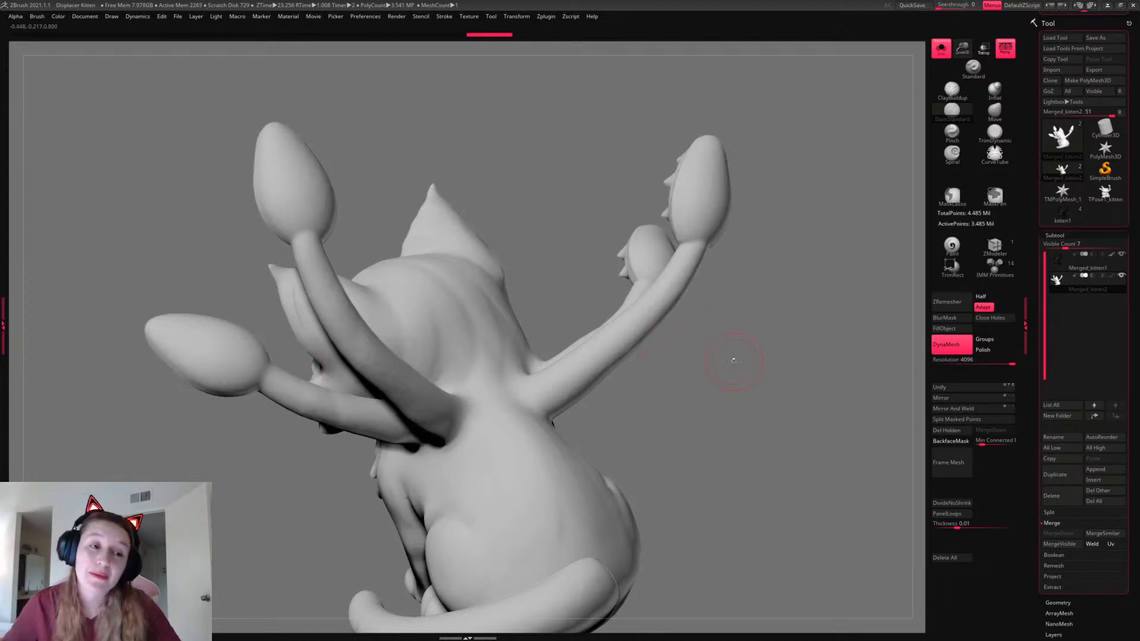
Smooth the pad joins again and even out the tentacle surfaces seen from behind
{"action": "left_click_drag", "start_coordinate": [740, 364], "coordinate": [741, 353]}
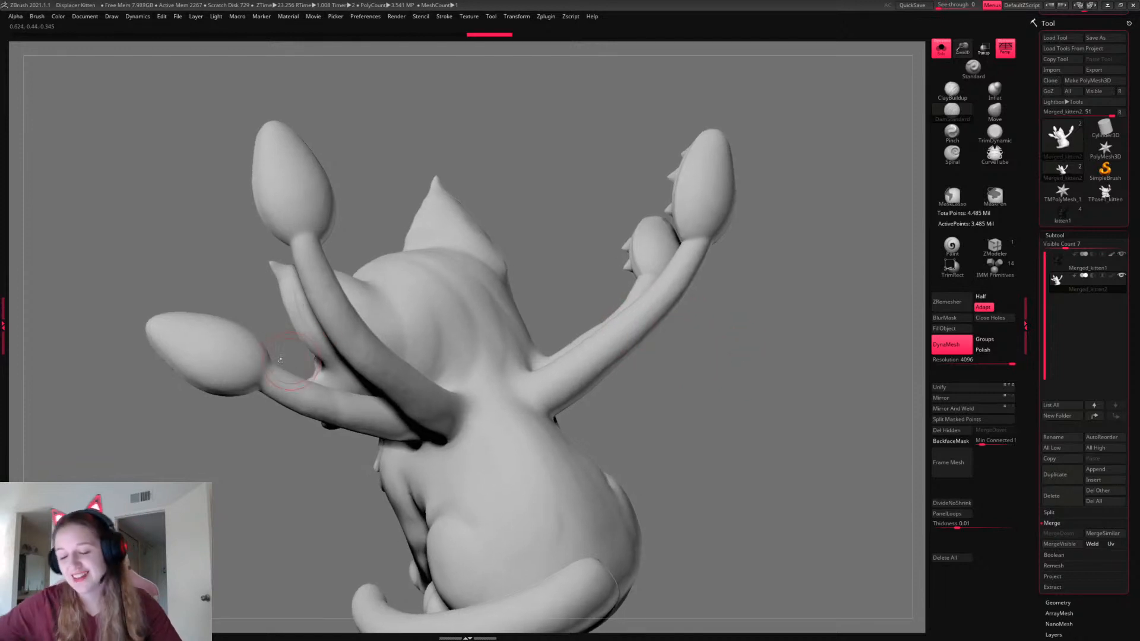
{"action": "left_click_drag", "start_coordinate": [266, 364], "coordinate": [269, 376], "text": "shift"}
{"action": "left_click_drag", "start_coordinate": [301, 223], "coordinate": [303, 236], "text": "shift"}
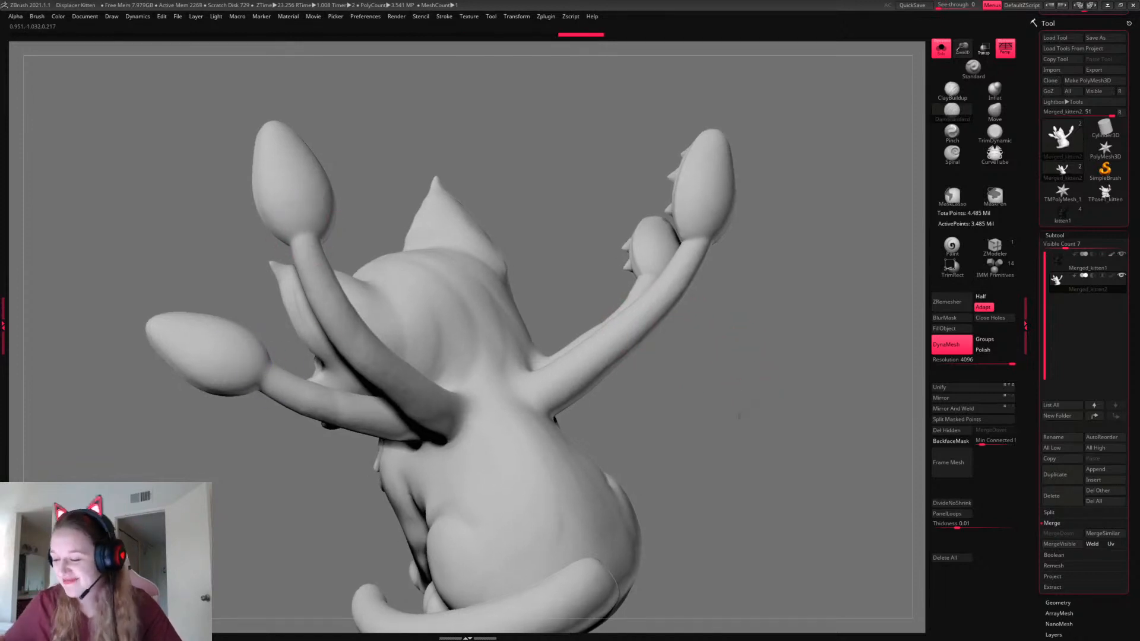
{"action": "left_click_drag", "start_coordinate": [742, 368], "coordinate": [799, 371]}
{"action": "left_click_drag", "start_coordinate": [491, 298], "coordinate": [527, 320], "text": "shift"}
{"action": "mouse_move", "coordinate": [767, 370]}
{"action": "left_mouse_down"}
{"action": "mouse_move", "coordinate": [812, 392]}
{"action": "mouse_move", "coordinate": [810, 366]}
{"action": "mouse_move", "coordinate": [817, 418]}
{"action": "left_mouse_up"}
{"action": "left_click_drag", "start_coordinate": [440, 304], "coordinate": [429, 271], "text": "shift"}
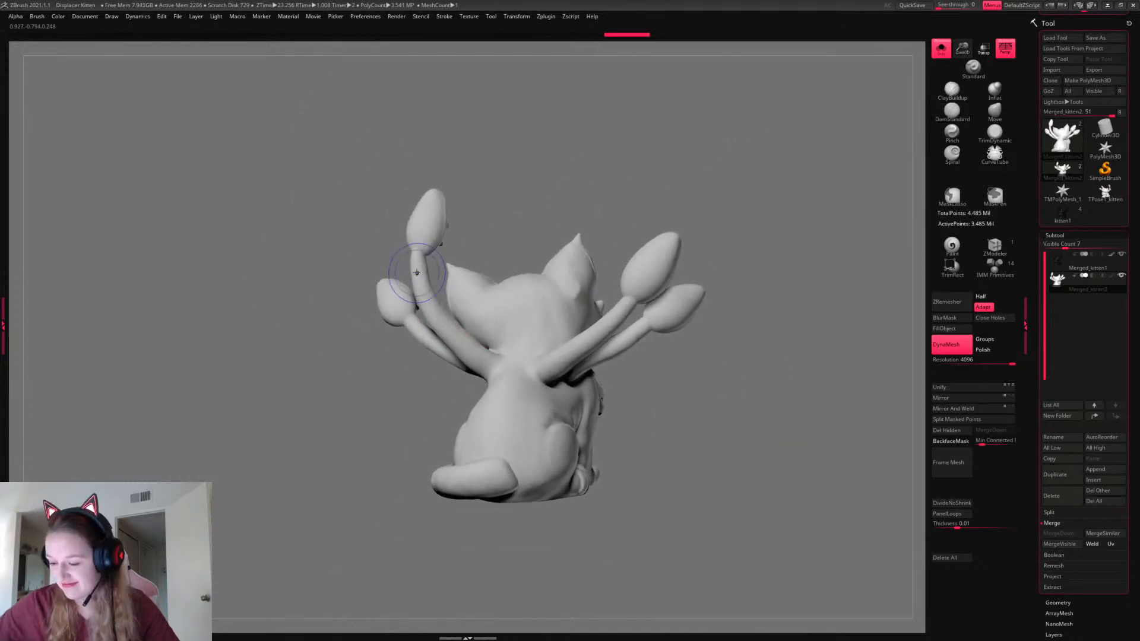
Switch to the Move brush, adjust the curve of a tentacle from behind and undo the last change
{"action": "key", "text": "space"}
{"action": "left_click_drag", "start_coordinate": [689, 369], "coordinate": [696, 369]}
{"action": "key", "text": "b"}
{"action": "key", "text": "m"}
{"action": "key", "text": "v"}
{"action": "key", "text": "space"}
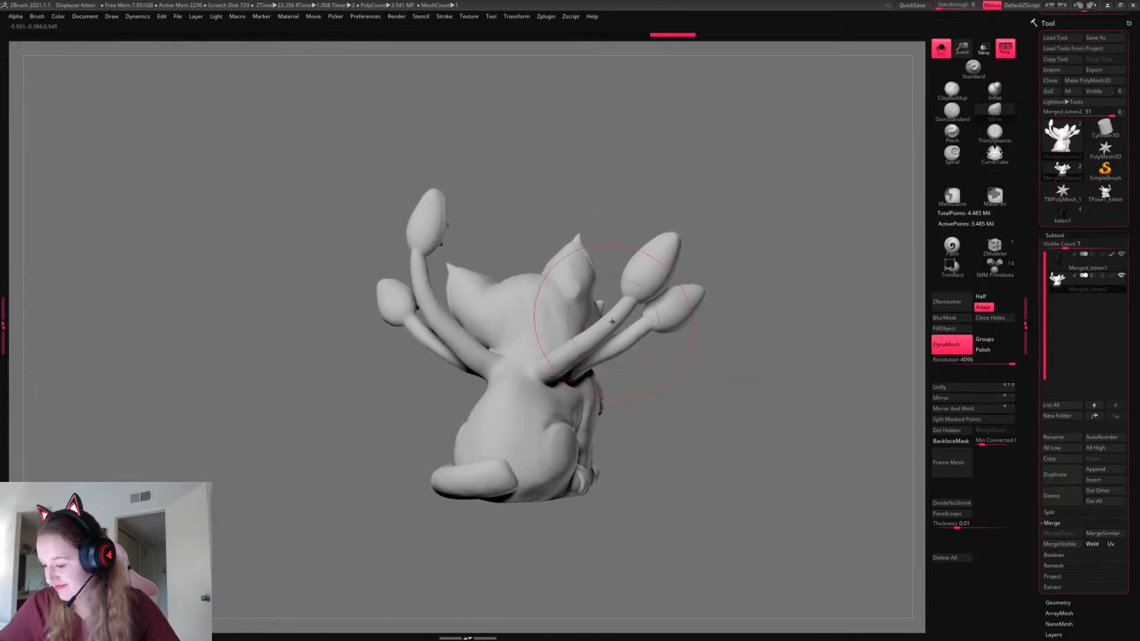
{"action": "left_click_drag", "start_coordinate": [629, 349], "coordinate": [634, 343]}
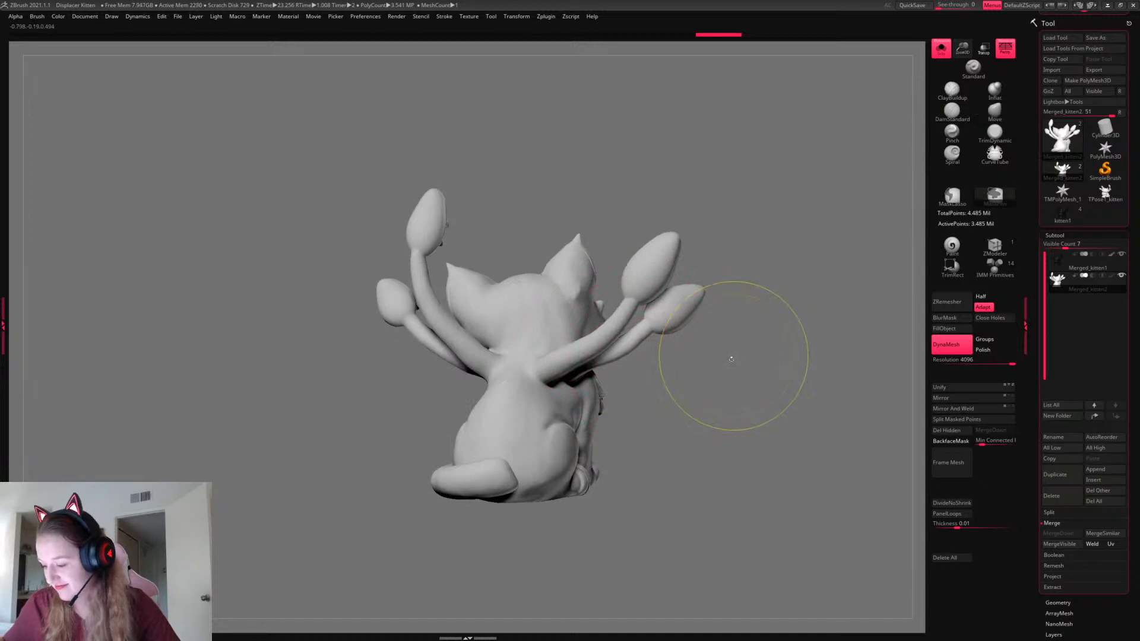
{"action": "key", "text": "ctrl+z"}
{"action": "left_click_drag", "start_coordinate": [728, 384], "coordinate": [713, 389]}
Nudge the upper raised tentacle and its pad into a better shape with the Move brush, adjusting the brush size
{"action": "key", "text": "space"}
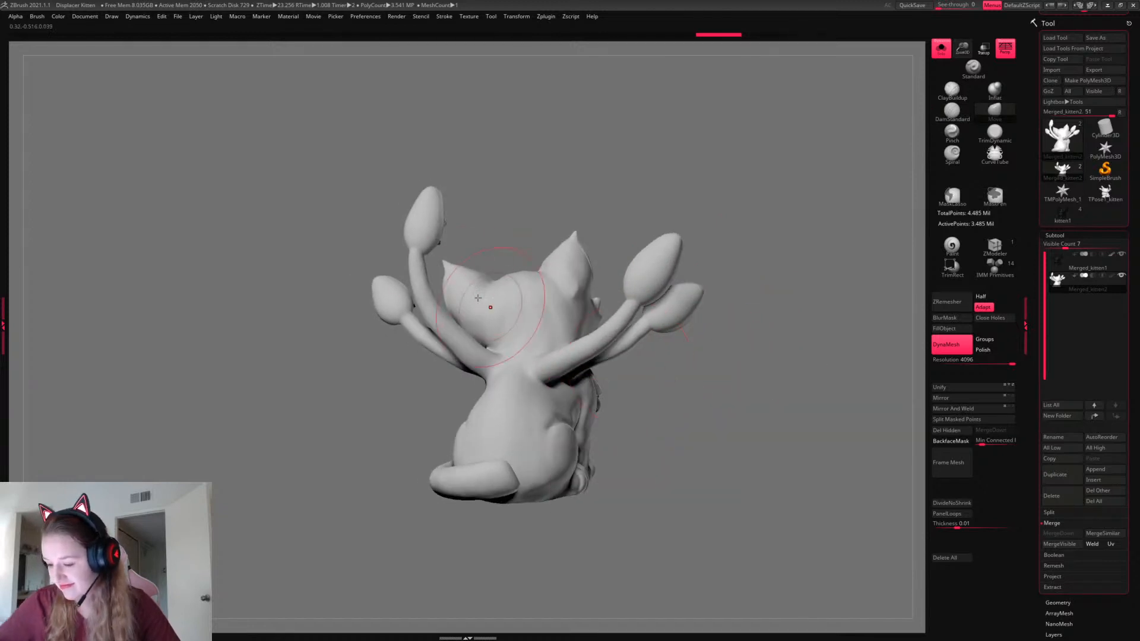
{"action": "mouse_move", "coordinate": [483, 219]}
{"action": "left_mouse_down"}
{"action": "mouse_move", "coordinate": [519, 202]}
{"action": "mouse_move", "coordinate": [757, 250]}
{"action": "left_mouse_up"}
{"action": "key", "text": "space"}
{"action": "left_click_drag", "start_coordinate": [655, 202], "coordinate": [657, 206]}
{"action": "left_click_drag", "start_coordinate": [647, 153], "coordinate": [649, 161]}
{"action": "left_click_drag", "start_coordinate": [674, 217], "coordinate": [675, 223]}
{"action": "left_click_drag", "start_coordinate": [649, 159], "coordinate": [651, 165]}
{"action": "key", "text": "space"}
{"action": "left_click_drag", "start_coordinate": [680, 217], "coordinate": [687, 209]}
Reshape the lower tentacle beside the kitten's cheek near its spiked pad from the front
{"action": "mouse_move", "coordinate": [733, 267]}
{"action": "left_mouse_down"}
{"action": "mouse_move", "coordinate": [814, 302]}
{"action": "mouse_move", "coordinate": [850, 300]}
{"action": "mouse_move", "coordinate": [822, 288]}
{"action": "mouse_move", "coordinate": [821, 321]}
{"action": "left_mouse_up"}
{"action": "key", "text": "space"}
{"action": "left_click_drag", "start_coordinate": [370, 347], "coordinate": [370, 324]}
{"action": "key", "text": "space"}
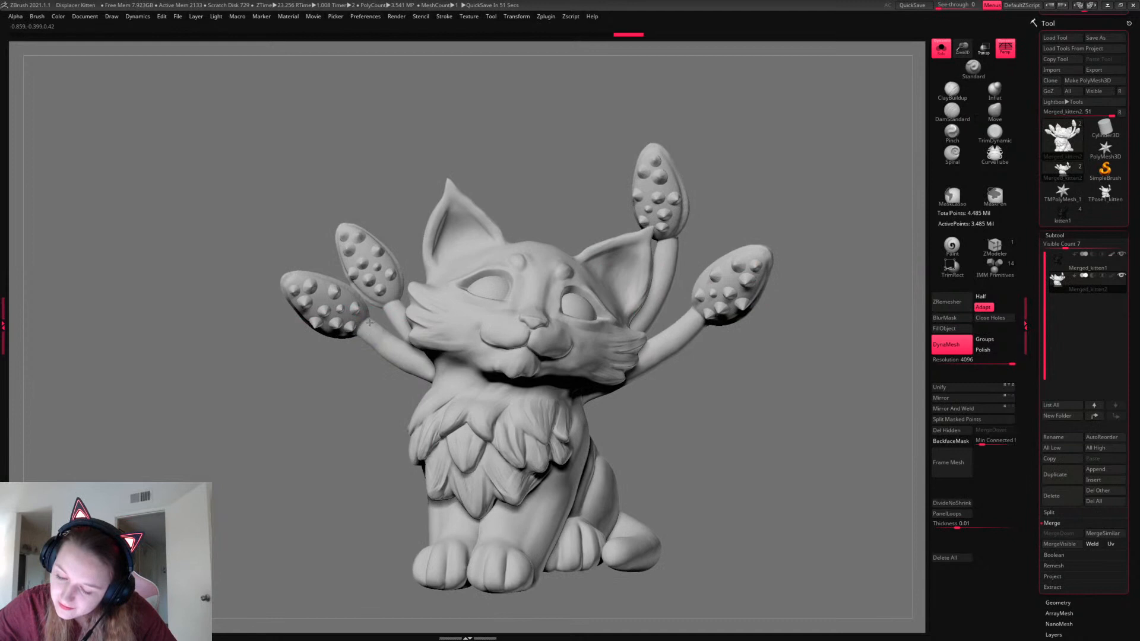
{"action": "right_click_drag", "start_coordinate": [369, 323], "coordinate": [386, 308]}
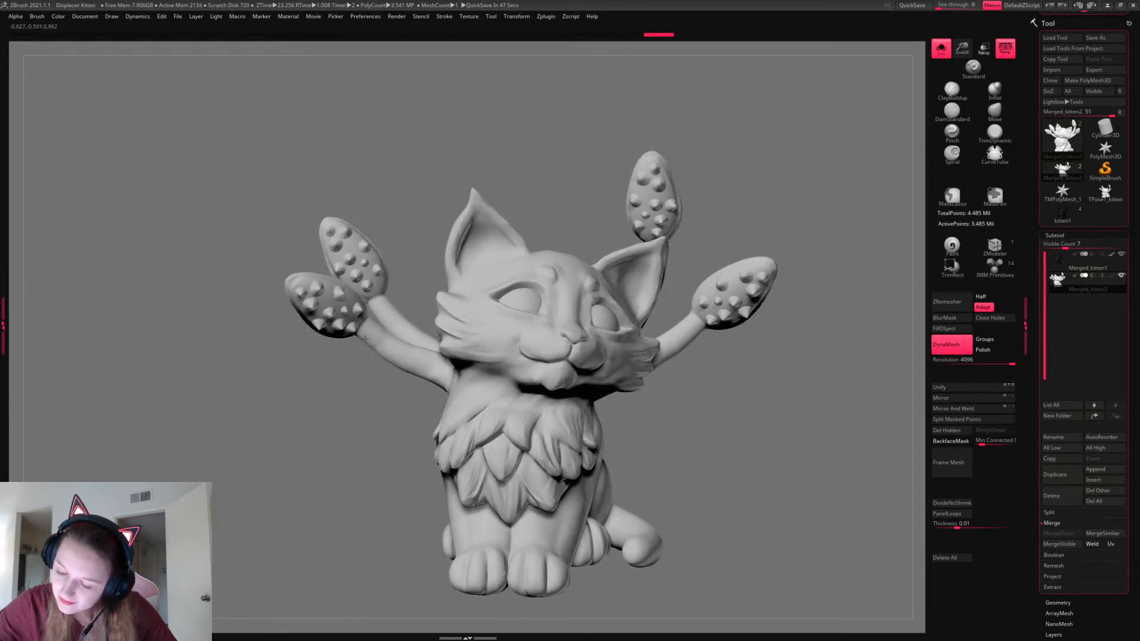
{"action": "right_click_drag", "start_coordinate": [792, 395], "coordinate": [664, 310]}
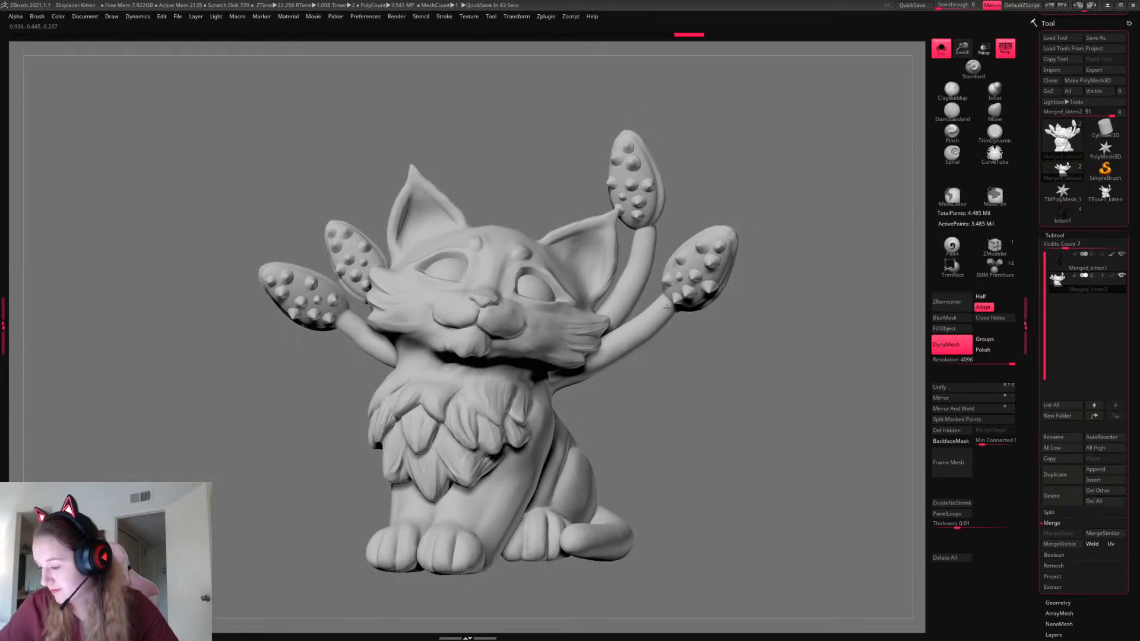
Smooth the undersides of the two spiked pads behind the drooping ear where they join their tentacles
{"action": "key", "text": "space"}
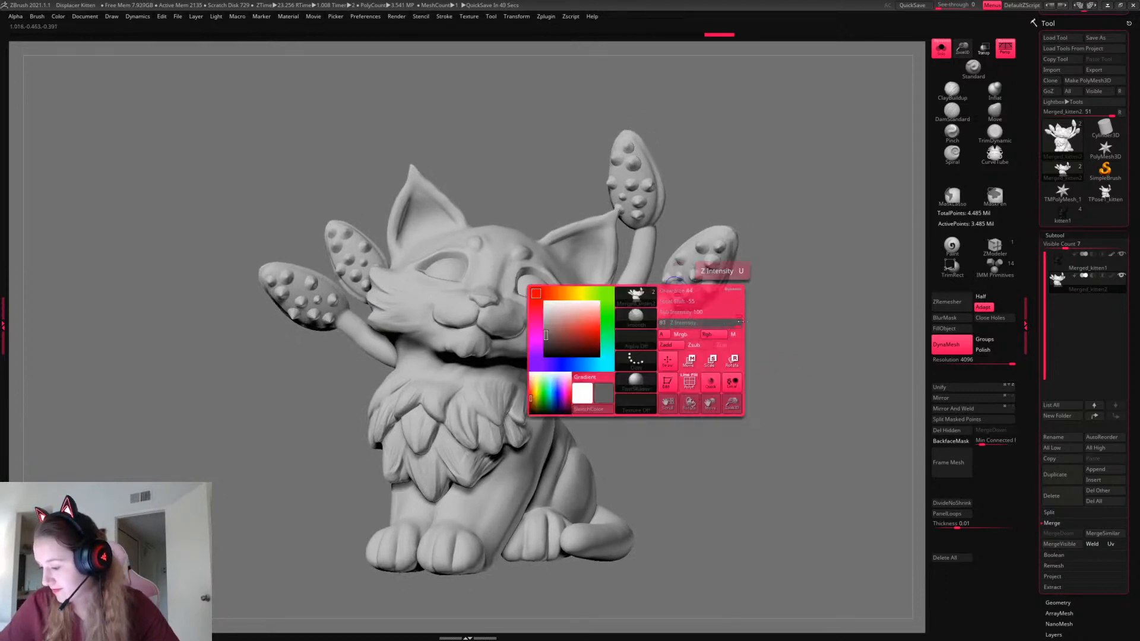
{"action": "left_click_drag", "start_coordinate": [650, 241], "coordinate": [646, 230], "text": "shift"}
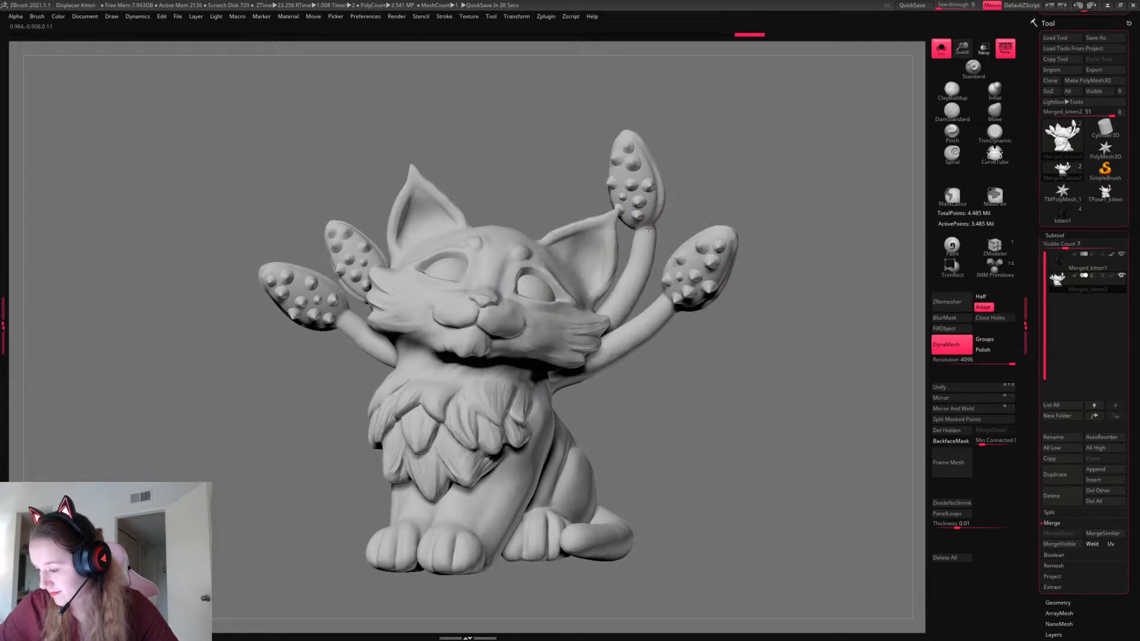
{"action": "left_click_drag", "start_coordinate": [649, 229], "coordinate": [647, 232], "text": "shift"}
{"action": "left_click_drag", "start_coordinate": [679, 293], "coordinate": [669, 306], "text": "shift"}
{"action": "key", "text": "space"}
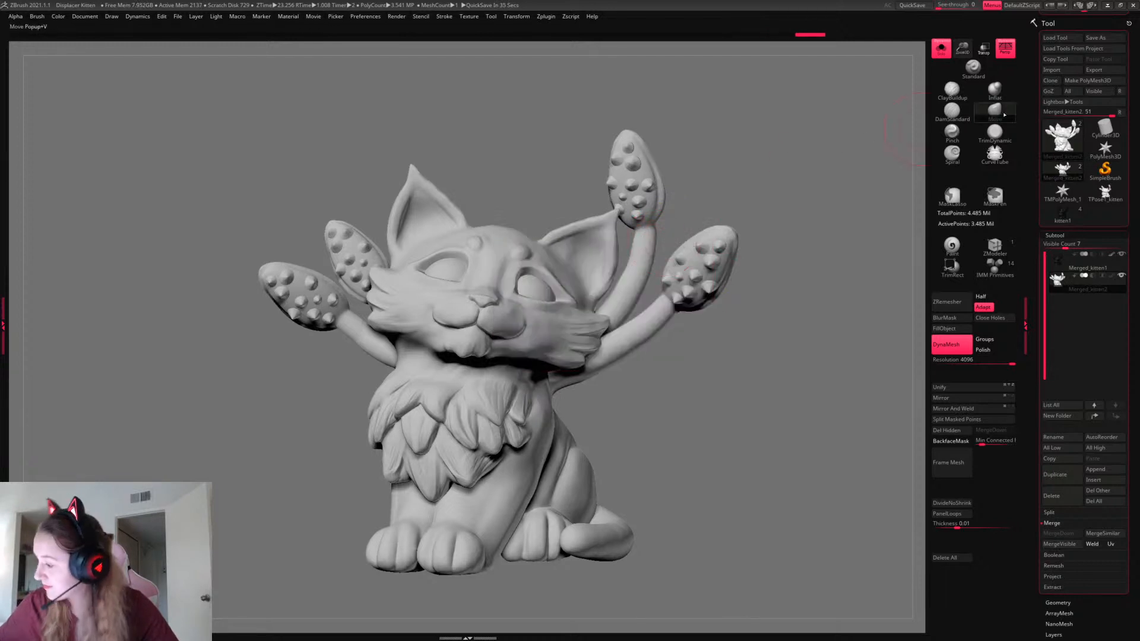
Turn on BackfaceMask for the Move brush and refine the tentacle necks below the two pads behind the drooping ear
{"action": "left_click", "coordinate": [995, 111]}
{"action": "left_click", "coordinate": [950, 441]}
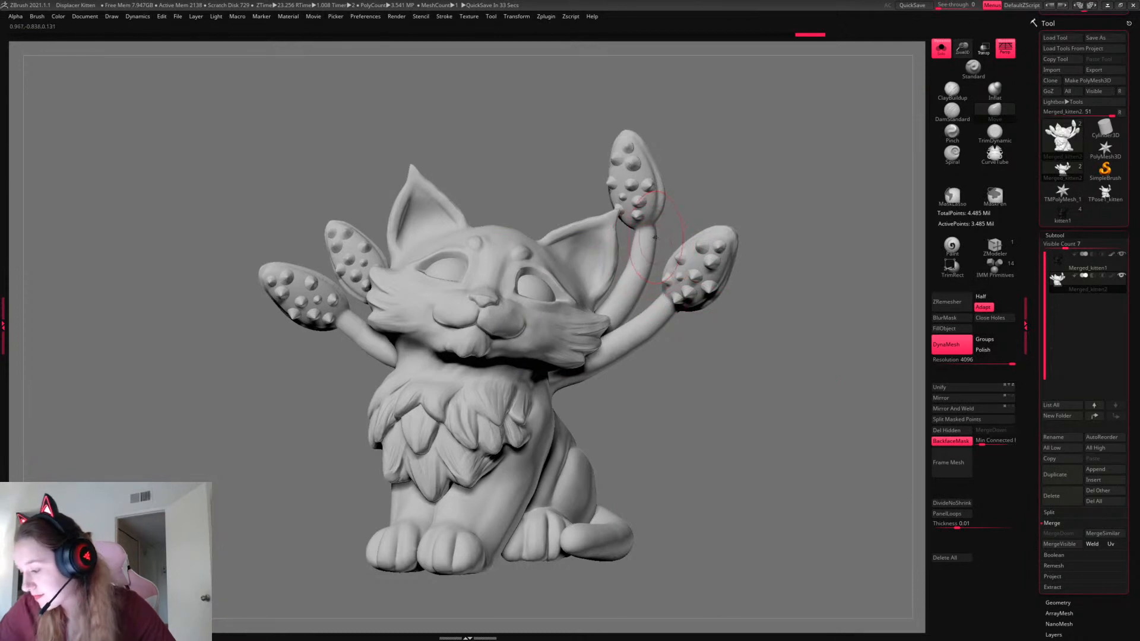
{"action": "left_click_drag", "start_coordinate": [658, 235], "coordinate": [631, 258]}
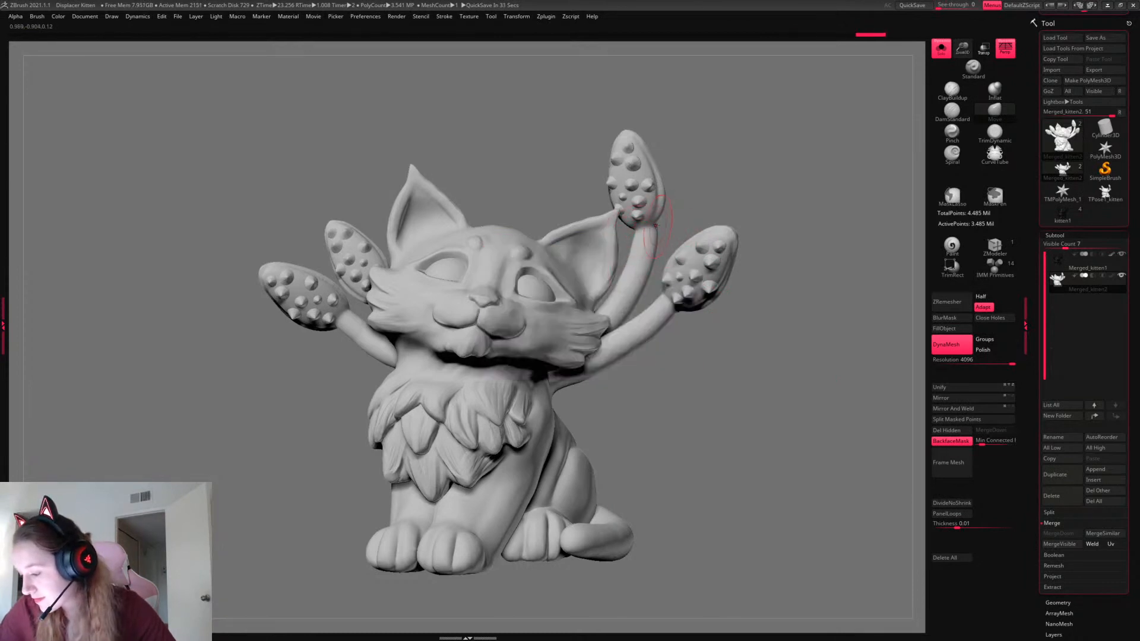
{"action": "left_click_drag", "start_coordinate": [689, 306], "coordinate": [690, 310]}
{"action": "right_click", "coordinate": [644, 371]}
{"action": "mouse_move", "coordinate": [680, 374]}
{"action": "right_mouse_down"}
{"action": "mouse_move", "coordinate": [710, 421]}
{"action": "mouse_move", "coordinate": [772, 411]}
{"action": "mouse_move", "coordinate": [792, 393]}
{"action": "mouse_move", "coordinate": [790, 406]}
{"action": "right_mouse_up"}
Show the paint on the DynaMeshed duplicate and delete the original Merged_kitten1 subtool
{"action": "key", "text": "space"}
{"action": "key", "text": "w"}
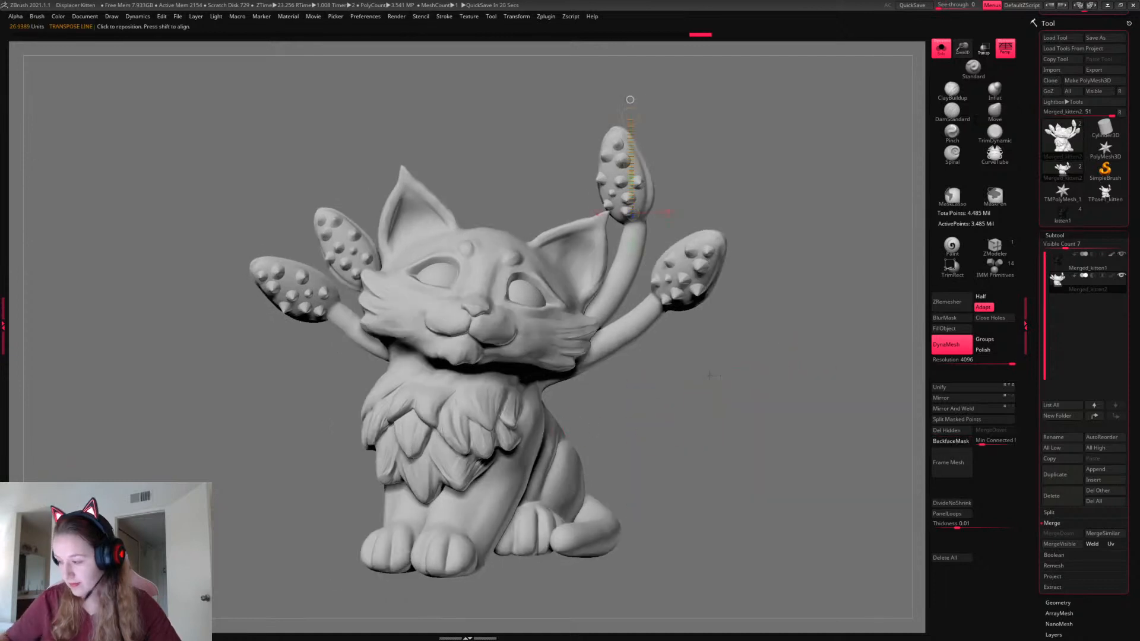
{"action": "left_click", "coordinate": [1112, 277]}
{"action": "left_click", "coordinate": [1084, 265]}
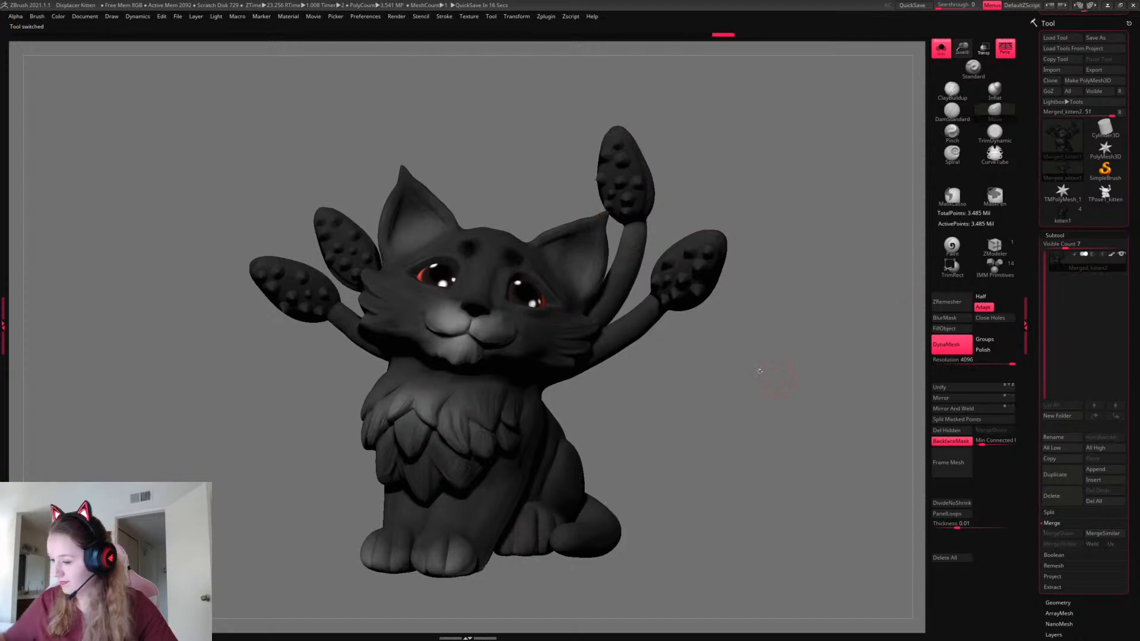
{"action": "key", "text": "w"}
{"action": "key", "text": "y"}
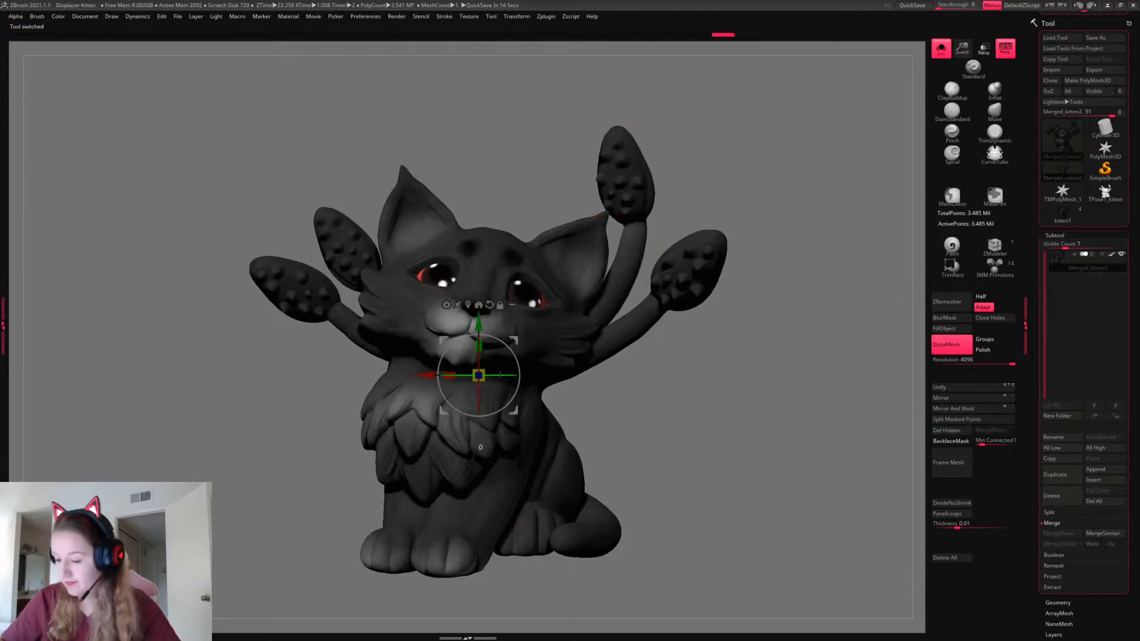
{"action": "mouse_move", "coordinate": [722, 409]}
{"action": "left_mouse_down"}
{"action": "mouse_move", "coordinate": [683, 410]}
{"action": "mouse_move", "coordinate": [740, 404]}
{"action": "left_mouse_up"}
{"action": "key", "text": "q"}
{"action": "right_click", "coordinate": [743, 387]}
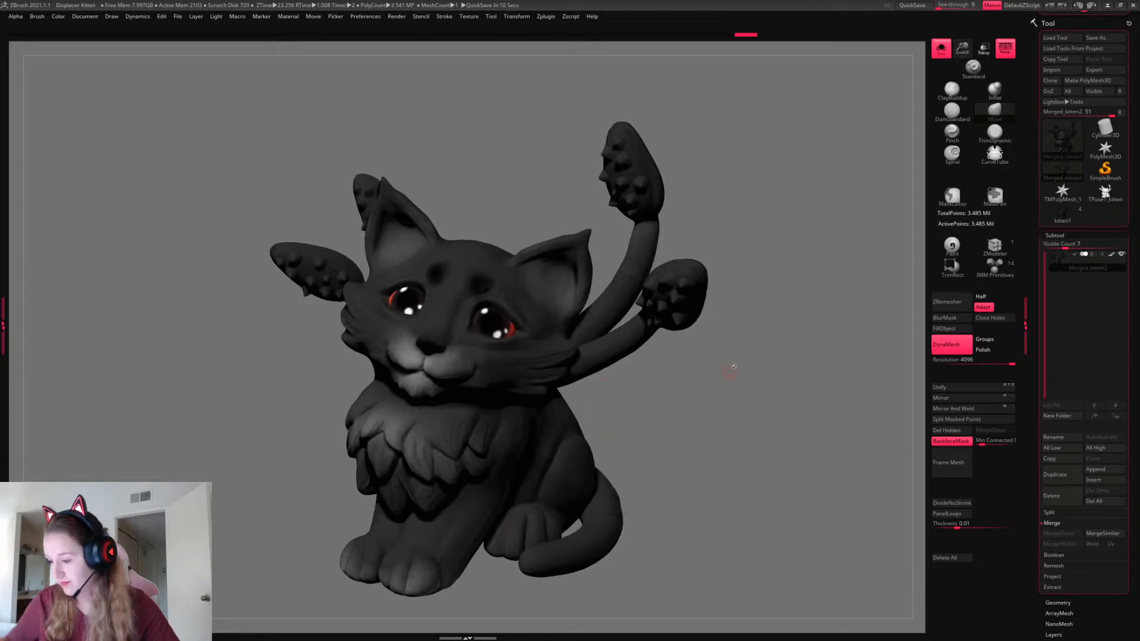
{"action": "left_click", "coordinate": [738, 359], "text": "ctrl"}
{"action": "left_click", "coordinate": [750, 330], "text": "ctrl"}
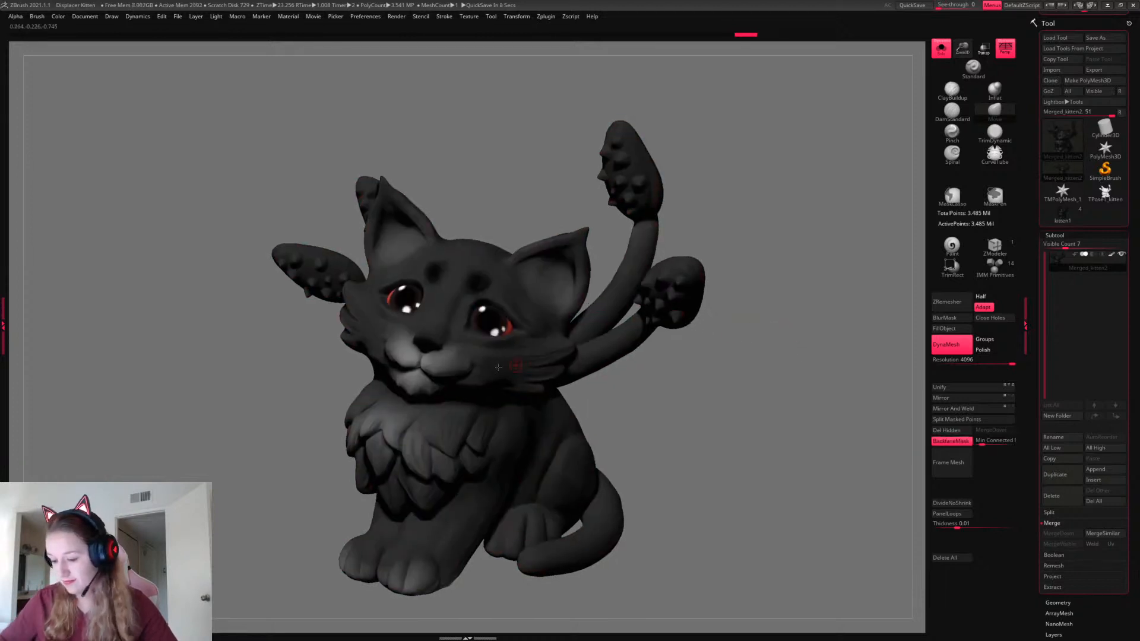
Paint lighter tips on the spikes of the upper pad behind the drooping ear with the Paint brush
{"action": "left_click", "coordinate": [952, 246]}
{"action": "left_click_drag", "start_coordinate": [636, 177], "coordinate": [643, 184]}
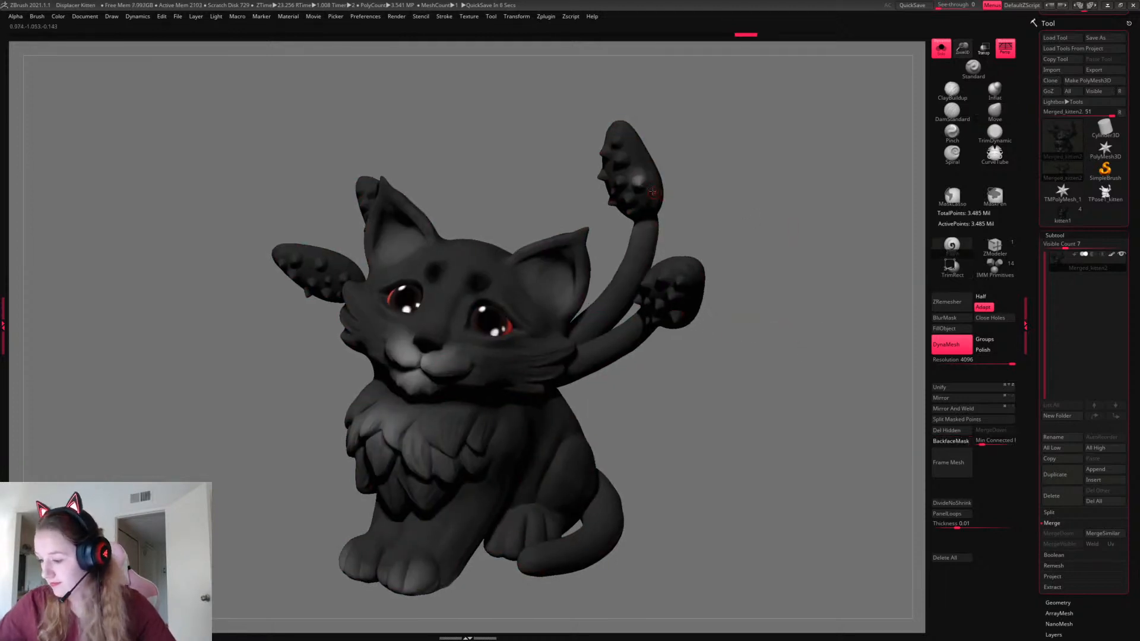
{"action": "mouse_move", "coordinate": [573, 202]}
{"action": "left_mouse_down"}
{"action": "mouse_move", "coordinate": [675, 166]}
{"action": "mouse_move", "coordinate": [618, 180]}
{"action": "mouse_move", "coordinate": [609, 150]}
{"action": "left_mouse_up"}
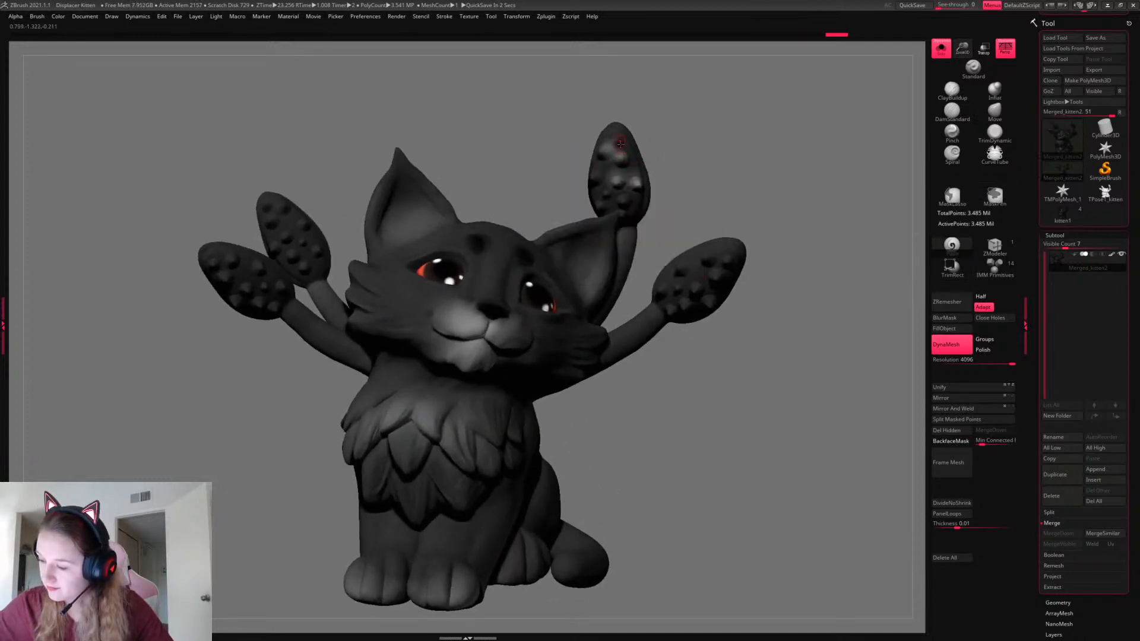
{"action": "key", "text": "ctrl+z"}
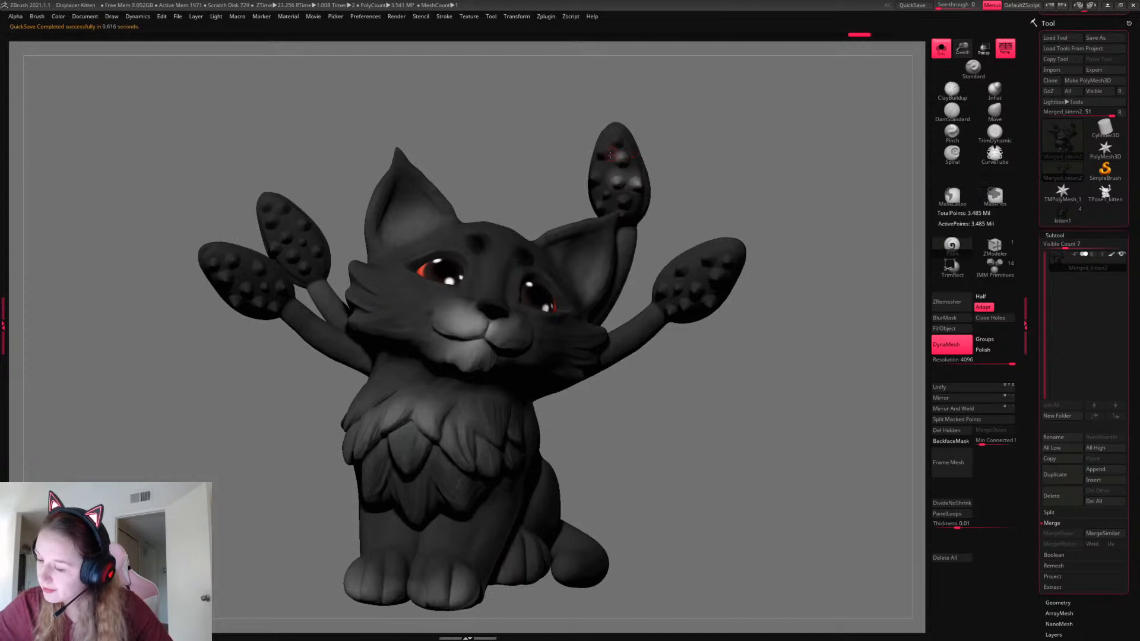
{"action": "mouse_move", "coordinate": [619, 144]}
{"action": "left_mouse_down"}
{"action": "mouse_move", "coordinate": [597, 171]}
{"action": "mouse_move", "coordinate": [620, 196]}
{"action": "left_mouse_up"}
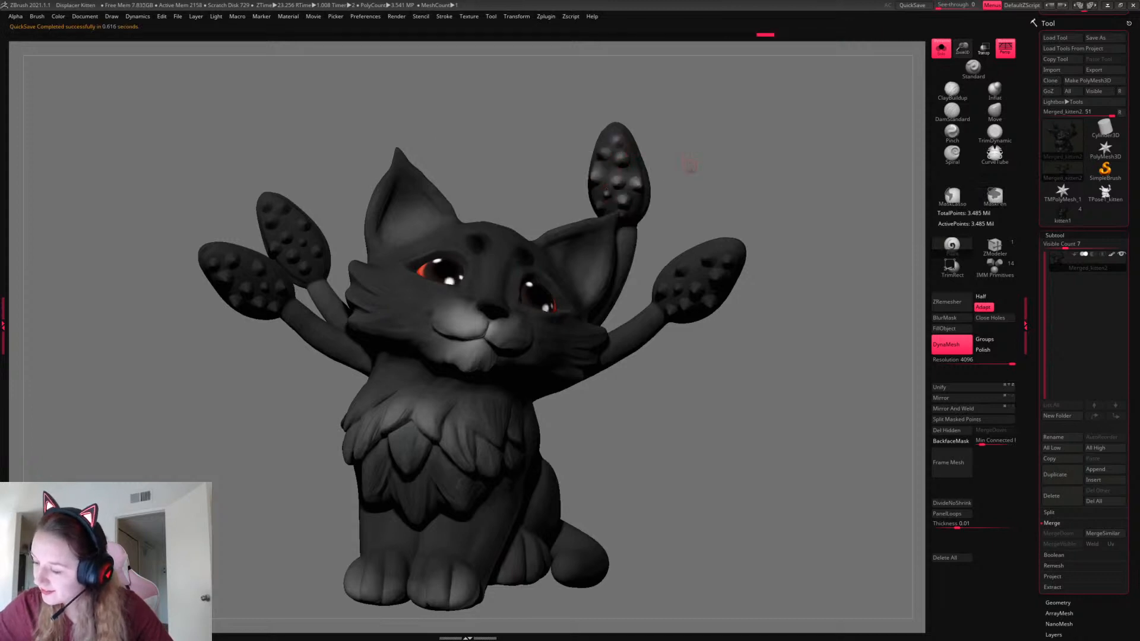
{"action": "left_click_drag", "start_coordinate": [690, 168], "coordinate": [724, 182]}
{"action": "left_click_drag", "start_coordinate": [599, 208], "coordinate": [596, 202]}
{"action": "left_click_drag", "start_coordinate": [618, 216], "coordinate": [617, 211]}
Paint lighter tips on the spikes of the lower pad behind the drooping ear
{"action": "mouse_move", "coordinate": [761, 211]}
{"action": "left_mouse_down"}
{"action": "mouse_move", "coordinate": [701, 231]}
{"action": "mouse_move", "coordinate": [705, 260]}
{"action": "mouse_move", "coordinate": [690, 280]}
{"action": "mouse_move", "coordinate": [665, 264]}
{"action": "mouse_move", "coordinate": [677, 280]}
{"action": "left_mouse_up"}
{"action": "left_click_drag", "start_coordinate": [698, 302], "coordinate": [694, 294]}
{"action": "mouse_move", "coordinate": [755, 333]}
{"action": "left_mouse_down"}
{"action": "mouse_move", "coordinate": [706, 297]}
{"action": "mouse_move", "coordinate": [676, 302]}
{"action": "left_mouse_up"}
{"action": "mouse_move", "coordinate": [669, 317]}
{"action": "left_mouse_down"}
{"action": "mouse_move", "coordinate": [665, 307]}
{"action": "mouse_move", "coordinate": [675, 322]}
{"action": "left_mouse_up"}
{"action": "left_click_drag", "start_coordinate": [750, 315], "coordinate": [769, 338]}
{"action": "left_click_drag", "start_coordinate": [660, 300], "coordinate": [669, 286]}
{"action": "mouse_move", "coordinate": [739, 241]}
{"action": "left_mouse_down"}
{"action": "mouse_move", "coordinate": [807, 268]}
{"action": "mouse_move", "coordinate": [811, 282]}
{"action": "left_mouse_up"}
Paint lighter tips on the spikes of the upper pad beside the upright ear
{"action": "left_click_drag", "start_coordinate": [289, 261], "coordinate": [284, 252]}
{"action": "left_click_drag", "start_coordinate": [294, 243], "coordinate": [261, 245]}
{"action": "mouse_move", "coordinate": [278, 242]}
{"action": "left_mouse_down"}
{"action": "mouse_move", "coordinate": [274, 232]}
{"action": "mouse_move", "coordinate": [283, 235]}
{"action": "left_mouse_up"}
{"action": "key", "text": "ctrl+z"}
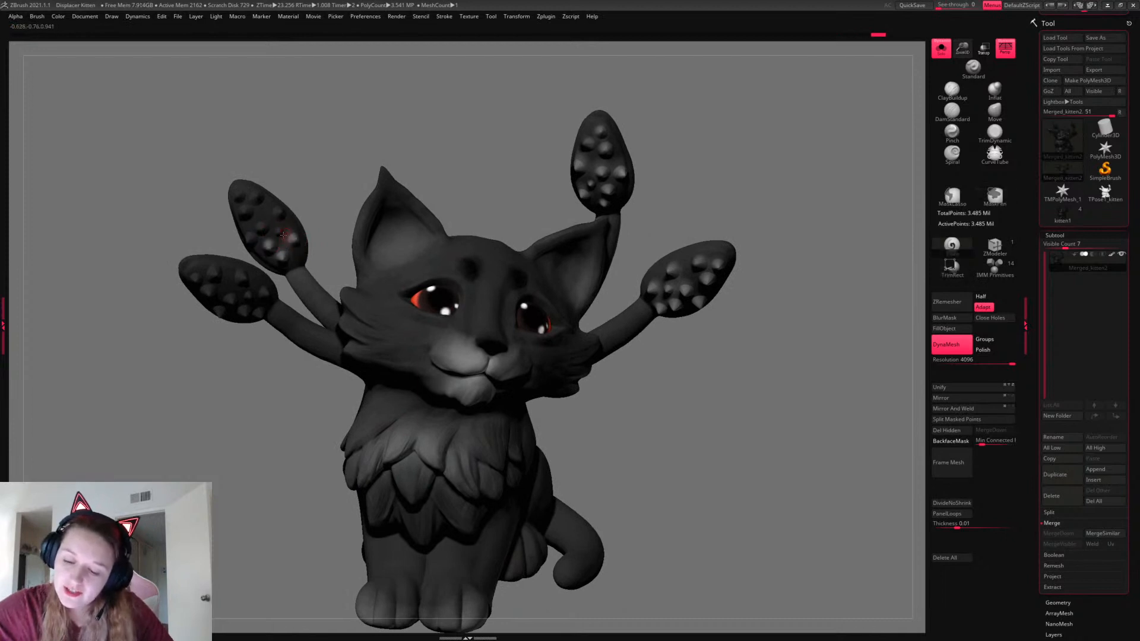
{"action": "left_click", "coordinate": [264, 225]}
{"action": "left_click", "coordinate": [255, 237]}
{"action": "left_click", "coordinate": [277, 212]}
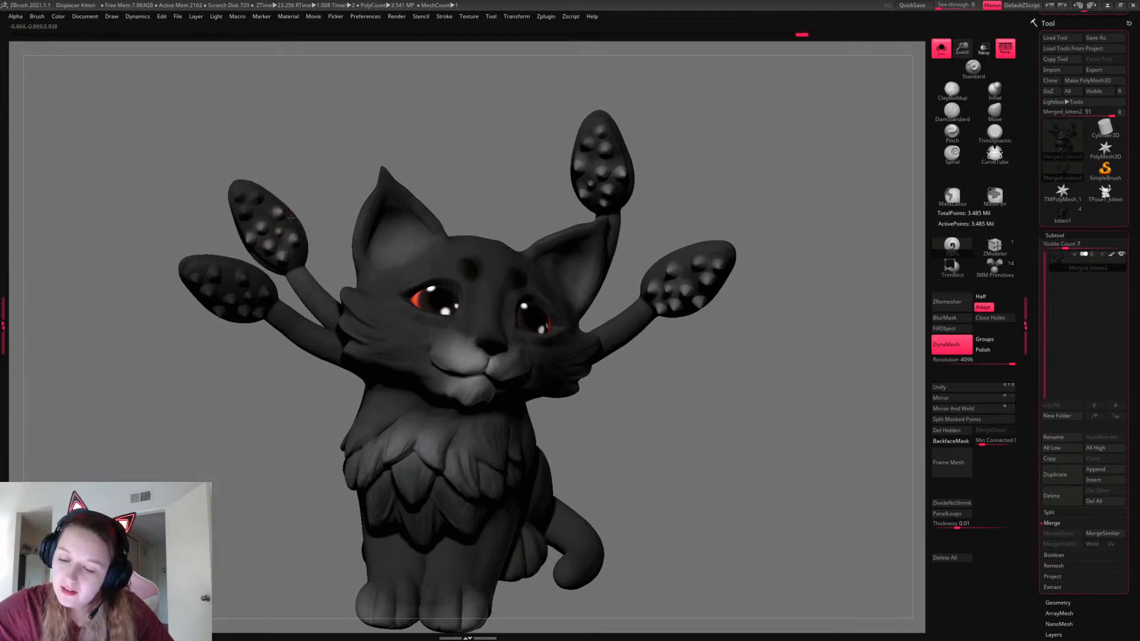
{"action": "left_click_drag", "start_coordinate": [255, 195], "coordinate": [249, 204]}
{"action": "left_click", "coordinate": [243, 201]}
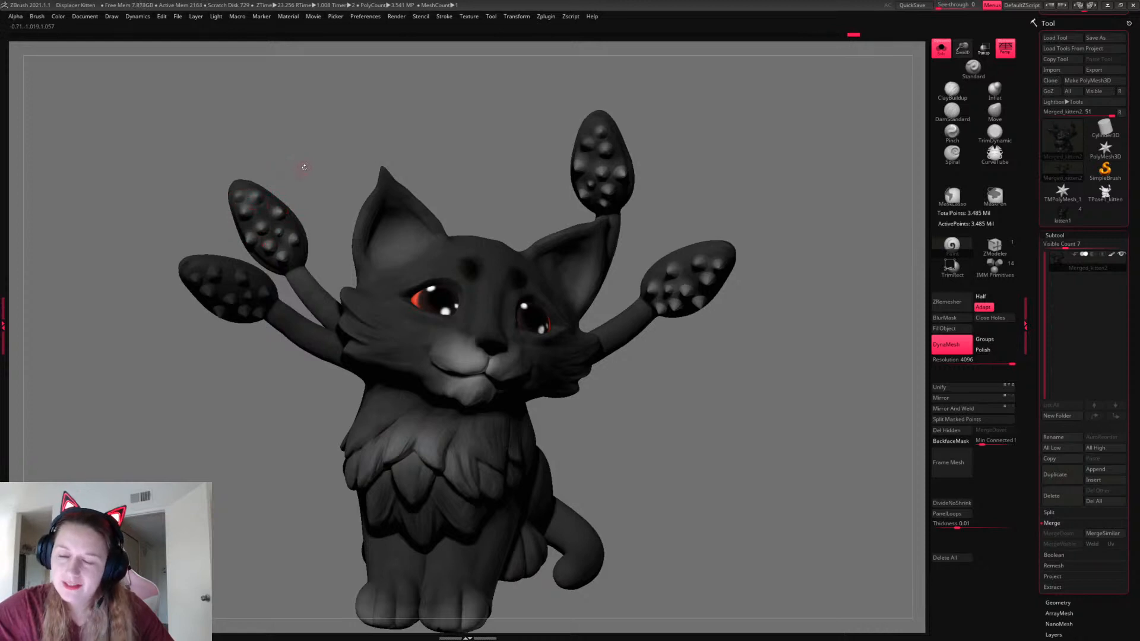
Paint lighter tips on the spikes of the lower pad on the upright ear's side
{"action": "left_click_drag", "start_coordinate": [303, 168], "coordinate": [271, 176]}
{"action": "left_click_drag", "start_coordinate": [178, 169], "coordinate": [196, 237]}
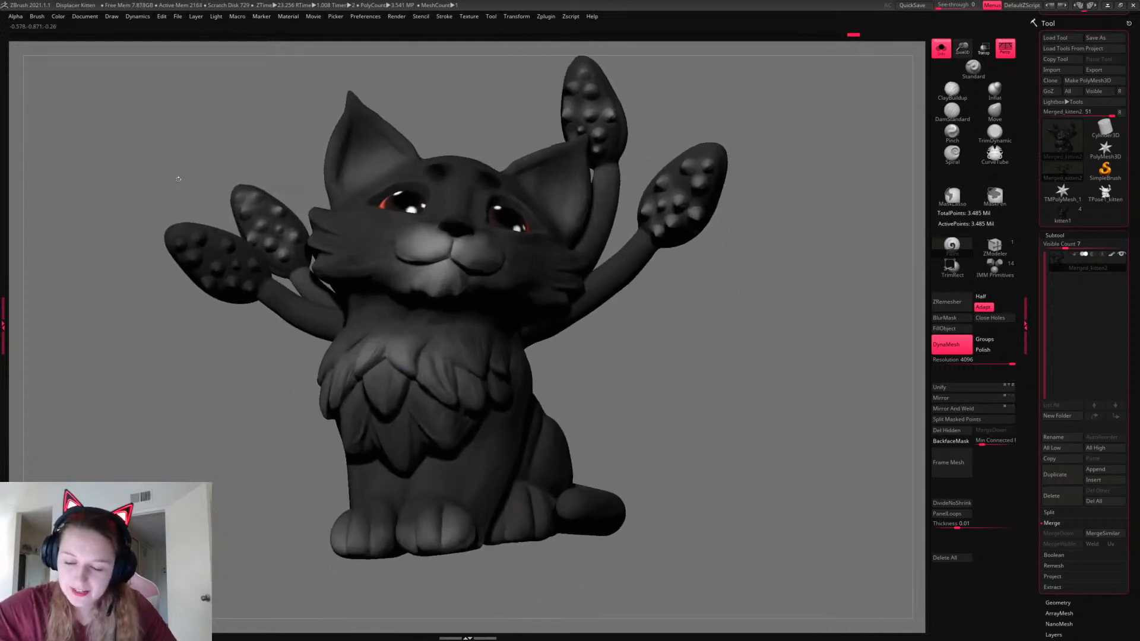
{"action": "left_click", "coordinate": [199, 239]}
{"action": "left_click", "coordinate": [199, 239]}
{"action": "left_click", "coordinate": [192, 256]}
{"action": "left_click", "coordinate": [218, 266]}
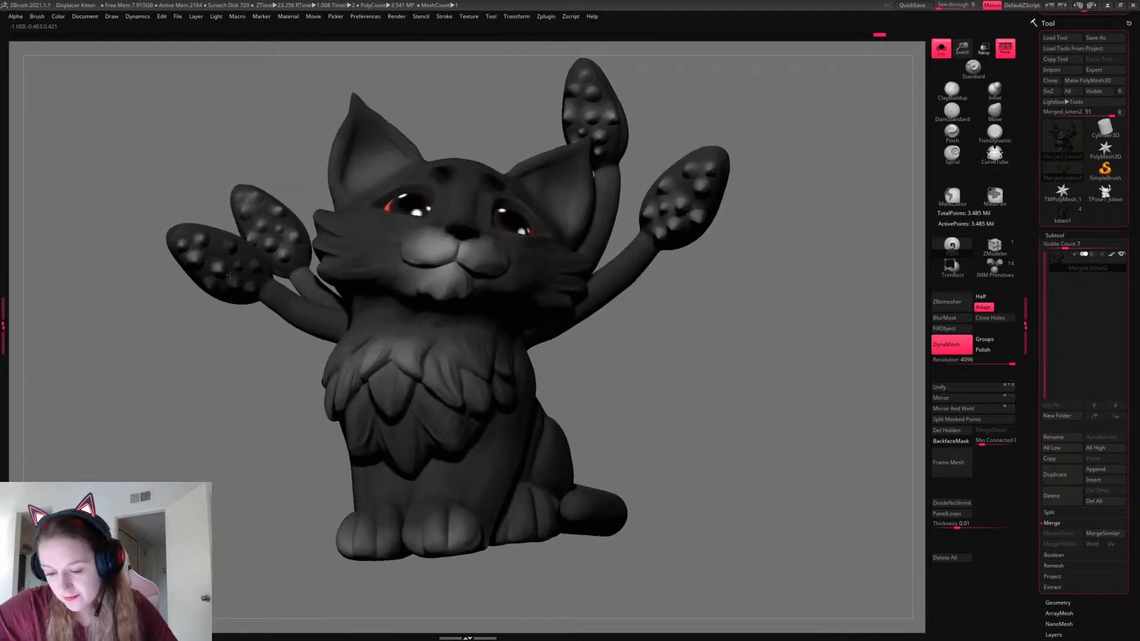
{"action": "left_click", "coordinate": [210, 282]}
{"action": "left_click", "coordinate": [233, 279]}
{"action": "left_click", "coordinate": [252, 287]}
{"action": "left_click", "coordinate": [251, 286]}
{"action": "left_click", "coordinate": [257, 266]}
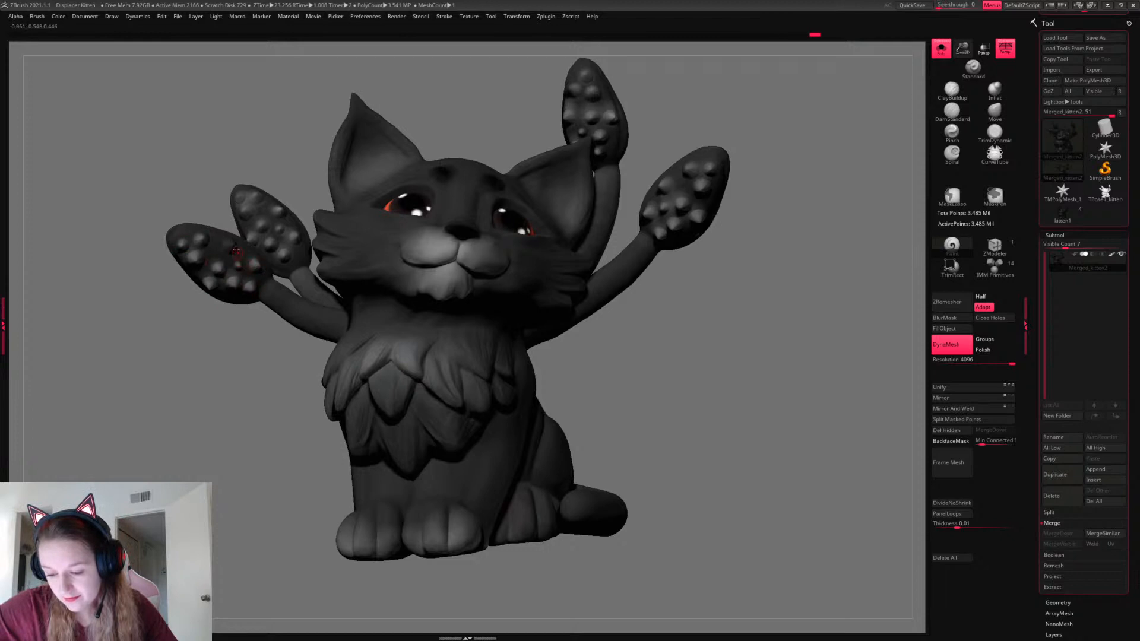
{"action": "left_click", "coordinate": [229, 248]}
{"action": "key", "text": "ctrl+z"}
{"action": "left_click", "coordinate": [240, 263]}
{"action": "left_click", "coordinate": [230, 244]}
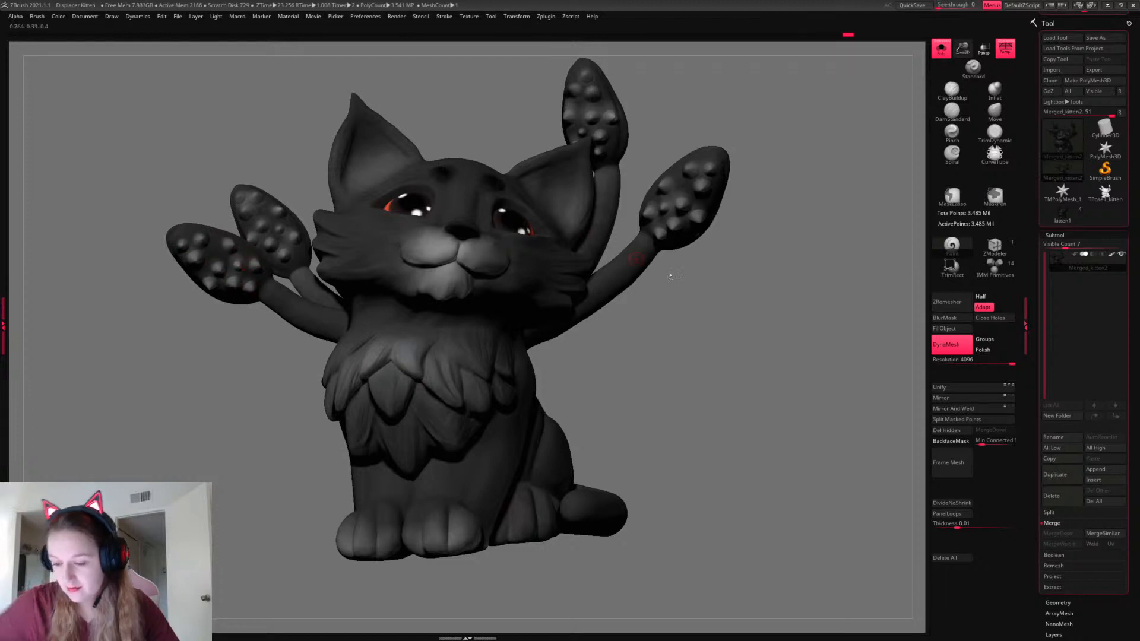
Touch up the light spike tips on the inner edge of the upper pad behind the drooping ear
{"action": "mouse_move", "coordinate": [850, 340]}
{"action": "left_mouse_down"}
{"action": "mouse_move", "coordinate": [792, 394]}
{"action": "mouse_move", "coordinate": [800, 411]}
{"action": "left_mouse_up"}
{"action": "left_click_drag", "start_coordinate": [525, 209], "coordinate": [561, 189]}
{"action": "key", "text": "ctrl+z"}
{"action": "left_click_drag", "start_coordinate": [512, 229], "coordinate": [557, 188]}
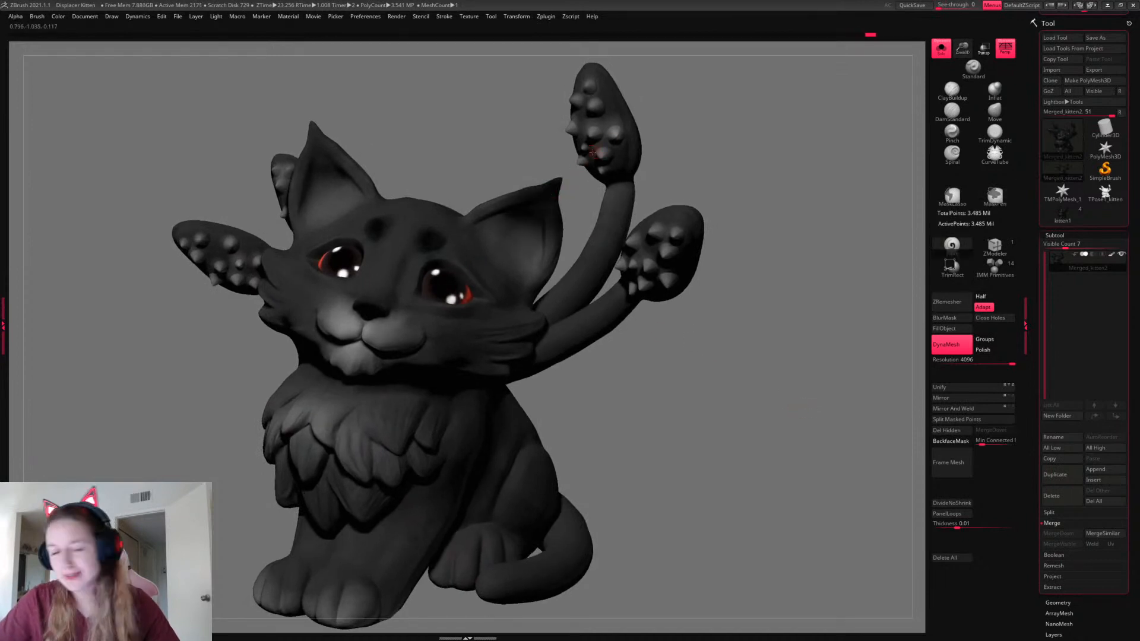
{"action": "right_click", "coordinate": [553, 142]}
{"action": "key", "text": "ctrl+z"}
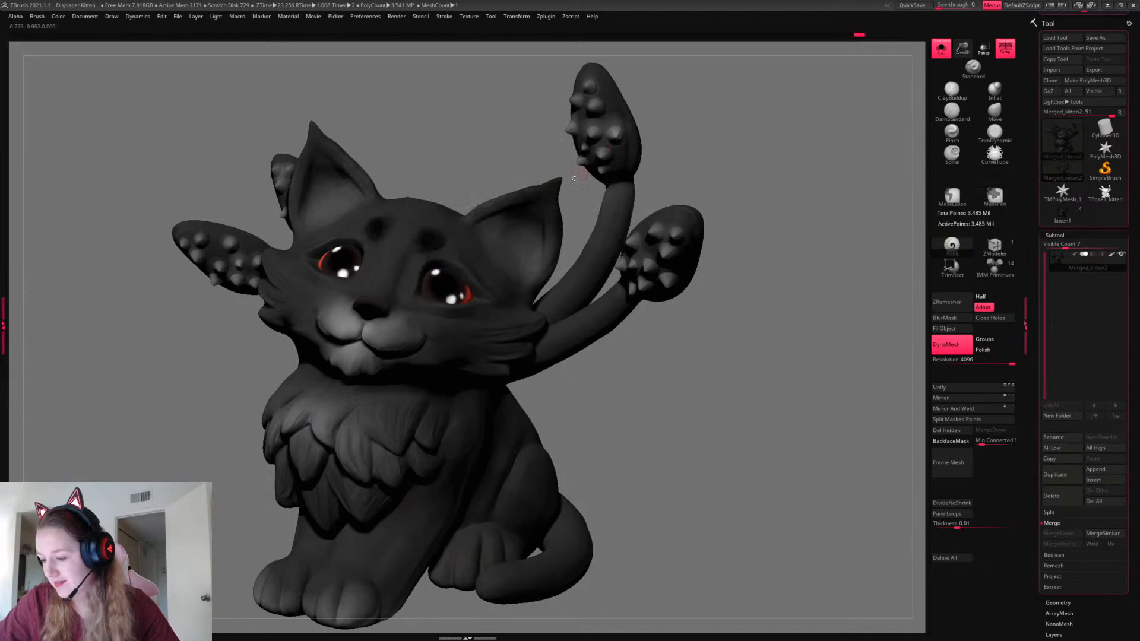
{"action": "left_click_drag", "start_coordinate": [341, 145], "coordinate": [336, 114]}
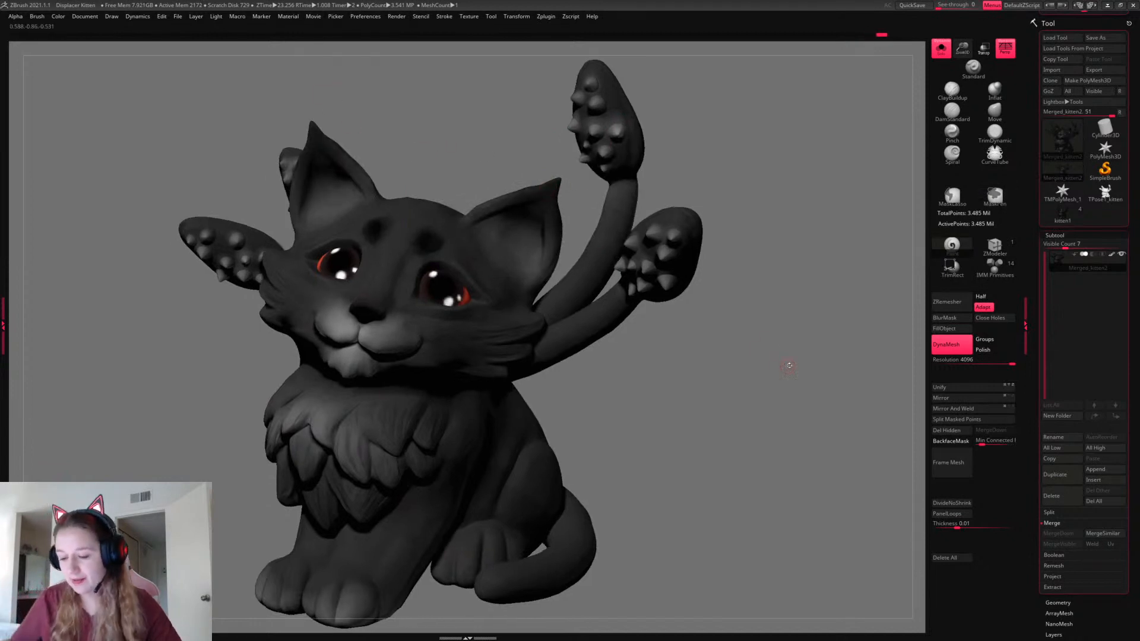
Paint a soft lighter highlight over the toes of the kitten's hind paw
{"action": "left_click_drag", "start_coordinate": [777, 362], "coordinate": [499, 453]}
{"action": "left_click_drag", "start_coordinate": [469, 496], "coordinate": [471, 528]}
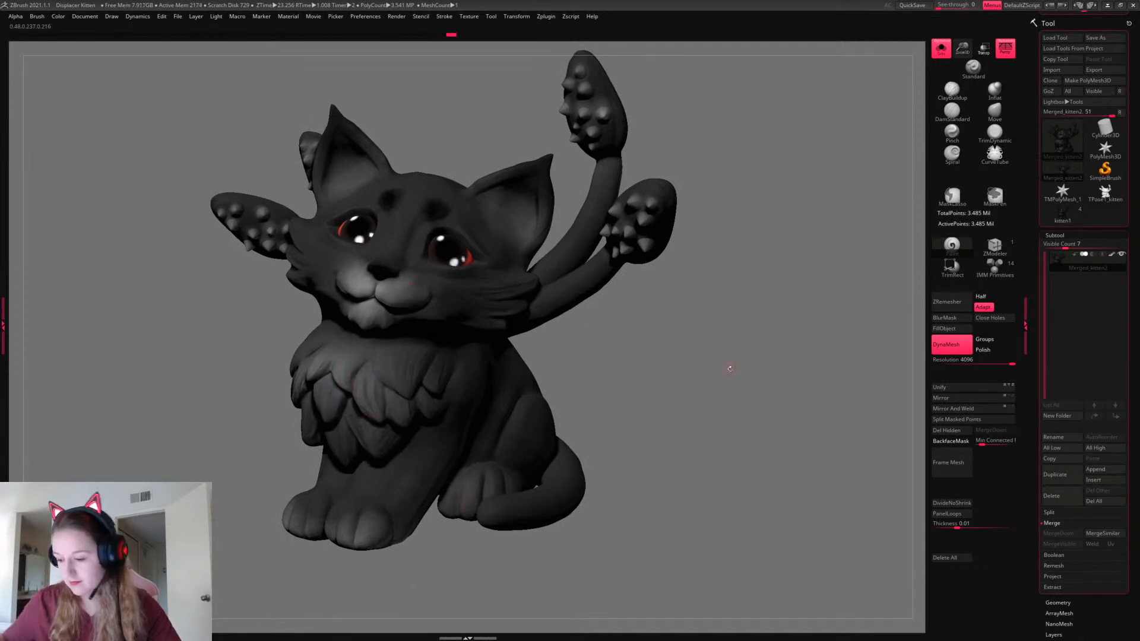
{"action": "left_click_drag", "start_coordinate": [731, 368], "coordinate": [709, 337]}
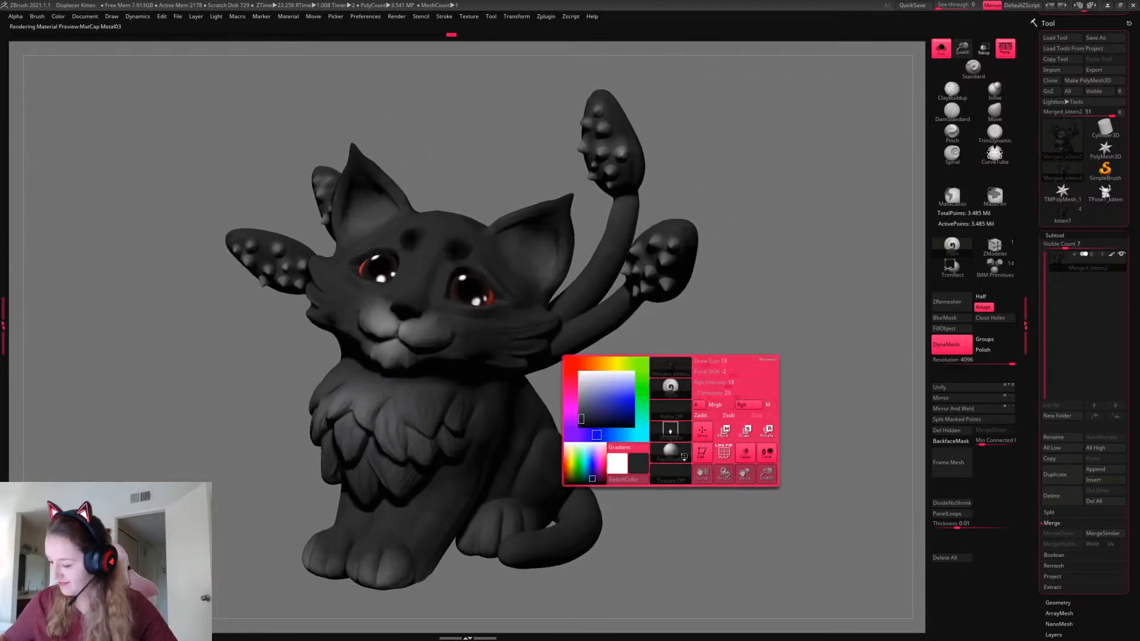
Try the MatCap GreenRoma material on the kitten and switch back to FastShader
{"action": "key", "text": "m"}
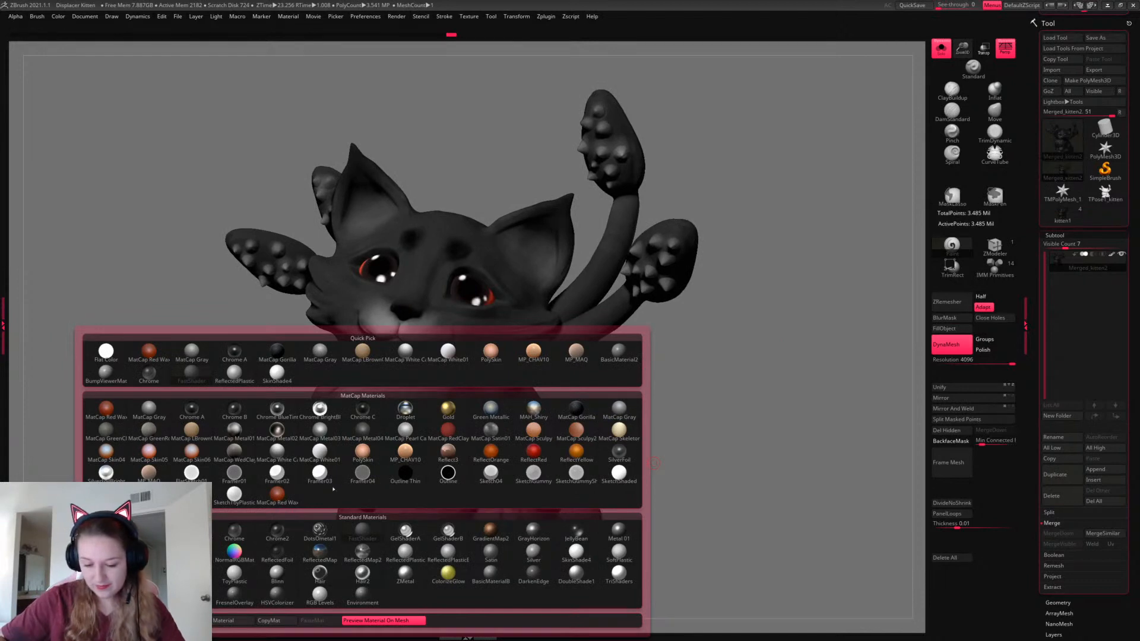
{"action": "left_click", "coordinate": [233, 453]}
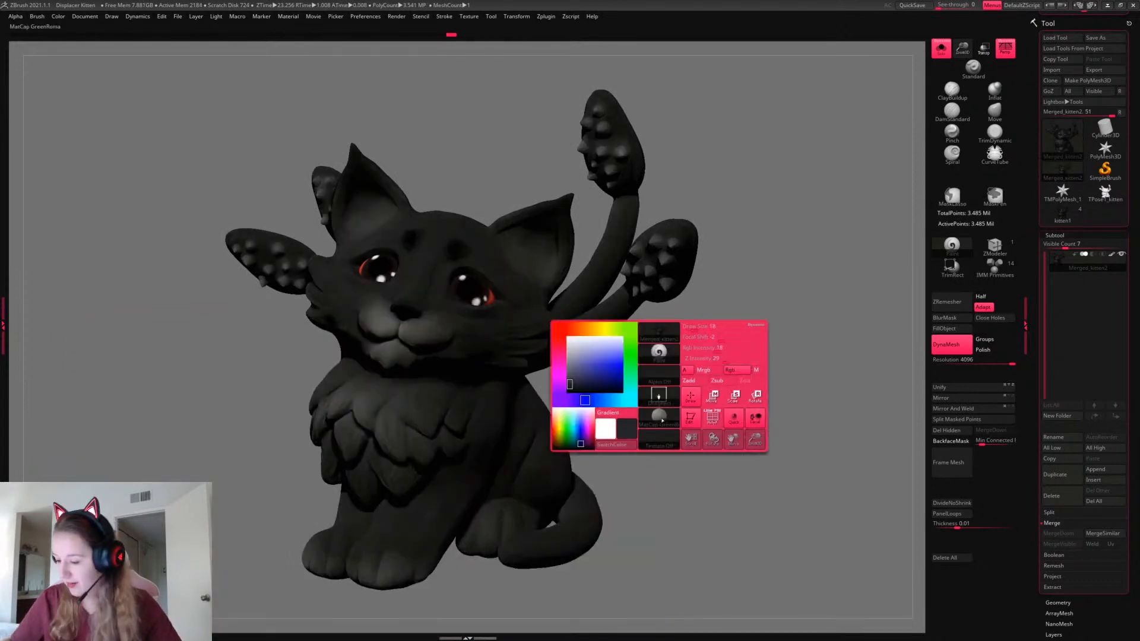
{"action": "key", "text": "m"}
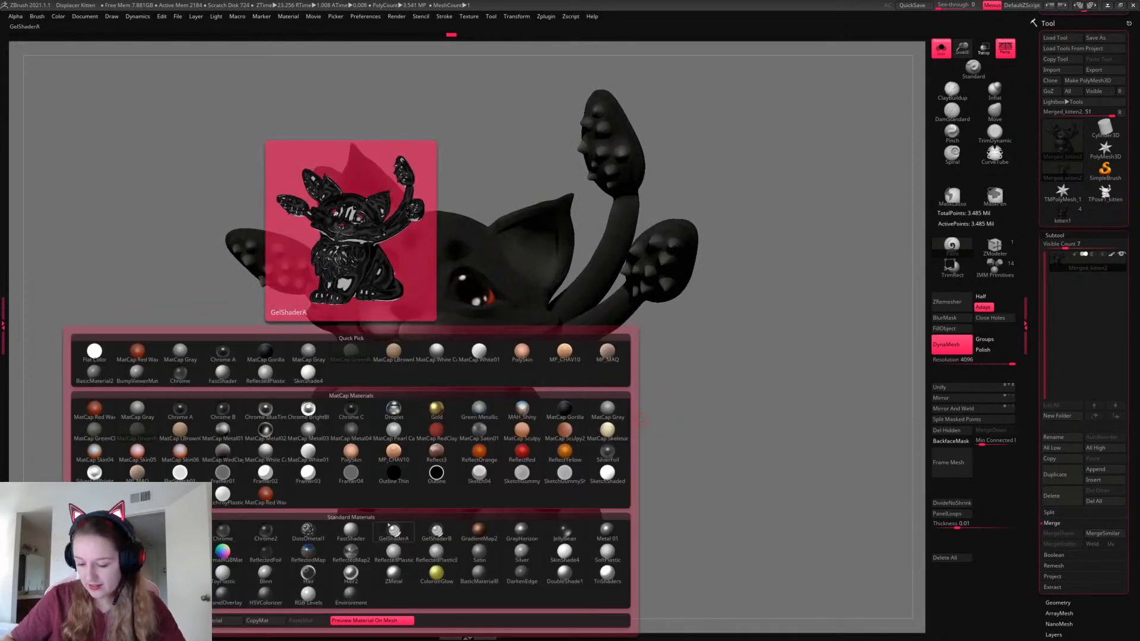
{"action": "left_click", "coordinate": [565, 552]}
Switch the kitten to the Flat Color material to inspect its paint without shading
{"action": "key", "text": "m"}
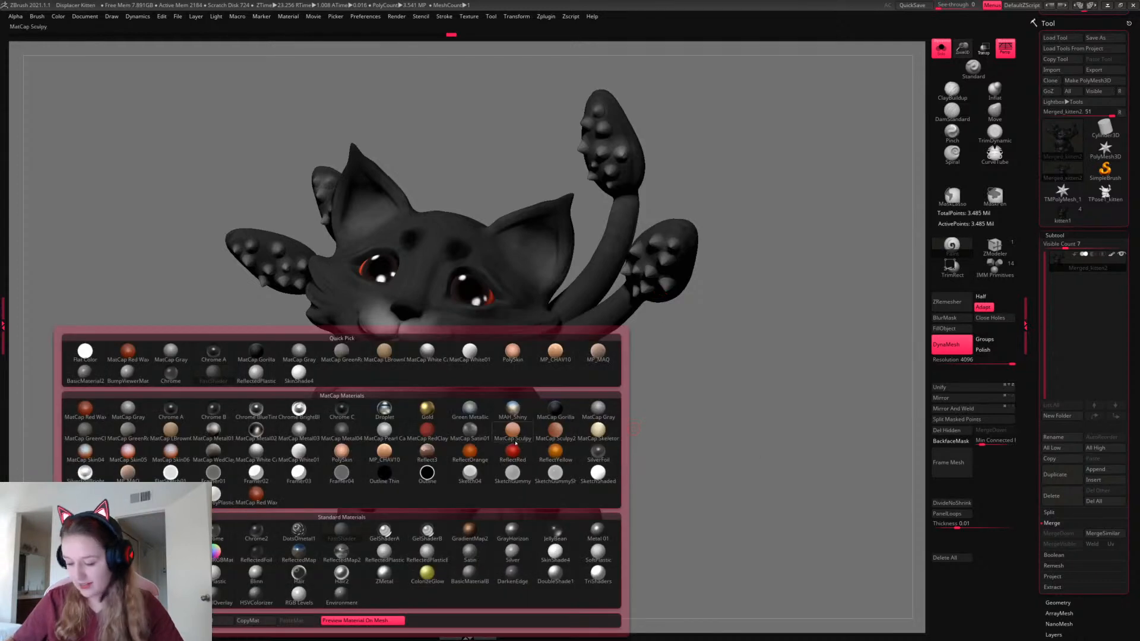
{"action": "left_click", "coordinate": [227, 506]}
{"action": "mouse_move", "coordinate": [746, 386]}
{"action": "left_mouse_down"}
{"action": "mouse_move", "coordinate": [784, 387]}
{"action": "mouse_move", "coordinate": [747, 394]}
{"action": "mouse_move", "coordinate": [756, 402]}
{"action": "mouse_move", "coordinate": [751, 382]}
{"action": "left_mouse_up"}
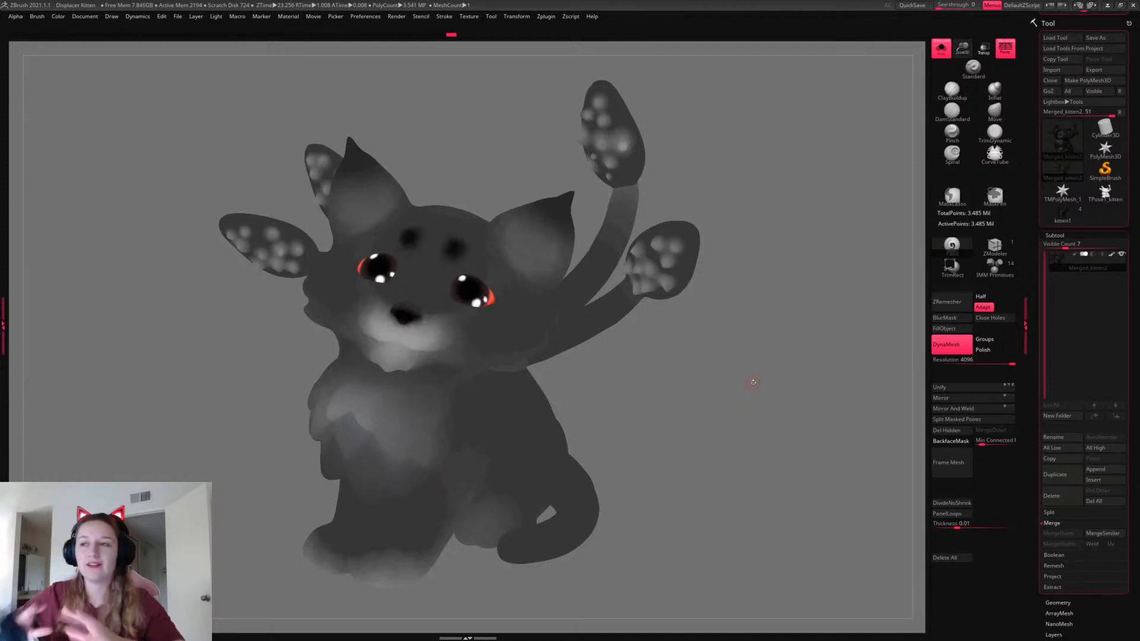
{"action": "left_click_drag", "start_coordinate": [753, 382], "coordinate": [619, 397]}
Try the MatCap GreenRoma and MP_CHAV10 materials on the kitten
{"action": "key", "text": "space"}
{"action": "left_click", "coordinate": [615, 431]}
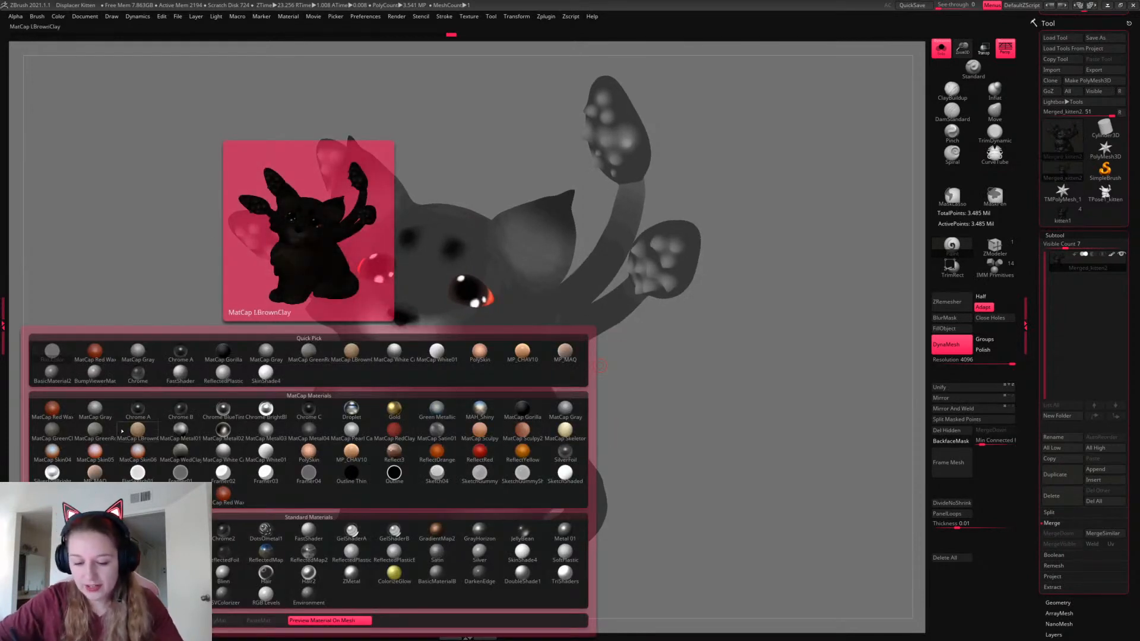
{"action": "left_click", "coordinate": [294, 430]}
{"action": "key", "text": "space"}
{"action": "left_click_drag", "start_coordinate": [699, 377], "coordinate": [692, 372]}
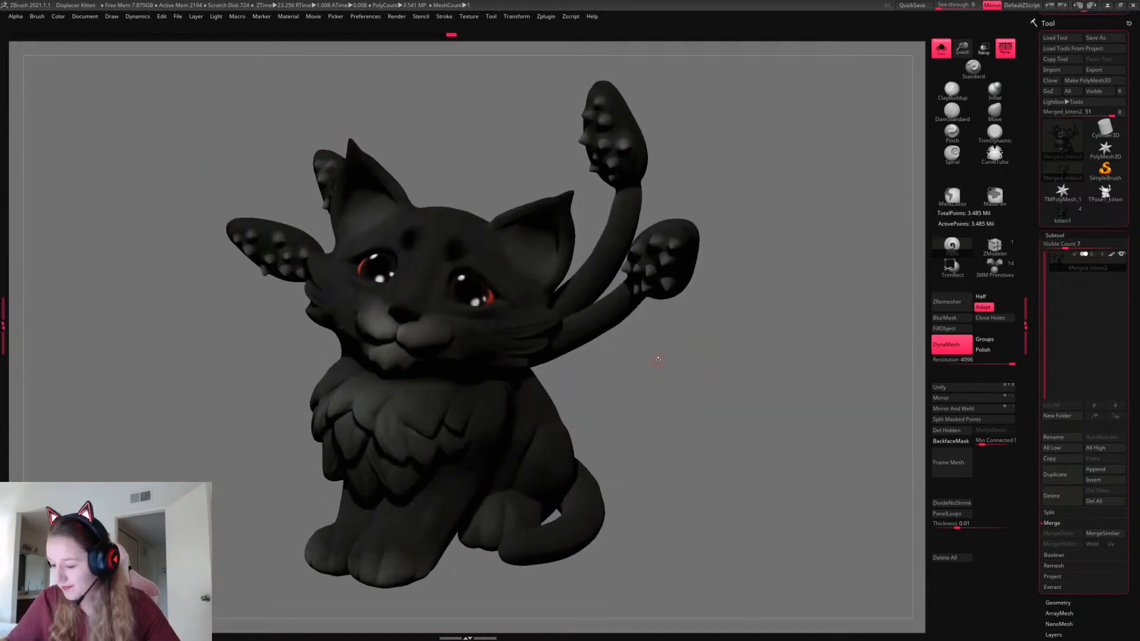
{"action": "key", "text": "space"}
{"action": "left_click", "coordinate": [618, 377]}
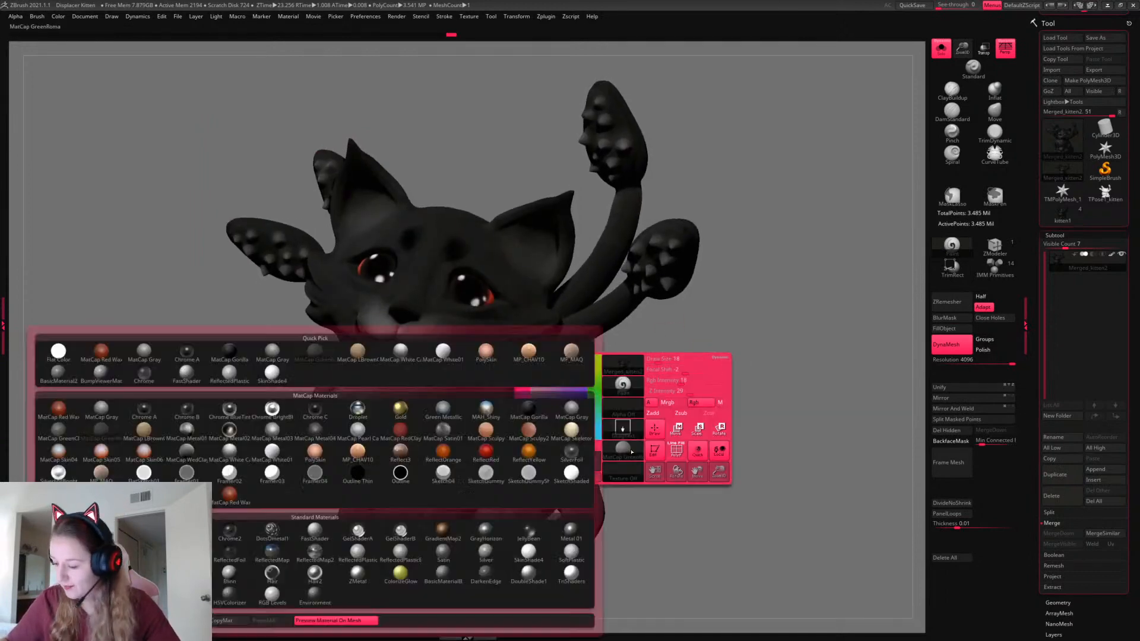
{"action": "left_click", "coordinate": [333, 435]}
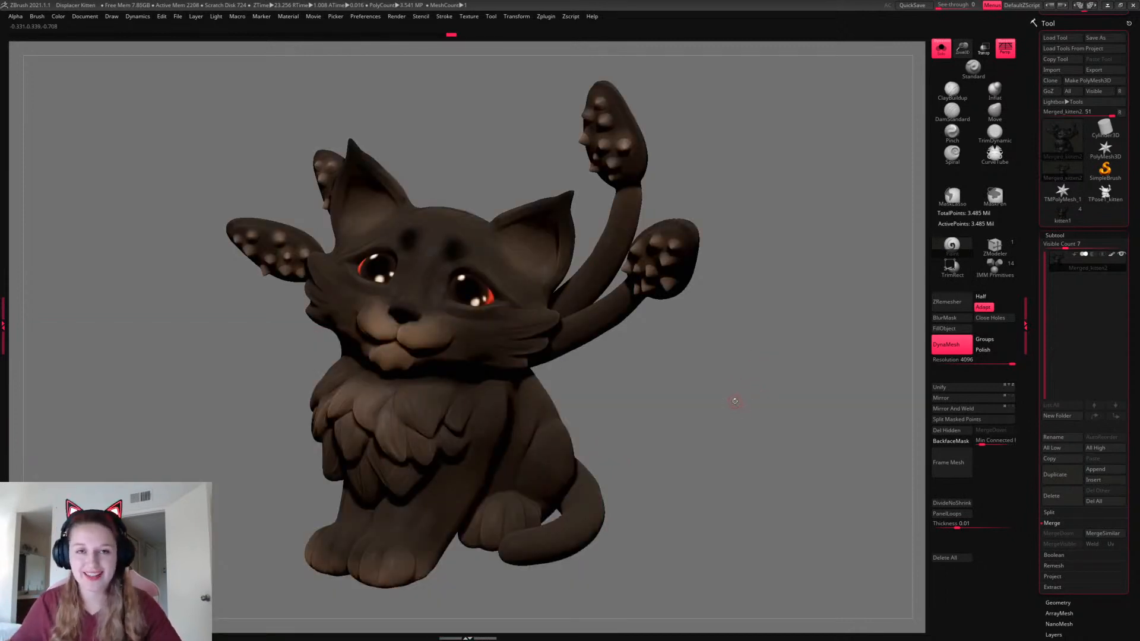
Try the MatCap Gorilla and MatCap Skeleton materials on the kitten
{"action": "key", "text": "space"}
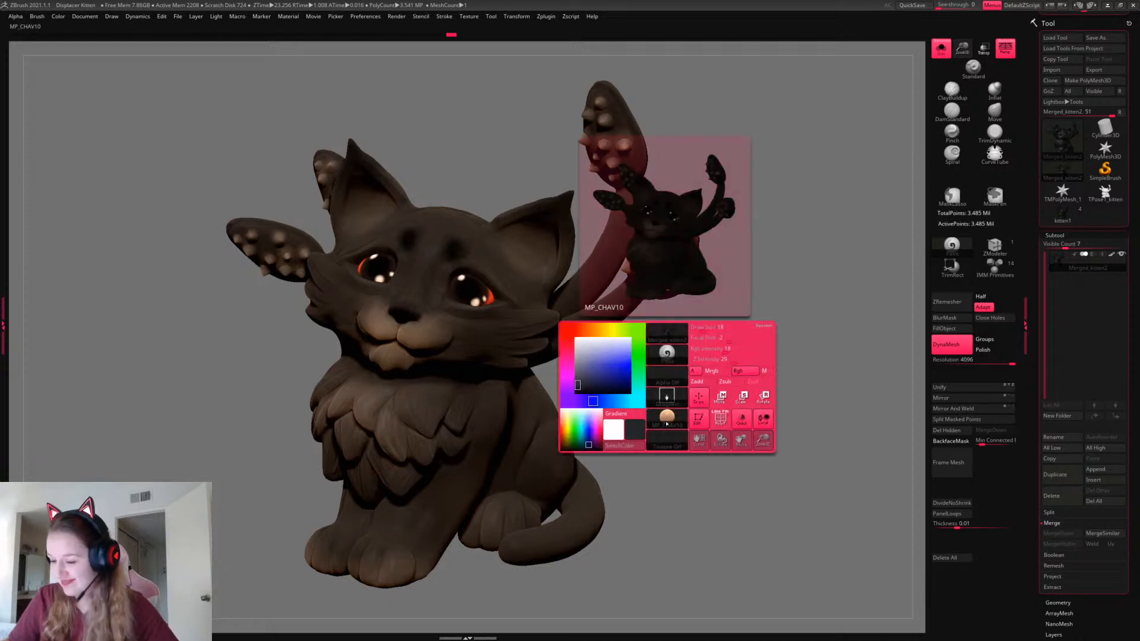
{"action": "left_click", "coordinate": [667, 350]}
{"action": "left_click", "coordinate": [572, 410]}
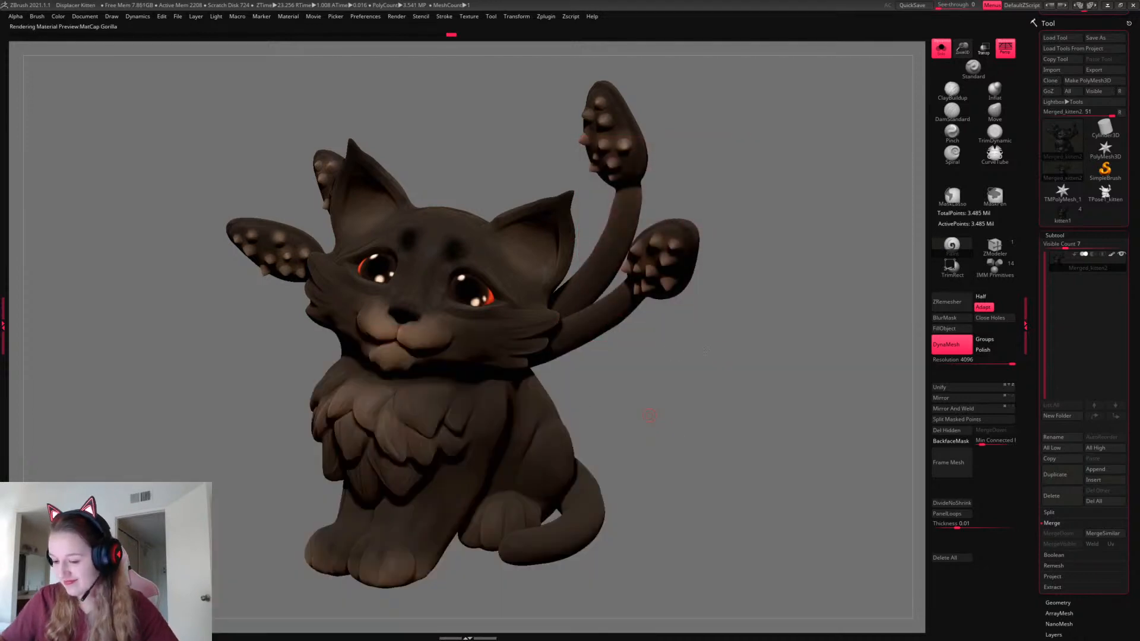
{"action": "key", "text": "space"}
{"action": "left_click", "coordinate": [682, 429]}
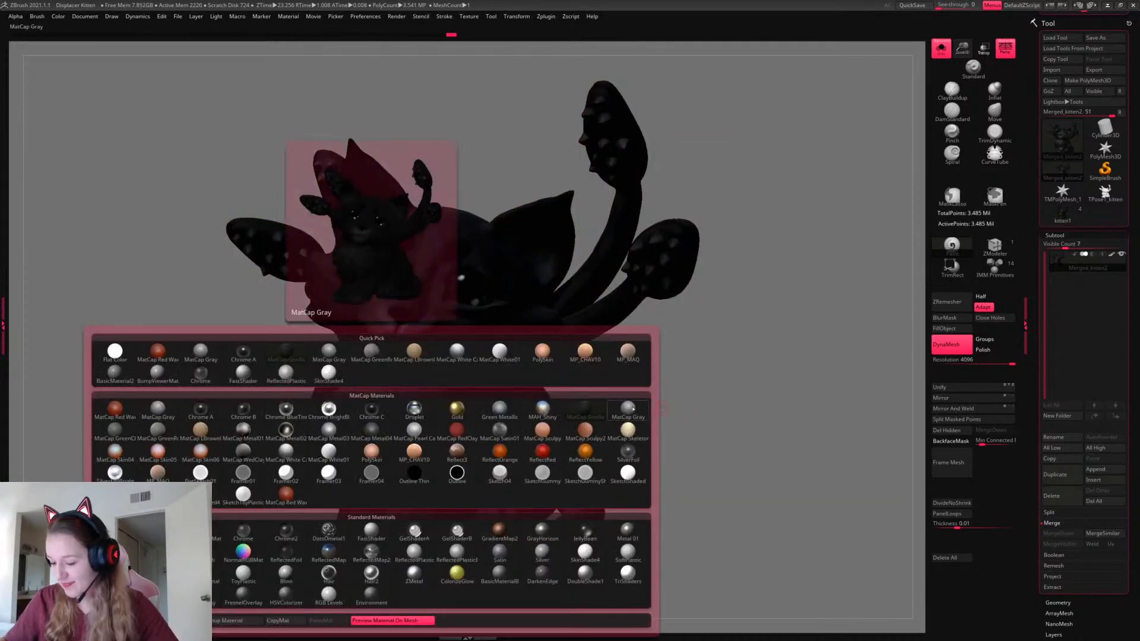
{"action": "left_click", "coordinate": [631, 437]}
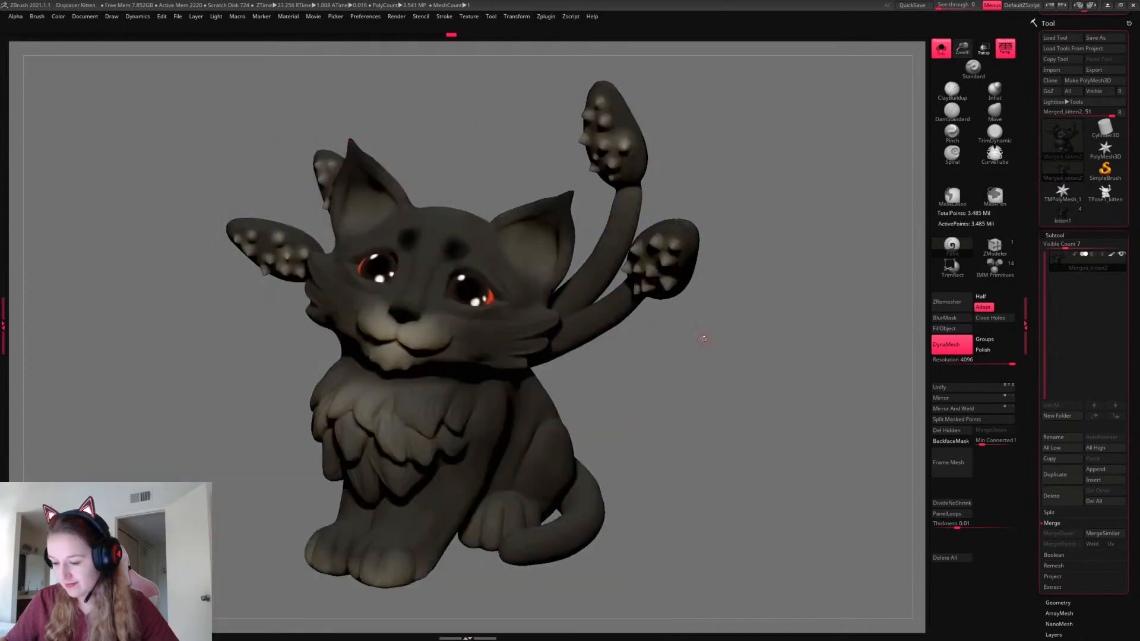
Apply the MatCap Skin05 material to the kitten
{"action": "key", "text": "space"}
{"action": "left_click", "coordinate": [637, 446]}
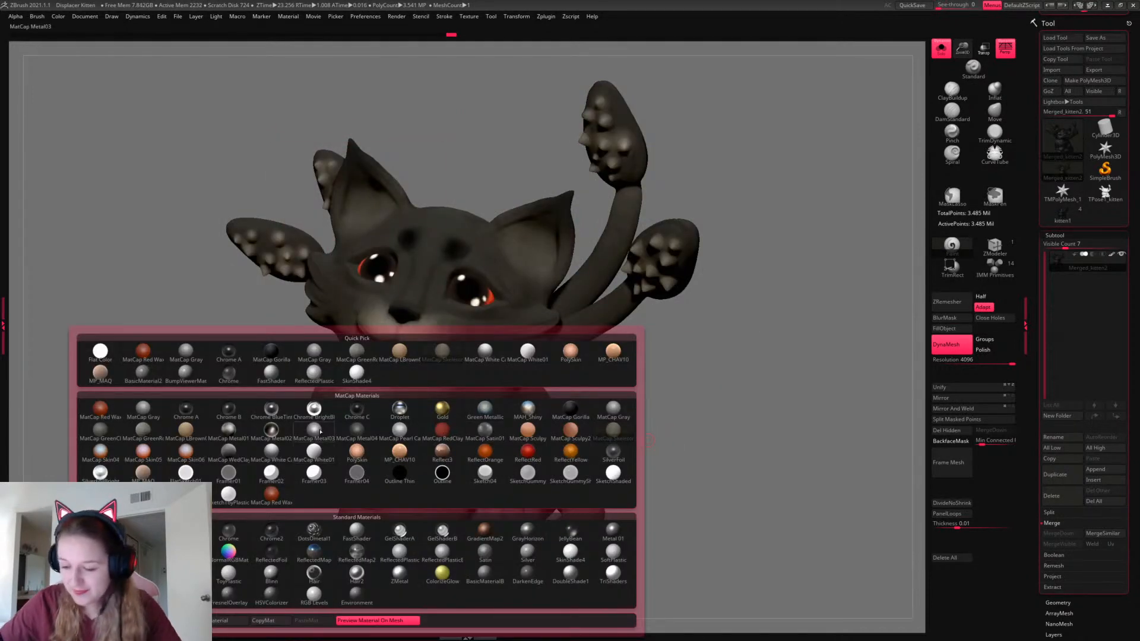
{"action": "mouse_move", "coordinate": [145, 459]}
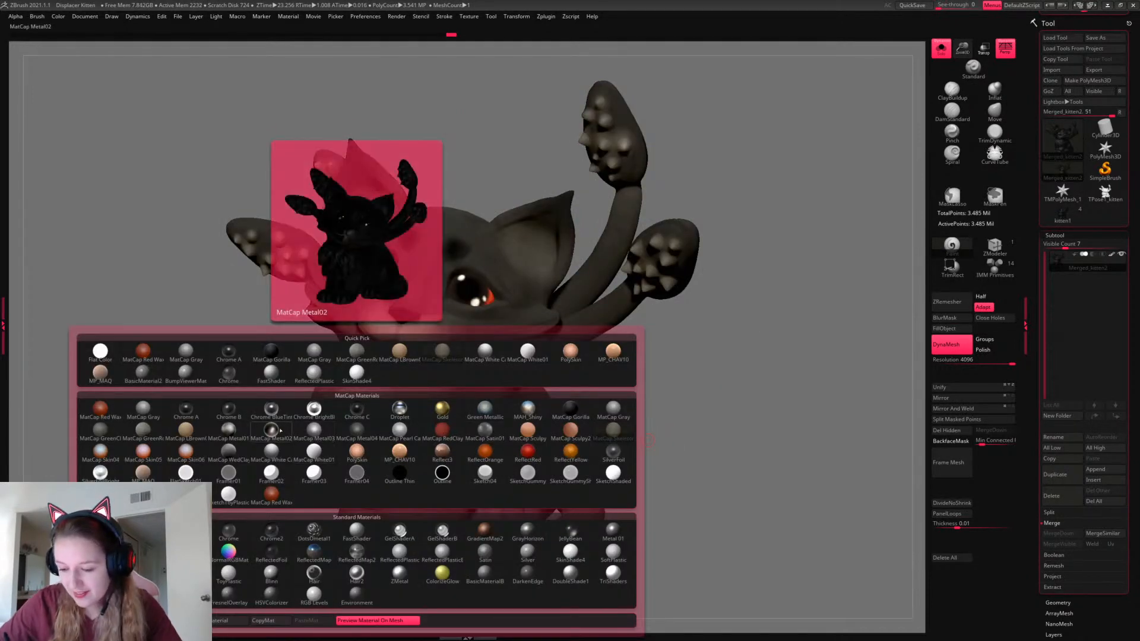
{"action": "left_click", "coordinate": [145, 459]}
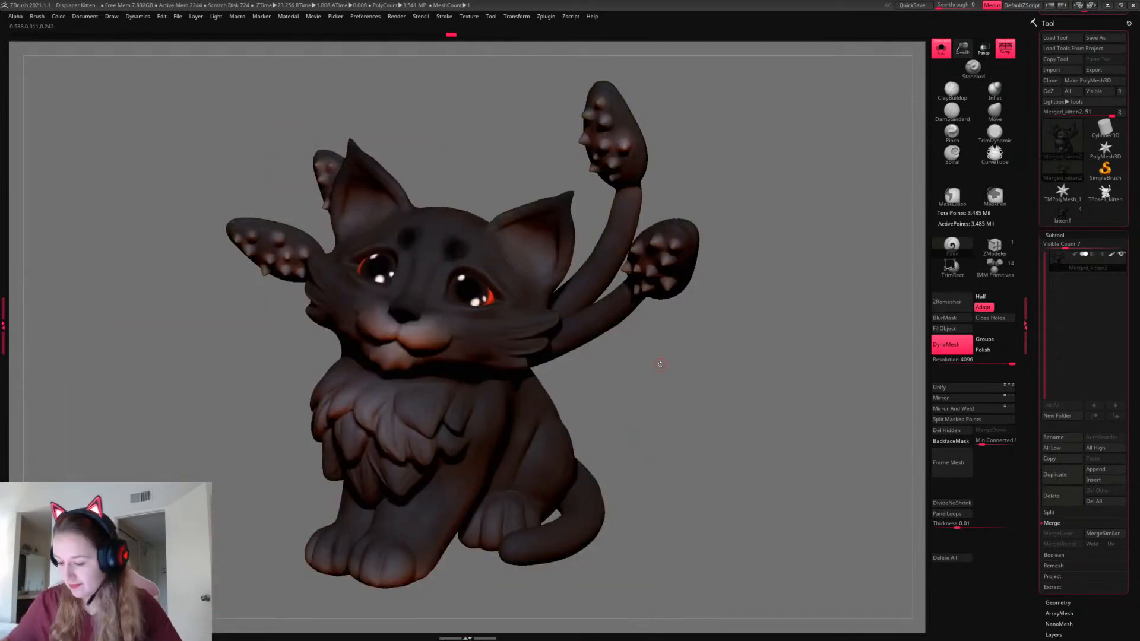
Try the MatCap WedClay material on the kitten and adjust the light's placement for a rendered preview
{"action": "key", "text": "space"}
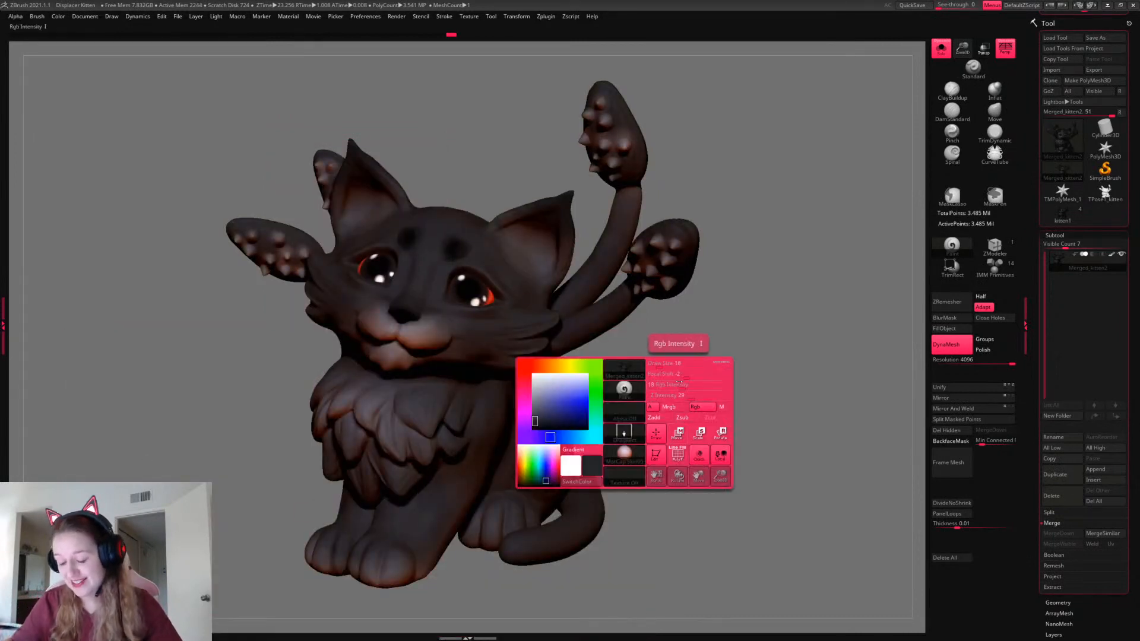
{"action": "left_click", "coordinate": [624, 455]}
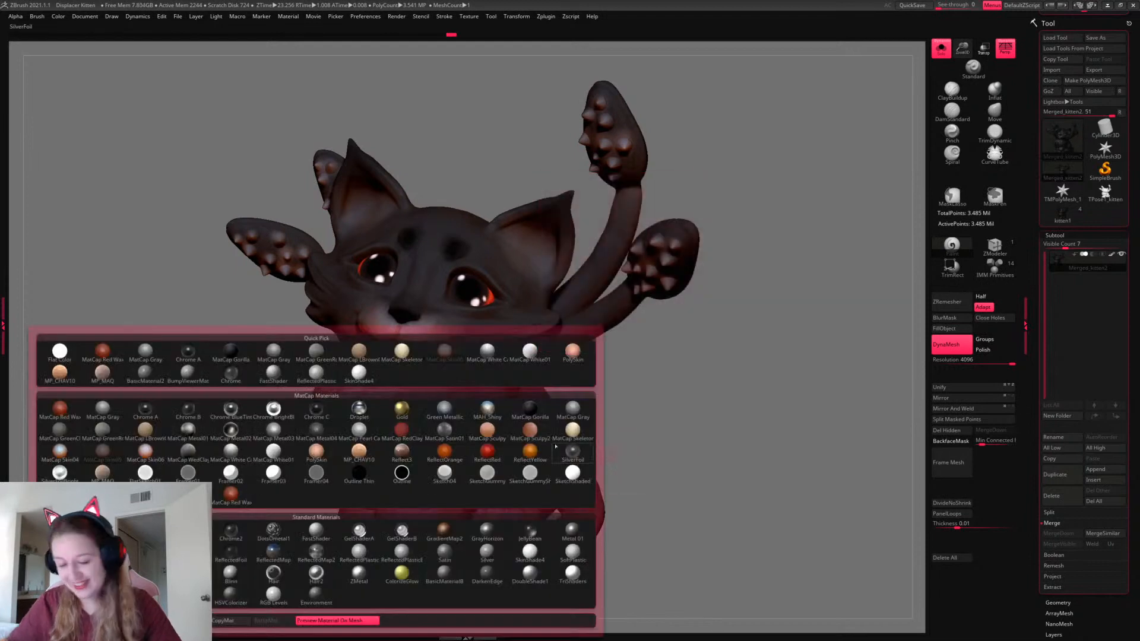
{"action": "left_click", "coordinate": [199, 460]}
{"action": "key", "text": "space"}
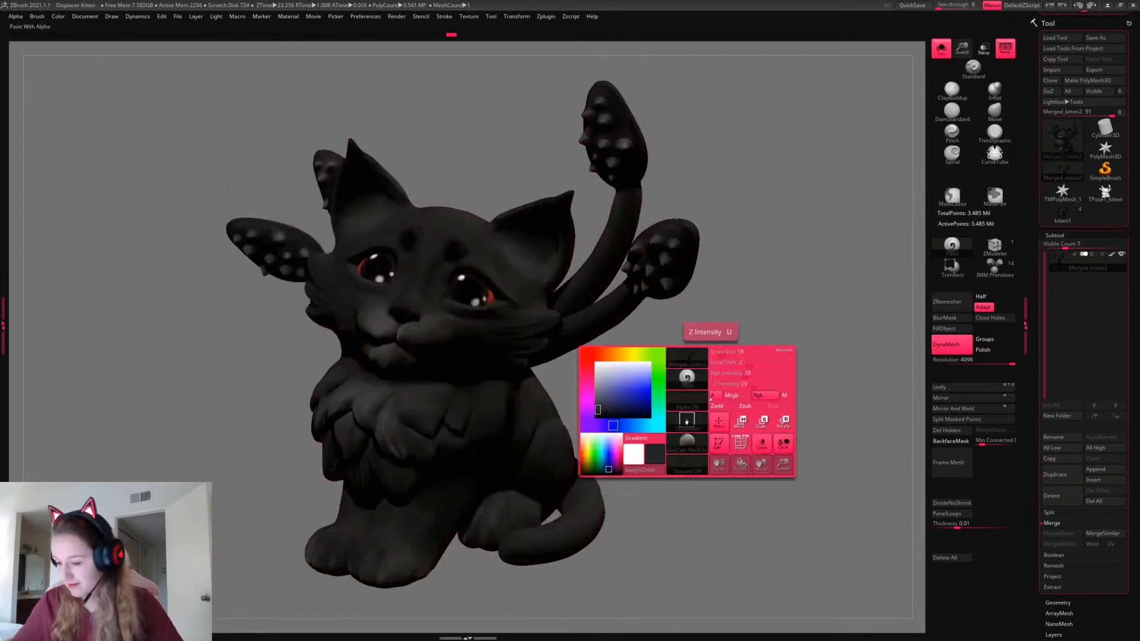
{"action": "left_click", "coordinate": [690, 440]}
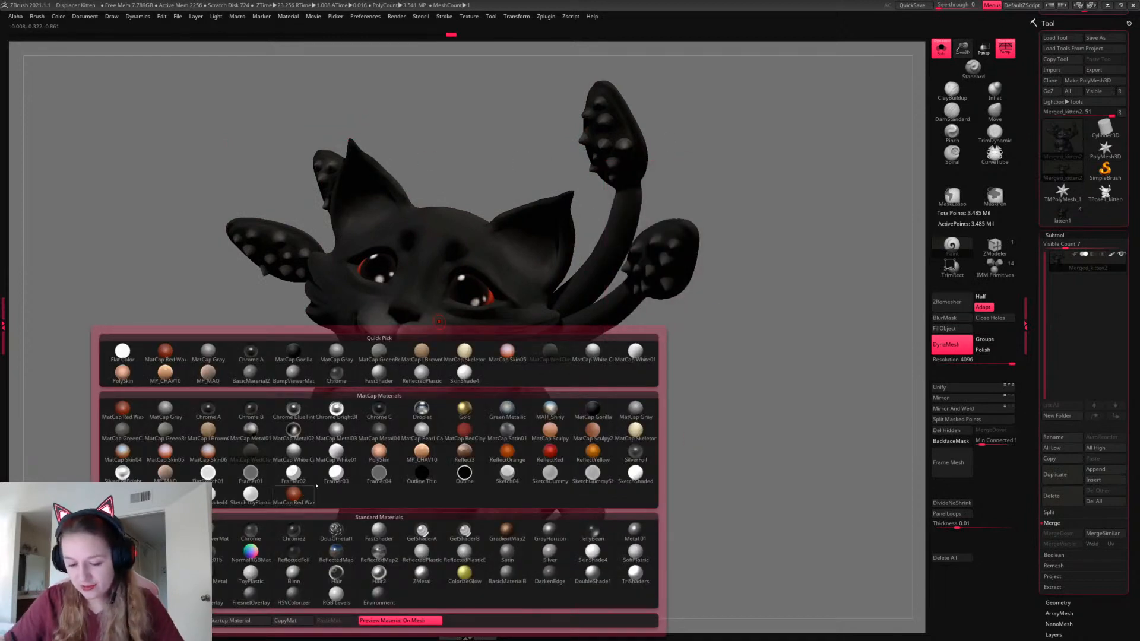
{"action": "left_click", "coordinate": [215, 16]}
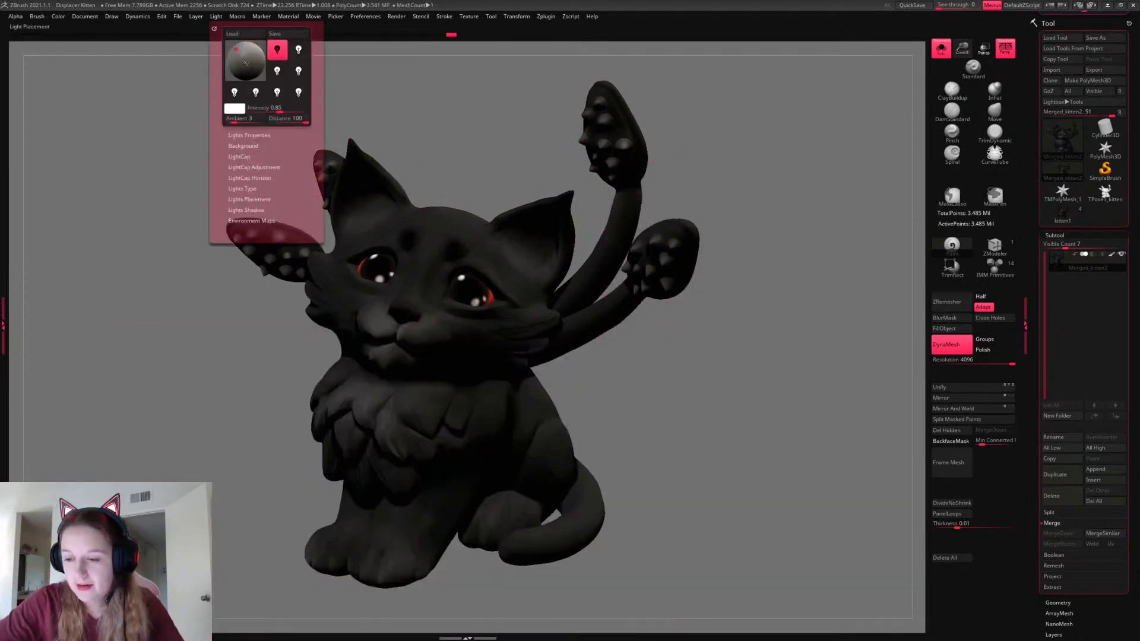
{"action": "left_click", "coordinate": [246, 60]}
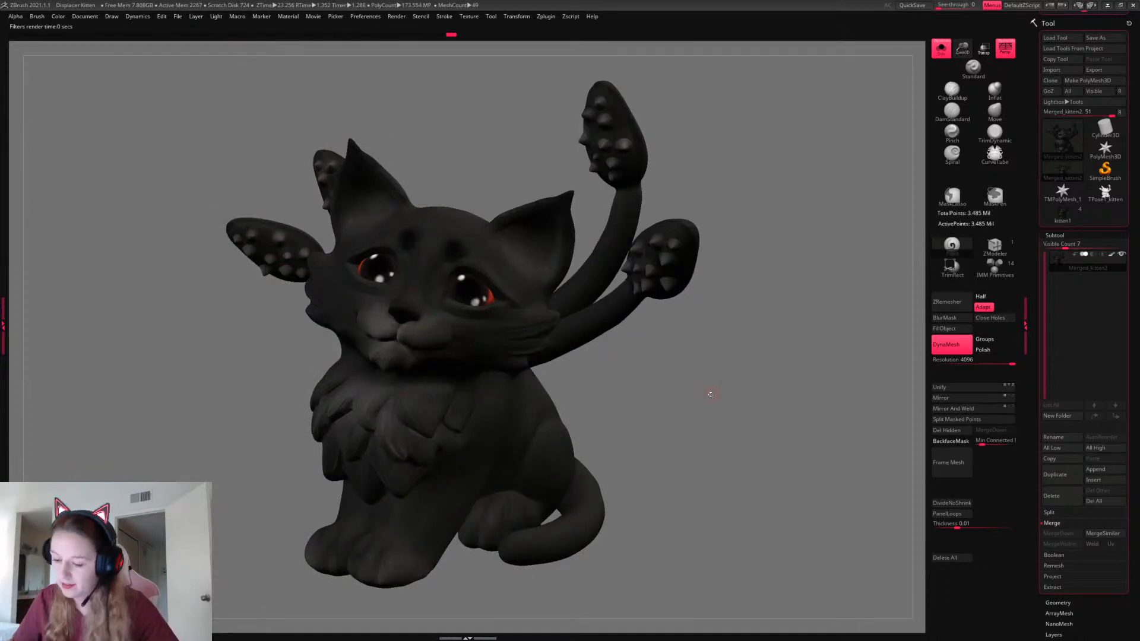
Try the MatCap GreenClay material and a brown clay-like material on the kitten
{"action": "key", "text": "space"}
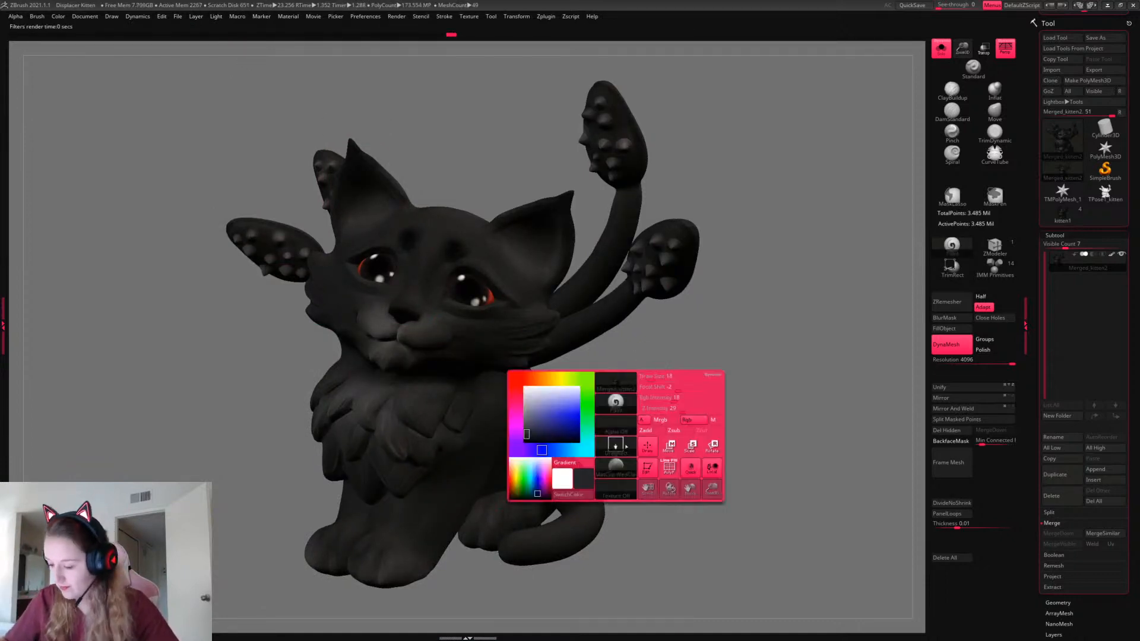
{"action": "left_click", "coordinate": [617, 467]}
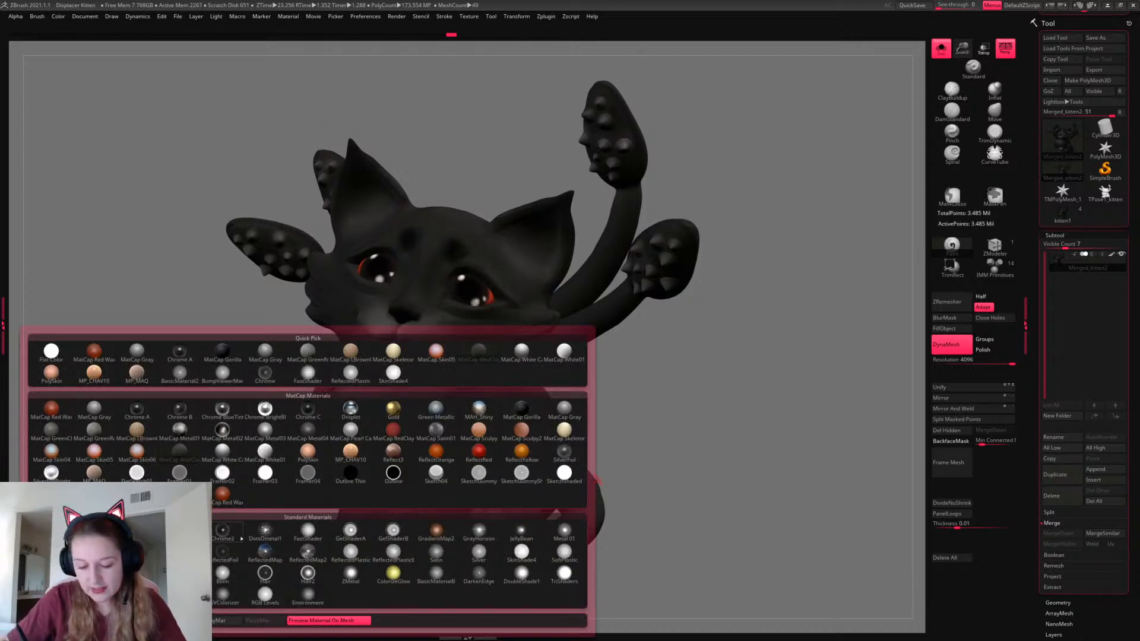
{"action": "left_click", "coordinate": [57, 434]}
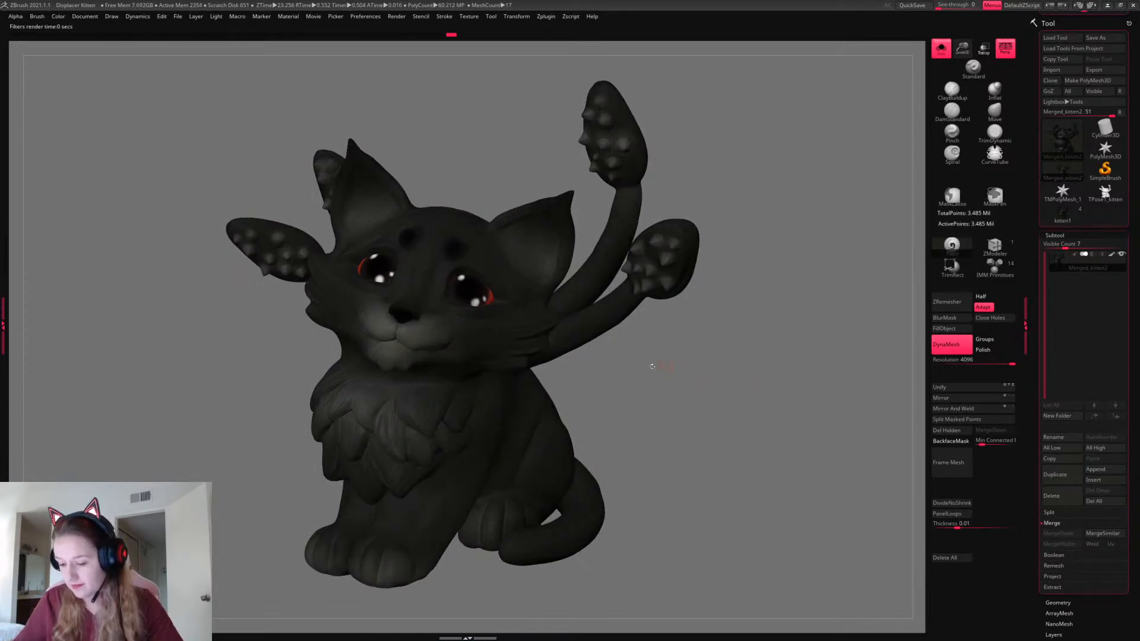
{"action": "key", "text": "space"}
{"action": "left_click", "coordinate": [602, 469]}
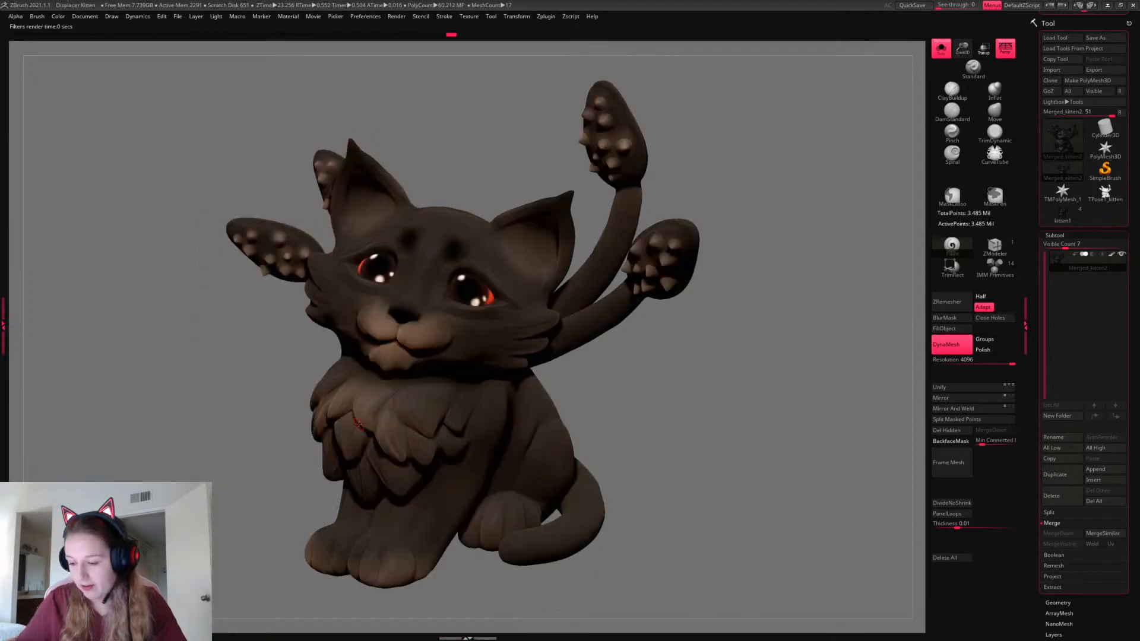
Try a plain white material and the NormalRGBMat material on the kitten
{"action": "key", "text": "space"}
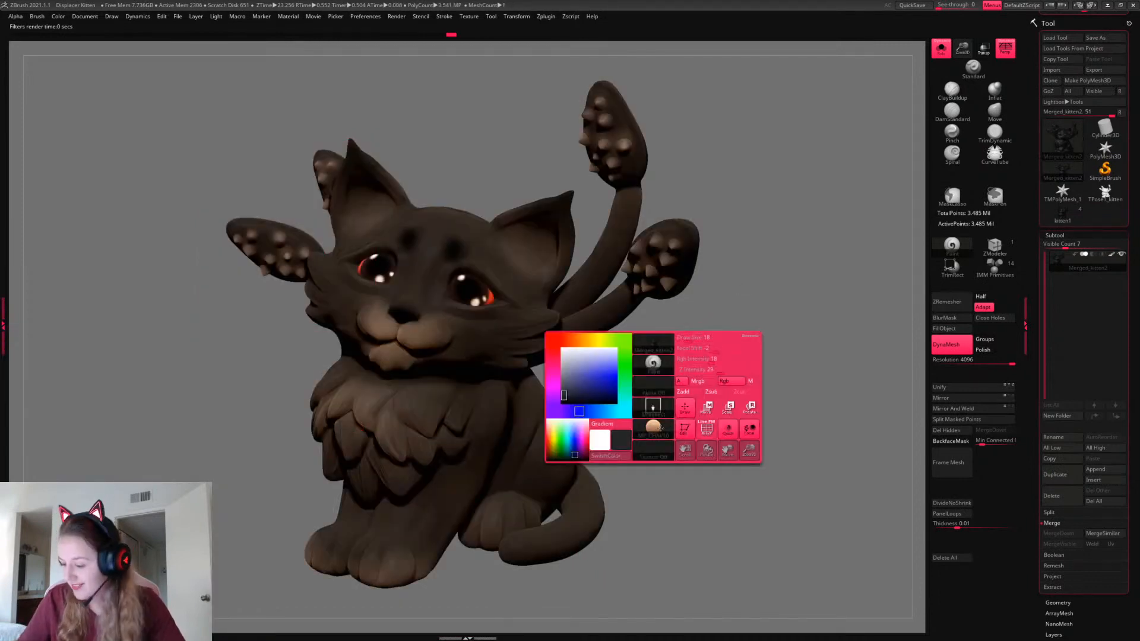
{"action": "left_click", "coordinate": [638, 438]}
{"action": "left_click", "coordinate": [302, 372]}
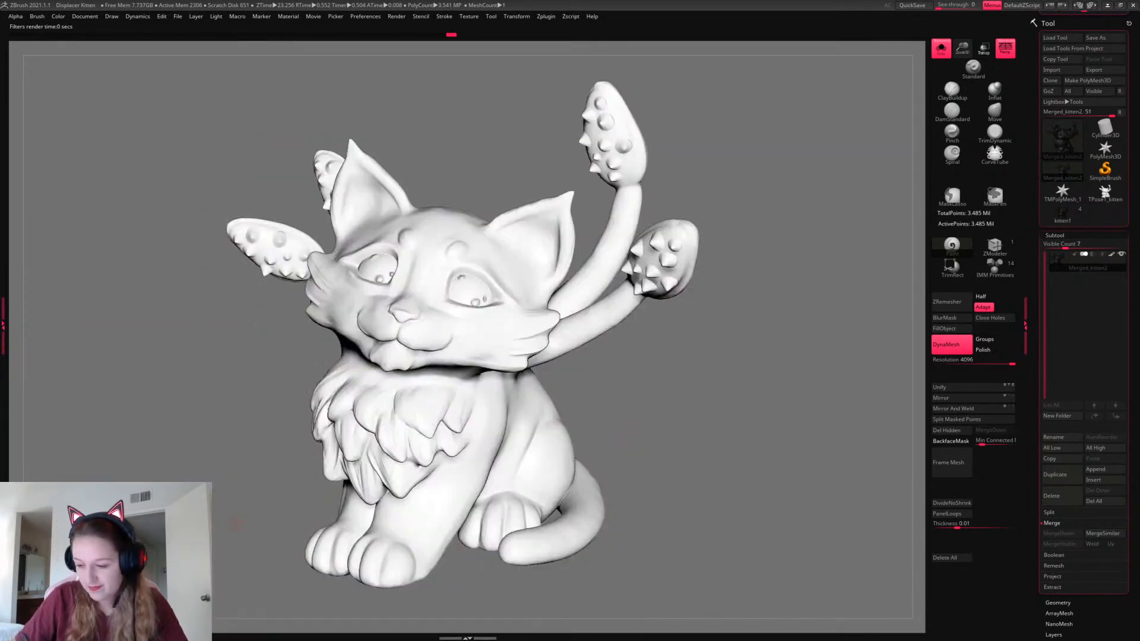
{"action": "key", "text": "space"}
{"action": "left_click", "coordinate": [638, 438]}
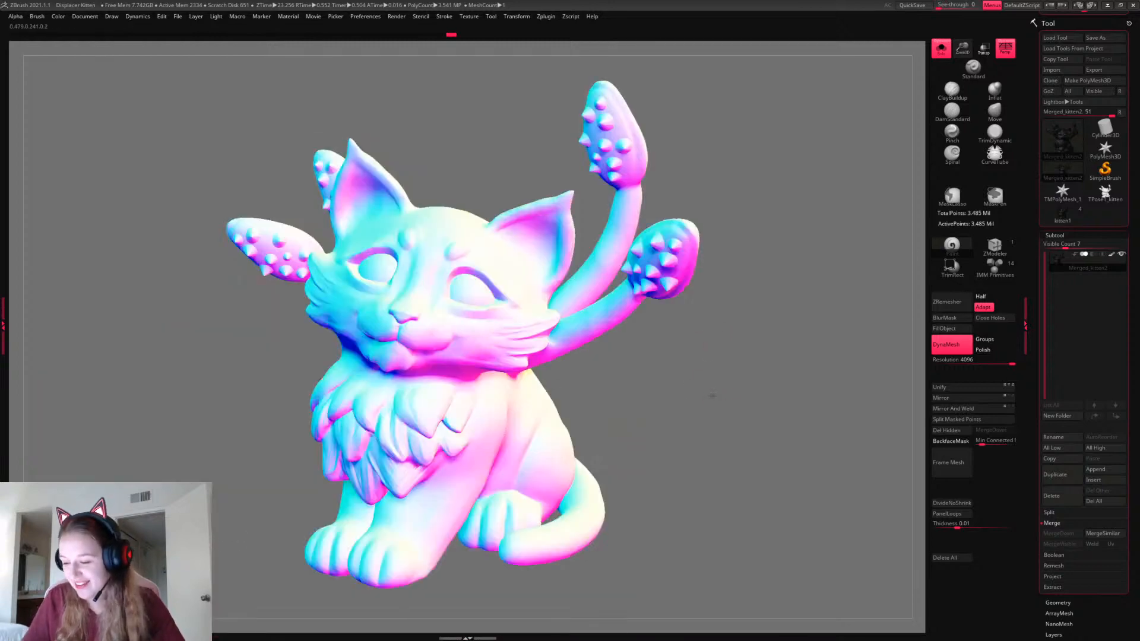
{"action": "left_click_drag", "start_coordinate": [713, 395], "coordinate": [693, 364]}
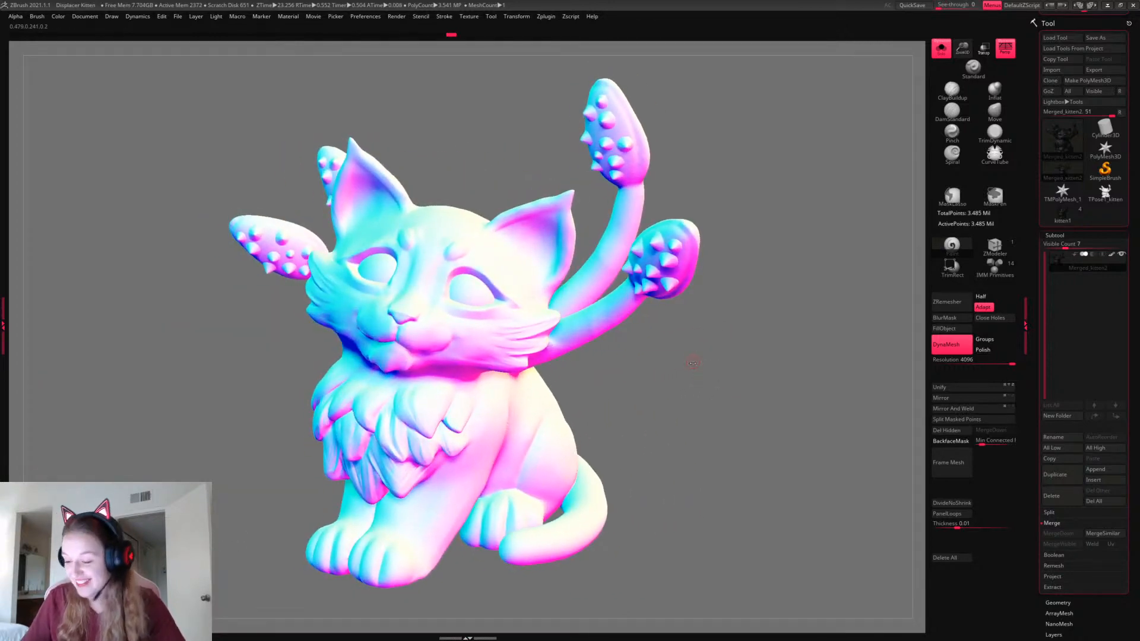
Try the Flat Color material on the kitten, then replace it with FastShader
{"action": "right_click", "coordinate": [694, 363]}
{"action": "left_click", "coordinate": [653, 439]}
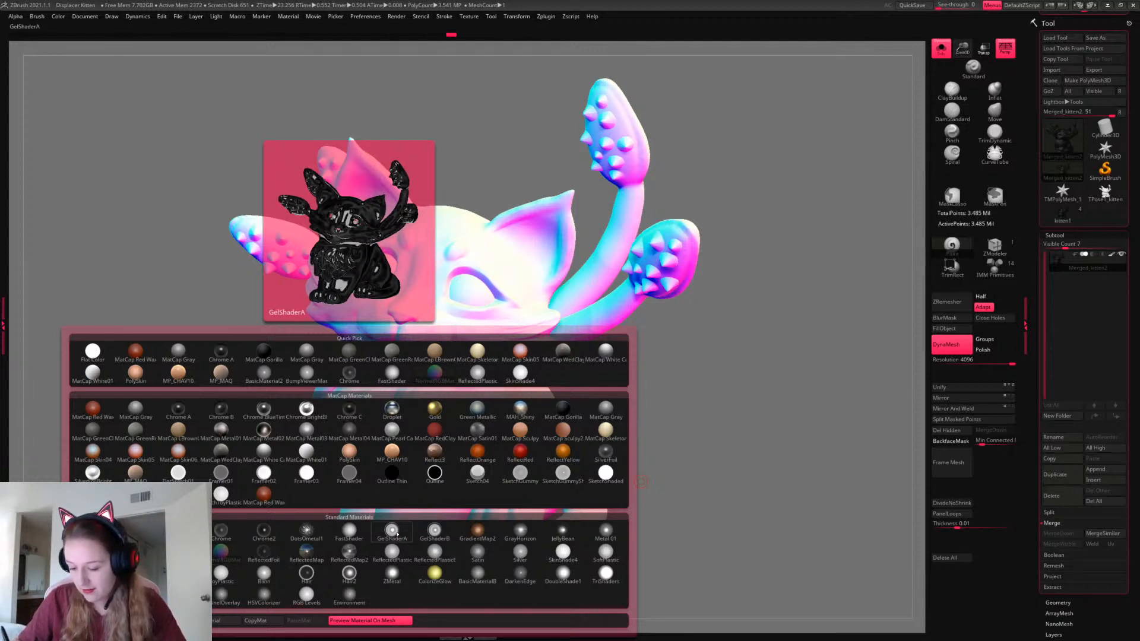
{"action": "left_click", "coordinate": [264, 373]}
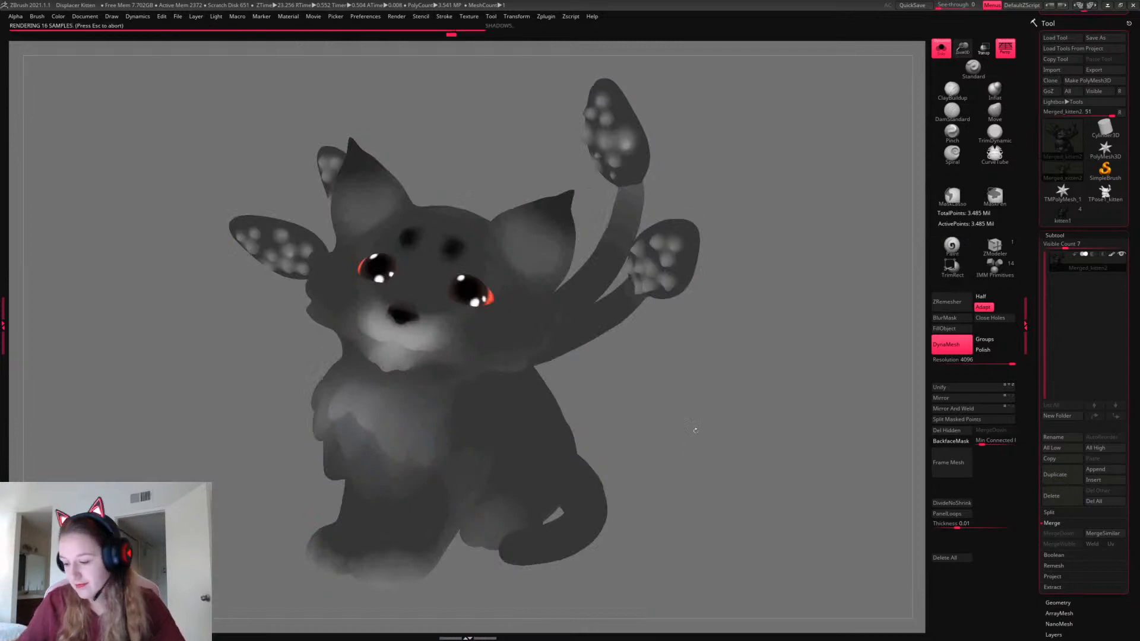
{"action": "key", "text": "space"}
{"action": "left_click", "coordinate": [615, 455]}
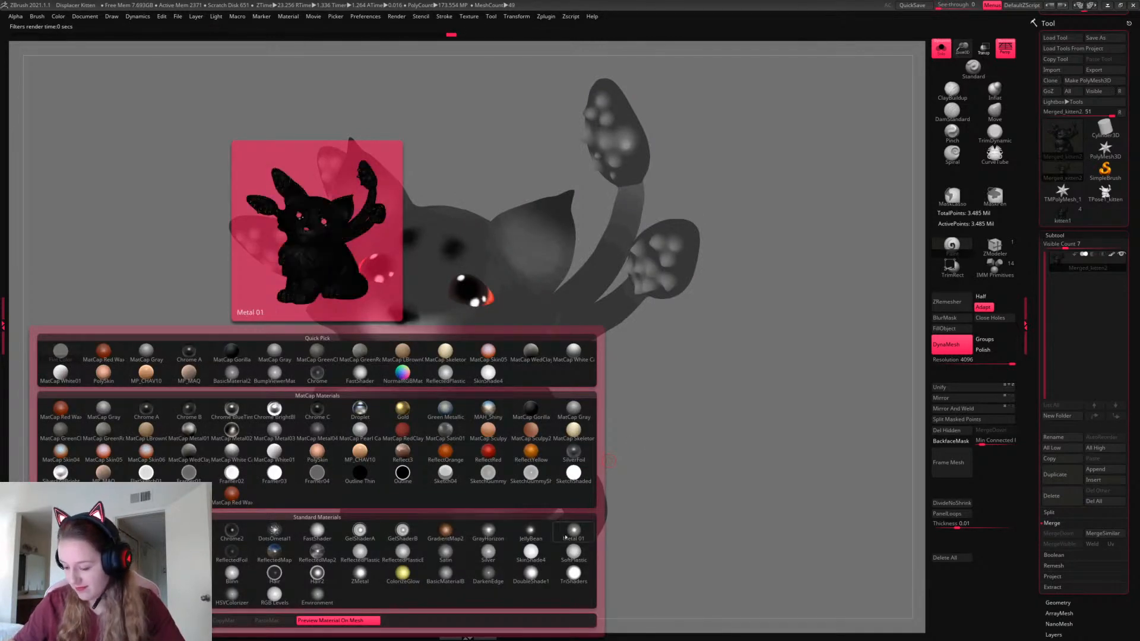
{"action": "left_click", "coordinate": [319, 532]}
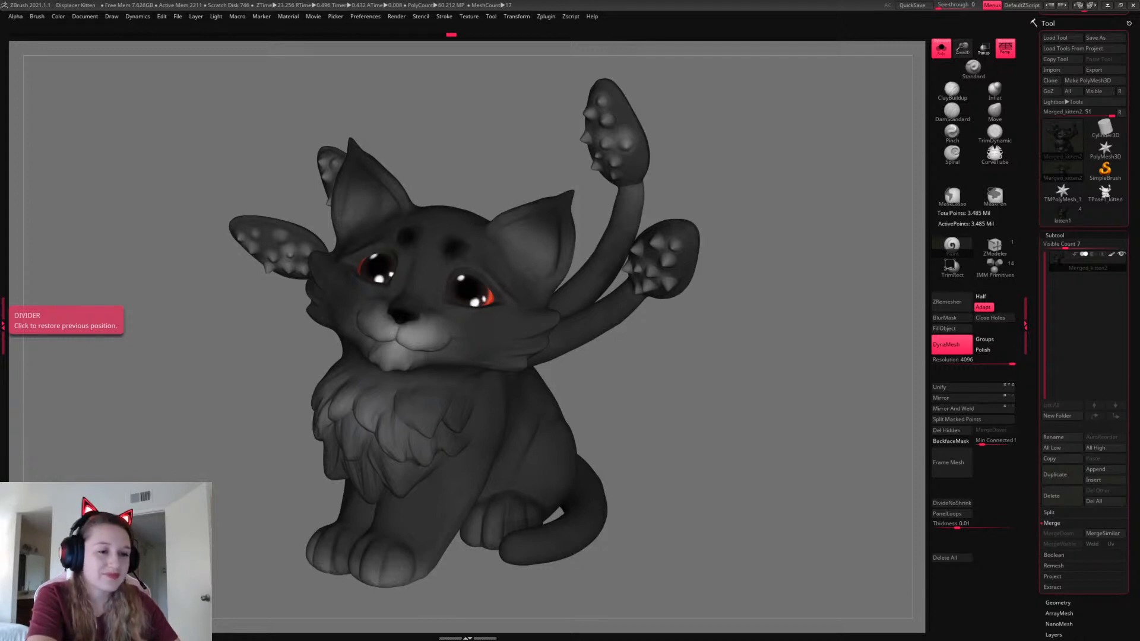
Switch to the Google dice roller in Chrome, roll a d20, and put the browser window away
{"action": "left_click_drag", "start_coordinate": [323, 286], "coordinate": [865, 282]}
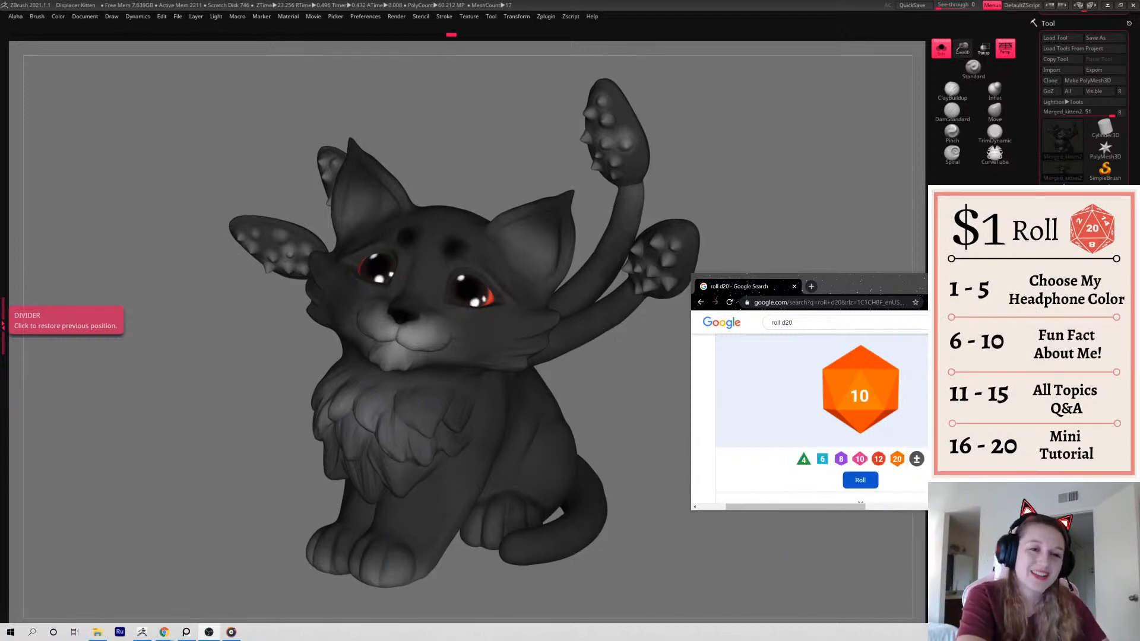
{"action": "key", "text": "alt+Tab"}
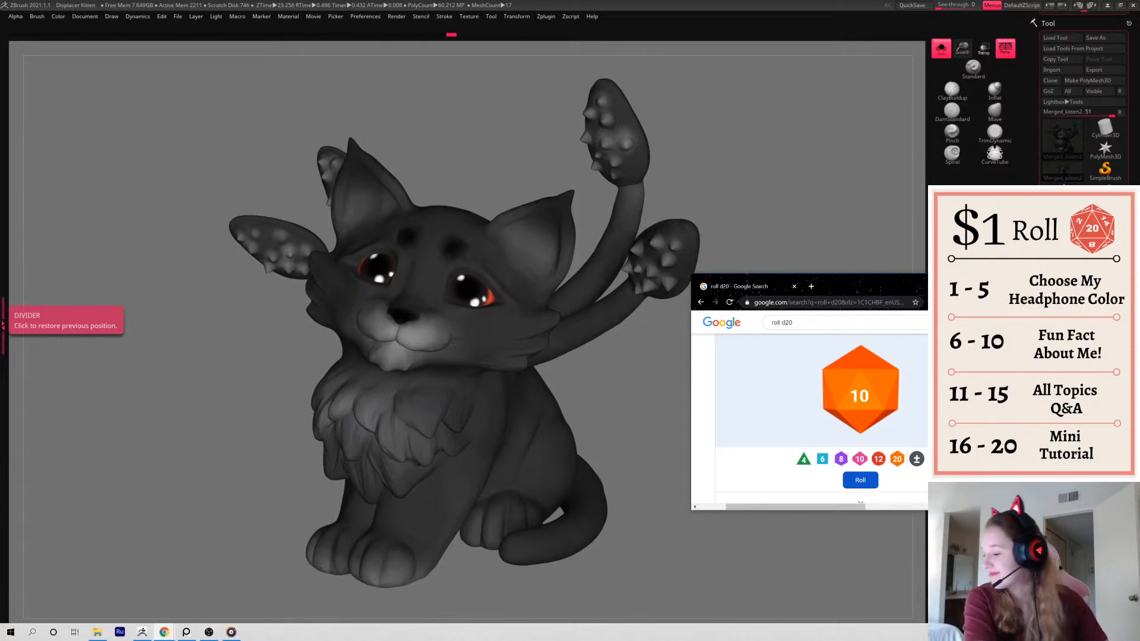
{"action": "left_click_drag", "start_coordinate": [860, 284], "coordinate": [706, 55]}
{"action": "left_click", "coordinate": [704, 253]}
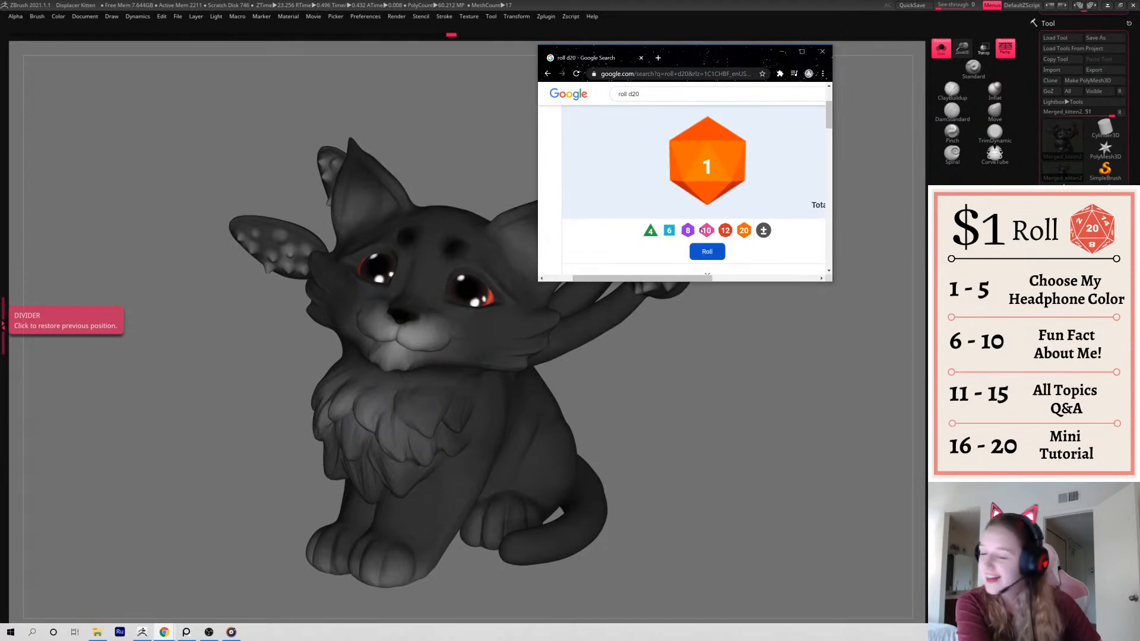
{"action": "left_click", "coordinate": [783, 52]}
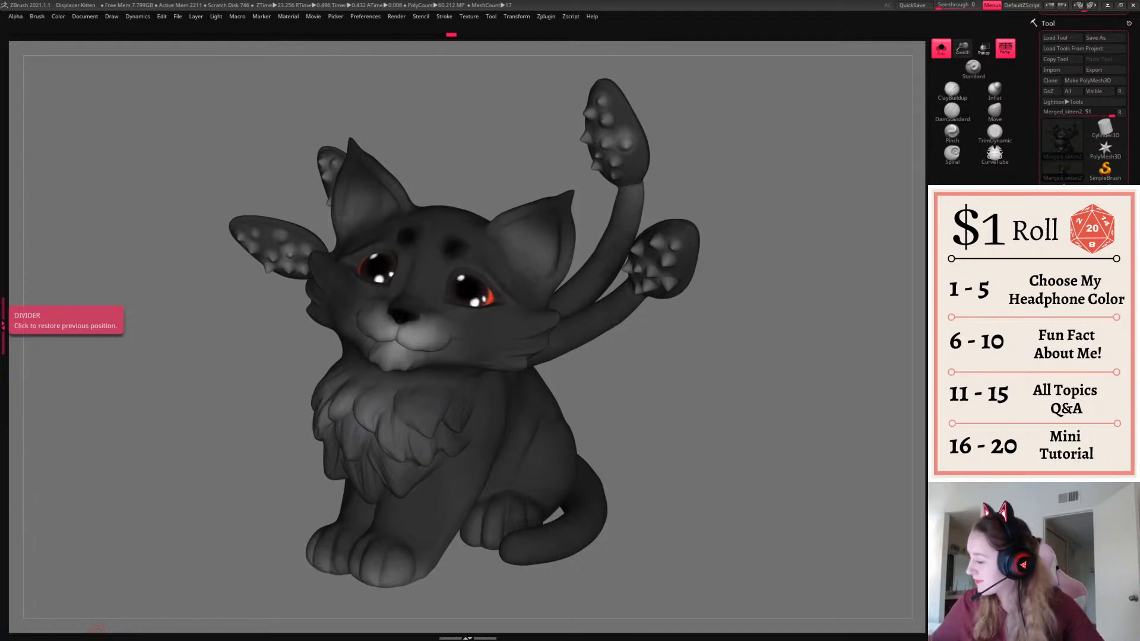
Toggle the polypaint of the merged kitten subtool off and back on
{"action": "left_click", "coordinate": [1069, 558]}
{"action": "left_click", "coordinate": [1069, 534]}
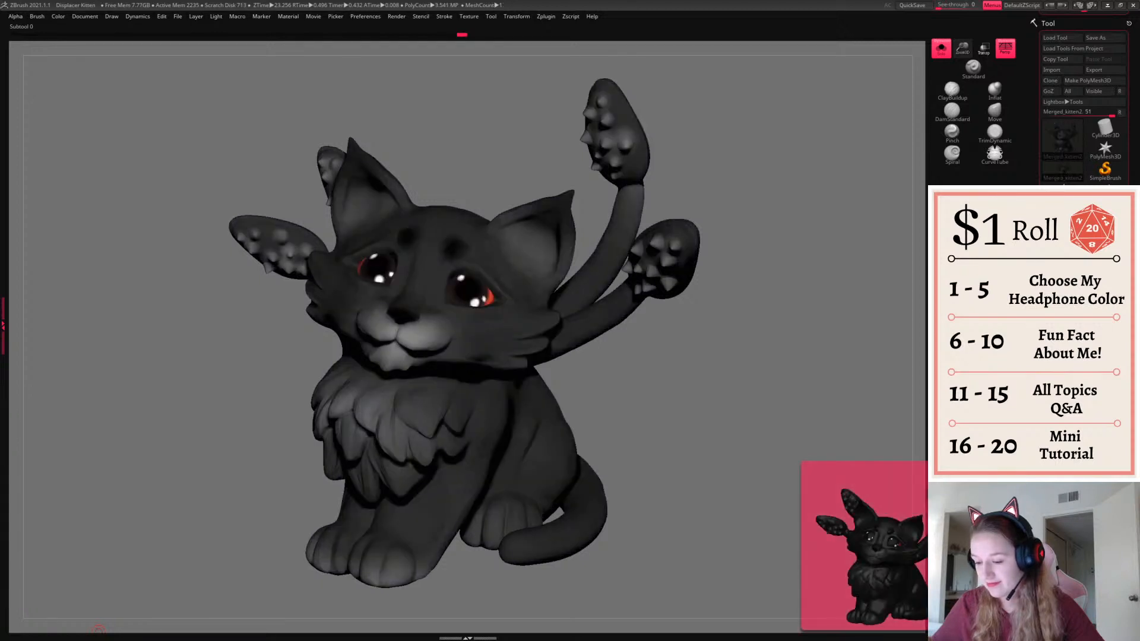
{"action": "left_click", "coordinate": [1069, 558]}
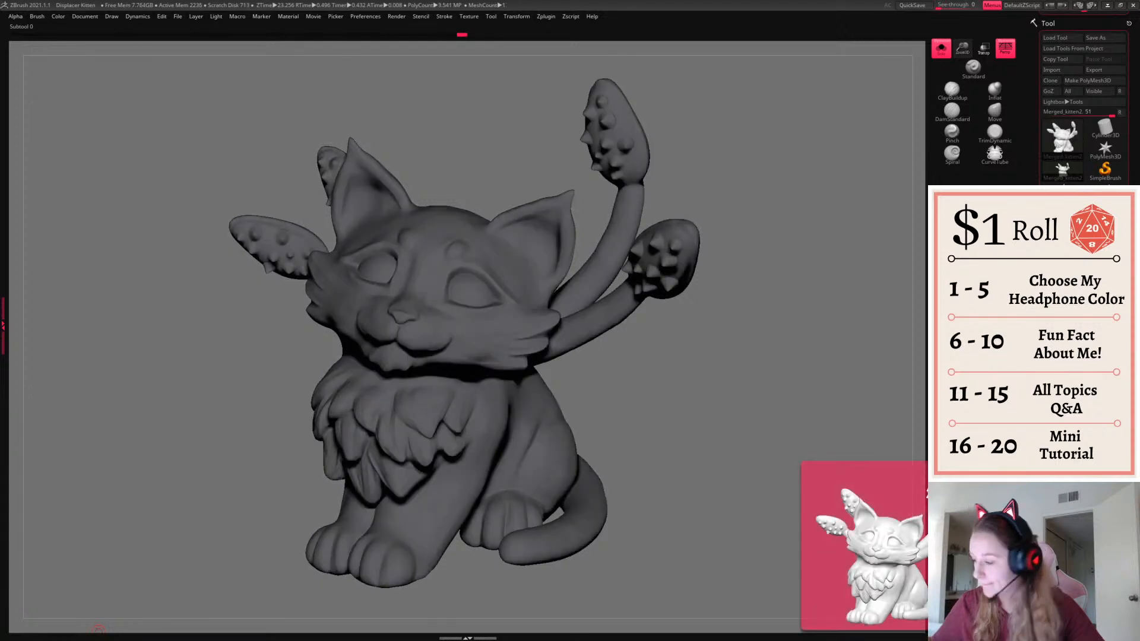
{"action": "left_click", "coordinate": [1109, 555]}
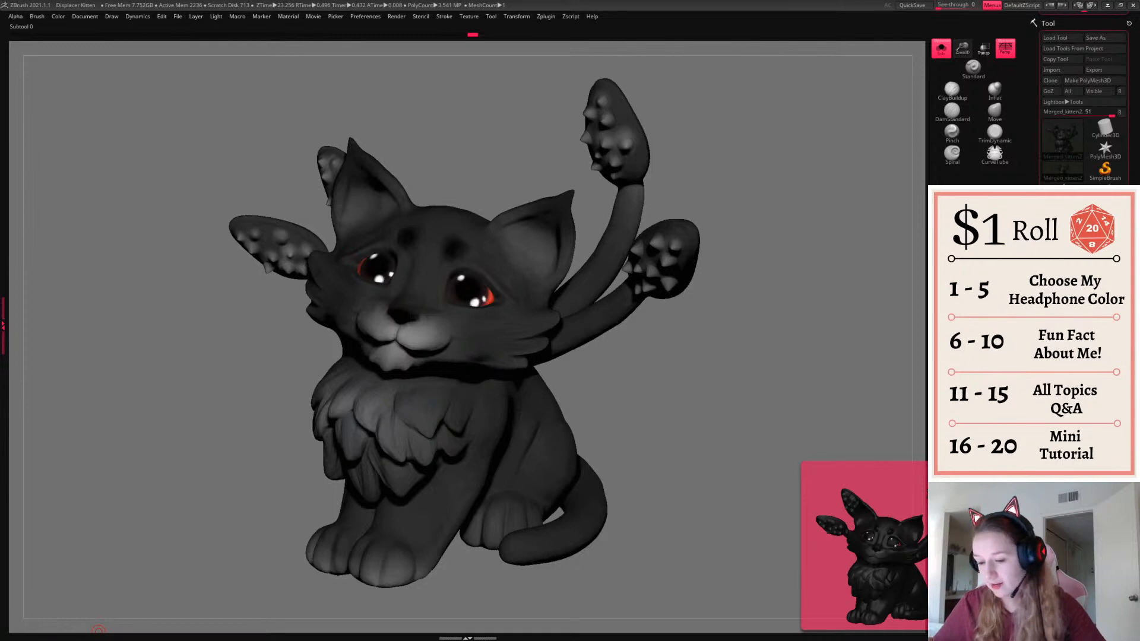
{"action": "left_click", "coordinate": [1109, 555]}
{"action": "left_click", "coordinate": [1109, 556]}
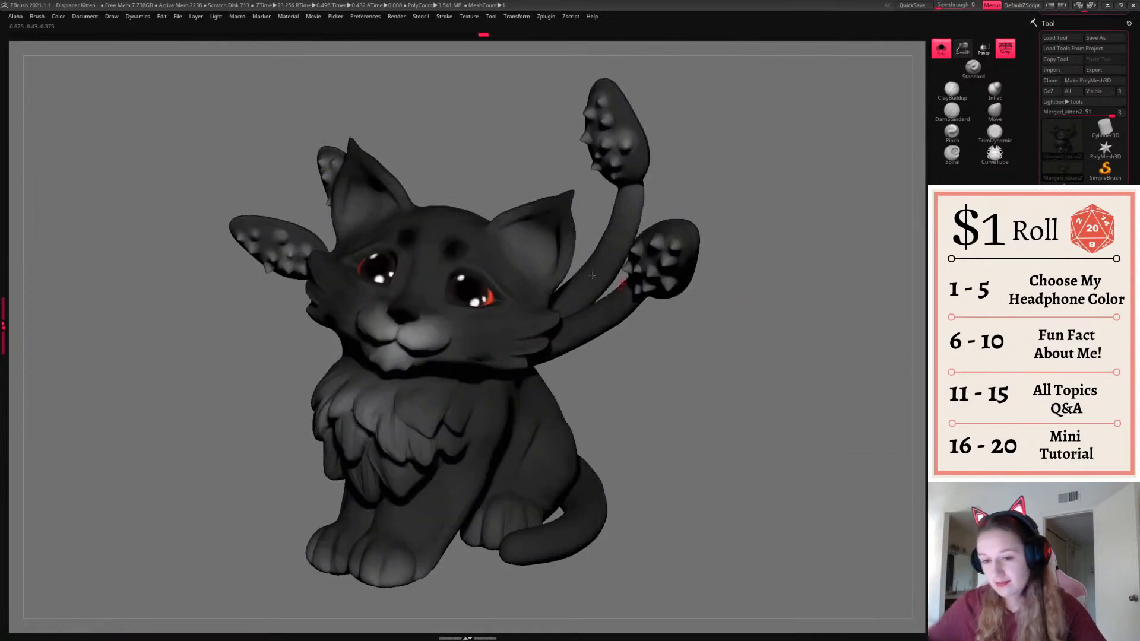
Set the document background to black and render a preview of the kitten against it
{"action": "left_click", "coordinate": [85, 16]}
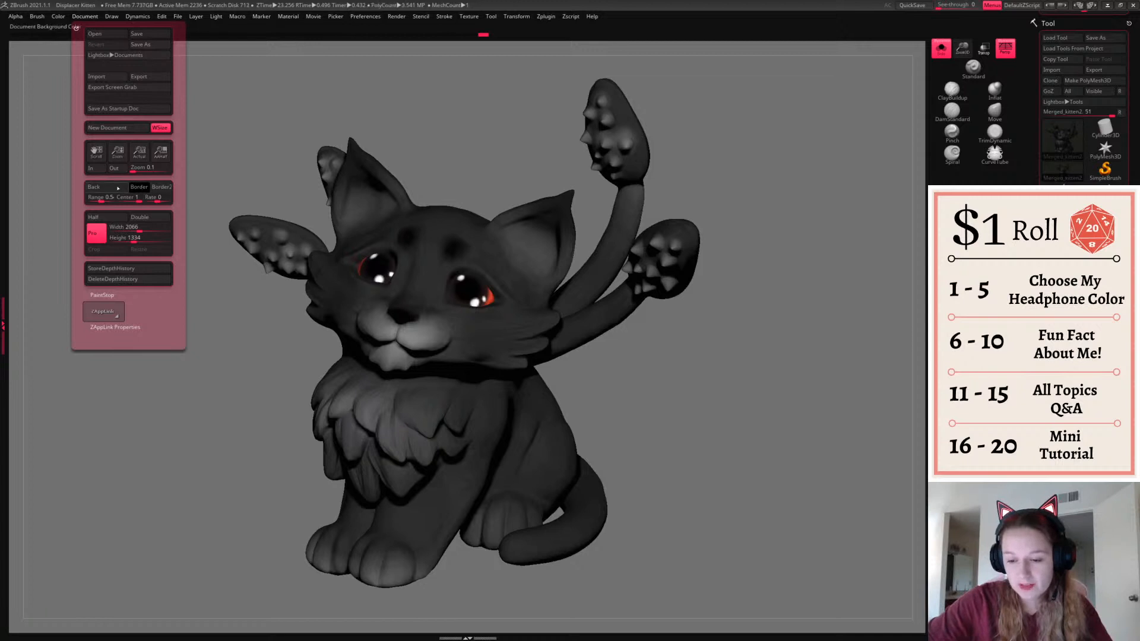
{"action": "left_click_drag", "start_coordinate": [117, 188], "coordinate": [141, 190]}
{"action": "key", "text": "shift+r"}
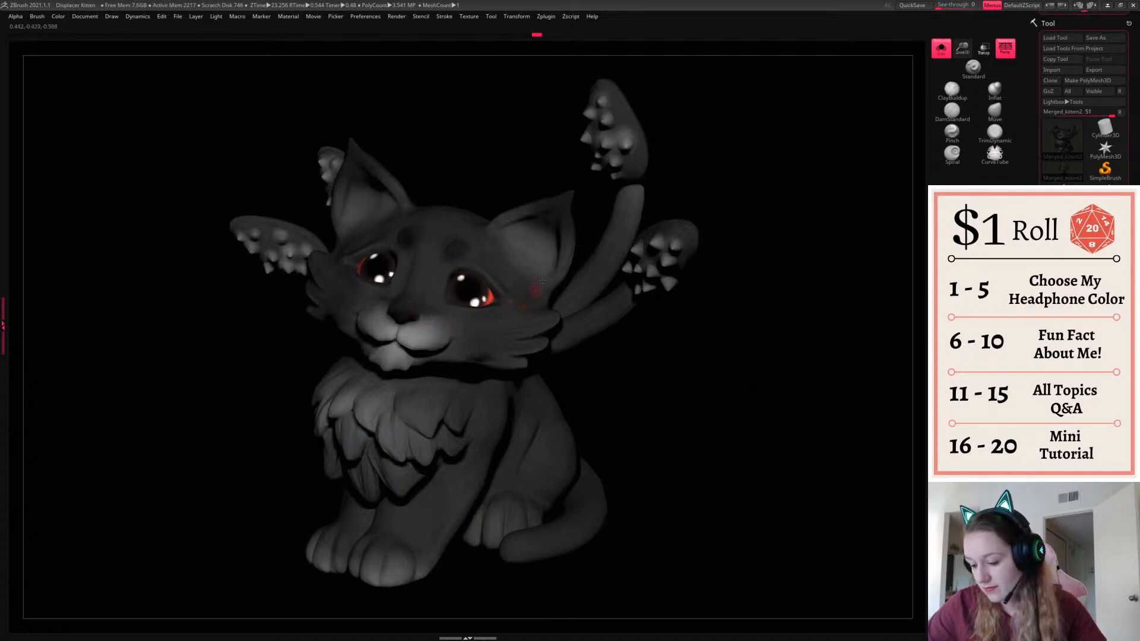
{"action": "key", "text": "space"}
{"action": "key", "text": "shift+r"}
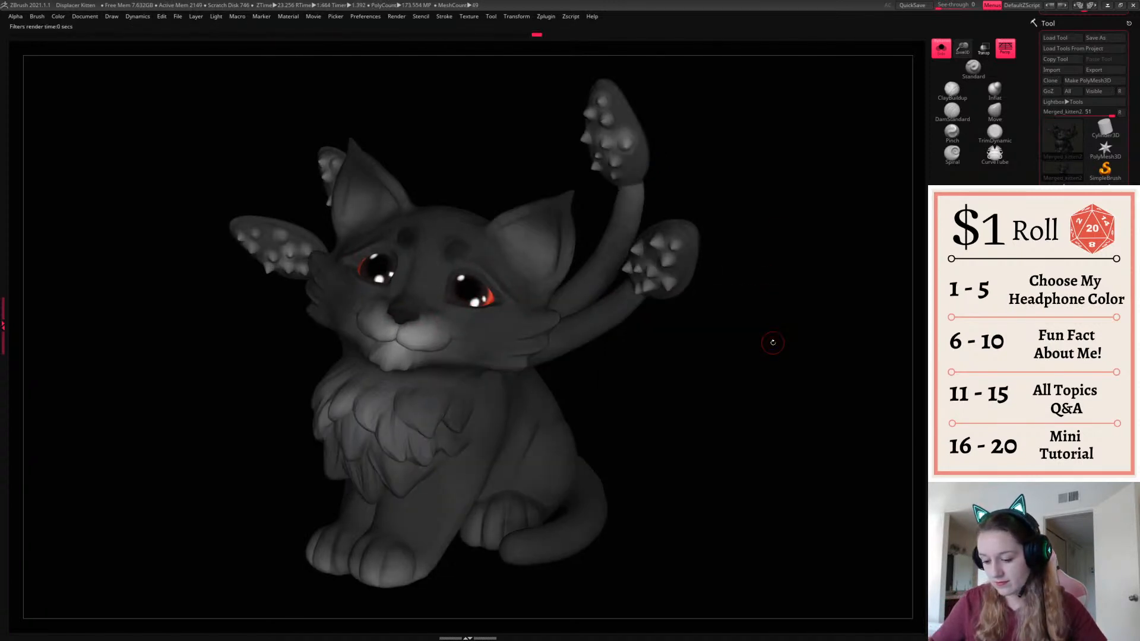
Shift the main light's direction slightly across the placement sphere and render the kitten again
{"action": "left_click", "coordinate": [216, 16]}
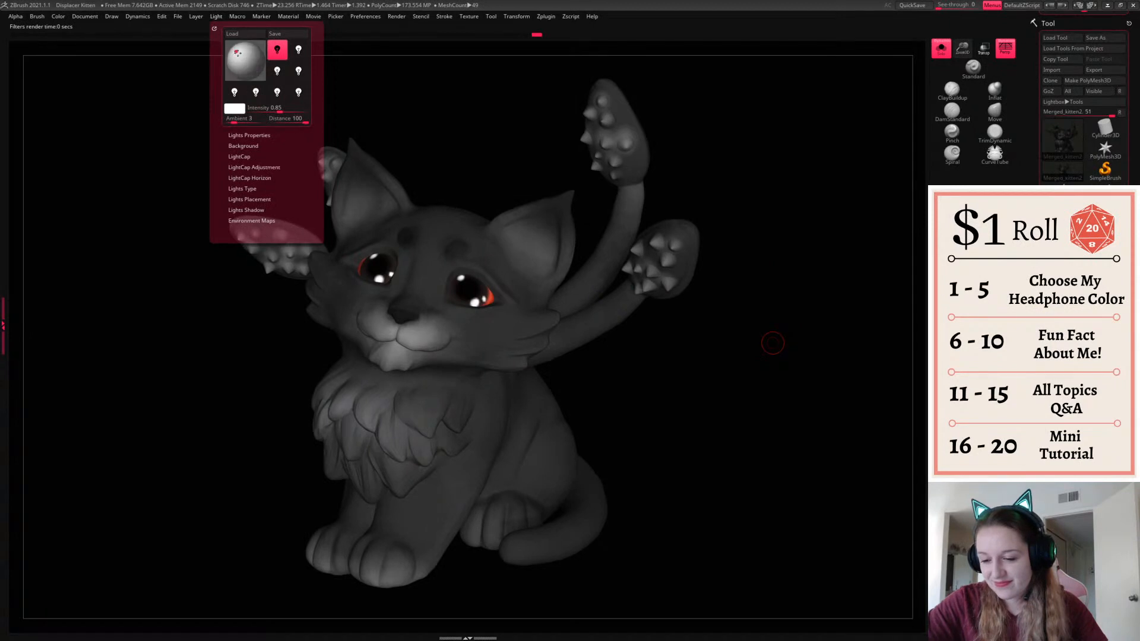
{"action": "left_click_drag", "start_coordinate": [238, 53], "coordinate": [246, 52]}
{"action": "key", "text": "shift+r"}
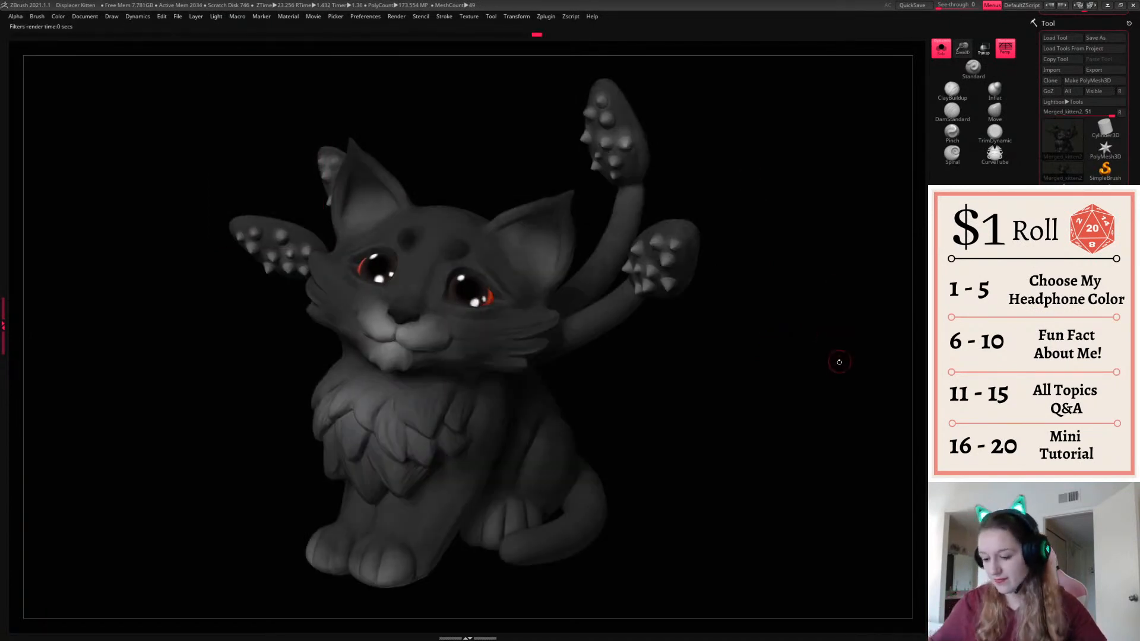
Touch up the painted highlights on the chest tufts, the muzzle and the insides of both ears
{"action": "left_click", "coordinate": [431, 239]}
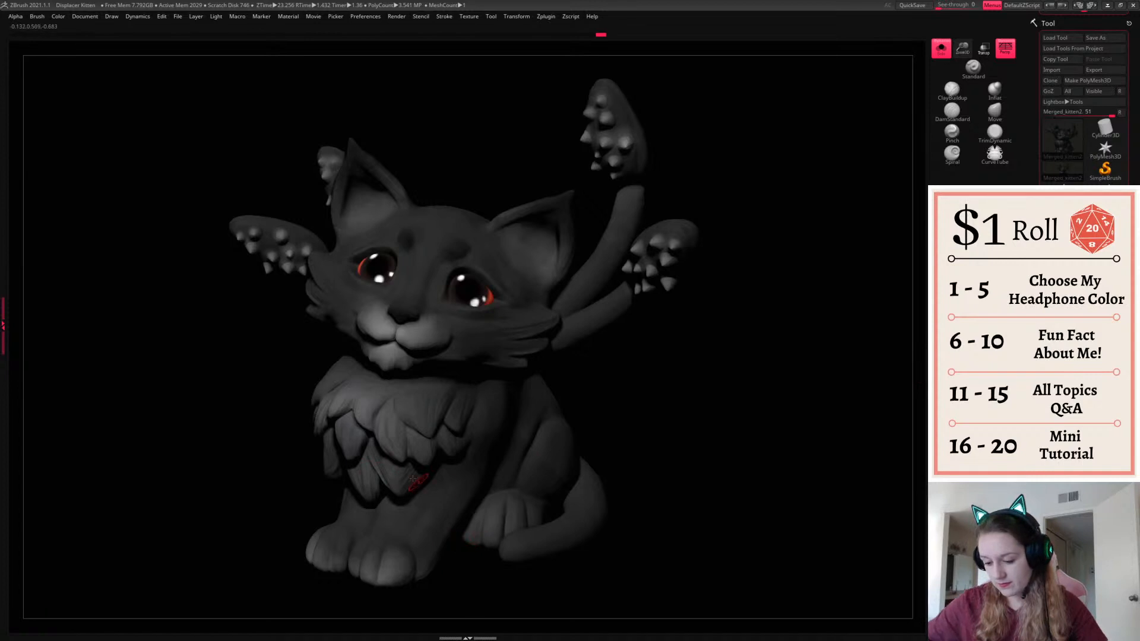
{"action": "left_click_drag", "start_coordinate": [419, 470], "coordinate": [403, 486]}
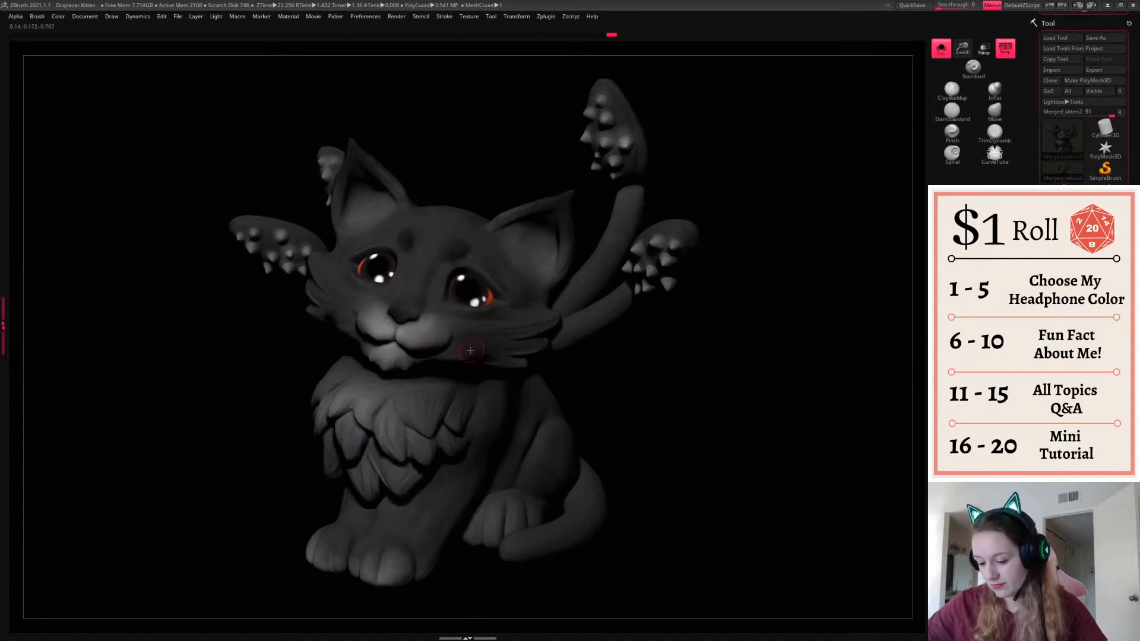
{"action": "left_click_drag", "start_coordinate": [409, 346], "coordinate": [443, 343]}
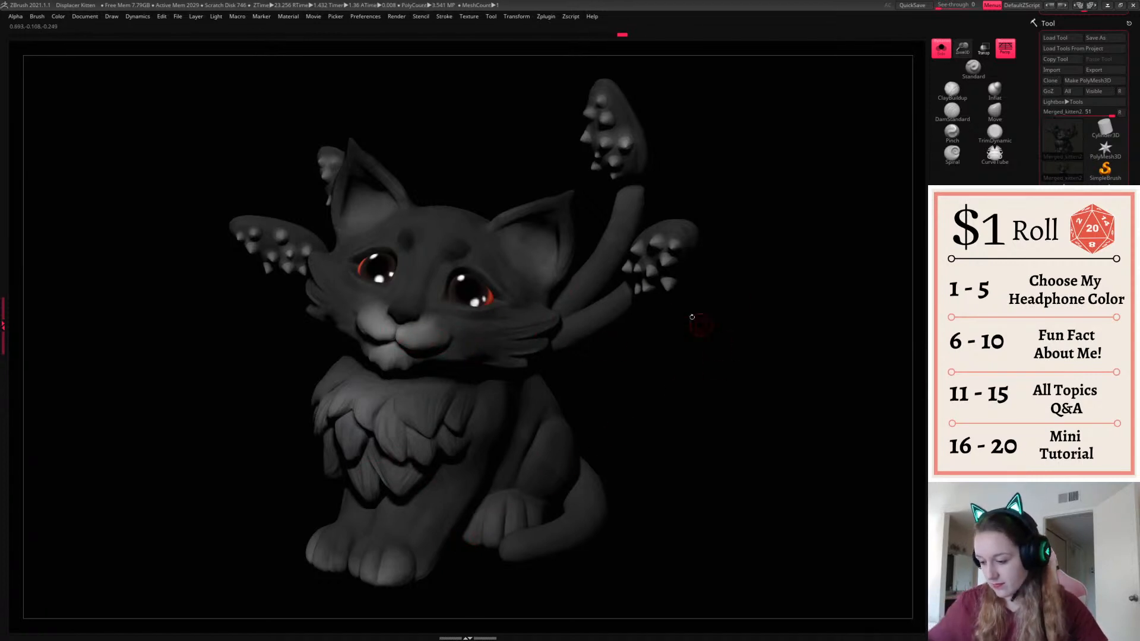
{"action": "left_click_drag", "start_coordinate": [514, 224], "coordinate": [541, 261]}
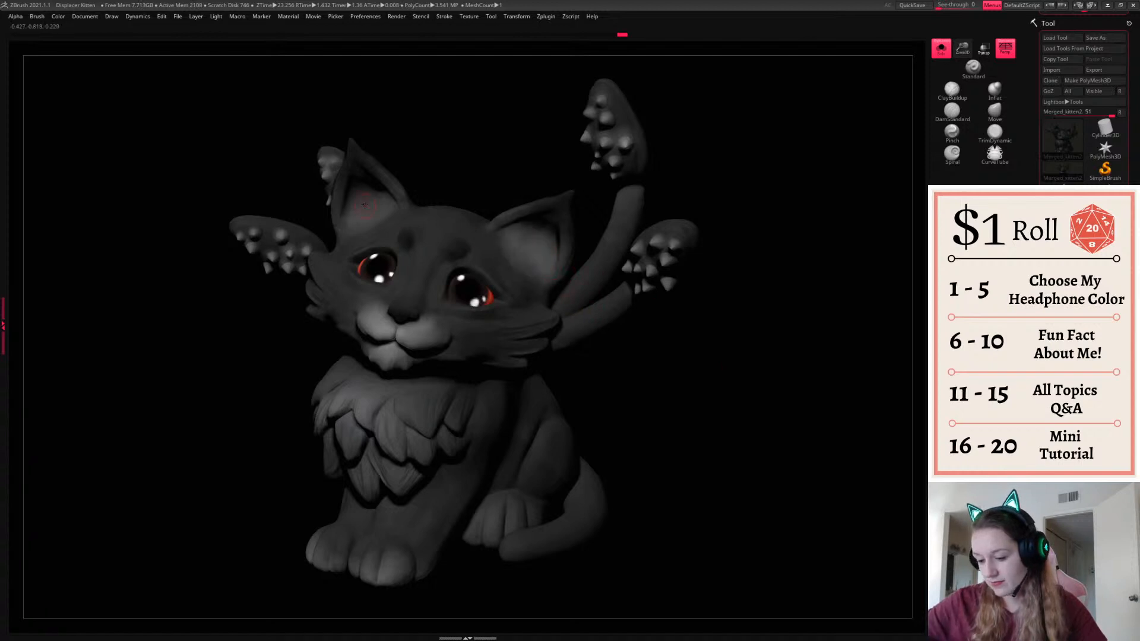
{"action": "left_click_drag", "start_coordinate": [364, 205], "coordinate": [370, 218]}
Refine the paint on the tail and paws, darkening the front paws, and render the kitten
{"action": "left_click_drag", "start_coordinate": [515, 547], "coordinate": [618, 555]}
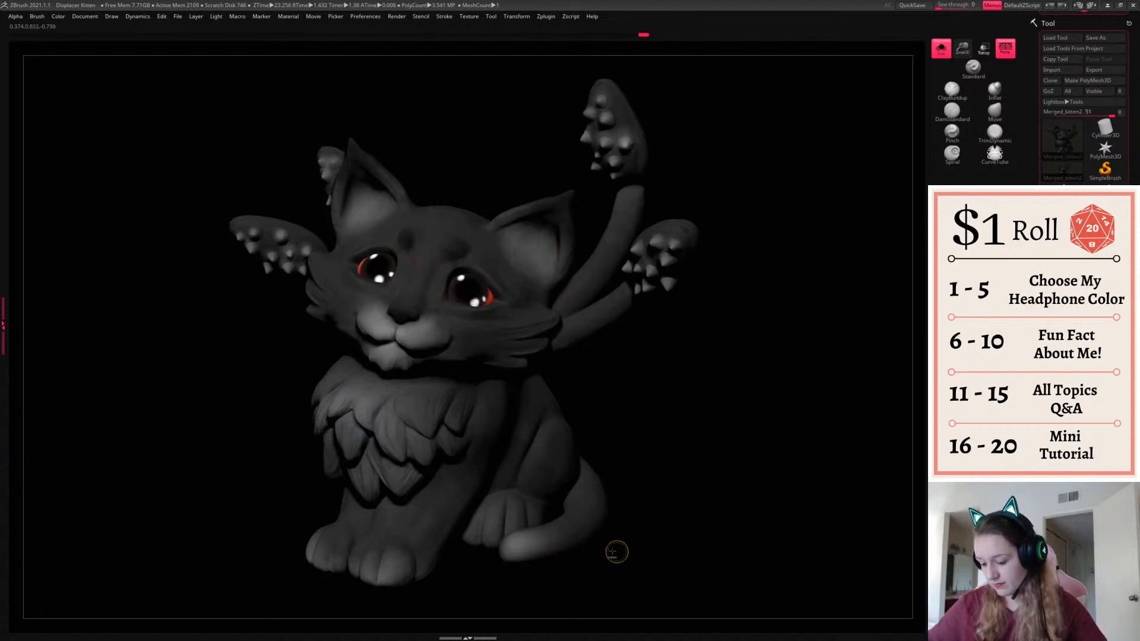
{"action": "key", "text": "ctrl+z"}
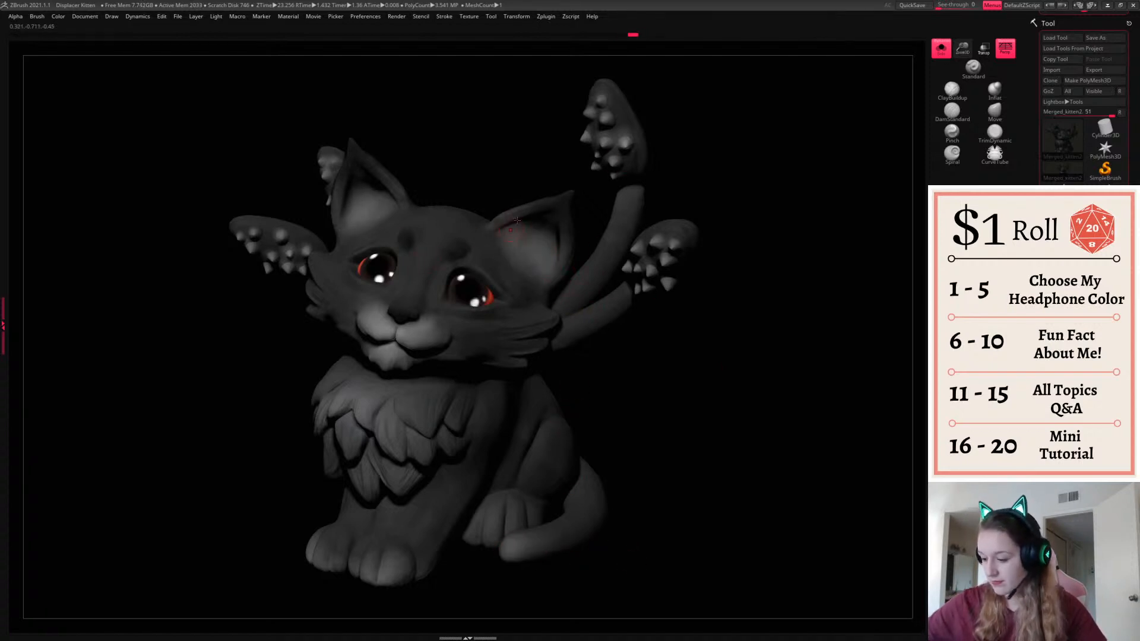
{"action": "left_click_drag", "start_coordinate": [507, 522], "coordinate": [484, 529]}
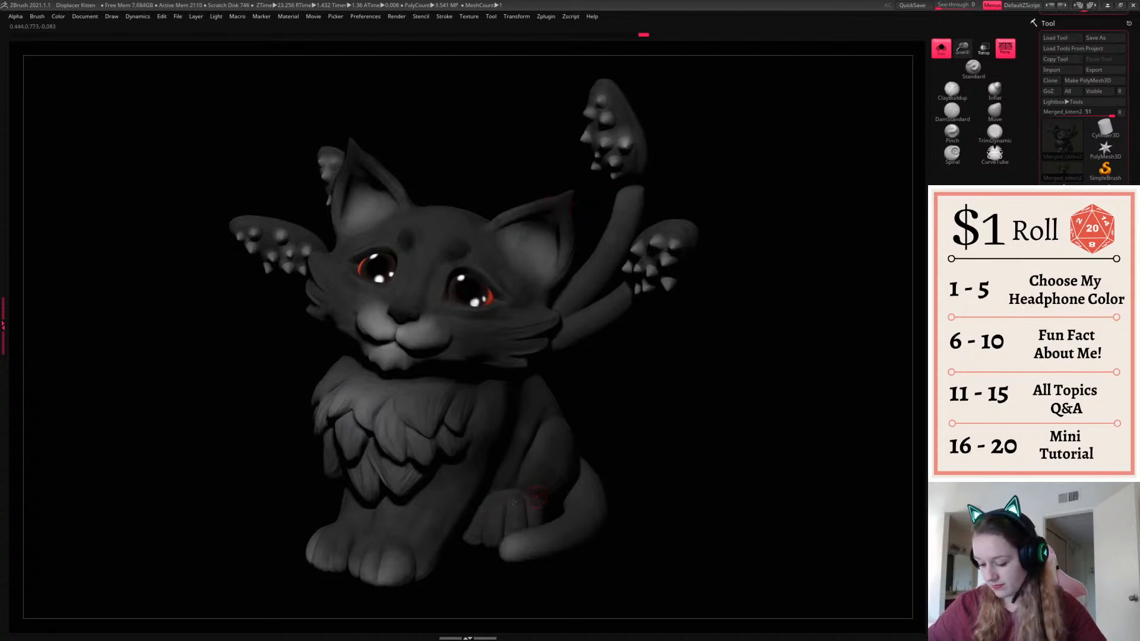
{"action": "left_click_drag", "start_coordinate": [358, 563], "coordinate": [392, 575]}
{"action": "key", "text": "ctrl+z"}
{"action": "mouse_move", "coordinate": [324, 538]}
{"action": "left_mouse_down"}
{"action": "mouse_move", "coordinate": [315, 561]}
{"action": "mouse_move", "coordinate": [385, 580]}
{"action": "mouse_move", "coordinate": [389, 567]}
{"action": "left_mouse_up"}
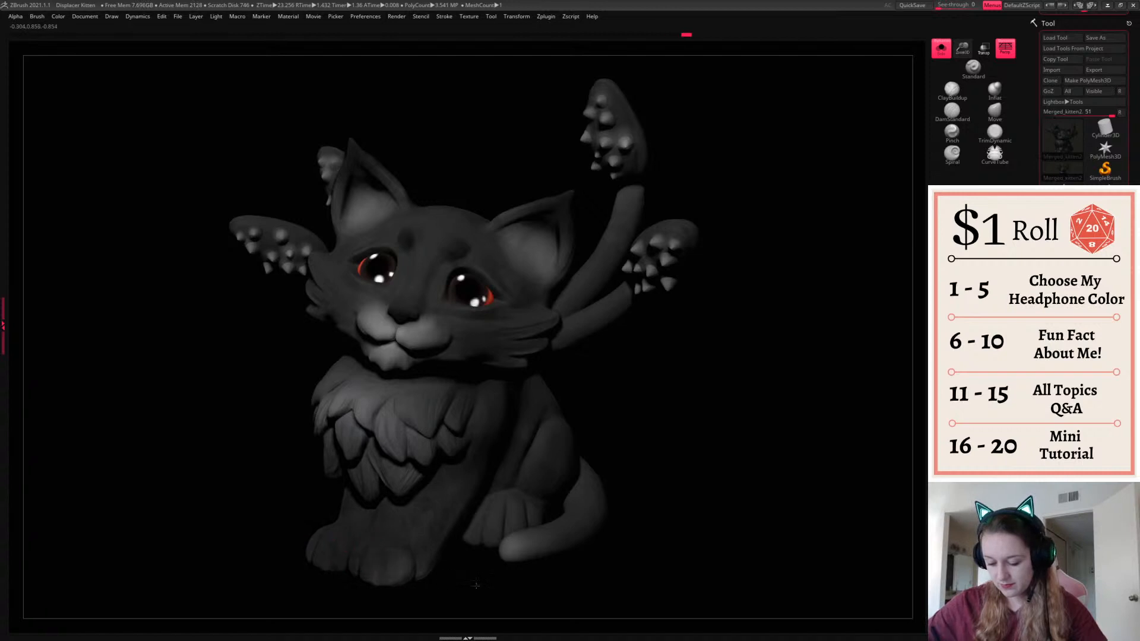
{"action": "key", "text": "shift+r"}
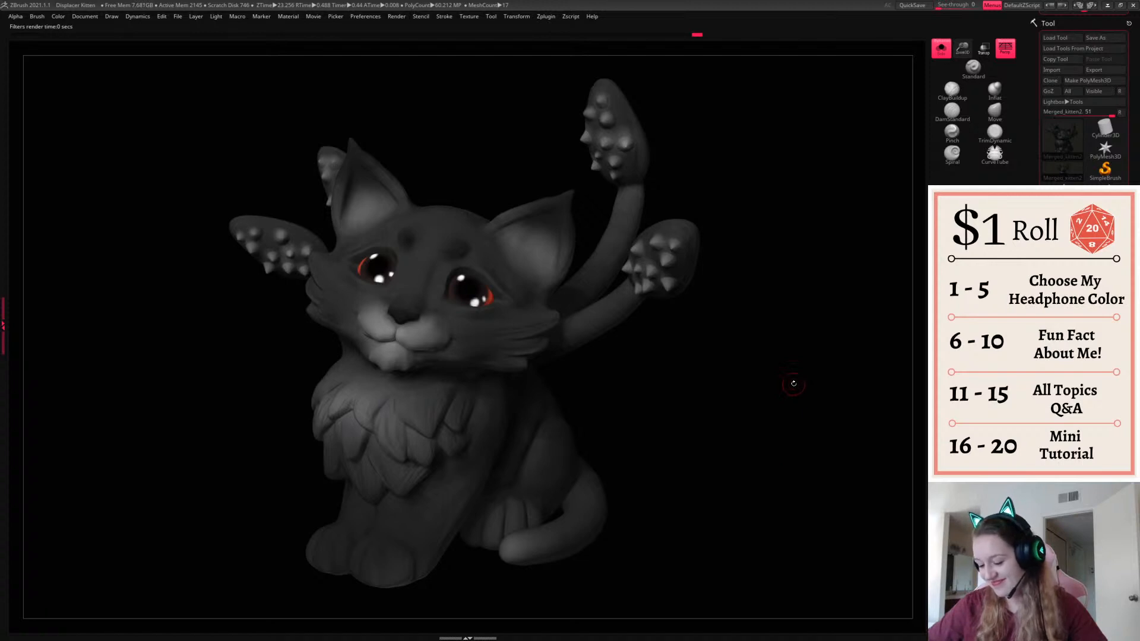
Reshape the tone curve in the render adjustments to rebalance the kitten's brightness
{"action": "key", "text": "space"}
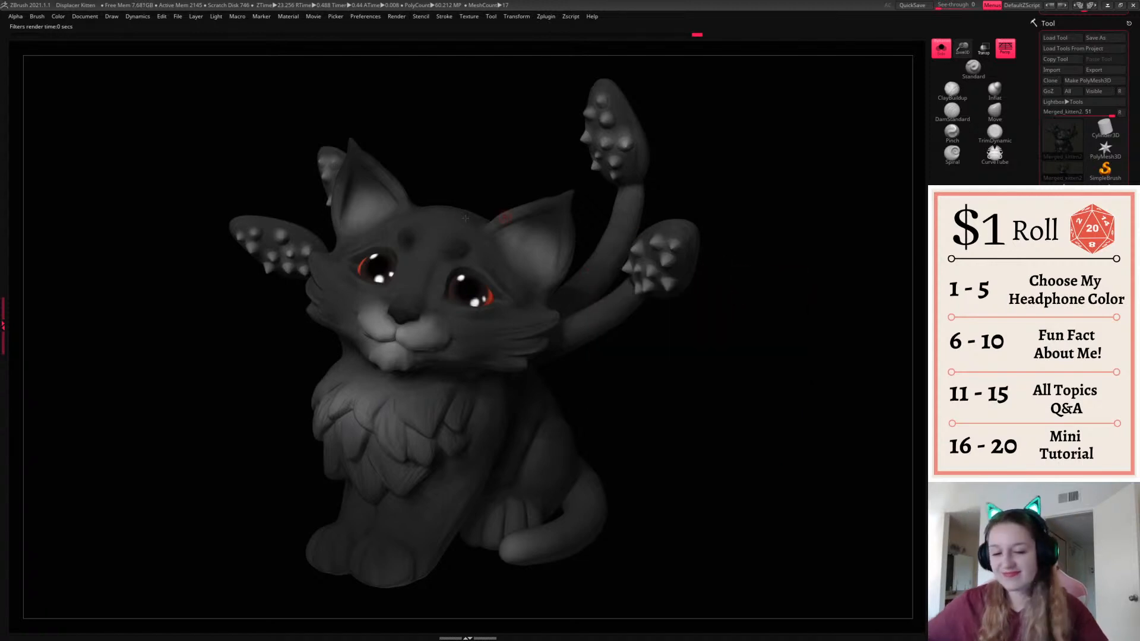
{"action": "left_click", "coordinate": [397, 16]}
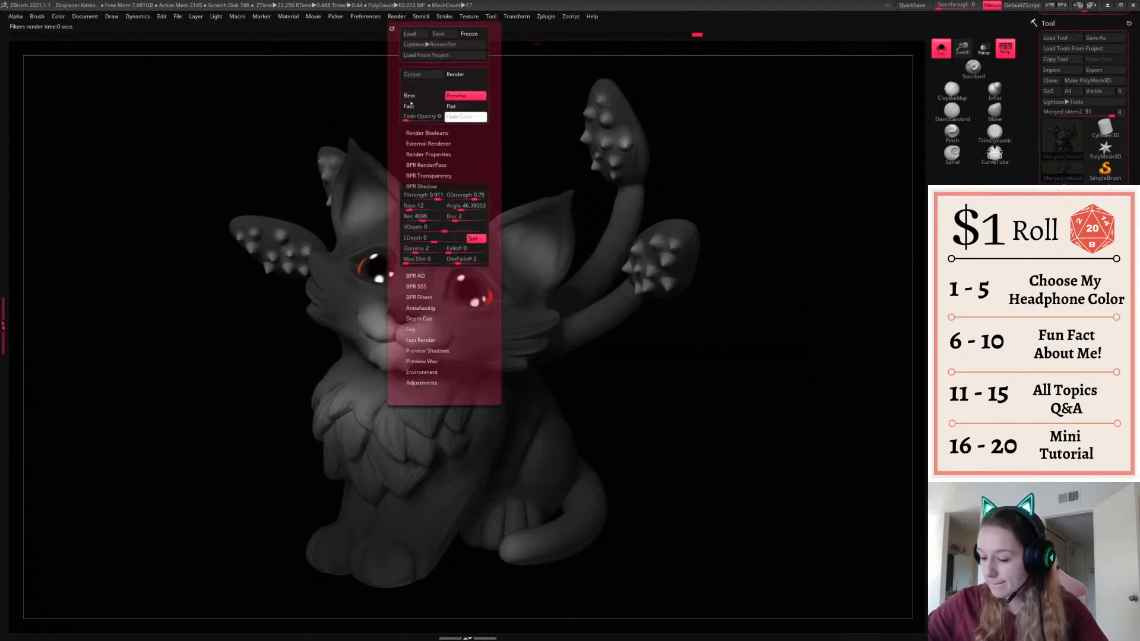
{"action": "left_click", "coordinate": [428, 384]}
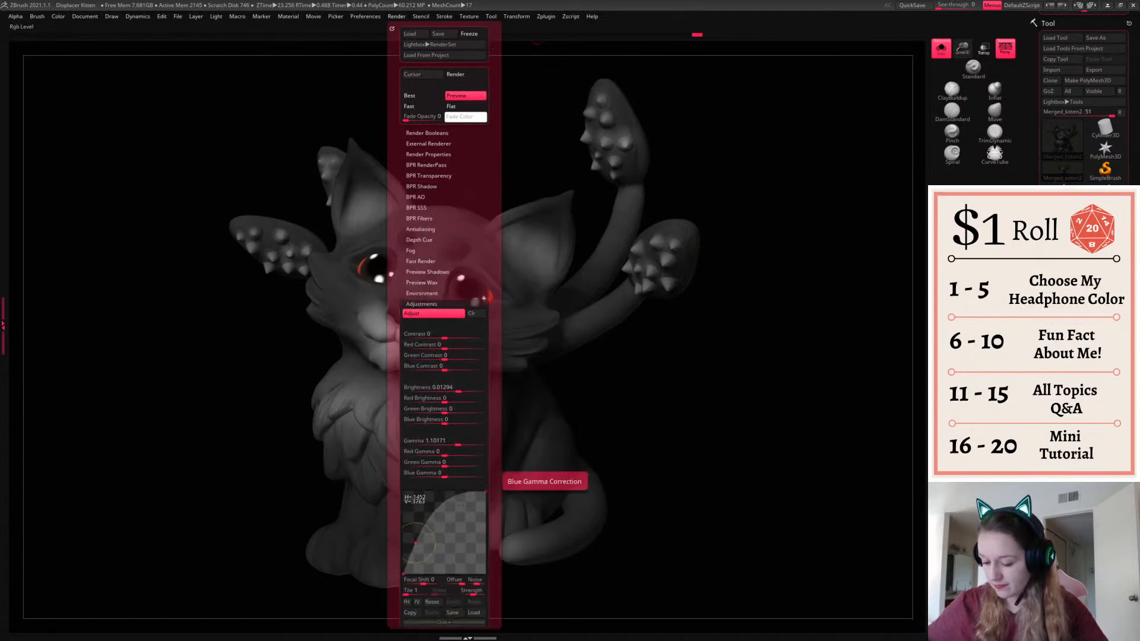
{"action": "mouse_move", "coordinate": [416, 543]}
{"action": "left_mouse_down"}
{"action": "mouse_move", "coordinate": [430, 543]}
{"action": "mouse_move", "coordinate": [424, 530]}
{"action": "left_mouse_up"}
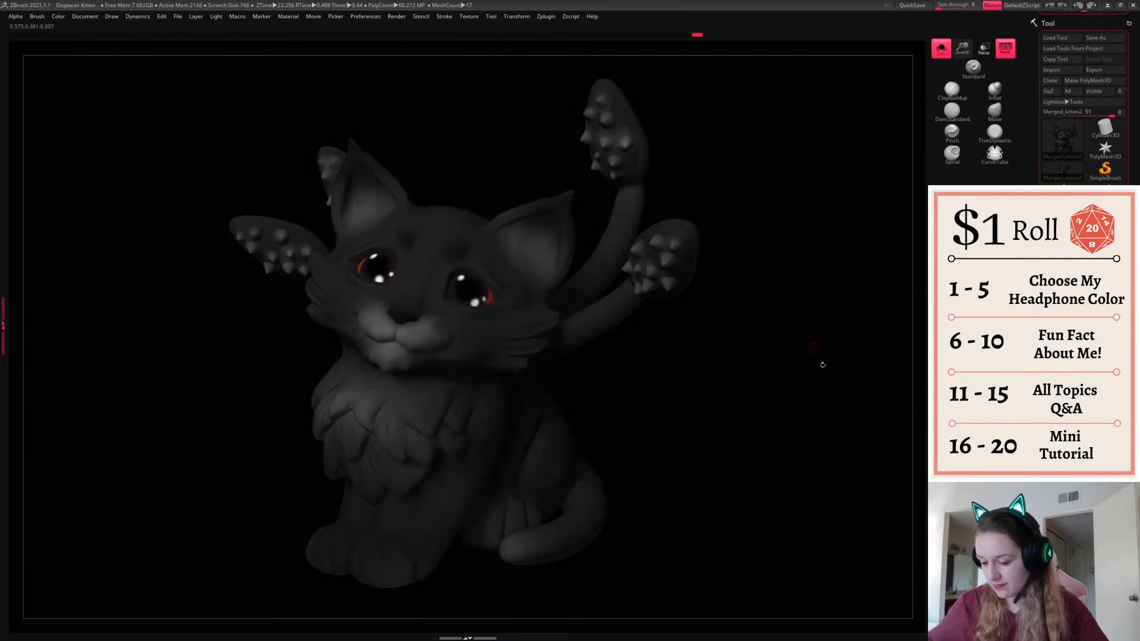
{"action": "mouse_move", "coordinate": [397, 17]}
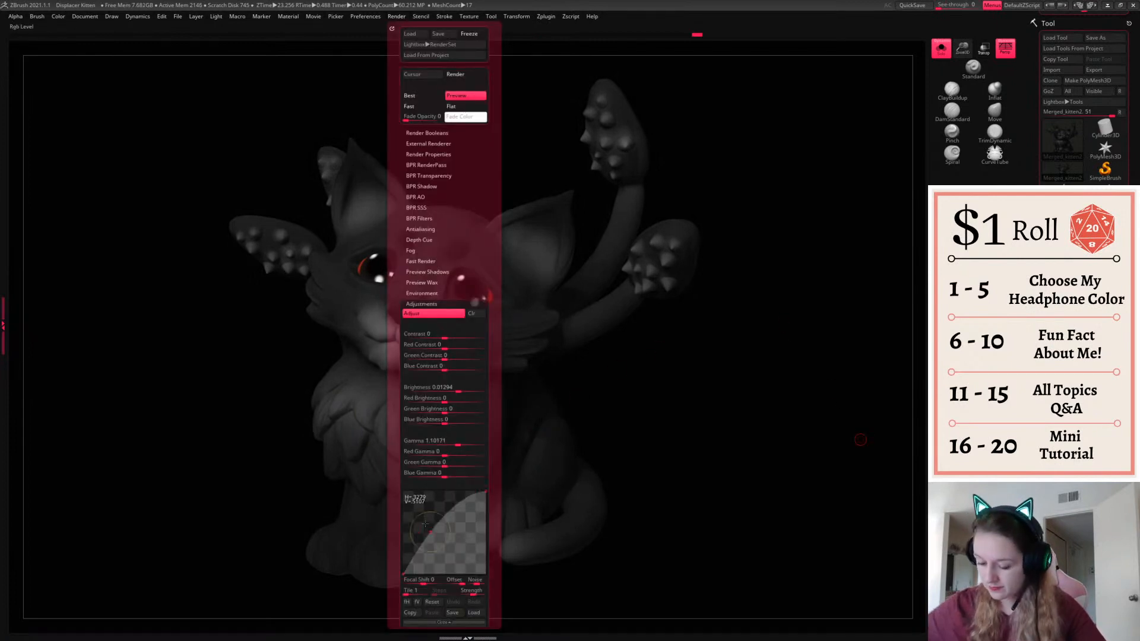
{"action": "left_click_drag", "start_coordinate": [424, 530], "coordinate": [415, 536]}
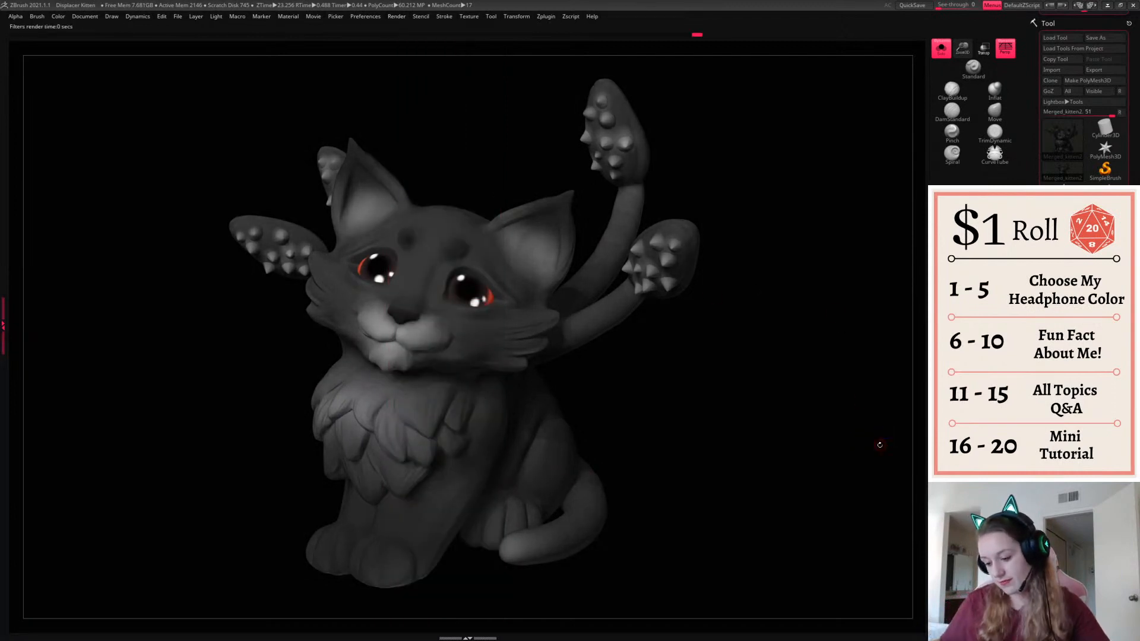
Try the MatCap WedClay material on the kitten and render it
{"action": "key", "text": "space"}
{"action": "left_click", "coordinate": [692, 411]}
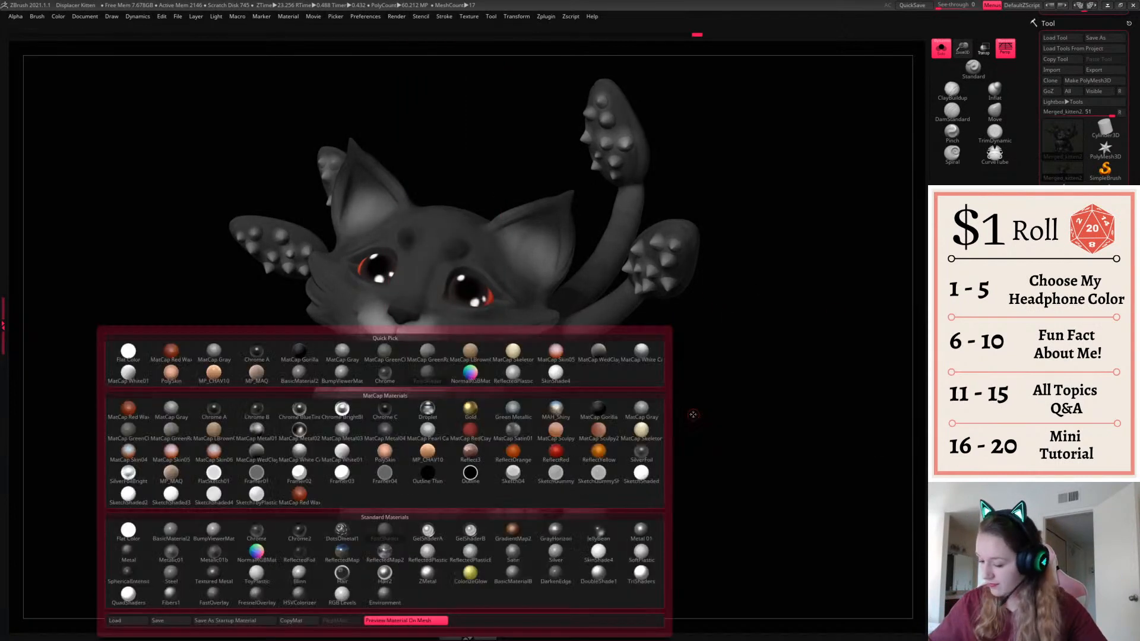
{"action": "left_click", "coordinate": [259, 458]}
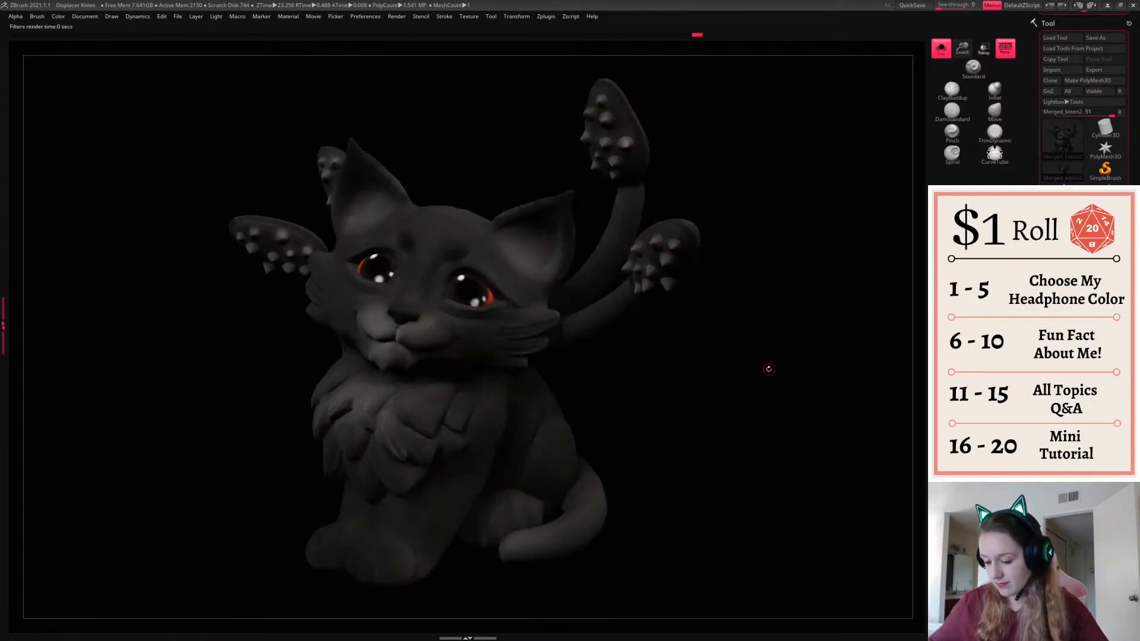
Preview MatCap Metal04, replace the kitten's WedClay material, and retouch the paint on the paws and tail before rendering
{"action": "key", "text": "space"}
{"action": "left_click", "coordinate": [682, 417]}
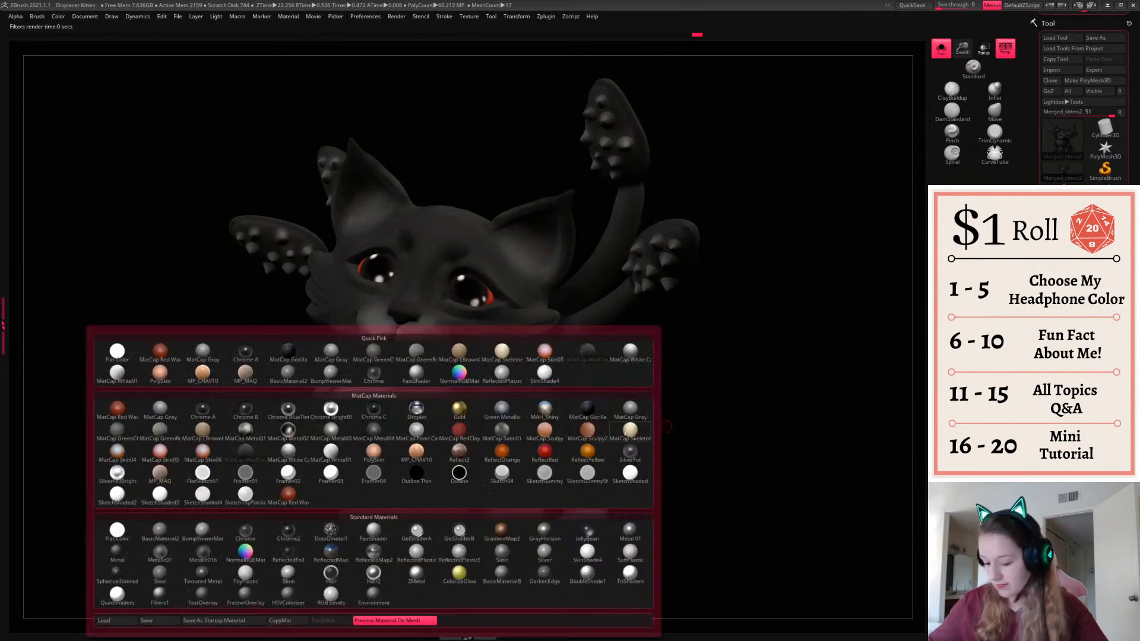
{"action": "mouse_move", "coordinate": [391, 430]}
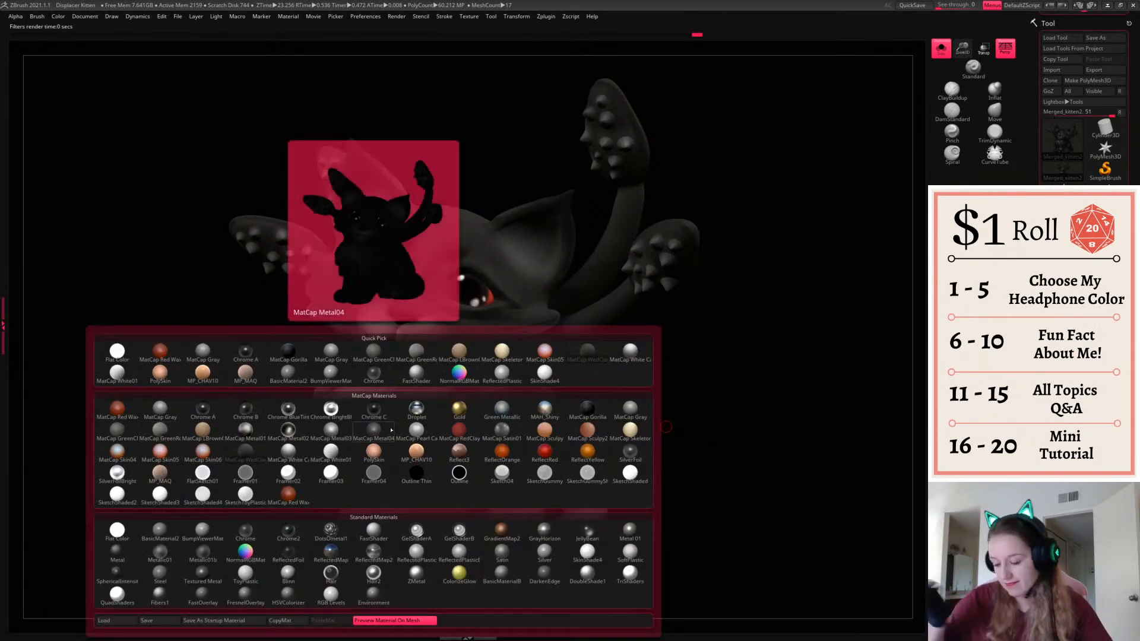
{"action": "left_click", "coordinate": [392, 430]}
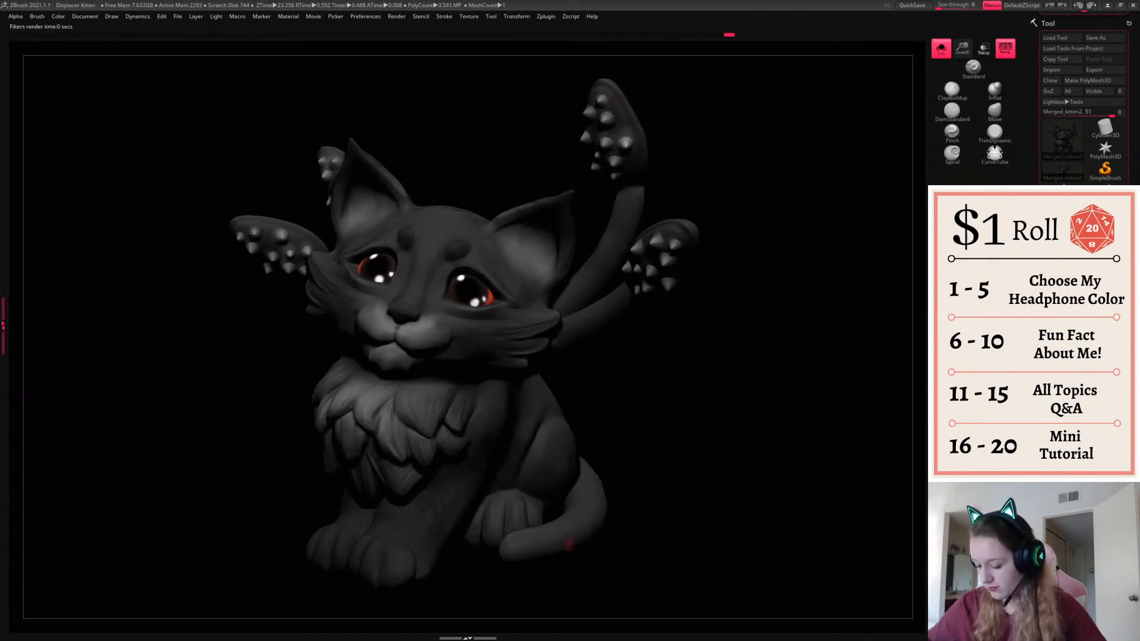
{"action": "key", "text": "space"}
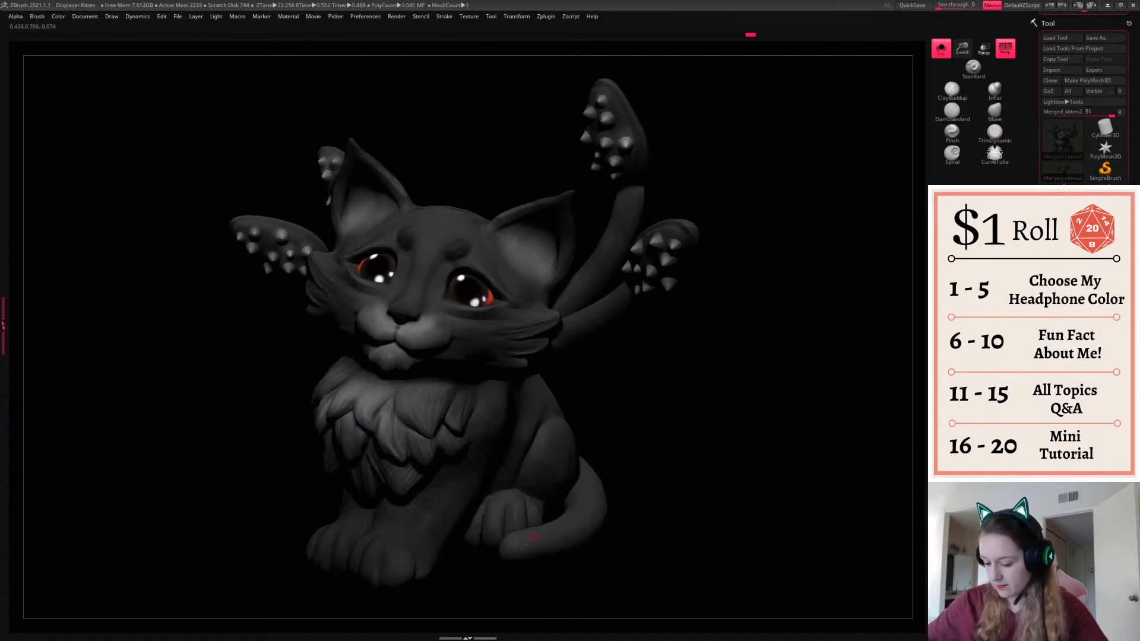
{"action": "key", "text": "space"}
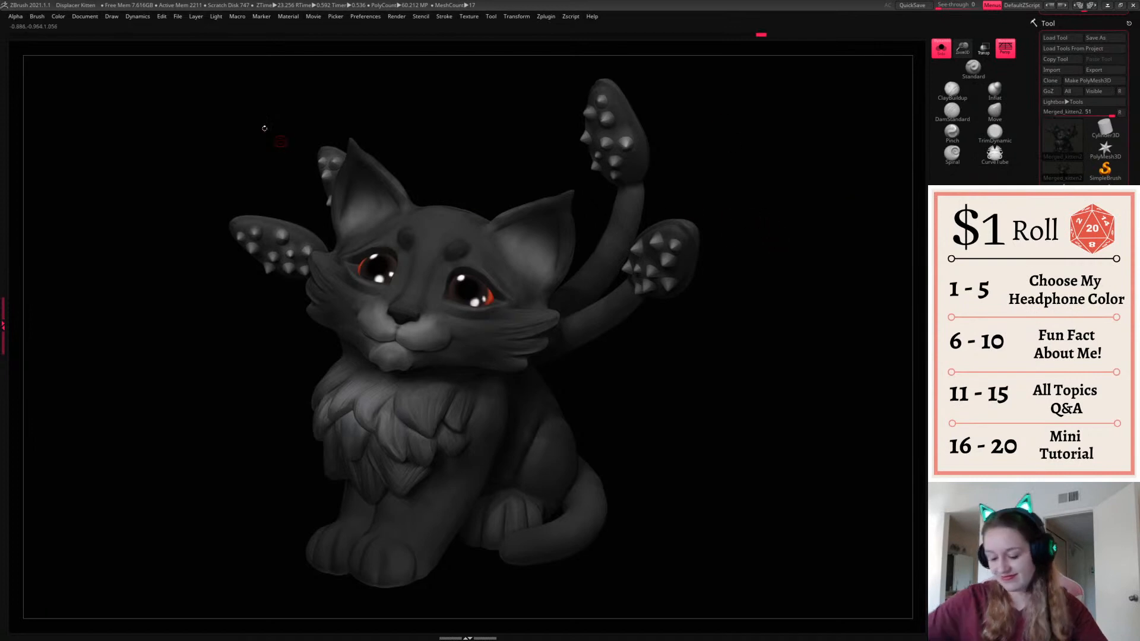
Change the document background to grey and inspect the kitten from several sides
{"action": "left_click_drag", "start_coordinate": [772, 357], "coordinate": [811, 345]}
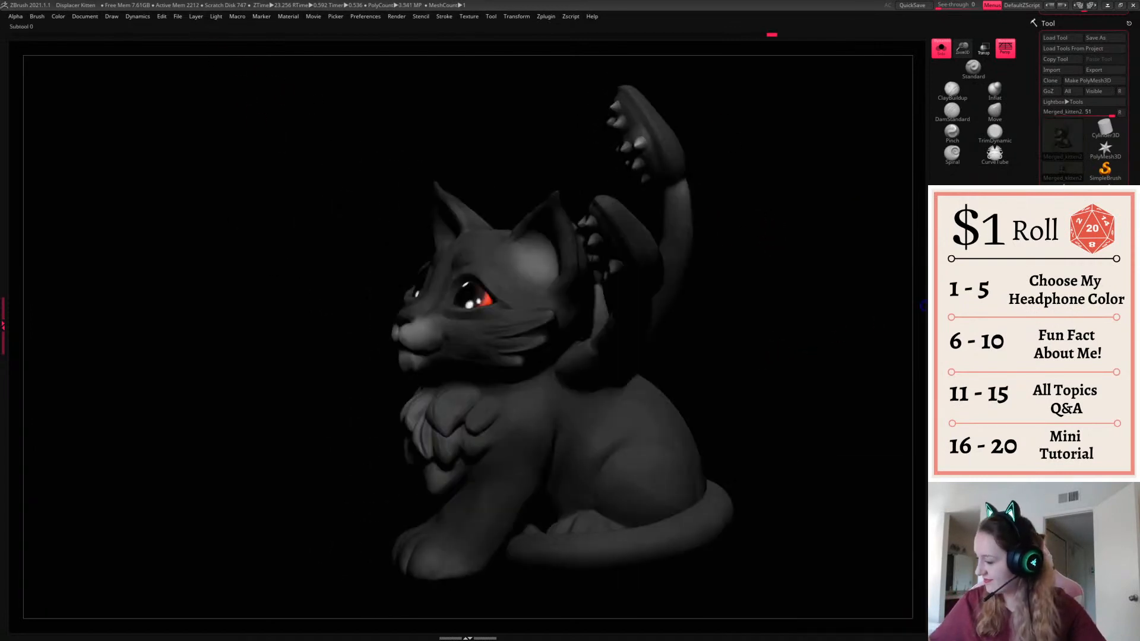
{"action": "left_click", "coordinate": [85, 16]}
{"action": "left_click_drag", "start_coordinate": [106, 187], "coordinate": [162, 189]}
{"action": "left_click_drag", "start_coordinate": [794, 299], "coordinate": [819, 405]}
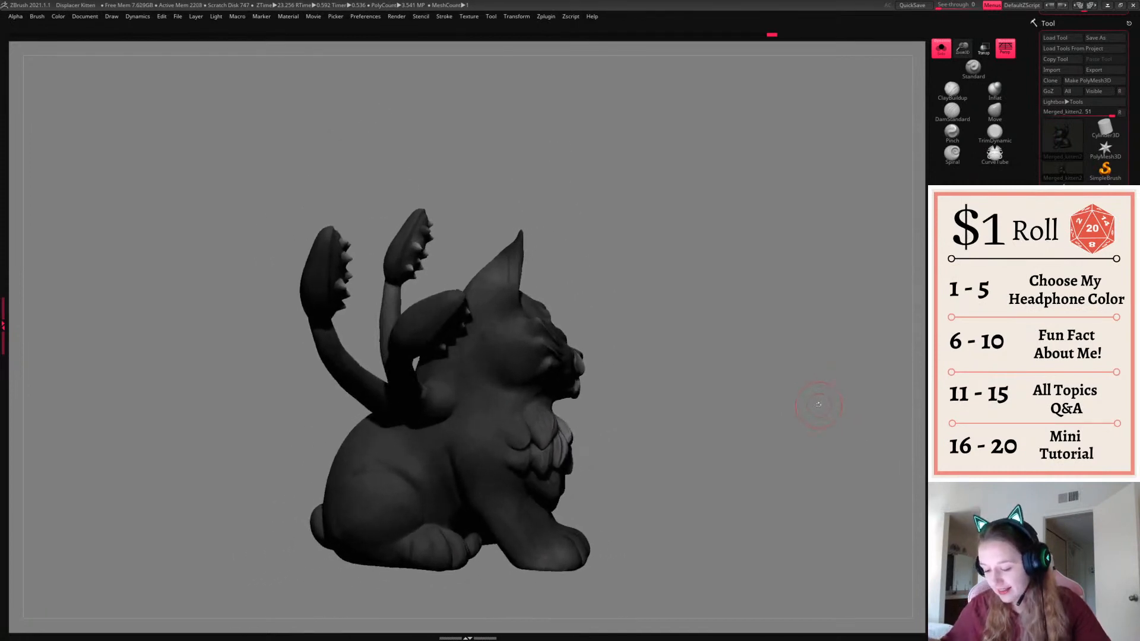
{"action": "left_click_drag", "start_coordinate": [818, 405], "coordinate": [749, 419]}
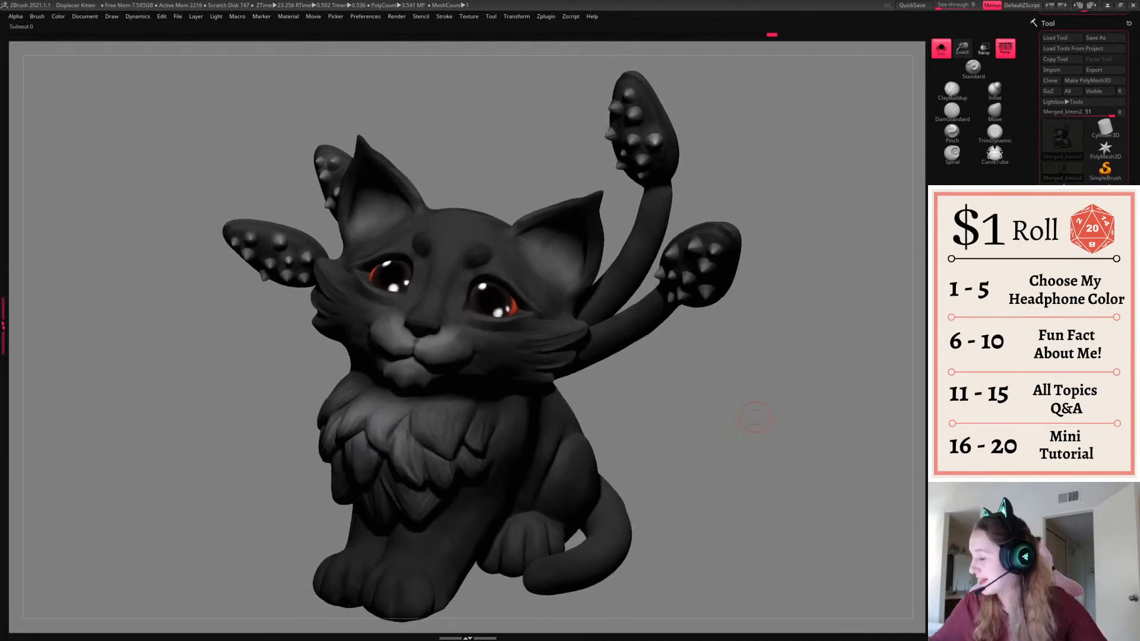
Set the document background to black, frame the kitten in a front three-quarter view and render it
{"action": "left_click", "coordinate": [93, 18]}
{"action": "left_click", "coordinate": [101, 187]}
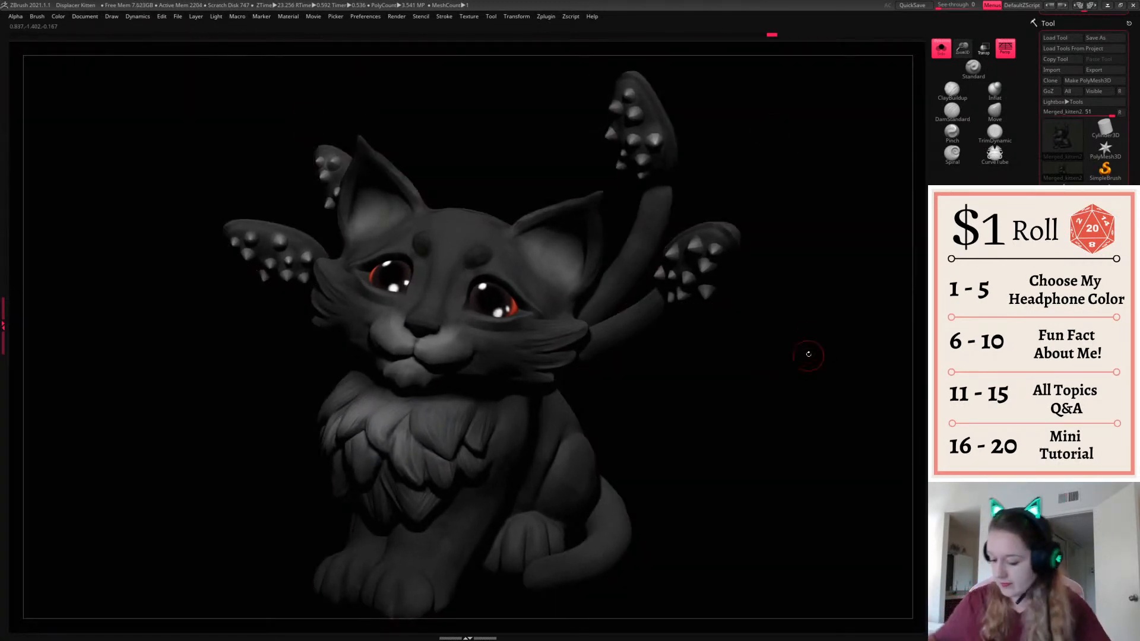
{"action": "left_click_drag", "start_coordinate": [809, 354], "coordinate": [810, 369]}
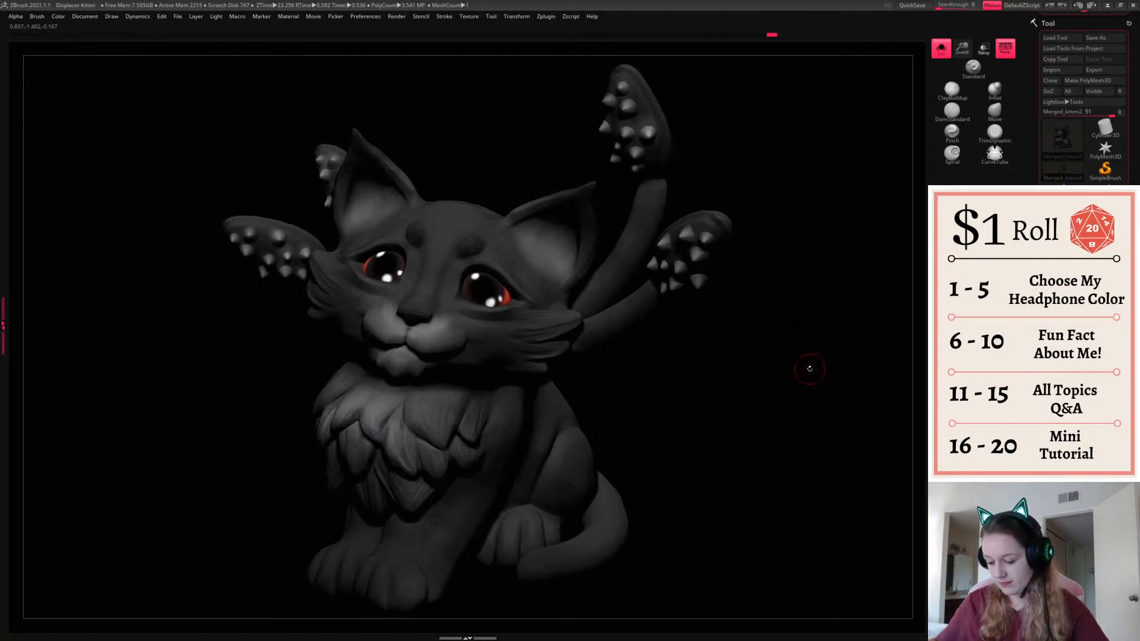
{"action": "key", "text": "shift+r"}
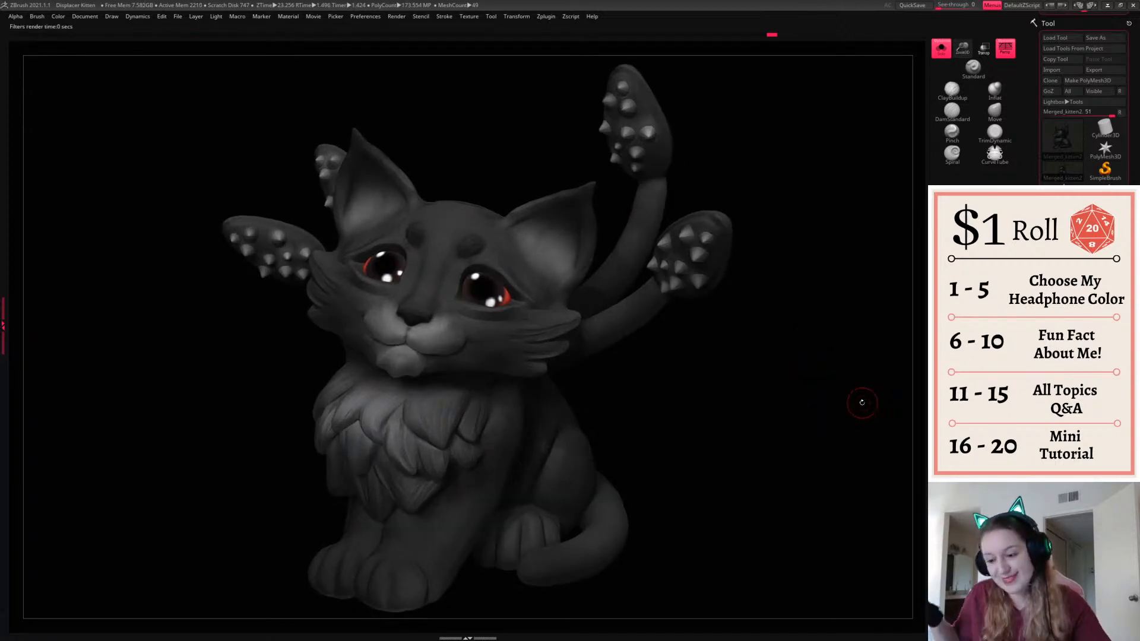
Export the rendered document as a JPEG named B in the Downloads folder
{"action": "left_click", "coordinate": [97, 17]}
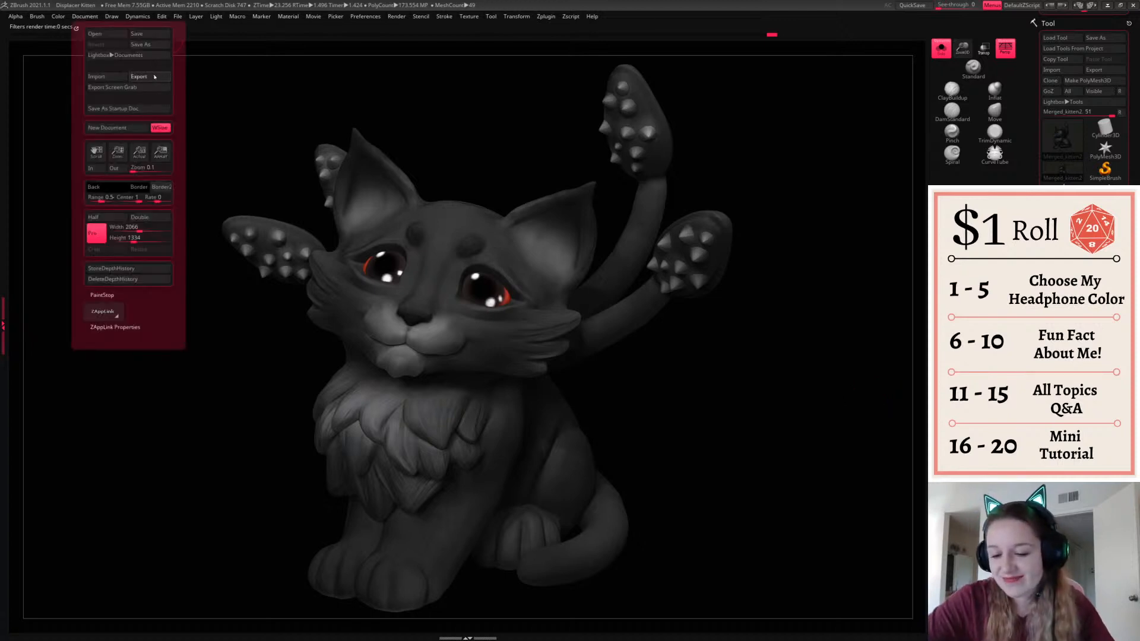
{"action": "left_click", "coordinate": [139, 76]}
{"action": "left_click", "coordinate": [487, 383]}
{"action": "left_click", "coordinate": [270, 392]}
{"action": "left_click", "coordinate": [236, 177]}
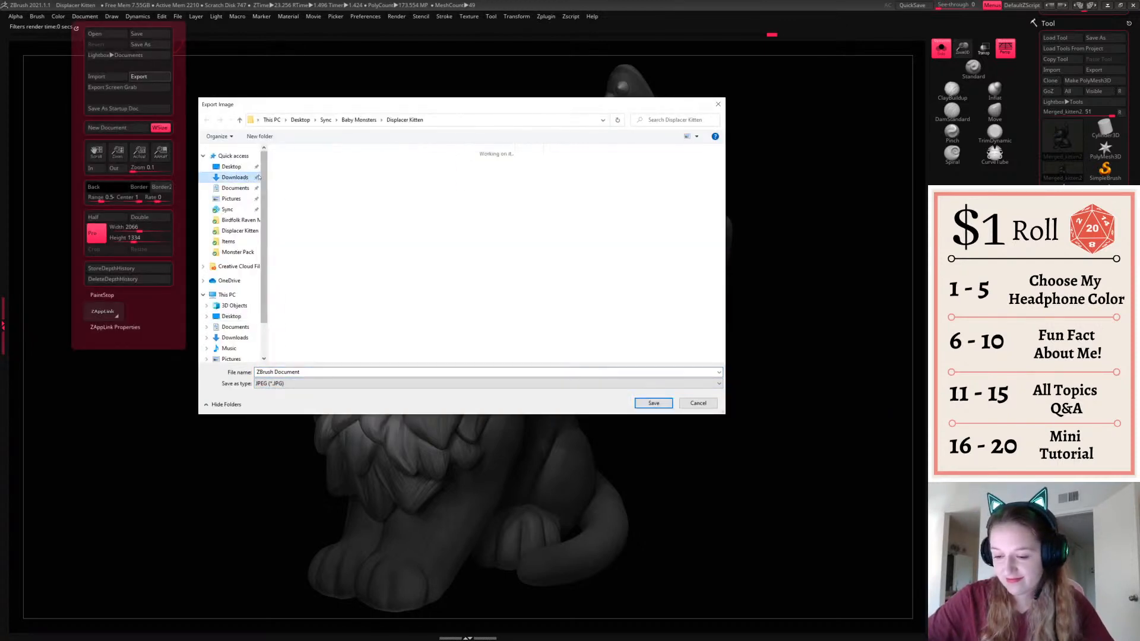
{"action": "left_click", "coordinate": [307, 372]}
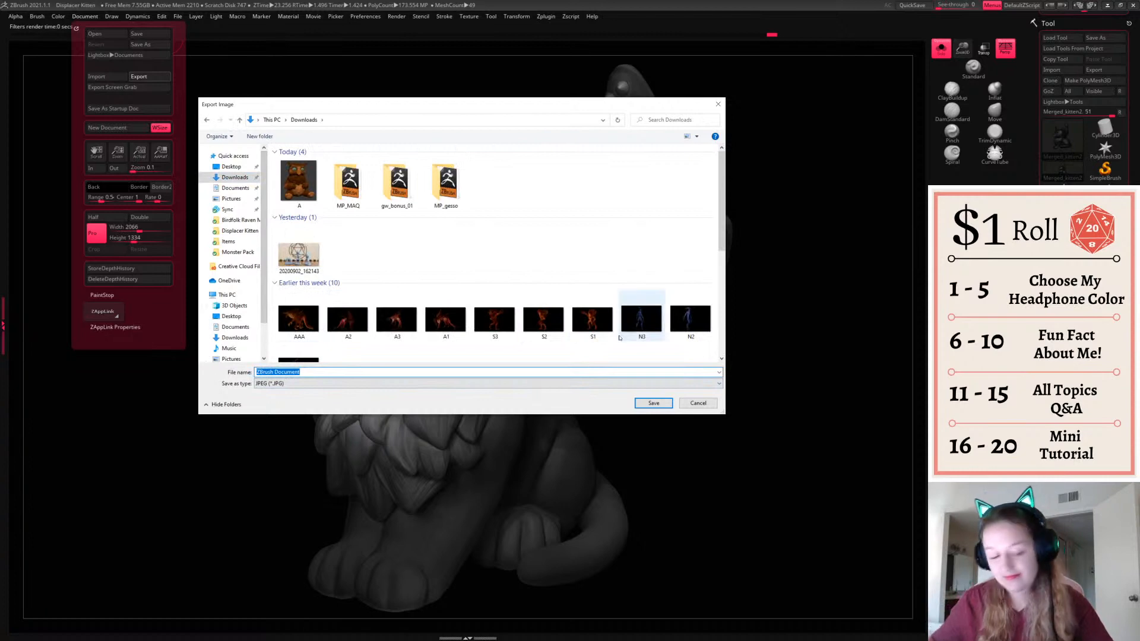
{"action": "type", "text": "B"}
{"action": "left_click", "coordinate": [654, 404]}
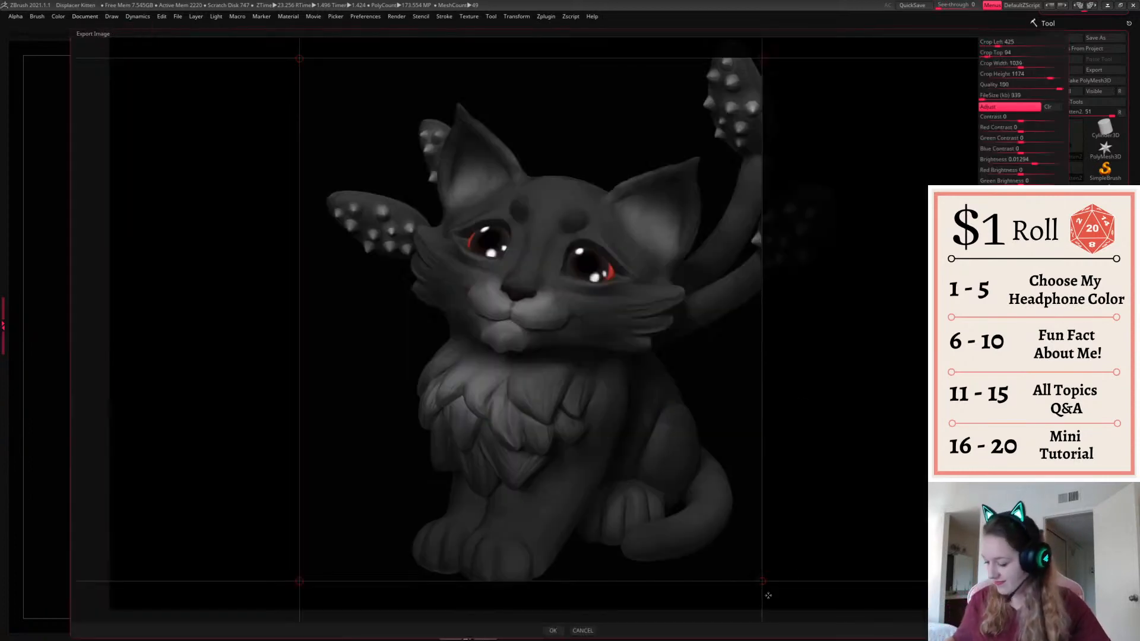
Expand the export crop to about 1985 by 1312 so it includes the whole kitten and all tentacles, and complete the export
{"action": "left_click_drag", "start_coordinate": [763, 582], "coordinate": [995, 610]}
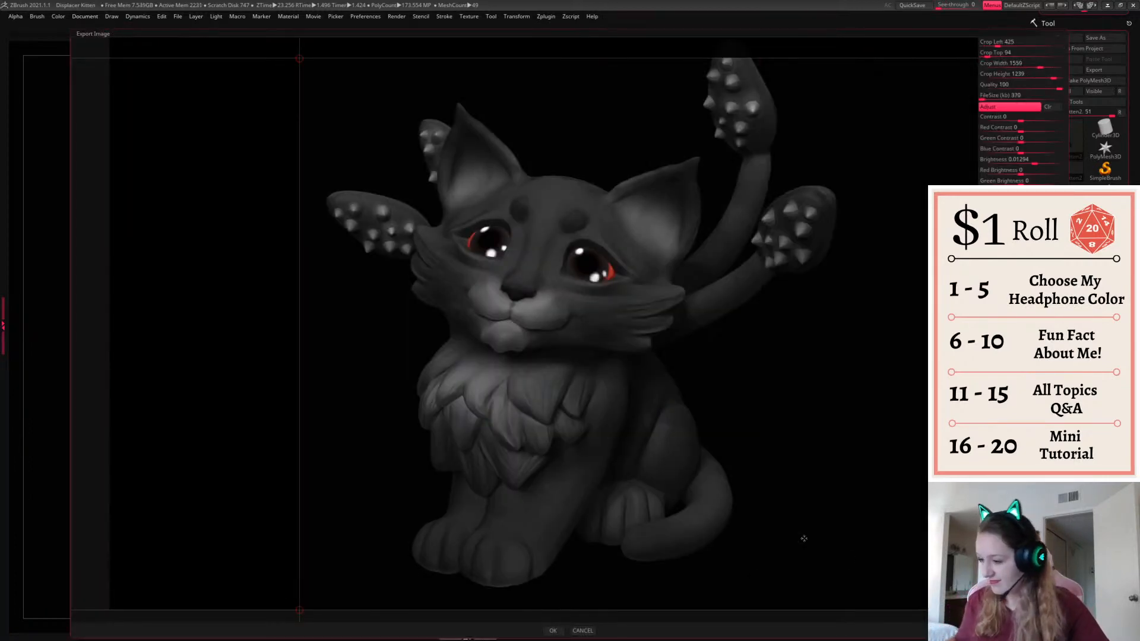
{"action": "left_click_drag", "start_coordinate": [299, 612], "coordinate": [50, 639]}
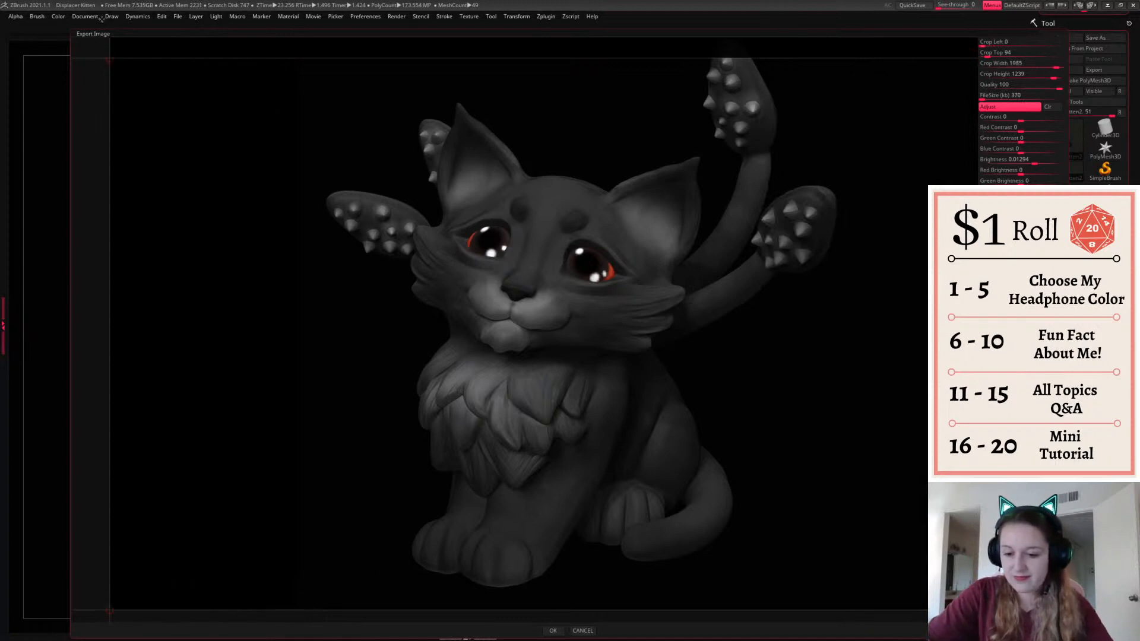
{"action": "left_click_drag", "start_coordinate": [110, 59], "coordinate": [106, 25]}
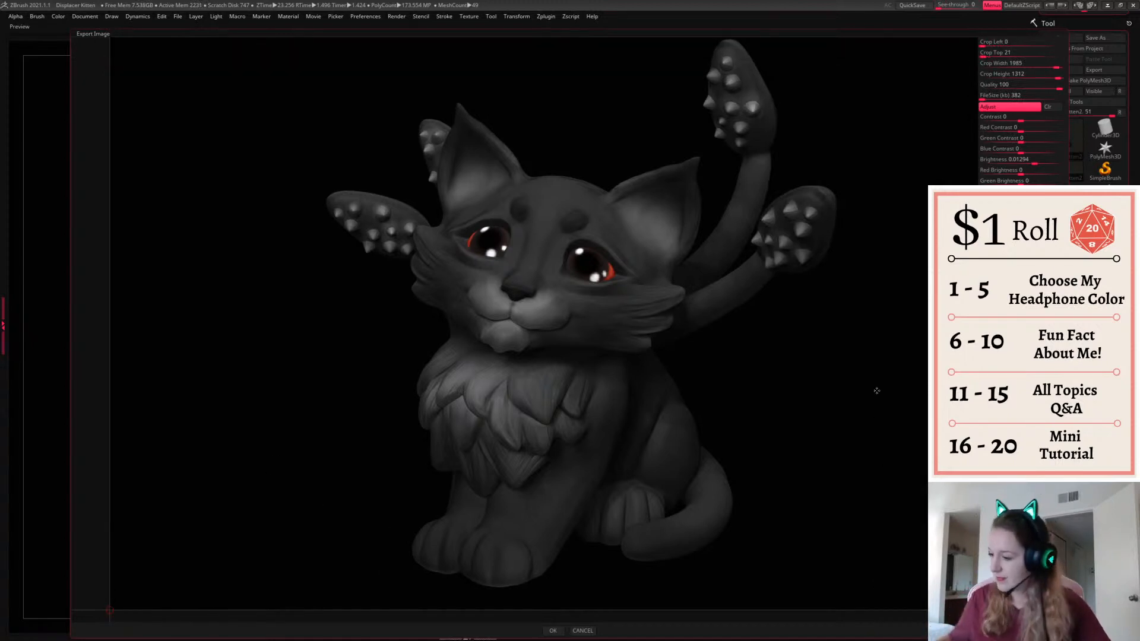
{"action": "left_click", "coordinate": [553, 630]}
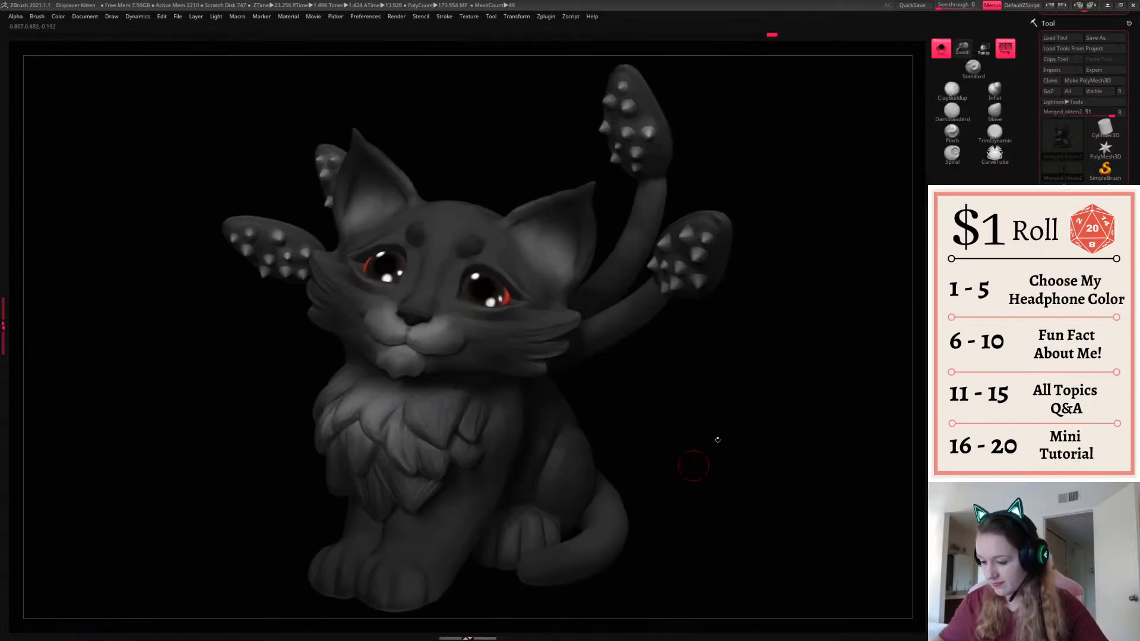
Frame the kitten in a side view from slightly behind, render it and export the image as a JPEG named C in Downloads
{"action": "mouse_move", "coordinate": [769, 420]}
{"action": "left_mouse_down"}
{"action": "mouse_move", "coordinate": [868, 390]}
{"action": "mouse_move", "coordinate": [688, 364]}
{"action": "mouse_move", "coordinate": [759, 372]}
{"action": "mouse_move", "coordinate": [776, 415]}
{"action": "mouse_move", "coordinate": [769, 405]}
{"action": "left_mouse_up"}
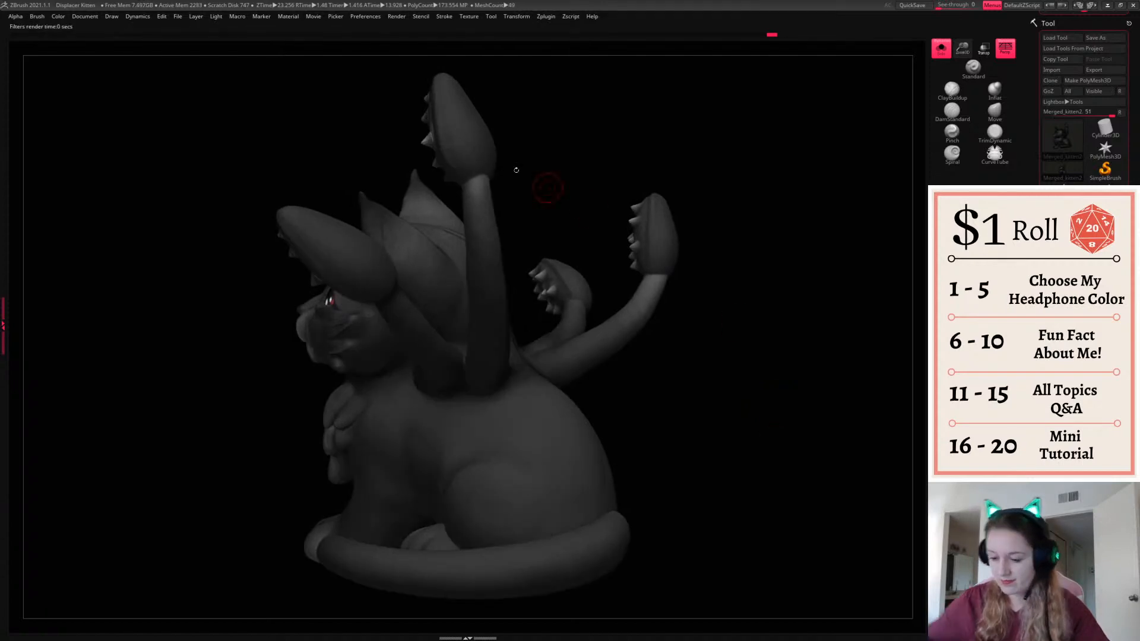
{"action": "left_click", "coordinate": [85, 16]}
{"action": "left_click", "coordinate": [139, 76]}
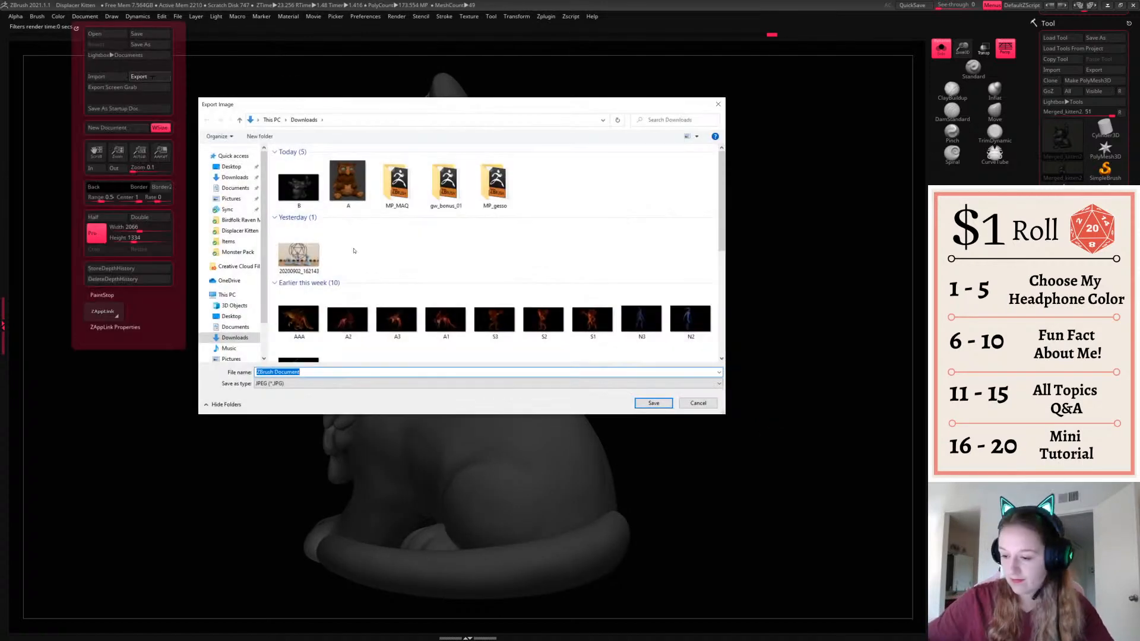
{"action": "type", "text": "C"}
{"action": "left_click", "coordinate": [655, 407]}
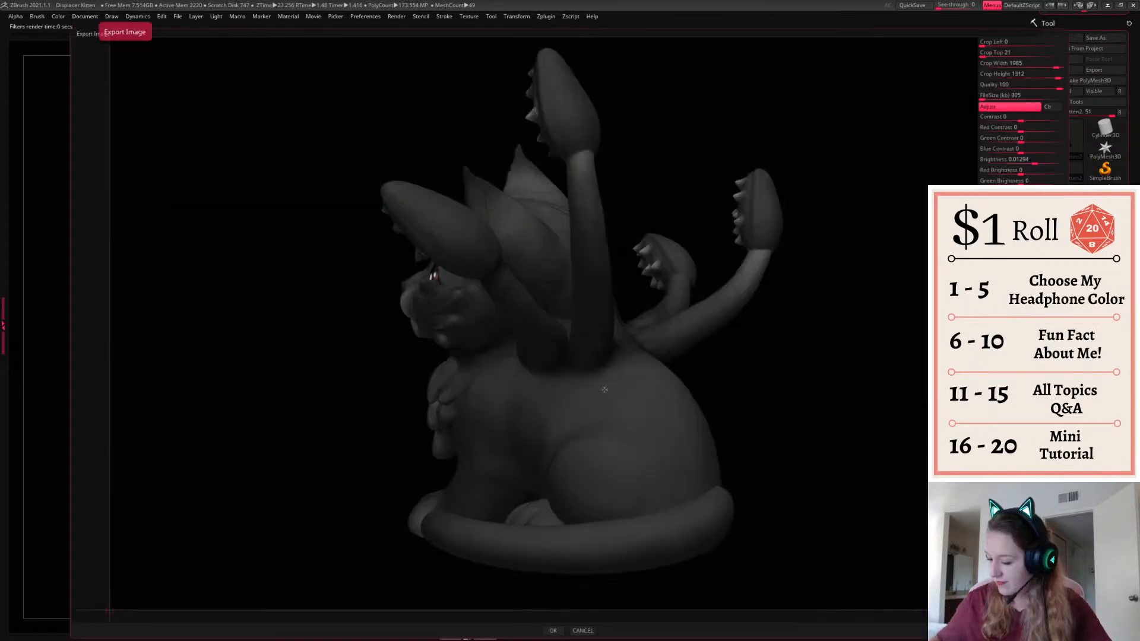
Frame the kitten in a rear three-quarter view, render it and start exporting the document as a JPEG image
{"action": "left_click_drag", "start_coordinate": [772, 445], "coordinate": [825, 453]}
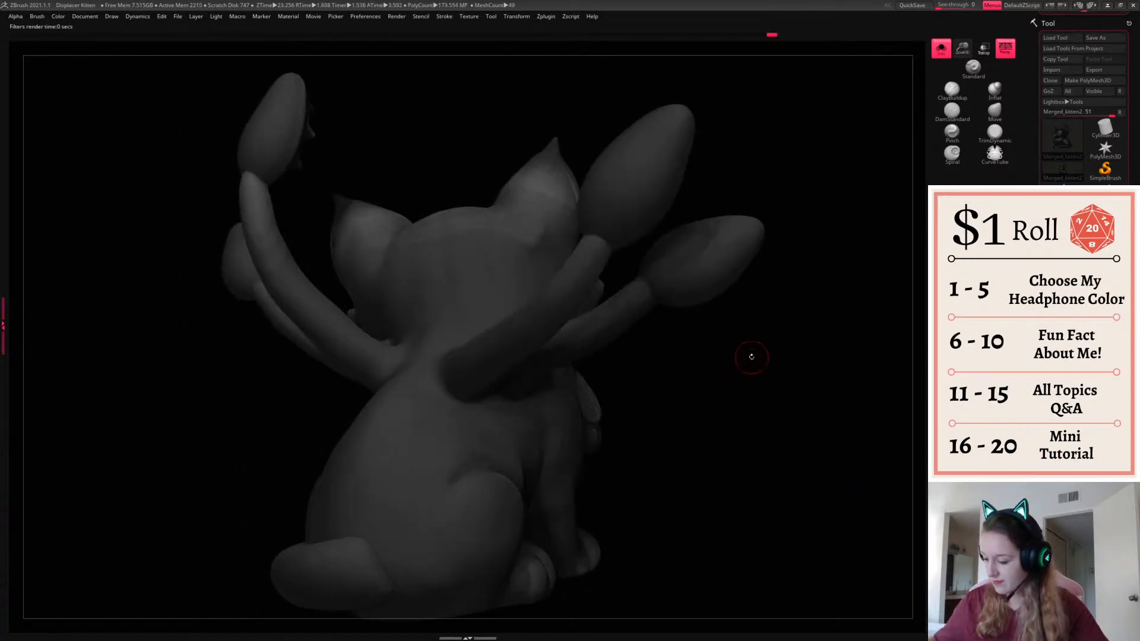
{"action": "left_click_drag", "start_coordinate": [752, 357], "coordinate": [756, 360]}
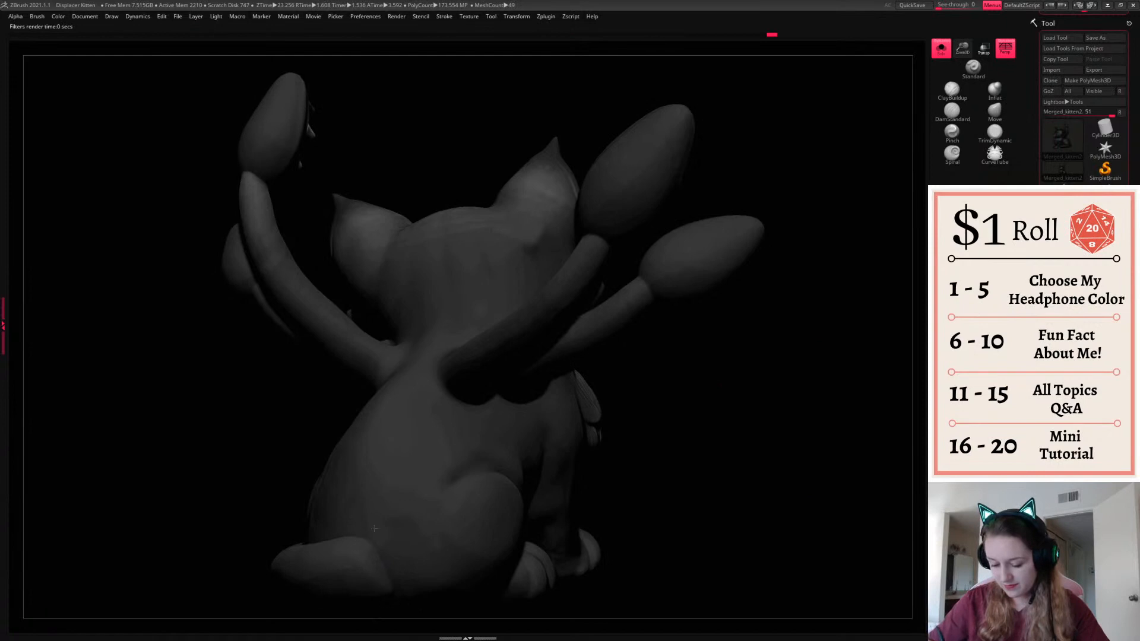
{"action": "key", "text": "shift+r"}
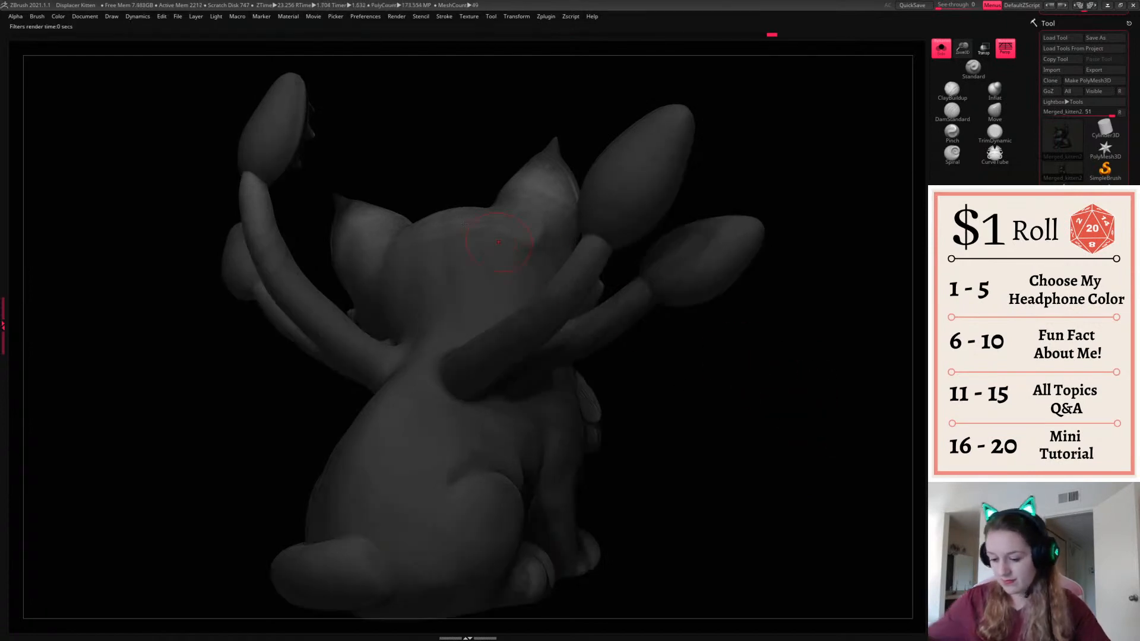
{"action": "left_click", "coordinate": [104, 16]}
{"action": "left_click", "coordinate": [139, 76]}
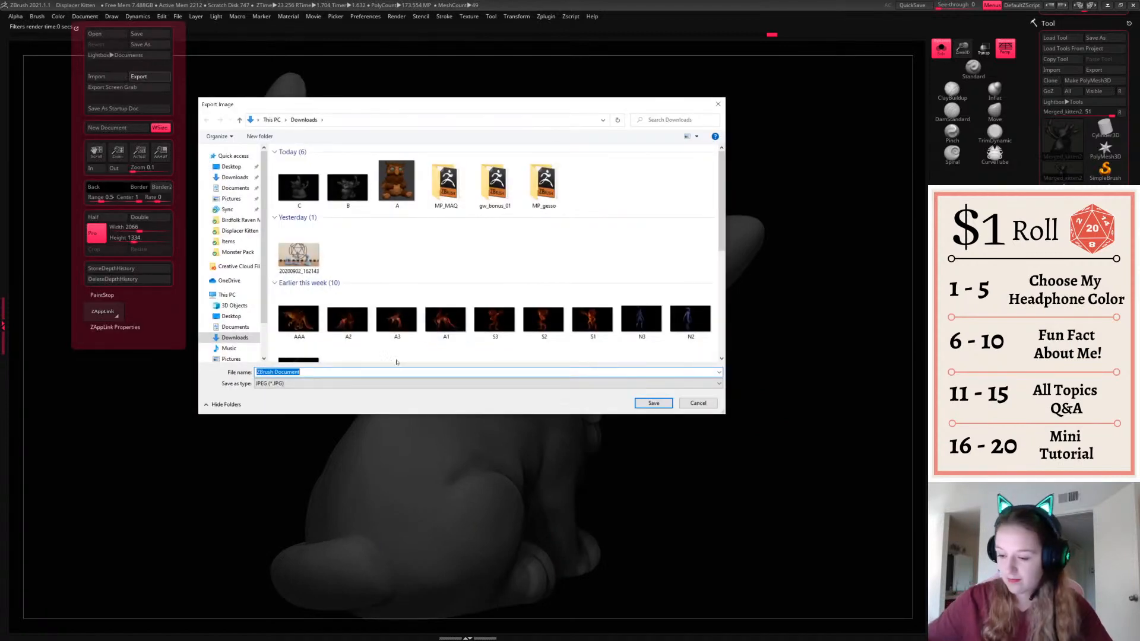
Export the rendered back view of the kitten to Downloads as a JPEG named D
{"action": "type", "text": "C"}
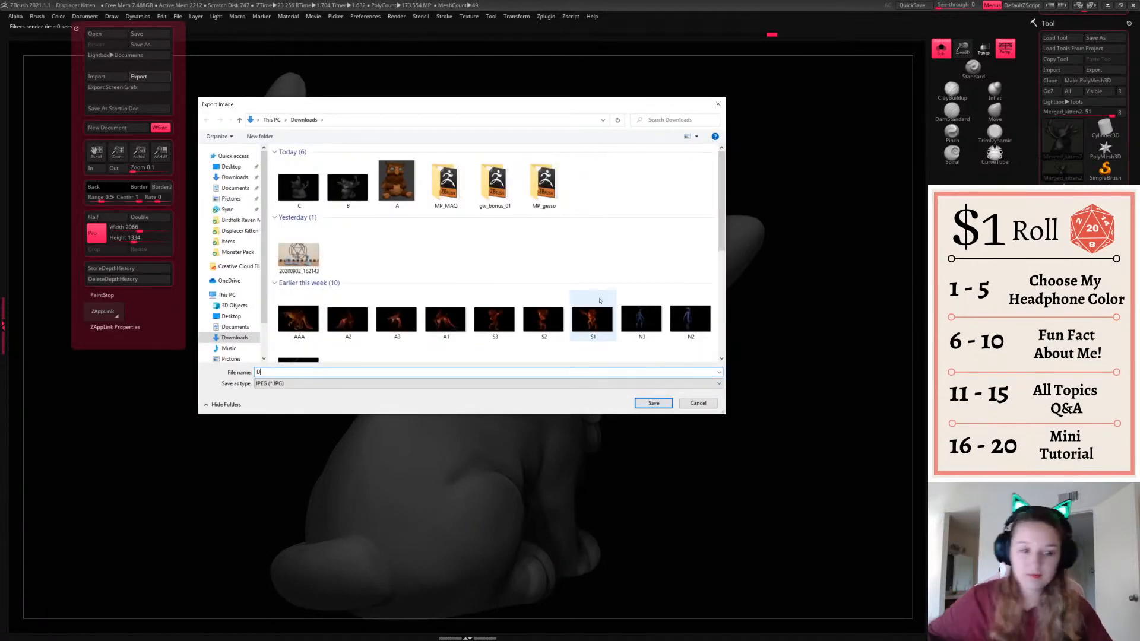
{"action": "left_click", "coordinate": [654, 403]}
{"action": "left_click", "coordinate": [553, 631]}
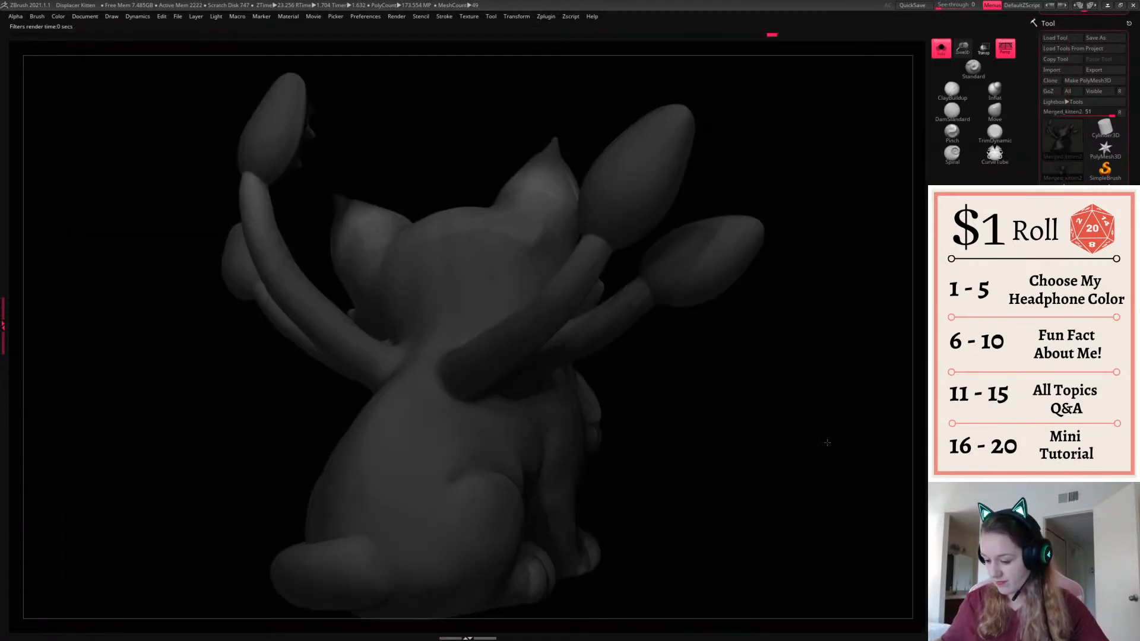
Frame the kitten in a front three-quarter view facing right and run a BPR render
{"action": "left_click_drag", "start_coordinate": [844, 435], "coordinate": [820, 433], "text": "alt"}
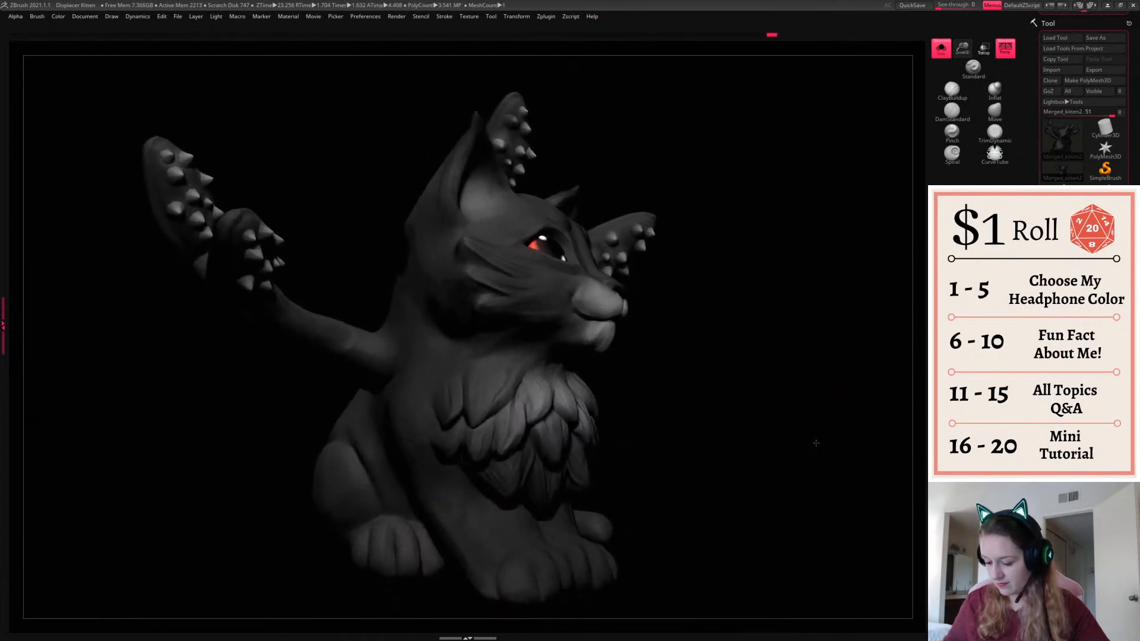
{"action": "key", "text": "shift+r"}
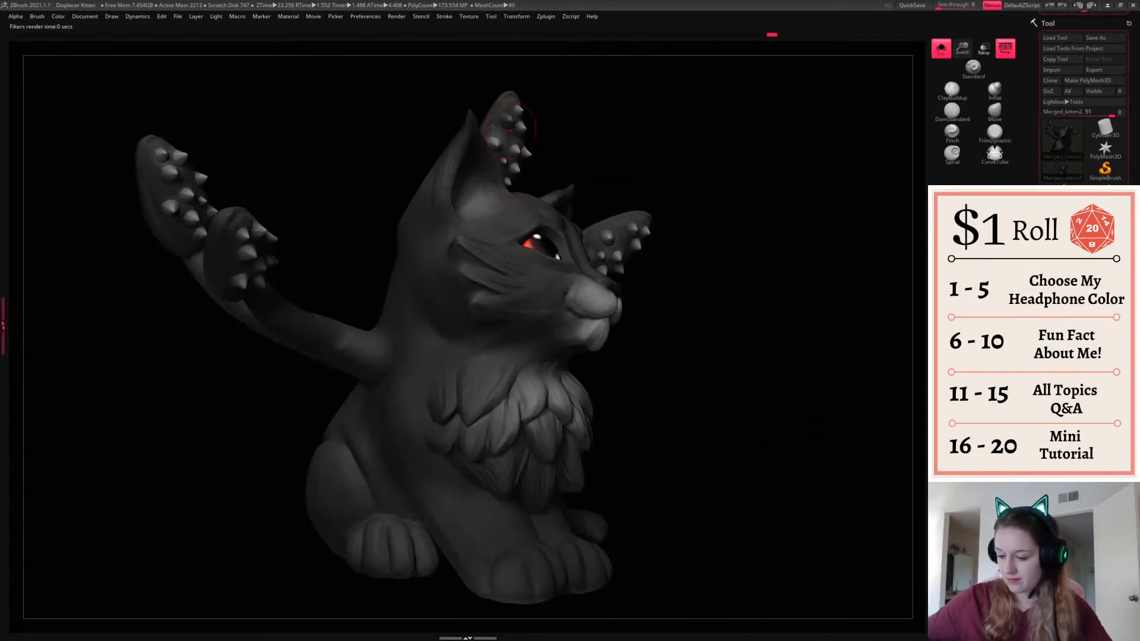
{"action": "mouse_move", "coordinate": [788, 324]}
{"action": "left_mouse_down"}
{"action": "mouse_move", "coordinate": [797, 351]}
{"action": "mouse_move", "coordinate": [785, 363]}
{"action": "left_mouse_up"}
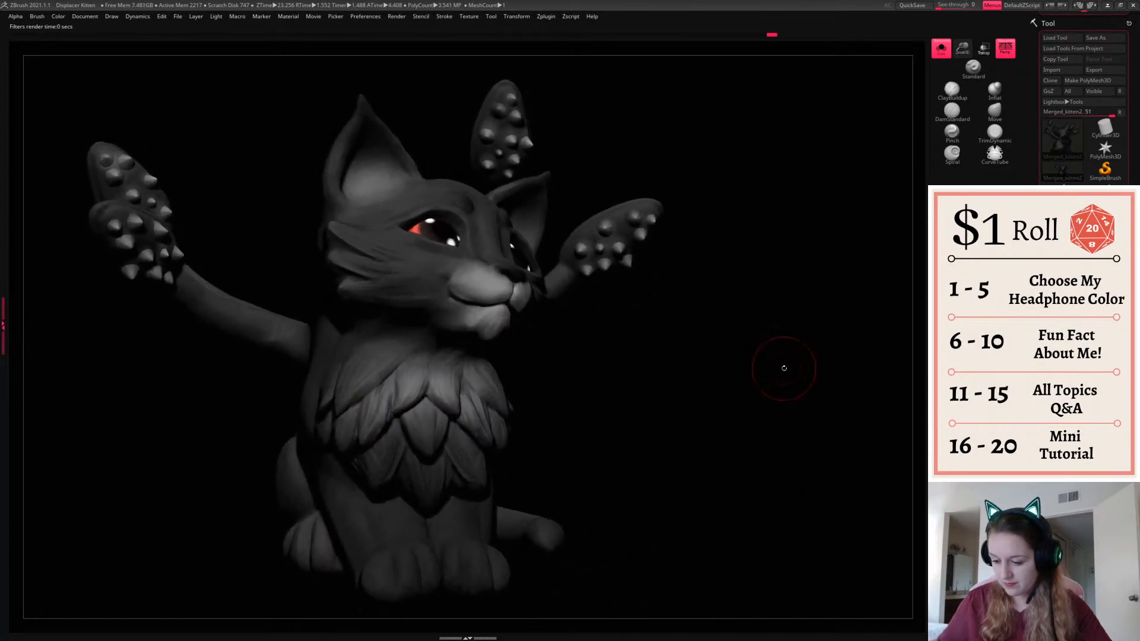
{"action": "left_click_drag", "start_coordinate": [783, 372], "coordinate": [802, 371], "text": "alt"}
{"action": "key", "text": "shift+r"}
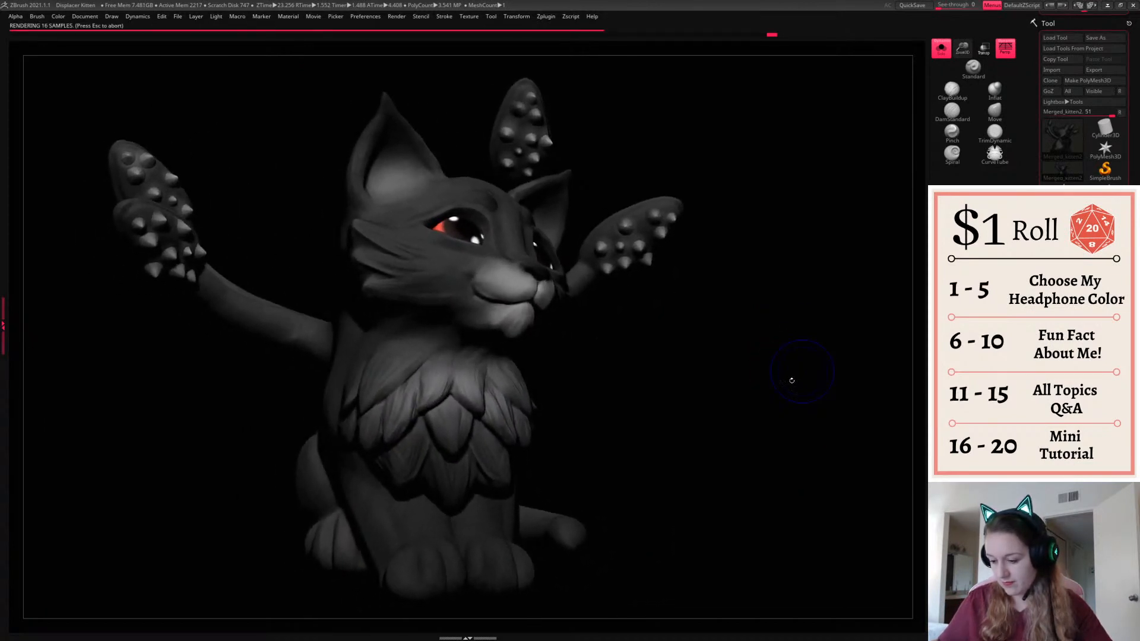
Export the rendered three-quarter view as a JPEG to the Downloads folder under a new file name
{"action": "left_click", "coordinate": [90, 18]}
{"action": "left_click", "coordinate": [139, 76]}
{"action": "type", "text": "D"}
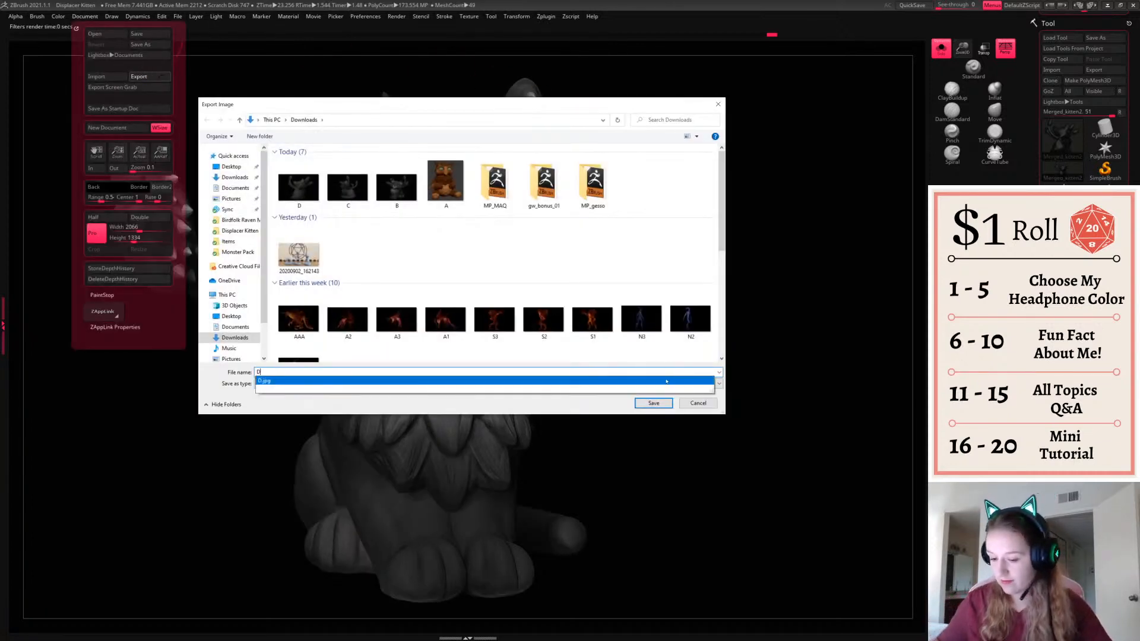
{"action": "key", "text": "BackSpace"}
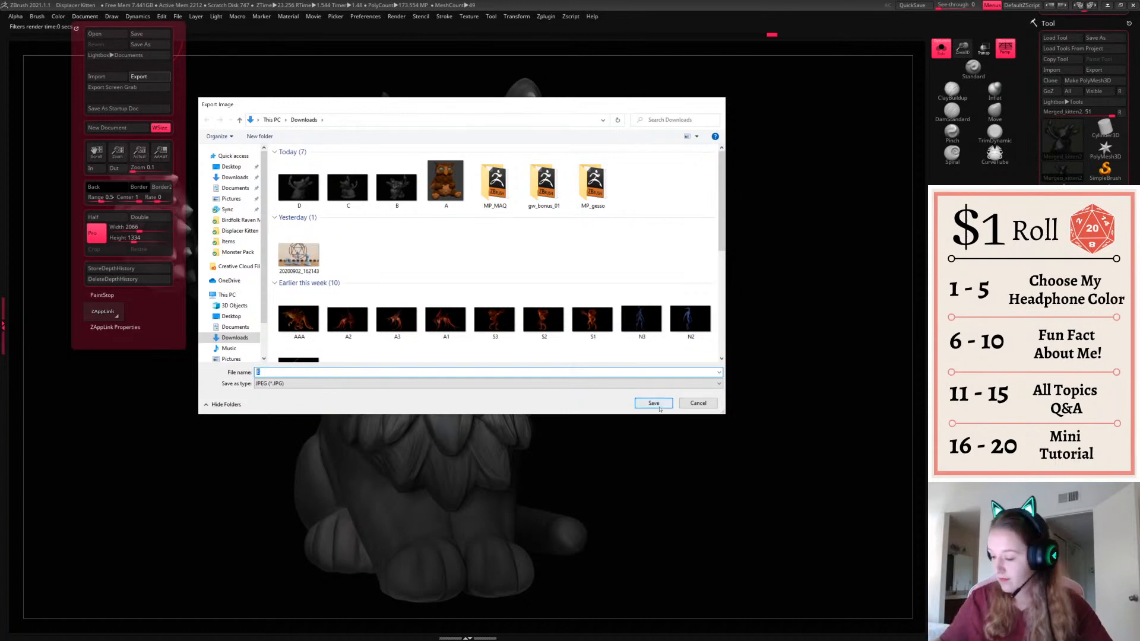
{"action": "left_click", "coordinate": [654, 404]}
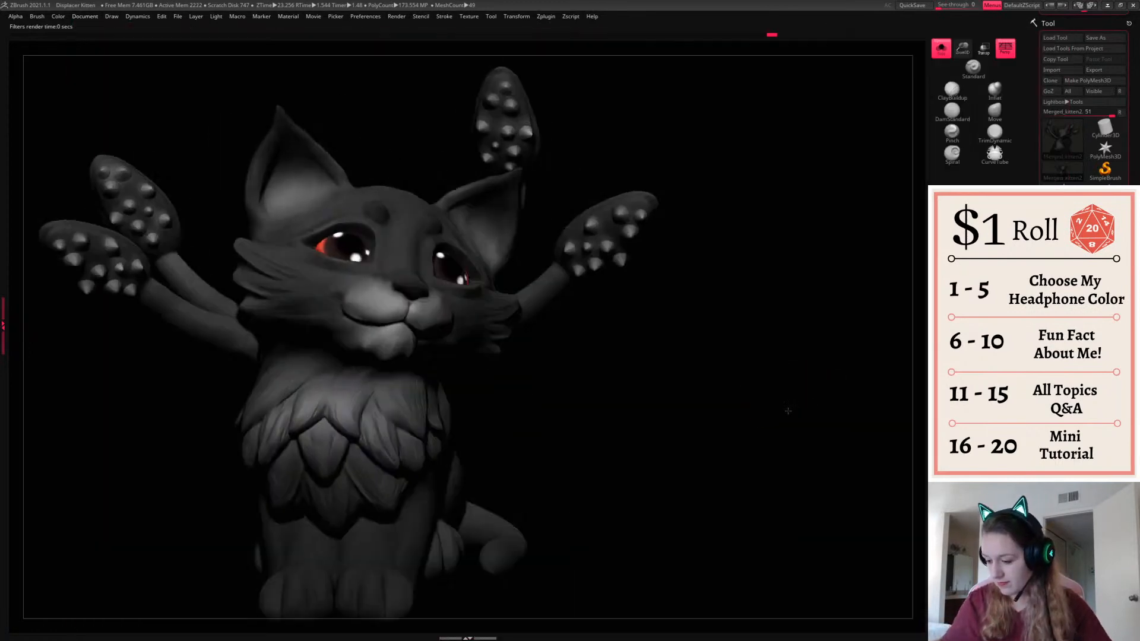
Turn the kitten to a front view with its face, chest and curled tail showing, and run a BPR render
{"action": "left_click_drag", "start_coordinate": [788, 411], "coordinate": [807, 430]}
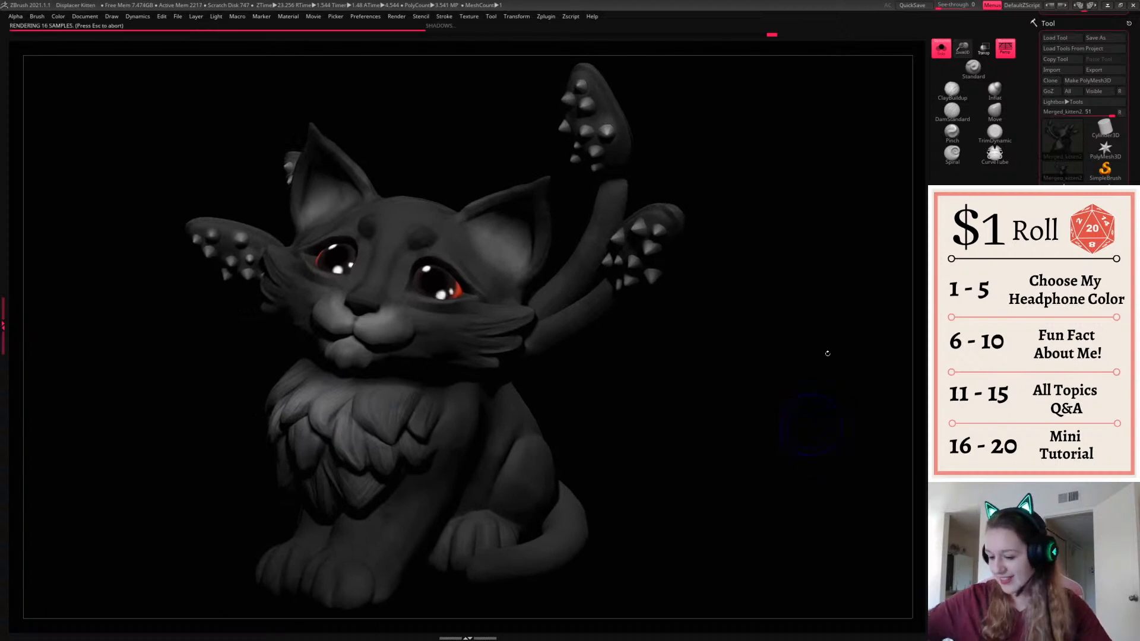
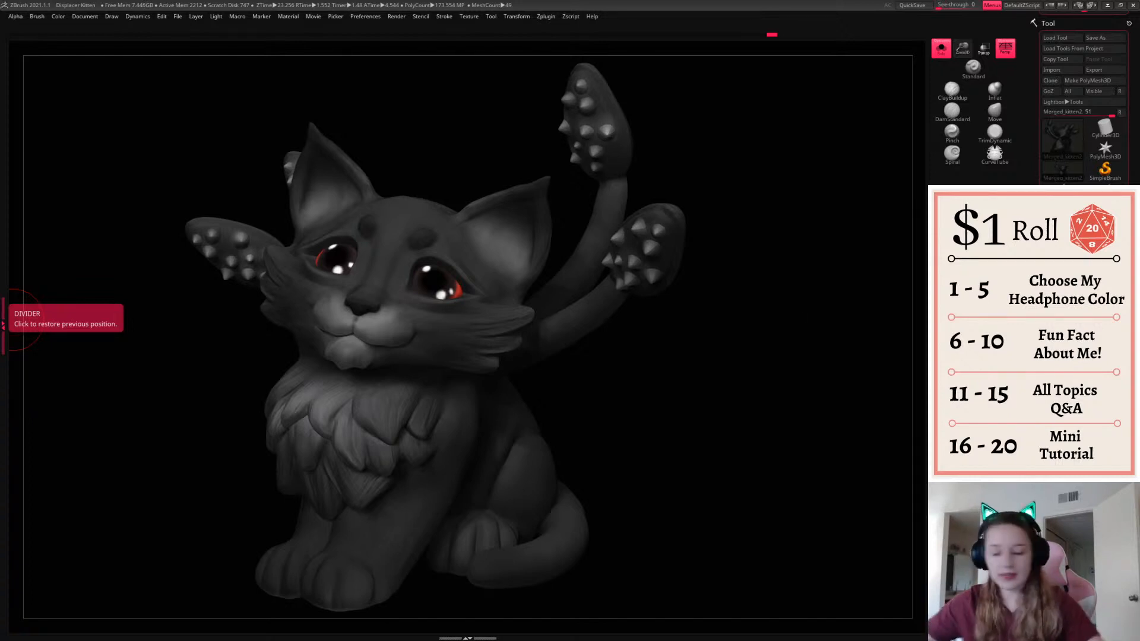
{"action": "left_click", "coordinate": [812, 342]}
{"action": "left_click_drag", "start_coordinate": [813, 342], "coordinate": [677, 390]}
{"action": "mouse_move", "coordinate": [734, 317]}
{"action": "left_mouse_down"}
{"action": "mouse_move", "coordinate": [743, 354]}
{"action": "mouse_move", "coordinate": [787, 350]}
{"action": "mouse_move", "coordinate": [790, 416]}
{"action": "mouse_move", "coordinate": [819, 420]}
{"action": "mouse_move", "coordinate": [810, 438]}
{"action": "mouse_move", "coordinate": [832, 390]}
{"action": "left_mouse_up"}
{"action": "key", "text": "shift+r"}
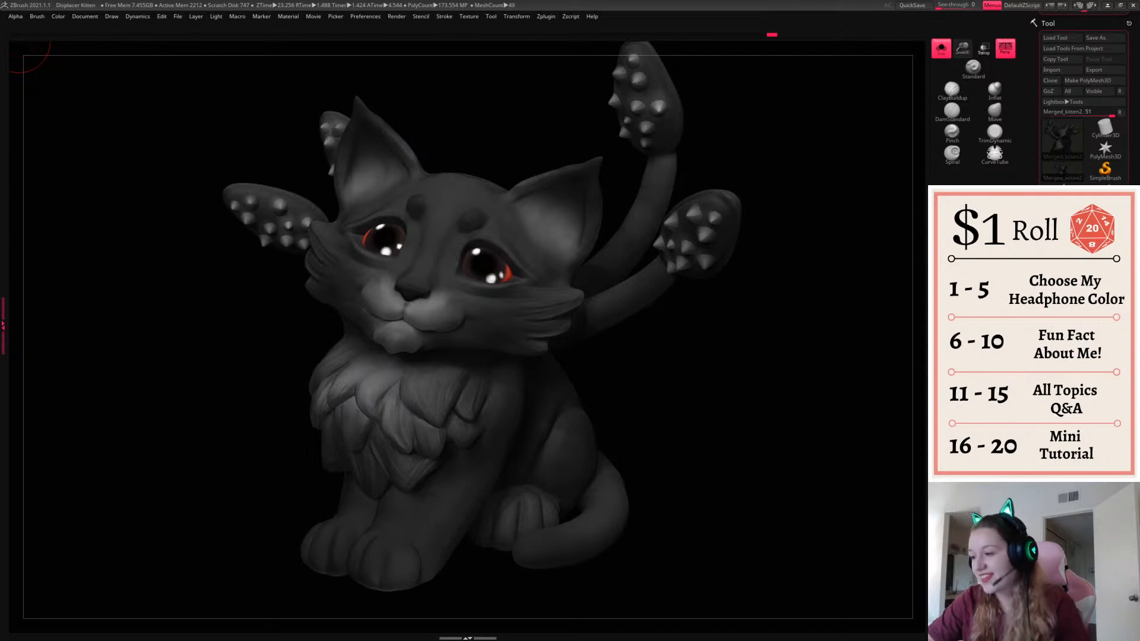
Save the project over Displacer Kitten in the Sync > Baby Monsters > Displacer Kitten folder
{"action": "key", "text": "ctrl+s"}
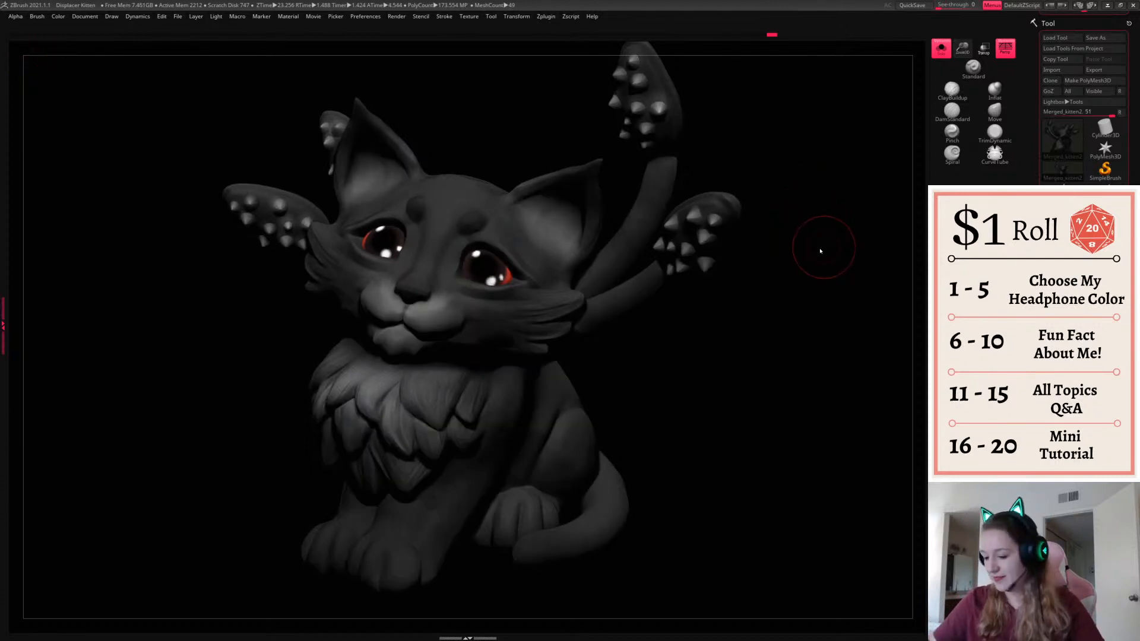
{"action": "left_click", "coordinate": [228, 209]}
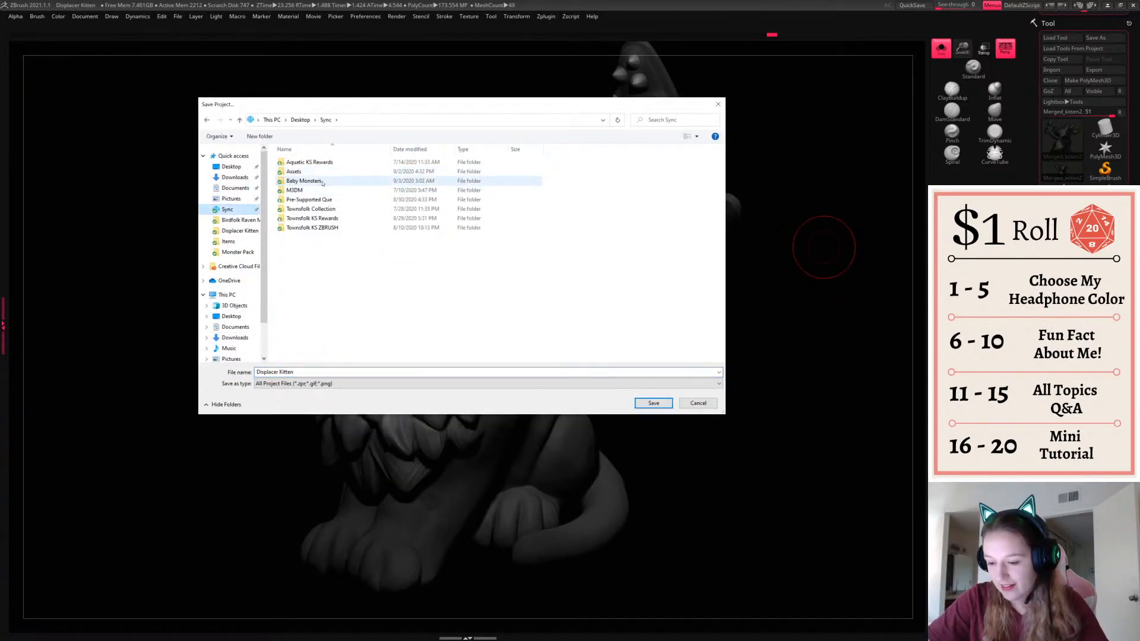
{"action": "double_click", "coordinate": [323, 174]}
{"action": "double_click", "coordinate": [305, 162]}
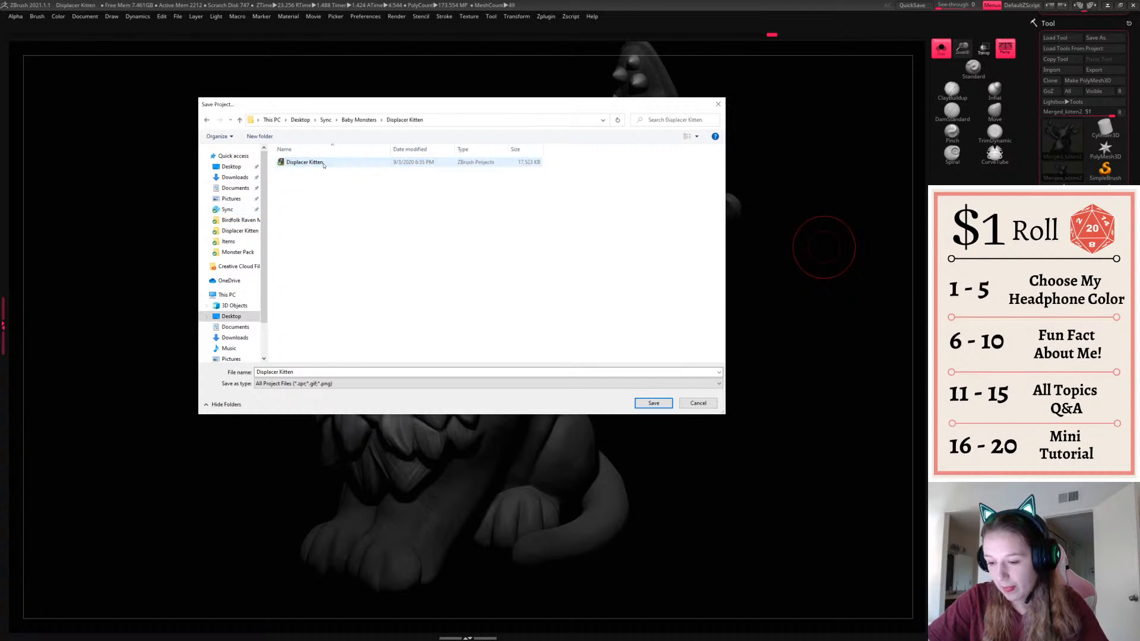
{"action": "left_click", "coordinate": [653, 403]}
{"action": "left_click", "coordinate": [625, 317]}
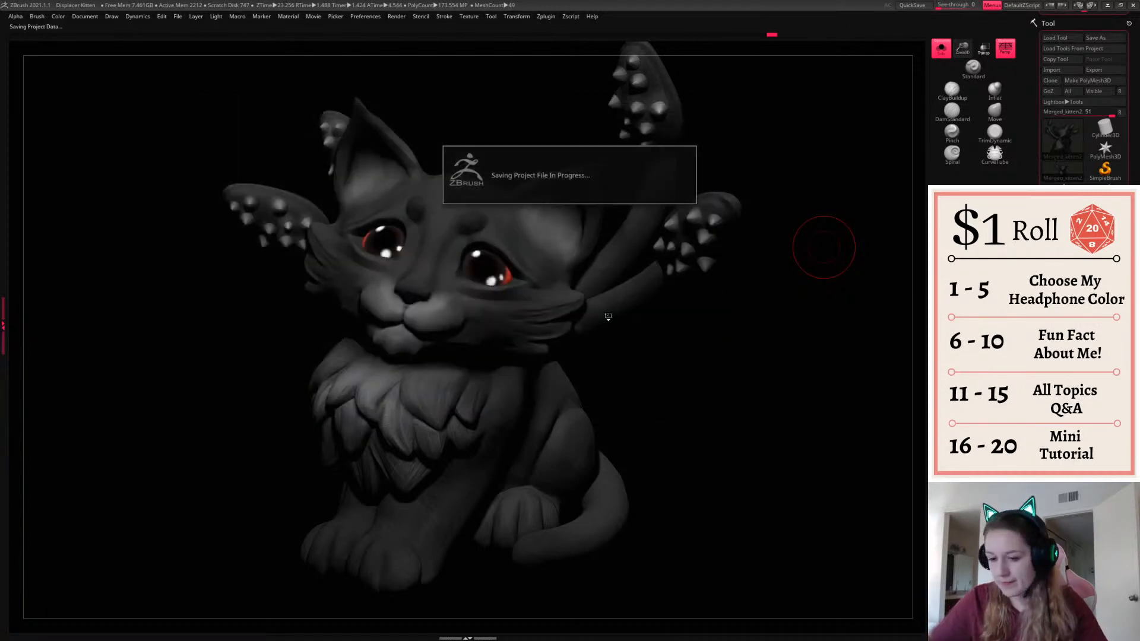
Open the Owlbear project from the Baby Monsters folder, discarding changes to the current project
{"action": "left_click", "coordinate": [178, 16]}
{"action": "left_click", "coordinate": [196, 33]}
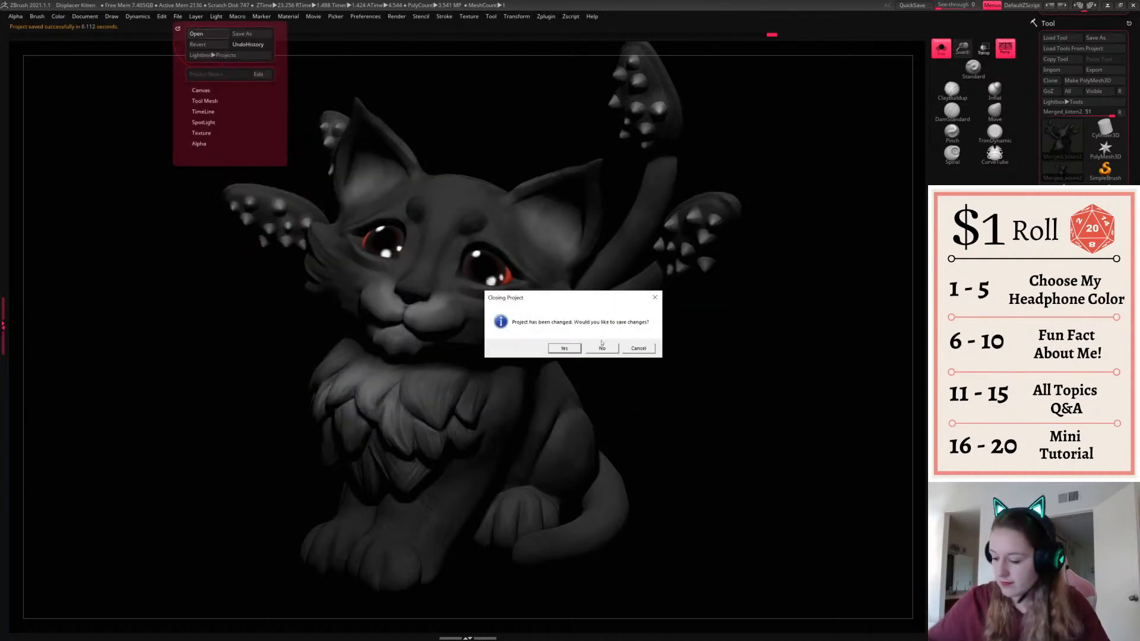
{"action": "left_click", "coordinate": [603, 349]}
{"action": "left_click", "coordinate": [363, 121]}
{"action": "double_click", "coordinate": [346, 173]}
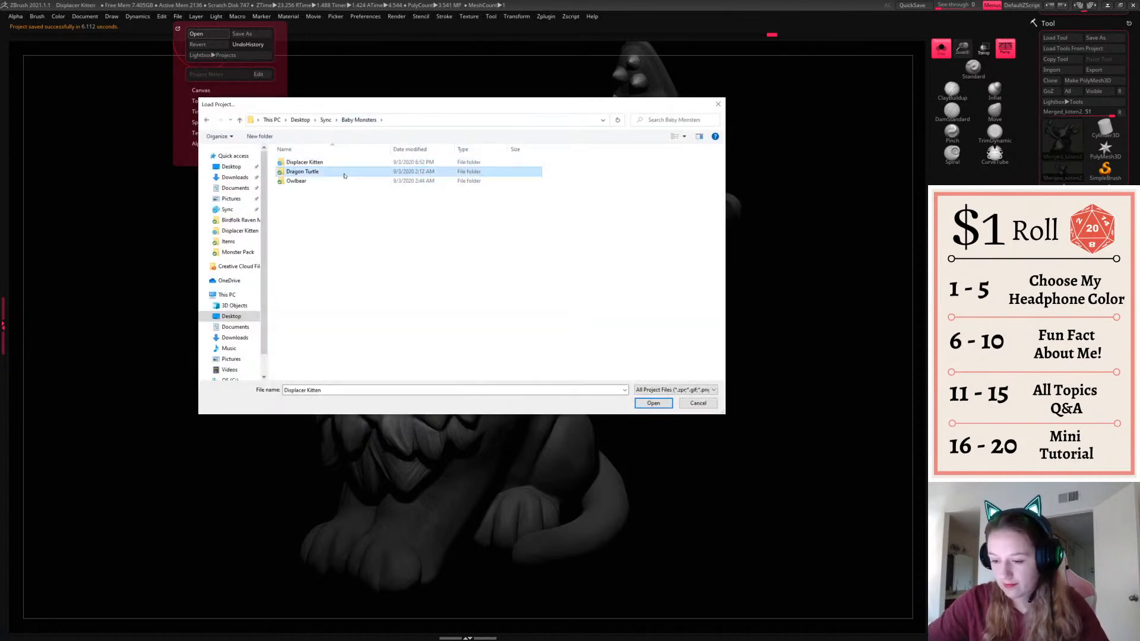
{"action": "double_click", "coordinate": [305, 162]}
{"action": "double_click", "coordinate": [300, 162]}
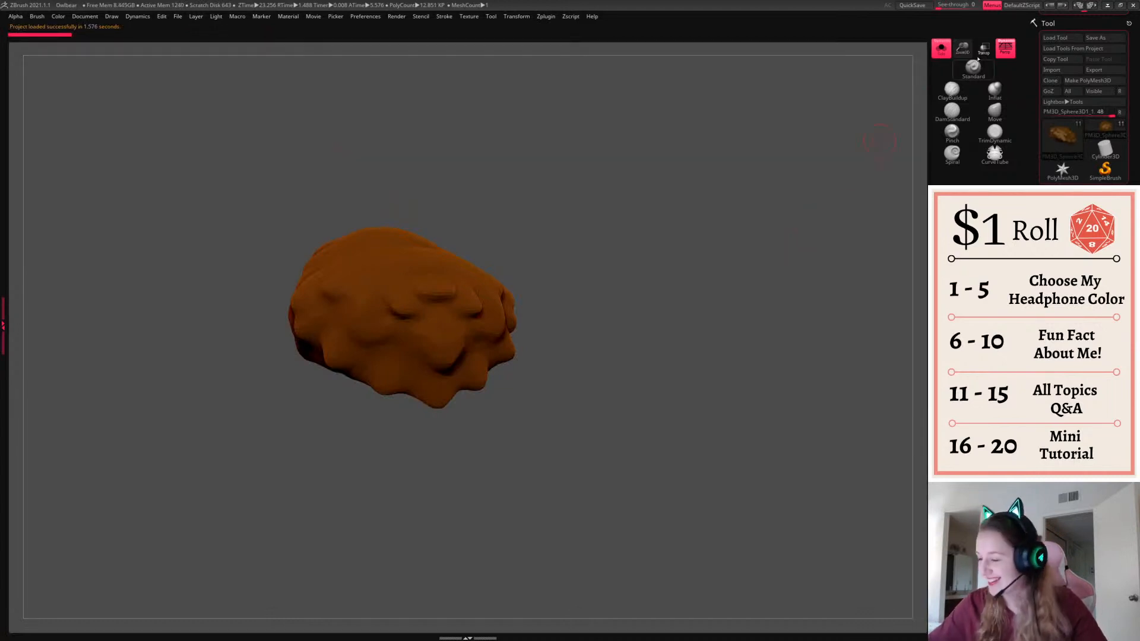
Turn off Solo mode to show every part of the owlbear and frame the whole figure
{"action": "left_click", "coordinate": [941, 49]}
{"action": "left_click_drag", "start_coordinate": [779, 380], "coordinate": [763, 354], "text": "alt"}
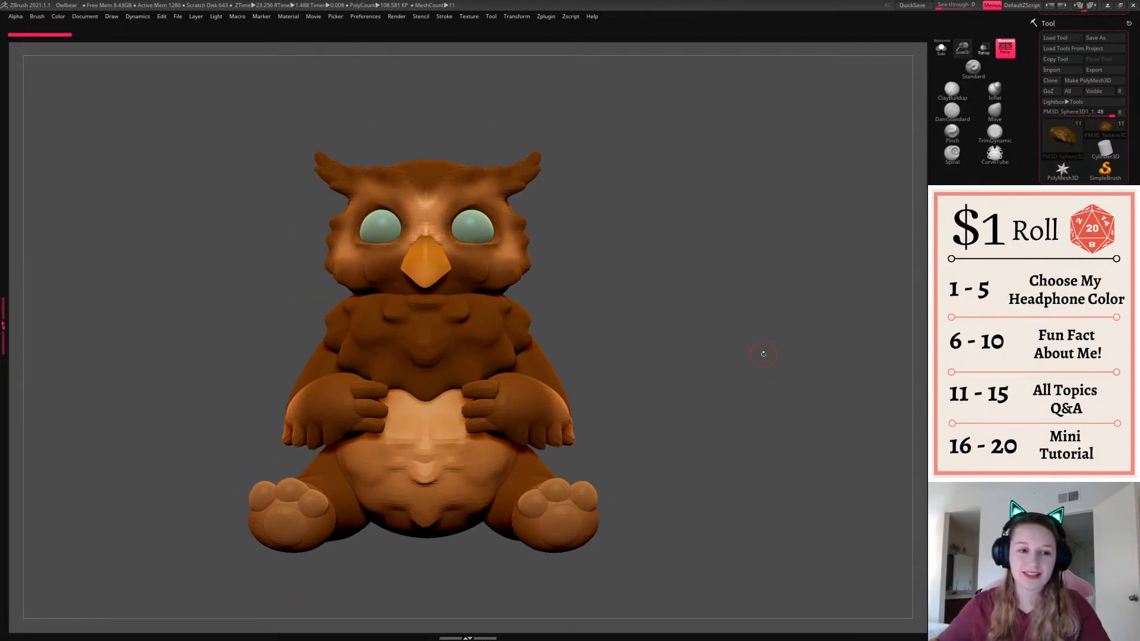
{"action": "key", "text": "space"}
{"action": "left_click_drag", "start_coordinate": [693, 331], "coordinate": [740, 357]}
{"action": "key", "text": "space"}
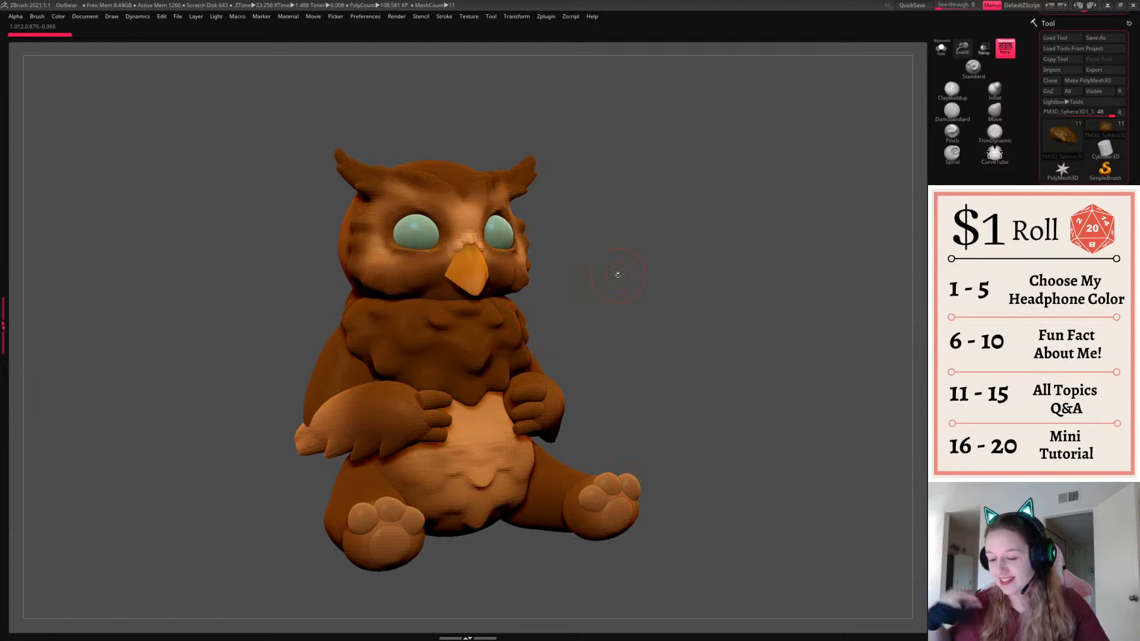
Switch to the Move brush and adjust its draw size
{"action": "key", "text": "s"}
{"action": "left_click", "coordinate": [994, 133]}
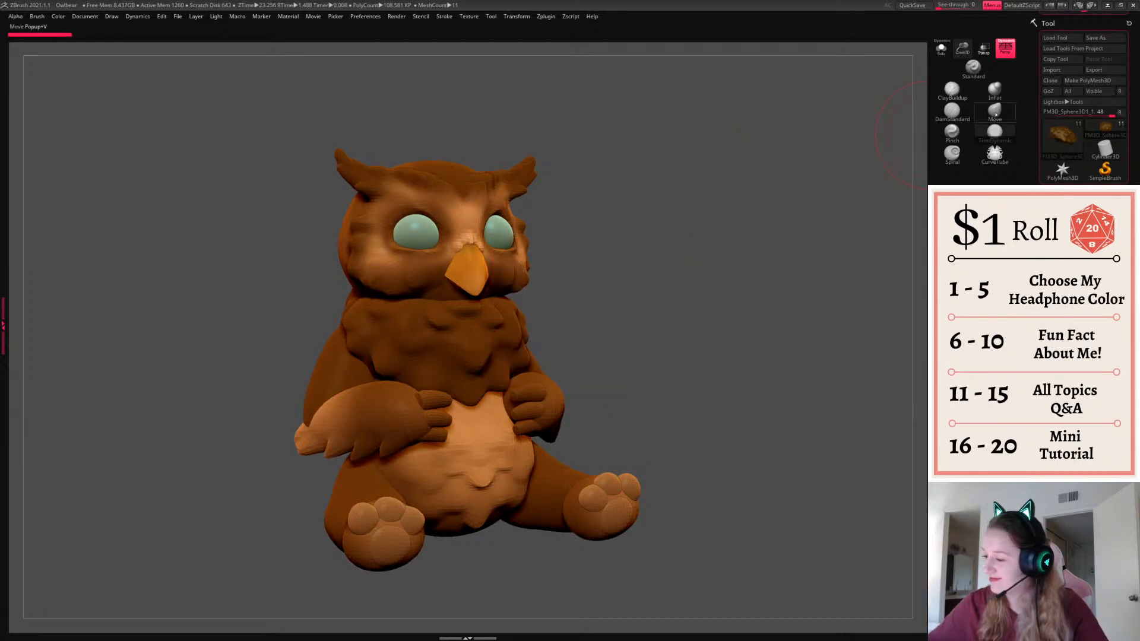
{"action": "left_click", "coordinate": [995, 111]}
{"action": "key", "text": "s"}
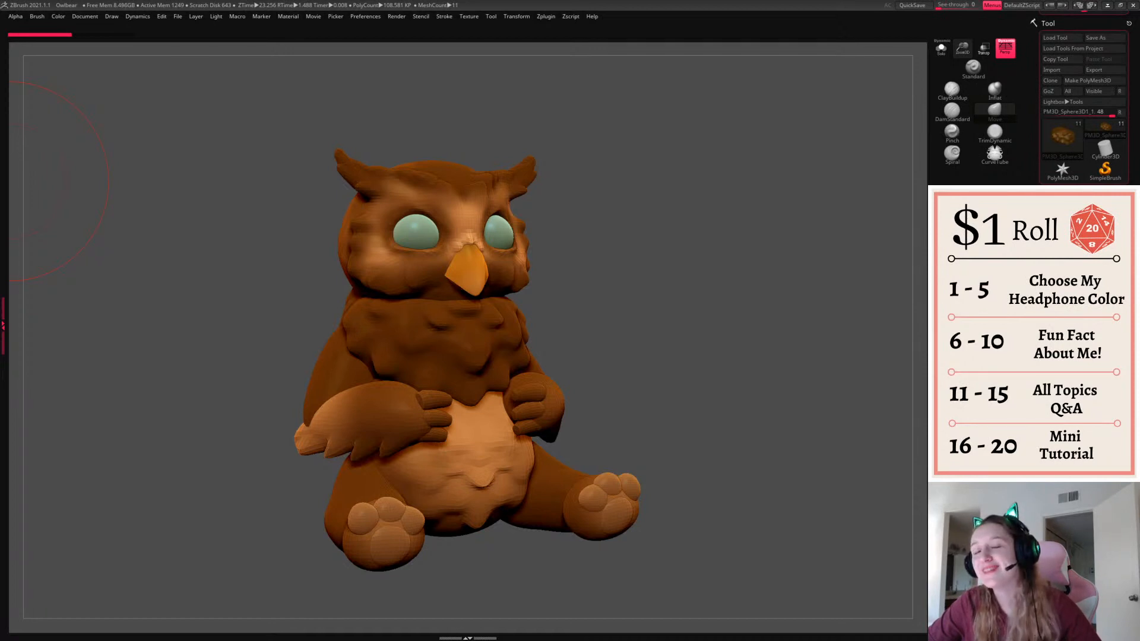
Raise the chest feathers and the belly slightly along the vertical axis, working from the front view
{"action": "left_click_drag", "start_coordinate": [720, 351], "coordinate": [718, 339], "text": "shift"}
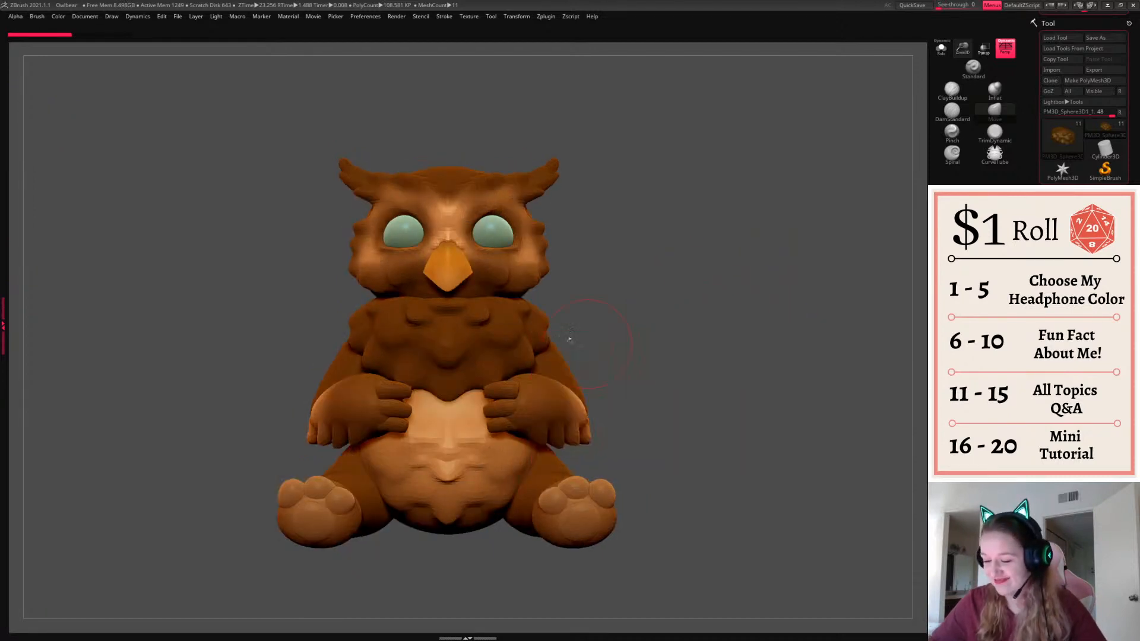
{"action": "key", "text": "w"}
{"action": "left_click_drag", "start_coordinate": [451, 268], "coordinate": [450, 253]}
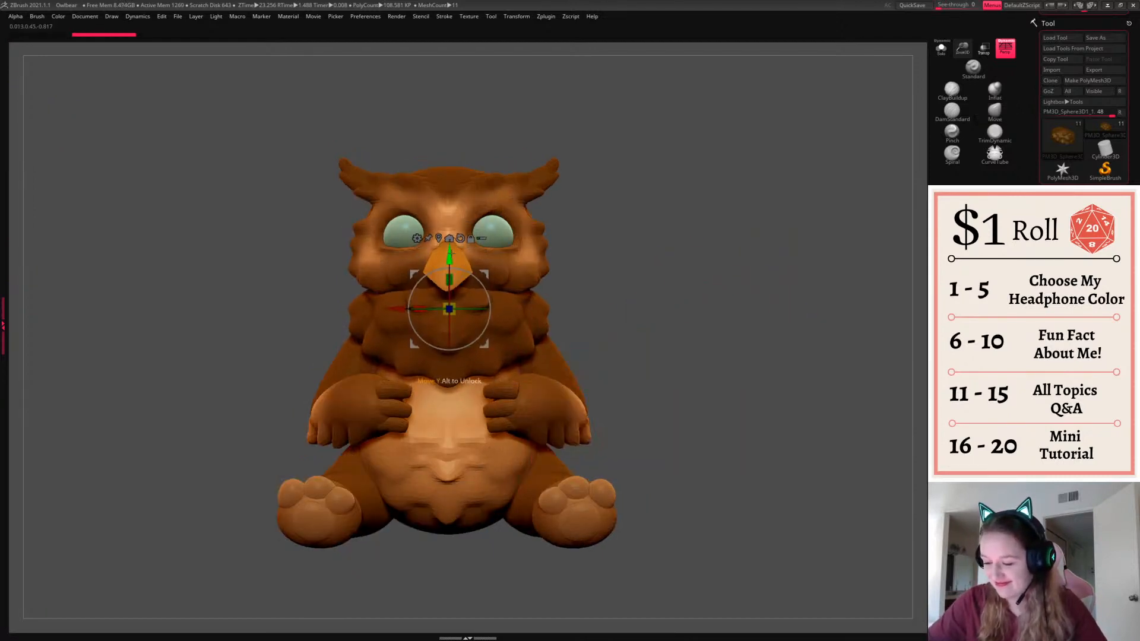
{"action": "key", "text": "q"}
{"action": "left_click", "coordinate": [474, 461], "text": "alt"}
{"action": "key", "text": "w"}
{"action": "left_click_drag", "start_coordinate": [449, 333], "coordinate": [449, 308]}
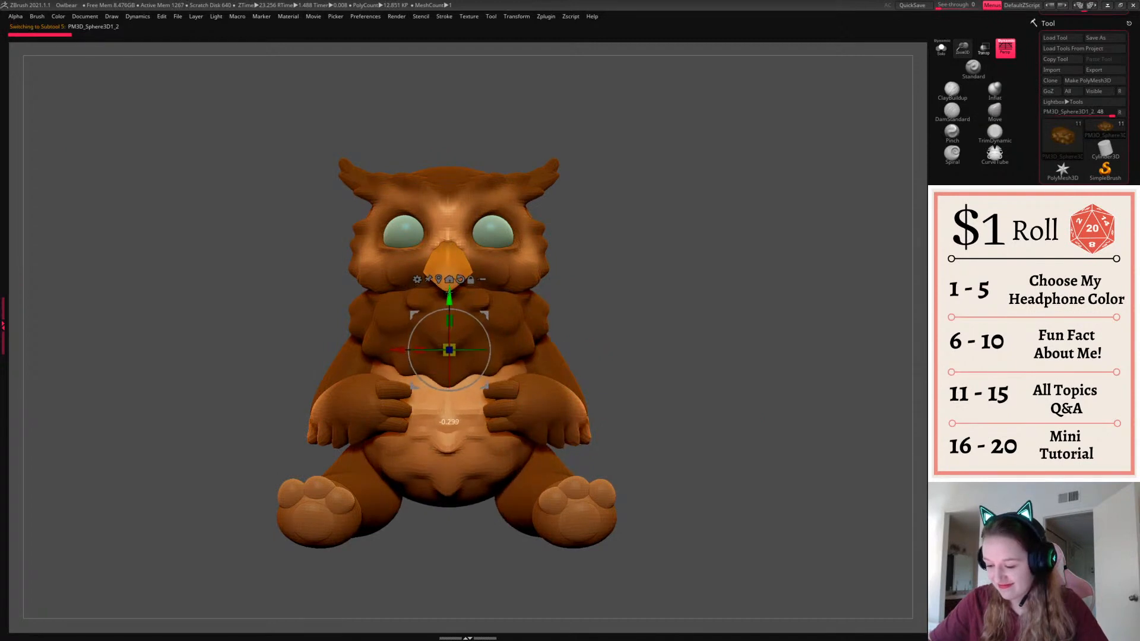
{"action": "key", "text": "q"}
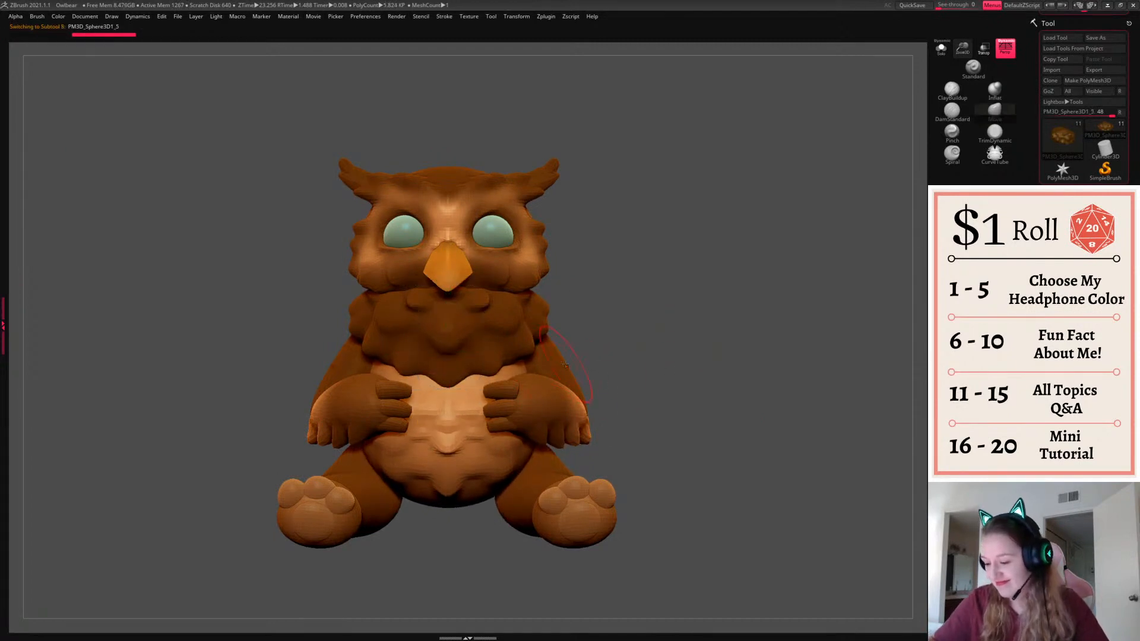
Raise the upper arms and the forearms with hands to match the lifted torso
{"action": "key", "text": "w"}
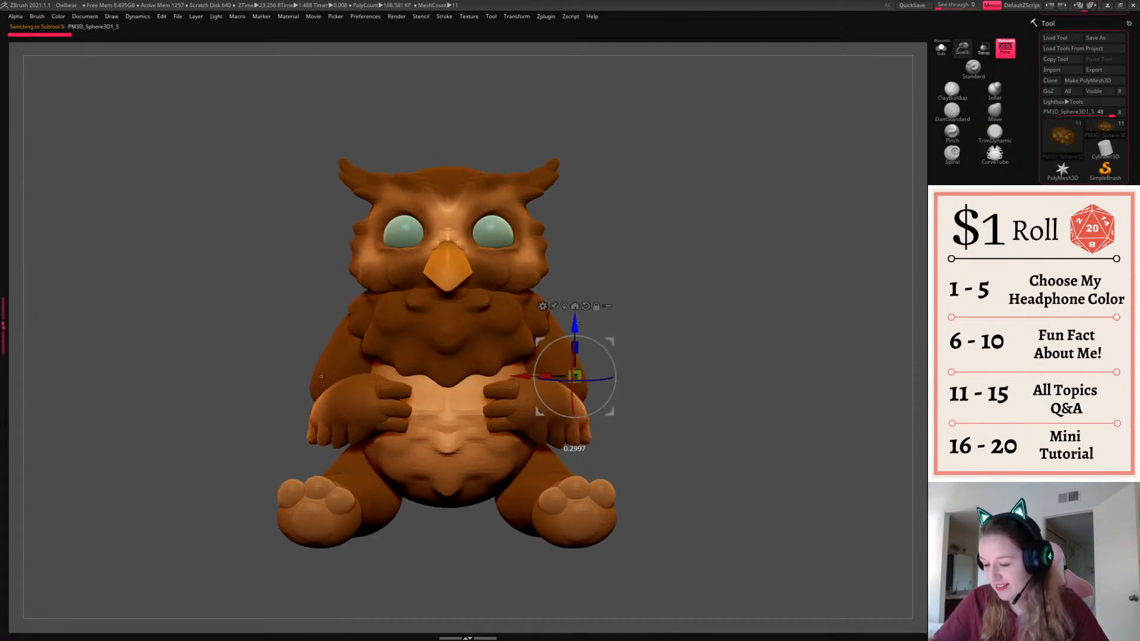
{"action": "left_click_drag", "start_coordinate": [579, 324], "coordinate": [579, 329]}
{"action": "key", "text": "q"}
{"action": "left_click", "coordinate": [574, 415], "text": "alt"}
{"action": "key", "text": "w"}
{"action": "left_click_drag", "start_coordinate": [574, 416], "coordinate": [630, 412]}
{"action": "left_click_drag", "start_coordinate": [582, 469], "coordinate": [523, 406]}
Raise the thighs and the large round paw pads vertically toward the belly
{"action": "key", "text": "q"}
{"action": "left_click", "coordinate": [547, 468], "text": "alt"}
{"action": "key", "text": "w"}
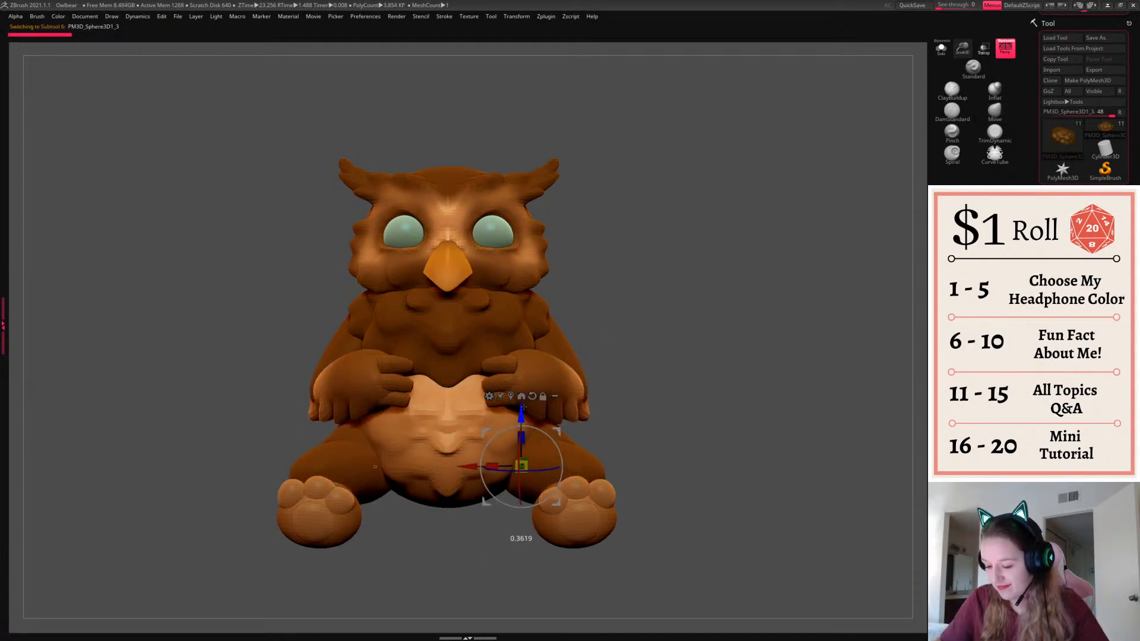
{"action": "key", "text": "q"}
{"action": "left_click", "coordinate": [574, 516], "text": "alt"}
{"action": "key", "text": "w"}
{"action": "left_click_drag", "start_coordinate": [583, 470], "coordinate": [559, 408]}
Raise the toes and the feet so they line up with the lifted paw pads
{"action": "key", "text": "q"}
{"action": "left_click", "coordinate": [554, 487], "text": "alt"}
{"action": "key", "text": "w"}
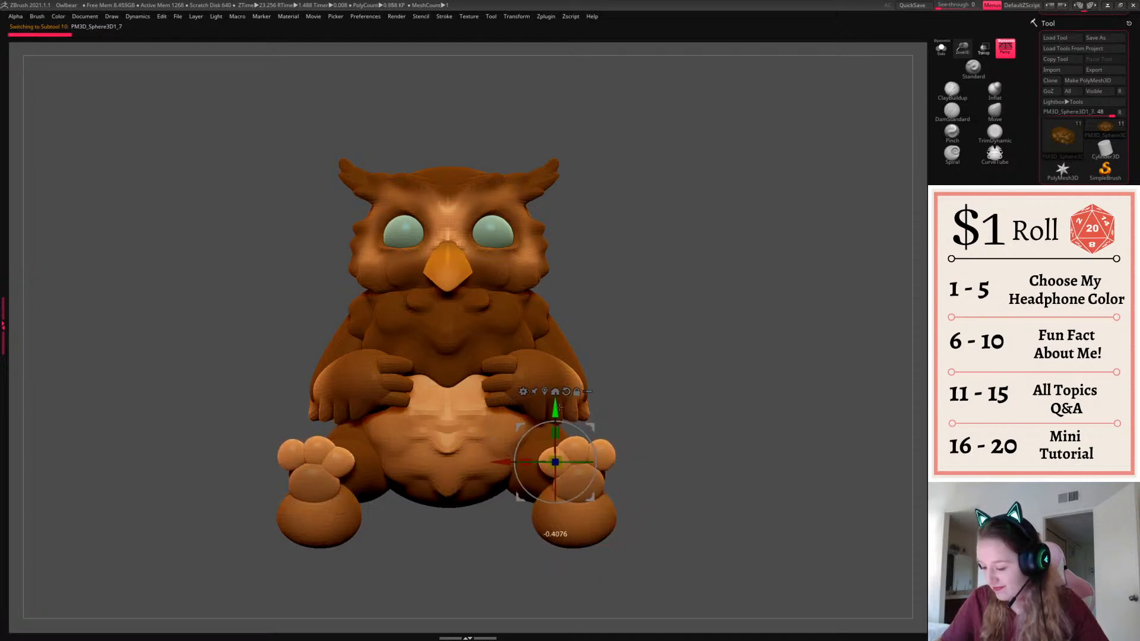
{"action": "key", "text": "q"}
{"action": "left_click", "coordinate": [569, 523], "text": "alt"}
{"action": "key", "text": "w"}
{"action": "left_click_drag", "start_coordinate": [569, 466], "coordinate": [577, 421]}
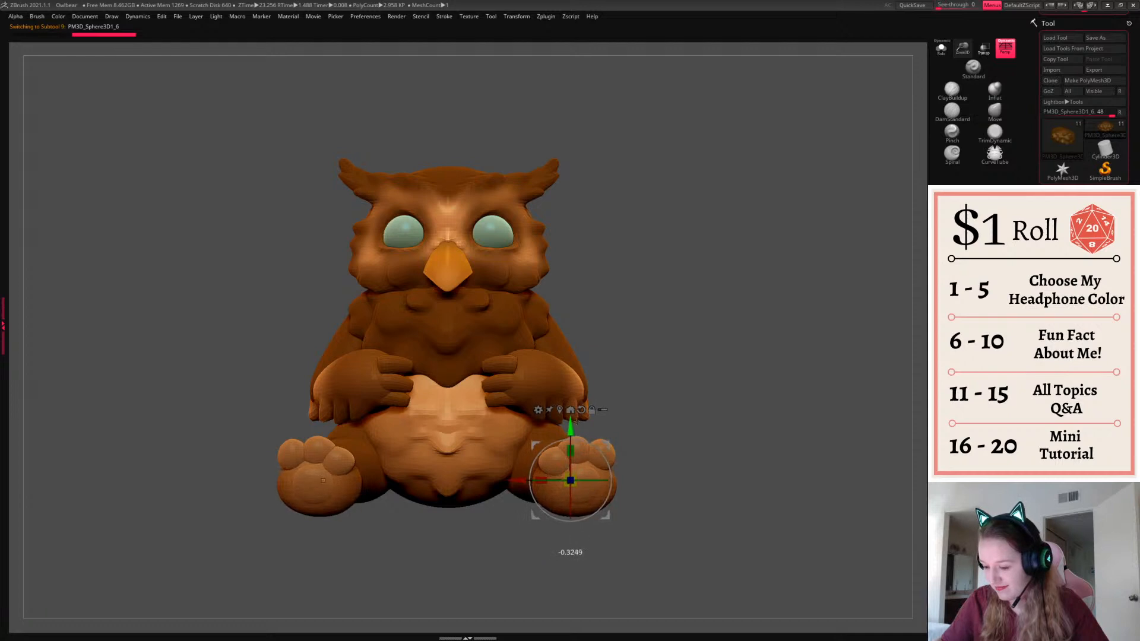
{"action": "key", "text": "q"}
Adjust the Move brush's draw size and turn the owlbear to its side
{"action": "mouse_move", "coordinate": [712, 426]}
{"action": "left_mouse_down"}
{"action": "mouse_move", "coordinate": [689, 418]}
{"action": "mouse_move", "coordinate": [720, 425]}
{"action": "left_mouse_up"}
{"action": "key", "text": "space"}
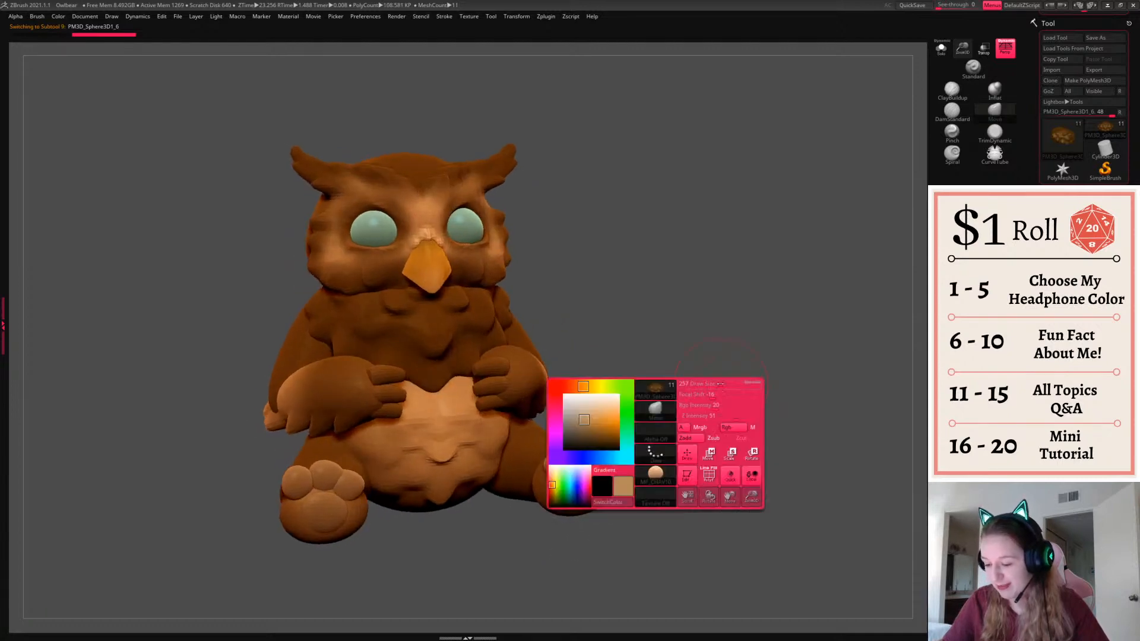
{"action": "left_click_drag", "start_coordinate": [720, 383], "coordinate": [664, 460]}
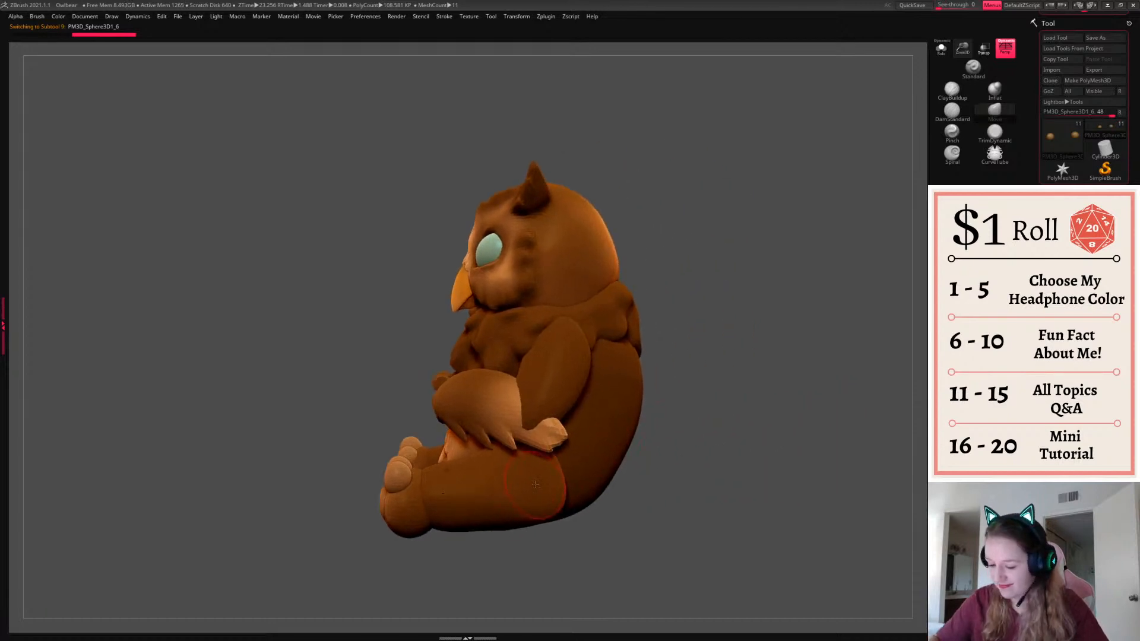
Check the owlbear's profile with perspective distortion off, restore the perspective, and select the PM3D_Sphere3D1_1 subtool
{"action": "left_click", "coordinate": [1005, 52]}
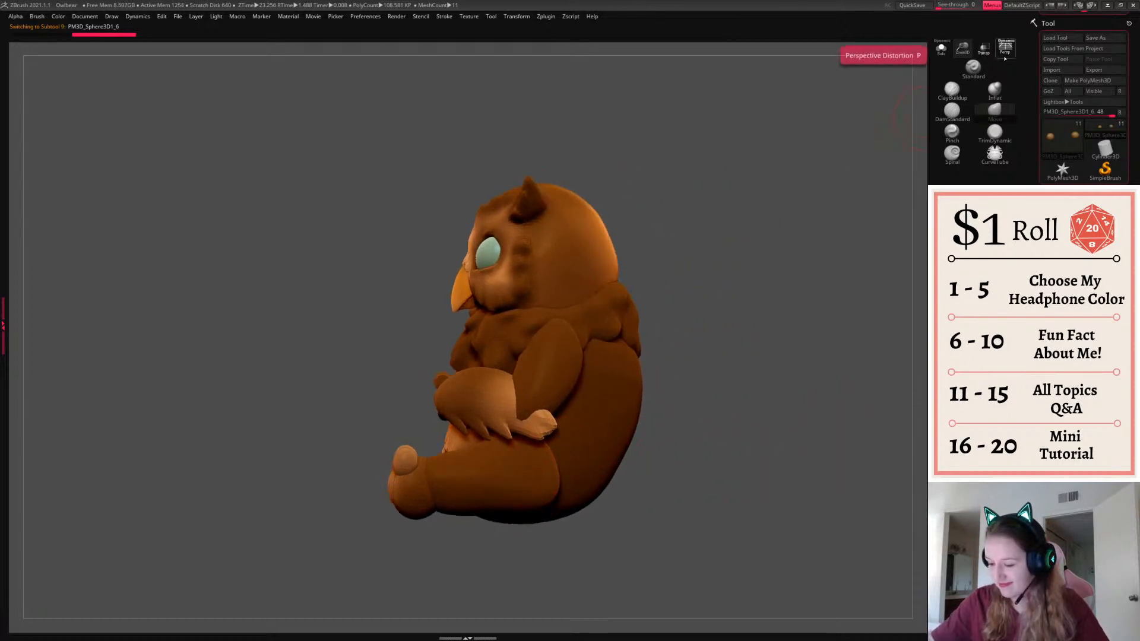
{"action": "left_click", "coordinate": [1005, 52]}
{"action": "left_click_drag", "start_coordinate": [730, 362], "coordinate": [793, 349]}
{"action": "left_click", "coordinate": [594, 383], "text": "alt"}
{"action": "left_click_drag", "start_coordinate": [720, 341], "coordinate": [692, 381]}
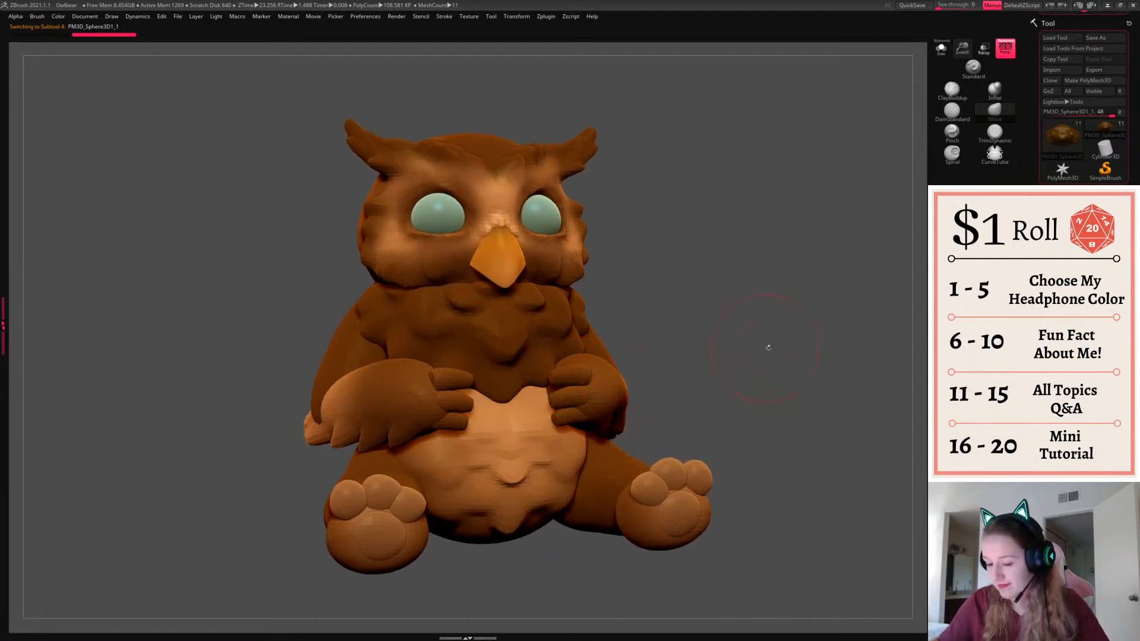
Select the forearm subtool PM3D_Sphere3D1_4 and shift the forearm slightly forward and up from the side view
{"action": "left_click_drag", "start_coordinate": [769, 346], "coordinate": [730, 363]}
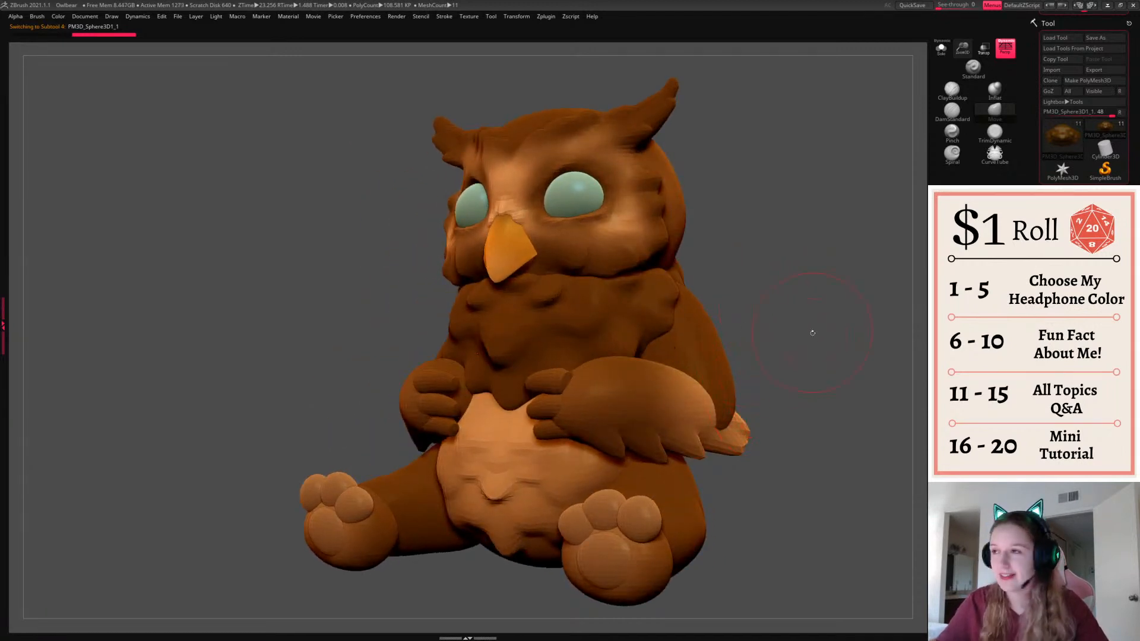
{"action": "left_click_drag", "start_coordinate": [812, 334], "coordinate": [839, 327]}
{"action": "key", "text": "w"}
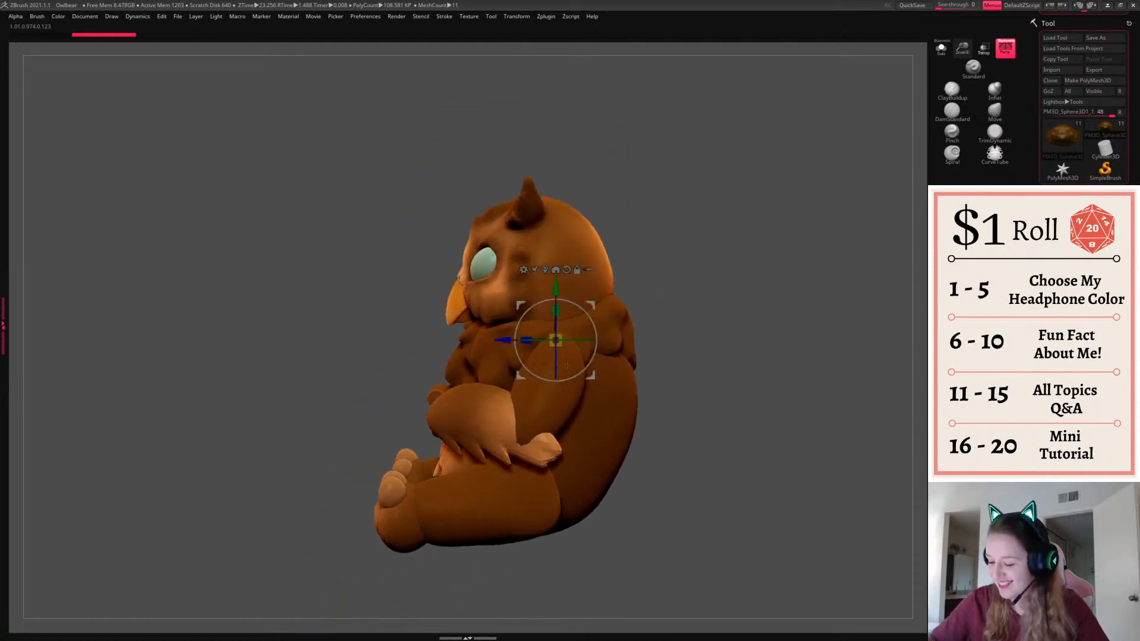
{"action": "left_click", "coordinate": [592, 332], "text": "alt"}
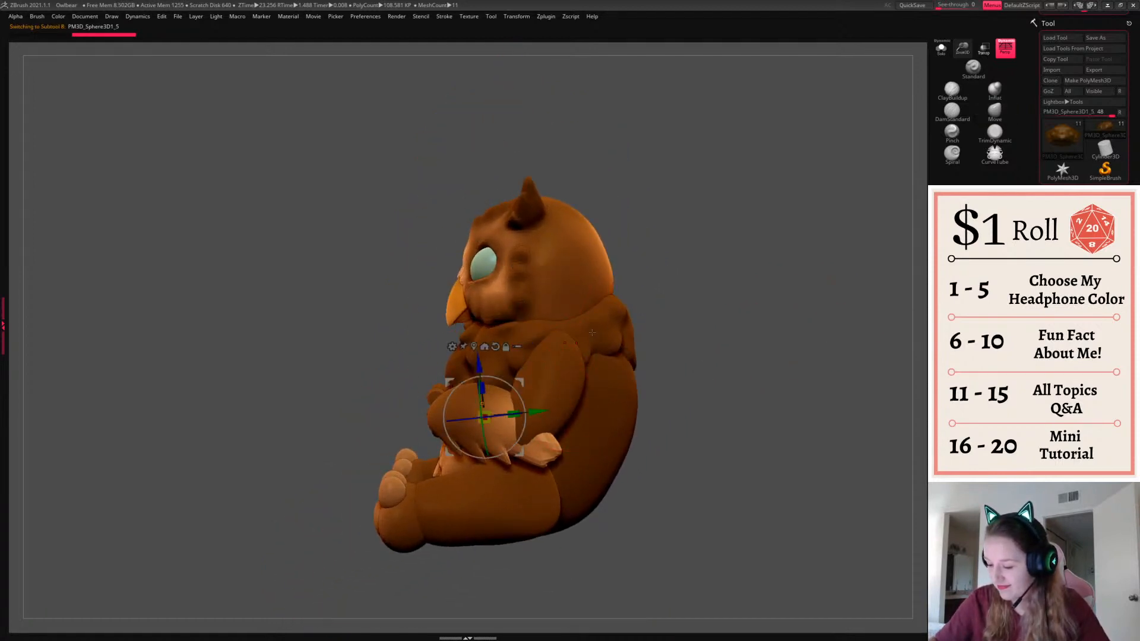
{"action": "key", "text": "q"}
{"action": "left_click", "coordinate": [529, 395], "text": "alt"}
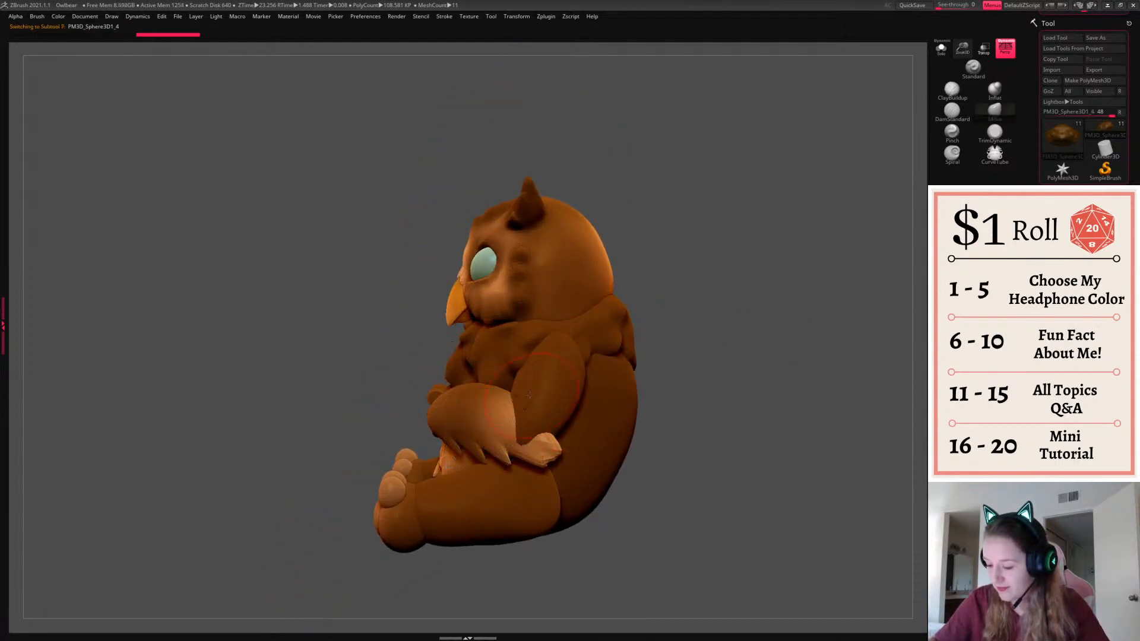
{"action": "key", "text": "w"}
{"action": "left_click_drag", "start_coordinate": [519, 393], "coordinate": [514, 383]}
{"action": "key", "text": "q"}
Adjust the Move brush's draw size and reshape the owlbear's forearms from the side and front
{"action": "right_click", "coordinate": [654, 412]}
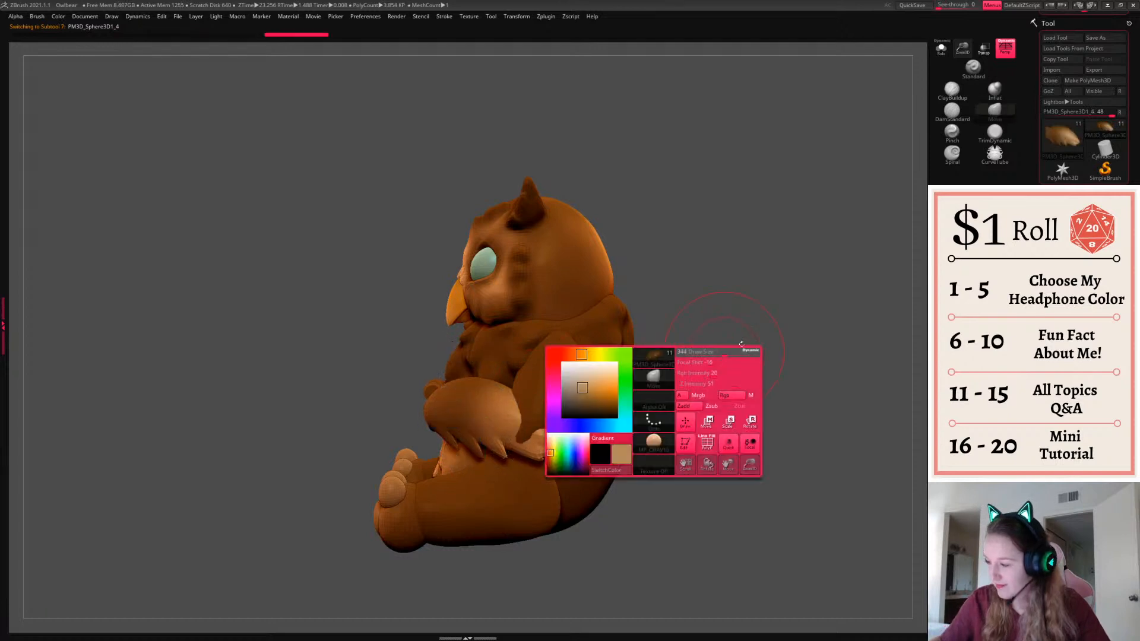
{"action": "left_click_drag", "start_coordinate": [778, 333], "coordinate": [915, 291]}
{"action": "left_click_drag", "start_coordinate": [605, 430], "coordinate": [530, 475]}
{"action": "left_click_drag", "start_coordinate": [675, 402], "coordinate": [736, 478]}
{"action": "right_click", "coordinate": [622, 499]}
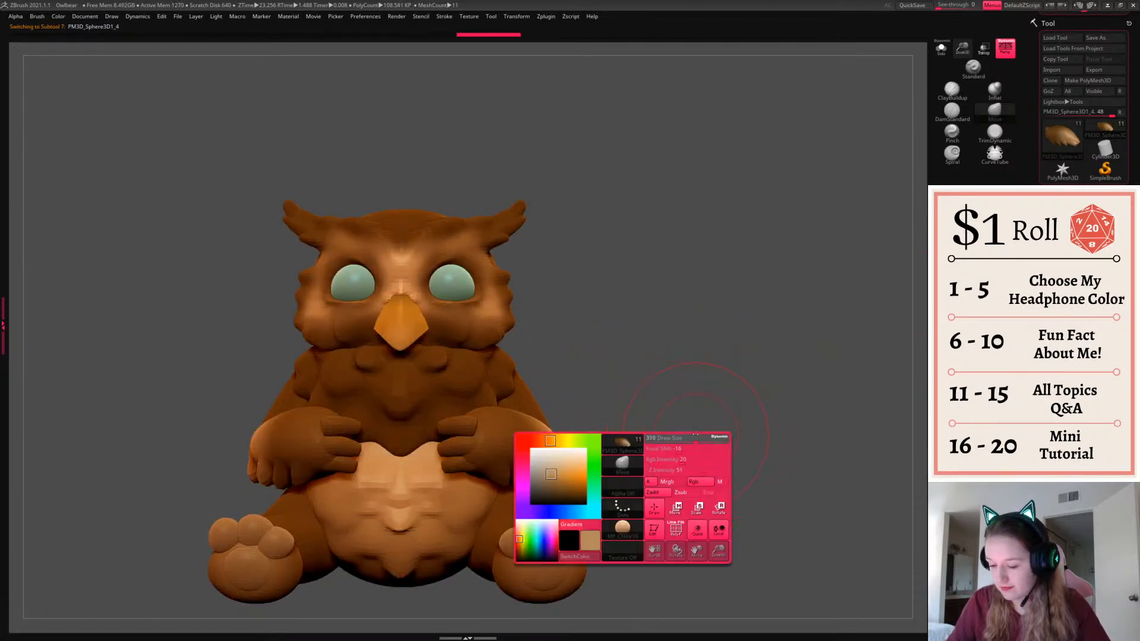
{"action": "mouse_move", "coordinate": [742, 386]}
{"action": "left_mouse_down", "text": "shift"}
{"action": "mouse_move", "coordinate": [766, 386]}
{"action": "mouse_move", "coordinate": [731, 383]}
{"action": "mouse_move", "coordinate": [762, 394]}
{"action": "mouse_move", "coordinate": [729, 397]}
{"action": "mouse_move", "coordinate": [742, 401]}
{"action": "left_mouse_up", "text": "shift"}
{"action": "right_click", "coordinate": [692, 449]}
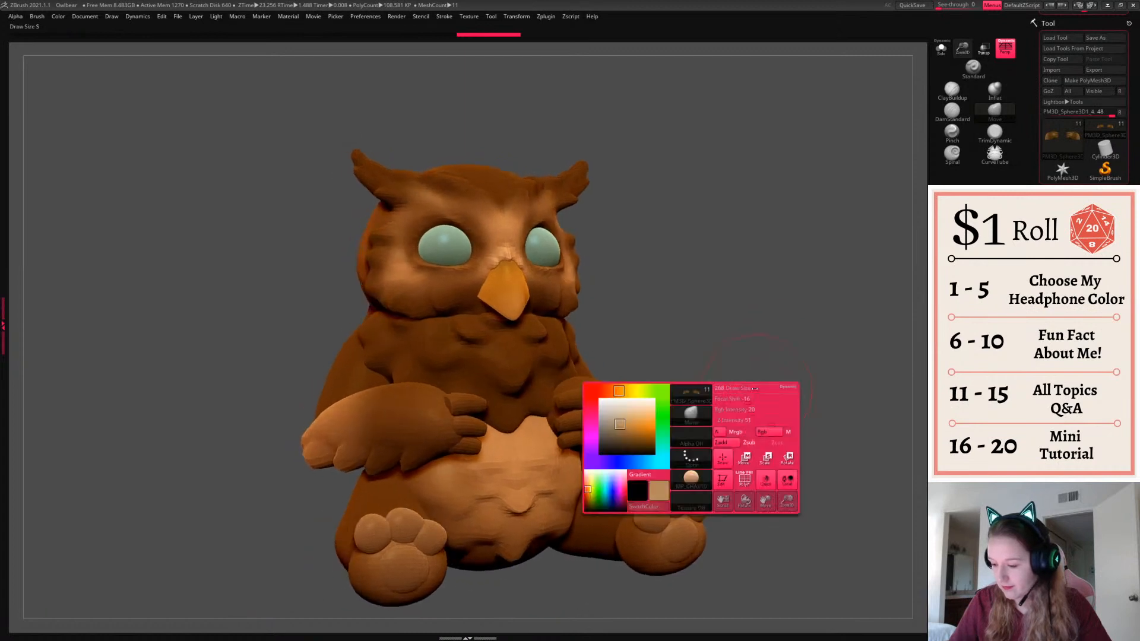
Select the chest fur subtool PM3D_Sphere3D1_1 and reshape its front and lower edge with the Move brush
{"action": "left_click", "coordinate": [538, 366], "text": "alt"}
{"action": "right_click", "coordinate": [633, 387]}
{"action": "left_click_drag", "start_coordinate": [529, 378], "coordinate": [538, 381]}
{"action": "left_click_drag", "start_coordinate": [672, 356], "coordinate": [678, 370]}
{"action": "left_click_drag", "start_coordinate": [514, 431], "coordinate": [518, 435]}
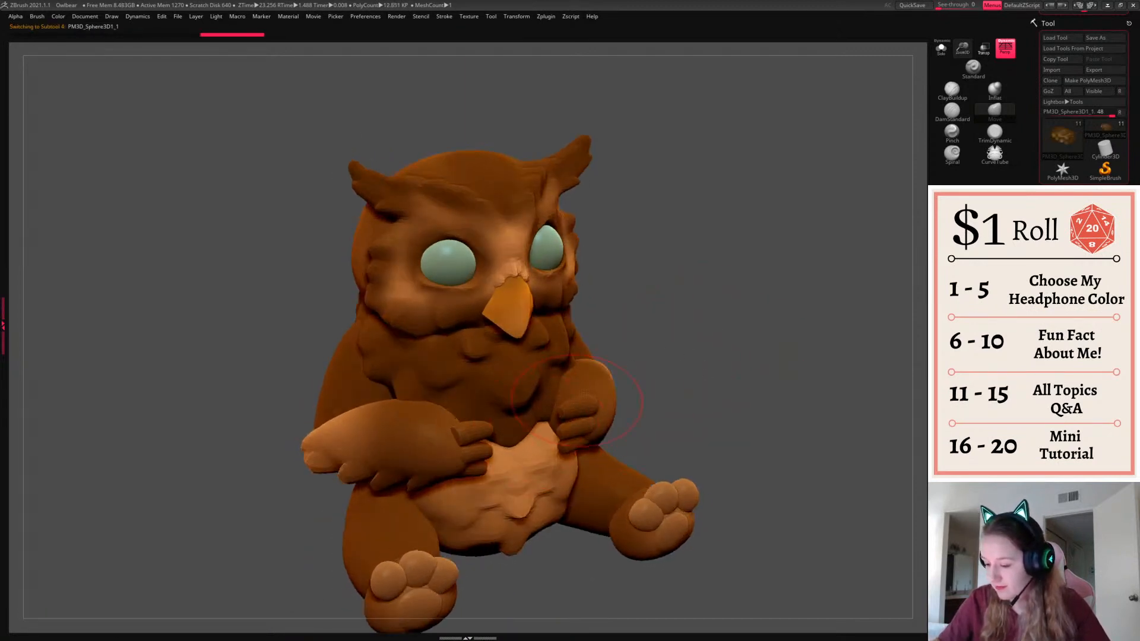
{"action": "left_click_drag", "start_coordinate": [692, 359], "coordinate": [644, 363]}
{"action": "left_click_drag", "start_coordinate": [500, 384], "coordinate": [498, 376]}
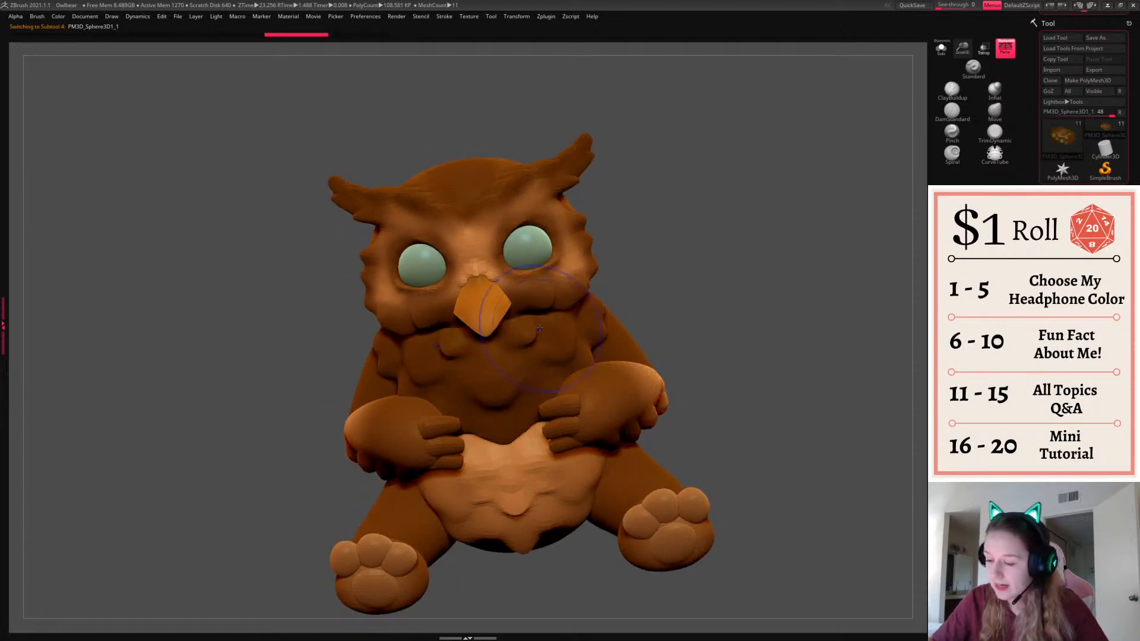
Pull the back of the fur collar outward and extend its pointed tip down the owlbear's back
{"action": "mouse_move", "coordinate": [750, 319]}
{"action": "left_mouse_down"}
{"action": "mouse_move", "coordinate": [739, 307]}
{"action": "mouse_move", "coordinate": [765, 292]}
{"action": "mouse_move", "coordinate": [642, 308]}
{"action": "mouse_move", "coordinate": [774, 301]}
{"action": "mouse_move", "coordinate": [827, 313]}
{"action": "left_mouse_up"}
{"action": "key", "text": "space"}
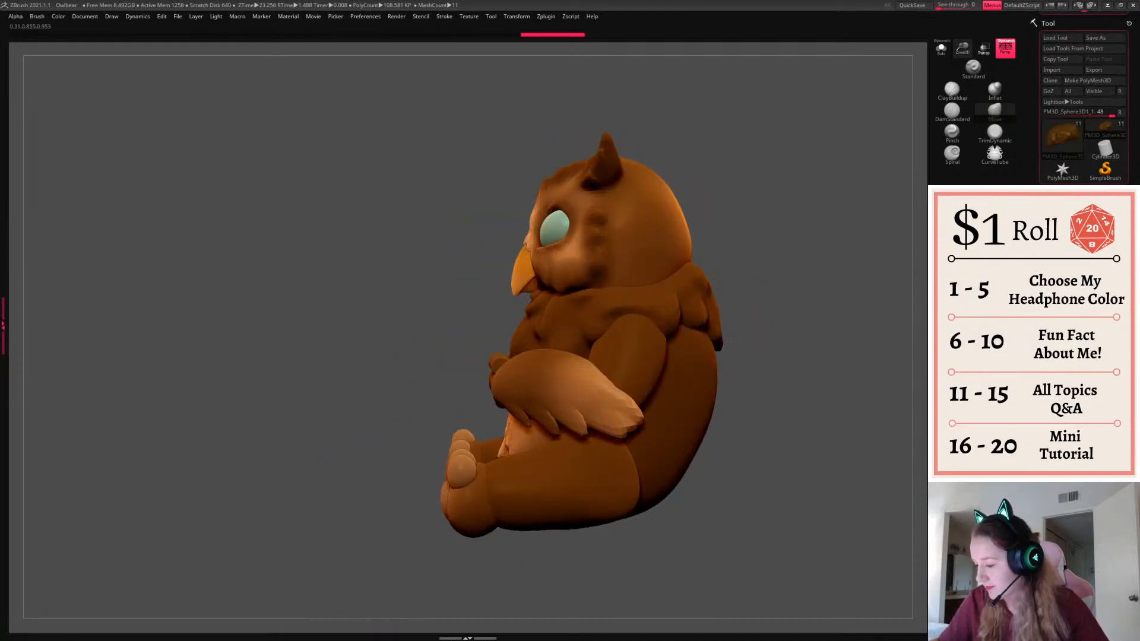
{"action": "left_click_drag", "start_coordinate": [716, 307], "coordinate": [735, 308]}
{"action": "left_click_drag", "start_coordinate": [819, 293], "coordinate": [636, 524]}
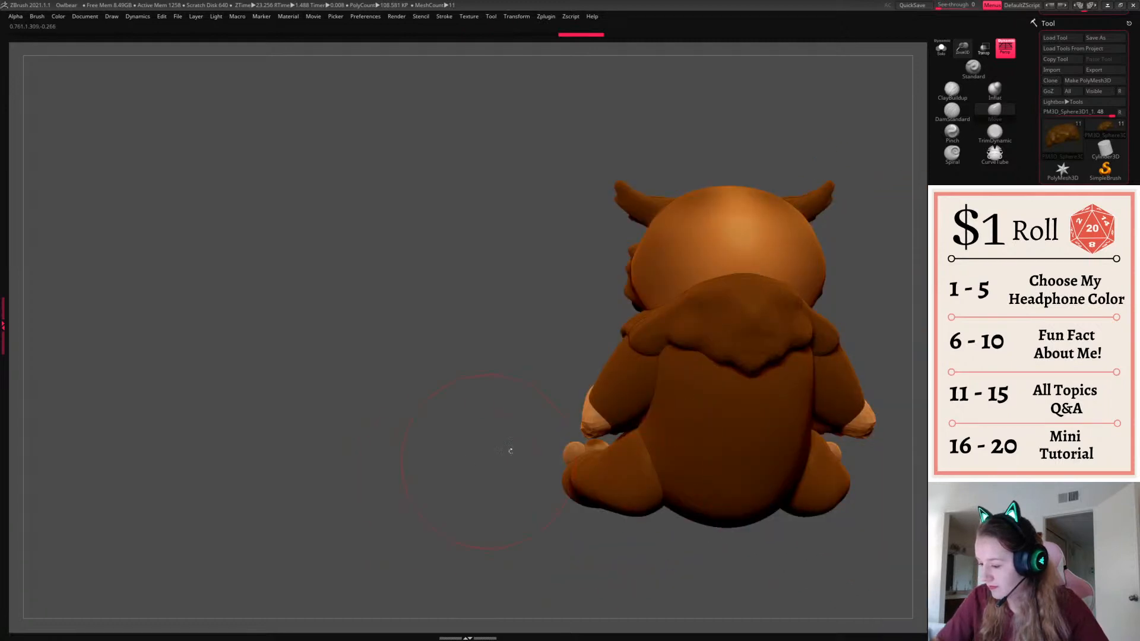
{"action": "left_click_drag", "start_coordinate": [511, 451], "coordinate": [282, 451], "text": "alt"}
{"action": "key", "text": "space"}
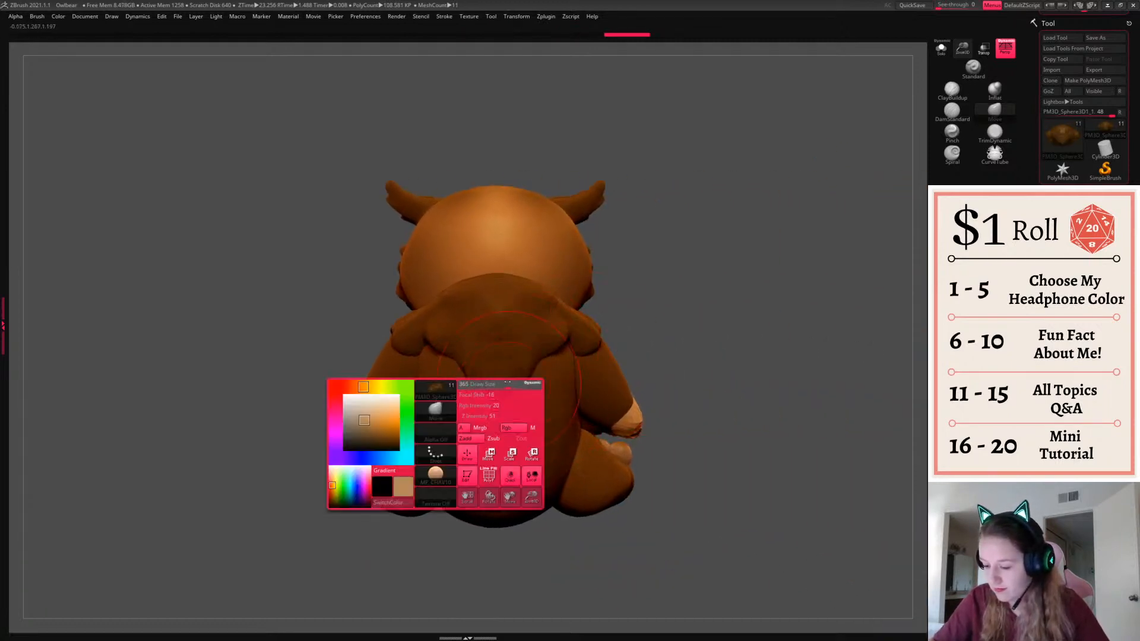
{"action": "left_click_drag", "start_coordinate": [509, 395], "coordinate": [535, 391]}
{"action": "left_click_drag", "start_coordinate": [710, 307], "coordinate": [725, 309]}
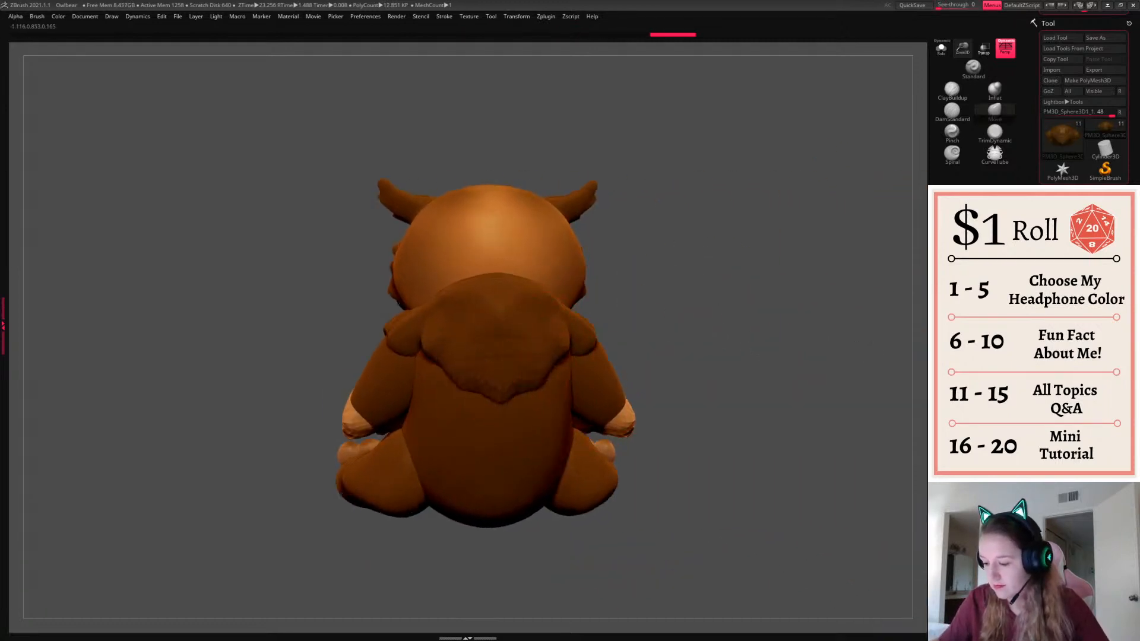
{"action": "left_click_drag", "start_coordinate": [660, 323], "coordinate": [753, 349]}
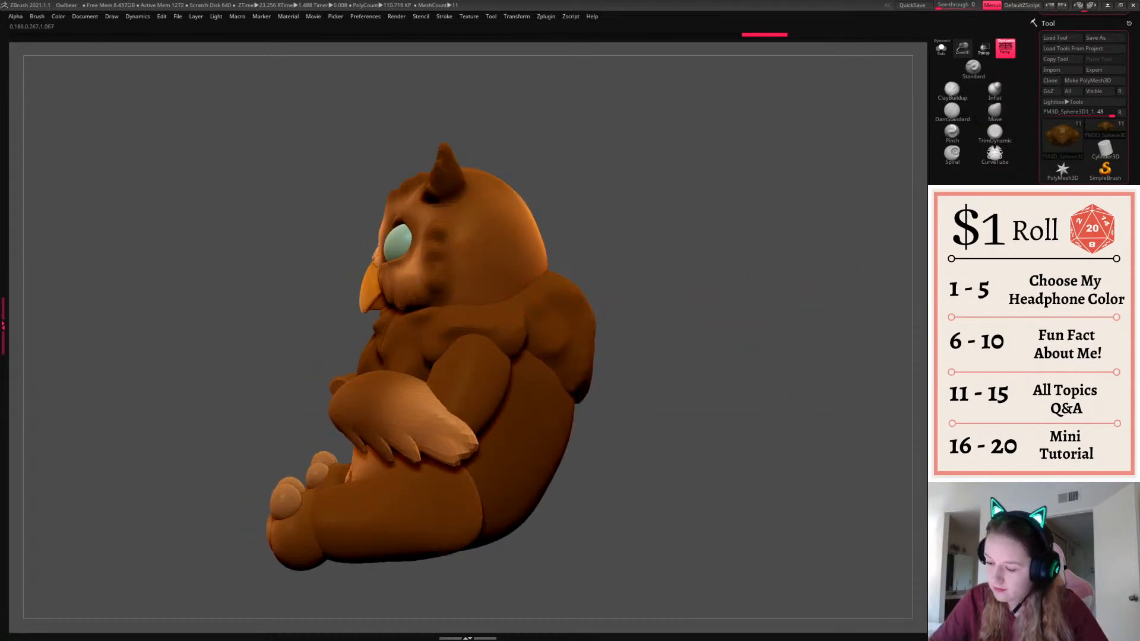
Select the PolySphere head subtool, adjust the Move brush's draw size, and pull the back of the head outward
{"action": "left_click_drag", "start_coordinate": [693, 326], "coordinate": [726, 351]}
{"action": "left_click", "coordinate": [524, 281], "text": "alt"}
{"action": "key", "text": "space"}
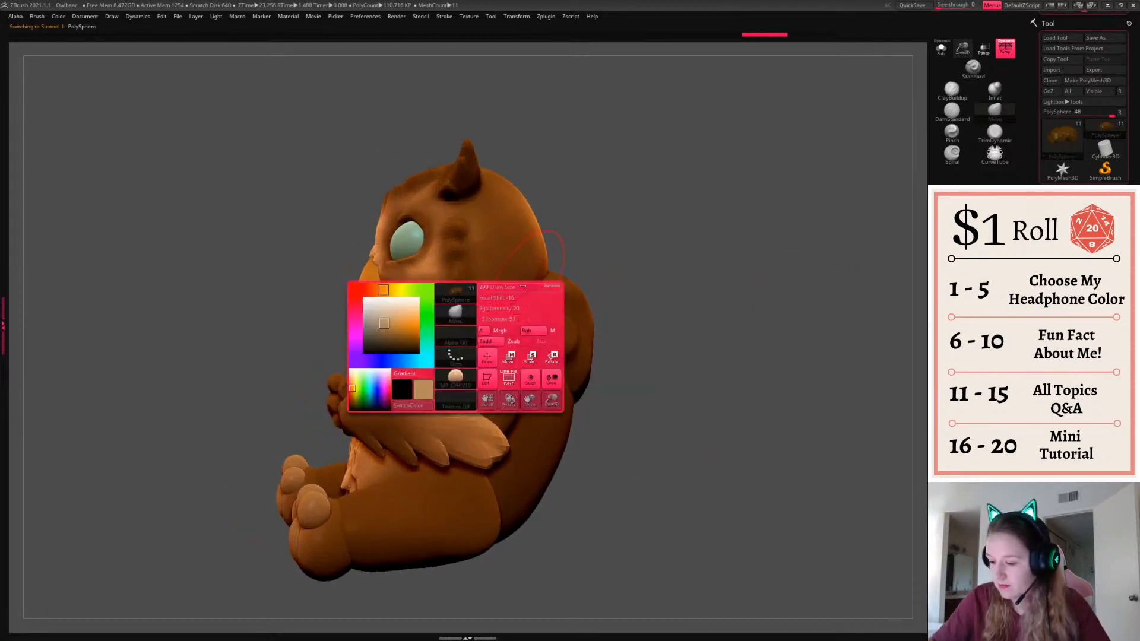
{"action": "left_click_drag", "start_coordinate": [523, 286], "coordinate": [517, 287]}
{"action": "key", "text": "space"}
{"action": "left_click_drag", "start_coordinate": [599, 242], "coordinate": [644, 233]}
{"action": "left_click_drag", "start_coordinate": [644, 235], "coordinate": [638, 243], "text": "shift"}
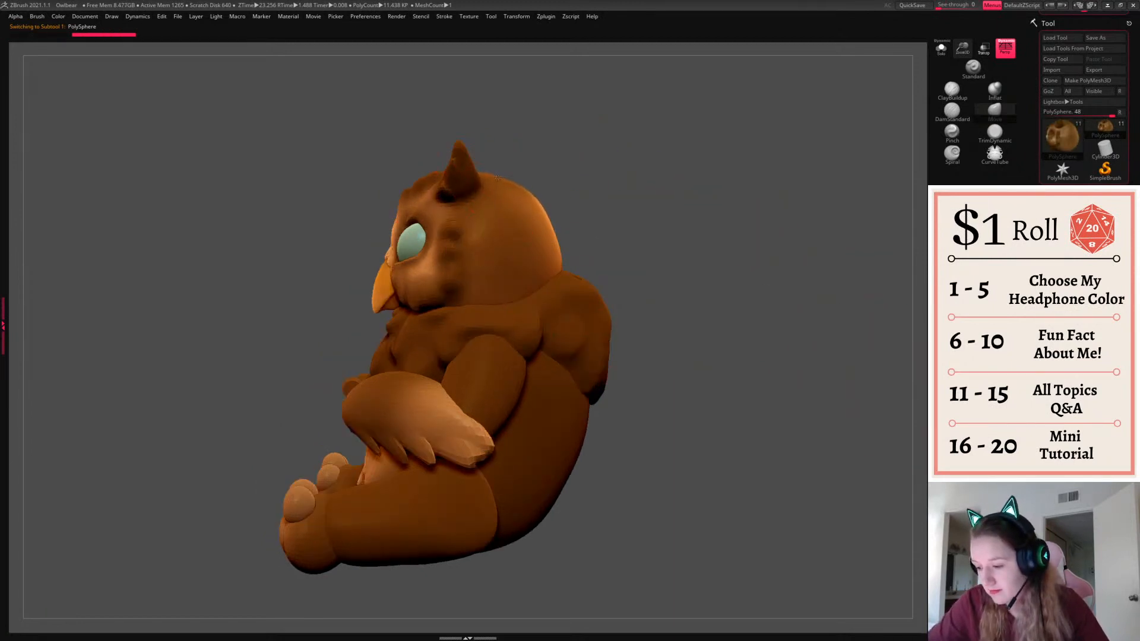
{"action": "left_click_drag", "start_coordinate": [530, 172], "coordinate": [553, 189]}
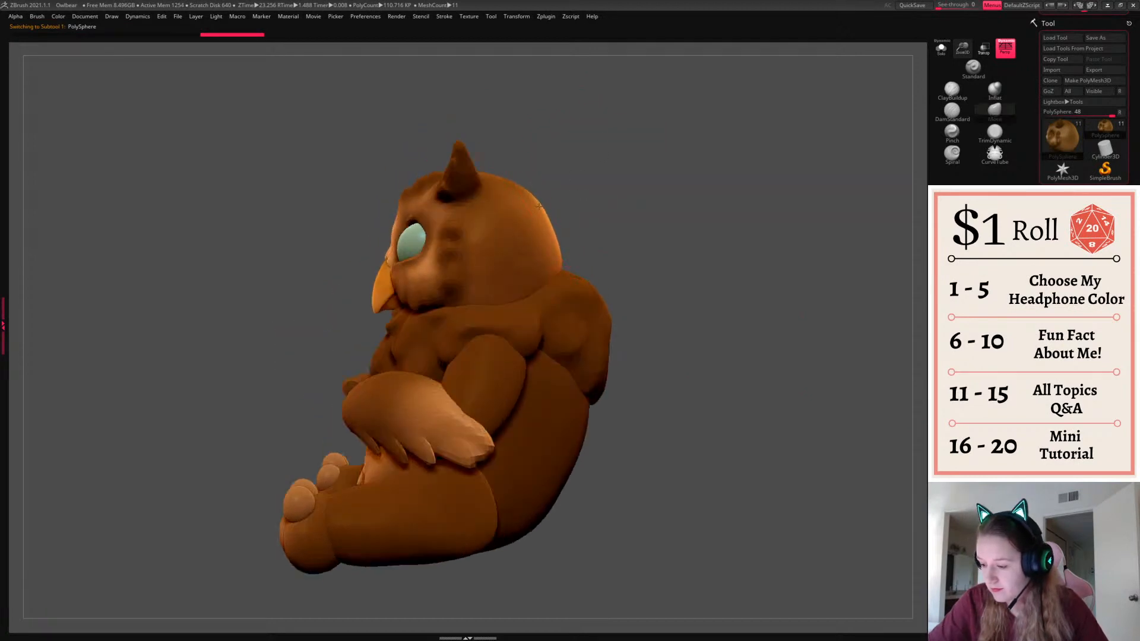
{"action": "key", "text": "space"}
Select the eyes subtool PM3D_Sphere3D1 and move the eyes slightly back into the head along Z
{"action": "left_click_drag", "start_coordinate": [692, 293], "coordinate": [718, 308], "text": "shift"}
{"action": "left_click", "coordinate": [651, 253], "text": "alt"}
{"action": "key", "text": "w"}
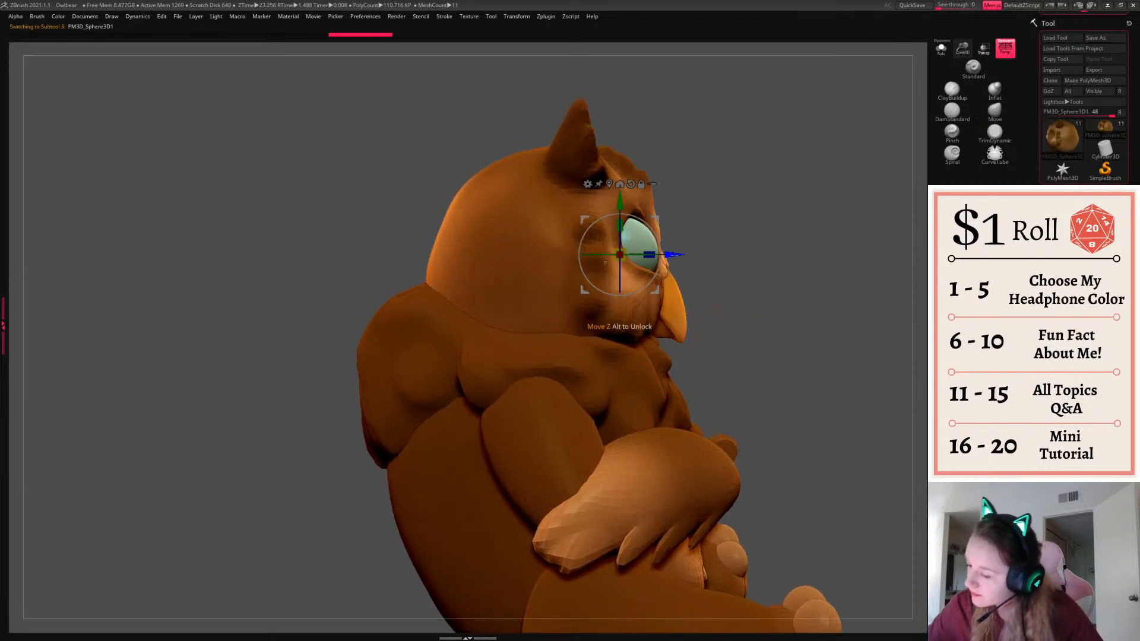
{"action": "left_click_drag", "start_coordinate": [672, 254], "coordinate": [666, 255]}
{"action": "key", "text": "q"}
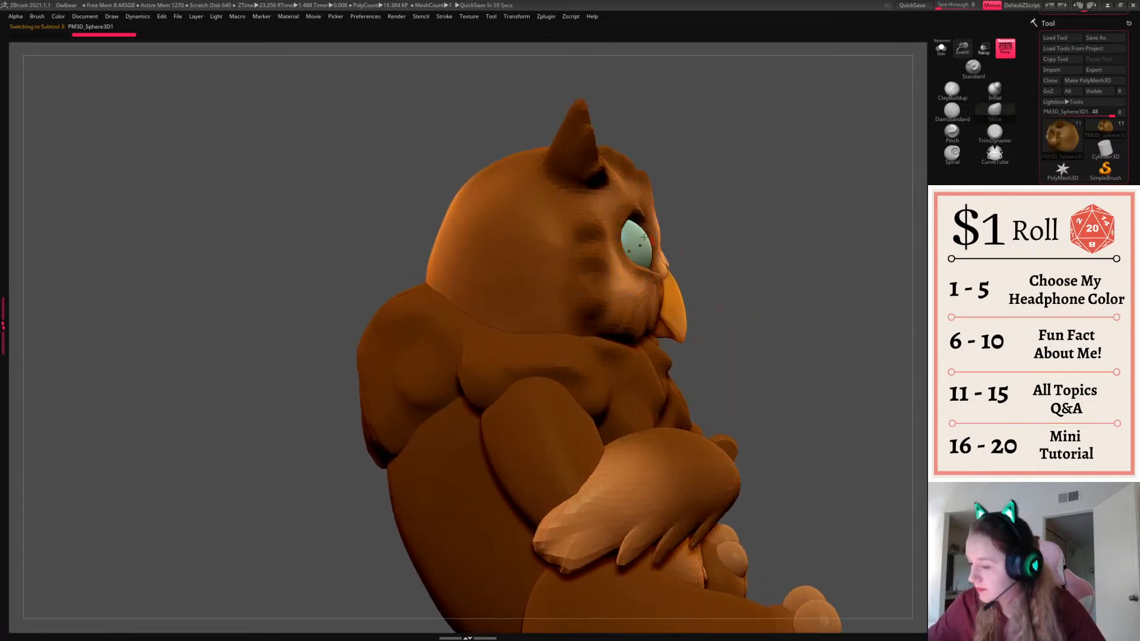
Reselect the PolySphere head and move the outer rim of the eye socket forward around the eye
{"action": "left_click", "coordinate": [627, 272], "text": "alt"}
{"action": "right_click", "coordinate": [627, 272]}
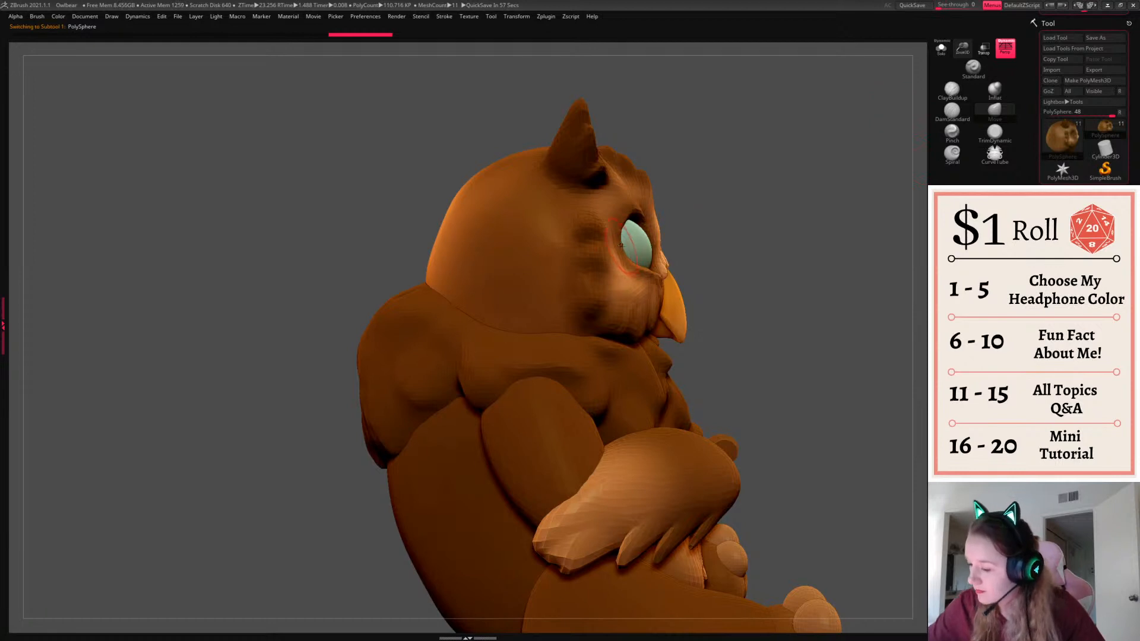
{"action": "right_click", "coordinate": [621, 245]}
{"action": "left_click_drag", "start_coordinate": [621, 245], "coordinate": [630, 247]}
{"action": "left_click_drag", "start_coordinate": [772, 255], "coordinate": [641, 259]}
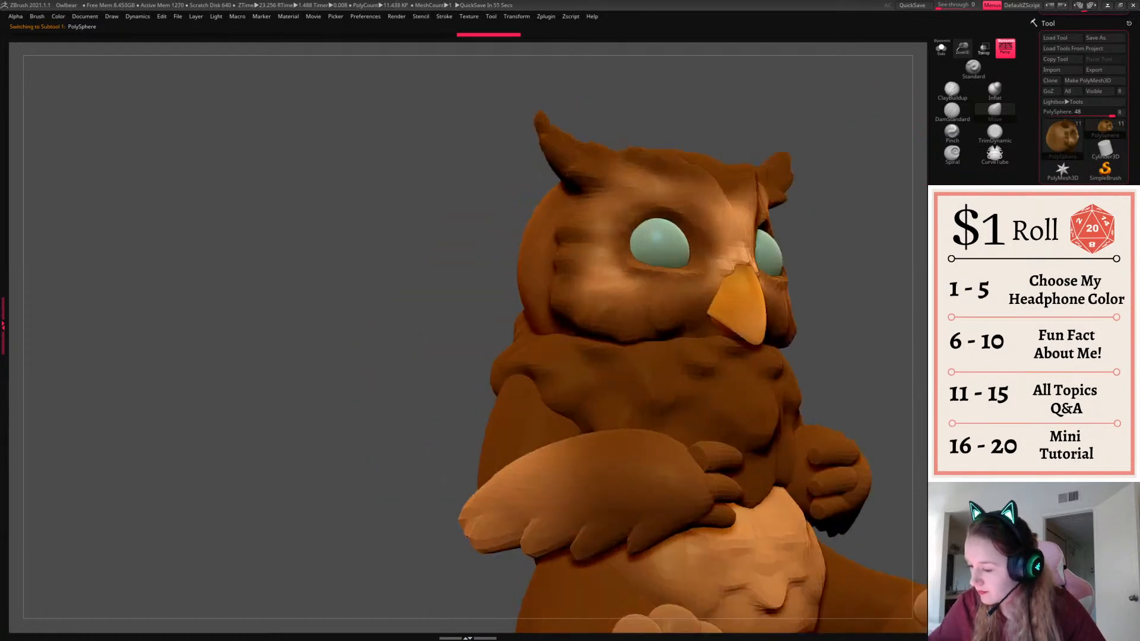
{"action": "left_click_drag", "start_coordinate": [911, 279], "coordinate": [763, 312]}
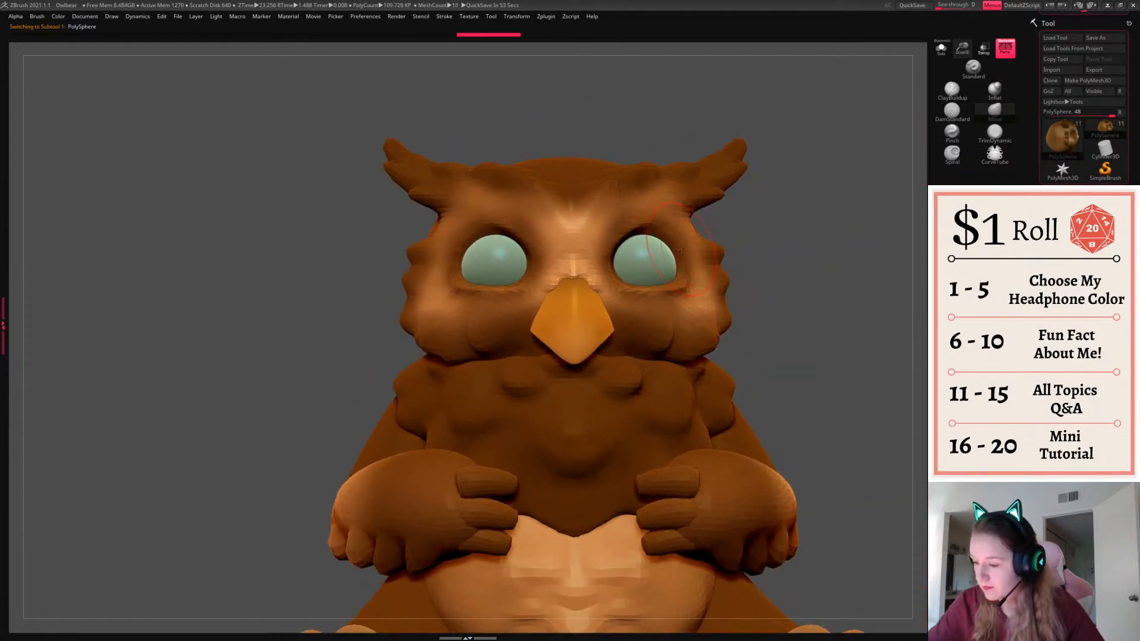
Check the owlbear from the front with the wireframe and add a subdivision level to the head
{"action": "left_click_drag", "start_coordinate": [835, 308], "coordinate": [764, 320], "text": "alt"}
{"action": "right_click", "coordinate": [739, 356]}
{"action": "left_click_drag", "start_coordinate": [793, 356], "coordinate": [806, 311], "text": "alt"}
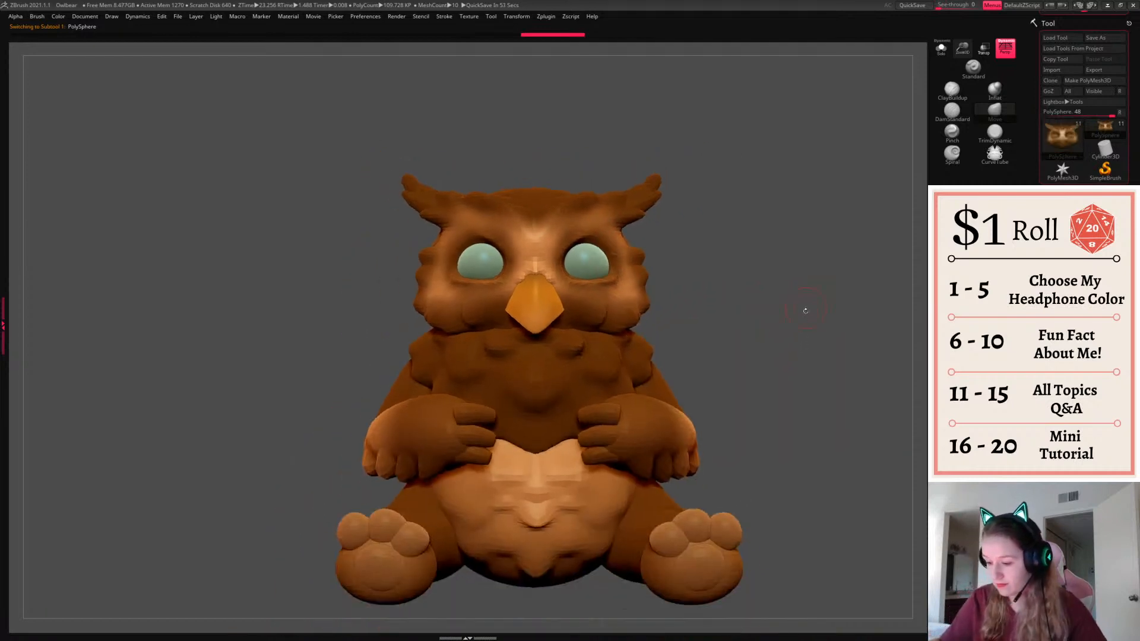
{"action": "key", "text": "shift+f"}
{"action": "key", "text": "shift+f"}
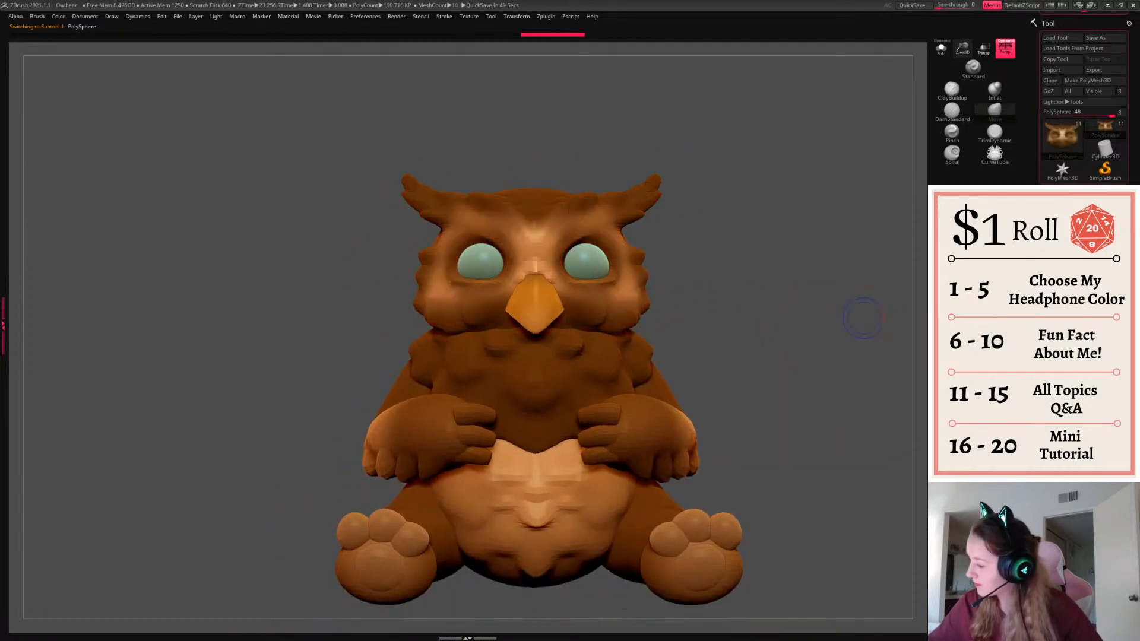
{"action": "key", "text": "ctrl+d"}
Carve creases around the inner corners of the eye sockets with the DamStandard brush
{"action": "left_click_drag", "start_coordinate": [873, 321], "coordinate": [806, 340], "text": "alt"}
{"action": "left_click_drag", "start_coordinate": [817, 247], "coordinate": [581, 313]}
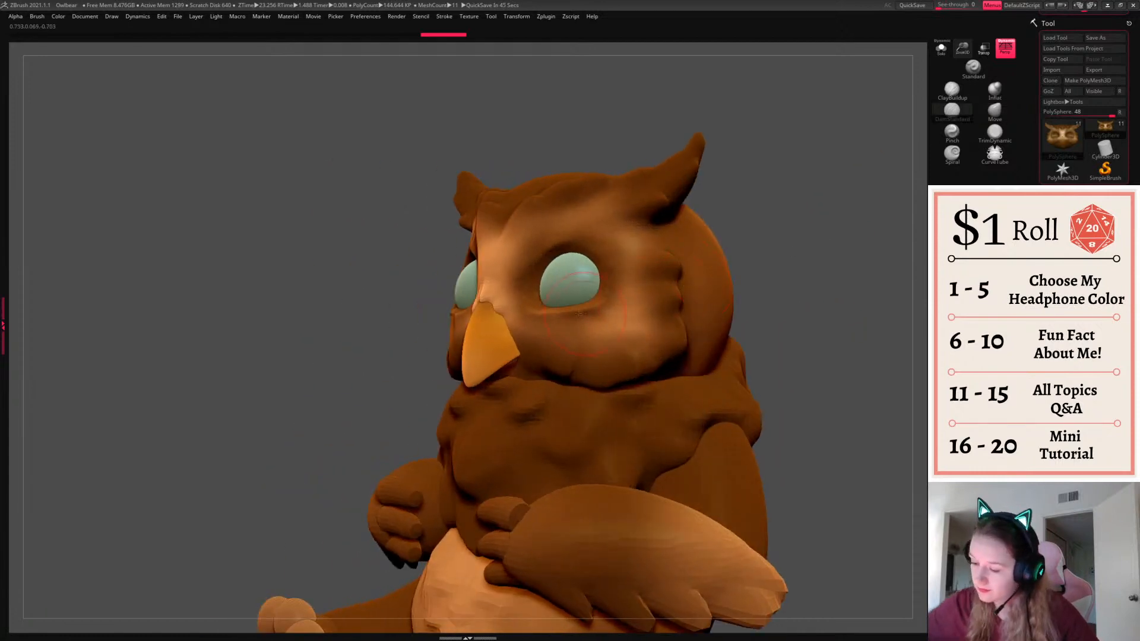
{"action": "left_click_drag", "start_coordinate": [796, 244], "coordinate": [846, 249]}
{"action": "right_click", "coordinate": [750, 301]}
{"action": "left_click_drag", "start_coordinate": [761, 221], "coordinate": [788, 216]}
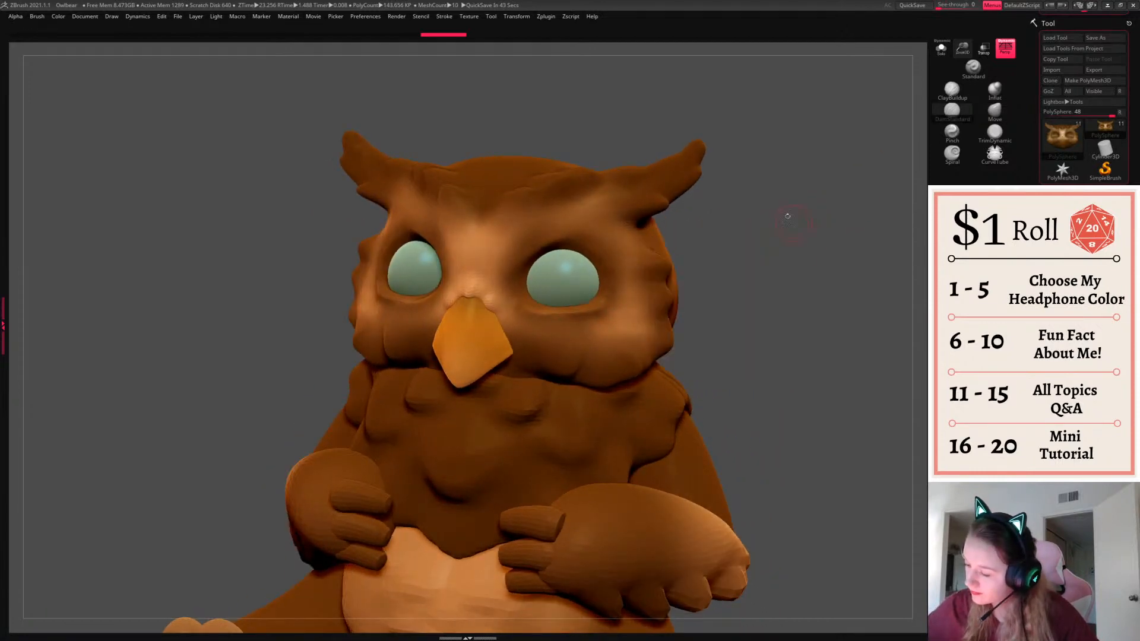
{"action": "left_click_drag", "start_coordinate": [527, 268], "coordinate": [530, 284]}
{"action": "right_click_drag", "start_coordinate": [515, 275], "coordinate": [539, 280]}
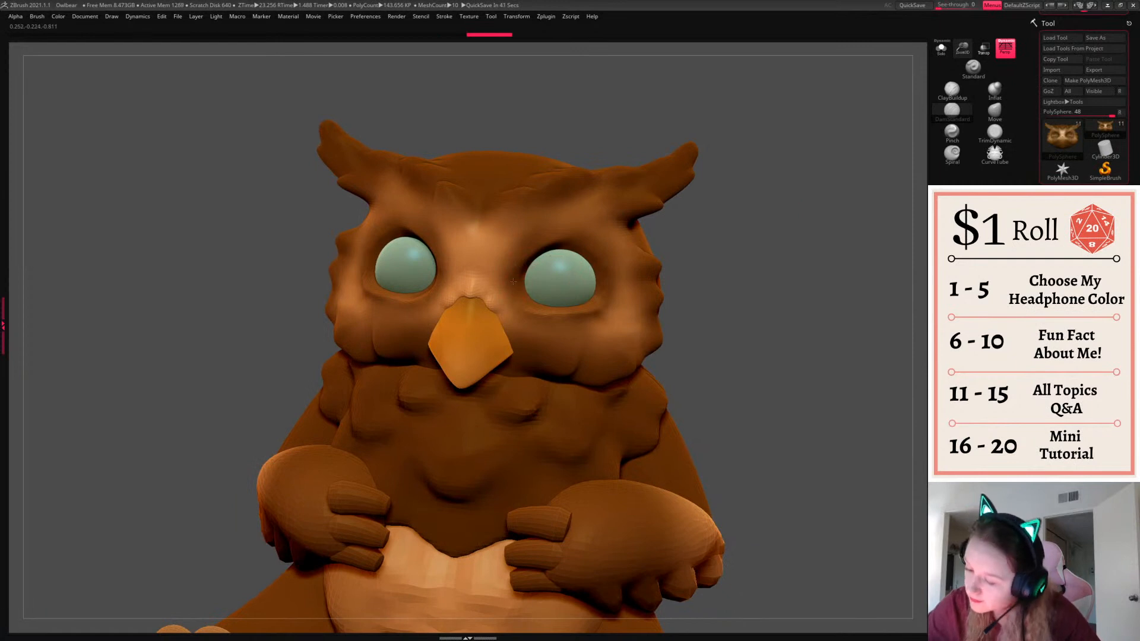
{"action": "left_click_drag", "start_coordinate": [768, 243], "coordinate": [747, 245]}
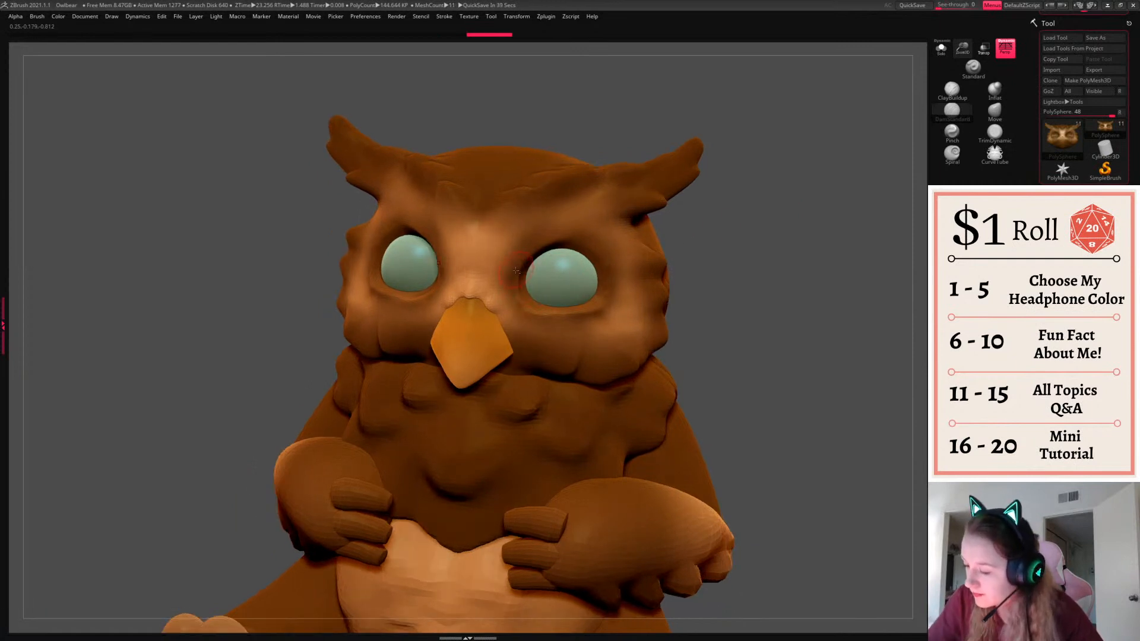
{"action": "left_click_drag", "start_coordinate": [544, 250], "coordinate": [527, 272]}
{"action": "mouse_move", "coordinate": [800, 270]}
{"action": "left_mouse_down"}
{"action": "mouse_move", "coordinate": [707, 267]}
{"action": "mouse_move", "coordinate": [793, 280]}
{"action": "left_mouse_up"}
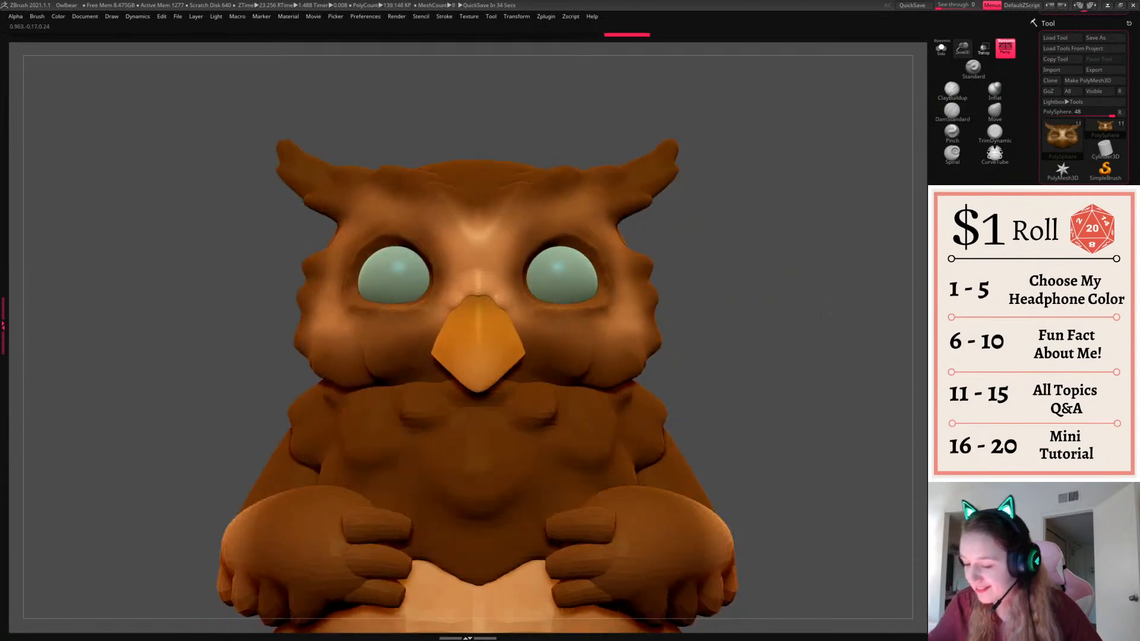
Switch to the Move brush and push the head's lower eyelids up over the eyes
{"action": "left_click", "coordinate": [493, 351], "text": "alt"}
{"action": "left_click", "coordinate": [995, 132]}
{"action": "left_click", "coordinate": [997, 111]}
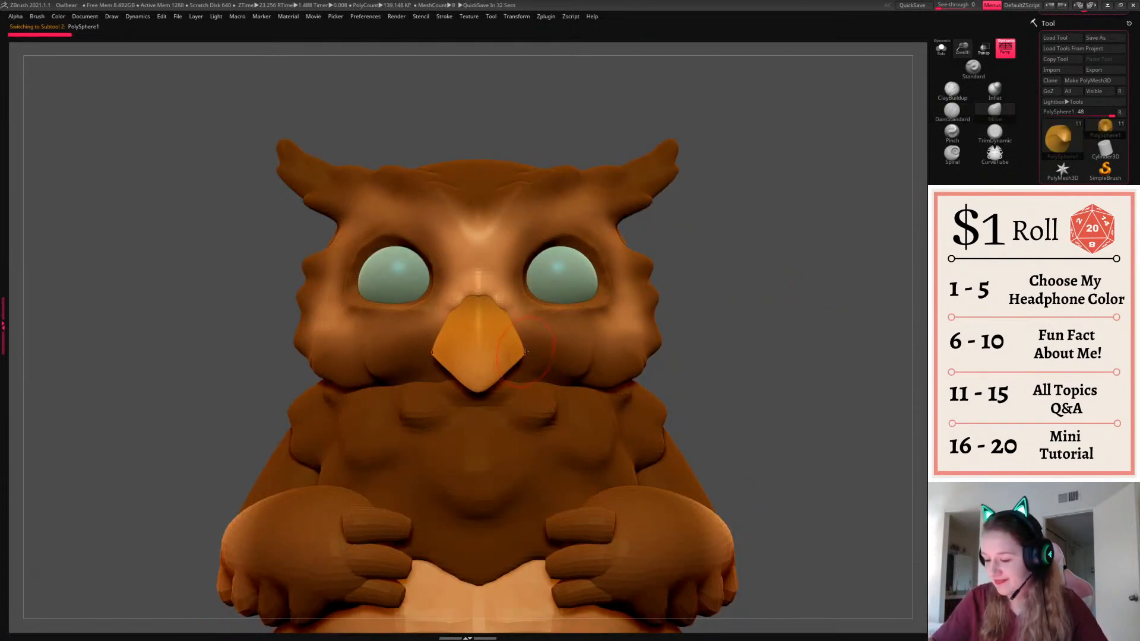
{"action": "left_click", "coordinate": [578, 310], "text": "alt"}
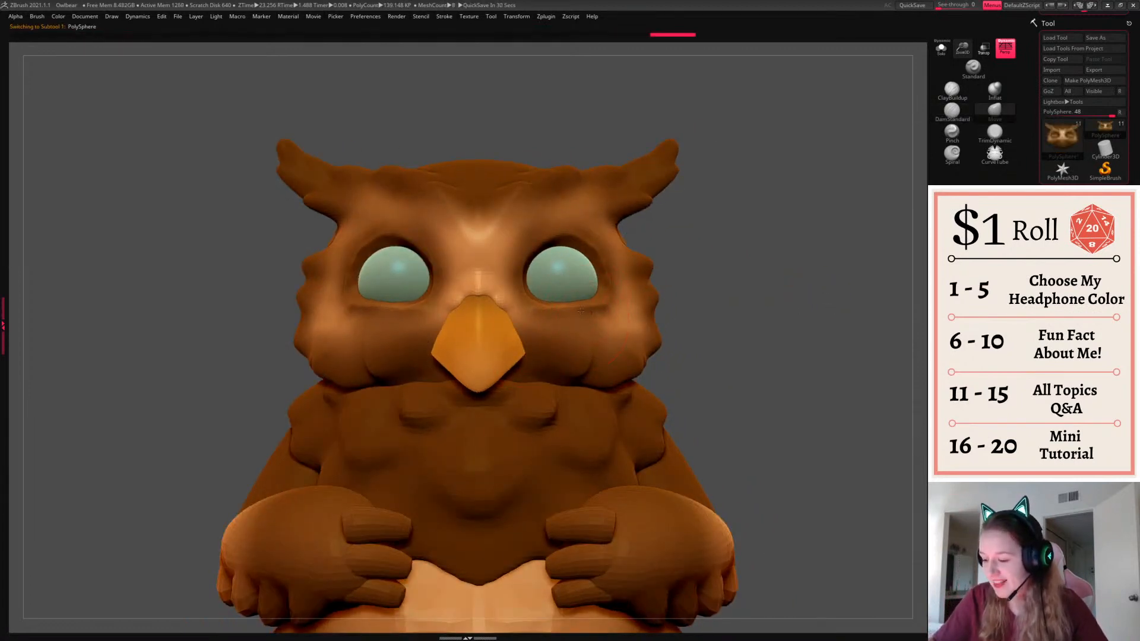
{"action": "left_click_drag", "start_coordinate": [574, 310], "coordinate": [562, 298]}
{"action": "mouse_move", "coordinate": [776, 326]}
{"action": "left_mouse_down"}
{"action": "mouse_move", "coordinate": [773, 285]}
{"action": "mouse_move", "coordinate": [843, 291]}
{"action": "mouse_move", "coordinate": [850, 339]}
{"action": "mouse_move", "coordinate": [796, 344]}
{"action": "mouse_move", "coordinate": [782, 369]}
{"action": "left_mouse_up"}
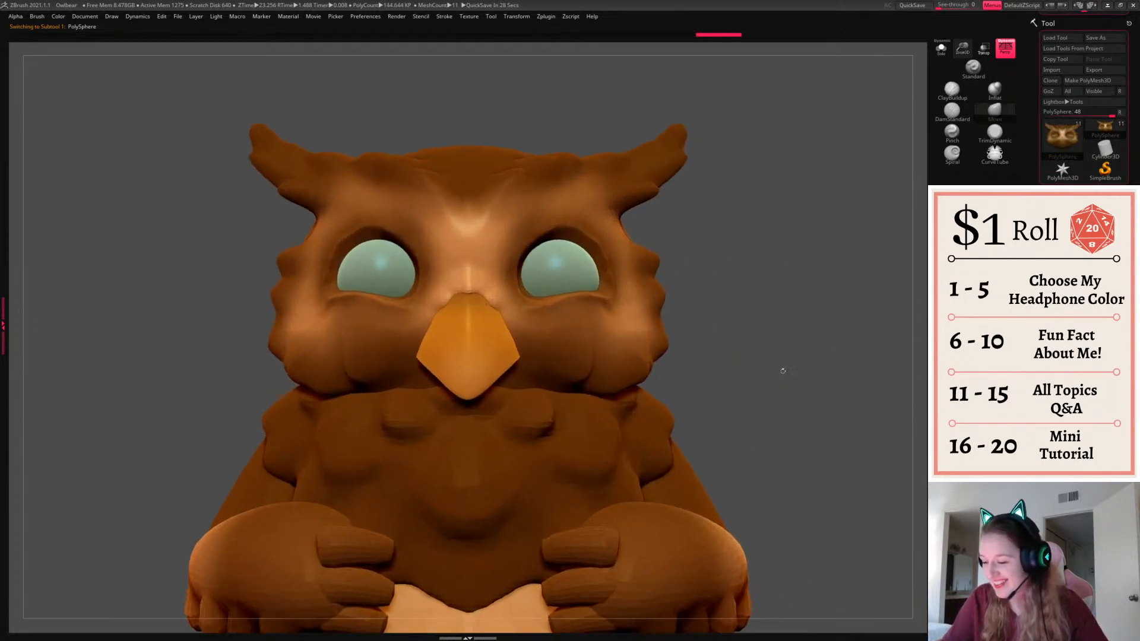
{"action": "left_click_drag", "start_coordinate": [580, 313], "coordinate": [581, 308]}
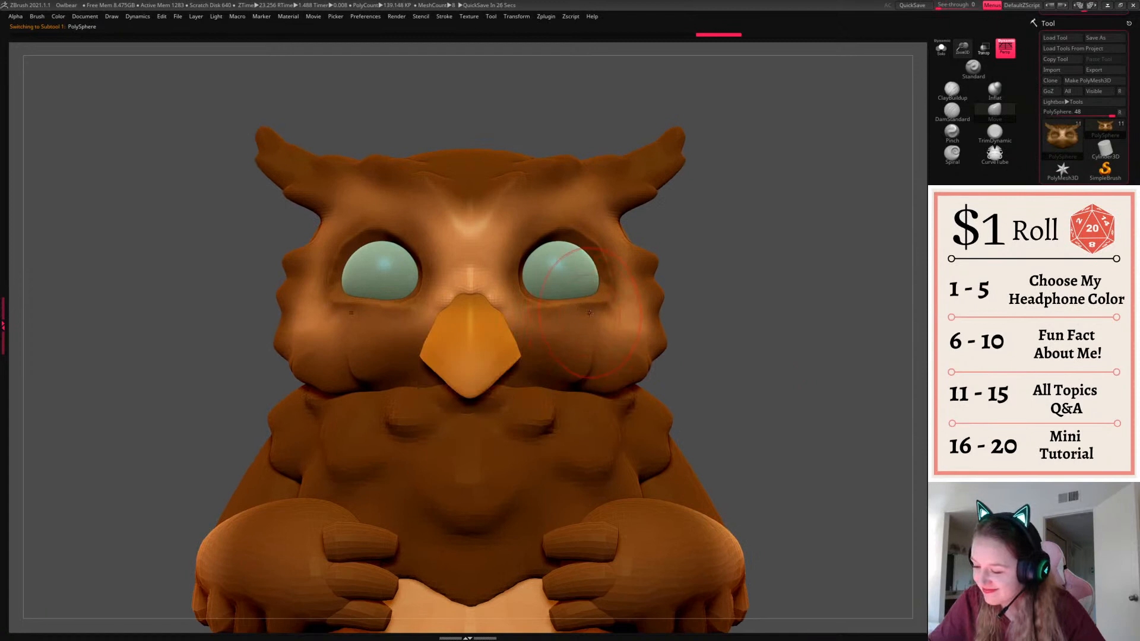
Build up the head's cheeks below the eyes with the ClayBuildup brush and smooth the strokes
{"action": "left_click_drag", "start_coordinate": [756, 303], "coordinate": [579, 326]}
{"action": "mouse_move", "coordinate": [795, 280]}
{"action": "left_mouse_down"}
{"action": "mouse_move", "coordinate": [846, 275]}
{"action": "mouse_move", "coordinate": [715, 291]}
{"action": "left_mouse_up"}
{"action": "left_click", "coordinate": [952, 91]}
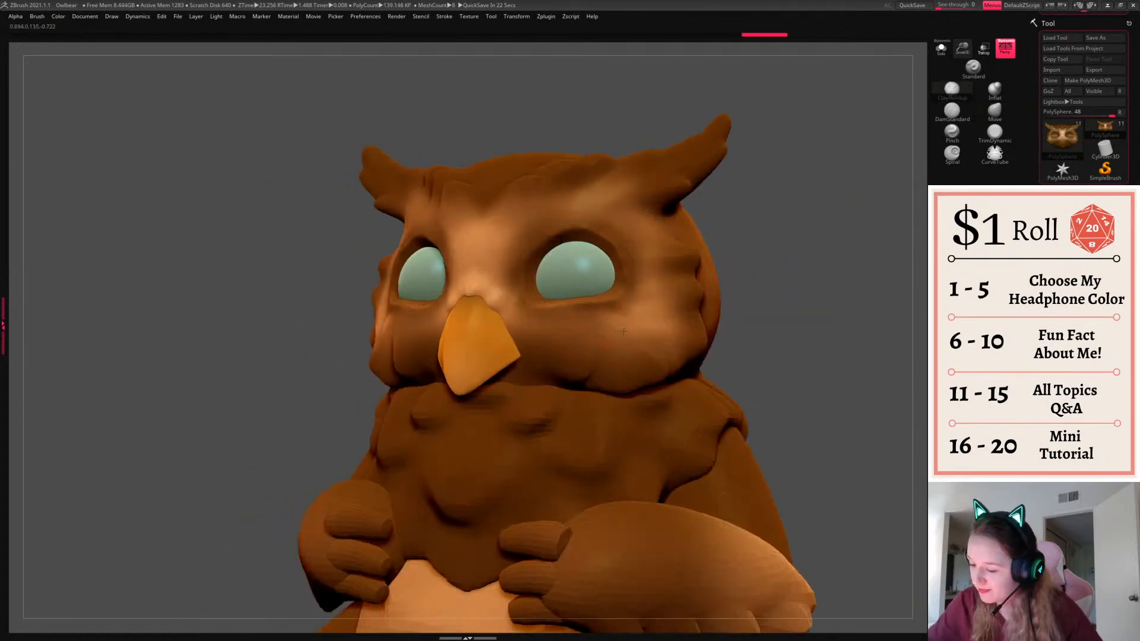
{"action": "key", "text": "space"}
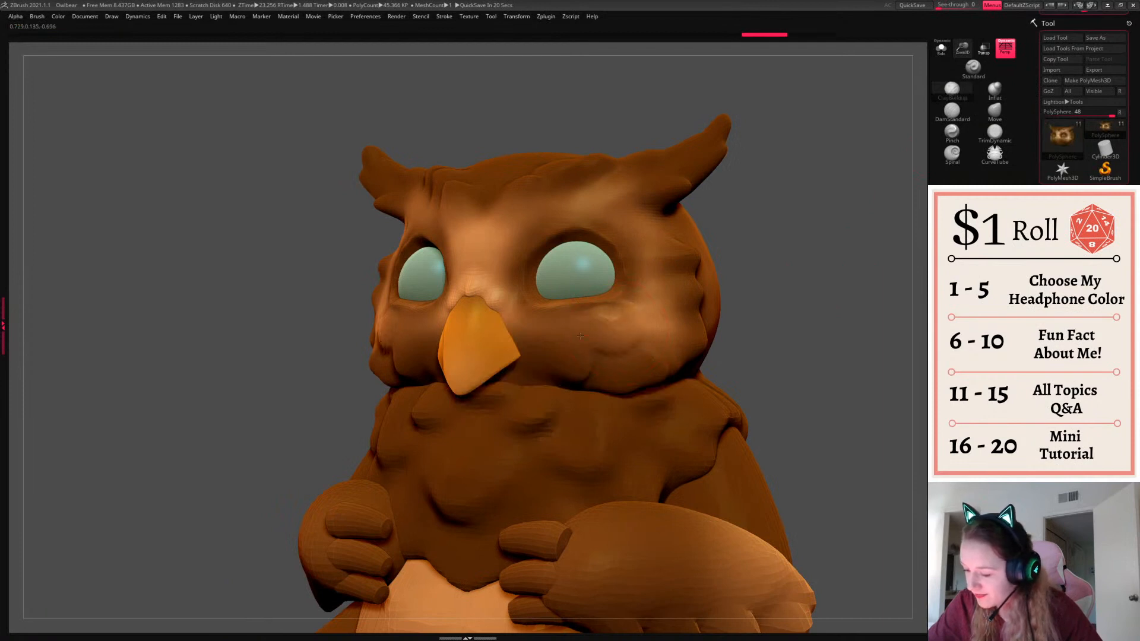
{"action": "left_click_drag", "start_coordinate": [644, 337], "coordinate": [606, 350], "text": "shift"}
{"action": "left_click_drag", "start_coordinate": [748, 303], "coordinate": [807, 300]}
Switch to the Move brush and nudge the upper edge of the cheeks below the eyes
{"action": "left_click", "coordinate": [995, 112]}
{"action": "mouse_move", "coordinate": [737, 305]}
{"action": "left_mouse_down"}
{"action": "mouse_move", "coordinate": [795, 309]}
{"action": "mouse_move", "coordinate": [727, 299]}
{"action": "left_mouse_up"}
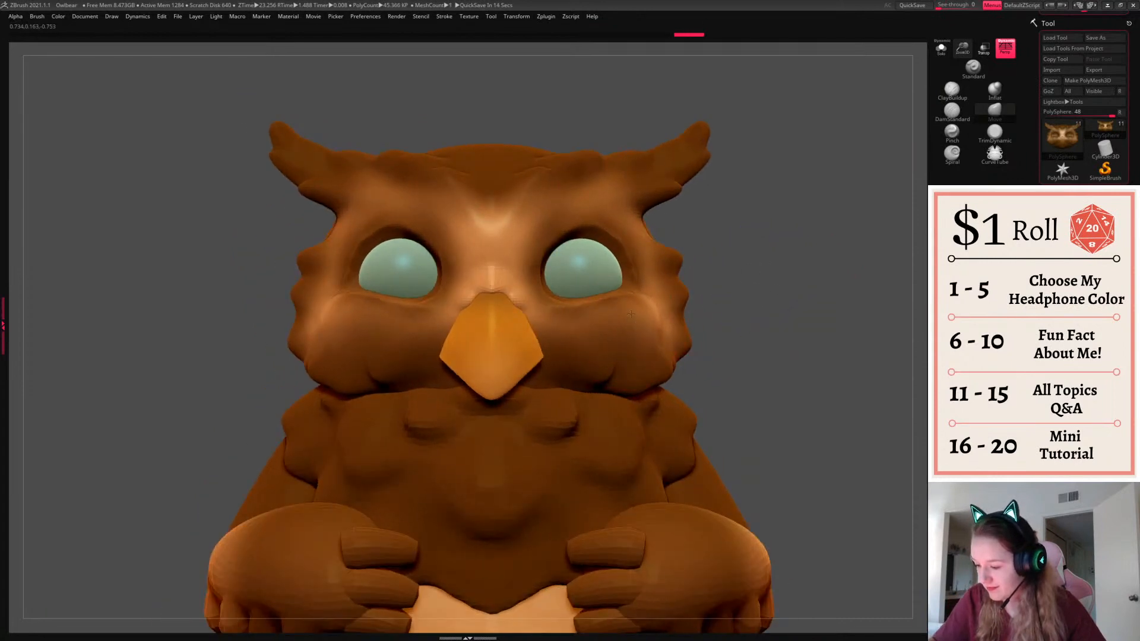
{"action": "left_click_drag", "start_coordinate": [631, 316], "coordinate": [634, 313]}
{"action": "mouse_move", "coordinate": [813, 304]}
{"action": "left_mouse_down"}
{"action": "mouse_move", "coordinate": [743, 300]}
{"action": "mouse_move", "coordinate": [812, 299]}
{"action": "mouse_move", "coordinate": [814, 278]}
{"action": "mouse_move", "coordinate": [832, 326]}
{"action": "mouse_move", "coordinate": [774, 308]}
{"action": "mouse_move", "coordinate": [789, 316]}
{"action": "mouse_move", "coordinate": [789, 341]}
{"action": "mouse_move", "coordinate": [772, 309]}
{"action": "left_mouse_up"}
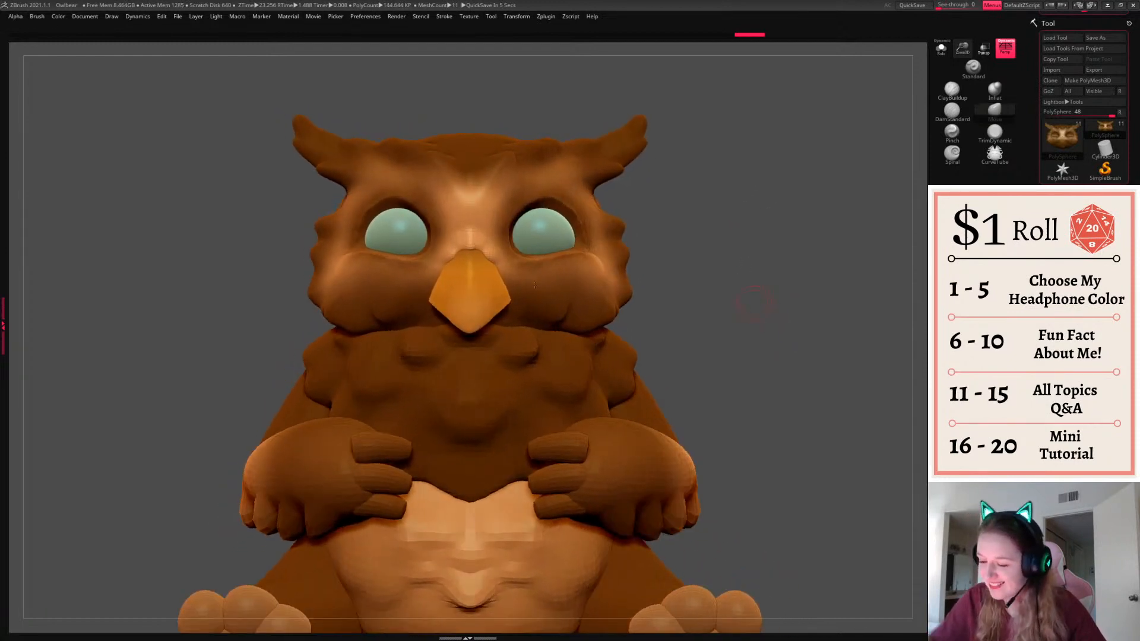
Select the beak and pull its side corners outward with the Move brush
{"action": "left_click", "coordinate": [458, 345], "text": "alt"}
{"action": "key", "text": "space"}
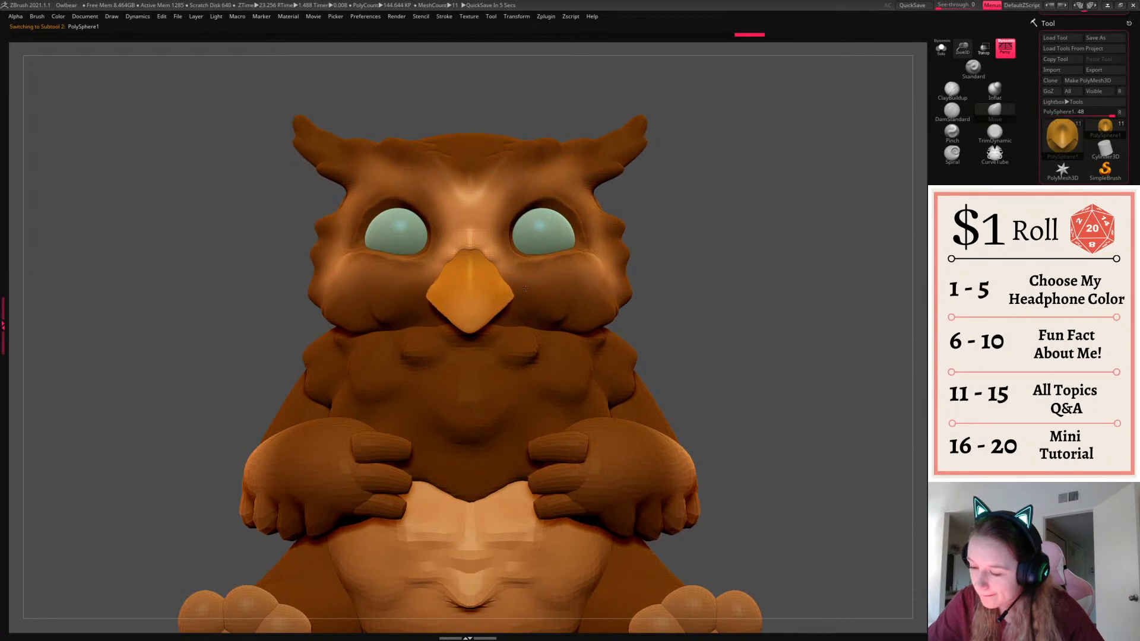
{"action": "left_click_drag", "start_coordinate": [516, 294], "coordinate": [523, 292]}
{"action": "left_click_drag", "start_coordinate": [849, 259], "coordinate": [761, 255]}
{"action": "left_click_drag", "start_coordinate": [772, 301], "coordinate": [777, 307]}
{"action": "key", "text": "space"}
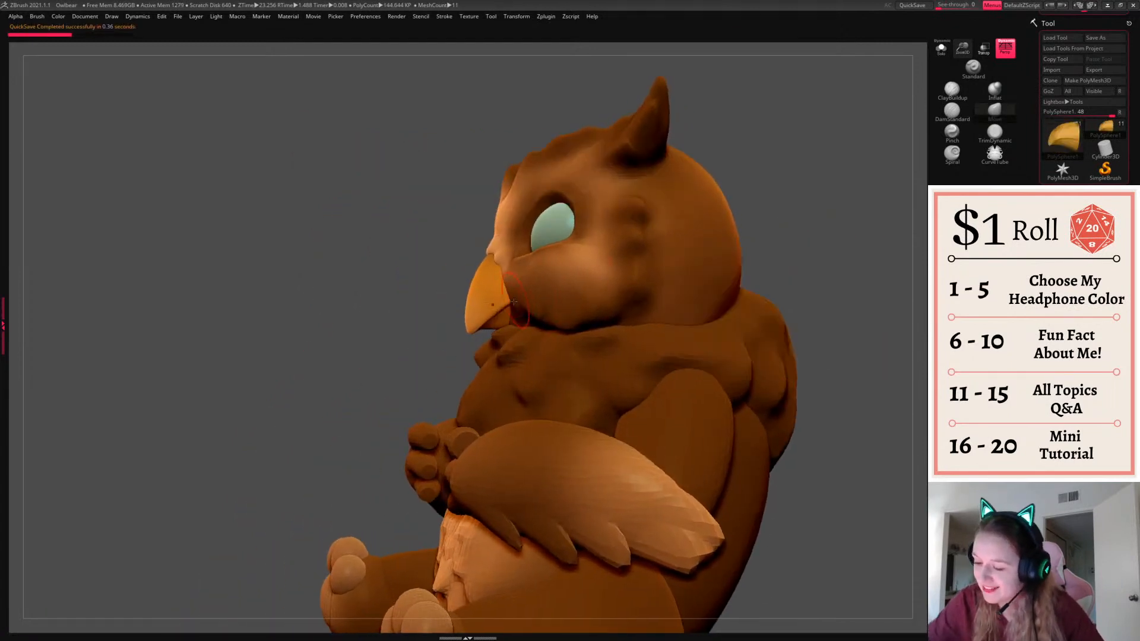
Refine the beak's side profile and its back edge against the cheeks with the Move brush
{"action": "key", "text": "space"}
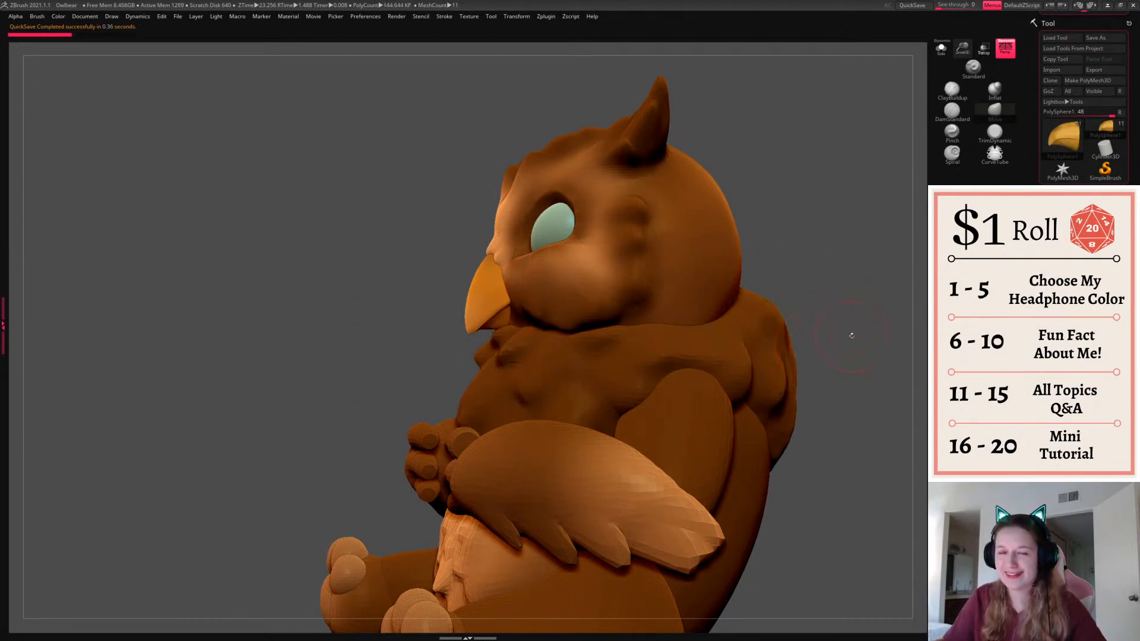
{"action": "left_click_drag", "start_coordinate": [851, 335], "coordinate": [836, 360]}
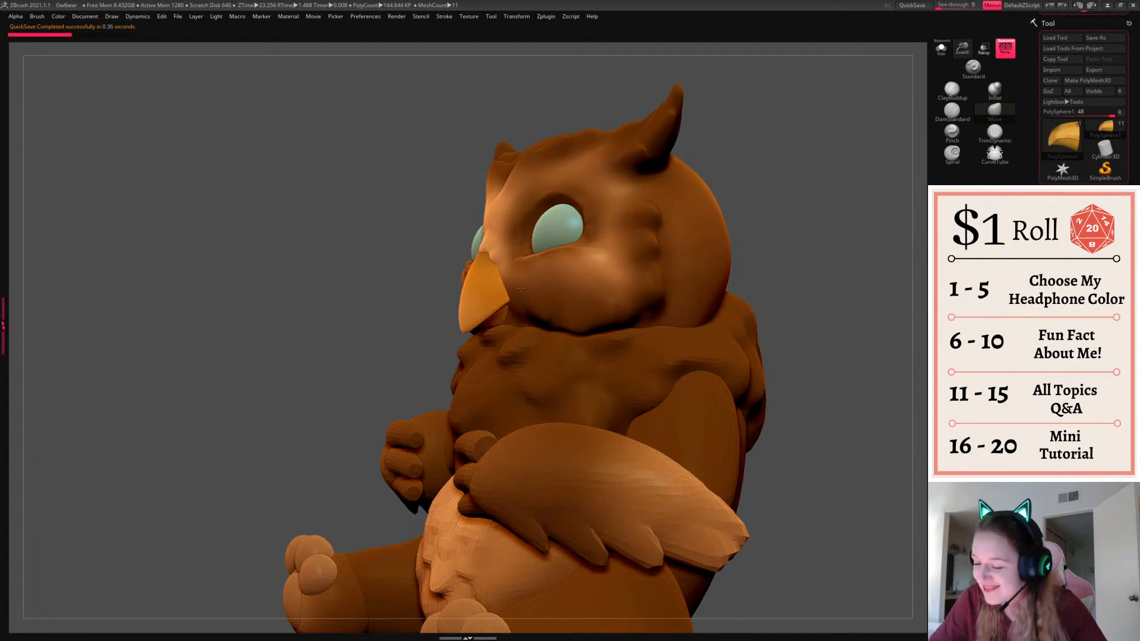
{"action": "left_click_drag", "start_coordinate": [772, 298], "coordinate": [835, 303]}
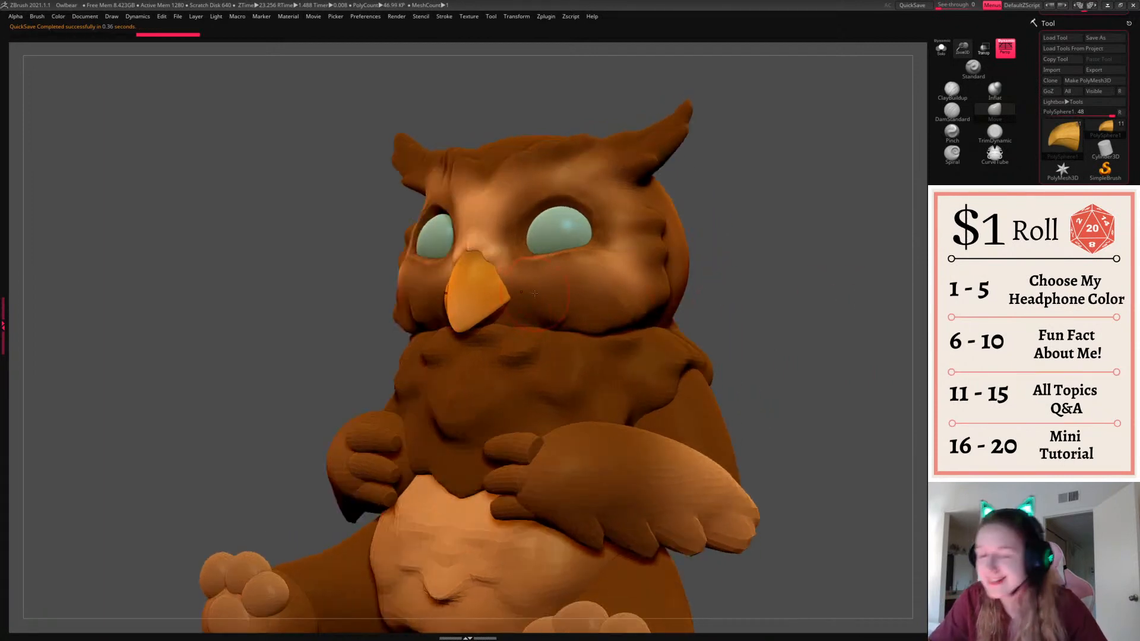
{"action": "left_click_drag", "start_coordinate": [718, 309], "coordinate": [831, 333]}
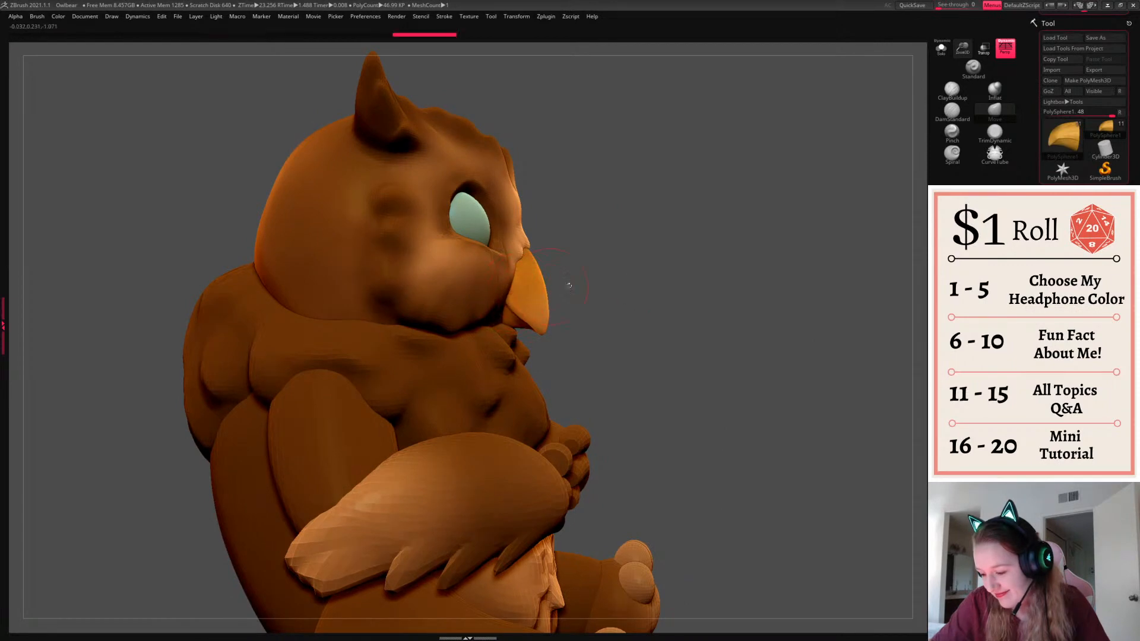
{"action": "left_click_drag", "start_coordinate": [784, 299], "coordinate": [639, 318]}
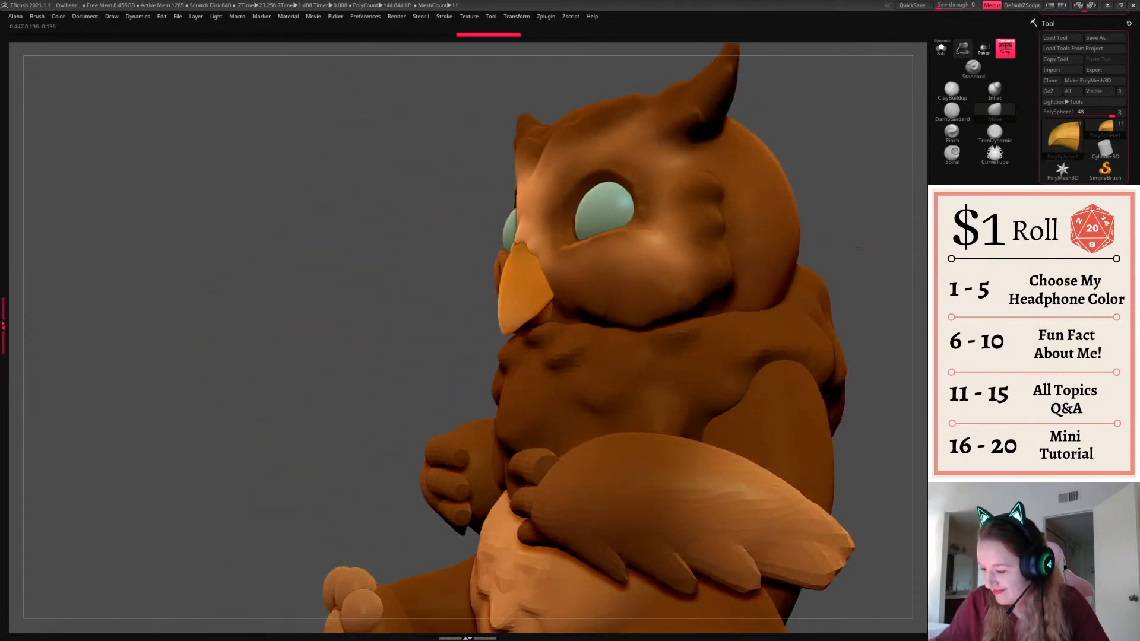
{"action": "right_click_drag", "start_coordinate": [713, 300], "coordinate": [558, 291]}
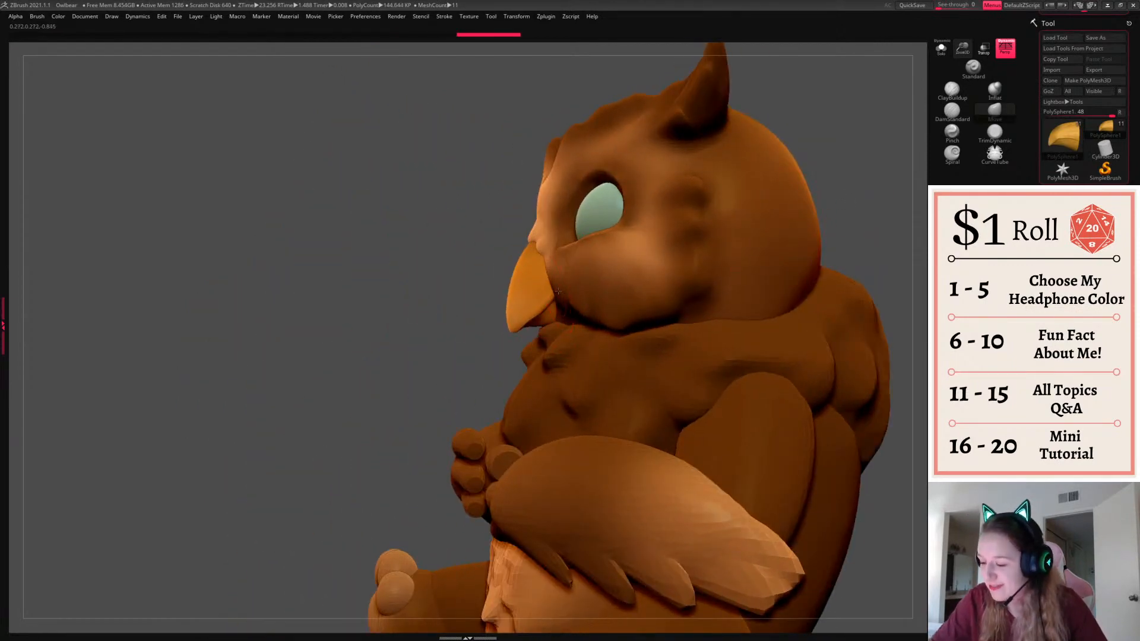
{"action": "right_click_drag", "start_coordinate": [856, 229], "coordinate": [856, 264]}
{"action": "key", "text": "f"}
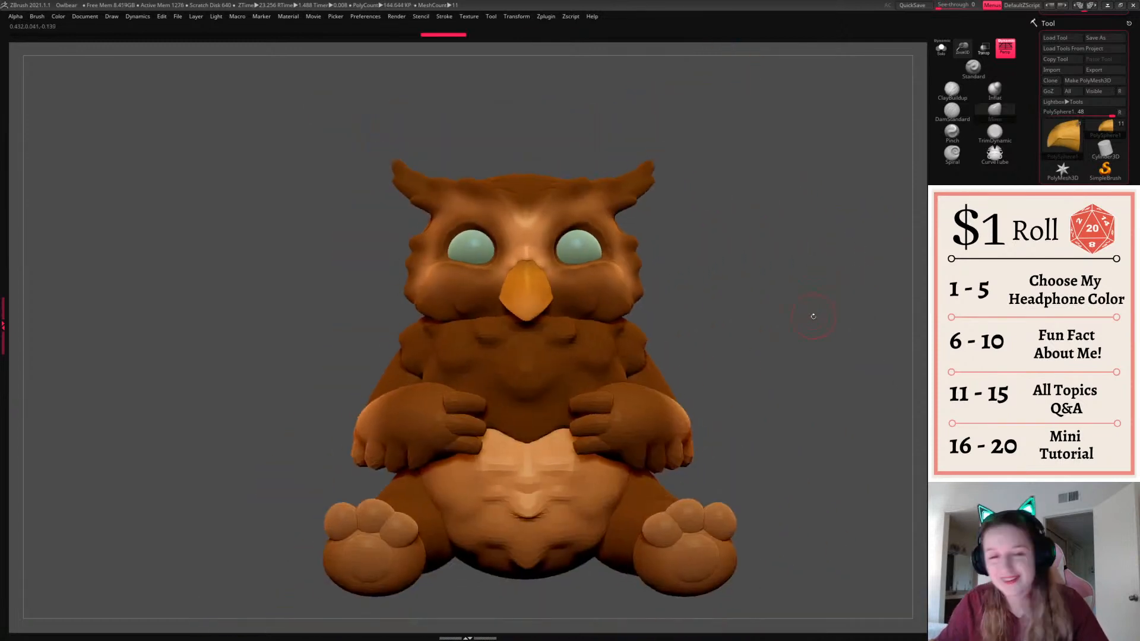
Try a wider shape for the beak with the Move brush and undo it
{"action": "key", "text": "space"}
{"action": "left_click", "coordinate": [505, 285], "text": "alt"}
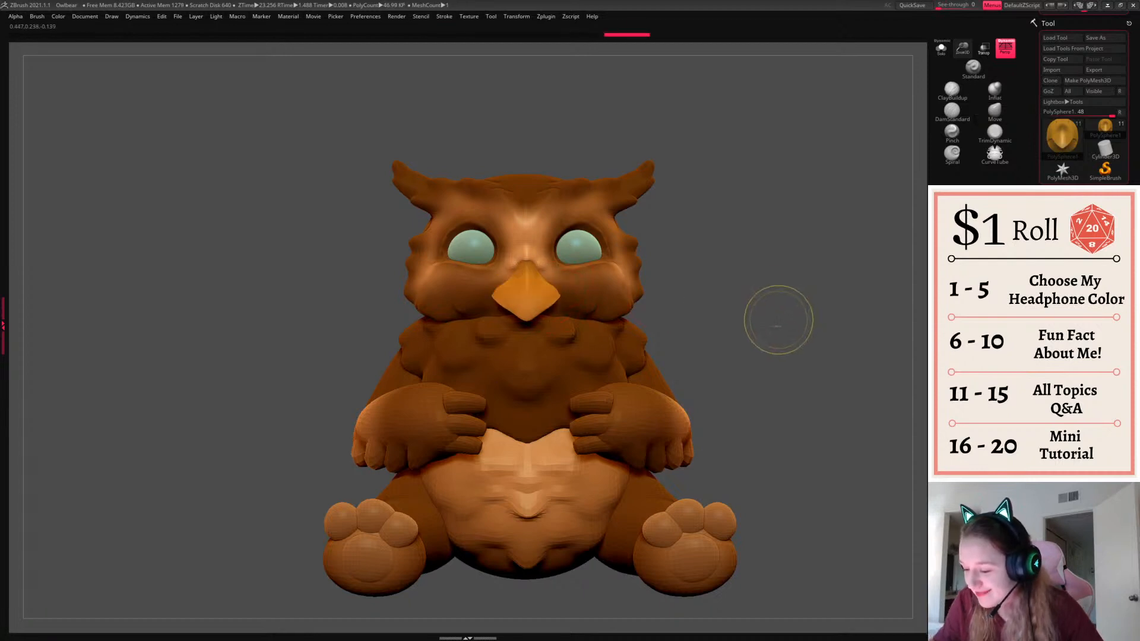
{"action": "key", "text": "b"}
{"action": "key", "text": "m"}
{"action": "key", "text": "v"}
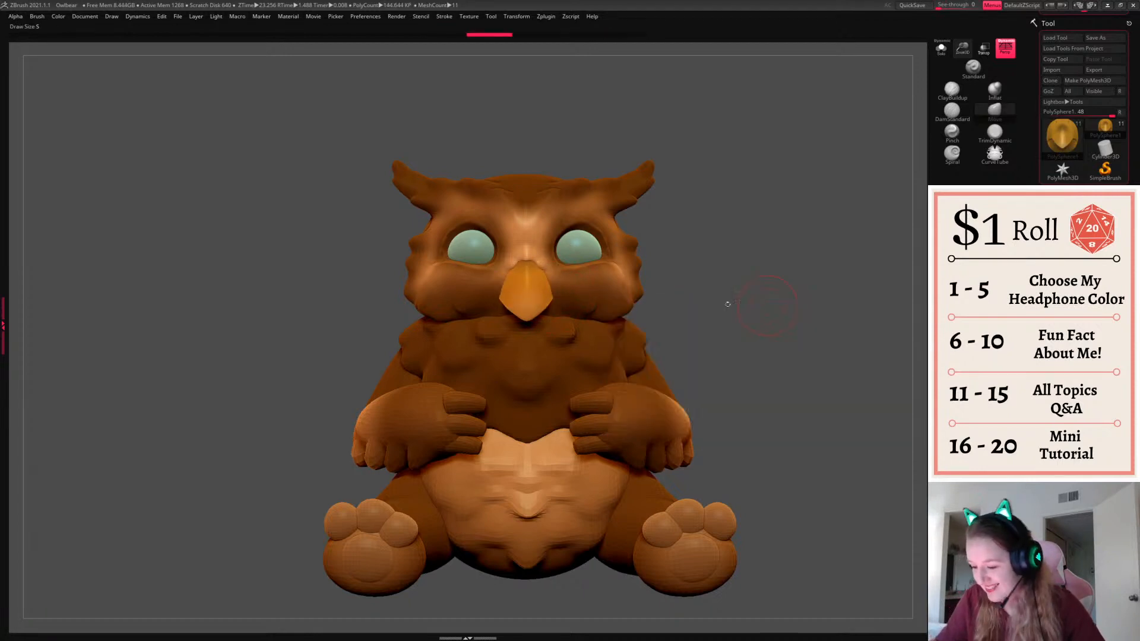
{"action": "key", "text": "ctrl+z"}
Move the beak slightly higher on the face with the Gizmo and return to sculpting
{"action": "left_click", "coordinate": [538, 274]}
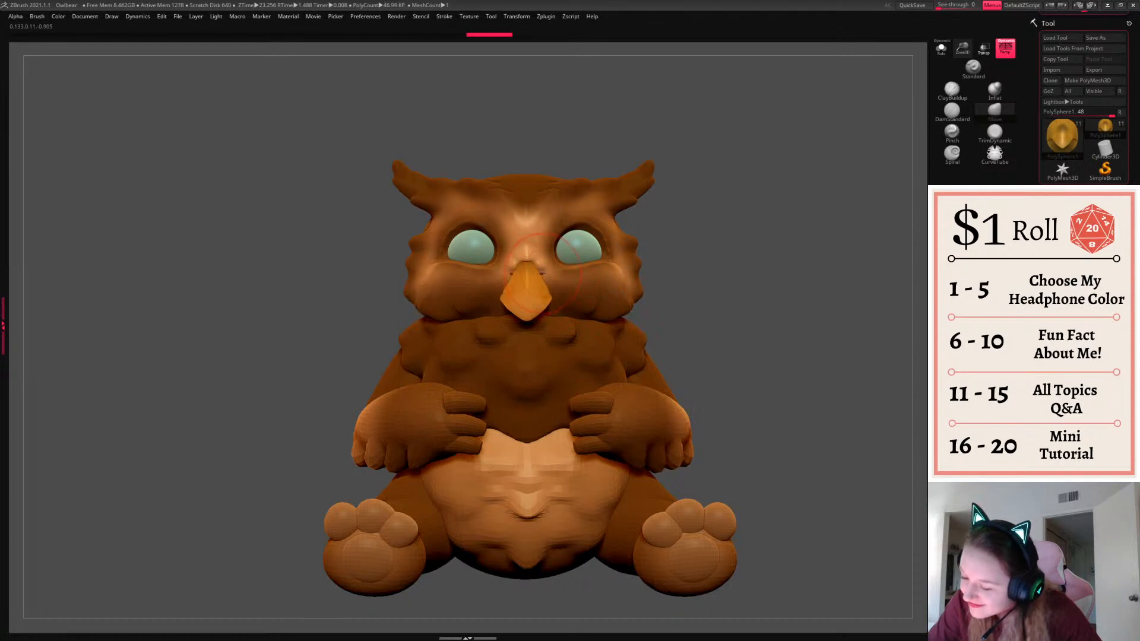
{"action": "key", "text": "w"}
{"action": "left_click_drag", "start_coordinate": [525, 234], "coordinate": [525, 225]}
{"action": "key", "text": "q"}
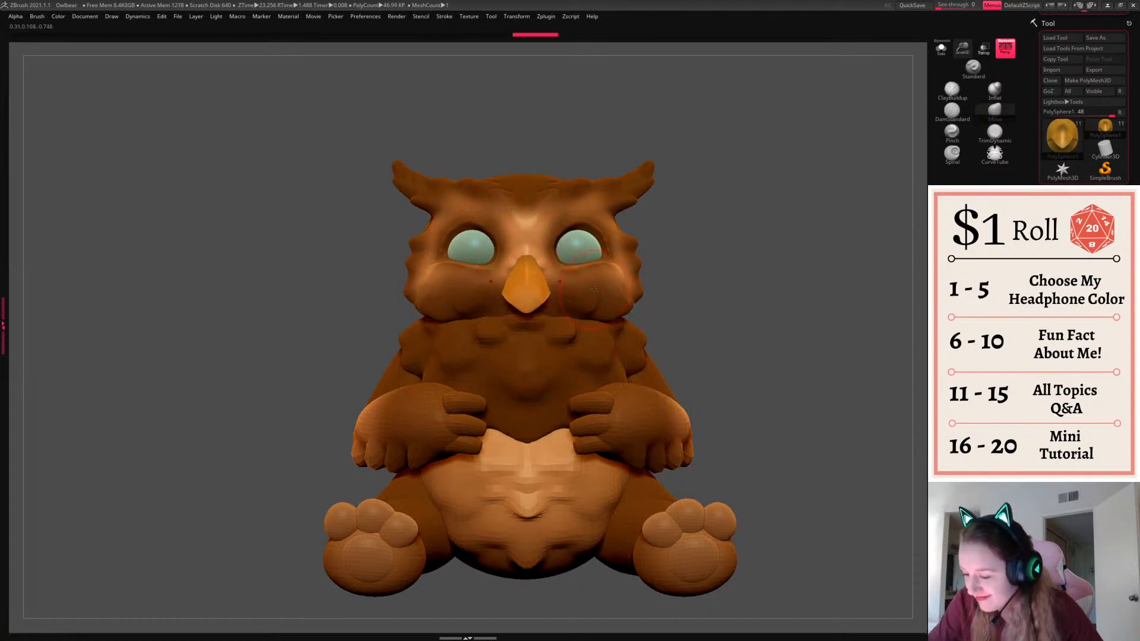
Select the head and push the inner cheek fur around the sides of the beak with the Move brush
{"action": "left_click", "coordinate": [575, 288], "text": "alt"}
{"action": "right_click", "coordinate": [575, 288]}
{"action": "right_click_drag", "start_coordinate": [575, 288], "coordinate": [767, 288], "text": "ctrl"}
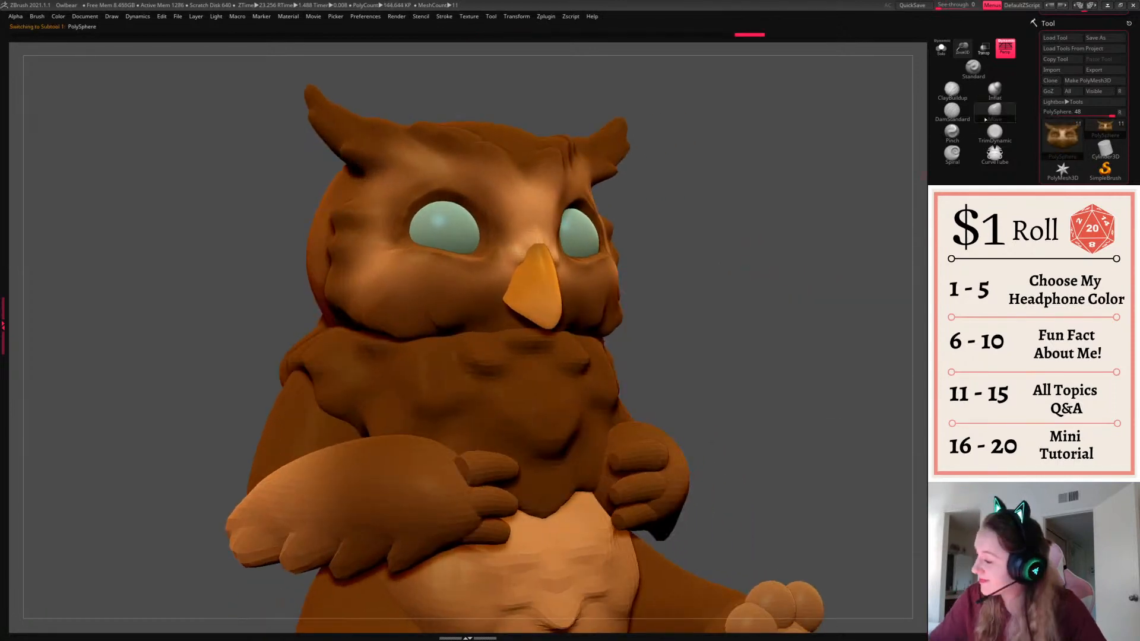
{"action": "right_click_drag", "start_coordinate": [636, 286], "coordinate": [712, 287]}
{"action": "right_click", "coordinate": [580, 253]}
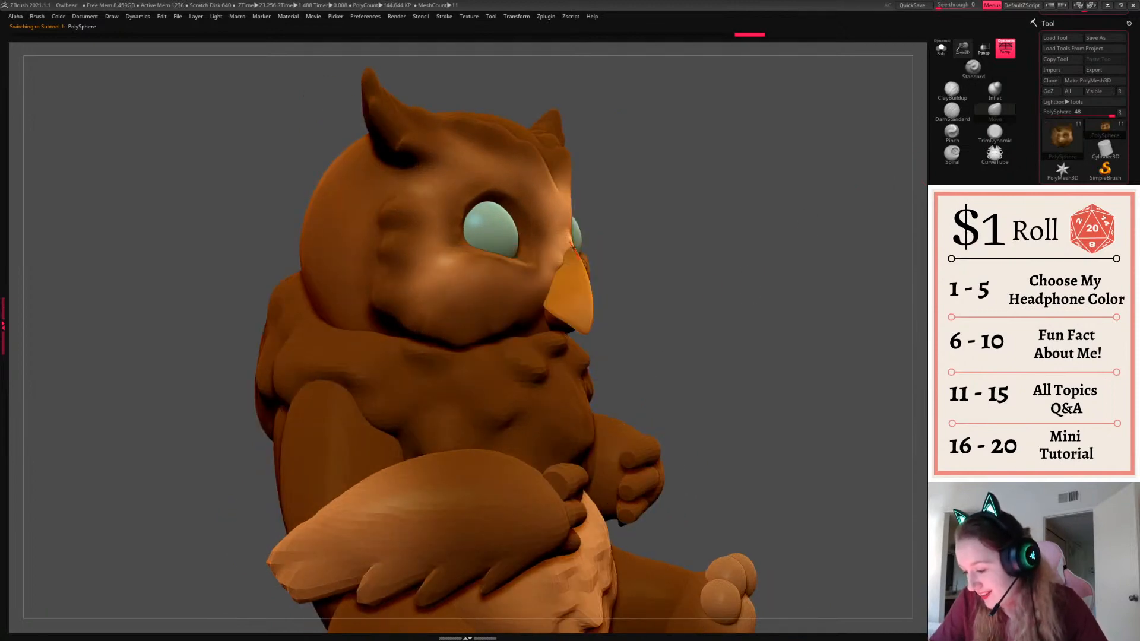
{"action": "right_click", "coordinate": [572, 255]}
{"action": "mouse_move", "coordinate": [717, 275]}
{"action": "right_mouse_down"}
{"action": "mouse_move", "coordinate": [627, 277]}
{"action": "mouse_move", "coordinate": [634, 259]}
{"action": "right_mouse_up"}
{"action": "left_click_drag", "start_coordinate": [562, 263], "coordinate": [564, 271]}
{"action": "right_click_drag", "start_coordinate": [782, 242], "coordinate": [861, 248]}
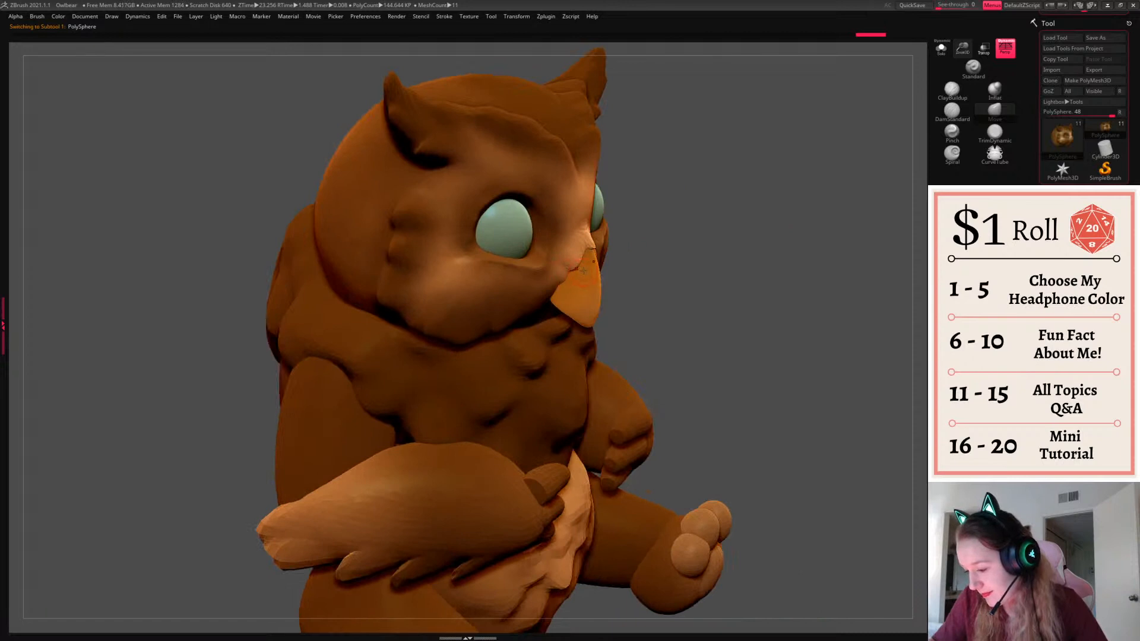
Pull the nose bridge up above the beak and smooth the area around it
{"action": "left_click_drag", "start_coordinate": [588, 237], "coordinate": [590, 234]}
{"action": "right_click_drag", "start_coordinate": [718, 260], "coordinate": [711, 270]}
{"action": "left_click_drag", "start_coordinate": [591, 237], "coordinate": [591, 230]}
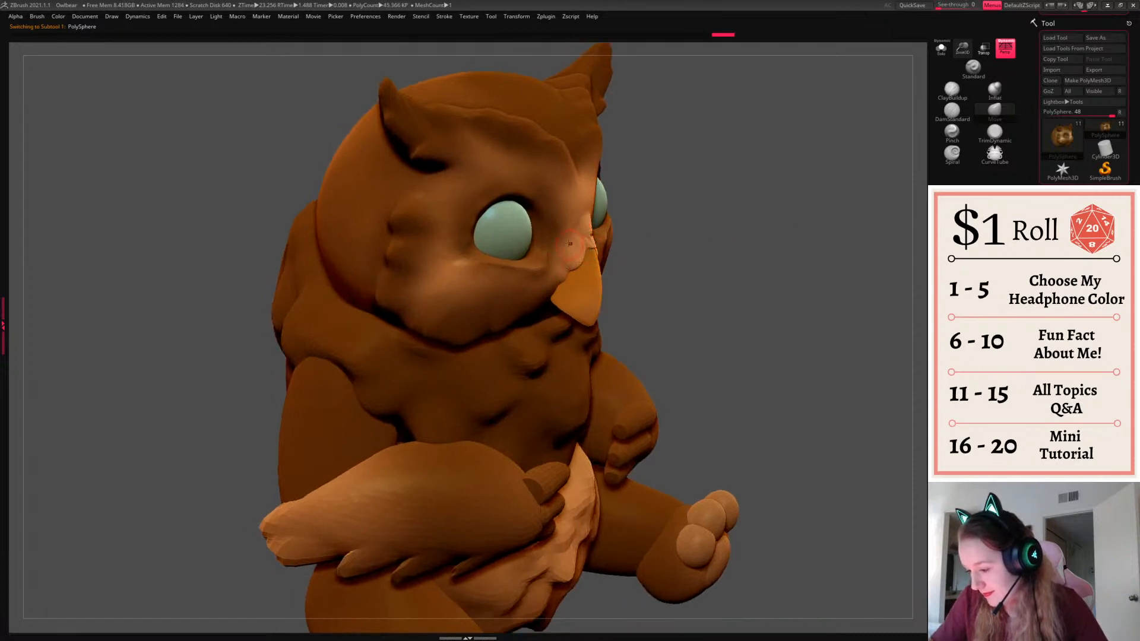
{"action": "right_click_drag", "start_coordinate": [650, 254], "coordinate": [884, 240]}
{"action": "left_click_drag", "start_coordinate": [609, 241], "coordinate": [603, 245], "text": "shift"}
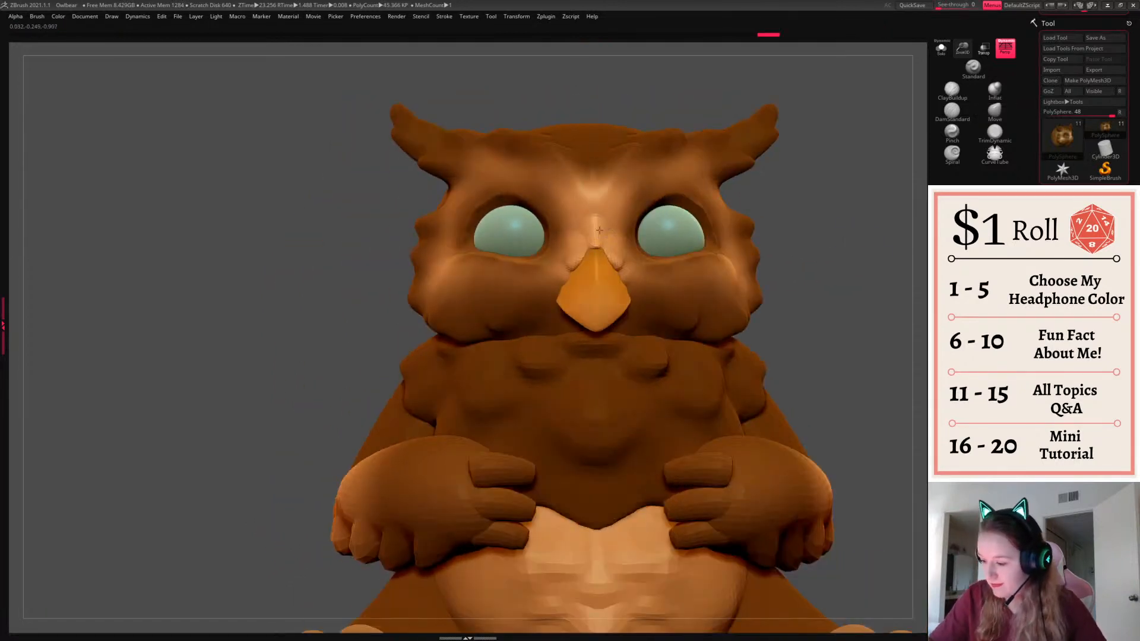
Move the fur beside the beak and shape the lower cheeks into fur clumps with the Move brush
{"action": "mouse_move", "coordinate": [845, 273]}
{"action": "right_mouse_down", "text": "ctrl"}
{"action": "mouse_move", "coordinate": [809, 309]}
{"action": "mouse_move", "coordinate": [825, 328]}
{"action": "mouse_move", "coordinate": [844, 326]}
{"action": "right_mouse_up", "text": "ctrl"}
{"action": "left_click_drag", "start_coordinate": [619, 266], "coordinate": [622, 275]}
{"action": "mouse_move", "coordinate": [841, 275]}
{"action": "right_mouse_down"}
{"action": "mouse_move", "coordinate": [824, 277]}
{"action": "mouse_move", "coordinate": [836, 294]}
{"action": "mouse_move", "coordinate": [804, 286]}
{"action": "right_mouse_up"}
{"action": "mouse_move", "coordinate": [658, 306]}
{"action": "left_mouse_down"}
{"action": "mouse_move", "coordinate": [647, 301]}
{"action": "mouse_move", "coordinate": [680, 301]}
{"action": "mouse_move", "coordinate": [697, 285]}
{"action": "left_mouse_up"}
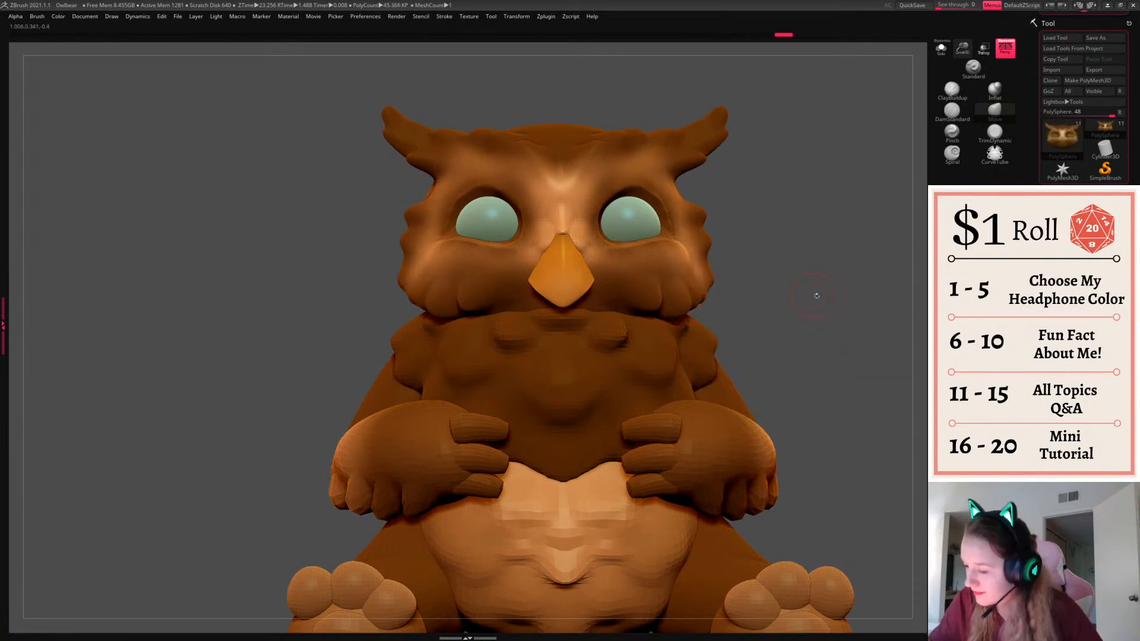
Resize the Move brush and pull the outer brow fur toward the ear tufts
{"action": "mouse_move", "coordinate": [814, 295]}
{"action": "right_mouse_down", "text": "ctrl"}
{"action": "mouse_move", "coordinate": [820, 285]}
{"action": "mouse_move", "coordinate": [727, 275]}
{"action": "right_mouse_up", "text": "ctrl"}
{"action": "key", "text": "s"}
{"action": "mouse_move", "coordinate": [637, 184]}
{"action": "left_mouse_down"}
{"action": "mouse_move", "coordinate": [624, 179]}
{"action": "mouse_move", "coordinate": [674, 159]}
{"action": "left_mouse_up"}
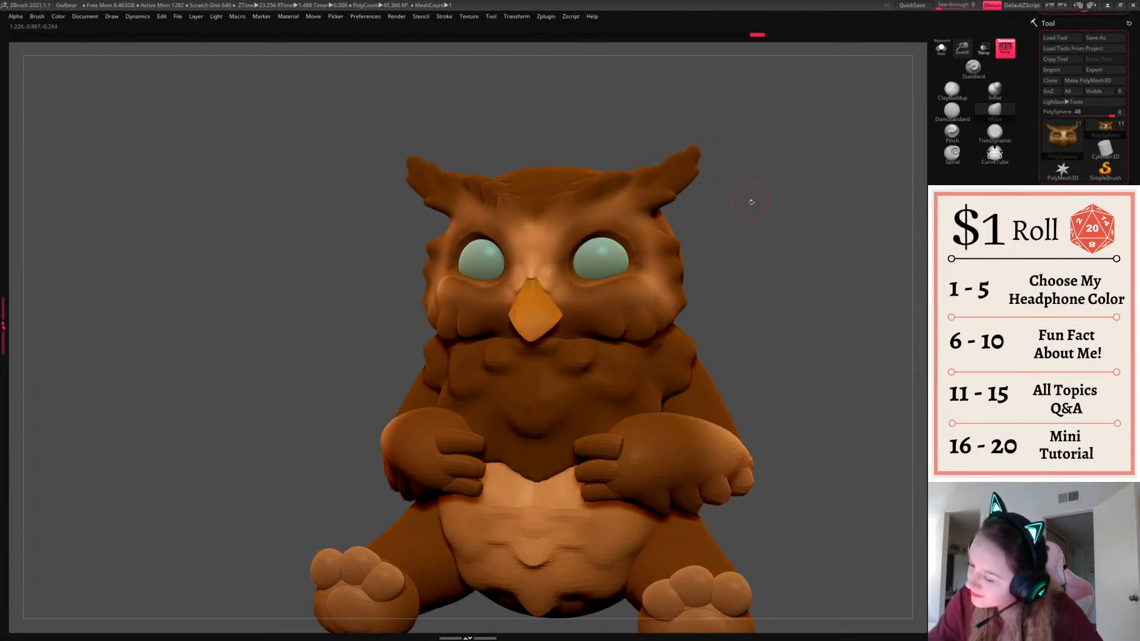
{"action": "mouse_move", "coordinate": [751, 202]}
{"action": "right_mouse_down"}
{"action": "mouse_move", "coordinate": [782, 223]}
{"action": "mouse_move", "coordinate": [764, 218]}
{"action": "right_mouse_up"}
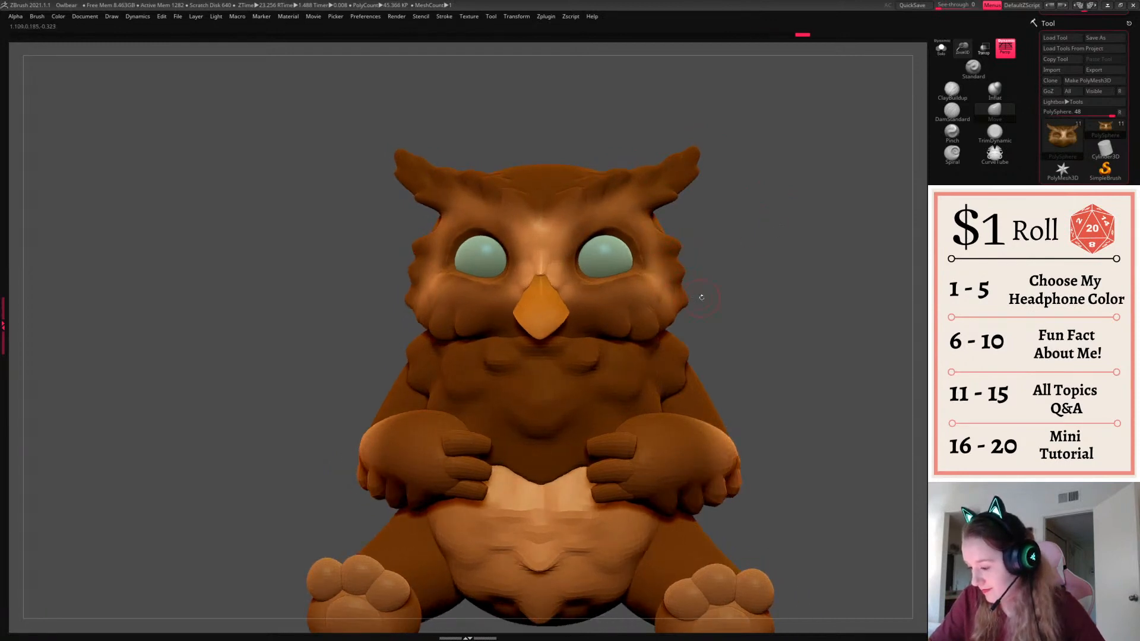
{"action": "right_click_drag", "start_coordinate": [697, 300], "coordinate": [778, 280]}
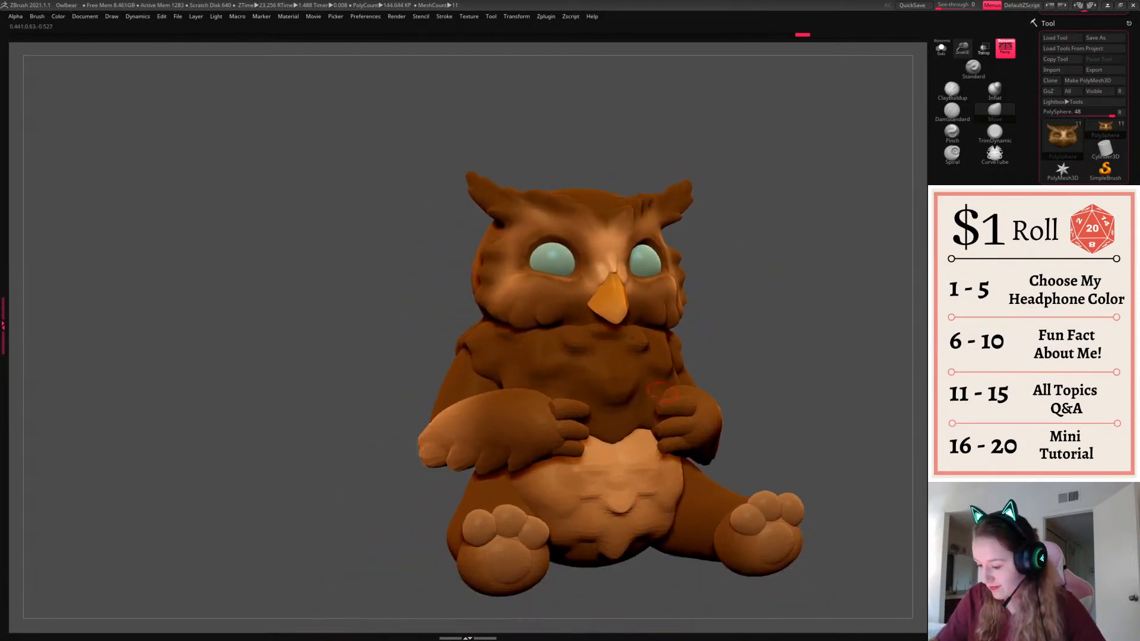
Select the chest fur collar and reshape its lower edge above the belly from below with the Move brush
{"action": "left_click", "coordinate": [674, 381], "text": "alt"}
{"action": "right_click", "coordinate": [677, 382]}
{"action": "right_click_drag", "start_coordinate": [728, 361], "coordinate": [712, 351]}
{"action": "right_click", "coordinate": [913, 368]}
{"action": "left_click_drag", "start_coordinate": [913, 368], "coordinate": [917, 369]}
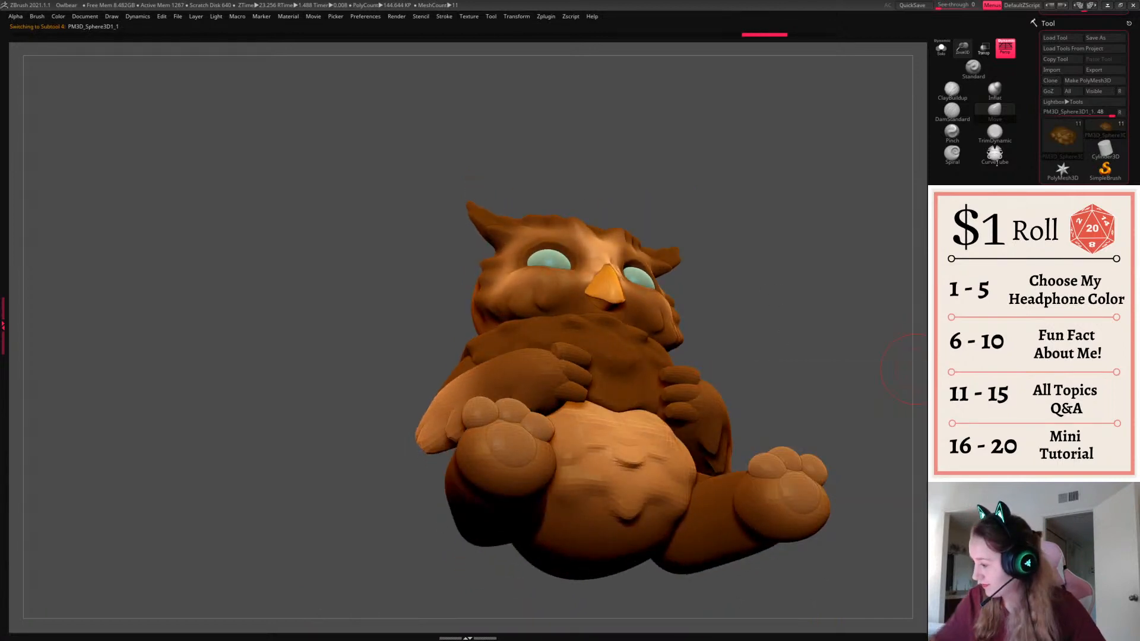
{"action": "right_click", "coordinate": [727, 450]}
{"action": "left_click_drag", "start_coordinate": [621, 400], "coordinate": [618, 423]}
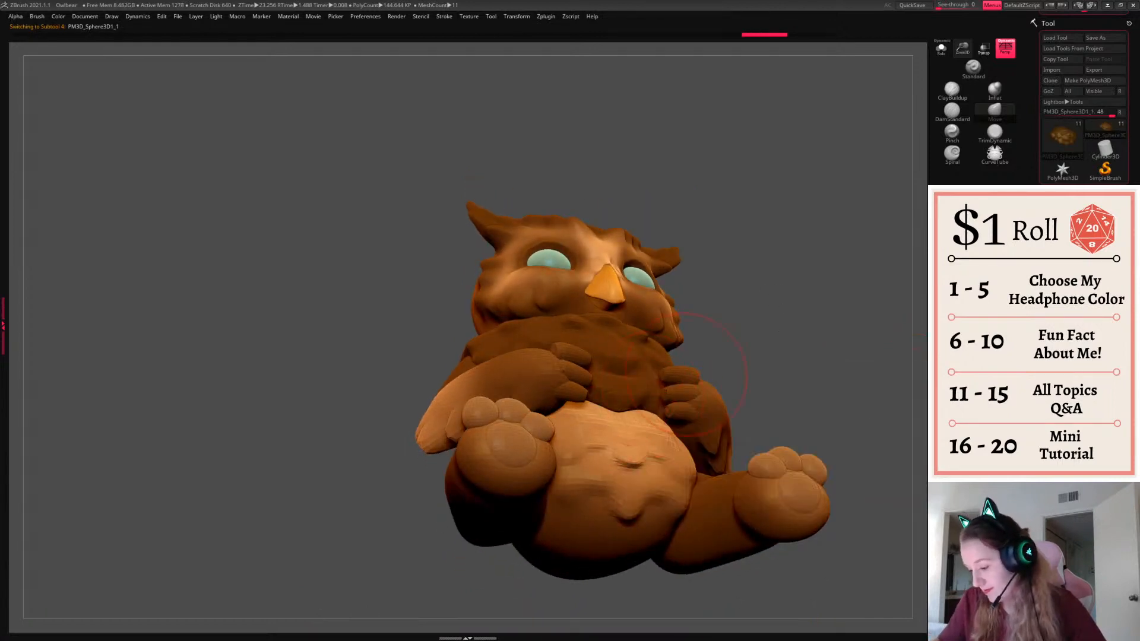
{"action": "right_click_drag", "start_coordinate": [735, 350], "coordinate": [703, 410]}
{"action": "right_click", "coordinate": [703, 410]}
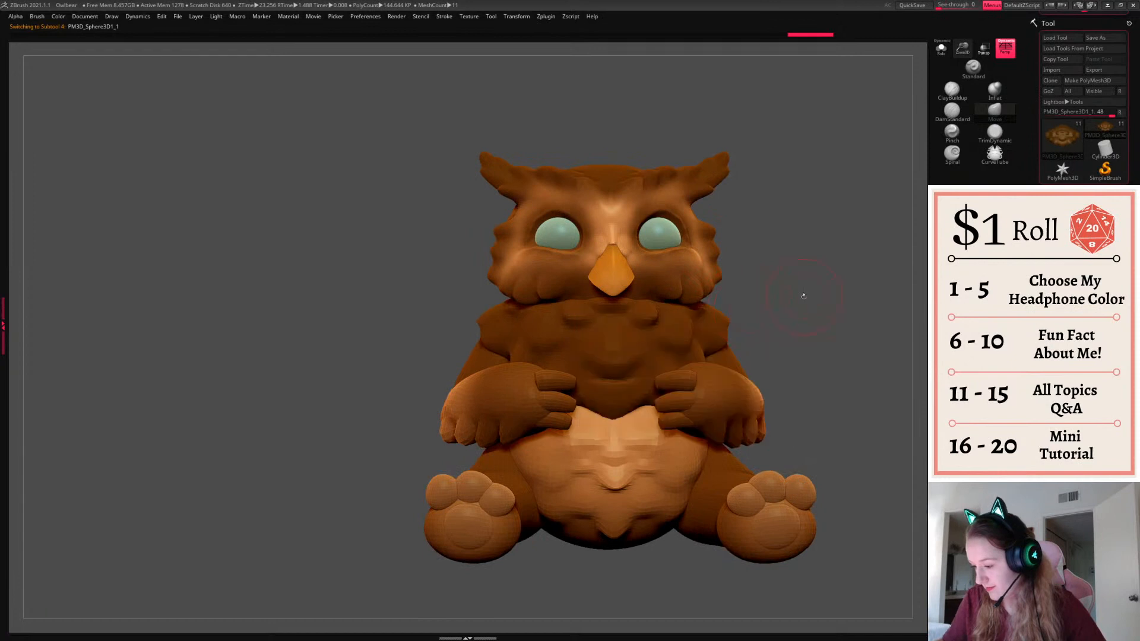
Undo the widening of the collar's shoulders and adjust the collar's front edge beneath the beak
{"action": "left_click_drag", "start_coordinate": [719, 320], "coordinate": [742, 321]}
{"action": "key", "text": "ctrl+z"}
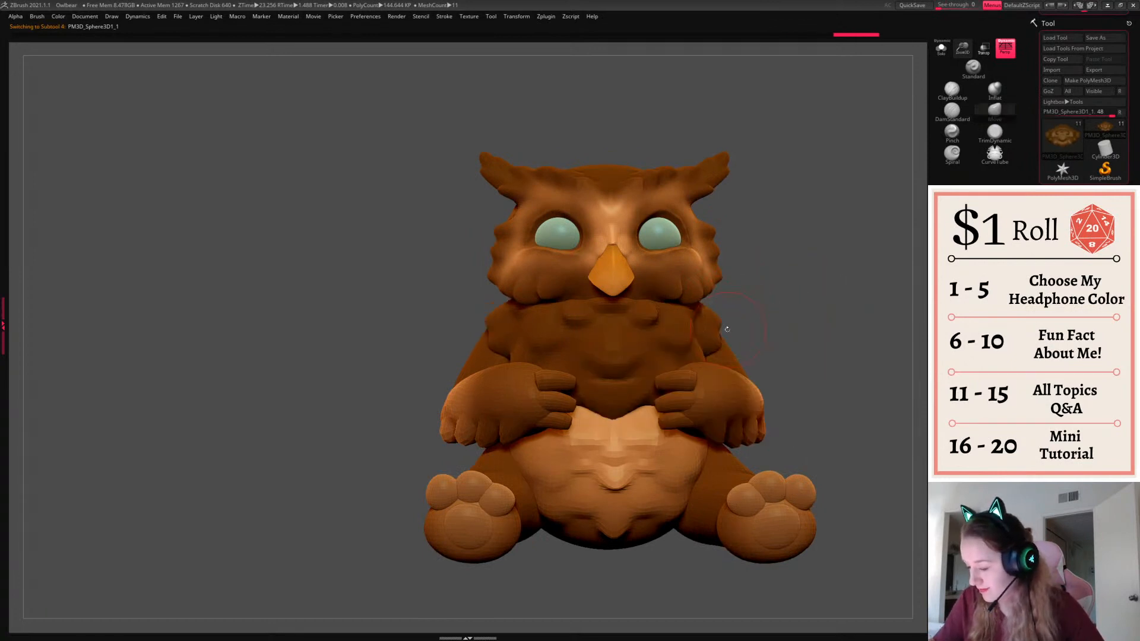
{"action": "mouse_move", "coordinate": [719, 303]}
{"action": "right_mouse_down"}
{"action": "mouse_move", "coordinate": [765, 289]}
{"action": "mouse_move", "coordinate": [728, 297]}
{"action": "mouse_move", "coordinate": [748, 294]}
{"action": "right_mouse_up"}
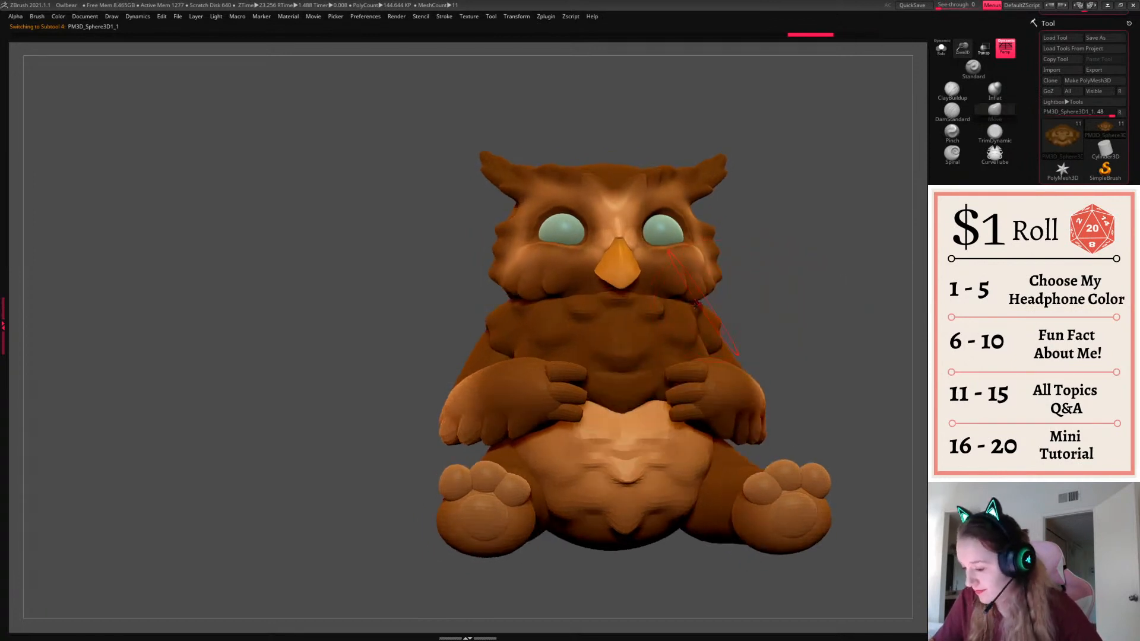
{"action": "left_click_drag", "start_coordinate": [617, 298], "coordinate": [618, 306]}
{"action": "right_click_drag", "start_coordinate": [784, 280], "coordinate": [754, 281]}
{"action": "left_click_drag", "start_coordinate": [619, 305], "coordinate": [620, 297]}
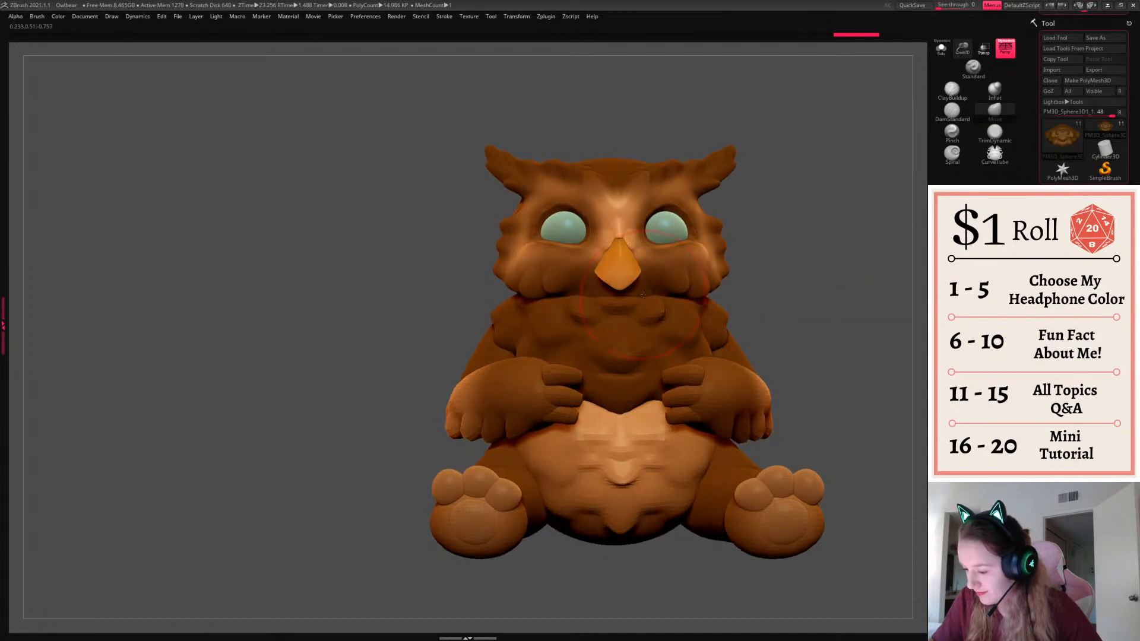
Reposition the fur tufts on the front of the collar with the Move brush
{"action": "right_click_drag", "start_coordinate": [740, 291], "coordinate": [805, 282]}
{"action": "right_click", "coordinate": [591, 374]}
{"action": "left_click_drag", "start_coordinate": [658, 314], "coordinate": [641, 314]}
{"action": "left_click_drag", "start_coordinate": [651, 319], "coordinate": [649, 327]}
{"action": "key", "text": "space"}
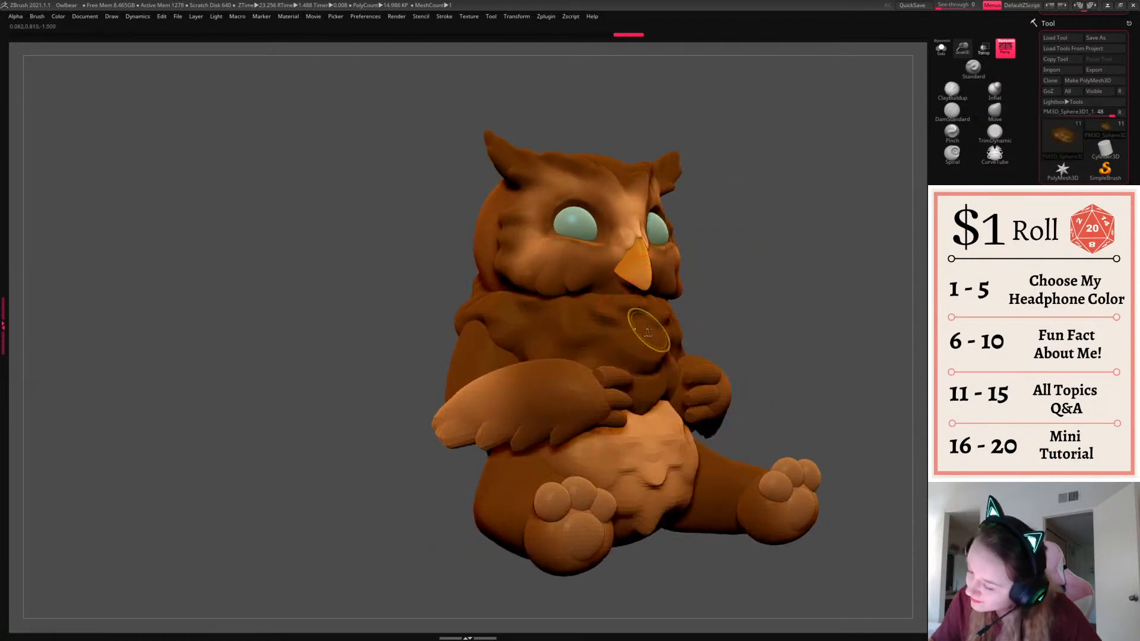
{"action": "key", "text": "space"}
Select the upper arm and shift it backward with the Gizmo, adjusting its placement from behind
{"action": "right_click_drag", "start_coordinate": [722, 297], "coordinate": [802, 310]}
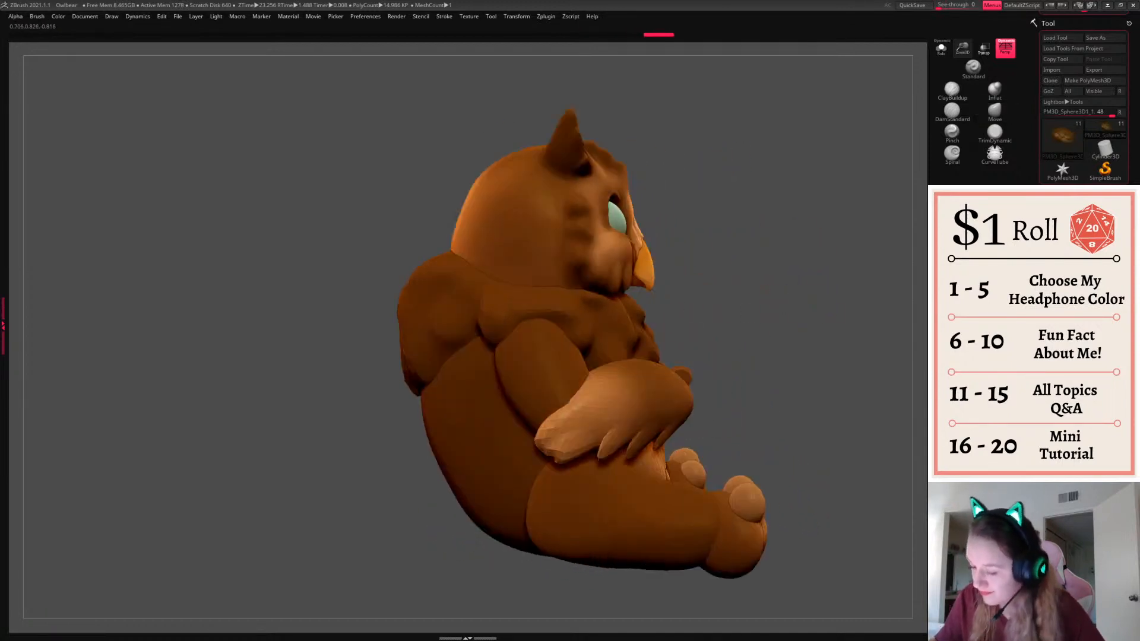
{"action": "left_click", "coordinate": [585, 332], "text": "alt"}
{"action": "key", "text": "w"}
{"action": "left_click_drag", "start_coordinate": [549, 389], "coordinate": [518, 389]}
{"action": "right_click_drag", "start_coordinate": [671, 323], "coordinate": [813, 329]}
{"action": "right_click_drag", "start_coordinate": [814, 329], "coordinate": [628, 323], "text": "alt"}
{"action": "left_click", "coordinate": [637, 340]}
{"action": "left_click_drag", "start_coordinate": [672, 308], "coordinate": [663, 309]}
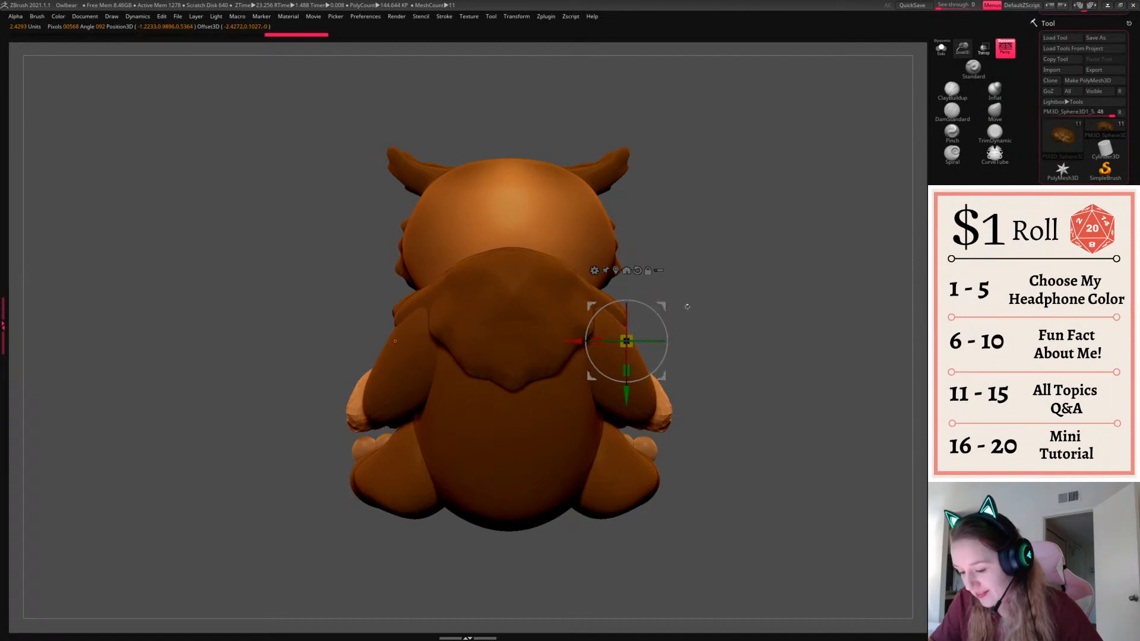
Select the forearm and shift it slightly backward with the Gizmo from the side view
{"action": "right_click_drag", "start_coordinate": [701, 315], "coordinate": [771, 358]}
{"action": "left_click", "coordinate": [553, 383], "text": "alt"}
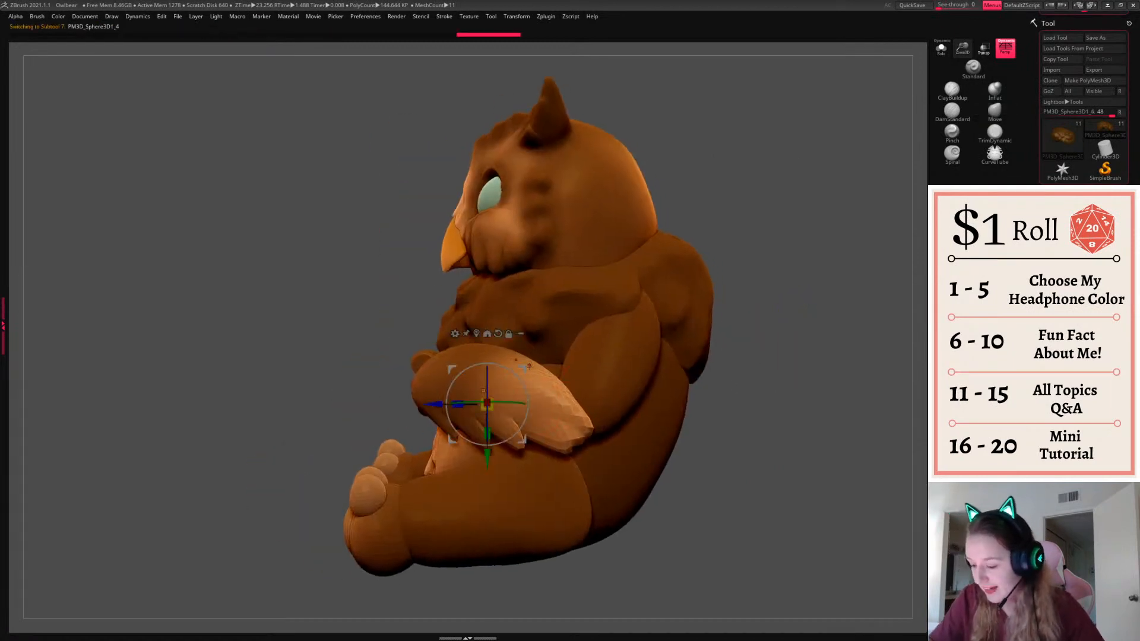
{"action": "left_click_drag", "start_coordinate": [523, 369], "coordinate": [533, 368]}
{"action": "key", "text": "q"}
{"action": "mouse_move", "coordinate": [771, 354]}
{"action": "right_mouse_down"}
{"action": "mouse_move", "coordinate": [805, 351]}
{"action": "mouse_move", "coordinate": [625, 363]}
{"action": "mouse_move", "coordinate": [708, 372]}
{"action": "mouse_move", "coordinate": [802, 361]}
{"action": "right_mouse_up"}
Isolate the fingers by their polygroup and mask the forearms, leaving only the fingers free to transform
{"action": "key", "text": "w"}
{"action": "left_click_drag", "start_coordinate": [490, 342], "coordinate": [862, 330], "text": "ctrl"}
{"action": "key", "text": "shift+f"}
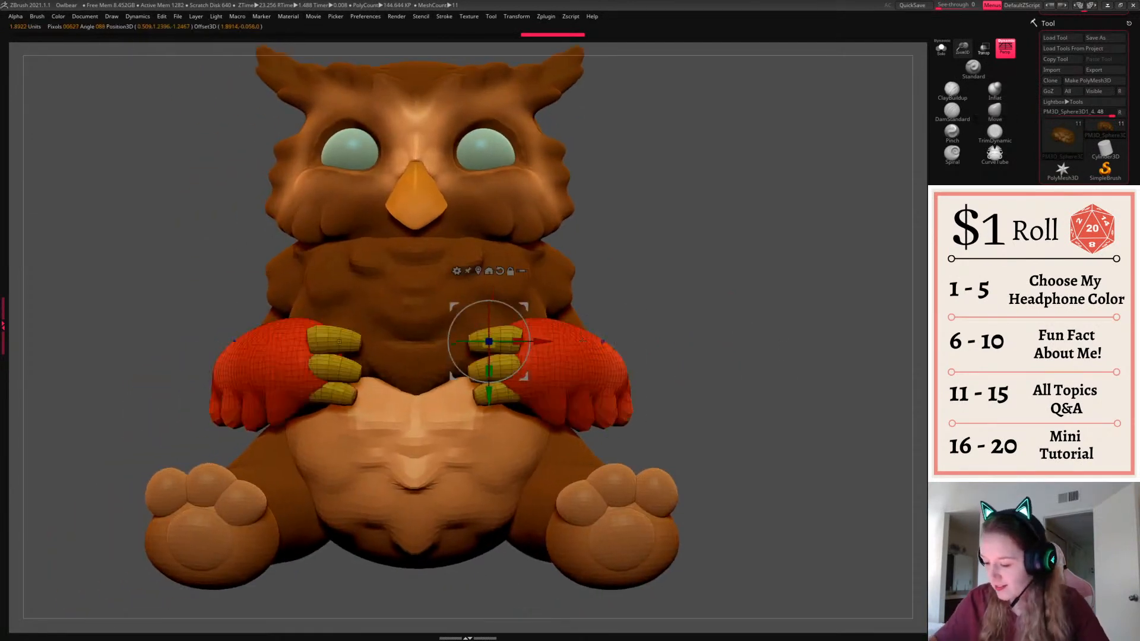
{"action": "key", "text": "shift+f"}
{"action": "key", "text": "q"}
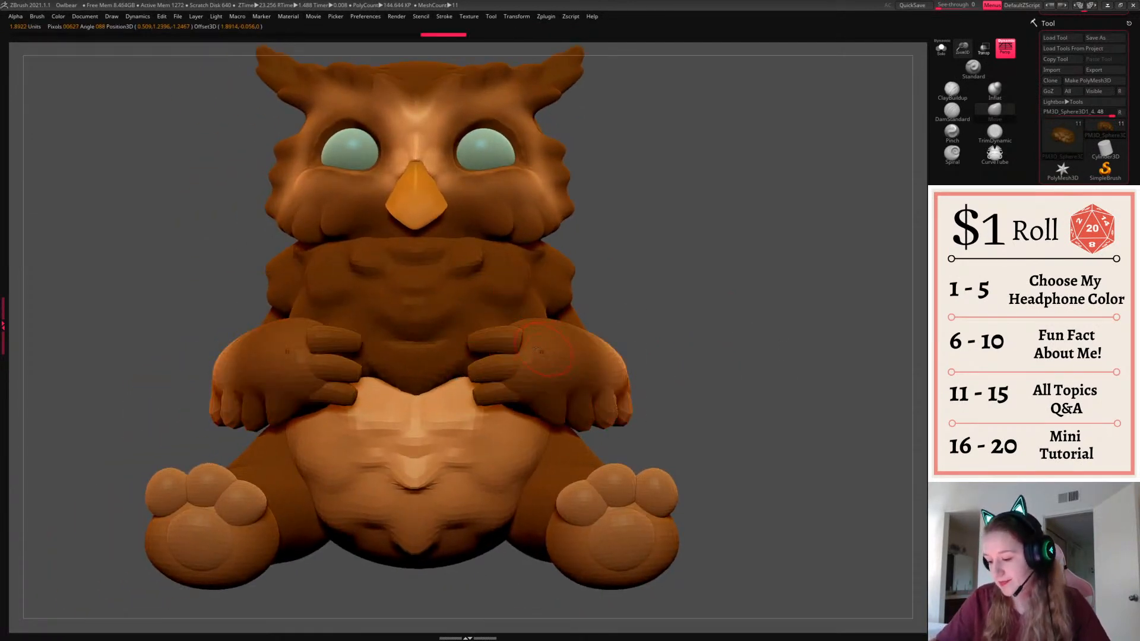
{"action": "left_click", "coordinate": [512, 344], "text": "ctrl+shift"}
{"action": "left_click", "coordinate": [732, 309], "text": "ctrl"}
{"action": "left_click", "coordinate": [739, 308], "text": "ctrl+shift"}
{"action": "left_click", "coordinate": [745, 308], "text": "ctrl"}
{"action": "key", "text": "w"}
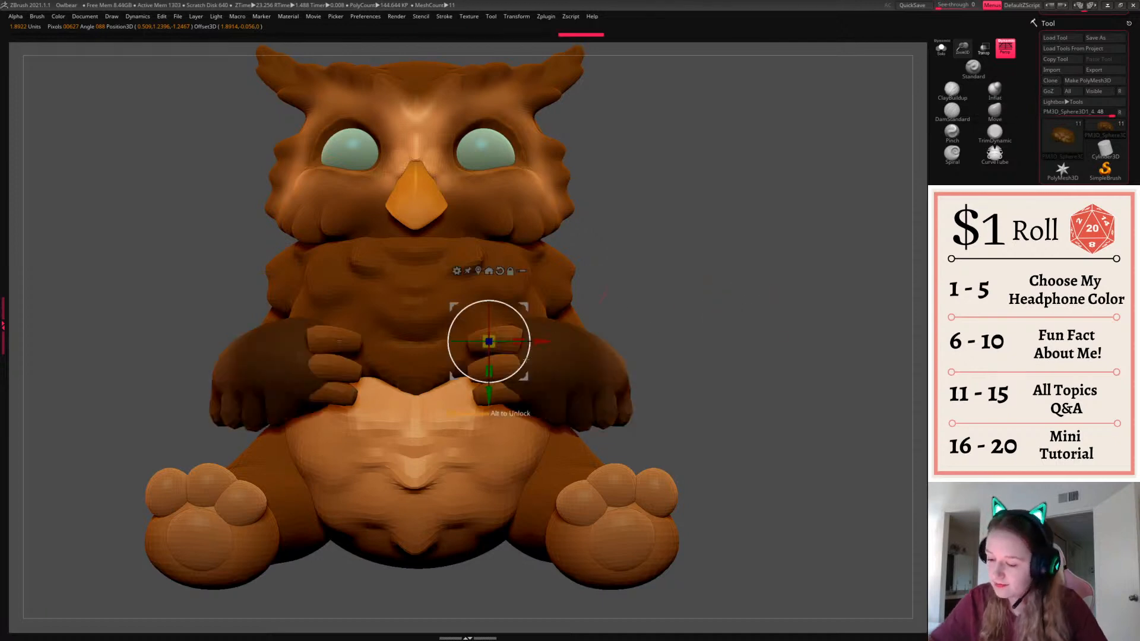
Try rotating and shifting the unmasked fingers with the Gizmo, and undo these transforms
{"action": "left_click_drag", "start_coordinate": [526, 359], "coordinate": [519, 369]}
{"action": "left_click_drag", "start_coordinate": [725, 324], "coordinate": [624, 324]}
{"action": "mouse_move", "coordinate": [525, 306]}
{"action": "left_mouse_down"}
{"action": "mouse_move", "coordinate": [537, 300]}
{"action": "mouse_move", "coordinate": [545, 331]}
{"action": "mouse_move", "coordinate": [541, 306]}
{"action": "left_mouse_up"}
{"action": "key", "text": "q"}
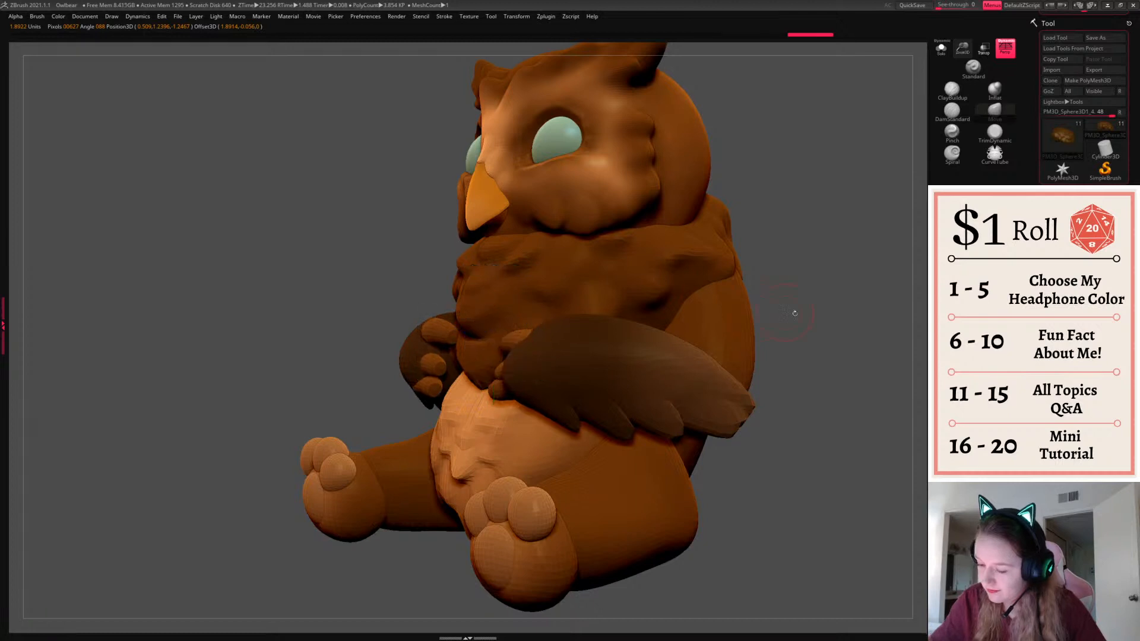
{"action": "left_click_drag", "start_coordinate": [794, 313], "coordinate": [820, 335], "text": "shift"}
{"action": "key", "text": "ctrl+z"}
{"action": "key", "text": "ctrl+z"}
{"action": "key", "text": "ctrl+z"}
{"action": "key", "text": "ctrl+z"}
{"action": "key", "text": "ctrl+z"}
{"action": "key", "text": "ctrl+z"}
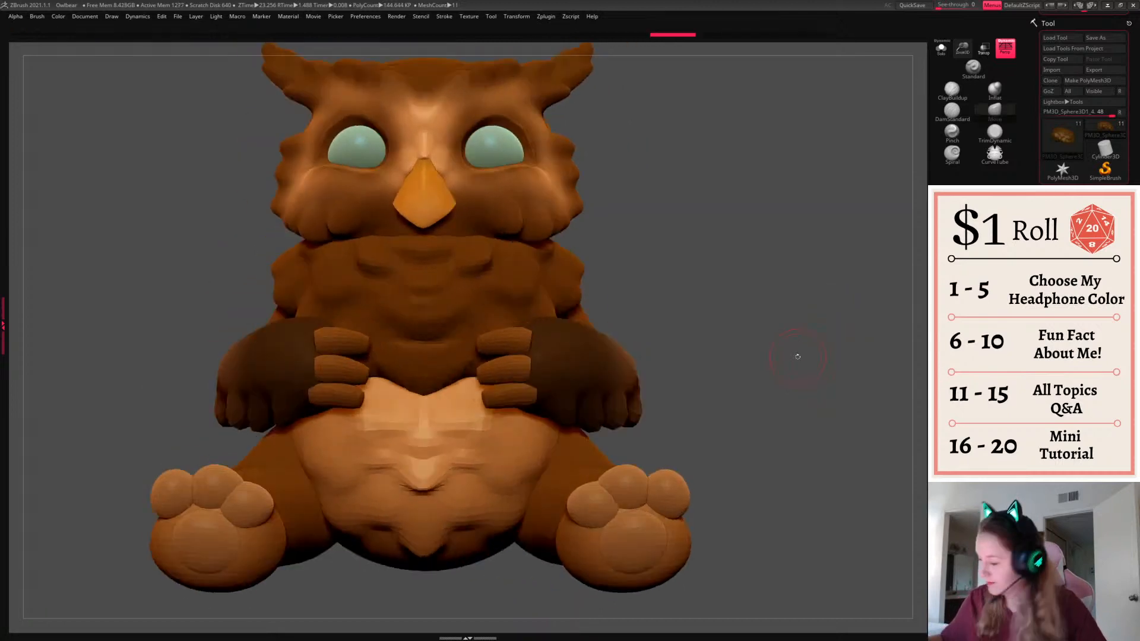
Reposition the fingers at the ends of the forearms with the Gizmo, adjusting their placement from the front, side and below
{"action": "key", "text": "w"}
{"action": "left_click_drag", "start_coordinate": [466, 307], "coordinate": [467, 302]}
{"action": "left_click_drag", "start_coordinate": [796, 339], "coordinate": [725, 343]}
{"action": "left_click_drag", "start_coordinate": [536, 324], "coordinate": [550, 301]}
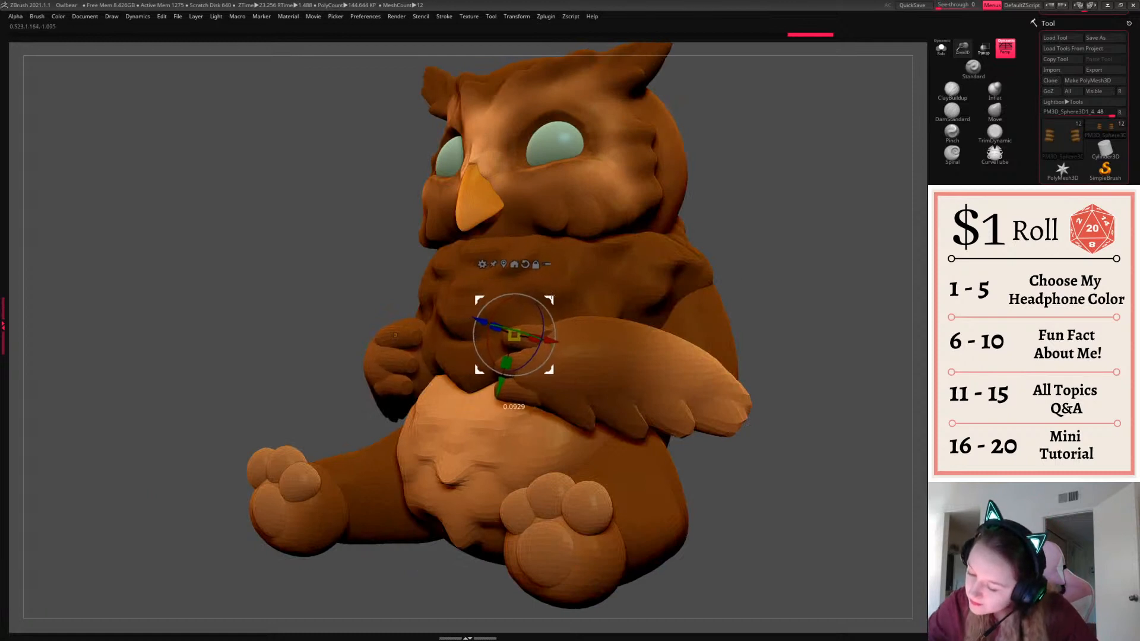
{"action": "left_click_drag", "start_coordinate": [766, 333], "coordinate": [823, 334], "text": "shift"}
{"action": "left_click_drag", "start_coordinate": [519, 304], "coordinate": [545, 296]}
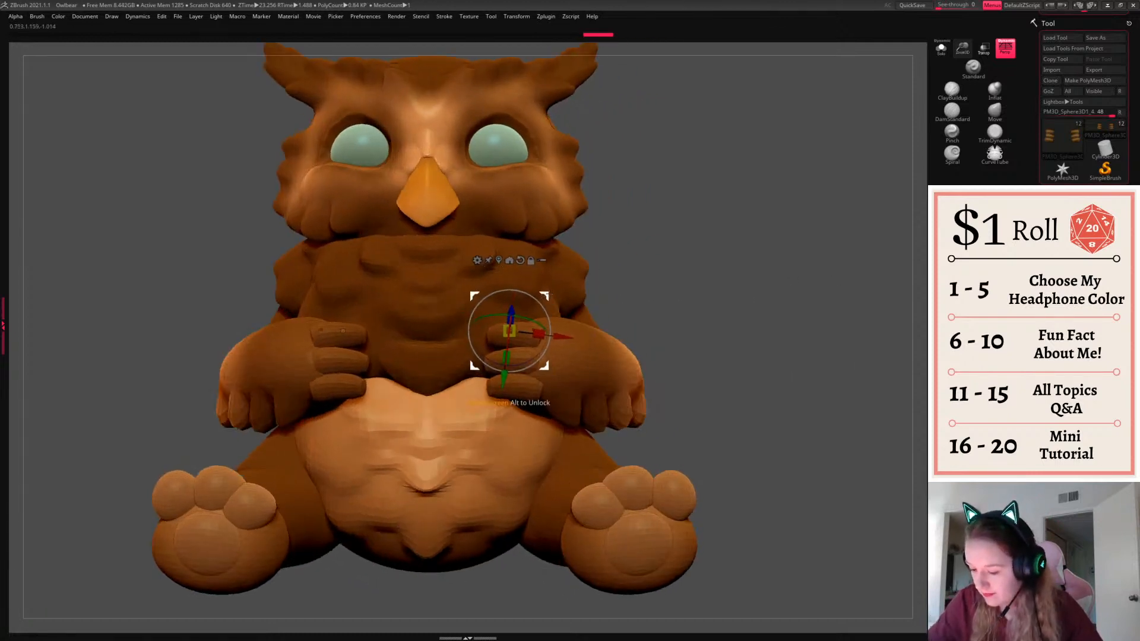
{"action": "left_click_drag", "start_coordinate": [766, 356], "coordinate": [714, 289]}
{"action": "left_click_drag", "start_coordinate": [499, 286], "coordinate": [501, 292]}
{"action": "key", "text": "q"}
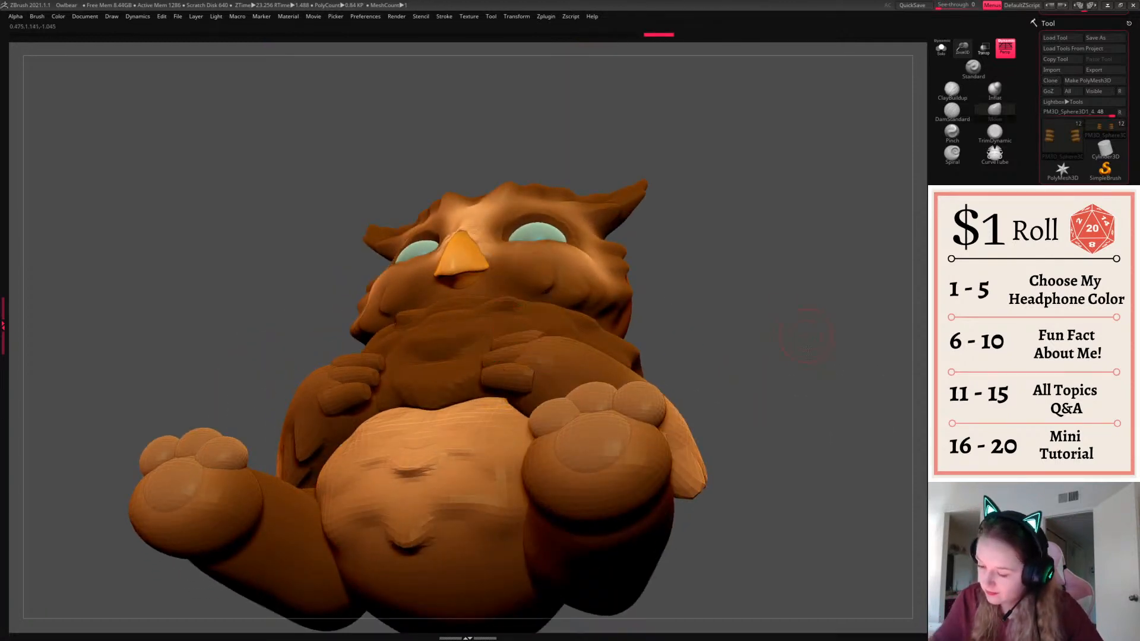
{"action": "left_click_drag", "start_coordinate": [803, 336], "coordinate": [735, 356], "text": "shift"}
{"action": "key", "text": "w"}
{"action": "key", "text": "q"}
{"action": "left_click_drag", "start_coordinate": [749, 315], "coordinate": [784, 387]}
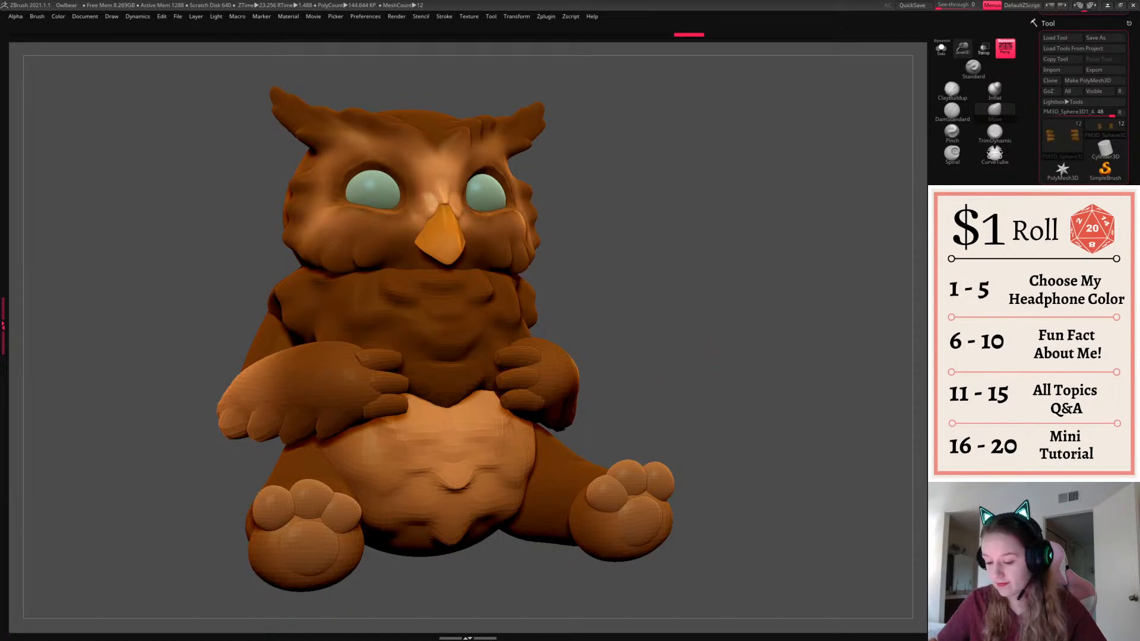
Select the light belly patch and pull fur tufts along its side and lower edges with the Move brush
{"action": "key", "text": "space"}
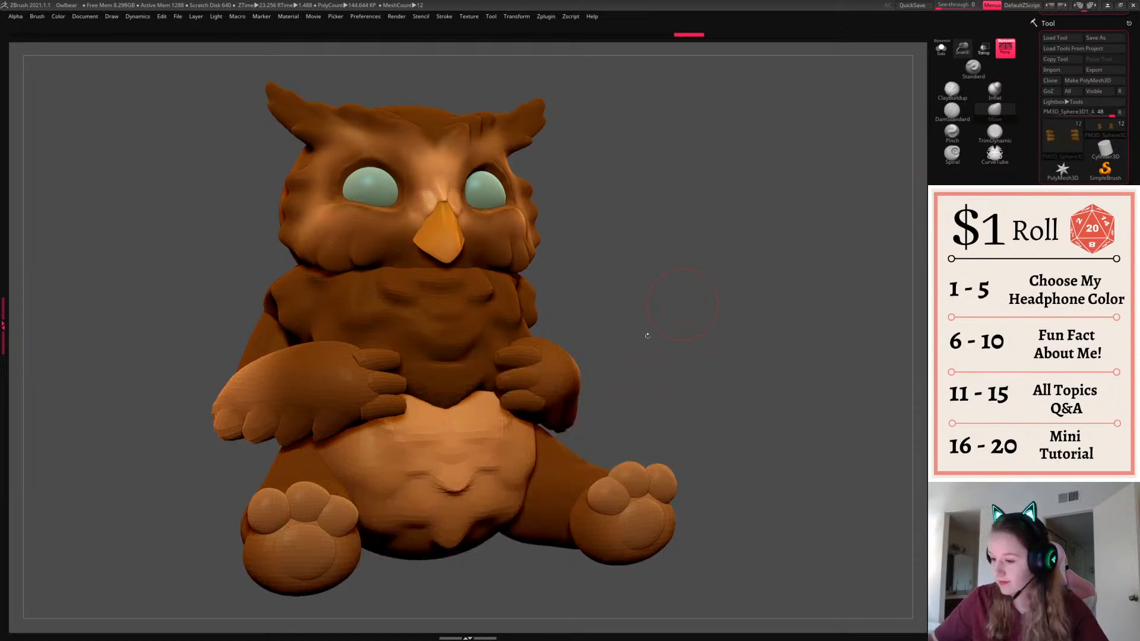
{"action": "left_click", "coordinate": [540, 442], "text": "alt"}
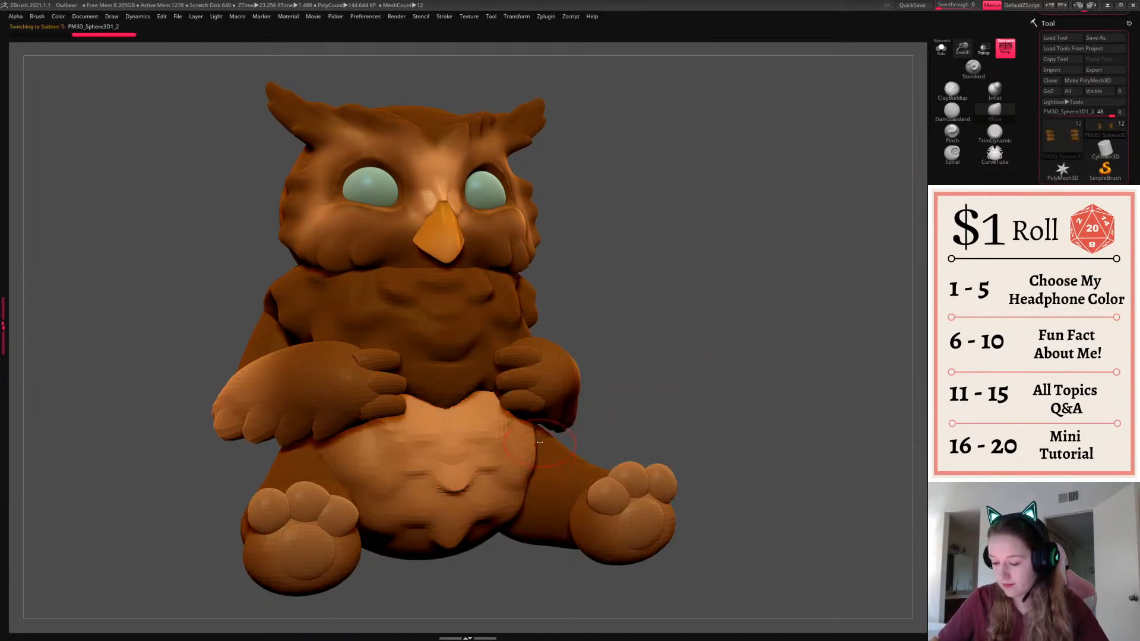
{"action": "key", "text": "space"}
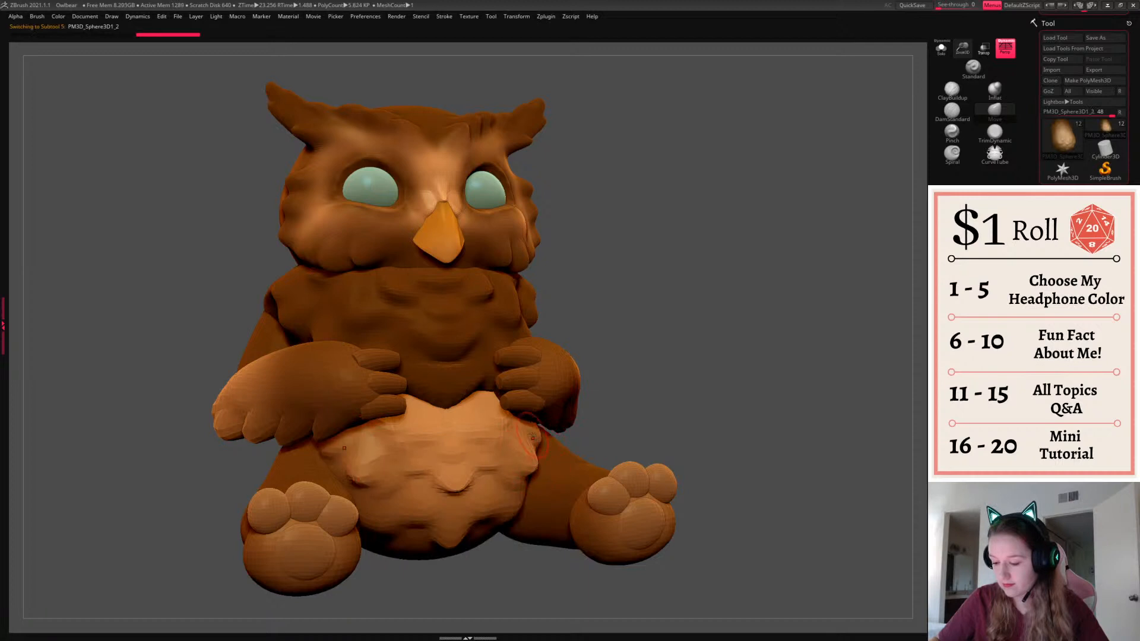
{"action": "left_click_drag", "start_coordinate": [533, 438], "coordinate": [537, 437]}
{"action": "left_click_drag", "start_coordinate": [520, 493], "coordinate": [528, 497]}
{"action": "mouse_move", "coordinate": [514, 510]}
{"action": "left_mouse_down"}
{"action": "mouse_move", "coordinate": [523, 519]}
{"action": "mouse_move", "coordinate": [506, 542]}
{"action": "mouse_move", "coordinate": [478, 540]}
{"action": "mouse_move", "coordinate": [494, 513]}
{"action": "left_mouse_up"}
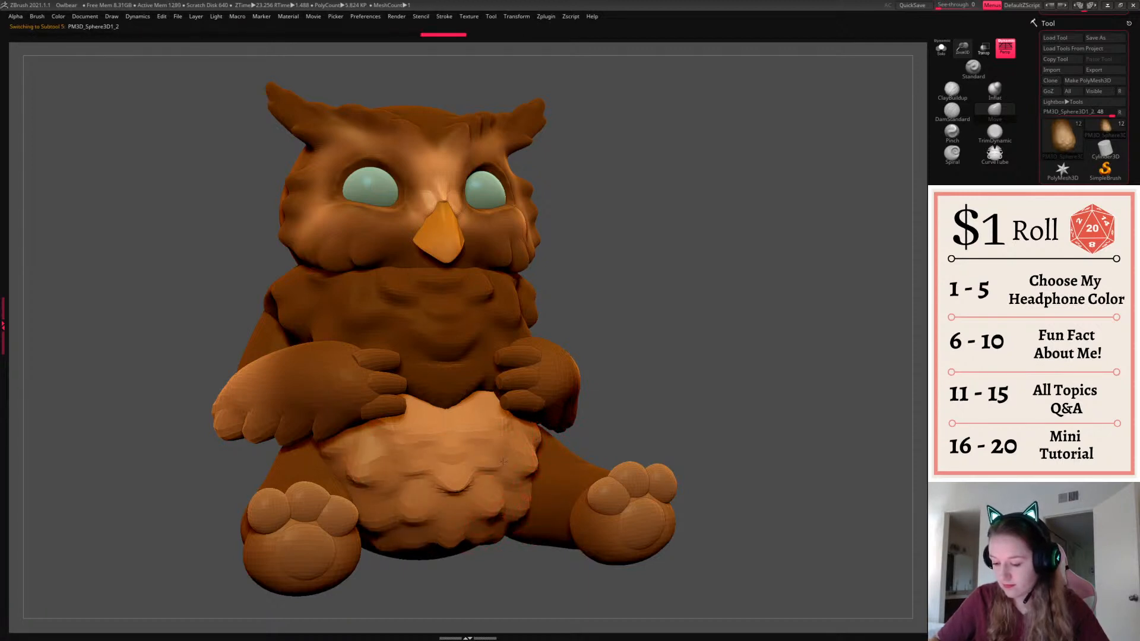
{"action": "left_click_drag", "start_coordinate": [503, 462], "coordinate": [502, 470]}
{"action": "left_click_drag", "start_coordinate": [511, 417], "coordinate": [506, 436]}
{"action": "mouse_move", "coordinate": [628, 392]}
{"action": "left_mouse_down"}
{"action": "mouse_move", "coordinate": [750, 357]}
{"action": "mouse_move", "coordinate": [626, 440]}
{"action": "mouse_move", "coordinate": [735, 394]}
{"action": "left_mouse_up"}
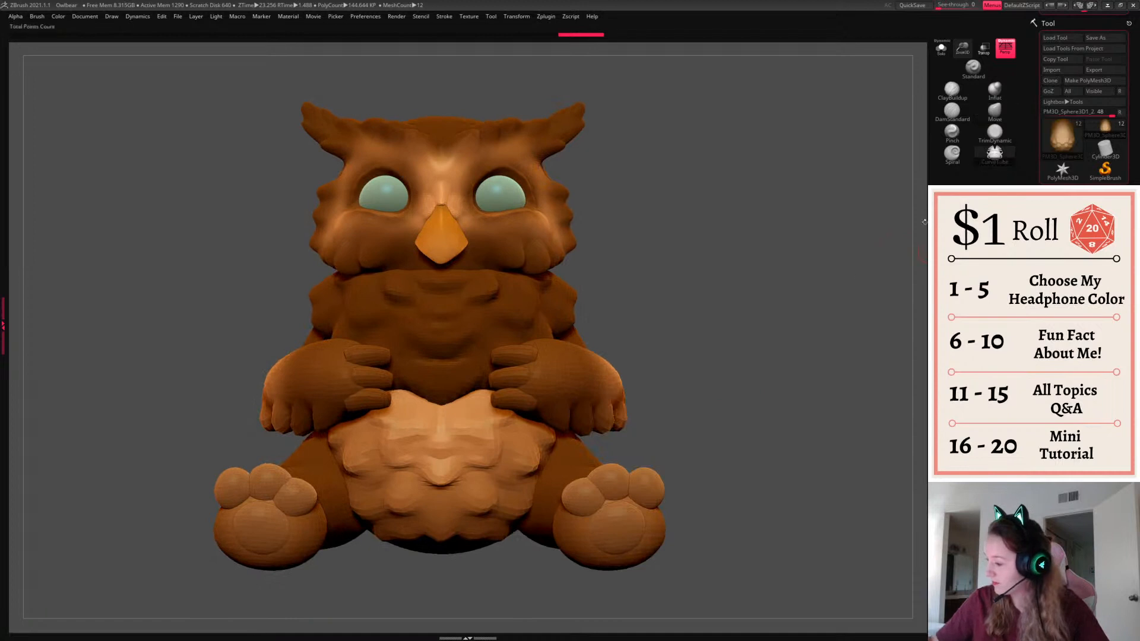
Adjust the curve falloff in the stroke's curve modifiers to taper the CurveTube brush
{"action": "left_click", "coordinate": [445, 16]}
{"action": "left_click", "coordinate": [499, 258]}
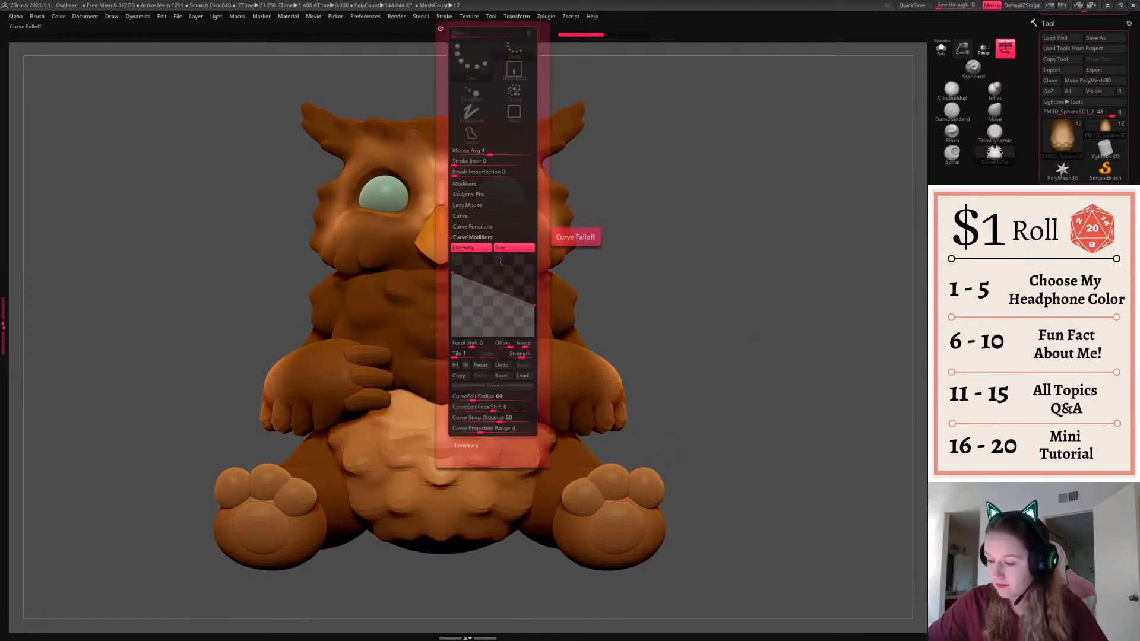
{"action": "left_click_drag", "start_coordinate": [453, 270], "coordinate": [453, 263]}
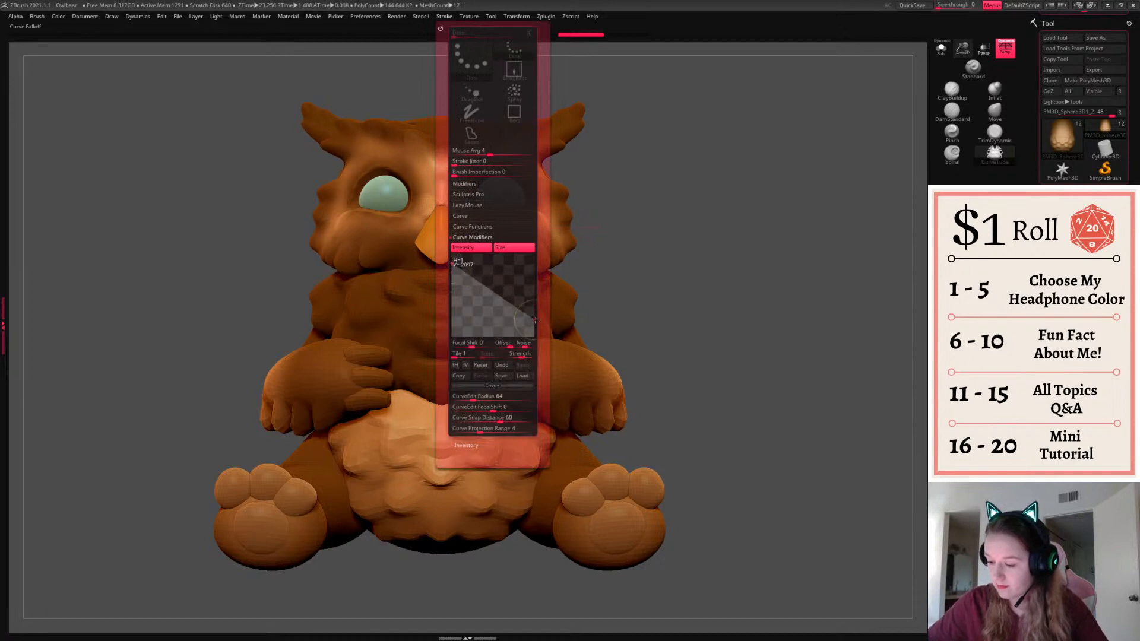
Try drawing a tapered CurveTube claw above the toes while the belly patch is active, and undo it
{"action": "mouse_move", "coordinate": [580, 491]}
{"action": "left_mouse_down"}
{"action": "mouse_move", "coordinate": [579, 472]}
{"action": "mouse_move", "coordinate": [616, 448]}
{"action": "left_mouse_up"}
{"action": "key", "text": "ctrl+z"}
{"action": "left_click_drag", "start_coordinate": [767, 407], "coordinate": [743, 407]}
{"action": "key", "text": "shift+f"}
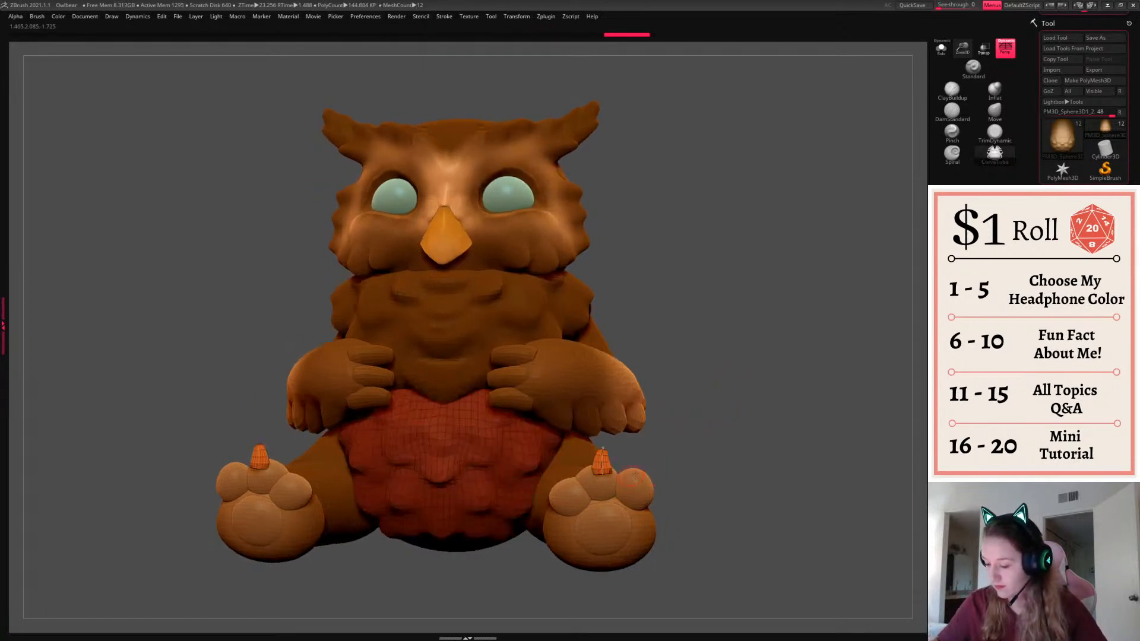
{"action": "key", "text": "ctrl+z"}
Select the toes and draw a short tapered CurveTube claw above the middle toe
{"action": "left_click", "coordinate": [602, 480], "text": "alt"}
{"action": "key", "text": "shift+f"}
{"action": "key", "text": "shift+f"}
{"action": "key", "text": "shift+f"}
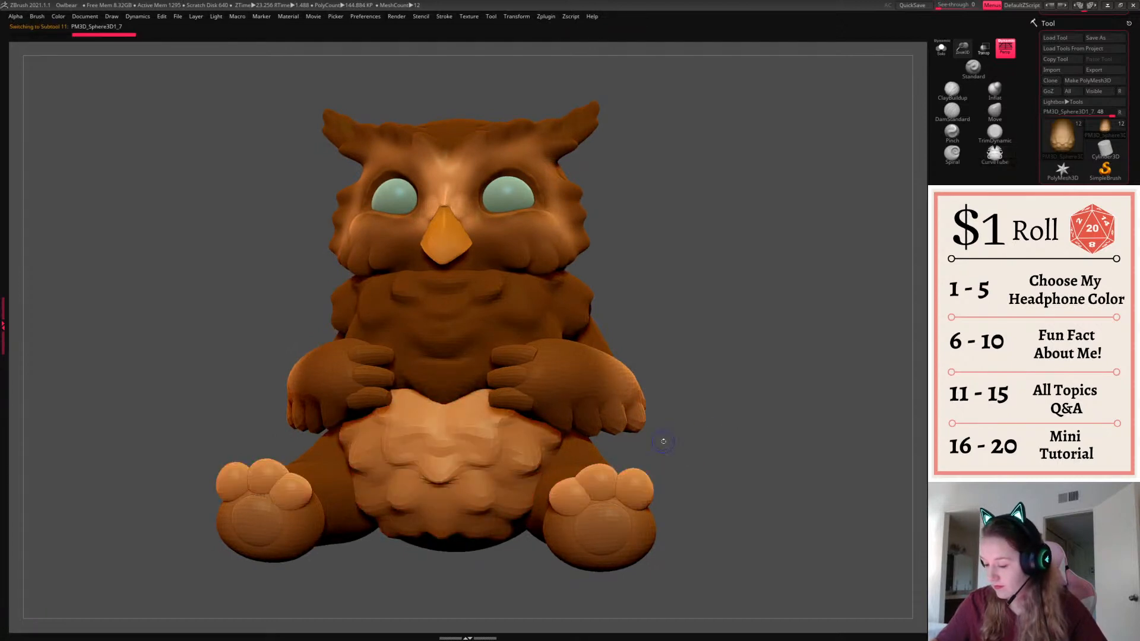
{"action": "left_click_drag", "start_coordinate": [665, 440], "coordinate": [685, 438], "text": "shift"}
{"action": "left_click_drag", "start_coordinate": [608, 472], "coordinate": [608, 443]}
Align the new claw with the middle toe from the side using the Gizmo
{"action": "mouse_move", "coordinate": [714, 416]}
{"action": "left_mouse_down"}
{"action": "mouse_move", "coordinate": [630, 451]}
{"action": "mouse_move", "coordinate": [579, 552]}
{"action": "mouse_move", "coordinate": [573, 575]}
{"action": "mouse_move", "coordinate": [585, 572]}
{"action": "left_mouse_up"}
{"action": "key", "text": "w"}
{"action": "left_click_drag", "start_coordinate": [553, 535], "coordinate": [531, 537]}
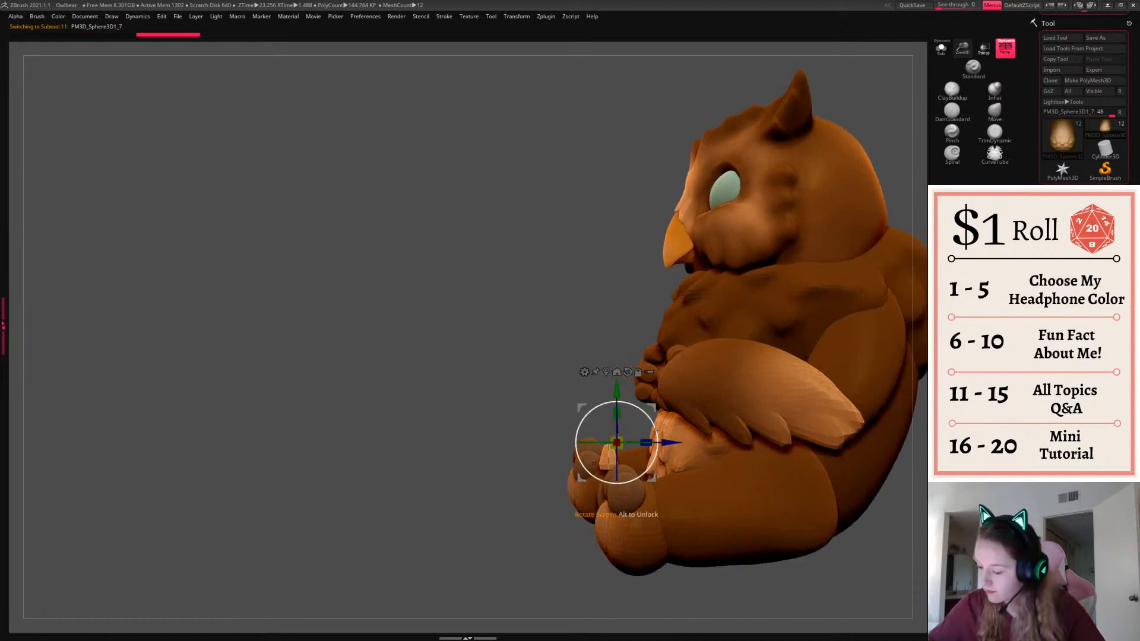
{"action": "left_click_drag", "start_coordinate": [655, 404], "coordinate": [666, 407]}
{"action": "key", "text": "q"}
{"action": "left_click_drag", "start_coordinate": [556, 437], "coordinate": [806, 453], "text": "shift"}
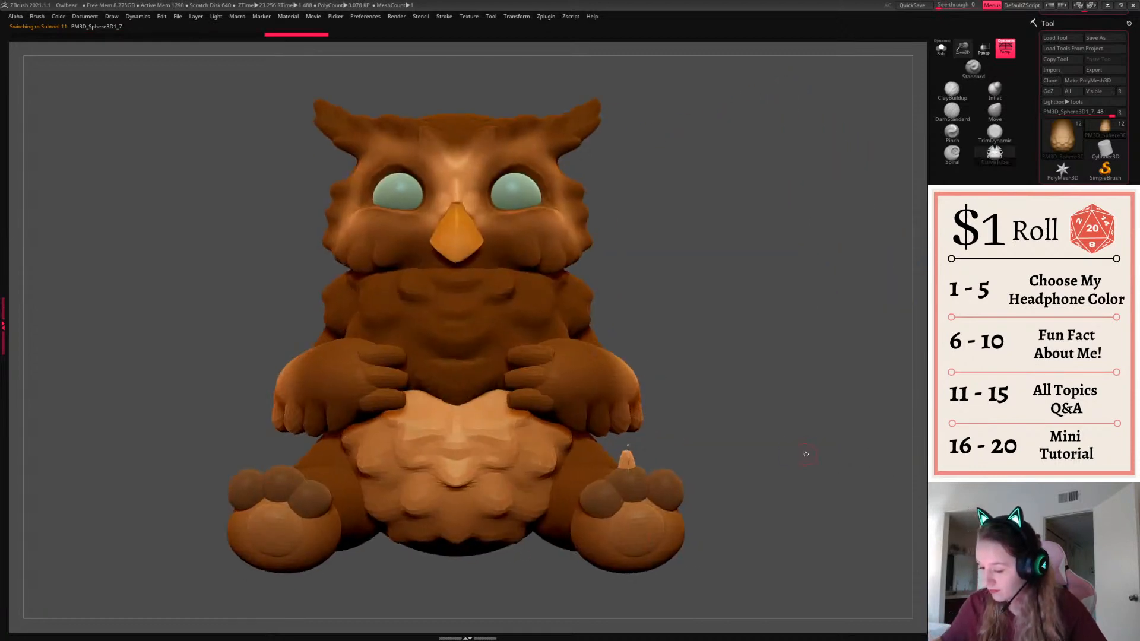
Place a copy of the claw on the inner toe and adjust its position with the Gizmo
{"action": "mouse_move", "coordinate": [741, 435]}
{"action": "left_mouse_down", "text": "alt"}
{"action": "mouse_move", "coordinate": [669, 389]}
{"action": "mouse_move", "coordinate": [642, 389]}
{"action": "left_mouse_up", "text": "alt"}
{"action": "key", "text": "w"}
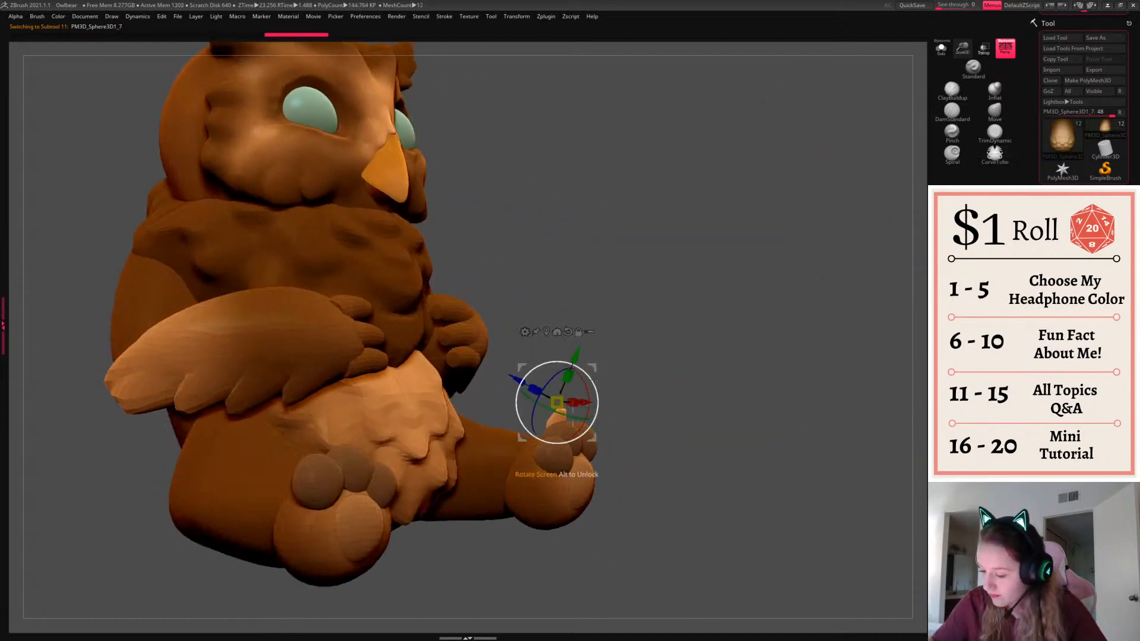
{"action": "left_click_drag", "start_coordinate": [712, 365], "coordinate": [560, 386]}
{"action": "left_click_drag", "start_coordinate": [647, 368], "coordinate": [722, 364]}
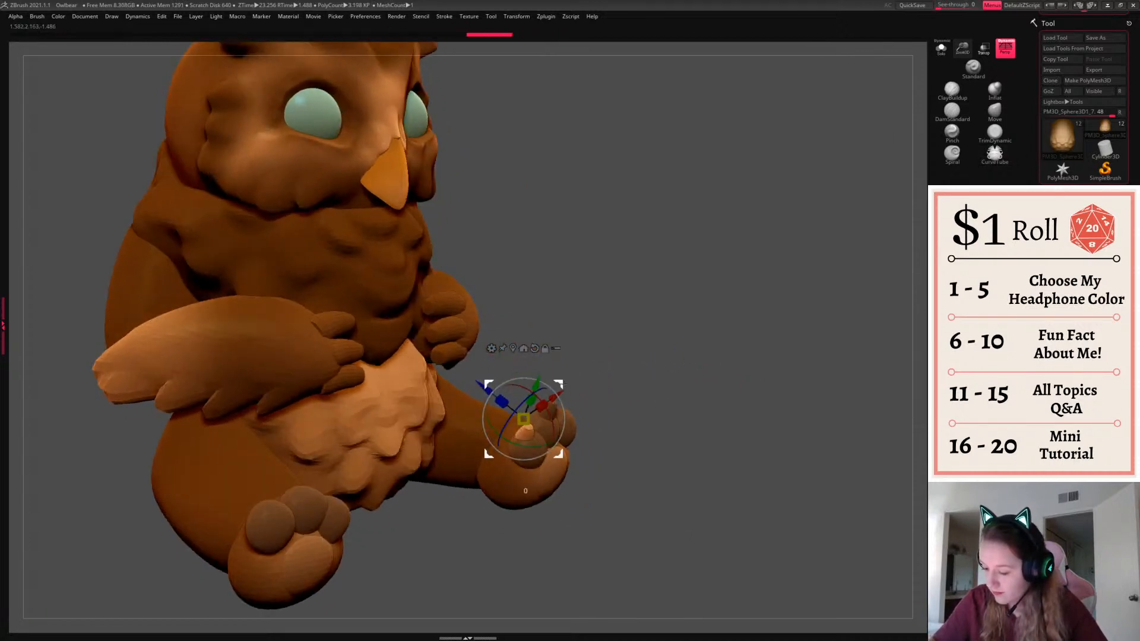
{"action": "left_click_drag", "start_coordinate": [560, 385], "coordinate": [568, 386]}
{"action": "key", "text": "q"}
{"action": "left_click_drag", "start_coordinate": [710, 355], "coordinate": [675, 359]}
Place another copy of the claw on the outer toe and rotate it to follow the toe's direction
{"action": "key", "text": "w"}
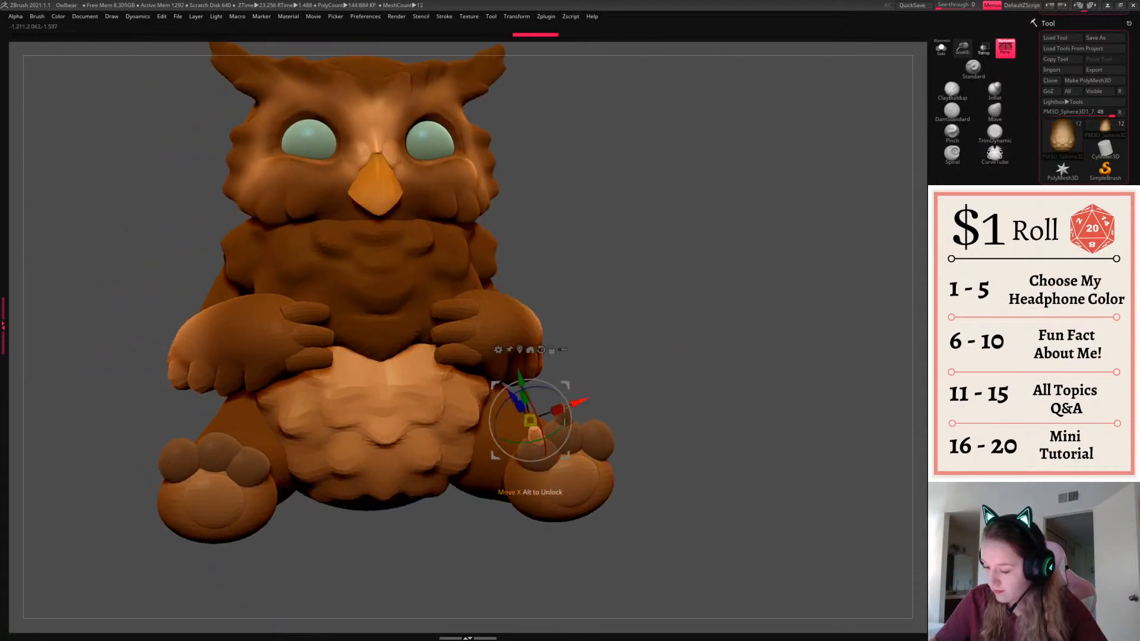
{"action": "left_click_drag", "start_coordinate": [577, 383], "coordinate": [654, 376]}
{"action": "left_click_drag", "start_coordinate": [659, 405], "coordinate": [657, 422]}
{"action": "left_click_drag", "start_coordinate": [773, 383], "coordinate": [639, 370]}
{"action": "left_click_drag", "start_coordinate": [676, 430], "coordinate": [740, 401]}
{"action": "left_click_drag", "start_coordinate": [637, 367], "coordinate": [662, 375]}
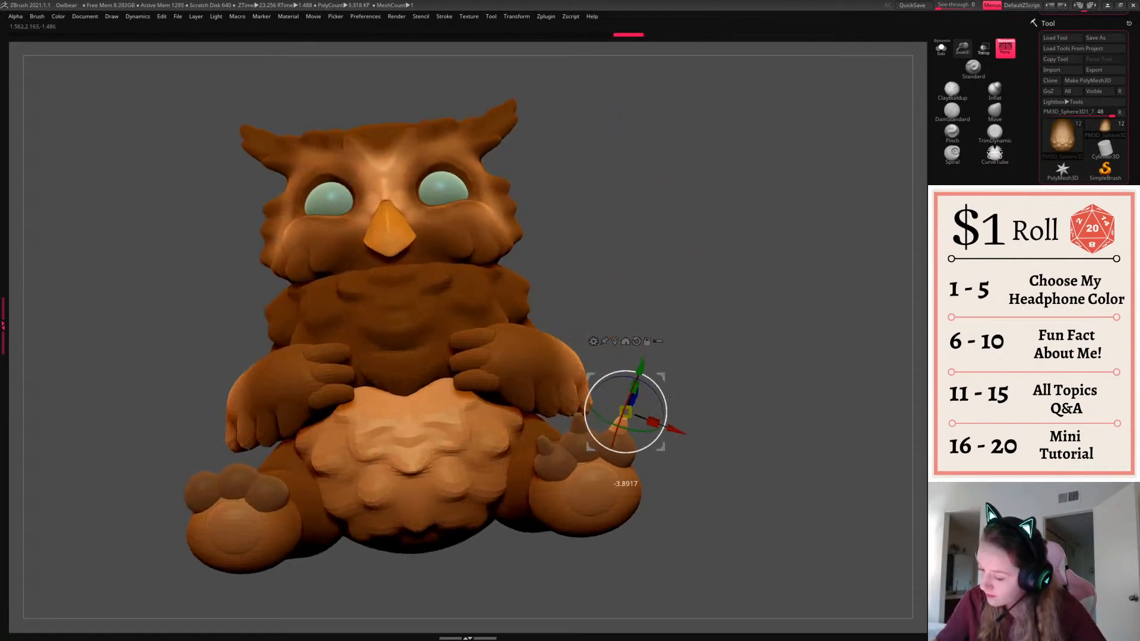
Mirror the three claws onto the toes of the opposite foot
{"action": "key", "text": "q"}
{"action": "mouse_move", "coordinate": [750, 386]}
{"action": "left_mouse_down", "text": "shift"}
{"action": "mouse_move", "coordinate": [767, 422]}
{"action": "mouse_move", "coordinate": [742, 403]}
{"action": "left_mouse_up", "text": "shift"}
{"action": "key", "text": "m"}
{"action": "left_click_drag", "start_coordinate": [736, 397], "coordinate": [721, 362], "text": "alt"}
Isolate the claws and the toes in turn to assign their polygroups, and restore full visibility
{"action": "left_click", "coordinate": [621, 433], "text": "ctrl+shift"}
{"action": "left_click", "coordinate": [692, 396], "text": "ctrl"}
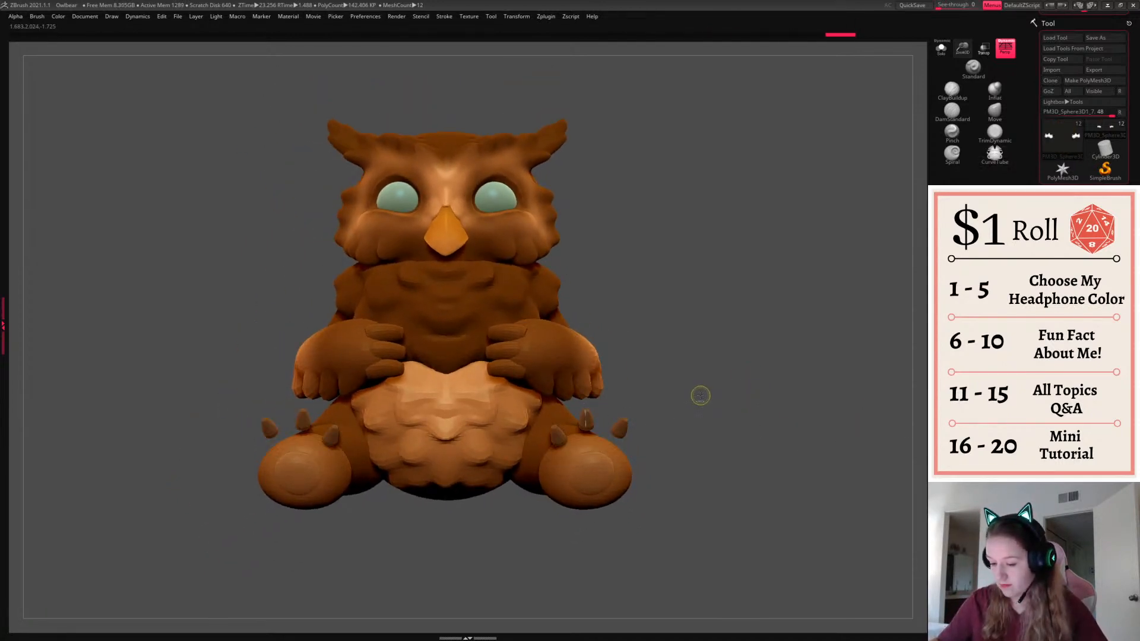
{"action": "key", "text": "ctrl+w"}
{"action": "key", "text": "ctrl+z"}
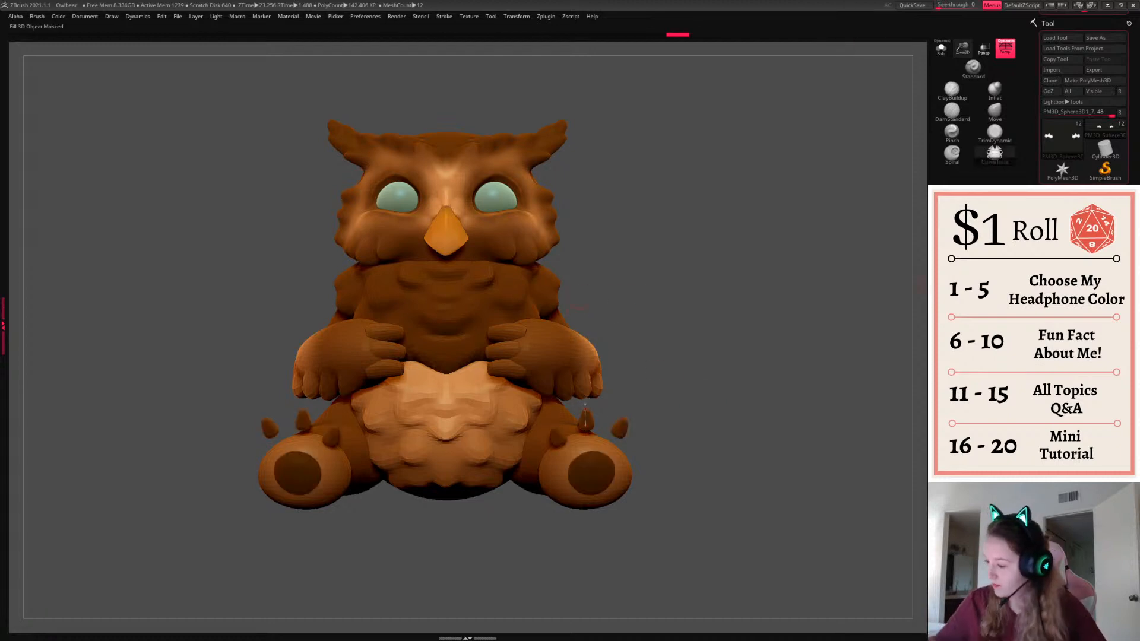
{"action": "left_click", "coordinate": [747, 411], "text": "ctrl+shift"}
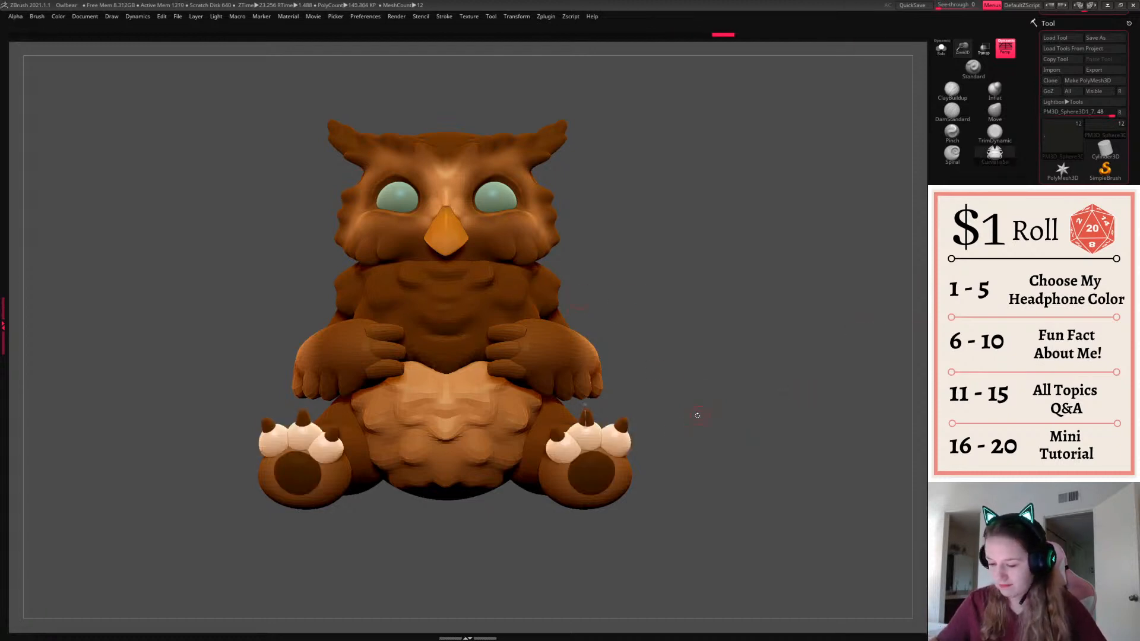
{"action": "left_click", "coordinate": [609, 443], "text": "ctrl+shift"}
{"action": "key", "text": "ctrl+w"}
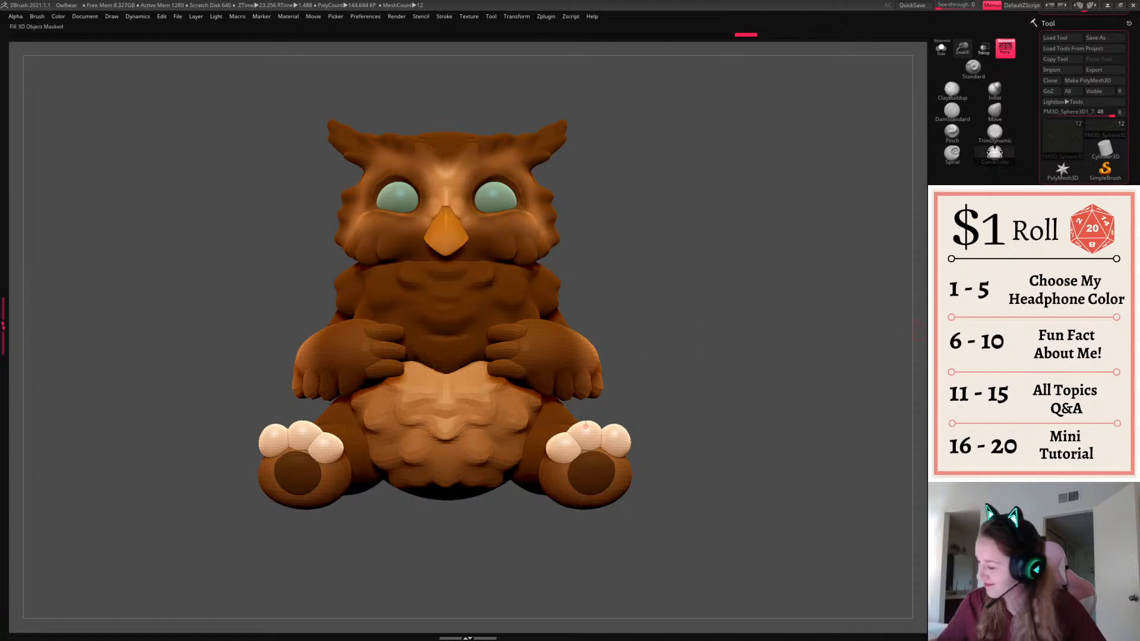
{"action": "left_click", "coordinate": [746, 400], "text": "ctrl+shift"}
Select the foot pads and reshape them with the Move brush, widening them and drawing their upper edge into a point
{"action": "left_click_drag", "start_coordinate": [764, 420], "coordinate": [752, 393]}
{"action": "left_click", "coordinate": [591, 475], "text": "alt"}
{"action": "left_click_drag", "start_coordinate": [563, 511], "coordinate": [783, 374], "text": "ctrl"}
{"action": "left_click", "coordinate": [995, 112]}
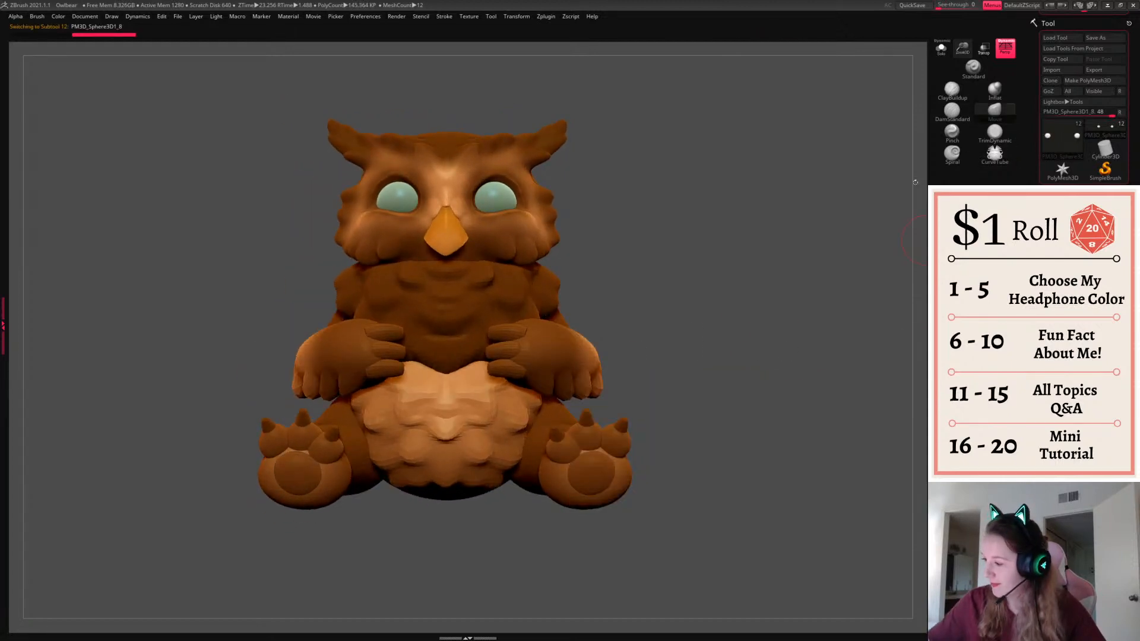
{"action": "mouse_move", "coordinate": [572, 487]}
{"action": "left_mouse_down"}
{"action": "mouse_move", "coordinate": [614, 483]}
{"action": "mouse_move", "coordinate": [604, 456]}
{"action": "mouse_move", "coordinate": [579, 496]}
{"action": "mouse_move", "coordinate": [597, 482]}
{"action": "mouse_move", "coordinate": [571, 461]}
{"action": "mouse_move", "coordinate": [611, 467]}
{"action": "left_mouse_up"}
{"action": "key", "text": "ctrl+z"}
{"action": "key", "text": "space"}
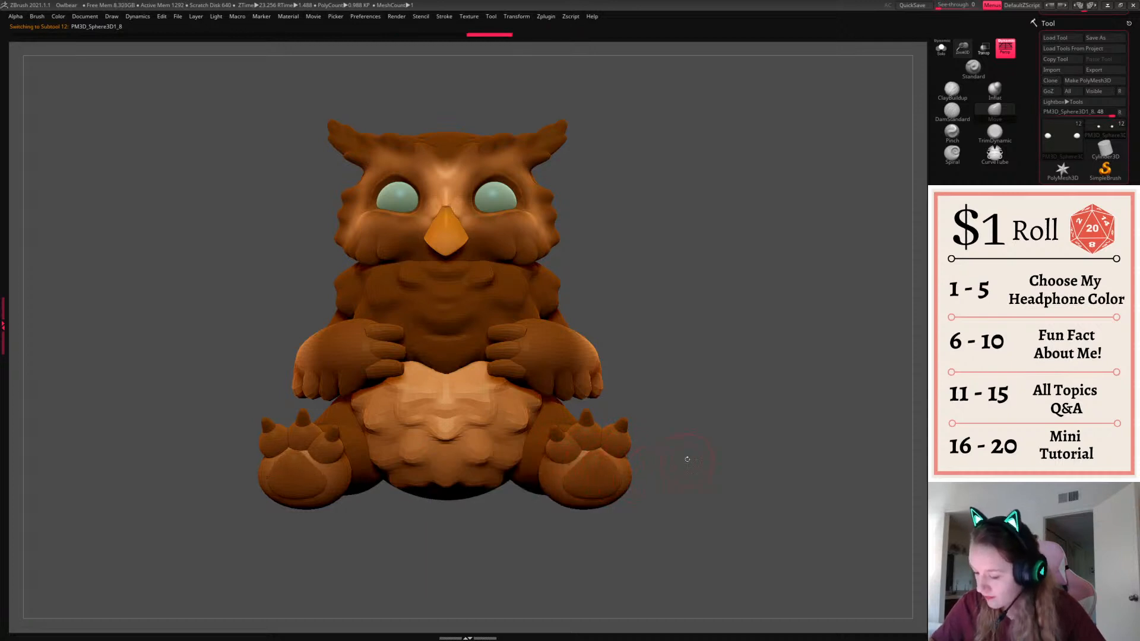
{"action": "left_click_drag", "start_coordinate": [687, 459], "coordinate": [654, 439]}
{"action": "left_click_drag", "start_coordinate": [582, 498], "coordinate": [576, 491]}
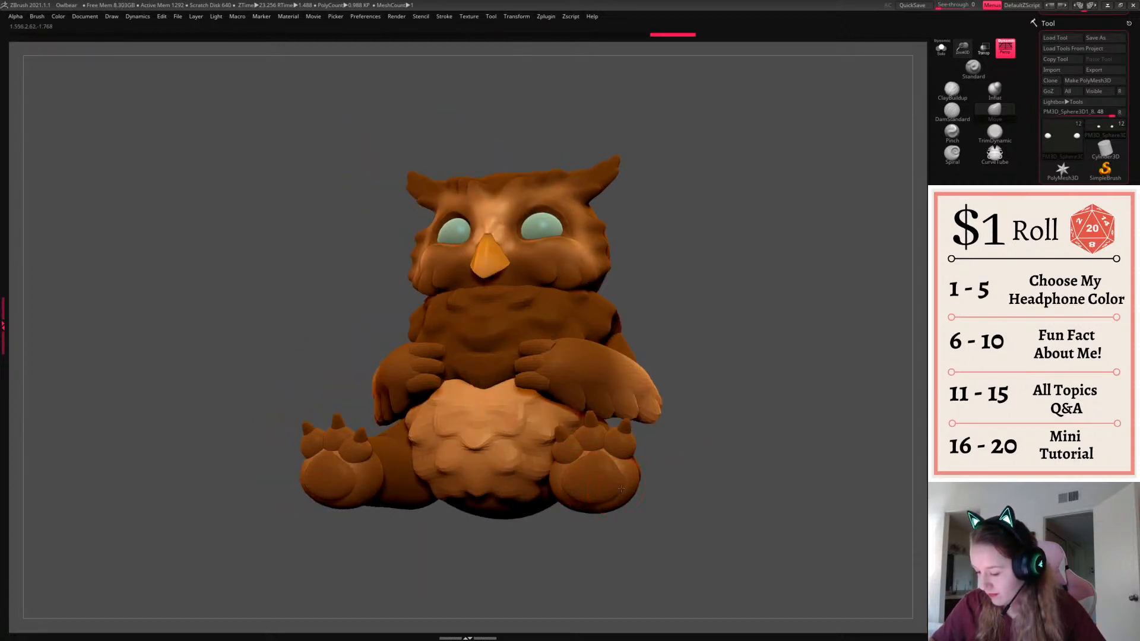
Select the feet and adjust their inner contour with the Move brush, comparing the shape from the side
{"action": "left_click_drag", "start_coordinate": [677, 450], "coordinate": [703, 458], "text": "shift"}
{"action": "left_click", "coordinate": [563, 468], "text": "alt"}
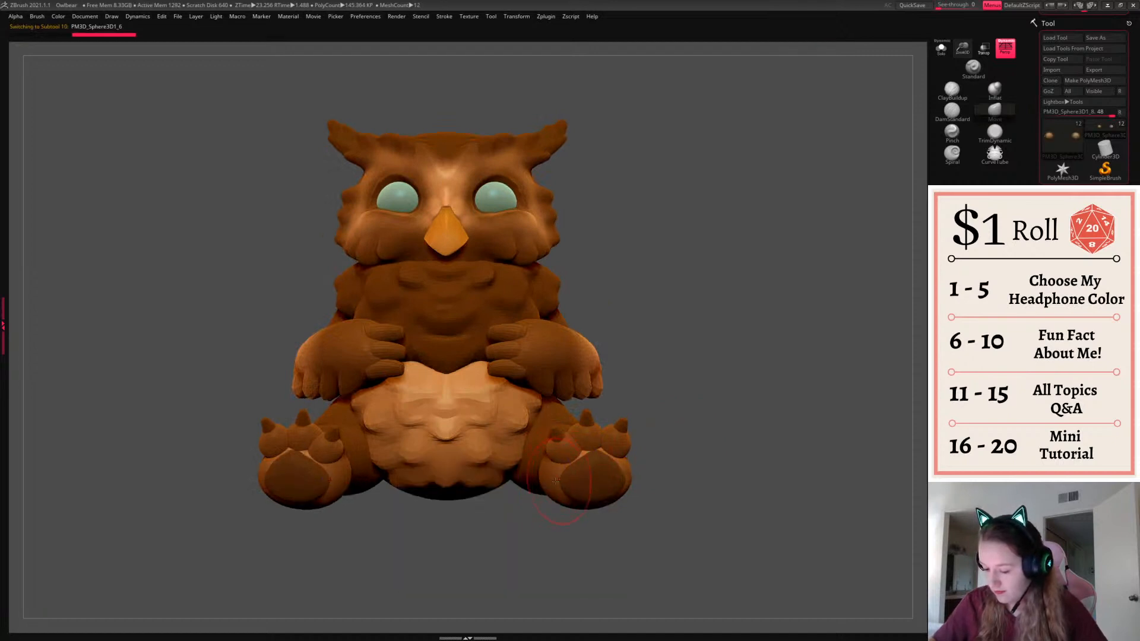
{"action": "left_click_drag", "start_coordinate": [556, 481], "coordinate": [568, 478]}
{"action": "mouse_move", "coordinate": [724, 484]}
{"action": "left_mouse_down", "text": "shift"}
{"action": "mouse_move", "coordinate": [664, 506]}
{"action": "mouse_move", "coordinate": [630, 442]}
{"action": "left_mouse_up", "text": "shift"}
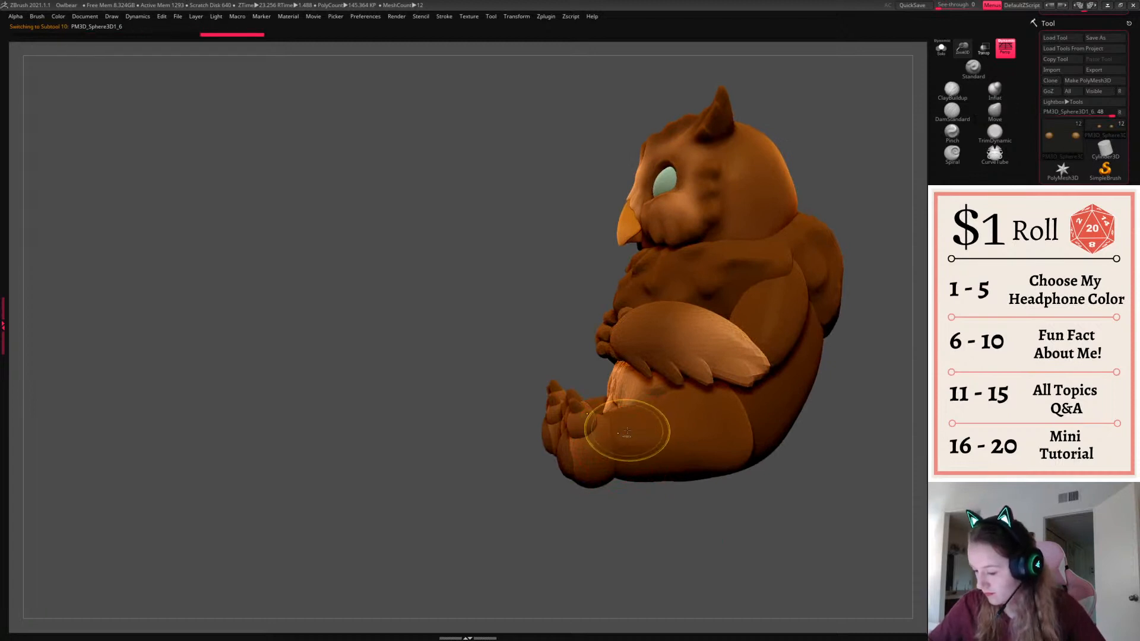
{"action": "key", "text": "ctrl+z"}
{"action": "key", "text": "ctrl+shift+z"}
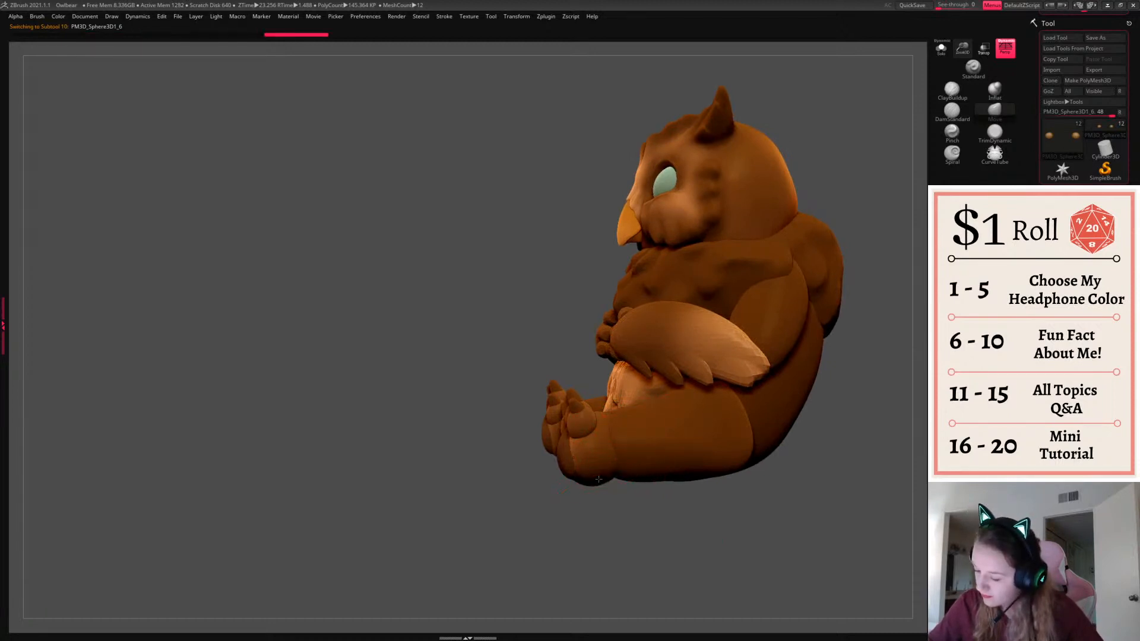
Select the legs and pull their rear edge at the hips into jagged fur tufts with the Move brush
{"action": "left_click", "coordinate": [609, 476], "text": "alt"}
{"action": "left_click", "coordinate": [614, 472], "text": "alt"}
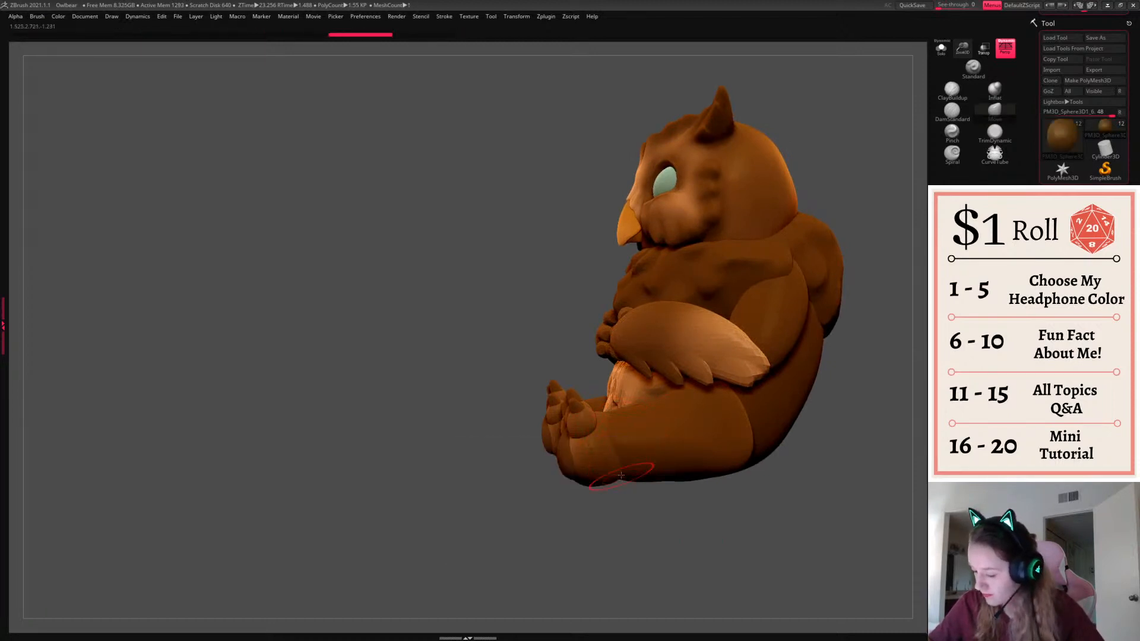
{"action": "left_click_drag", "start_coordinate": [735, 499], "coordinate": [682, 505]}
{"action": "left_click", "coordinate": [664, 444], "text": "alt"}
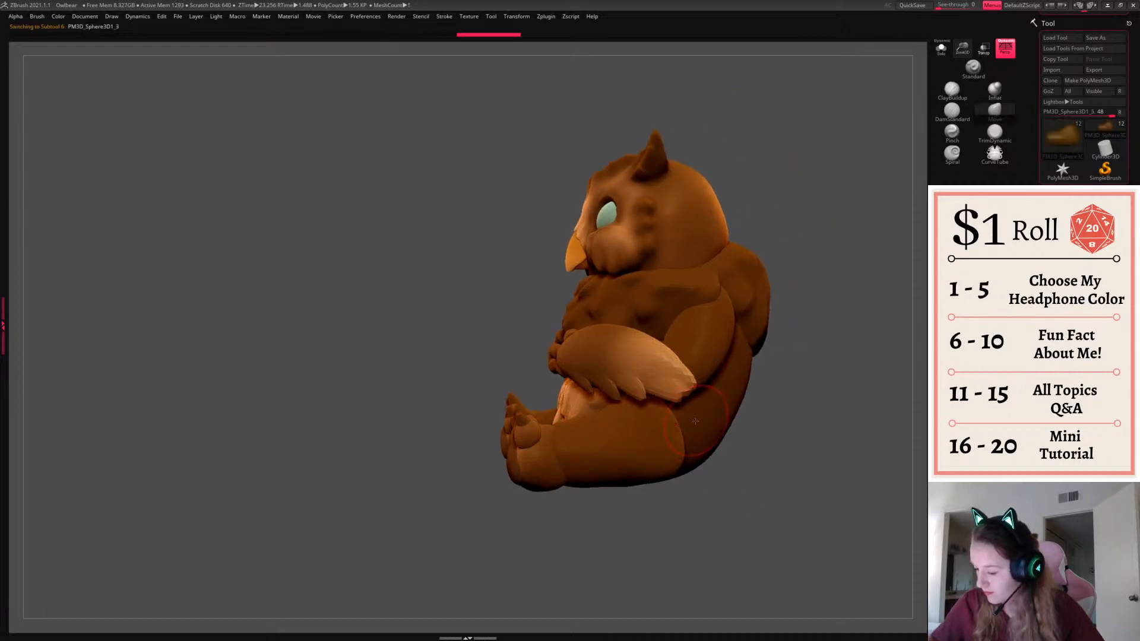
{"action": "left_click_drag", "start_coordinate": [844, 412], "coordinate": [776, 408]}
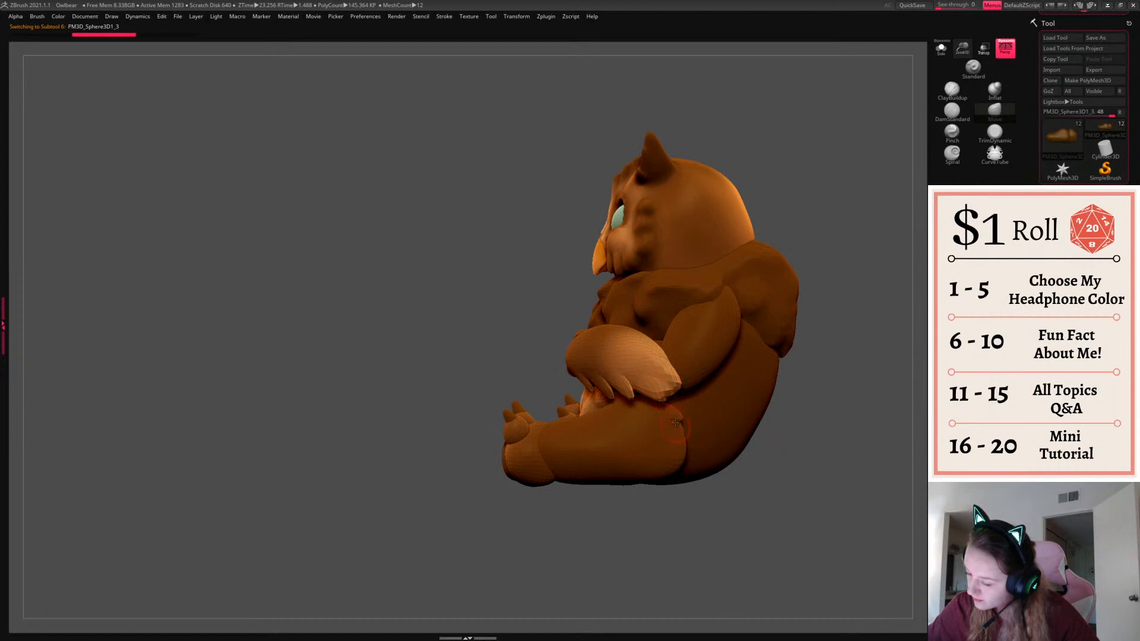
{"action": "left_click_drag", "start_coordinate": [806, 451], "coordinate": [677, 413]}
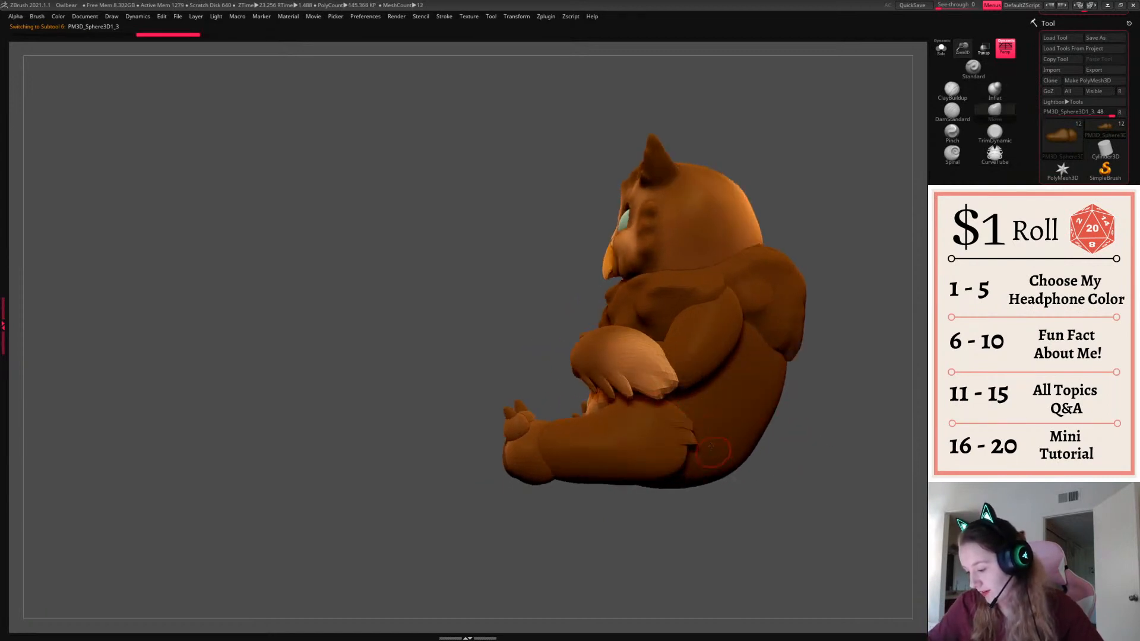
{"action": "right_click", "coordinate": [638, 473]}
{"action": "right_click", "coordinate": [631, 477]}
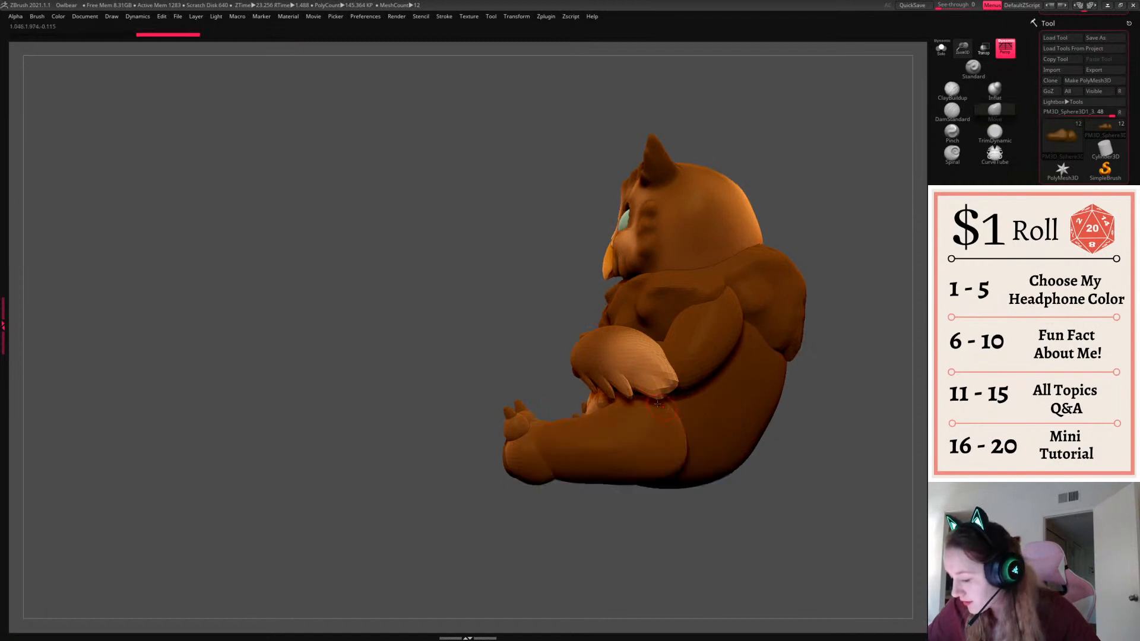
{"action": "left_click_drag", "start_coordinate": [671, 418], "coordinate": [677, 423]}
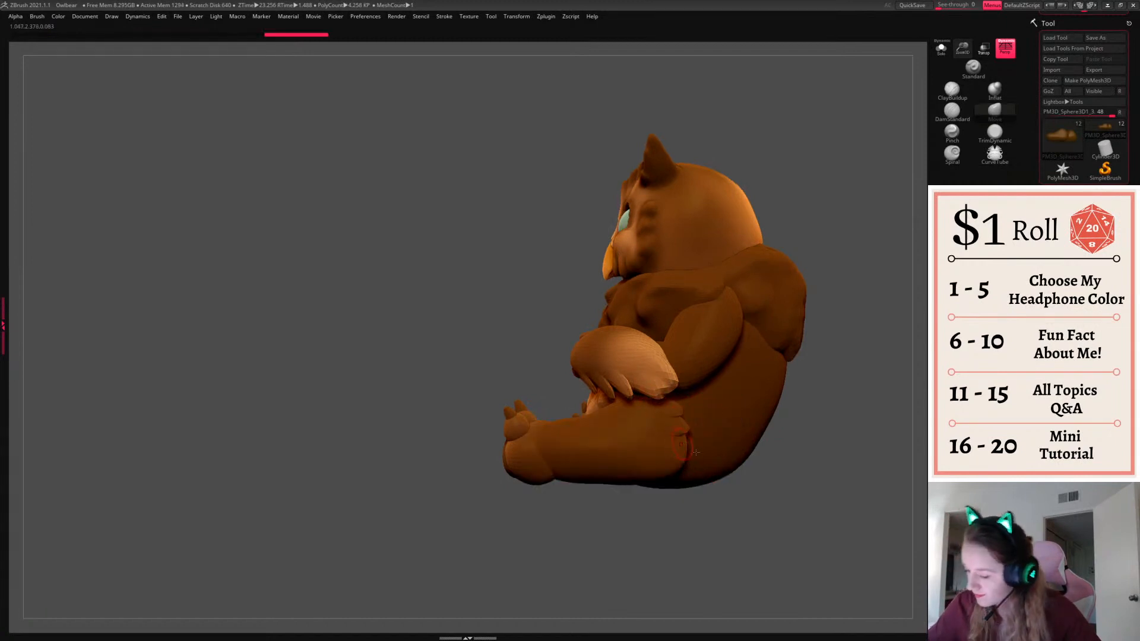
{"action": "left_click_drag", "start_coordinate": [709, 481], "coordinate": [805, 410]}
Isolate the legs to check the shape of their hip ends from behind, and restore full visibility
{"action": "left_click", "coordinate": [942, 48]}
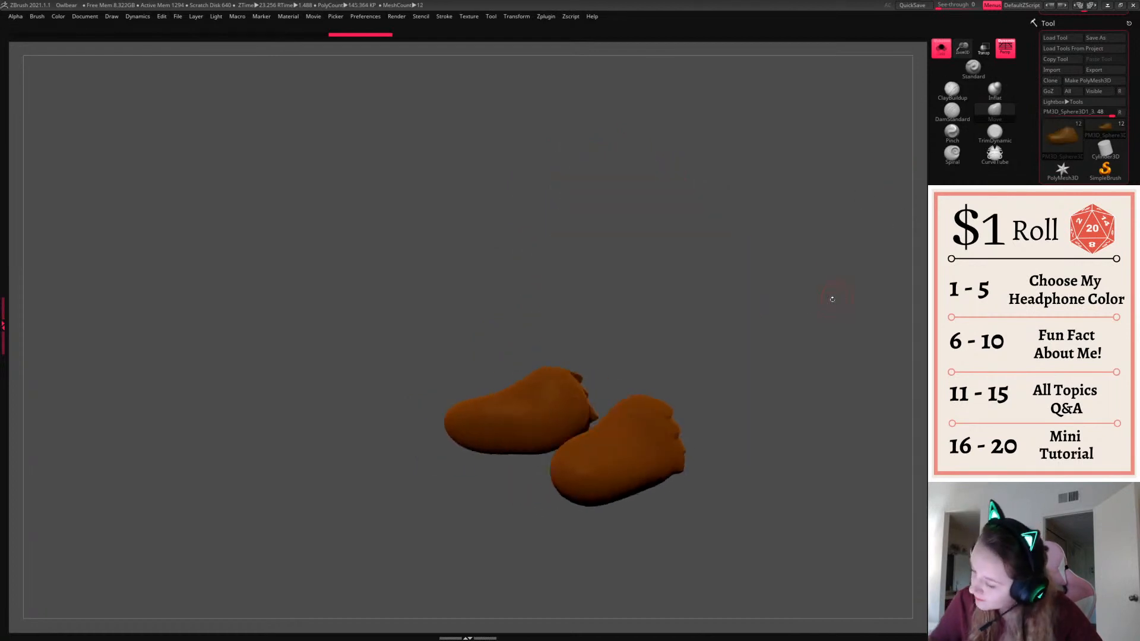
{"action": "left_click_drag", "start_coordinate": [587, 443], "coordinate": [629, 411]}
{"action": "left_click_drag", "start_coordinate": [678, 372], "coordinate": [600, 347]}
{"action": "left_click", "coordinate": [941, 49]}
{"action": "mouse_move", "coordinate": [824, 303]}
{"action": "left_mouse_down", "text": "shift"}
{"action": "mouse_move", "coordinate": [846, 377]}
{"action": "mouse_move", "coordinate": [792, 423]}
{"action": "mouse_move", "coordinate": [725, 380]}
{"action": "left_mouse_up", "text": "shift"}
Undo the last few edits to the legs and redo one of them
{"action": "key", "text": "ctrl+z"}
{"action": "key", "text": "ctrl+z"}
{"action": "key", "text": "ctrl+z"}
{"action": "key", "text": "ctrl+z"}
{"action": "key", "text": "ctrl+z"}
{"action": "mouse_move", "coordinate": [803, 376]}
{"action": "left_mouse_down"}
{"action": "mouse_move", "coordinate": [835, 409]}
{"action": "mouse_move", "coordinate": [804, 418]}
{"action": "left_mouse_up"}
{"action": "key", "text": "ctrl+shift+z"}
Select the upper arms and nudge their rear edge upward at the shoulder with the Move brush, checking the figure from the front
{"action": "left_click", "coordinate": [661, 349], "text": "alt"}
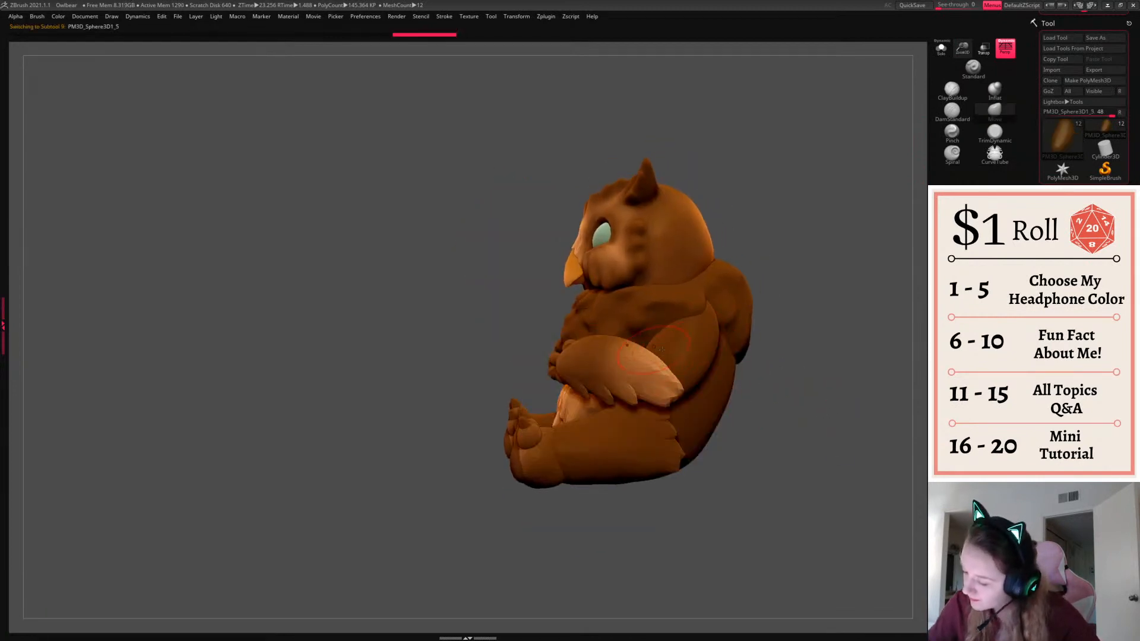
{"action": "left_click_drag", "start_coordinate": [834, 382], "coordinate": [811, 375]}
{"action": "mouse_move", "coordinate": [711, 312]}
{"action": "left_mouse_down"}
{"action": "mouse_move", "coordinate": [721, 303]}
{"action": "mouse_move", "coordinate": [708, 290]}
{"action": "left_mouse_up"}
{"action": "mouse_move", "coordinate": [775, 360]}
{"action": "left_mouse_down"}
{"action": "mouse_move", "coordinate": [846, 346]}
{"action": "mouse_move", "coordinate": [702, 353]}
{"action": "mouse_move", "coordinate": [760, 350]}
{"action": "mouse_move", "coordinate": [782, 374]}
{"action": "mouse_move", "coordinate": [754, 363]}
{"action": "left_mouse_up"}
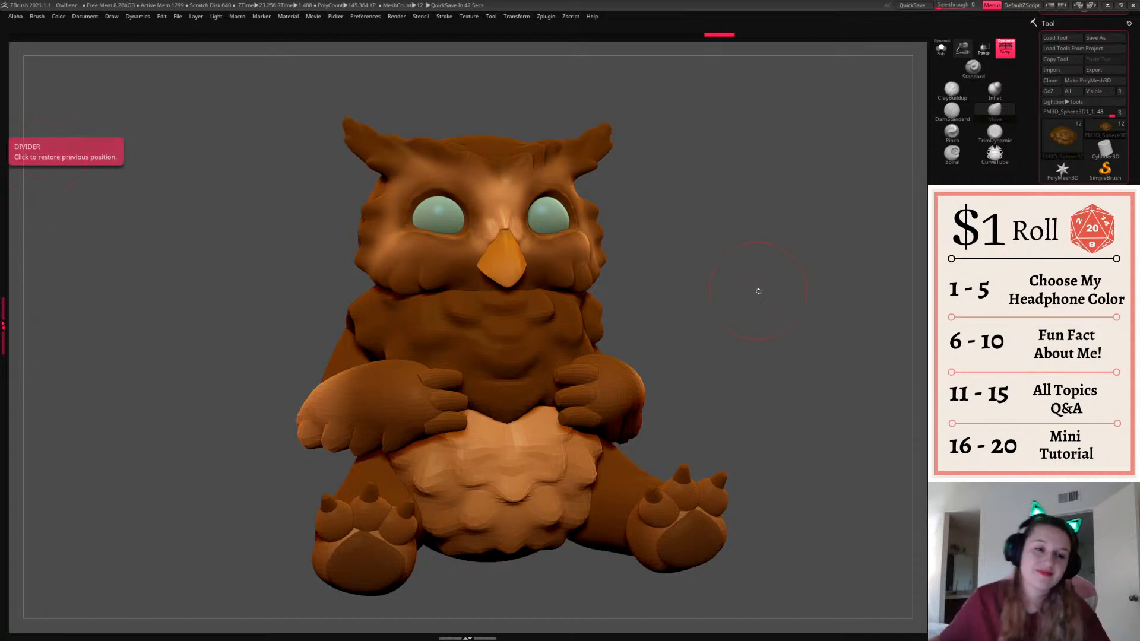
{"action": "left_click_drag", "start_coordinate": [756, 290], "coordinate": [759, 300]}
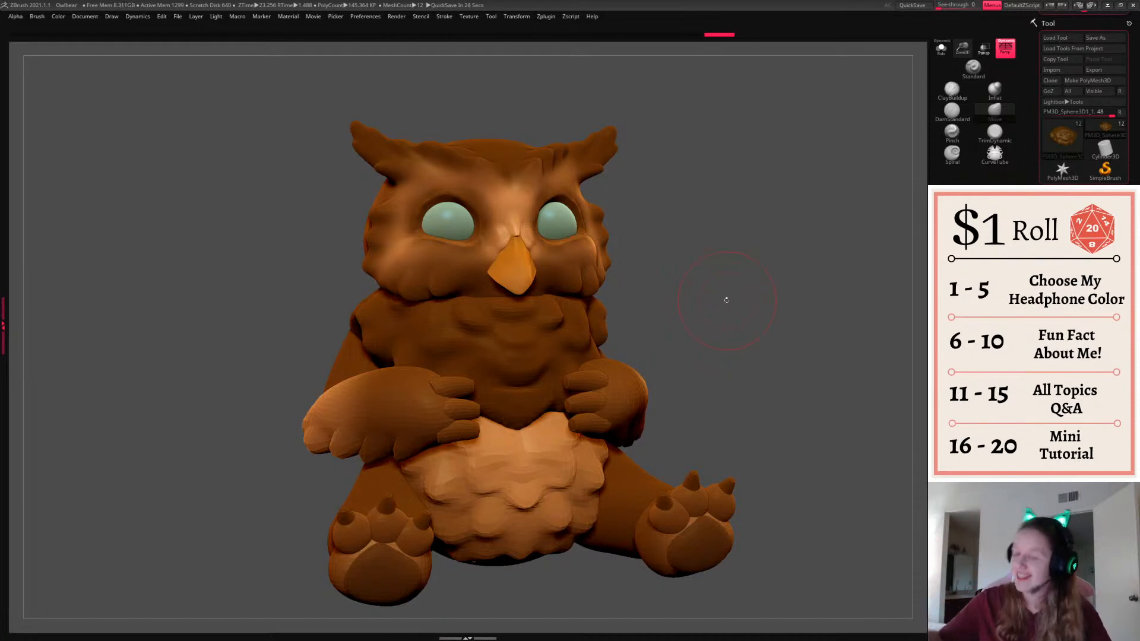
{"action": "mouse_move", "coordinate": [772, 338]}
{"action": "left_mouse_down", "text": "shift"}
{"action": "mouse_move", "coordinate": [779, 351]}
{"action": "mouse_move", "coordinate": [757, 330]}
{"action": "left_mouse_up", "text": "shift"}
Select the foot pads and refine their contour symmetrically with a smaller Move brush
{"action": "left_click", "coordinate": [594, 487], "text": "alt"}
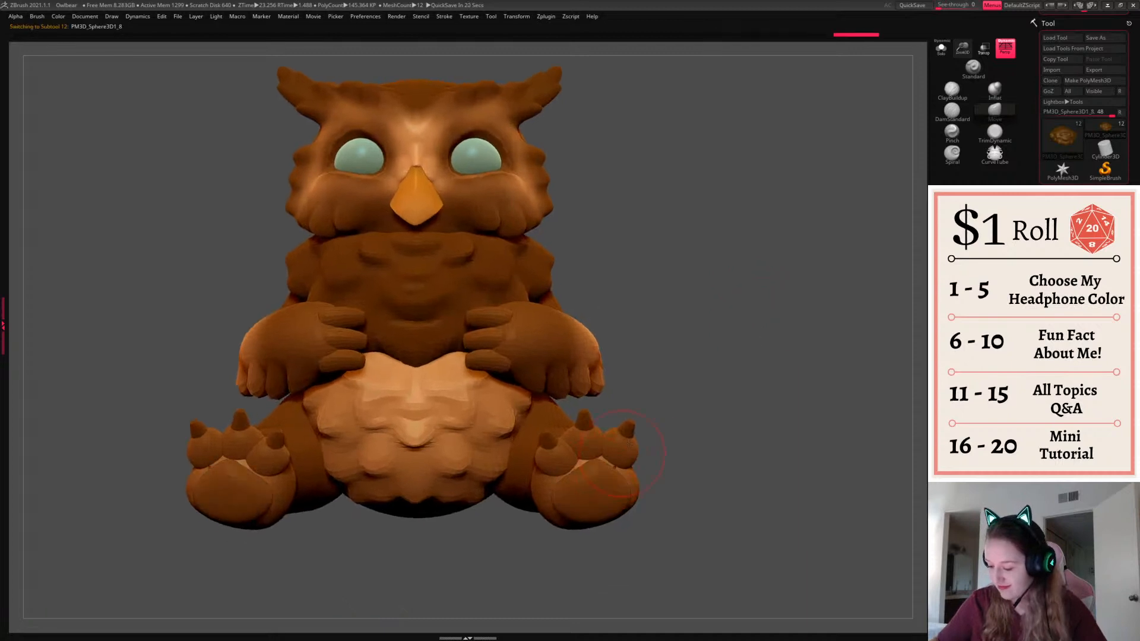
{"action": "key", "text": "space"}
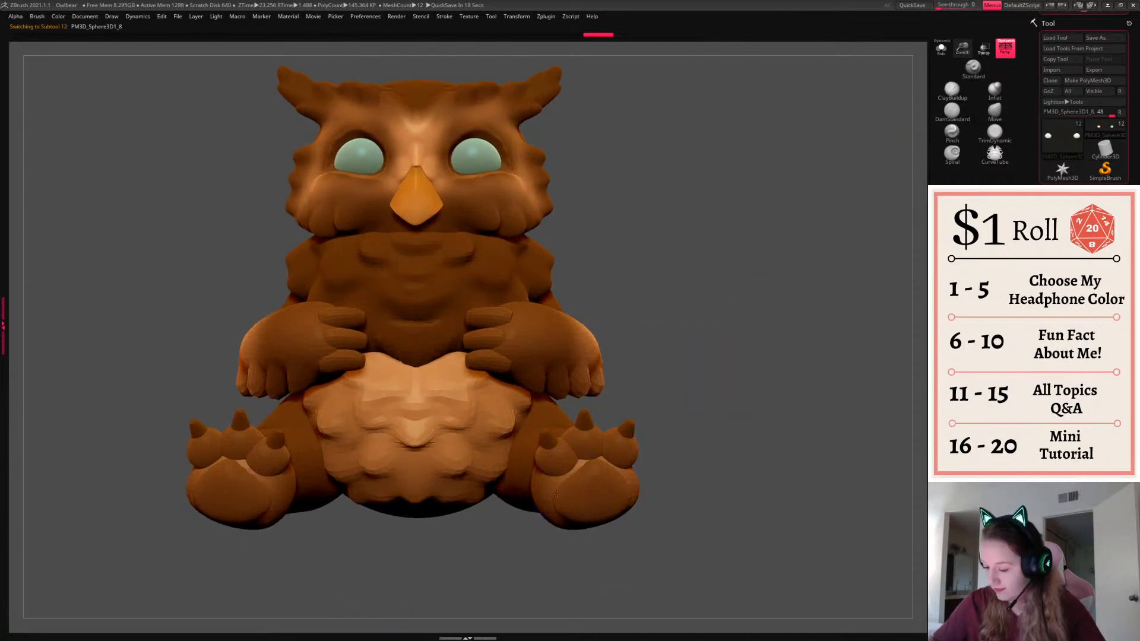
{"action": "mouse_move", "coordinate": [596, 466]}
{"action": "left_mouse_down"}
{"action": "mouse_move", "coordinate": [592, 481]}
{"action": "mouse_move", "coordinate": [619, 489]}
{"action": "left_mouse_up"}
{"action": "mouse_move", "coordinate": [738, 404]}
{"action": "left_mouse_down"}
{"action": "mouse_move", "coordinate": [738, 389]}
{"action": "mouse_move", "coordinate": [769, 422]}
{"action": "mouse_move", "coordinate": [761, 395]}
{"action": "left_mouse_up"}
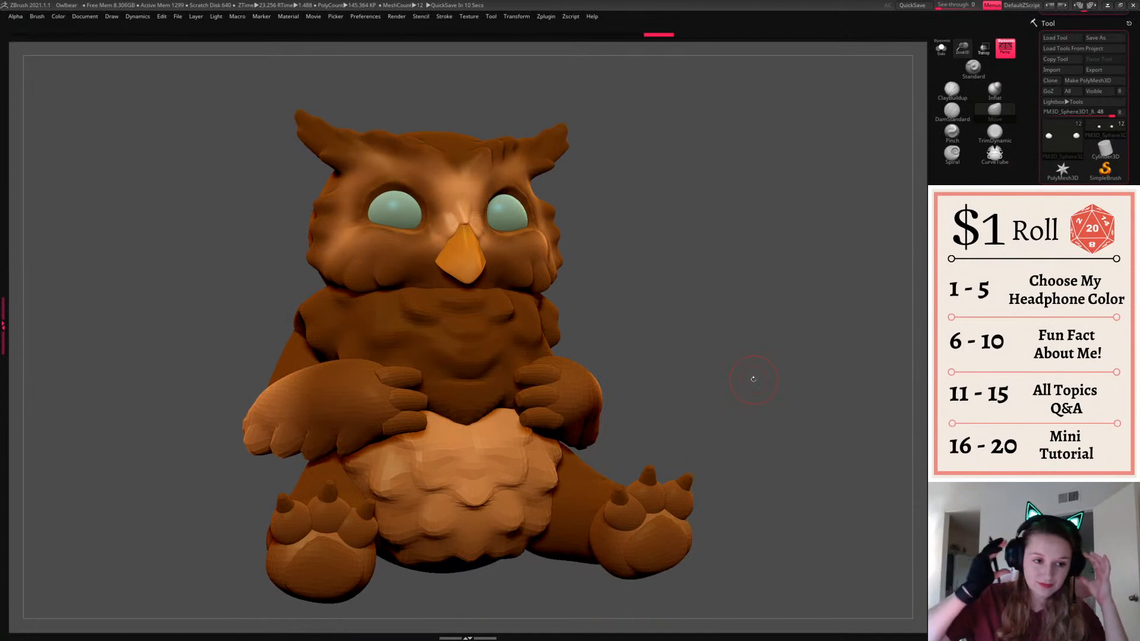
Lift the upper edge of the chest fur and the lower cheek edge of the head with the Move brush
{"action": "left_click", "coordinate": [524, 336], "text": "alt"}
{"action": "left_click_drag", "start_coordinate": [504, 295], "coordinate": [504, 286]}
{"action": "mouse_move", "coordinate": [588, 270]}
{"action": "left_mouse_down"}
{"action": "mouse_move", "coordinate": [637, 262]}
{"action": "mouse_move", "coordinate": [575, 275]}
{"action": "mouse_move", "coordinate": [591, 284]}
{"action": "left_mouse_up"}
{"action": "left_click", "coordinate": [554, 284], "text": "alt"}
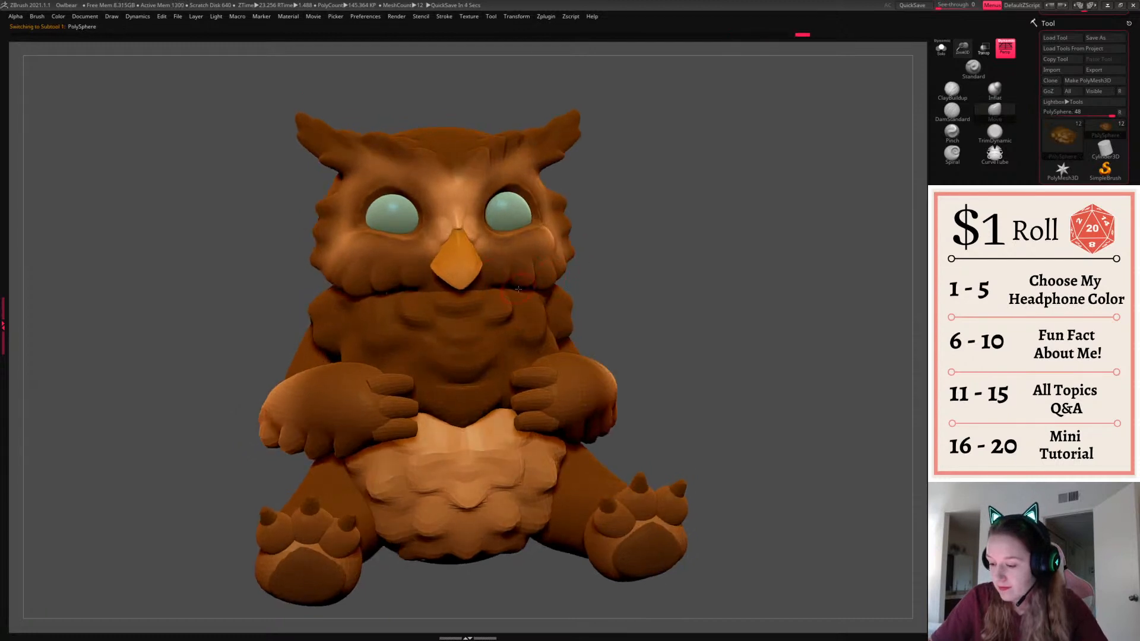
{"action": "left_click_drag", "start_coordinate": [508, 283], "coordinate": [504, 274]}
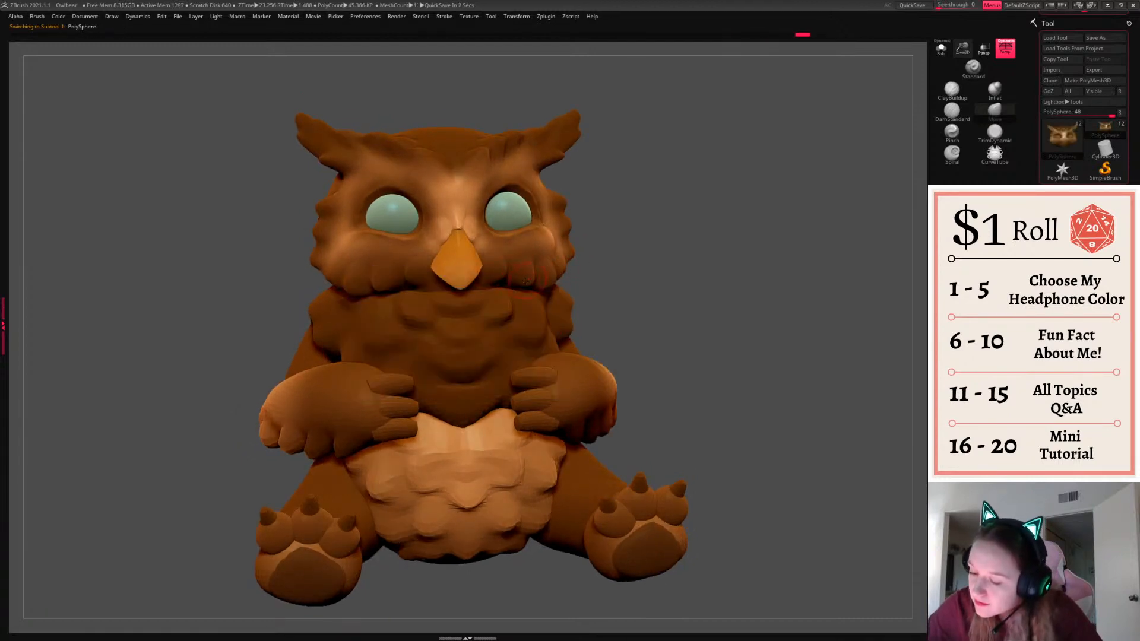
Pull small feather tufts out of the brow above both eyes with a smaller Move brush
{"action": "left_click_drag", "start_coordinate": [725, 316], "coordinate": [689, 366]}
{"action": "right_click", "coordinate": [685, 366]}
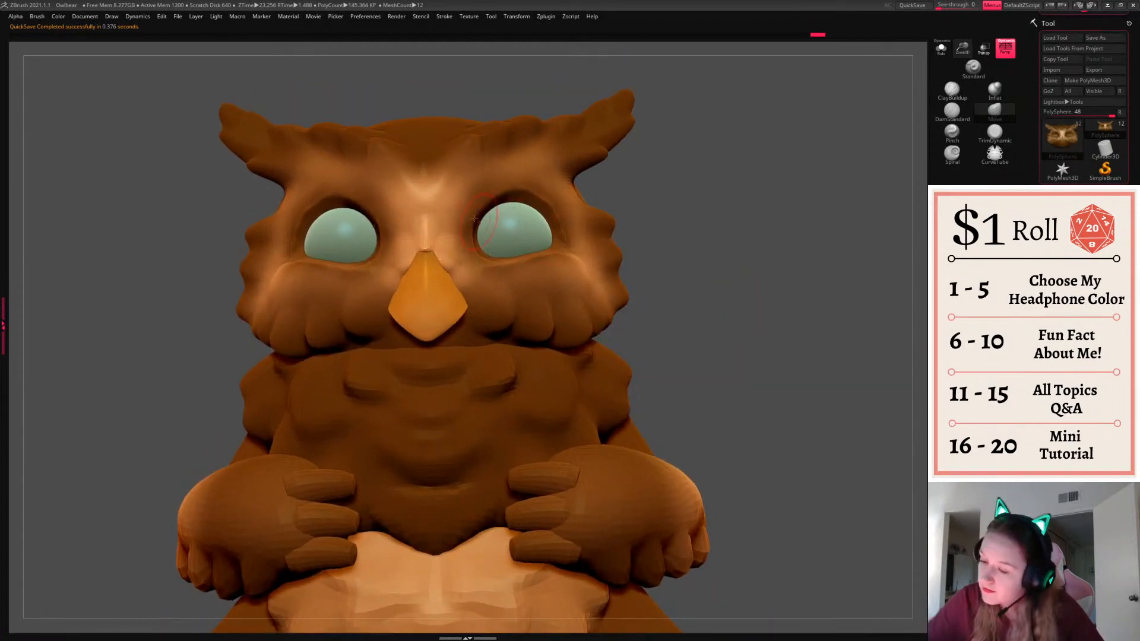
{"action": "right_click", "coordinate": [428, 276]}
{"action": "key", "text": "space"}
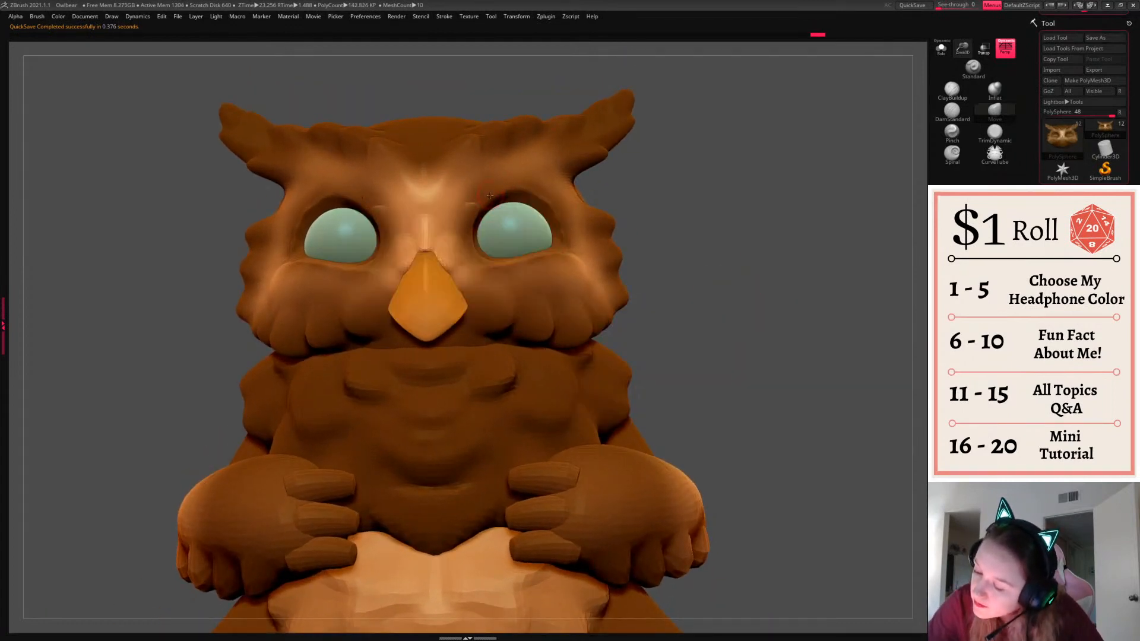
{"action": "left_click_drag", "start_coordinate": [674, 171], "coordinate": [523, 188]}
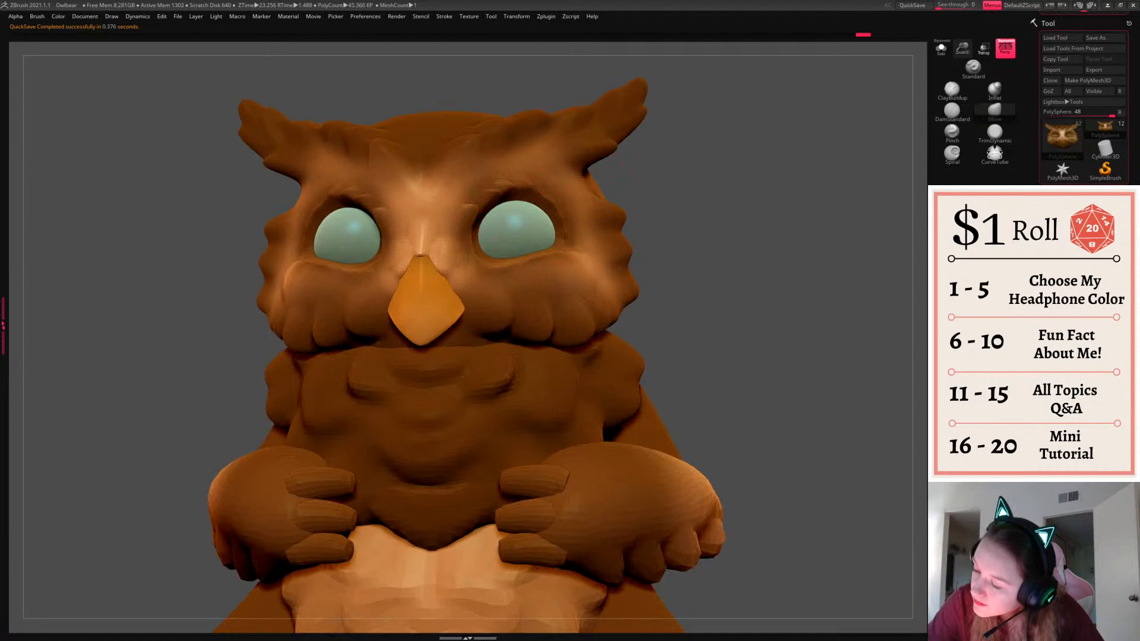
{"action": "left_click_drag", "start_coordinate": [634, 182], "coordinate": [551, 198]}
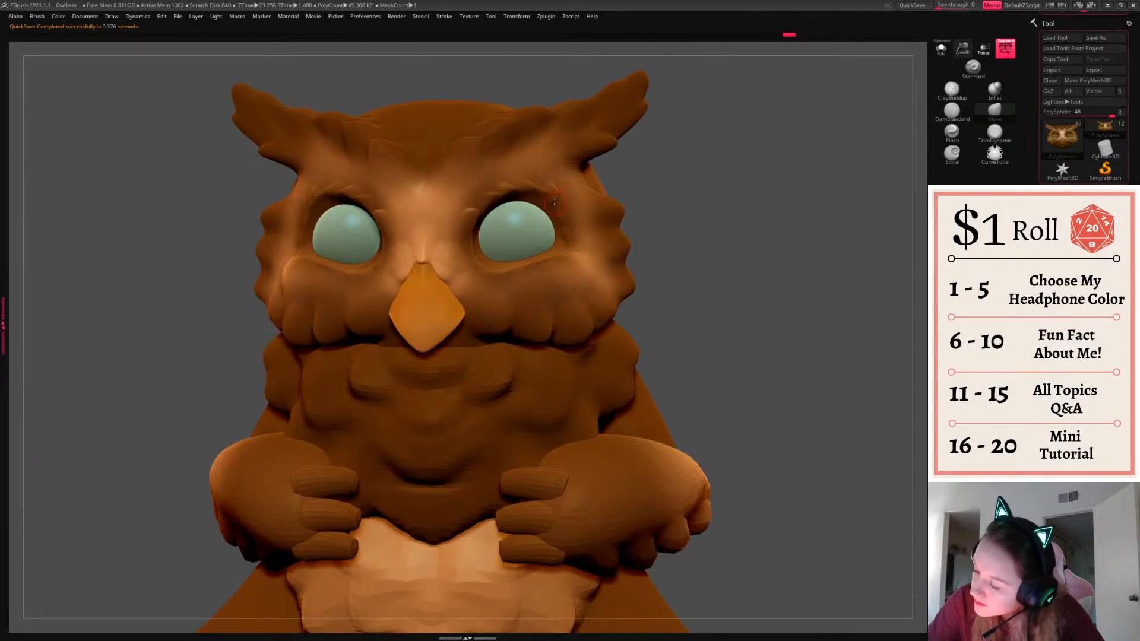
{"action": "left_click_drag", "start_coordinate": [704, 208], "coordinate": [728, 148]}
{"action": "mouse_move", "coordinate": [695, 237]}
{"action": "left_mouse_down"}
{"action": "mouse_move", "coordinate": [752, 248]}
{"action": "mouse_move", "coordinate": [743, 282]}
{"action": "mouse_move", "coordinate": [764, 256]}
{"action": "left_mouse_up"}
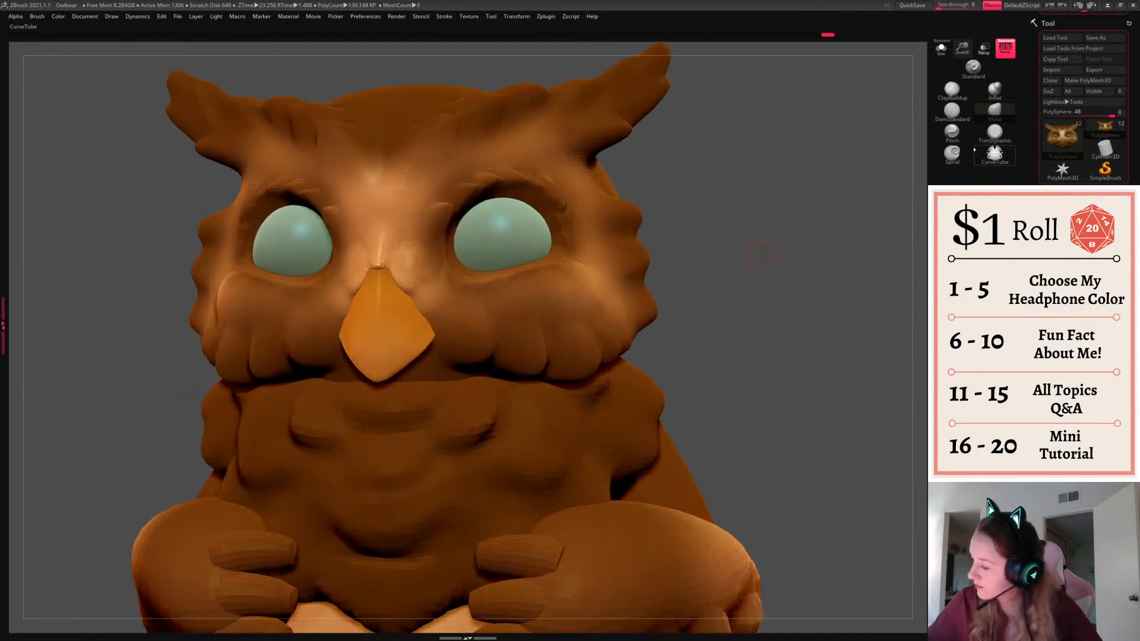
Carve creases into the brow fur with the DamStandard brush
{"action": "left_click", "coordinate": [952, 109]}
{"action": "key", "text": "space"}
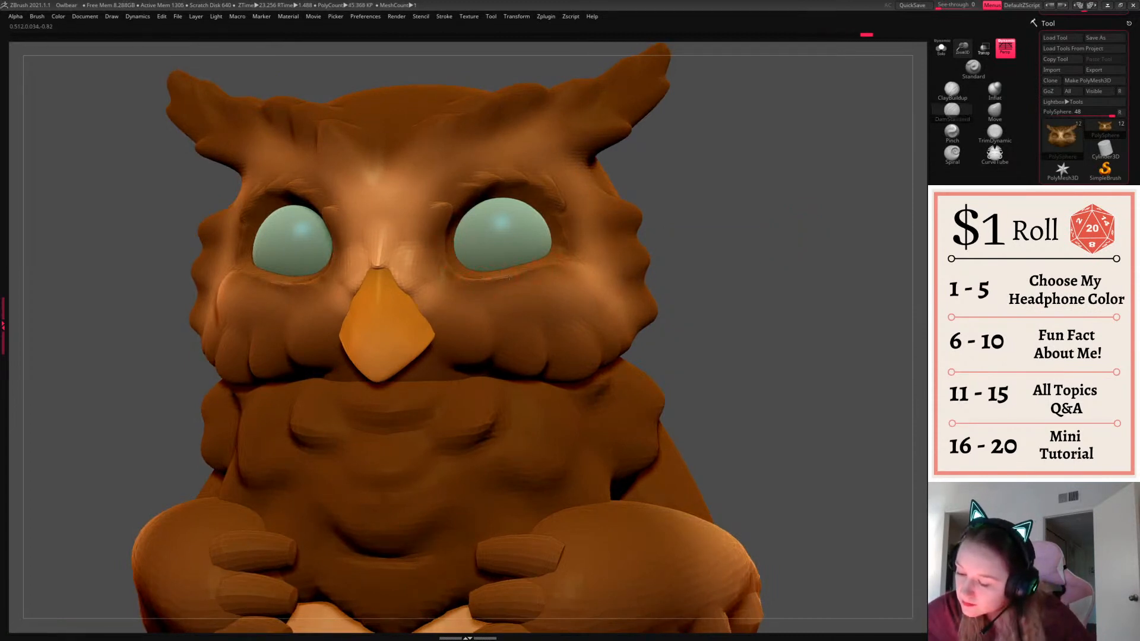
{"action": "mouse_move", "coordinate": [682, 230]}
{"action": "left_mouse_down"}
{"action": "mouse_move", "coordinate": [708, 237]}
{"action": "mouse_move", "coordinate": [771, 226]}
{"action": "mouse_move", "coordinate": [831, 286]}
{"action": "mouse_move", "coordinate": [780, 358]}
{"action": "left_mouse_up"}
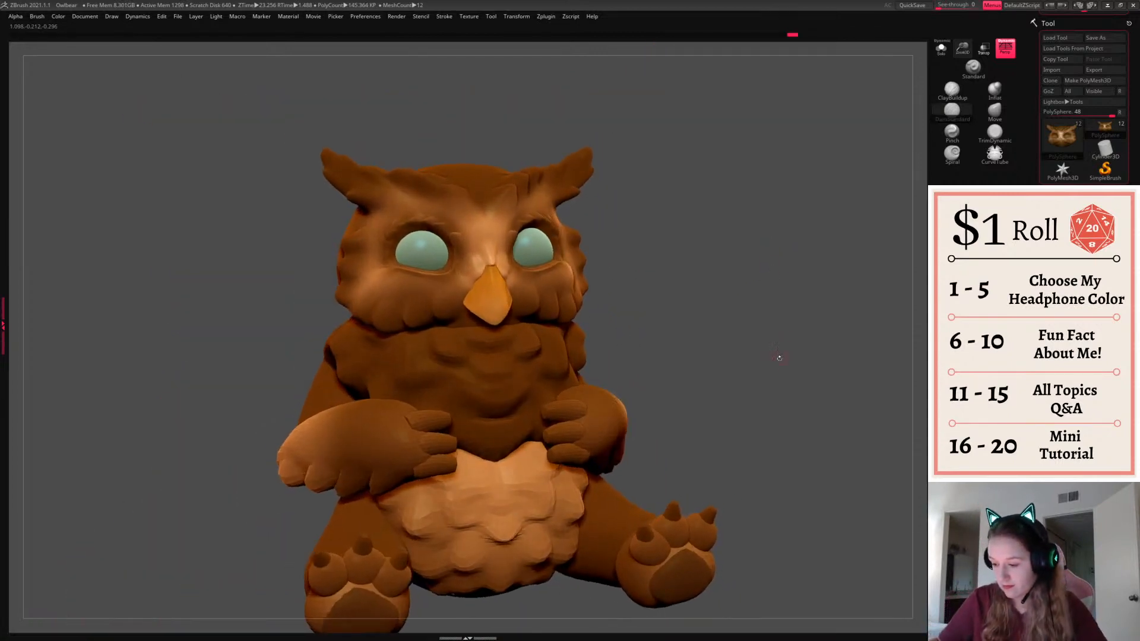
Pick black as the paint color with the eyes selected, and fill the foot pads with brown
{"action": "left_click", "coordinate": [536, 252], "text": "alt"}
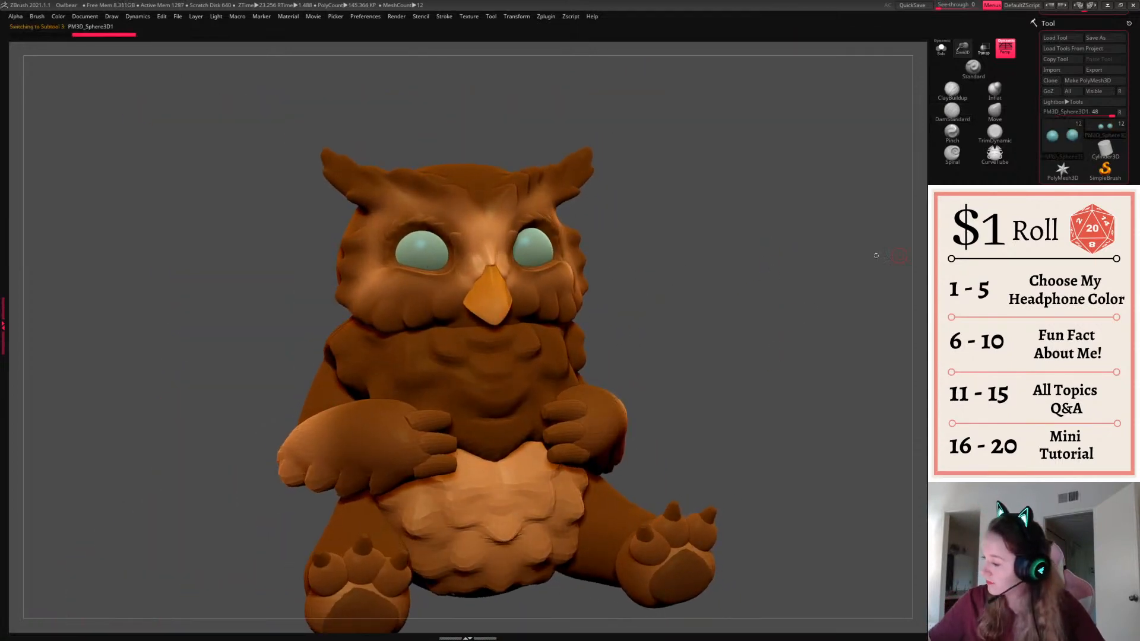
{"action": "key", "text": "space"}
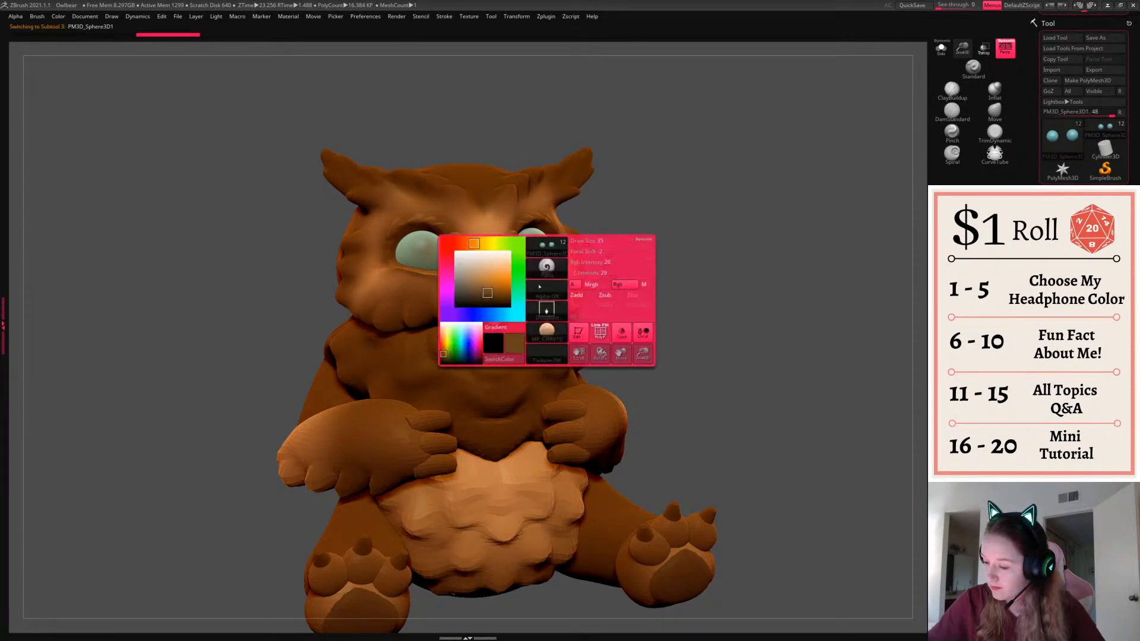
{"action": "left_click", "coordinate": [465, 303]}
{"action": "key", "text": "space"}
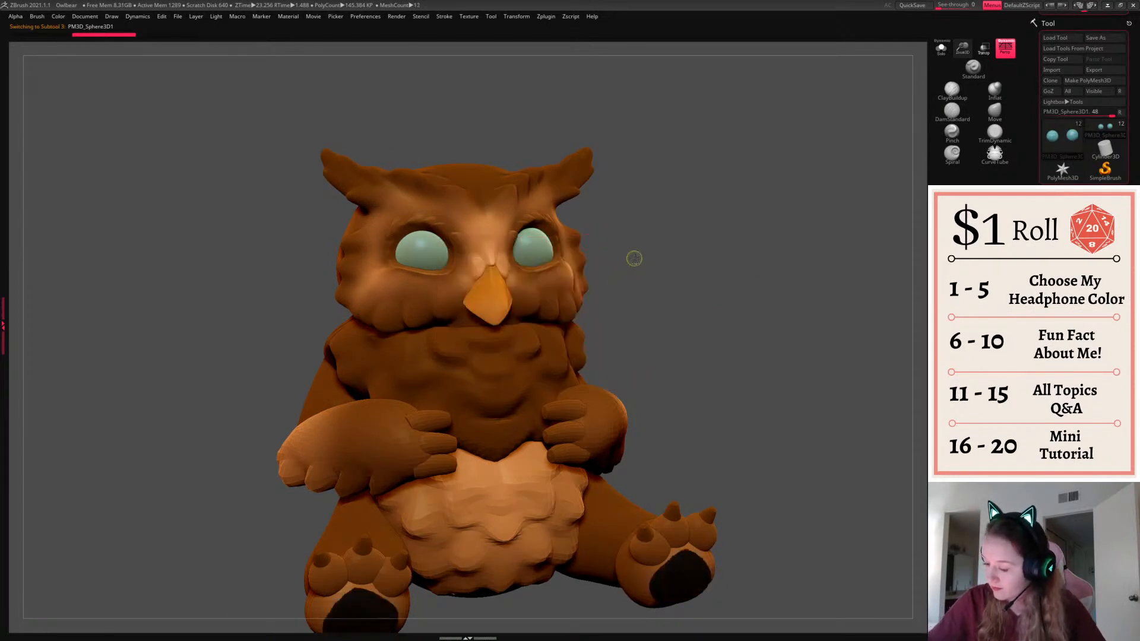
{"action": "left_click", "coordinate": [638, 572], "text": "alt"}
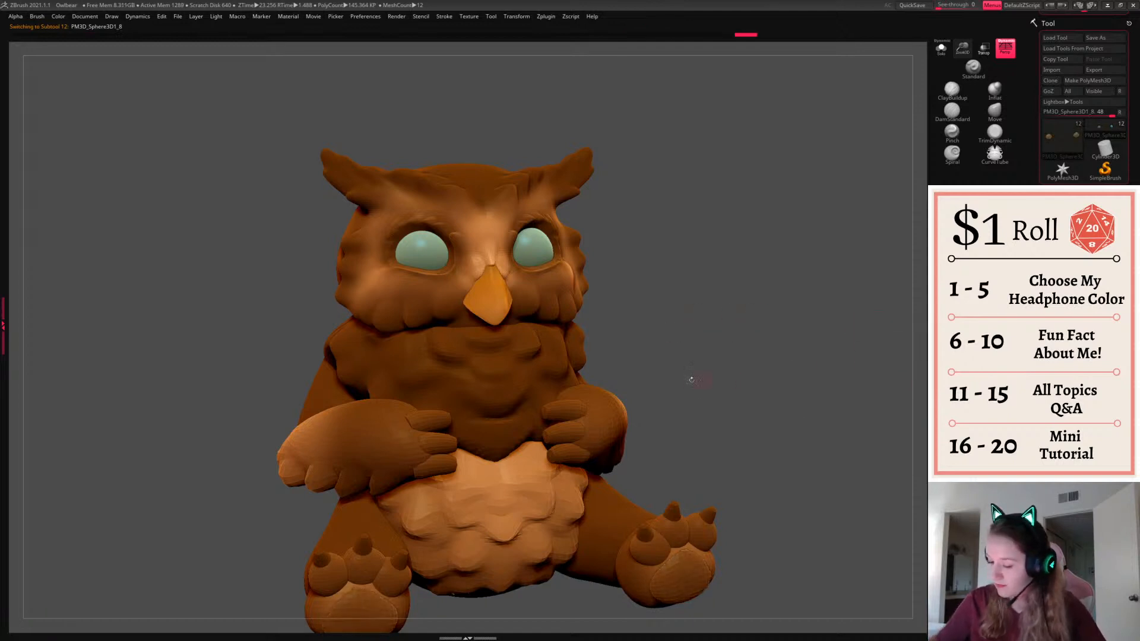
Select the eyes, choose black as the paint color again, and face the figure from the front
{"action": "left_click", "coordinate": [579, 256], "text": "alt"}
{"action": "key", "text": "space"}
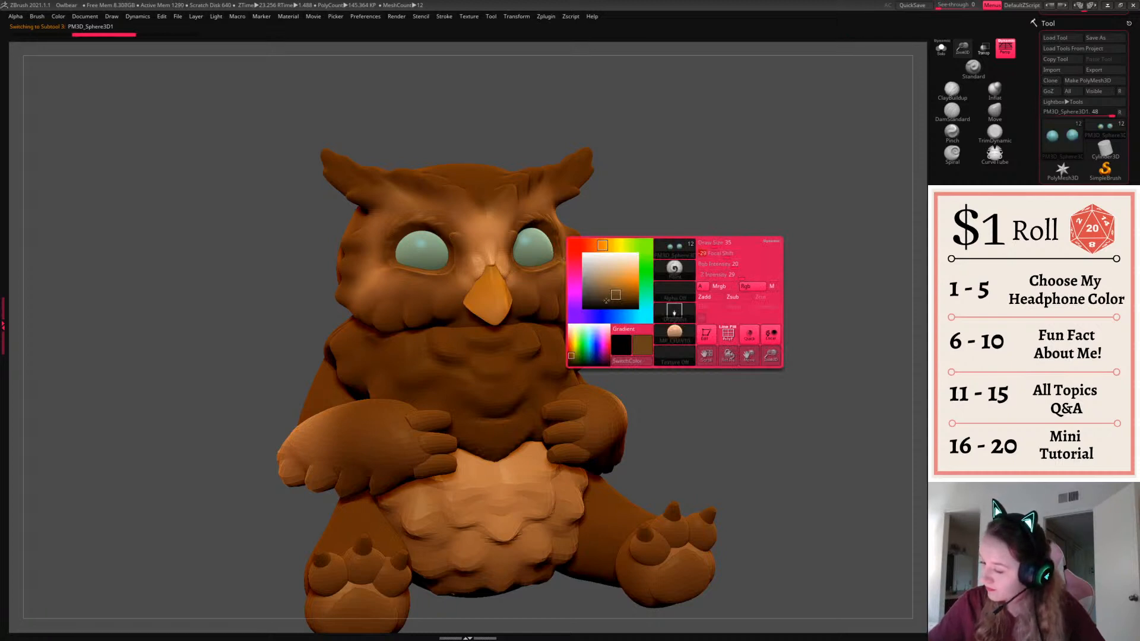
{"action": "mouse_move", "coordinate": [619, 253]}
{"action": "left_mouse_down"}
{"action": "mouse_move", "coordinate": [681, 267]}
{"action": "mouse_move", "coordinate": [671, 241]}
{"action": "left_mouse_up"}
{"action": "key", "text": "space"}
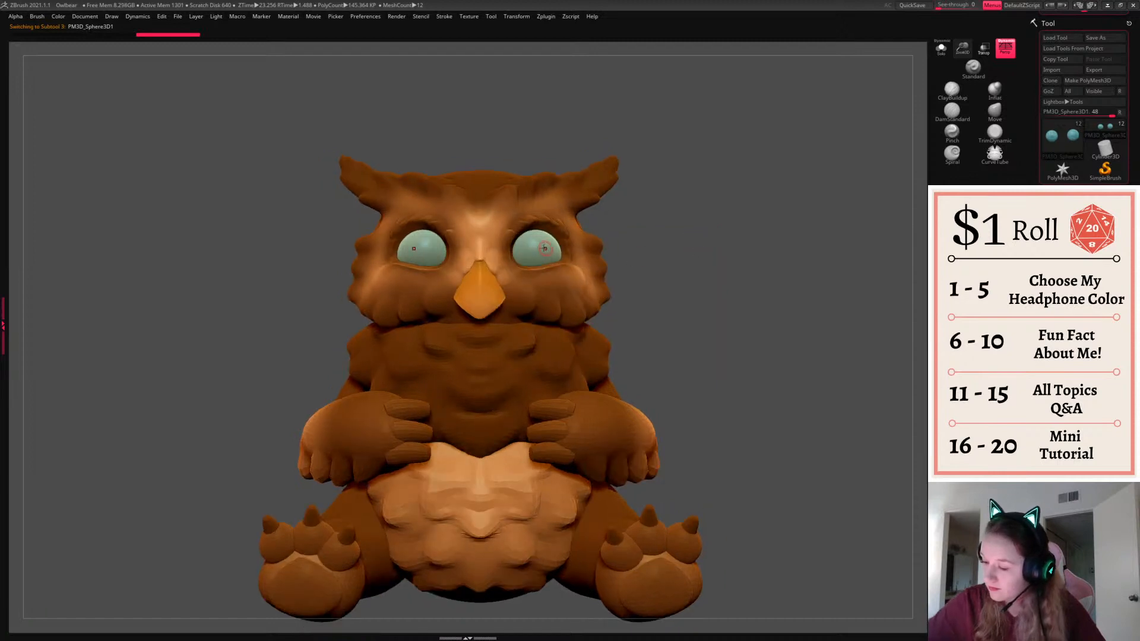
Paint black pupils on both eyes, adjusting the Rgb Intensity and Focal Shift and undoing unwanted strokes
{"action": "left_click_drag", "start_coordinate": [540, 248], "coordinate": [599, 282]}
{"action": "key", "text": "space"}
{"action": "key", "text": "ctrl+z"}
{"action": "key", "text": "space"}
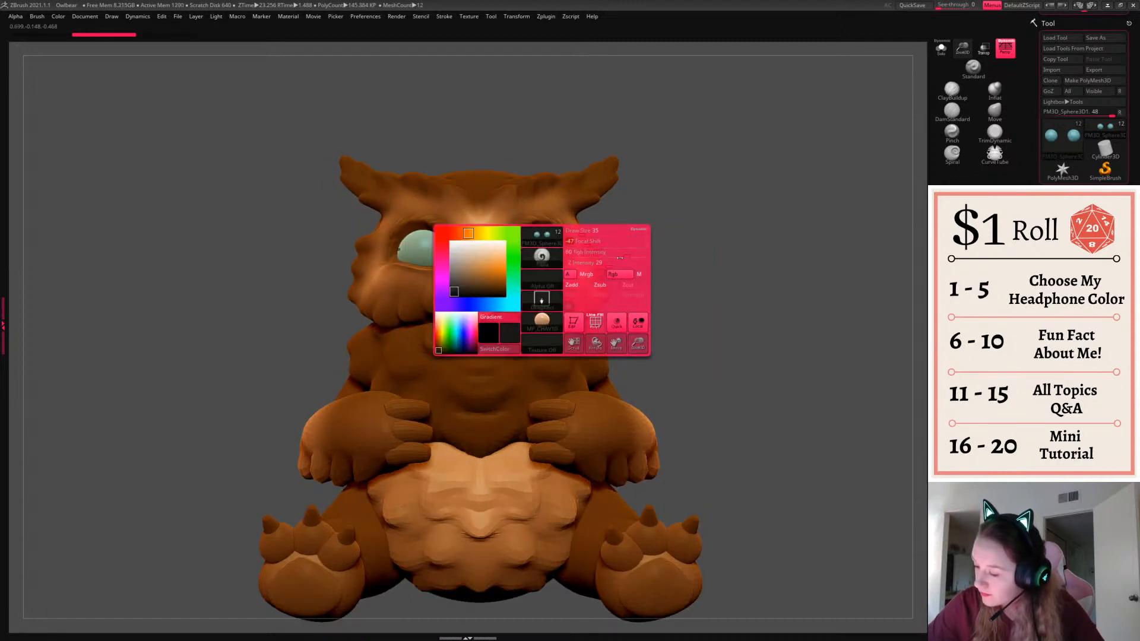
{"action": "key", "text": "space"}
{"action": "mouse_move", "coordinate": [543, 251]}
{"action": "left_mouse_down"}
{"action": "mouse_move", "coordinate": [569, 261]}
{"action": "mouse_move", "coordinate": [545, 280]}
{"action": "left_mouse_up"}
{"action": "key", "text": "ctrl+z"}
{"action": "key", "text": "ctrl+z"}
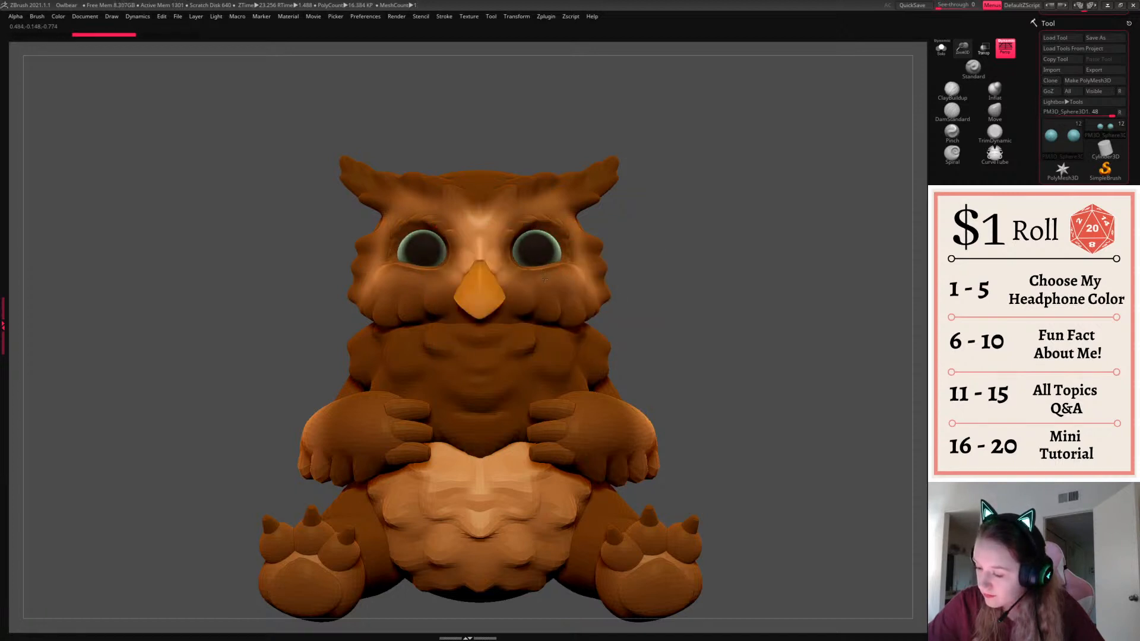
Repaint the pupils as large dark discs that leave a thin rim of the green eye color along the upper outer edge
{"action": "left_click_drag", "start_coordinate": [766, 303], "coordinate": [764, 326]}
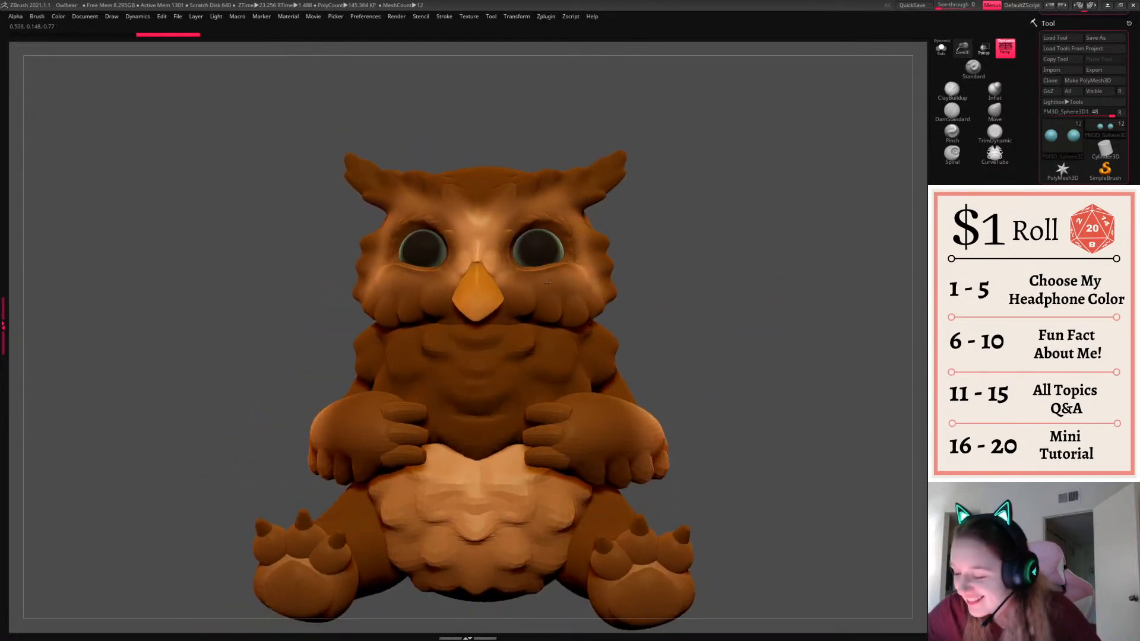
{"action": "left_click", "coordinate": [534, 258], "text": "alt"}
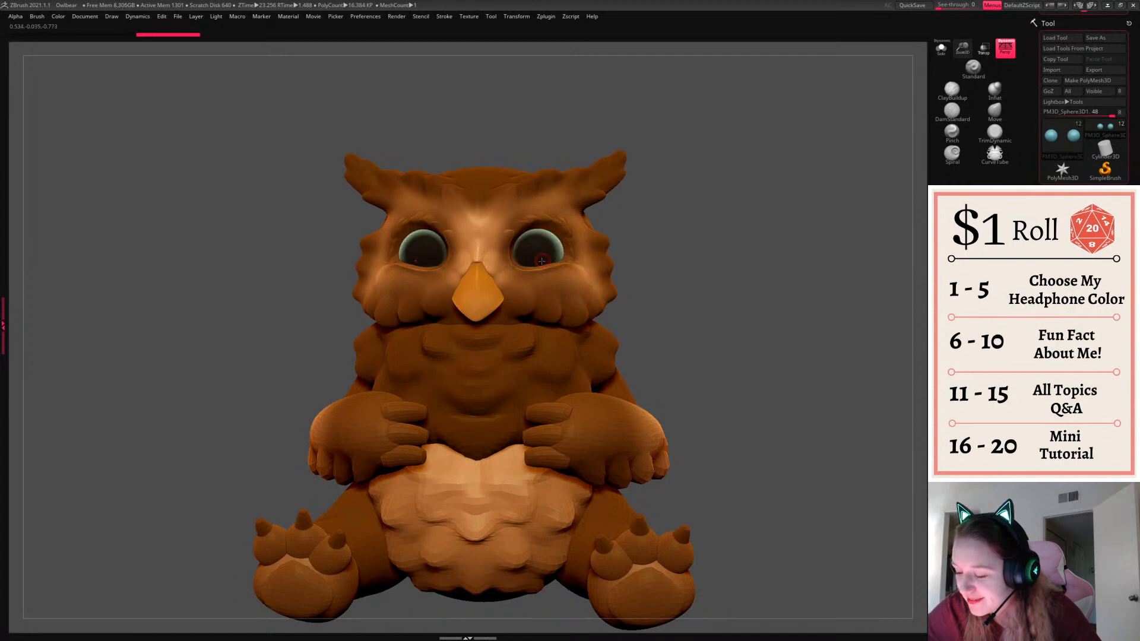
{"action": "left_click_drag", "start_coordinate": [725, 310], "coordinate": [693, 283]}
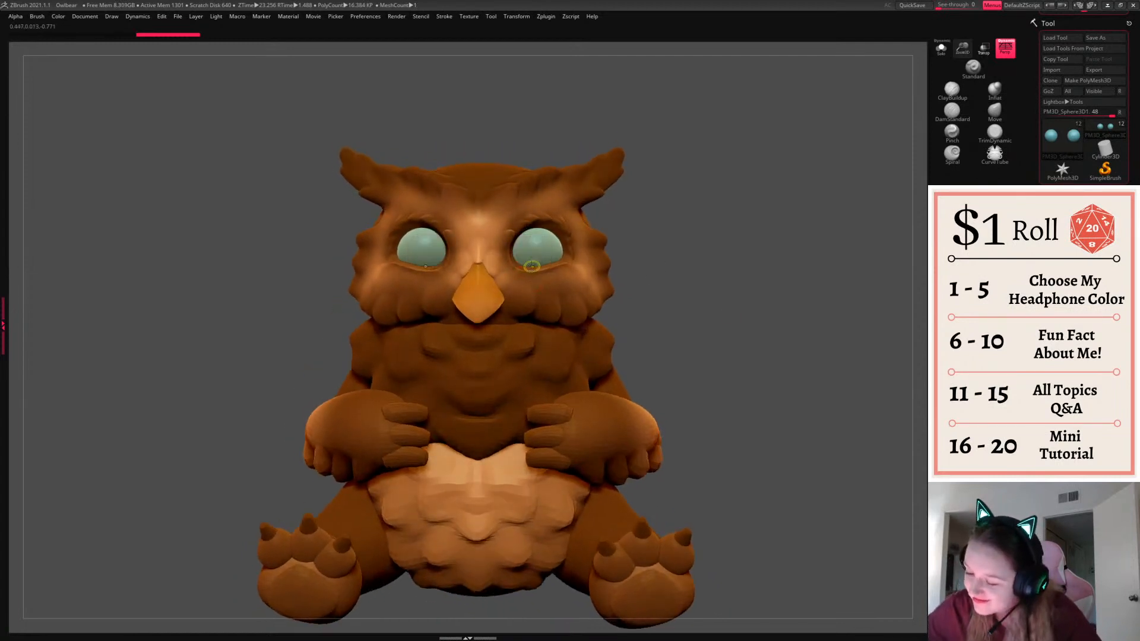
{"action": "left_click_drag", "start_coordinate": [764, 364], "coordinate": [743, 383]}
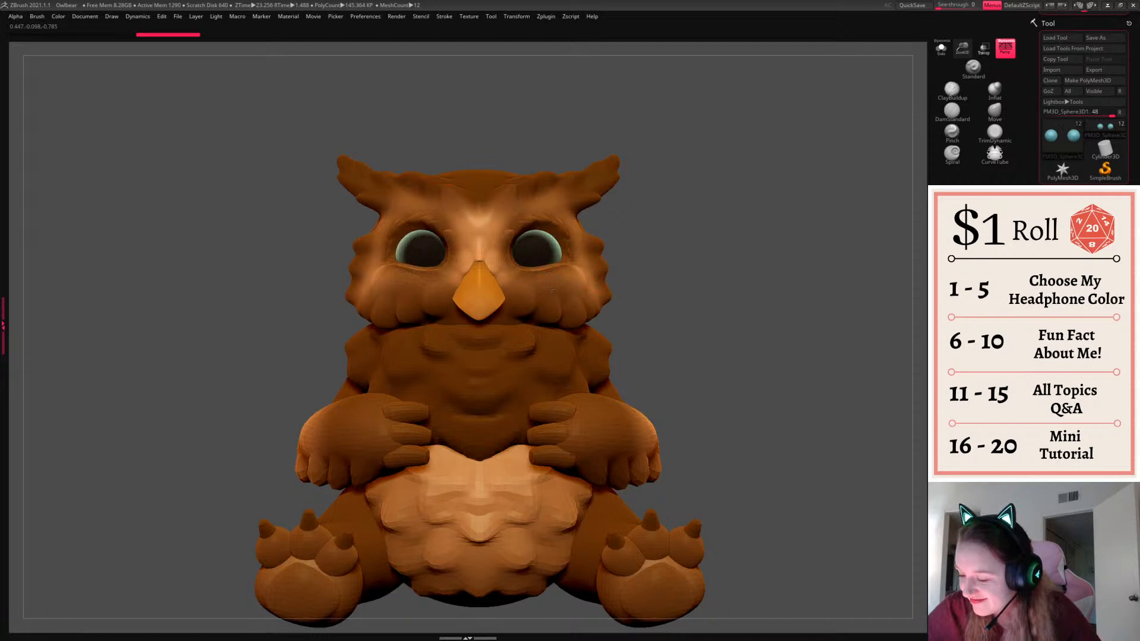
{"action": "mouse_move", "coordinate": [729, 278]}
{"action": "left_mouse_down"}
{"action": "mouse_move", "coordinate": [733, 290]}
{"action": "mouse_move", "coordinate": [725, 262]}
{"action": "left_mouse_up"}
{"action": "key", "text": "space"}
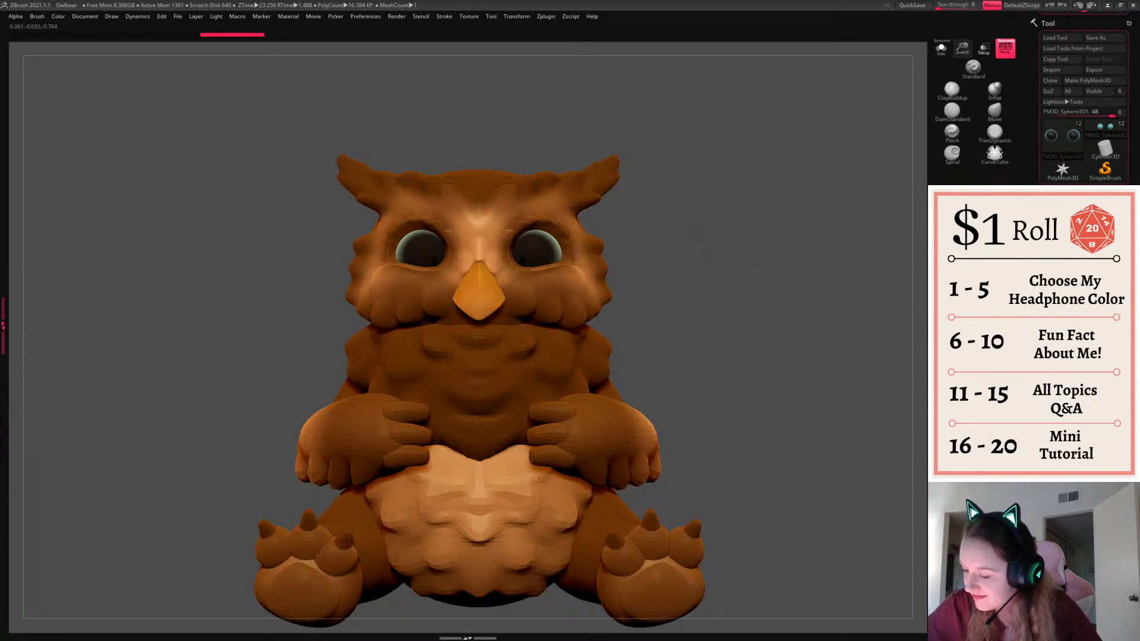
Set the paint color to near-black (13, 13, 13) and darken the eyes' pupils with it
{"action": "key", "text": "space"}
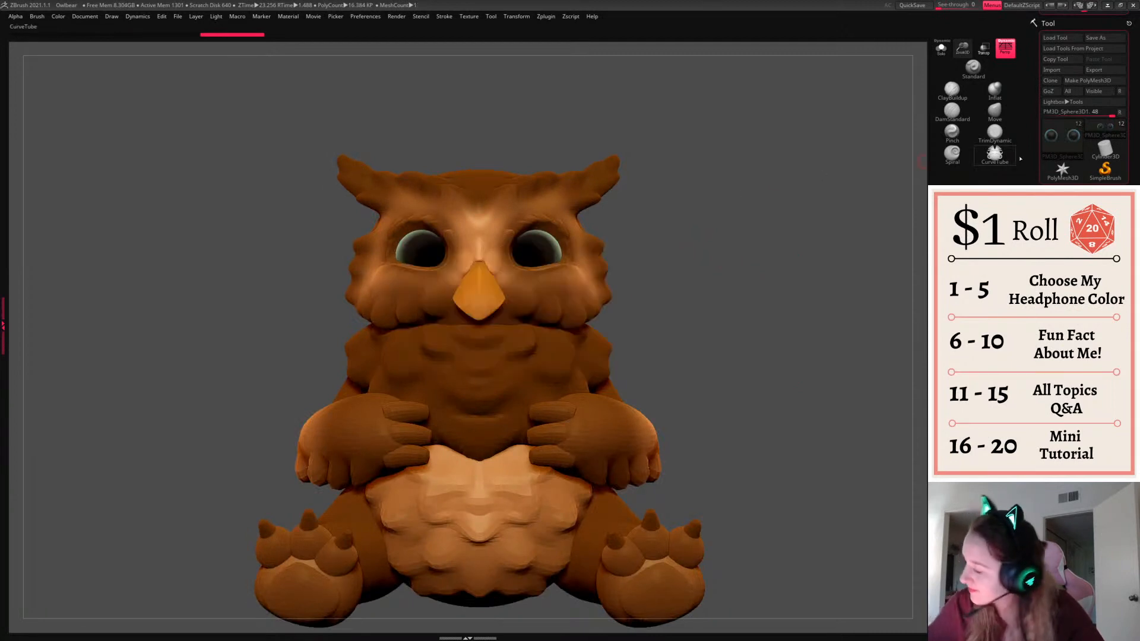
{"action": "left_click_drag", "start_coordinate": [1037, 163], "coordinate": [1037, 350]}
{"action": "left_click", "coordinate": [1048, 166]}
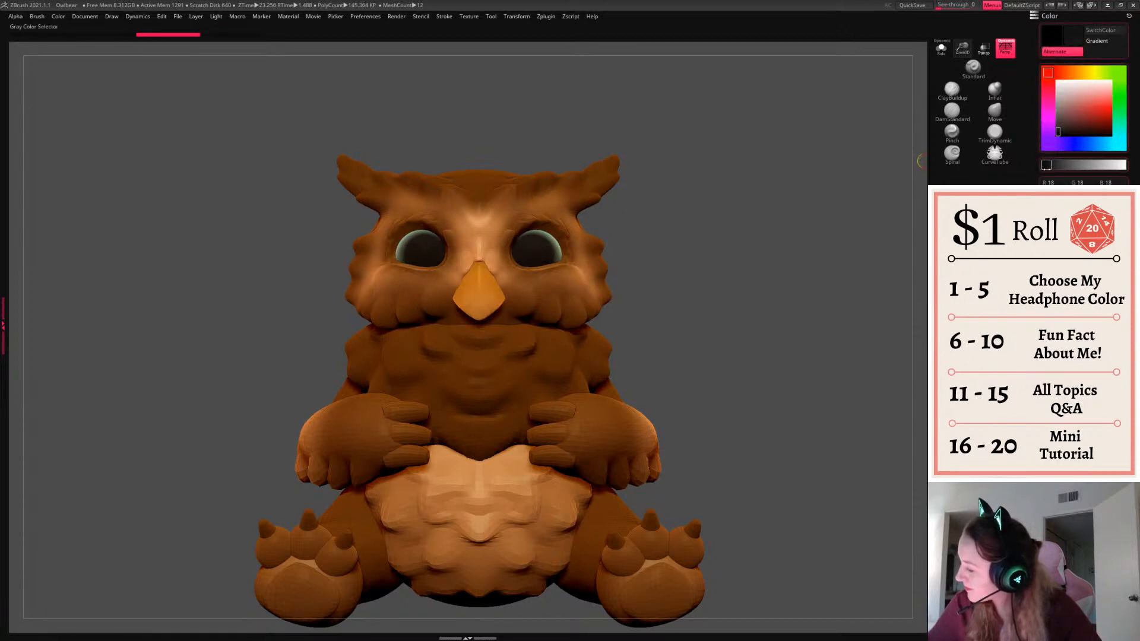
{"action": "left_click", "coordinate": [1046, 165]}
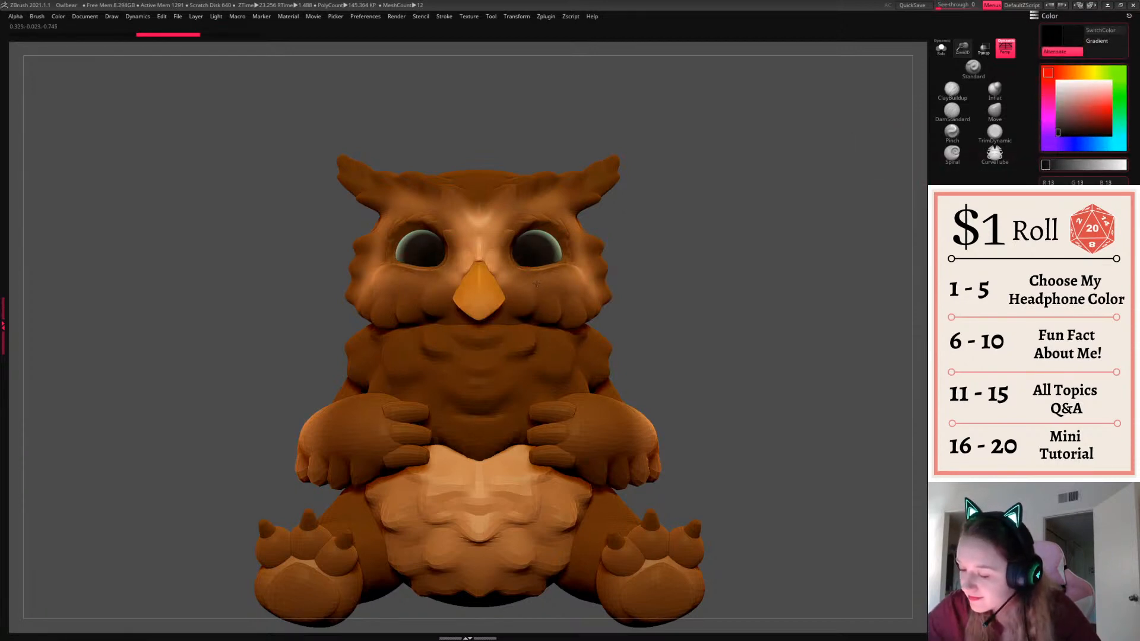
{"action": "left_click_drag", "start_coordinate": [536, 284], "coordinate": [527, 259]}
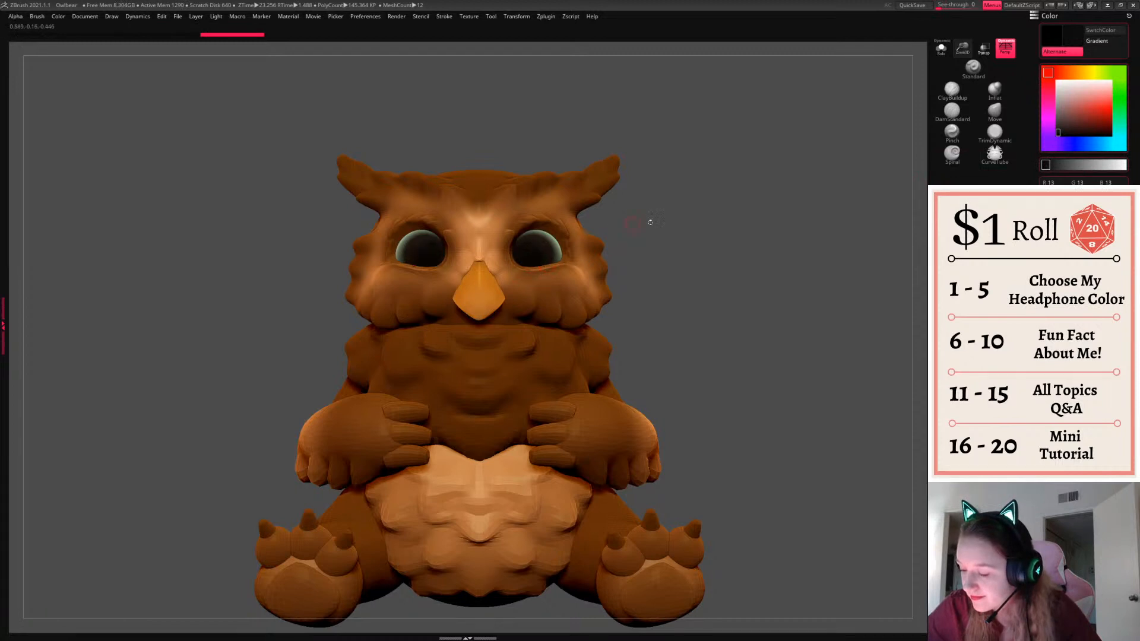
Try painting the outer edge of the irises in a more saturated teal, darkening the sampled eye color to 11, 117, 117
{"action": "left_click_drag", "start_coordinate": [651, 221], "coordinate": [805, 301]}
{"action": "key", "text": "space"}
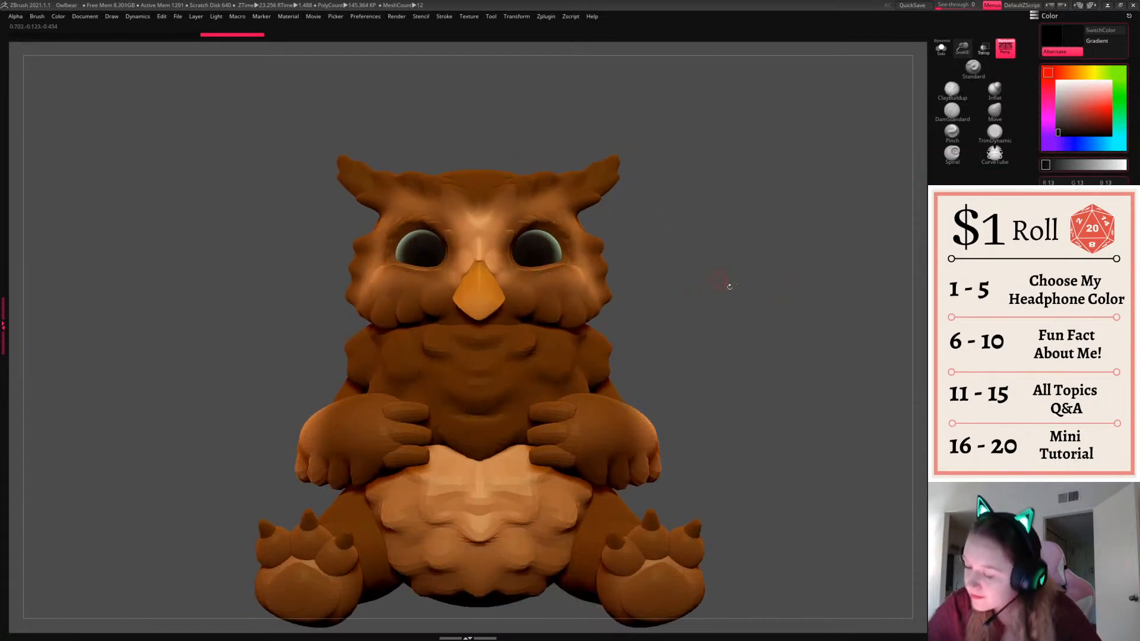
{"action": "left_click_drag", "start_coordinate": [814, 300], "coordinate": [695, 324]}
{"action": "key", "text": "c"}
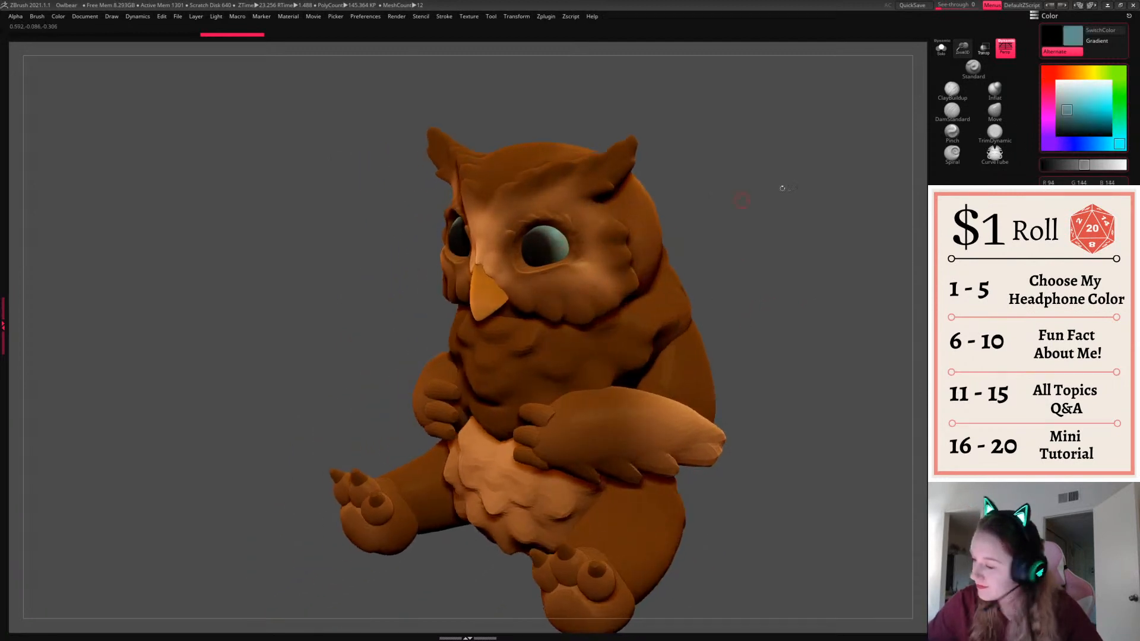
{"action": "key", "text": "c"}
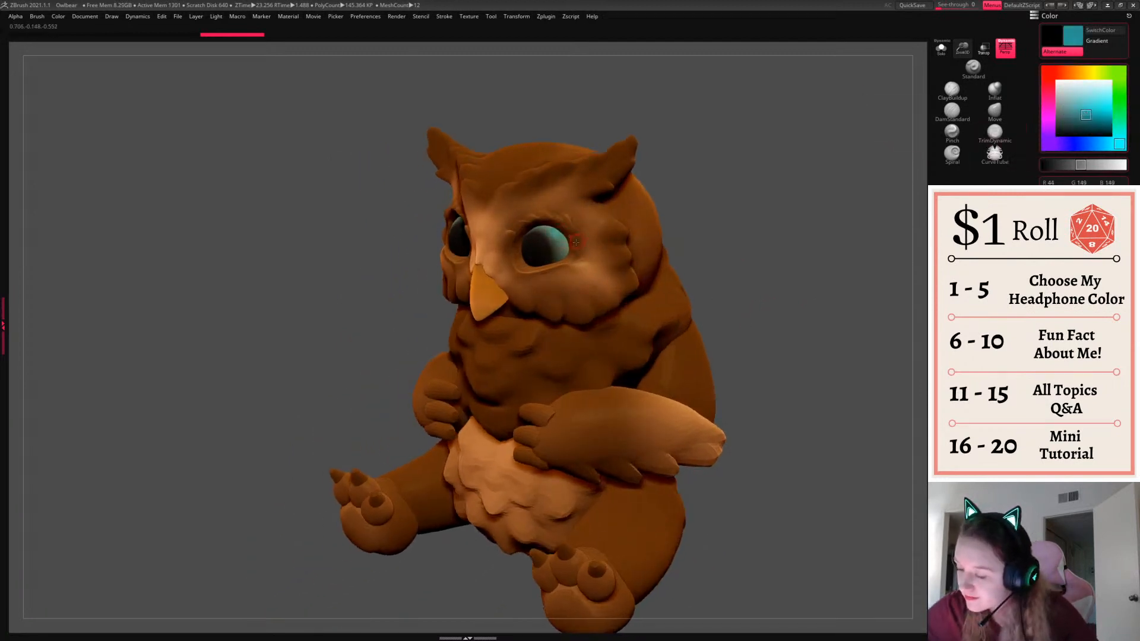
{"action": "key", "text": "ctrl+z"}
{"action": "left_click_drag", "start_coordinate": [1099, 119], "coordinate": [1102, 121]}
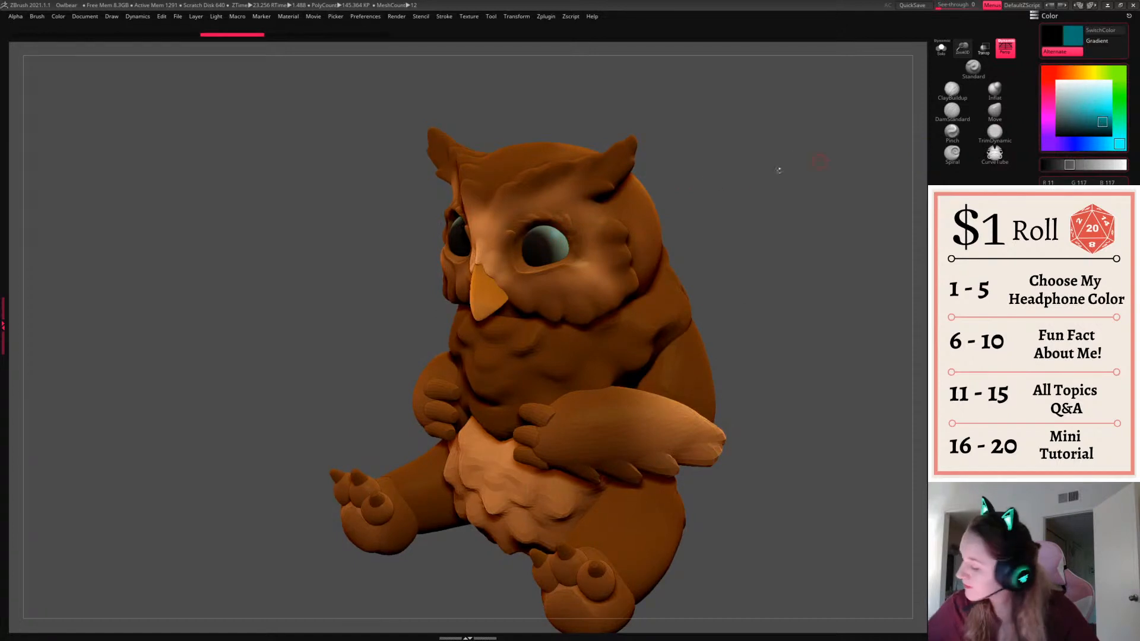
{"action": "mouse_move", "coordinate": [563, 232]}
{"action": "left_mouse_down"}
{"action": "mouse_move", "coordinate": [554, 227]}
{"action": "mouse_move", "coordinate": [582, 258]}
{"action": "left_mouse_up"}
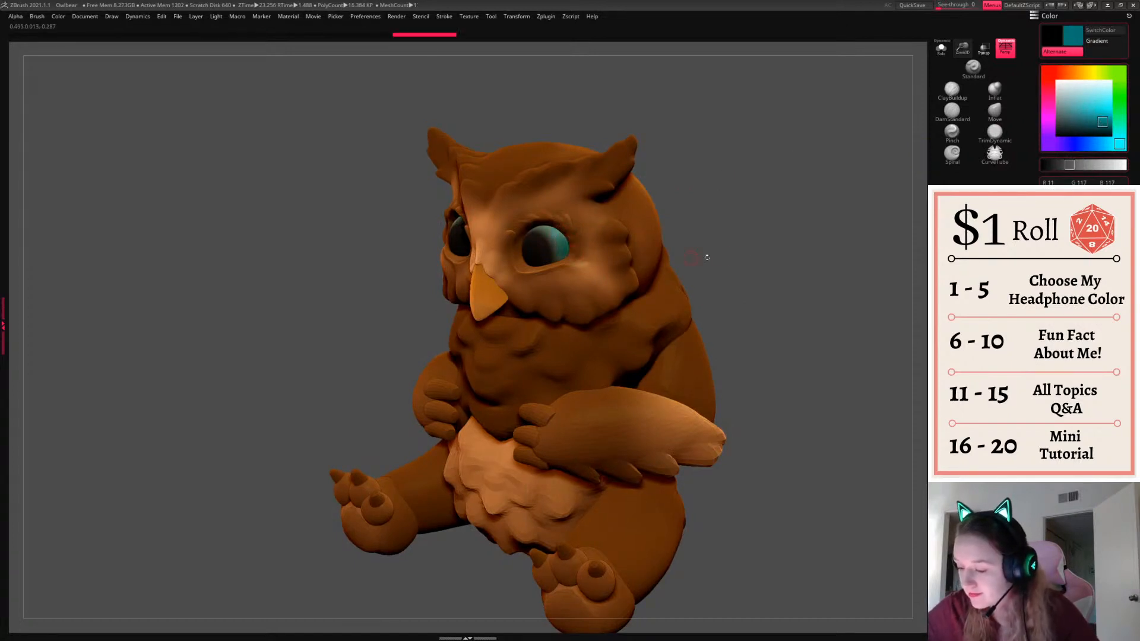
{"action": "left_click_drag", "start_coordinate": [707, 257], "coordinate": [772, 357]}
{"action": "left_click_drag", "start_coordinate": [701, 386], "coordinate": [777, 389]}
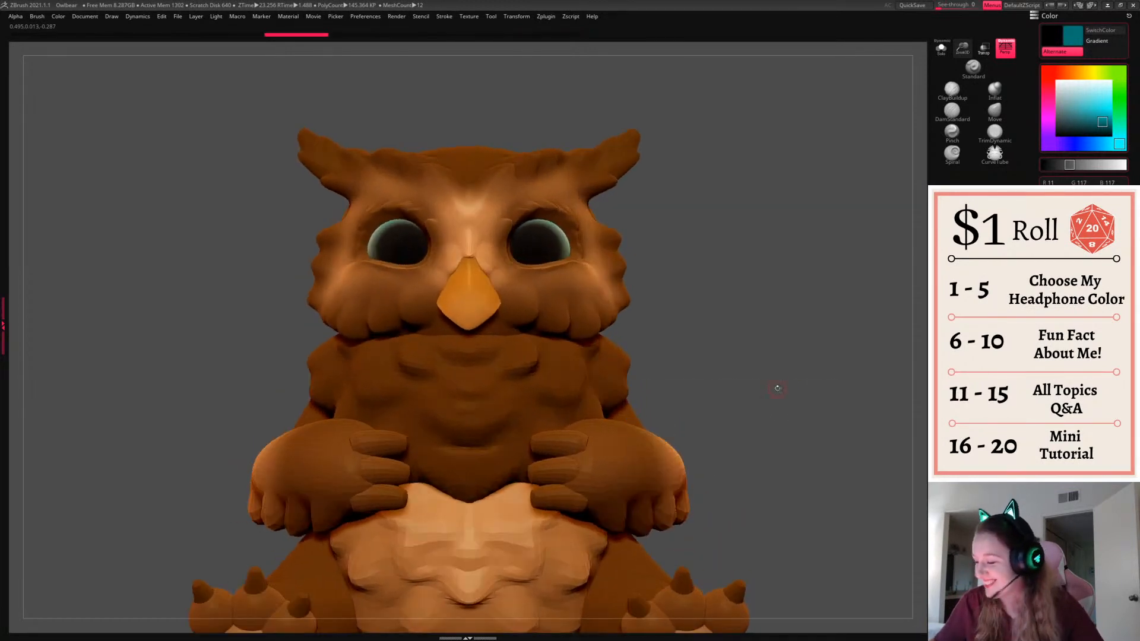
Paint pale blue-white (204, 222, 222) highlights on both eyes, a larger spot at the upper edge and small dots at the lower edge
{"action": "left_click_drag", "start_coordinate": [1088, 102], "coordinate": [1068, 89]}
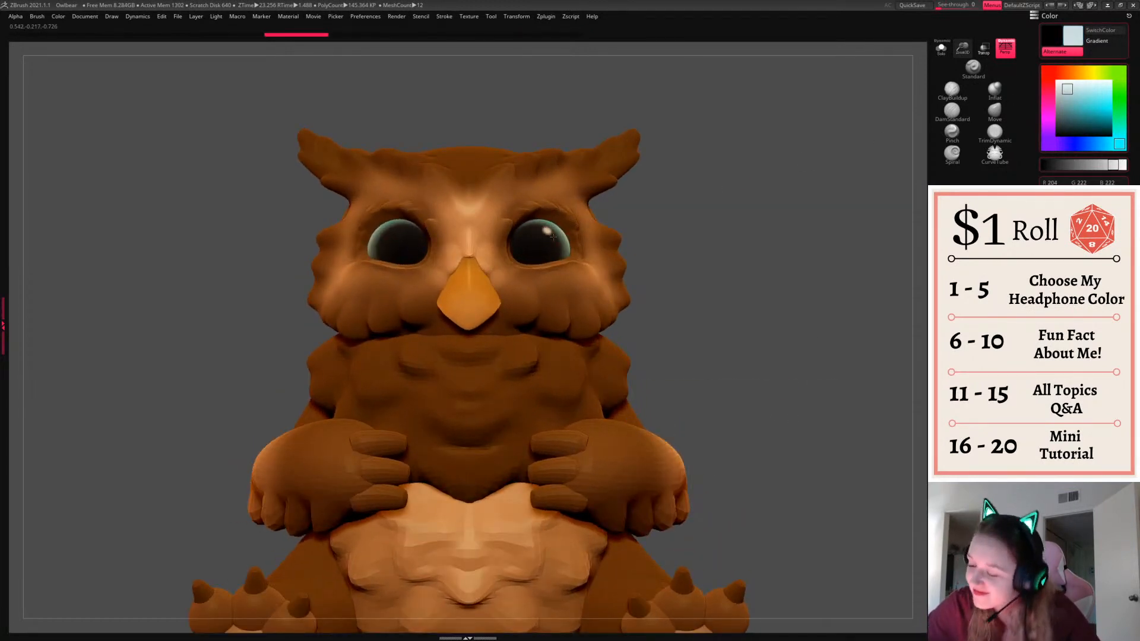
{"action": "left_click_drag", "start_coordinate": [554, 237], "coordinate": [557, 235]}
{"action": "key", "text": "ctrl+z"}
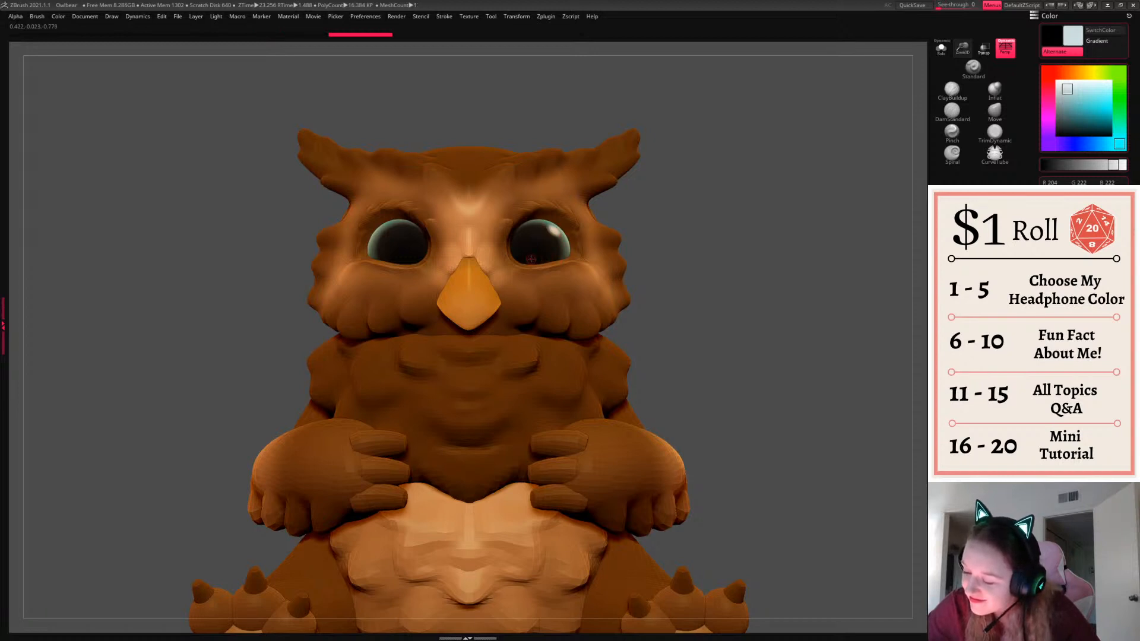
{"action": "key", "text": "ctrl+z"}
{"action": "key", "text": "ctrl+z"}
{"action": "left_click", "coordinate": [523, 254]}
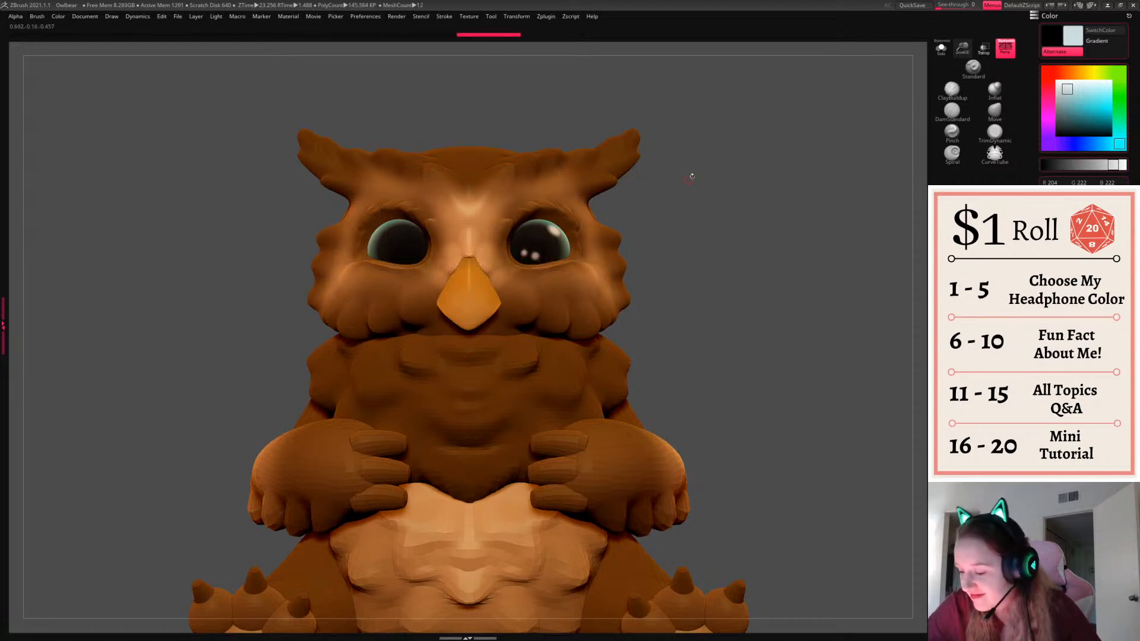
{"action": "left_click", "coordinate": [413, 229]}
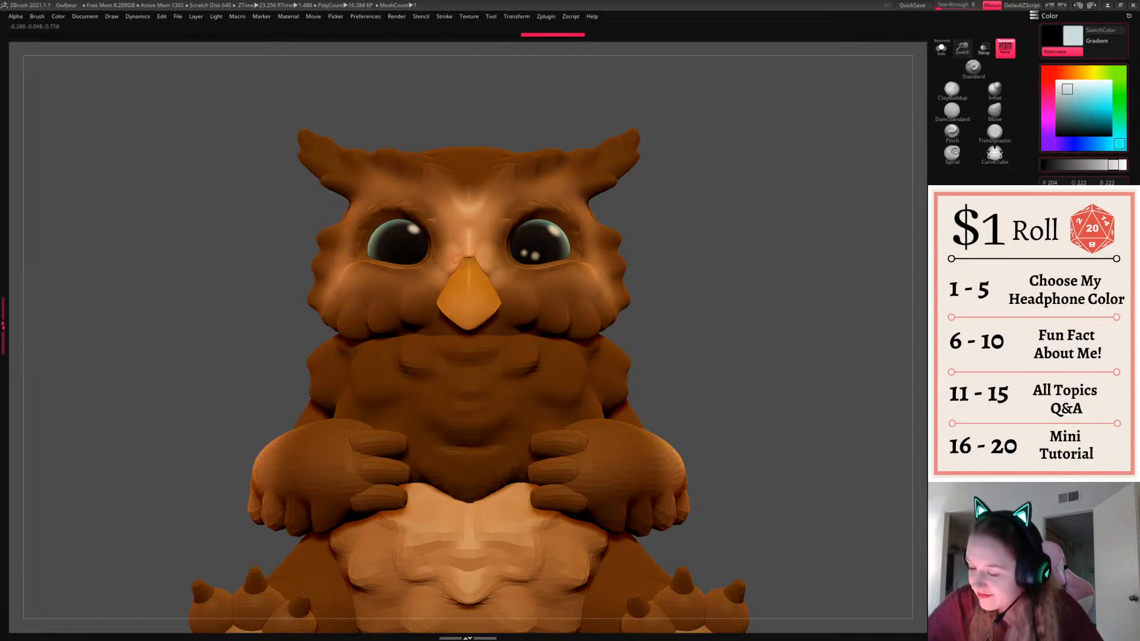
{"action": "left_click", "coordinate": [380, 255]}
Select the head and nudge the surface around the inner corner of the eye with a resized Move brush
{"action": "left_click_drag", "start_coordinate": [774, 305], "coordinate": [674, 439], "text": "alt"}
{"action": "left_click", "coordinate": [516, 280], "text": "alt"}
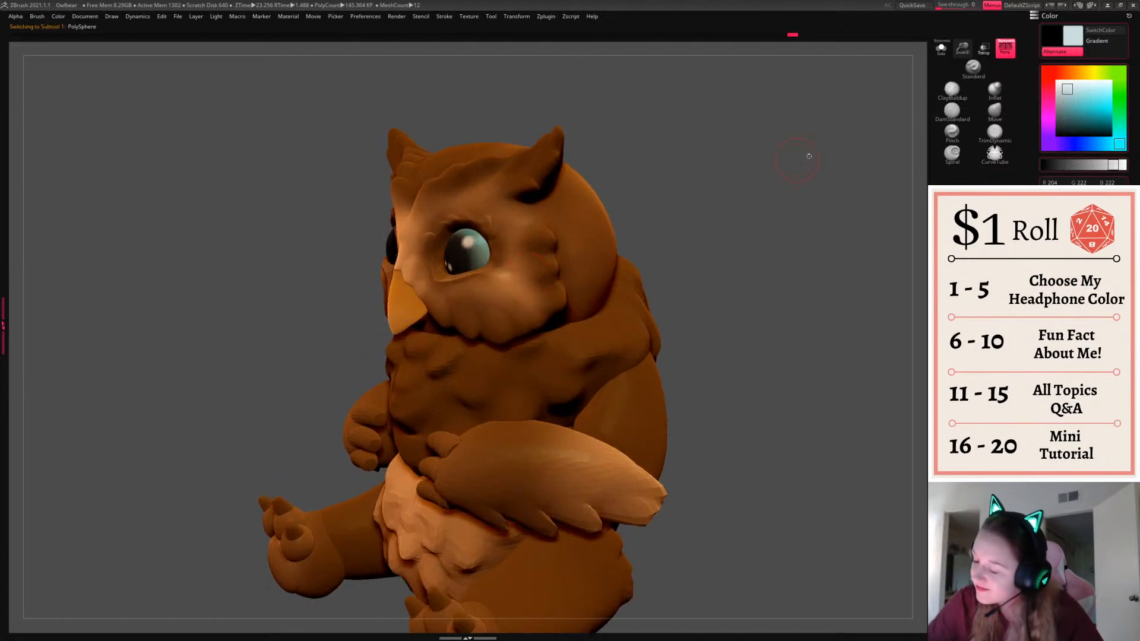
{"action": "left_click", "coordinate": [995, 110]}
{"action": "key", "text": "space"}
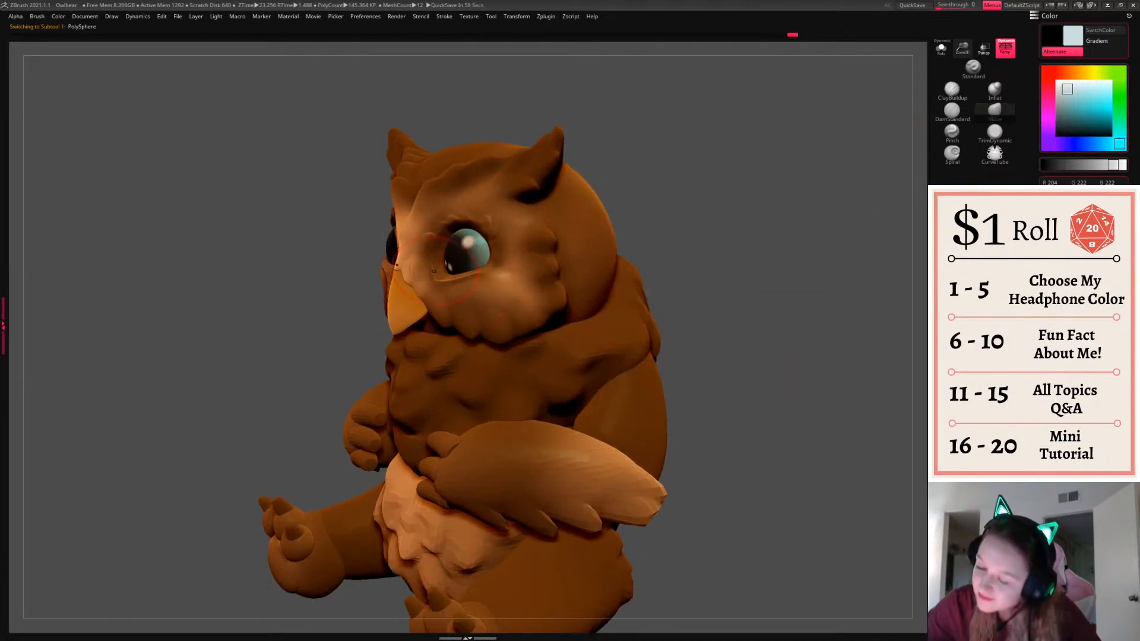
{"action": "key", "text": "space"}
{"action": "left_click_drag", "start_coordinate": [427, 326], "coordinate": [438, 326]}
Refine the eyelid and brow area with the Move brush from above and in profile, and return to the full front view
{"action": "mouse_move", "coordinate": [644, 208]}
{"action": "left_mouse_down"}
{"action": "mouse_move", "coordinate": [650, 256]}
{"action": "mouse_move", "coordinate": [674, 272]}
{"action": "left_mouse_up"}
{"action": "key", "text": "space"}
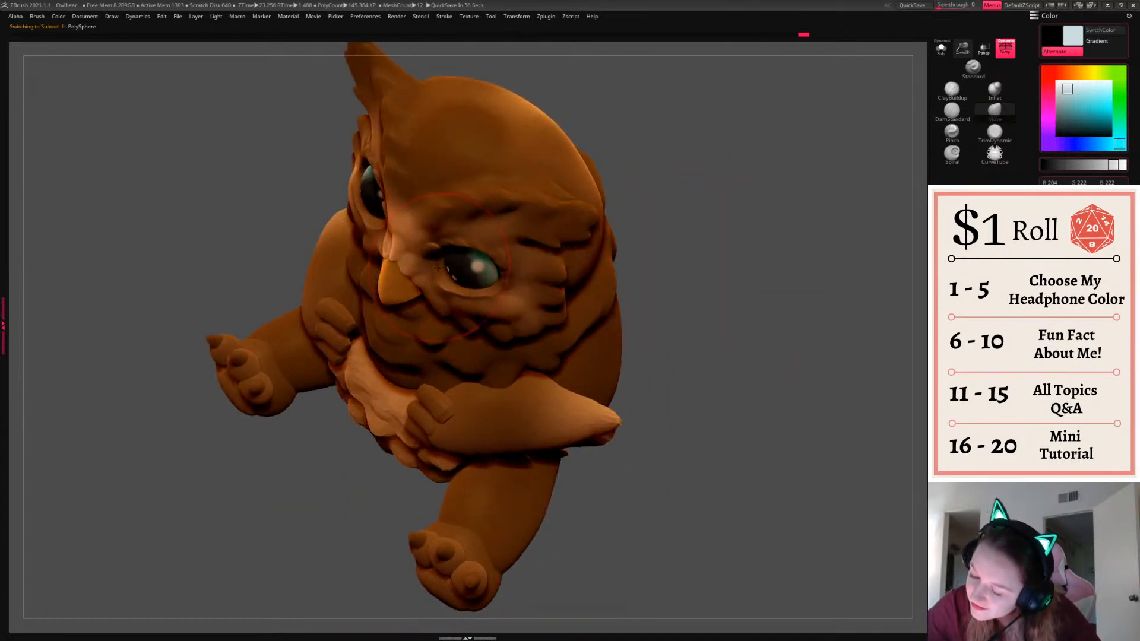
{"action": "key", "text": "space"}
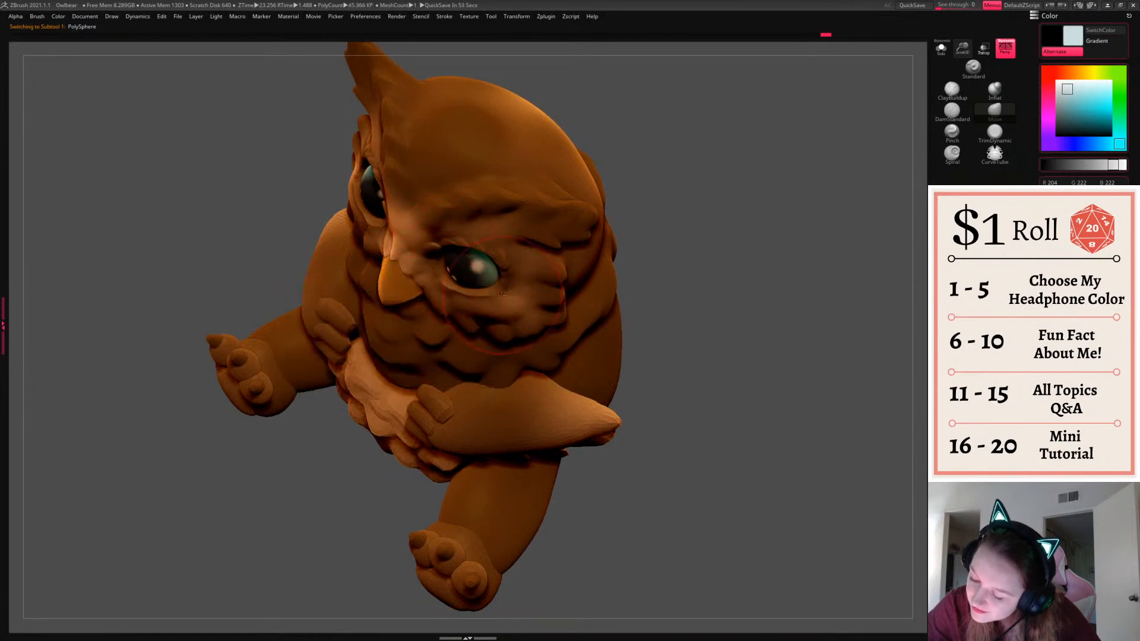
{"action": "left_click_drag", "start_coordinate": [724, 232], "coordinate": [714, 208]}
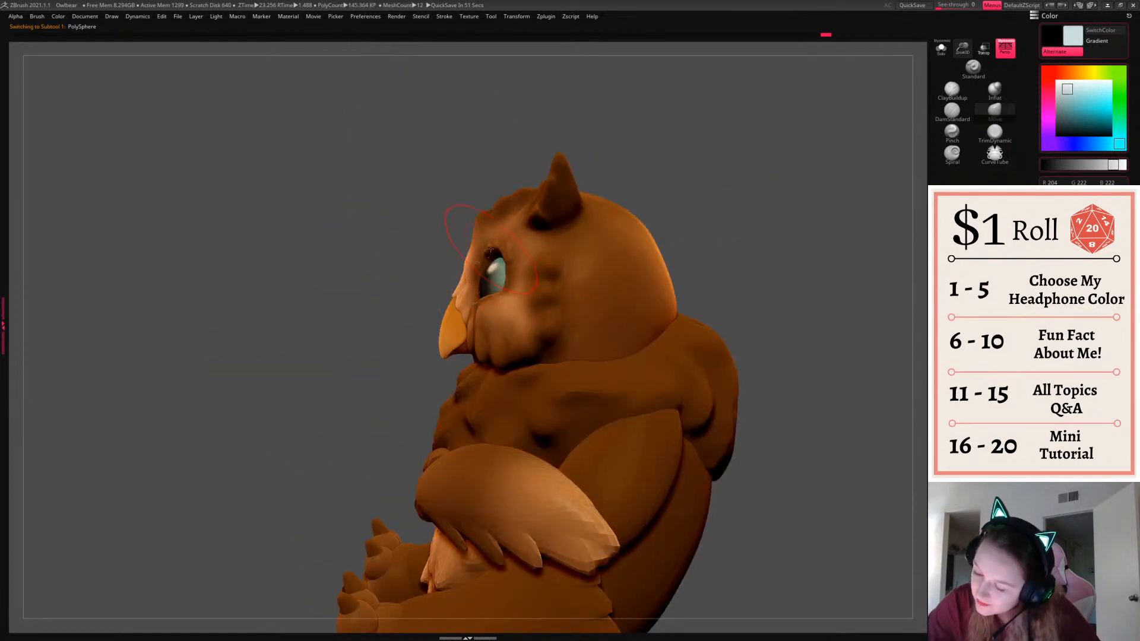
{"action": "key", "text": "space"}
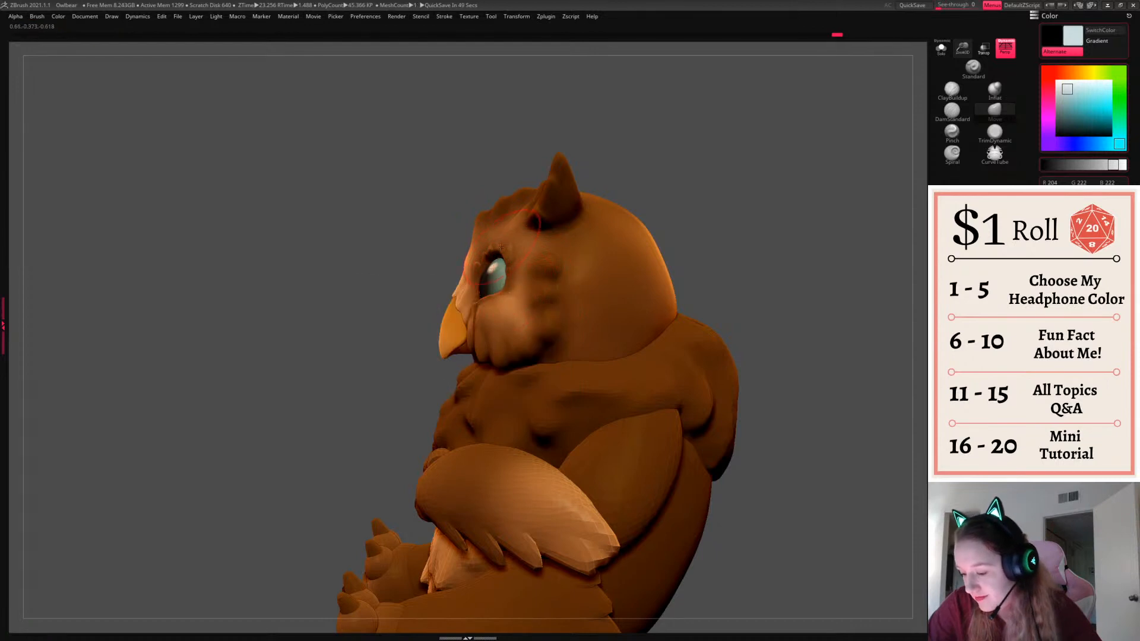
{"action": "key", "text": "space"}
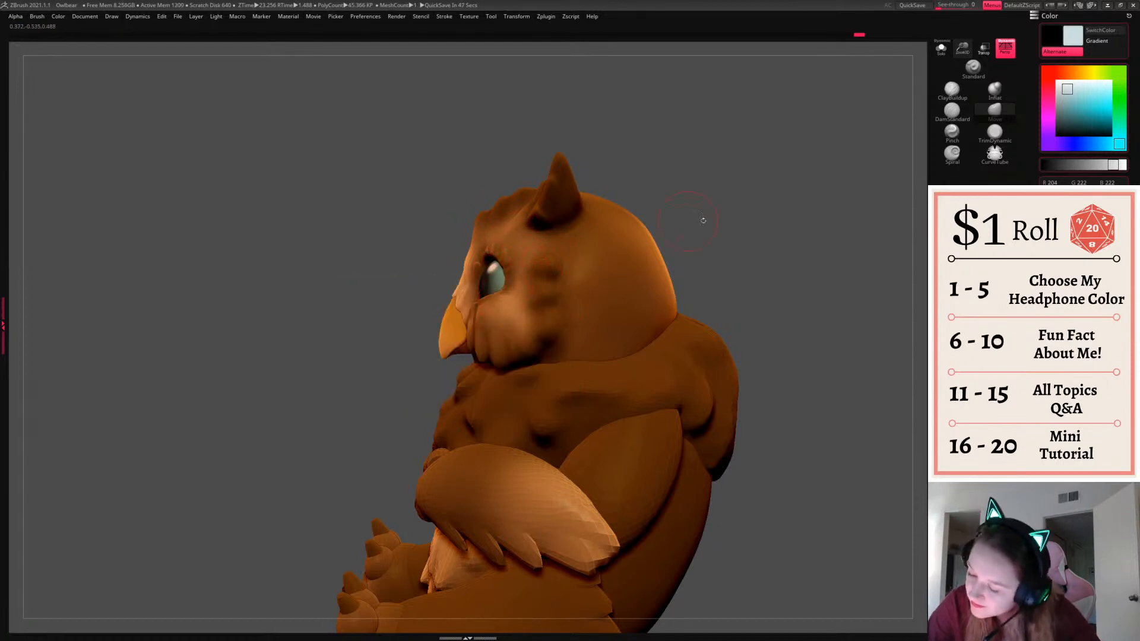
{"action": "mouse_move", "coordinate": [703, 220]}
{"action": "left_mouse_down", "text": "shift"}
{"action": "mouse_move", "coordinate": [761, 252]}
{"action": "mouse_move", "coordinate": [728, 250]}
{"action": "left_mouse_up", "text": "shift"}
{"action": "left_click_drag", "start_coordinate": [706, 369], "coordinate": [707, 404]}
{"action": "right_click", "coordinate": [674, 432]}
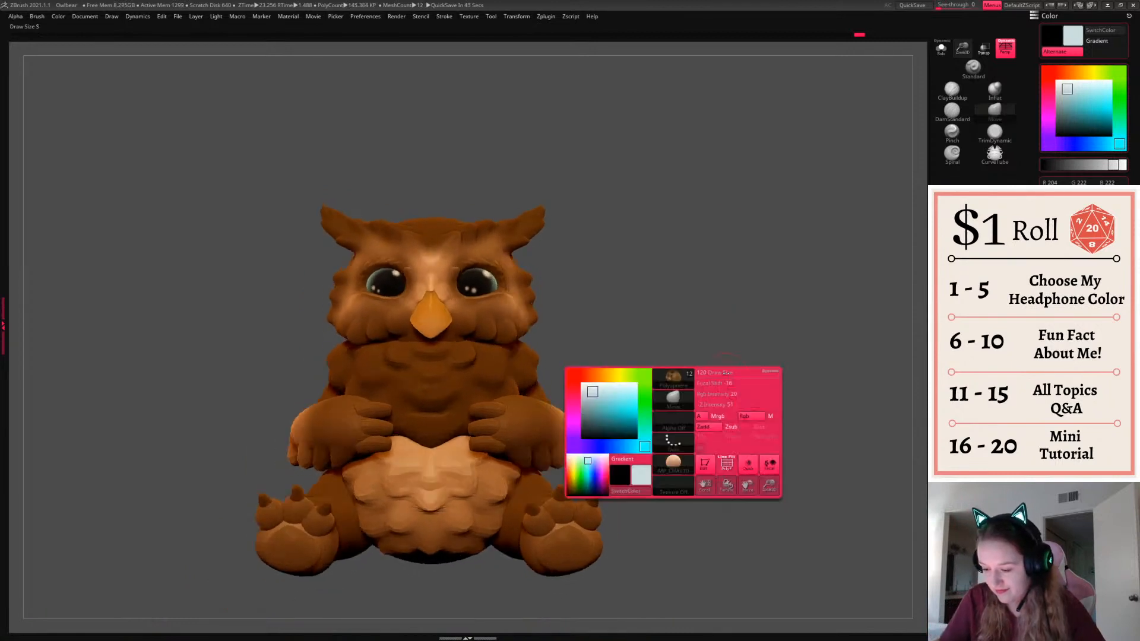
Subdivide the forearms to level 2, and select the belly to check its mesh with the wireframe display
{"action": "left_click", "coordinate": [537, 421], "text": "alt"}
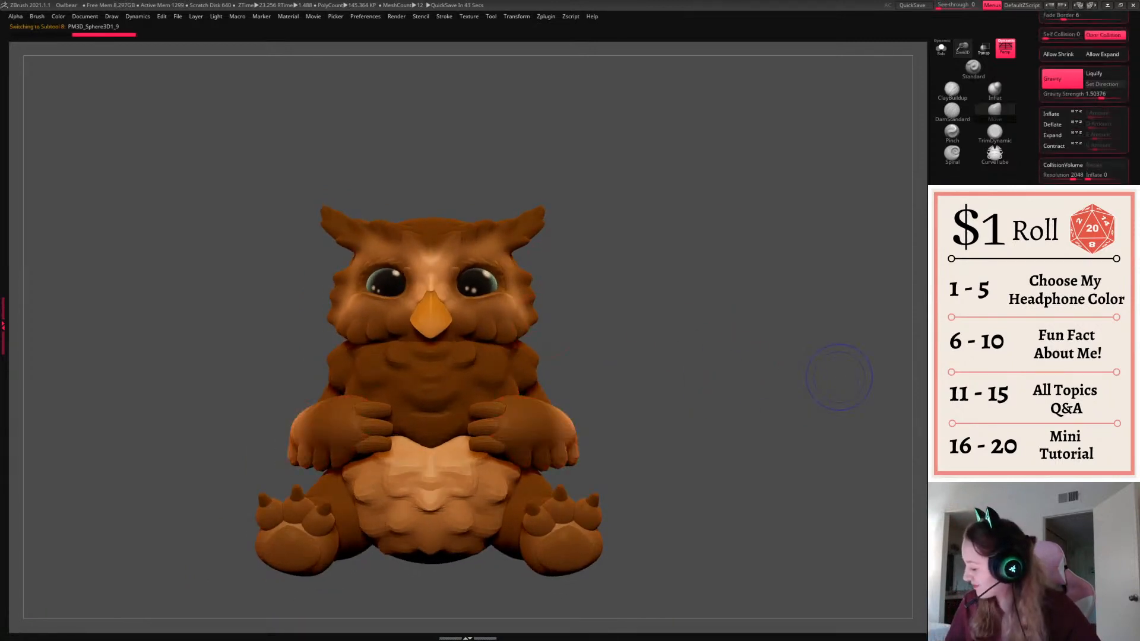
{"action": "left_click_drag", "start_coordinate": [1132, 446], "coordinate": [1132, 178]}
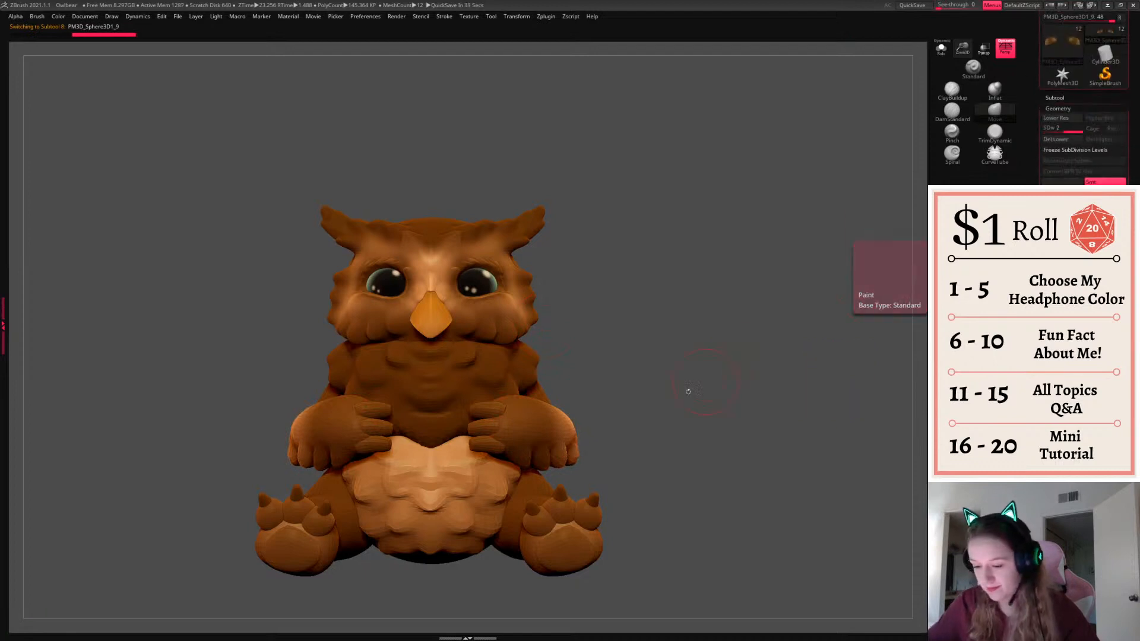
{"action": "left_click", "coordinate": [472, 490], "text": "alt"}
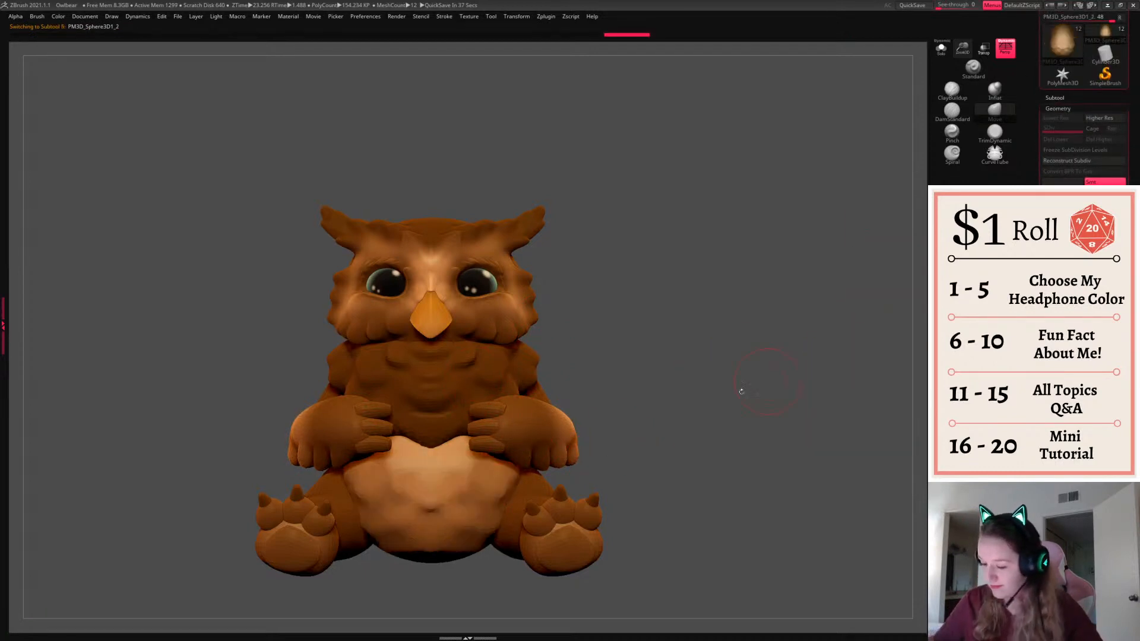
{"action": "left_click", "coordinate": [570, 486], "text": "alt"}
{"action": "key", "text": "shift+f"}
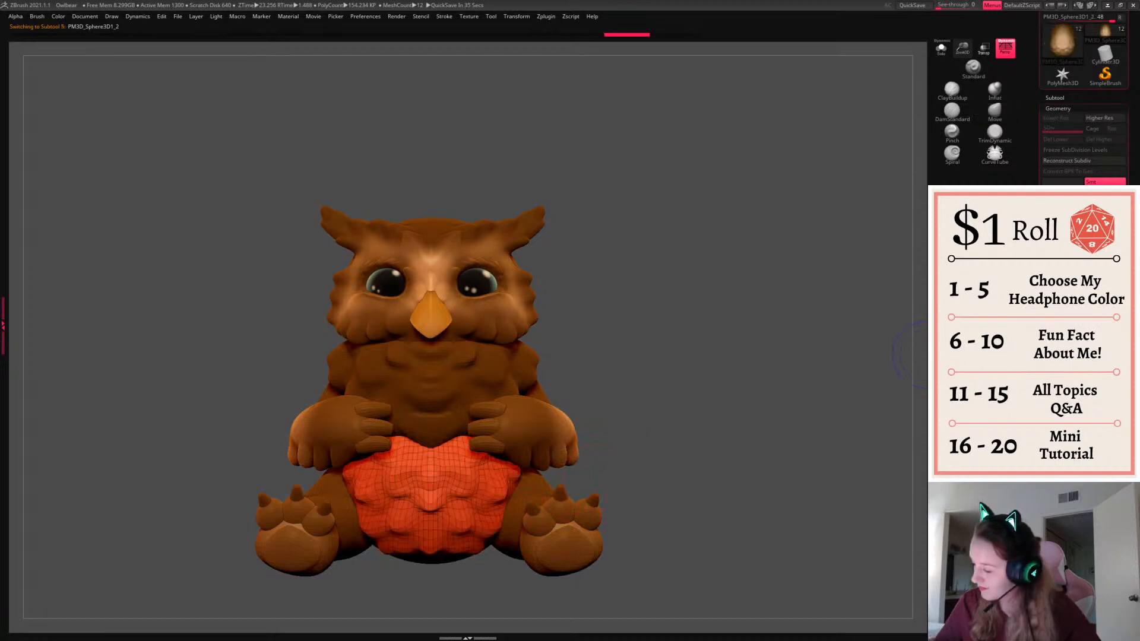
{"action": "key", "text": "shift+f"}
{"action": "mouse_move", "coordinate": [762, 431]}
{"action": "left_mouse_down", "text": "ctrl"}
{"action": "mouse_move", "coordinate": [789, 473]}
{"action": "mouse_move", "coordinate": [784, 465]}
{"action": "left_mouse_up", "text": "ctrl"}
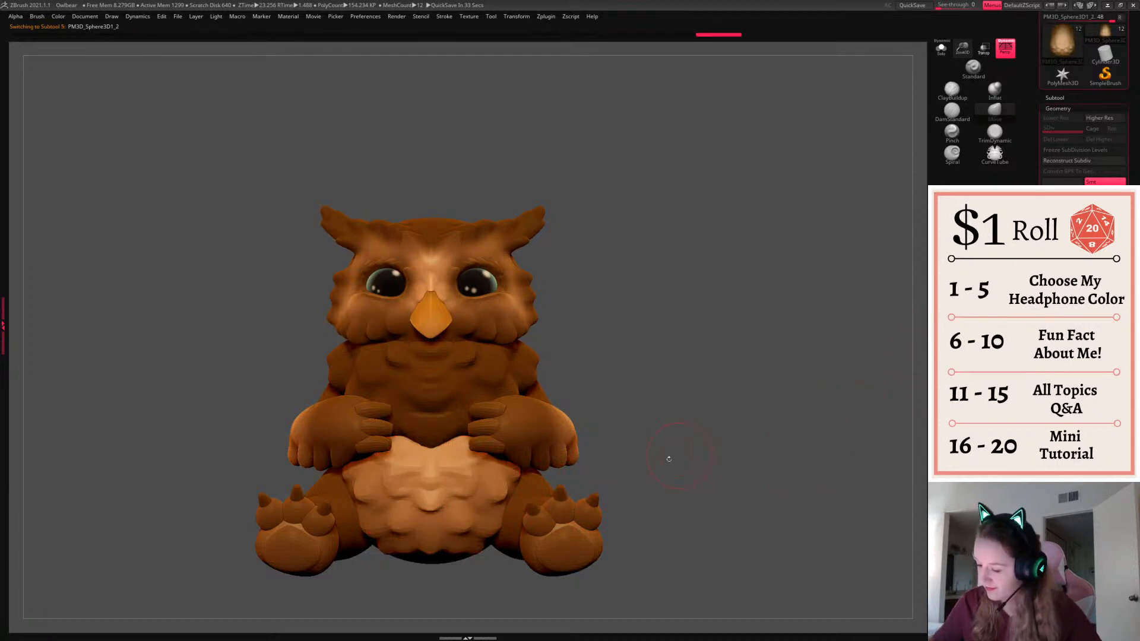
Subdivide the legs, toes and claws to level 2 and the foot pads to level 3
{"action": "left_click", "coordinate": [528, 493], "text": "alt"}
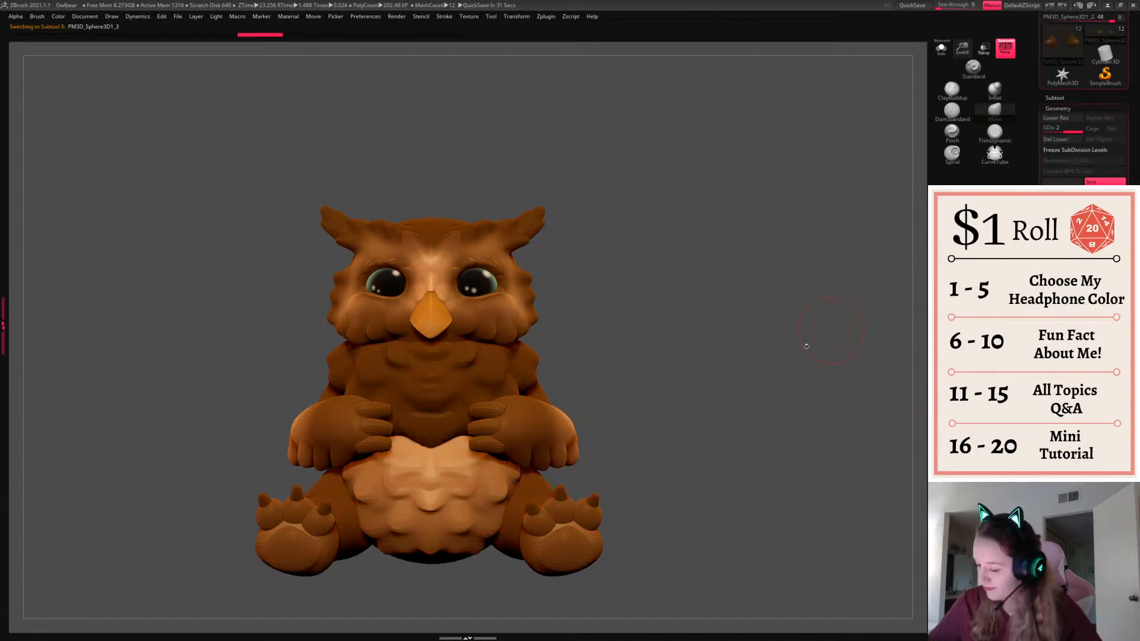
{"action": "left_click", "coordinate": [567, 544], "text": "alt"}
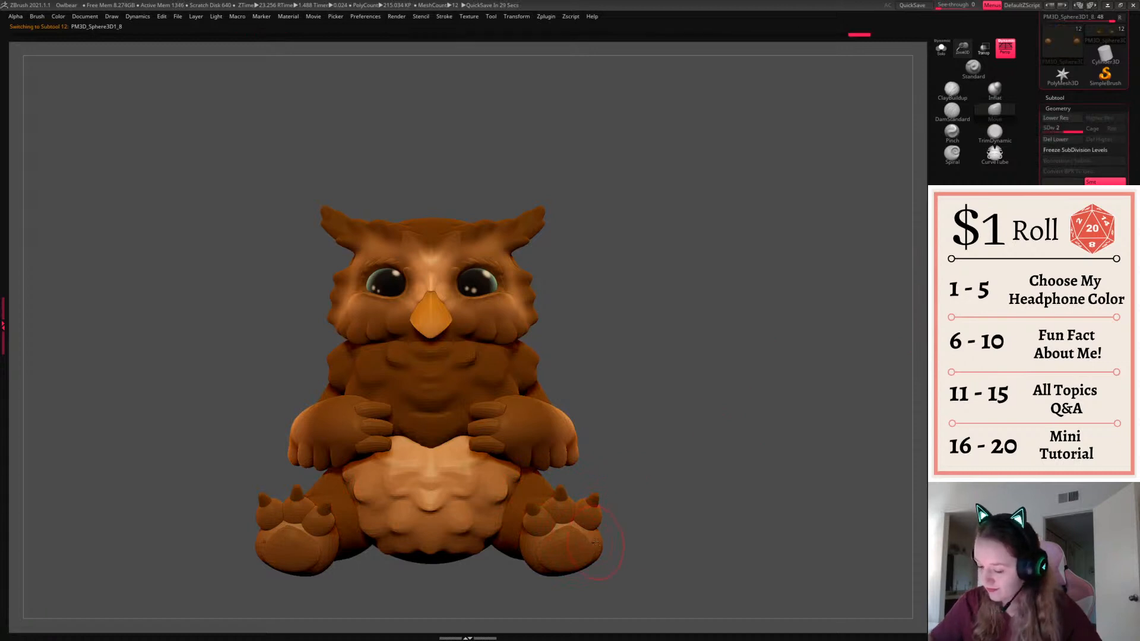
{"action": "left_click_drag", "start_coordinate": [618, 573], "coordinate": [597, 538], "text": "ctrl"}
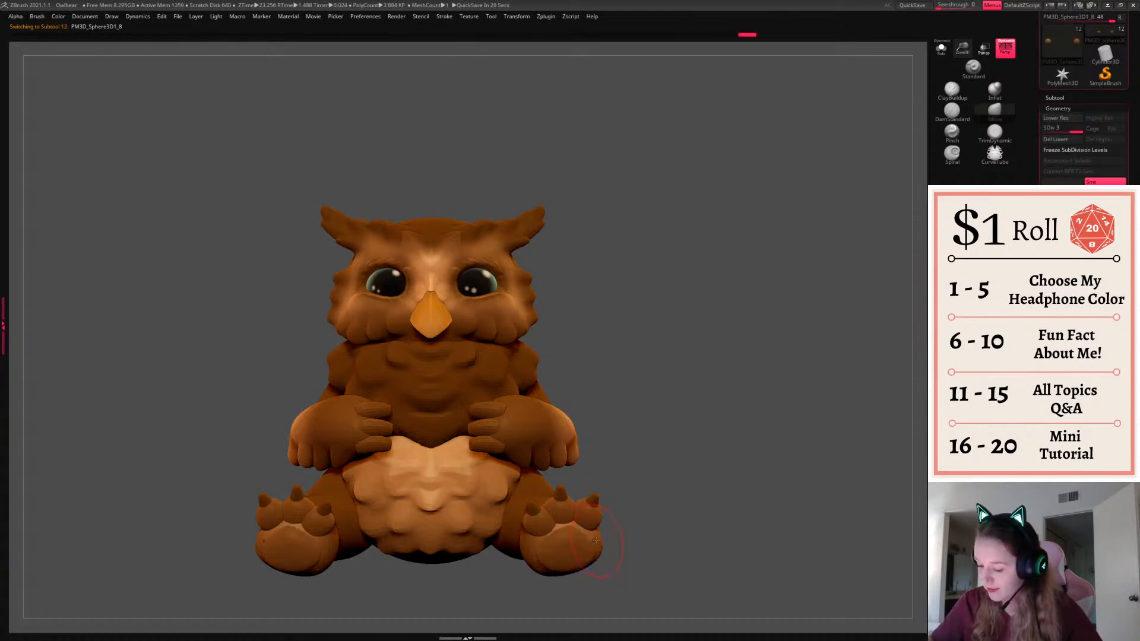
{"action": "left_click", "coordinate": [594, 519], "text": "alt"}
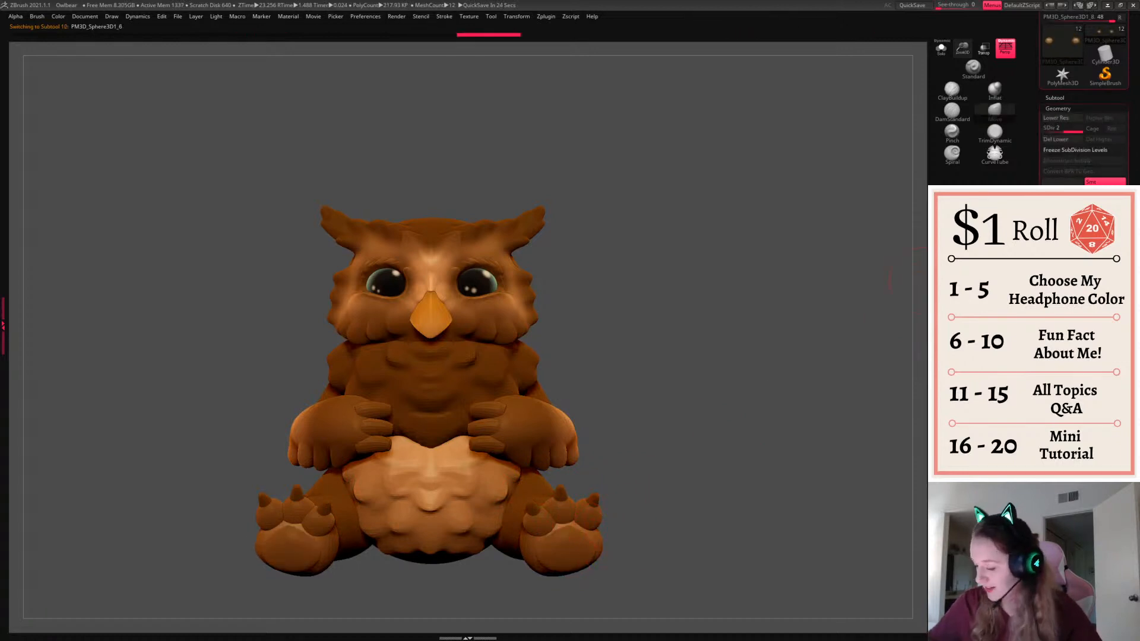
{"action": "left_click", "coordinate": [584, 523], "text": "alt"}
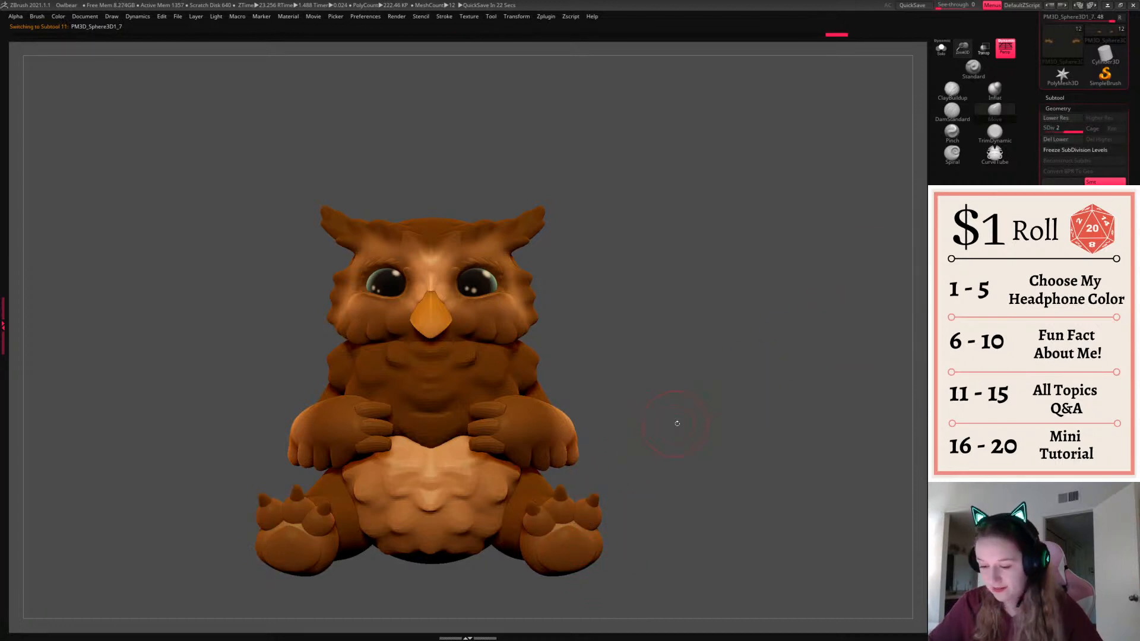
Subdivide the torso and the fingers to level 2, comparing the fingers with one undo and redo
{"action": "left_click", "coordinate": [537, 376], "text": "alt"}
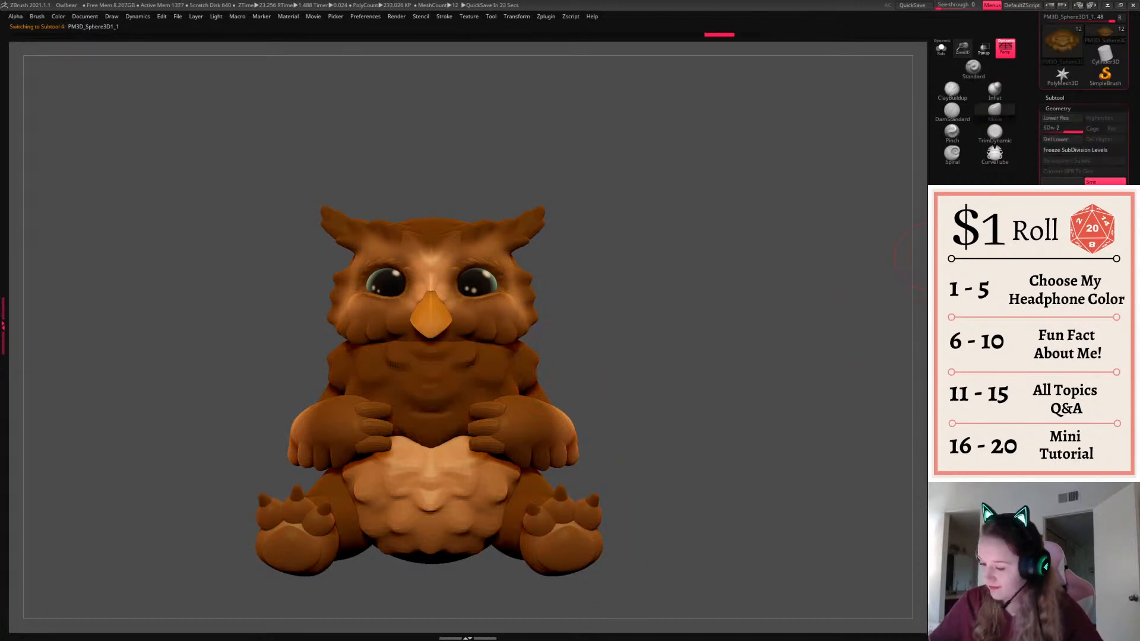
{"action": "left_click_drag", "start_coordinate": [810, 333], "coordinate": [700, 416]}
{"action": "left_click", "coordinate": [496, 426], "text": "alt"}
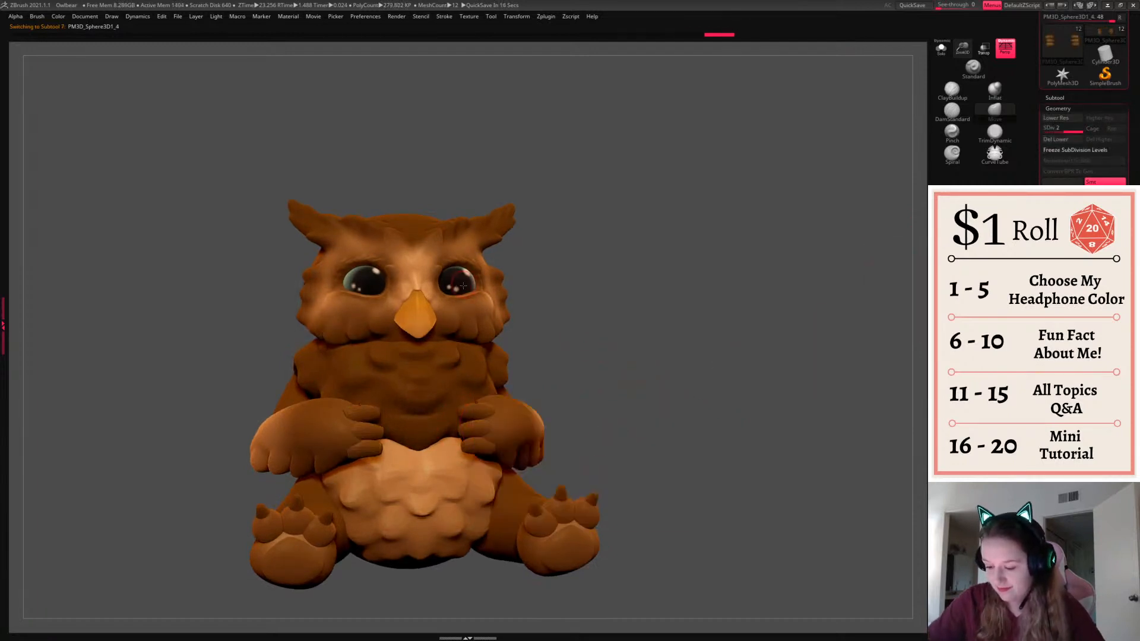
{"action": "key", "text": "ctrl+z"}
{"action": "key", "text": "ctrl+shift+z"}
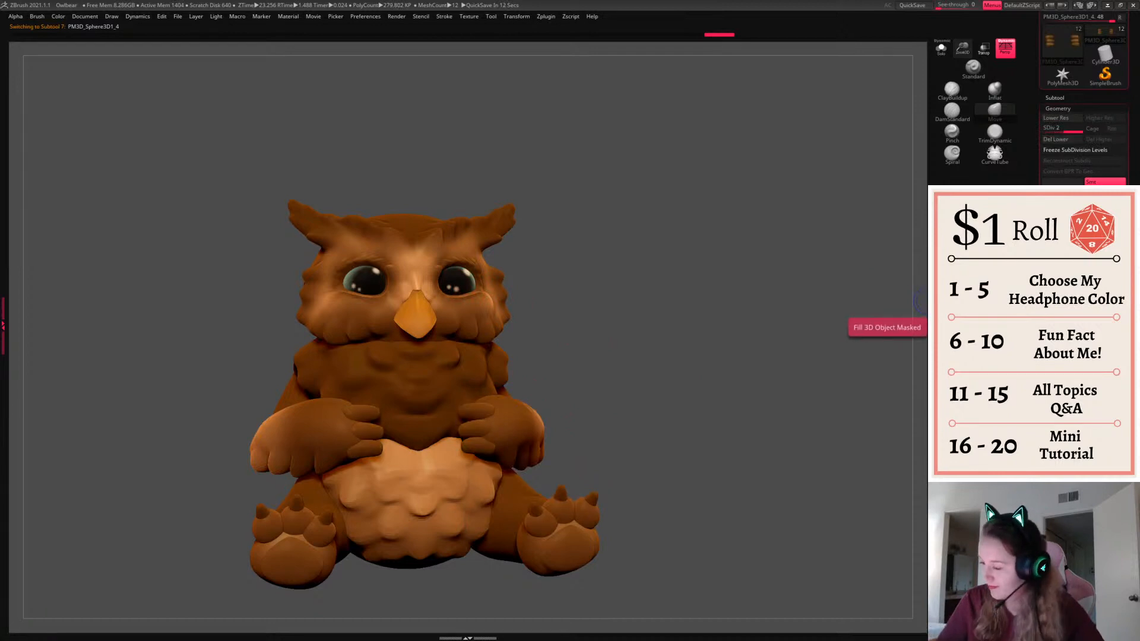
Fill the fingers, toes, claws and foot pads with dark brown and render the owlbear in a three-quarter view
{"action": "key", "text": "ctrl+shift+z"}
{"action": "key", "text": "ctrl+shift+z"}
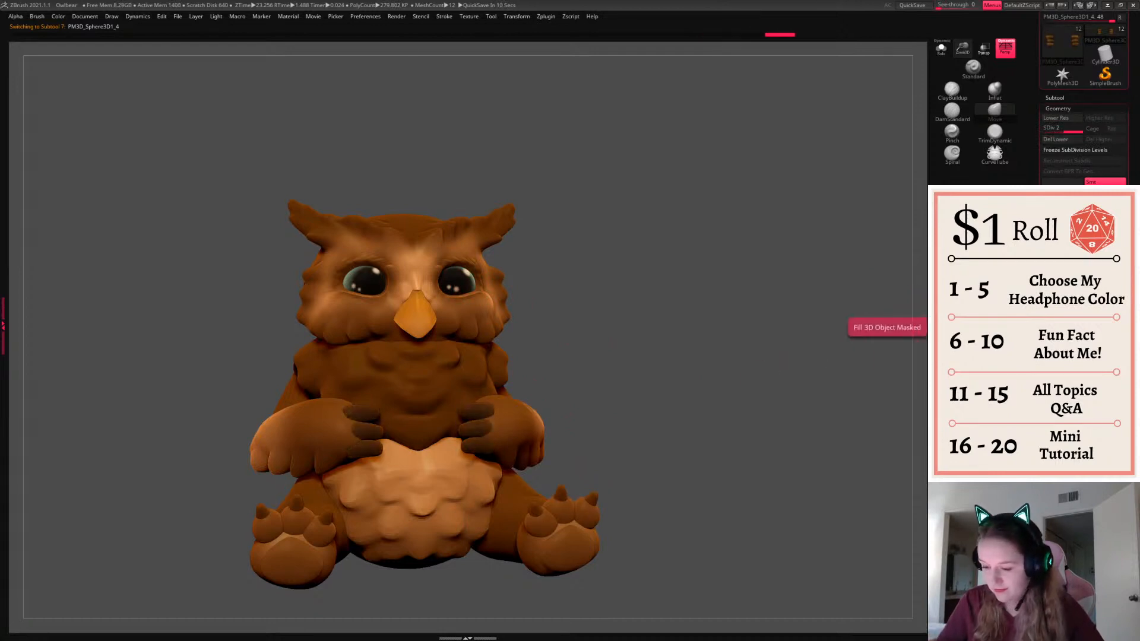
{"action": "left_click", "coordinate": [596, 501], "text": "alt"}
{"action": "key", "text": "ctrl+z"}
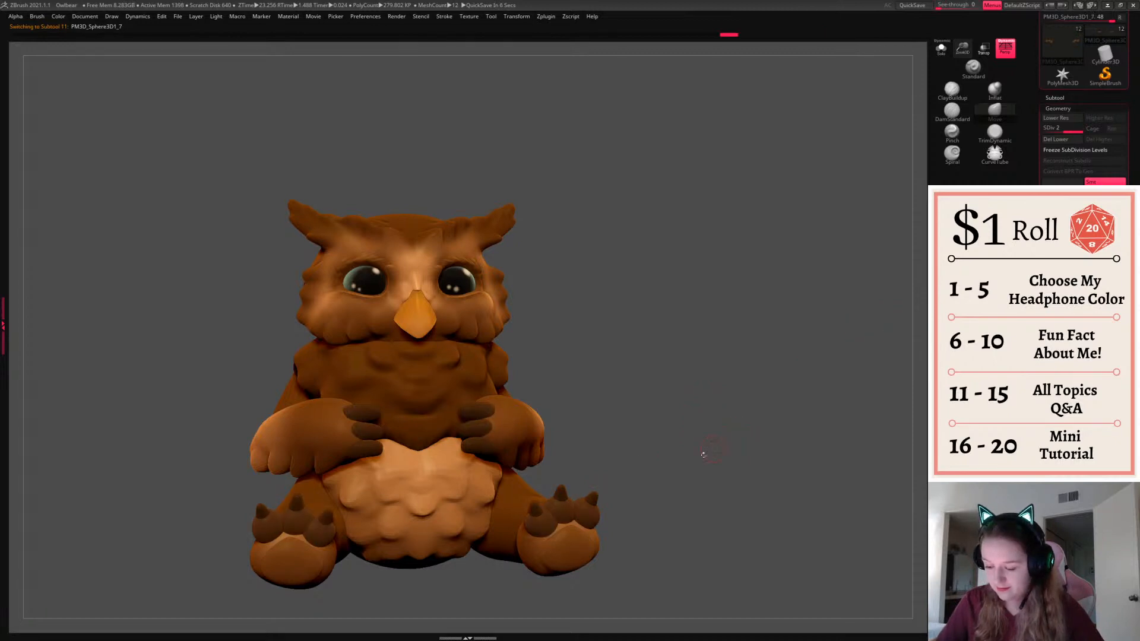
{"action": "key", "text": "ctrl+shift+z"}
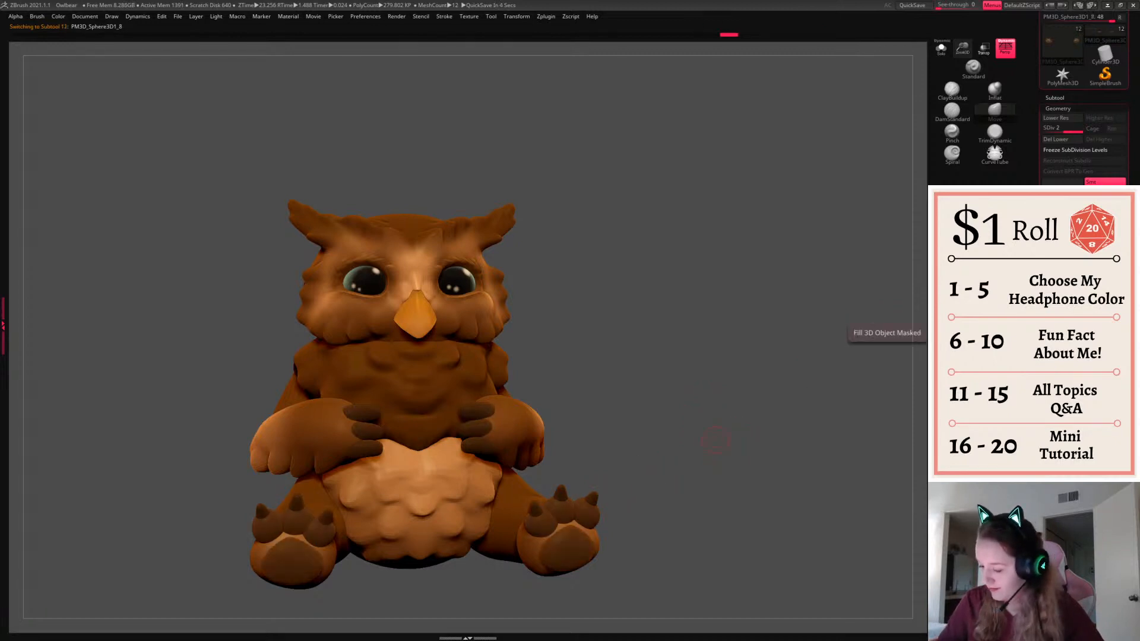
{"action": "mouse_move", "coordinate": [729, 441]}
{"action": "left_mouse_down"}
{"action": "mouse_move", "coordinate": [758, 428]}
{"action": "mouse_move", "coordinate": [768, 467]}
{"action": "left_mouse_up"}
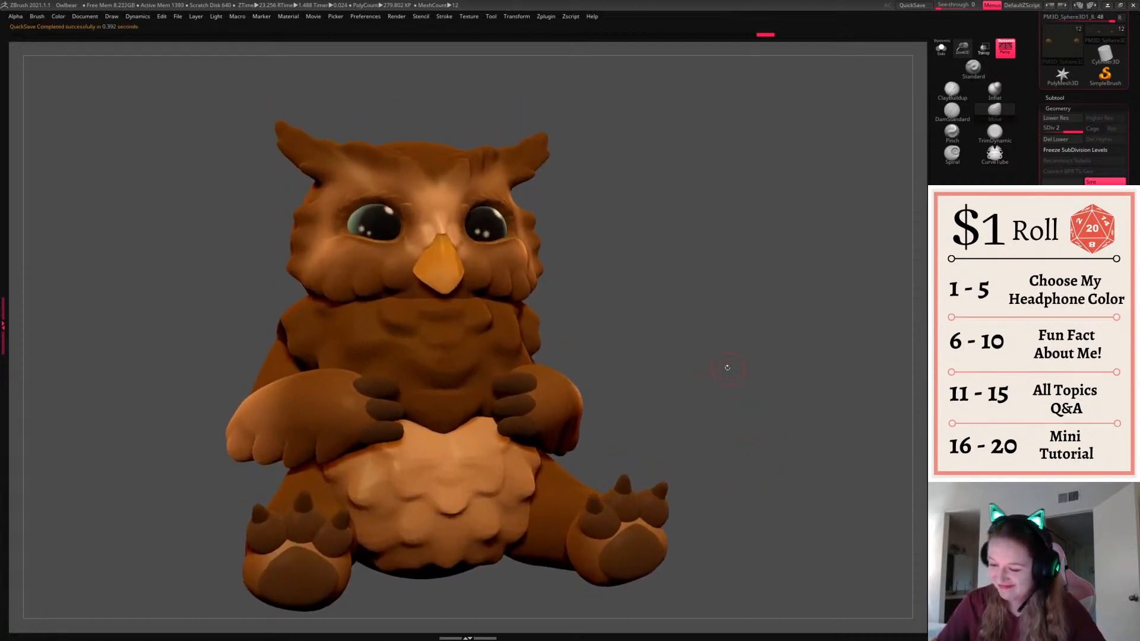
{"action": "key", "text": "shift+r"}
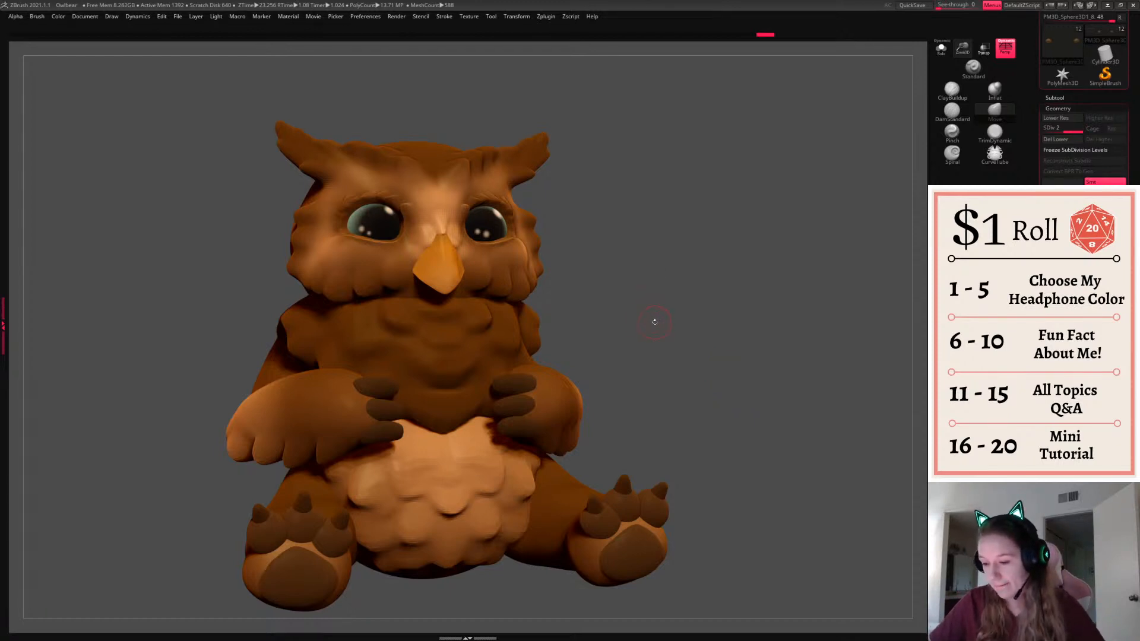
Toggle the painted colours of all subtools to compare the plain sculpt with the coloured owlbear from the front
{"action": "key", "text": "space"}
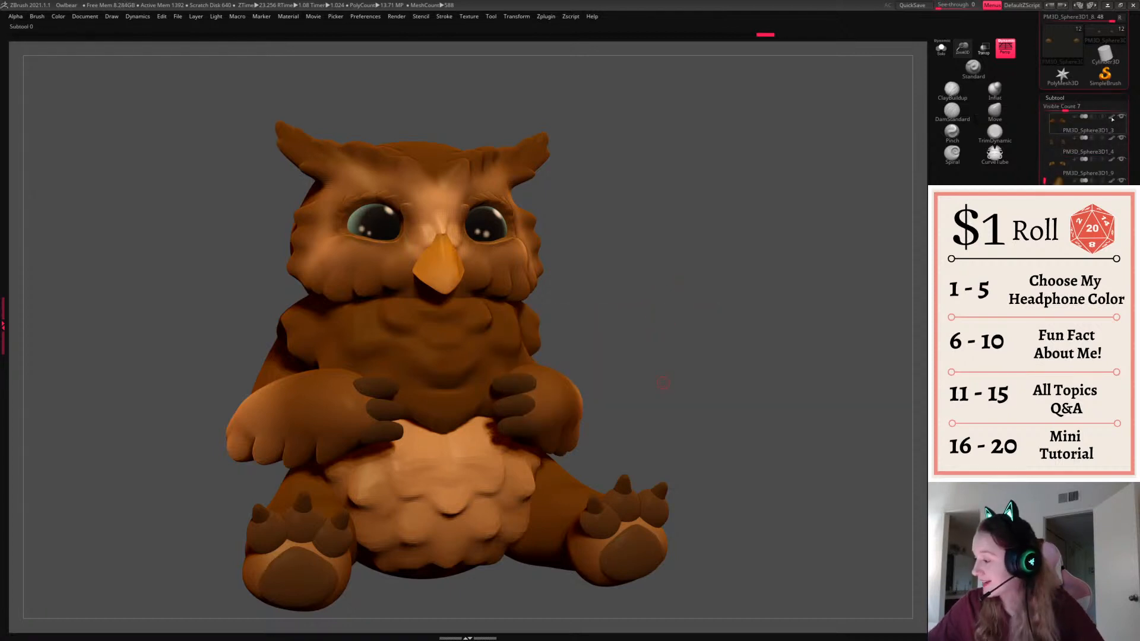
{"action": "key", "text": "space"}
{"action": "left_click", "coordinate": [597, 333]}
{"action": "left_click_drag", "start_coordinate": [642, 319], "coordinate": [789, 367], "text": "shift"}
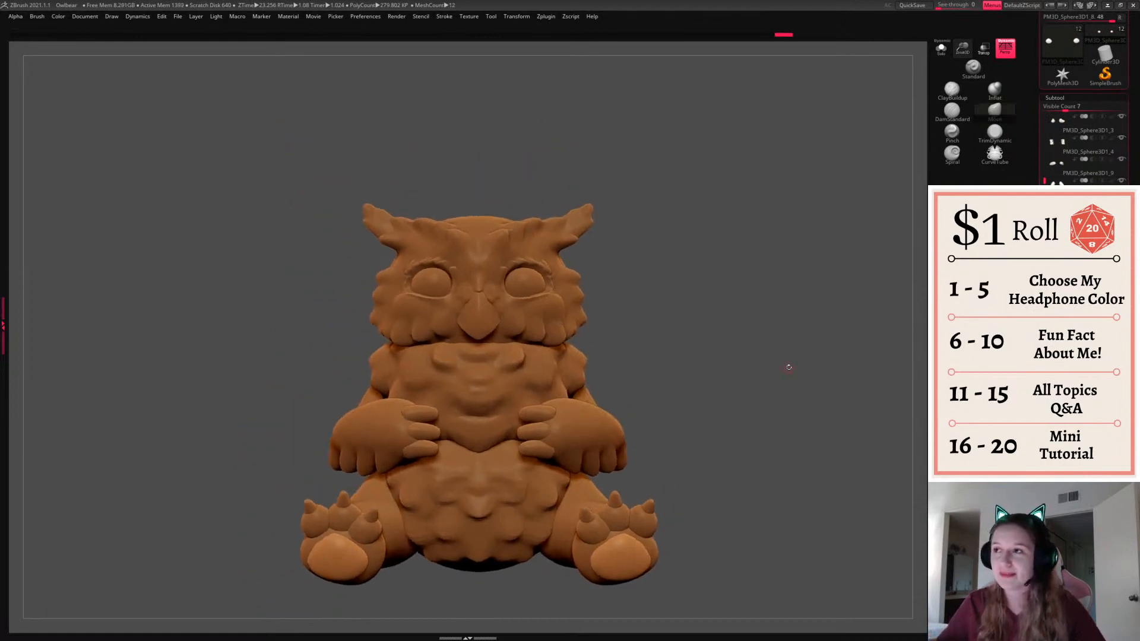
{"action": "left_click", "coordinate": [1122, 245], "text": "shift"}
{"action": "left_click", "coordinate": [1122, 244], "text": "shift"}
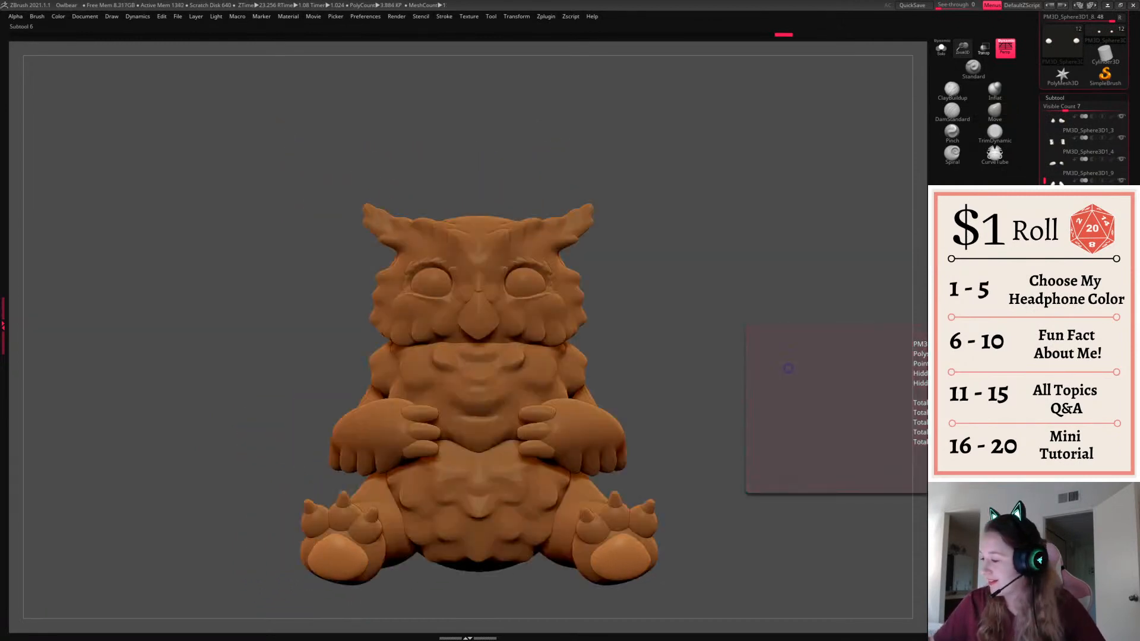
{"action": "left_click", "coordinate": [1112, 245], "text": "shift"}
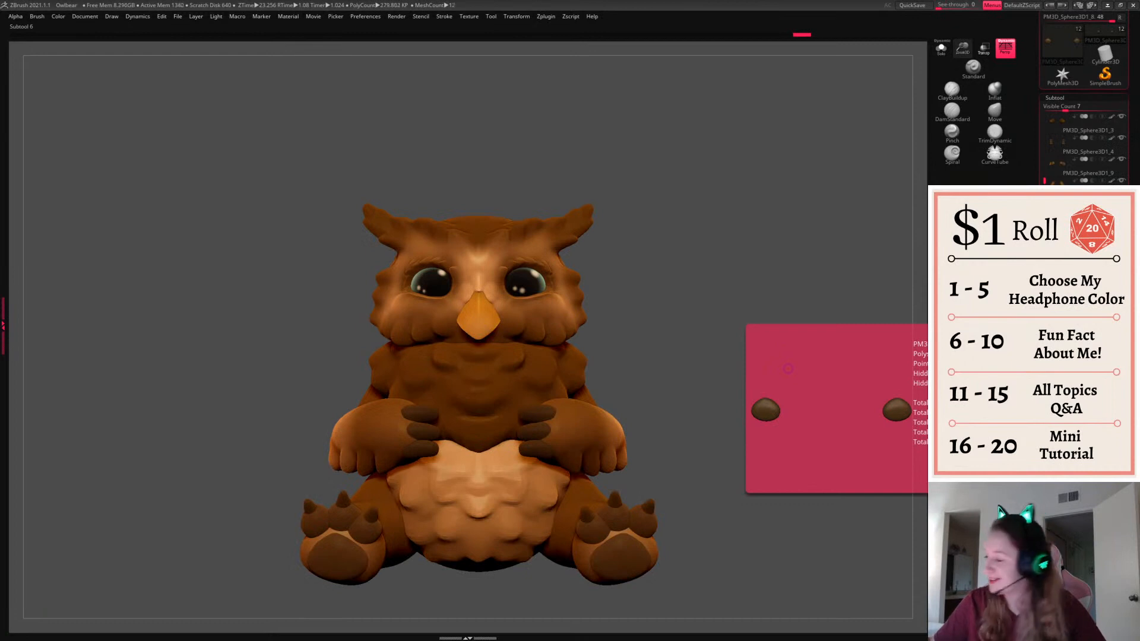
{"action": "left_click", "coordinate": [1112, 244], "text": "shift"}
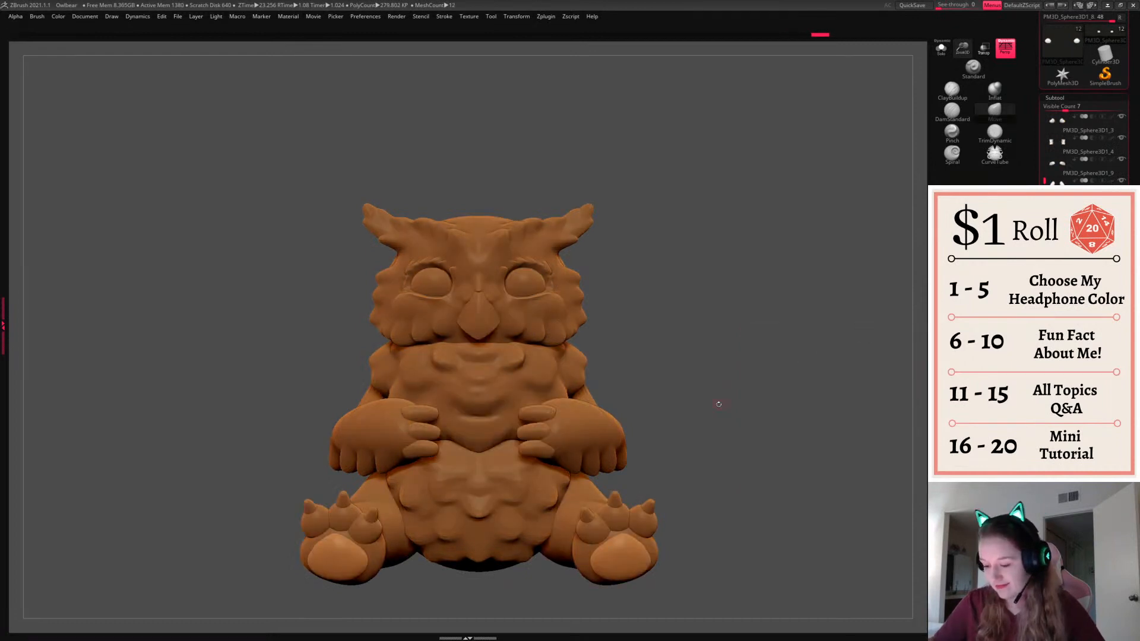
Subdivide the upper arms and show the painted colours on all parts
{"action": "left_click_drag", "start_coordinate": [719, 404], "coordinate": [234, 369]}
{"action": "left_click", "coordinate": [276, 372], "text": "alt"}
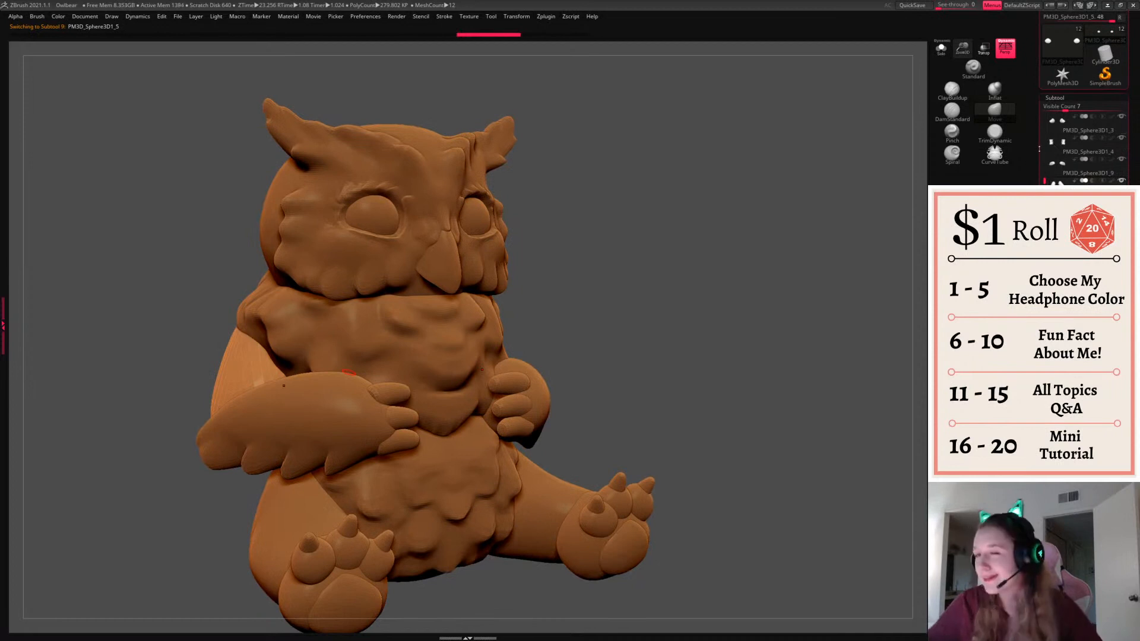
{"action": "left_click", "coordinate": [1056, 98]}
{"action": "left_click", "coordinate": [1060, 109]}
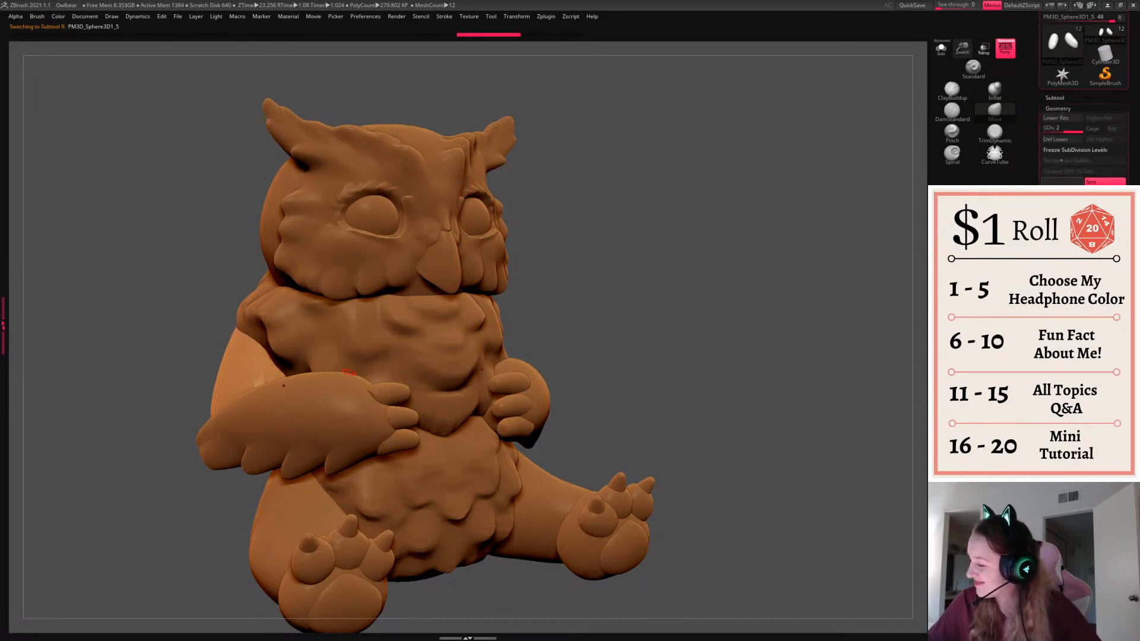
{"action": "left_click", "coordinate": [1056, 98]}
{"action": "key", "text": "d"}
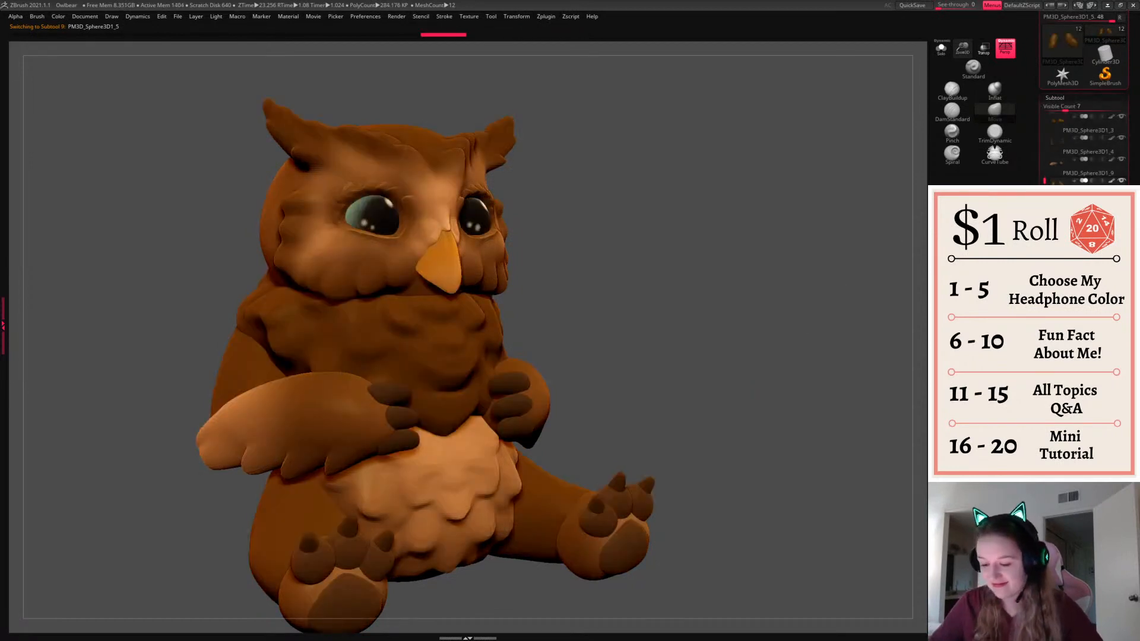
Select the belly and sculpt feather strokes across its upper part with the ClayBuildup brush
{"action": "mouse_move", "coordinate": [831, 376]}
{"action": "left_mouse_down"}
{"action": "mouse_move", "coordinate": [766, 384]}
{"action": "mouse_move", "coordinate": [778, 405]}
{"action": "mouse_move", "coordinate": [756, 380]}
{"action": "mouse_move", "coordinate": [757, 398]}
{"action": "left_mouse_up"}
{"action": "left_click", "coordinate": [532, 478], "text": "alt"}
{"action": "right_click", "coordinate": [591, 444]}
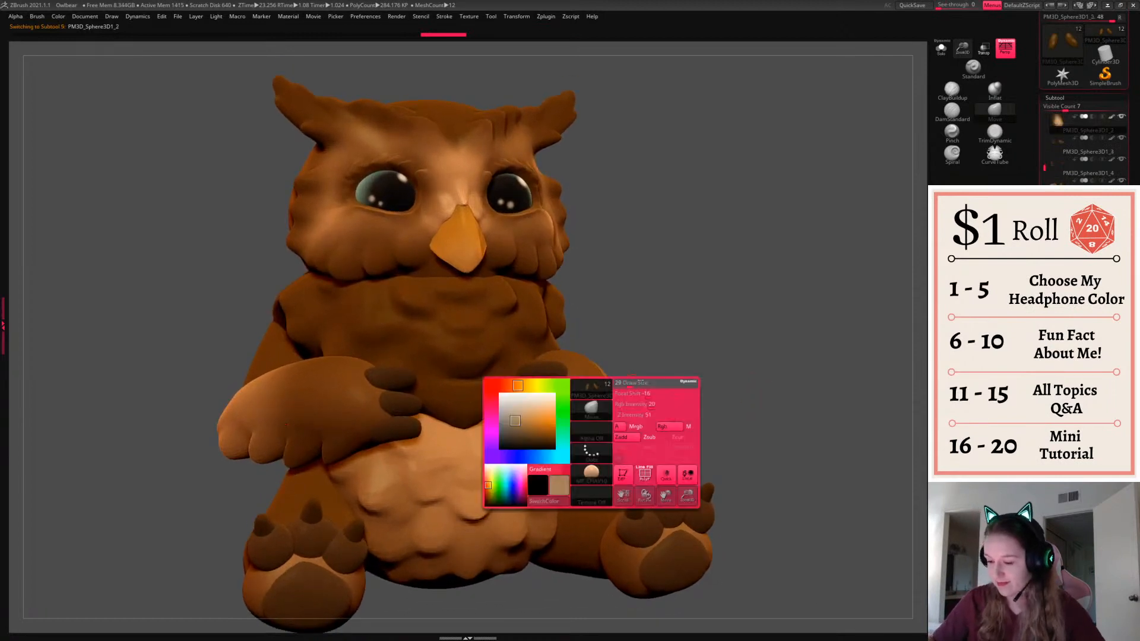
{"action": "left_click", "coordinate": [952, 91]}
{"action": "left_click_drag", "start_coordinate": [520, 491], "coordinate": [521, 475]}
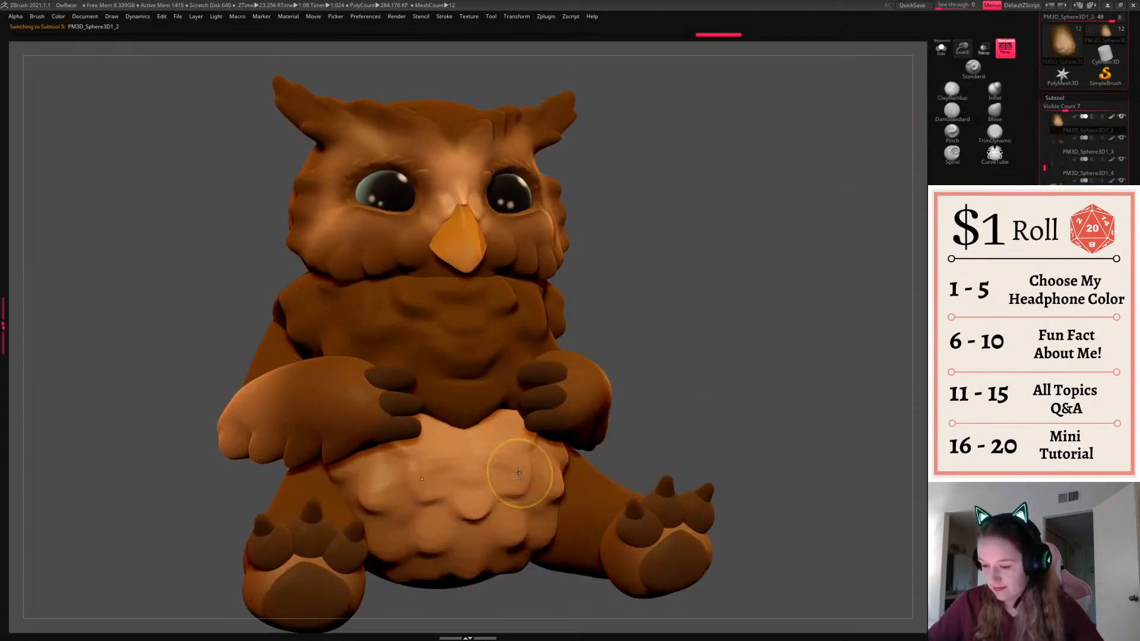
{"action": "mouse_move", "coordinate": [482, 441]}
{"action": "left_mouse_down"}
{"action": "mouse_move", "coordinate": [506, 481]}
{"action": "mouse_move", "coordinate": [525, 478]}
{"action": "mouse_move", "coordinate": [479, 505]}
{"action": "mouse_move", "coordinate": [516, 524]}
{"action": "left_mouse_up"}
{"action": "key", "text": "ctrl+z"}
{"action": "key", "text": "space"}
{"action": "key", "text": "ctrl+z"}
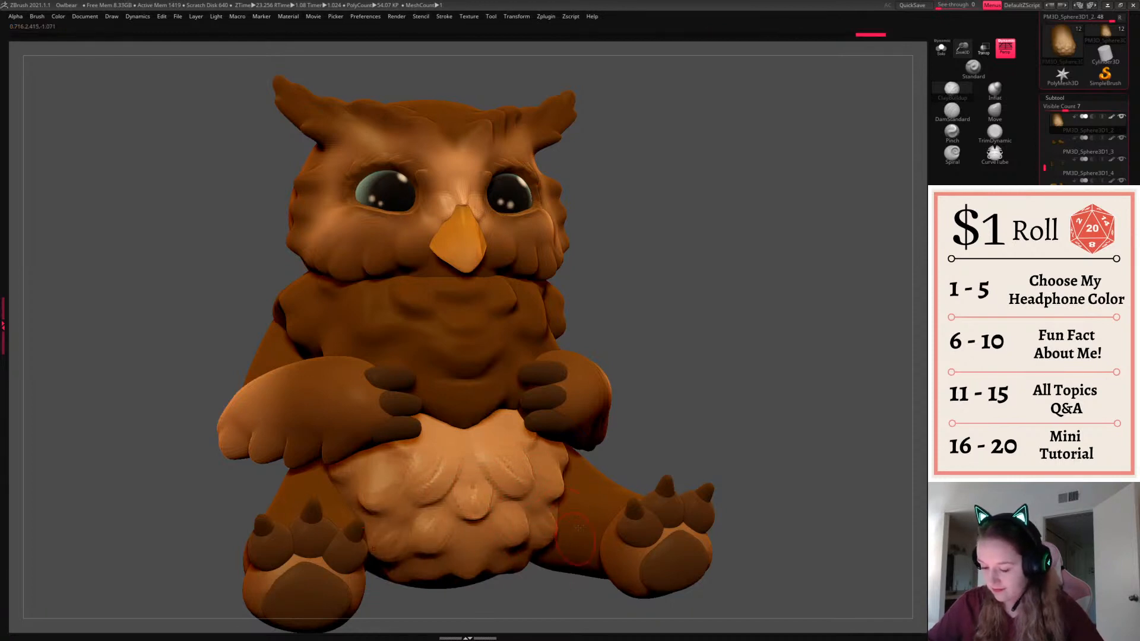
Extend the sculpted feather strokes over the centre, upper edge and lower part of the belly
{"action": "left_click_drag", "start_coordinate": [570, 593], "coordinate": [523, 594]}
{"action": "mouse_move", "coordinate": [541, 478]}
{"action": "left_mouse_down"}
{"action": "mouse_move", "coordinate": [560, 482]}
{"action": "mouse_move", "coordinate": [548, 532]}
{"action": "left_mouse_up"}
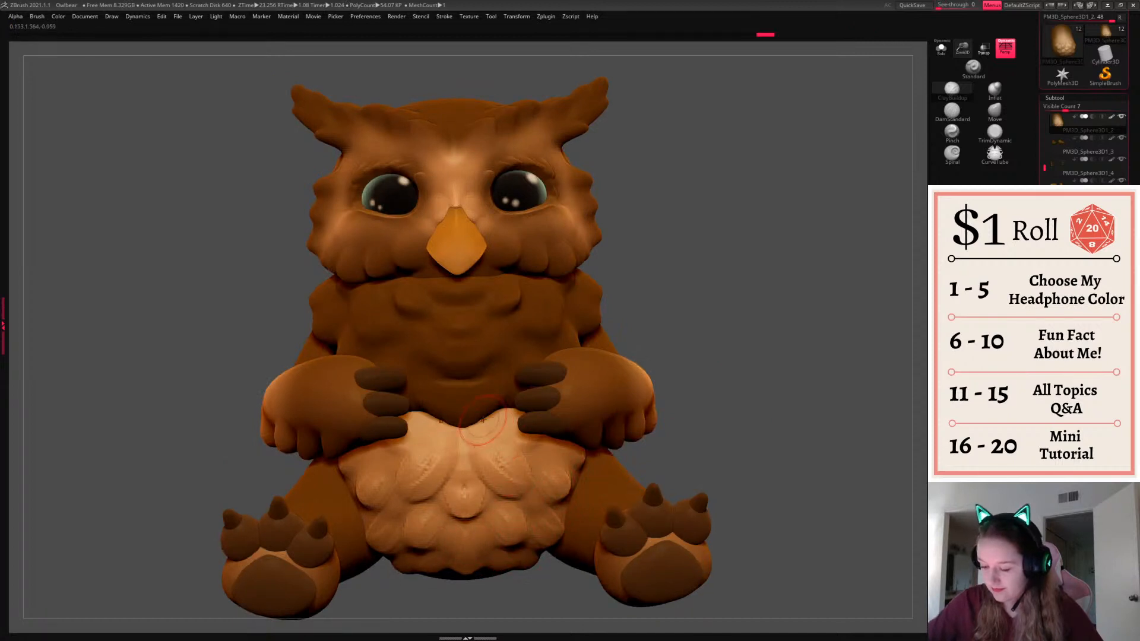
{"action": "mouse_move", "coordinate": [484, 423]}
{"action": "left_mouse_down"}
{"action": "mouse_move", "coordinate": [516, 434]}
{"action": "mouse_move", "coordinate": [485, 439]}
{"action": "mouse_move", "coordinate": [514, 440]}
{"action": "mouse_move", "coordinate": [506, 447]}
{"action": "mouse_move", "coordinate": [516, 437]}
{"action": "mouse_move", "coordinate": [560, 450]}
{"action": "mouse_move", "coordinate": [567, 429]}
{"action": "left_mouse_up"}
{"action": "left_click_drag", "start_coordinate": [665, 416], "coordinate": [689, 423]}
{"action": "mouse_move", "coordinate": [475, 476]}
{"action": "left_mouse_down"}
{"action": "mouse_move", "coordinate": [480, 488]}
{"action": "mouse_move", "coordinate": [488, 474]}
{"action": "left_mouse_up"}
{"action": "left_click_drag", "start_coordinate": [732, 339], "coordinate": [726, 334]}
Select the torso and build up feather tufts along the upper chest with the ClayBuildup brush
{"action": "left_click", "coordinate": [509, 312], "text": "alt"}
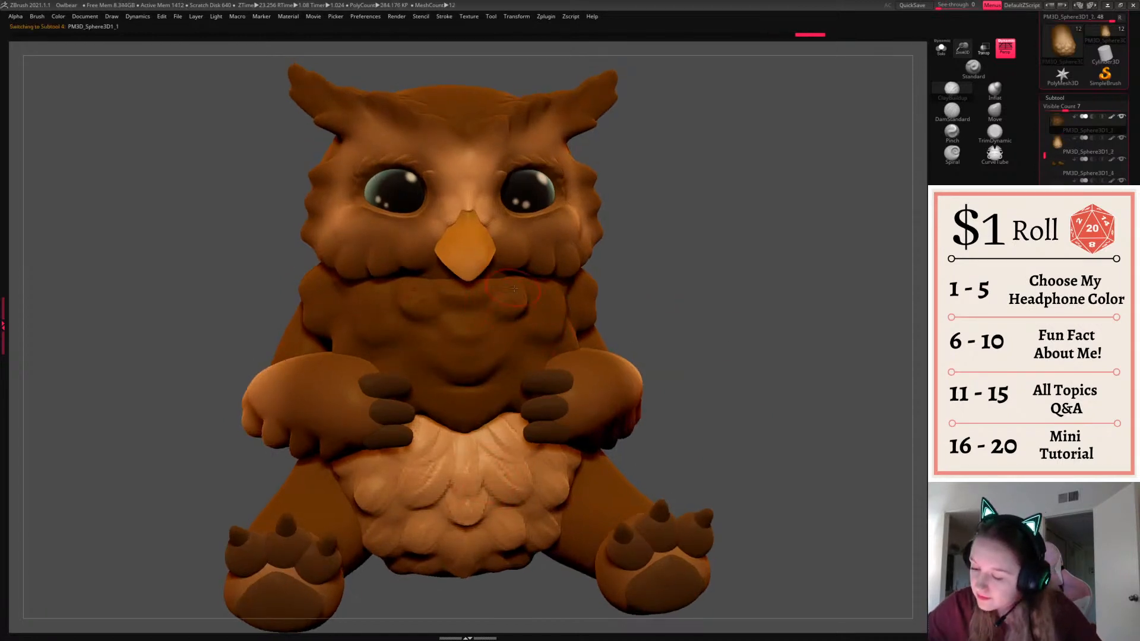
{"action": "mouse_move", "coordinate": [505, 302]}
{"action": "left_mouse_down"}
{"action": "mouse_move", "coordinate": [469, 325]}
{"action": "mouse_move", "coordinate": [551, 317]}
{"action": "mouse_move", "coordinate": [565, 336]}
{"action": "left_mouse_up"}
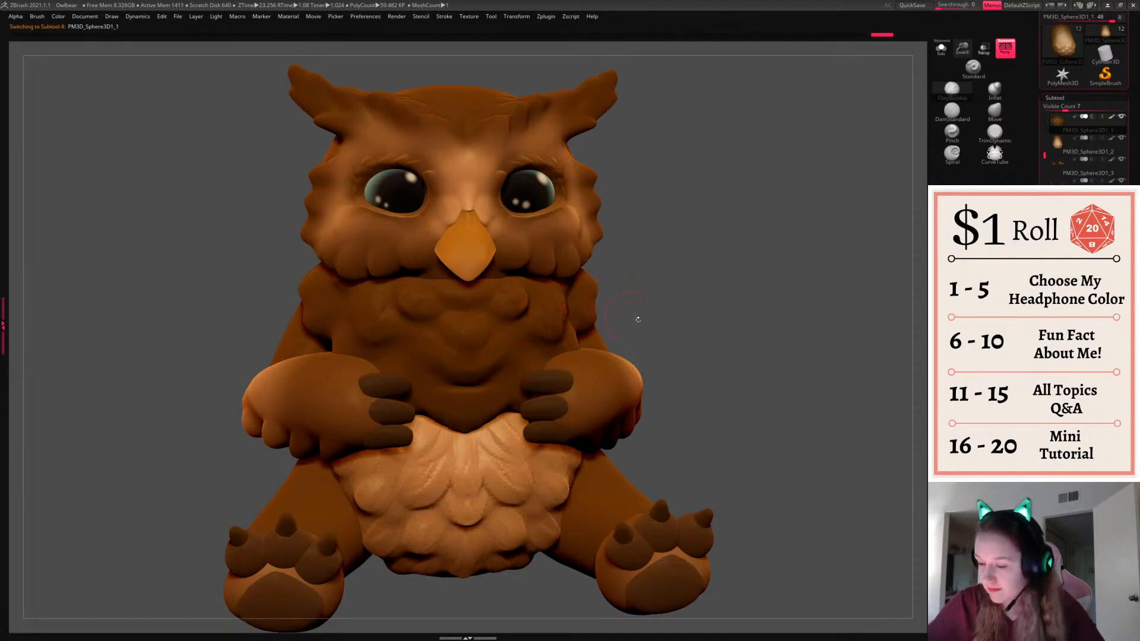
{"action": "left_click_drag", "start_coordinate": [731, 317], "coordinate": [721, 310]}
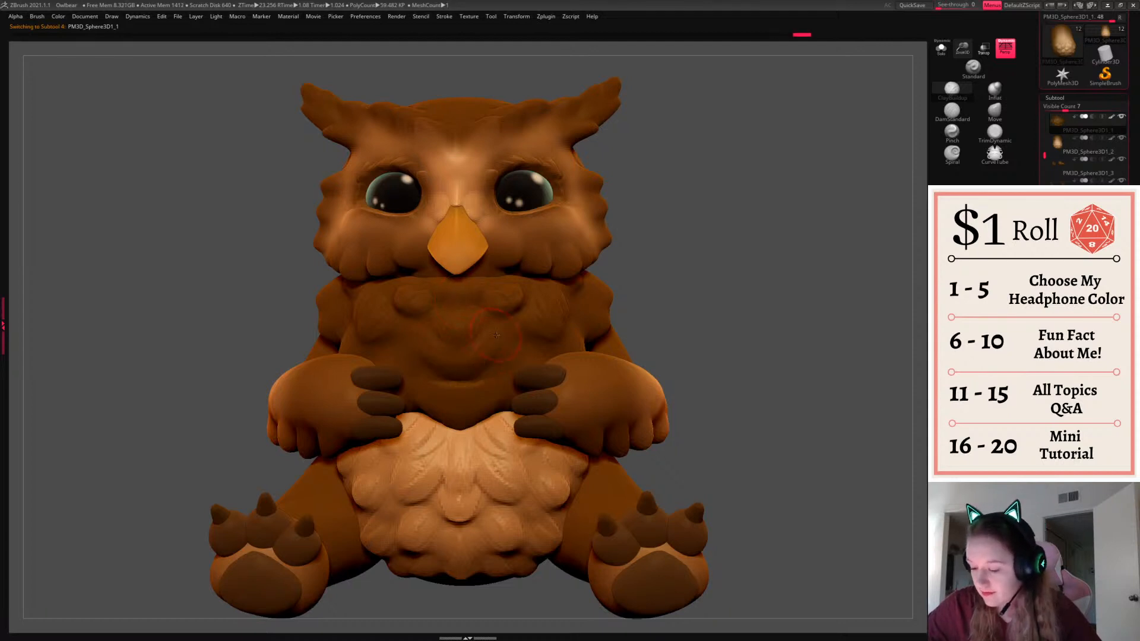
Sculpt overlapping feather tufts across the middle of the chest
{"action": "key", "text": "ctrl+shift+z"}
{"action": "key", "text": "ctrl+shift+z"}
{"action": "key", "text": "ctrl+shift+z"}
{"action": "key", "text": "ctrl+shift+z"}
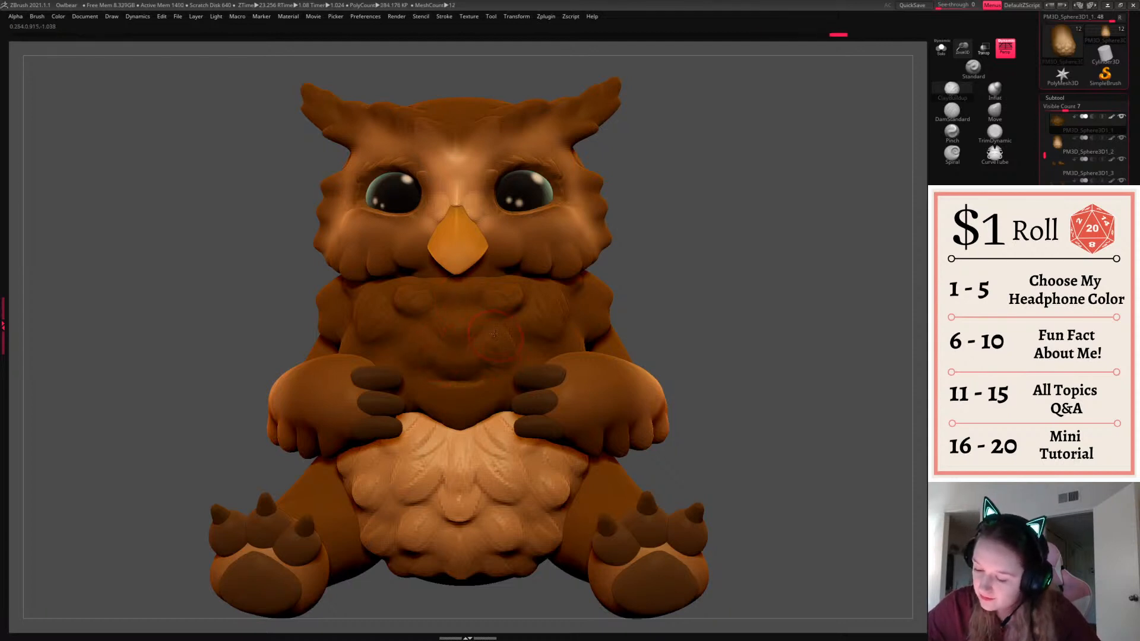
{"action": "key", "text": "ctrl+z"}
{"action": "key", "text": "ctrl+z"}
{"action": "key", "text": "ctrl+z"}
{"action": "key", "text": "ctrl+z"}
{"action": "key", "text": "ctrl+shift+z"}
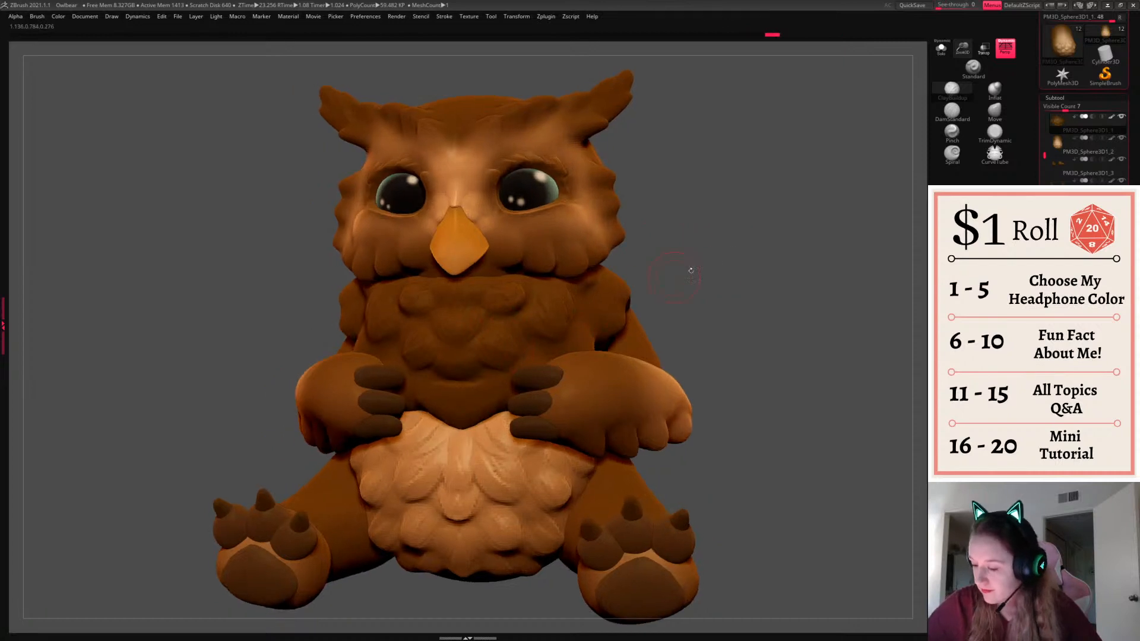
Isolate the torso and refine the feather layers on the front of the chest
{"action": "left_click", "coordinate": [943, 51]}
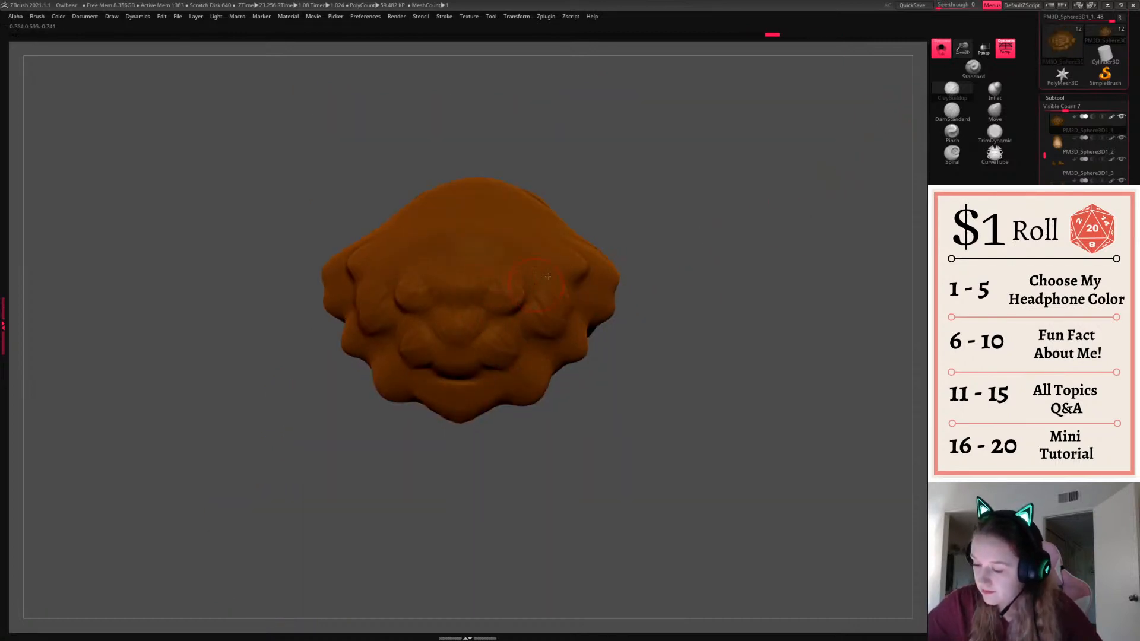
{"action": "key", "text": "ctrl+shift+z"}
{"action": "key", "text": "ctrl+shift+z"}
{"action": "key", "text": "ctrl+shift+z"}
{"action": "key", "text": "ctrl+shift+z"}
{"action": "key", "text": "ctrl+shift+z"}
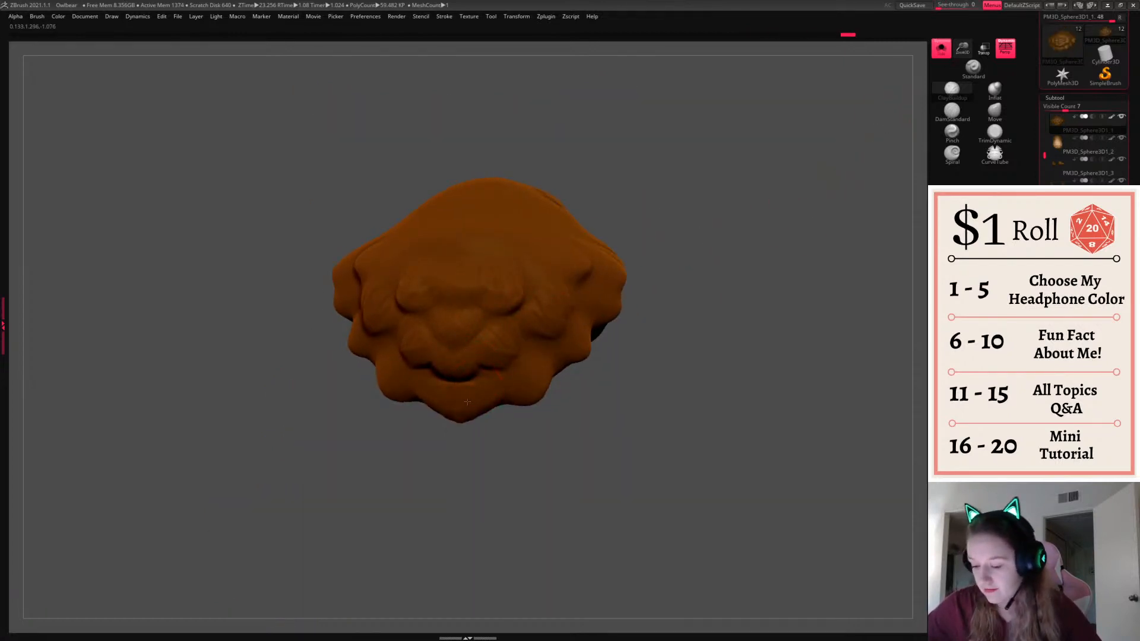
{"action": "key", "text": "ctrl+z"}
{"action": "key", "text": "ctrl+z"}
{"action": "key", "text": "ctrl+z"}
{"action": "key", "text": "ctrl+z"}
Sculpt feather tufts along the sides of the isolated torso and show the whole owlbear again
{"action": "left_click_drag", "start_coordinate": [600, 369], "coordinate": [532, 380]}
{"action": "left_click_drag", "start_coordinate": [634, 353], "coordinate": [629, 358]}
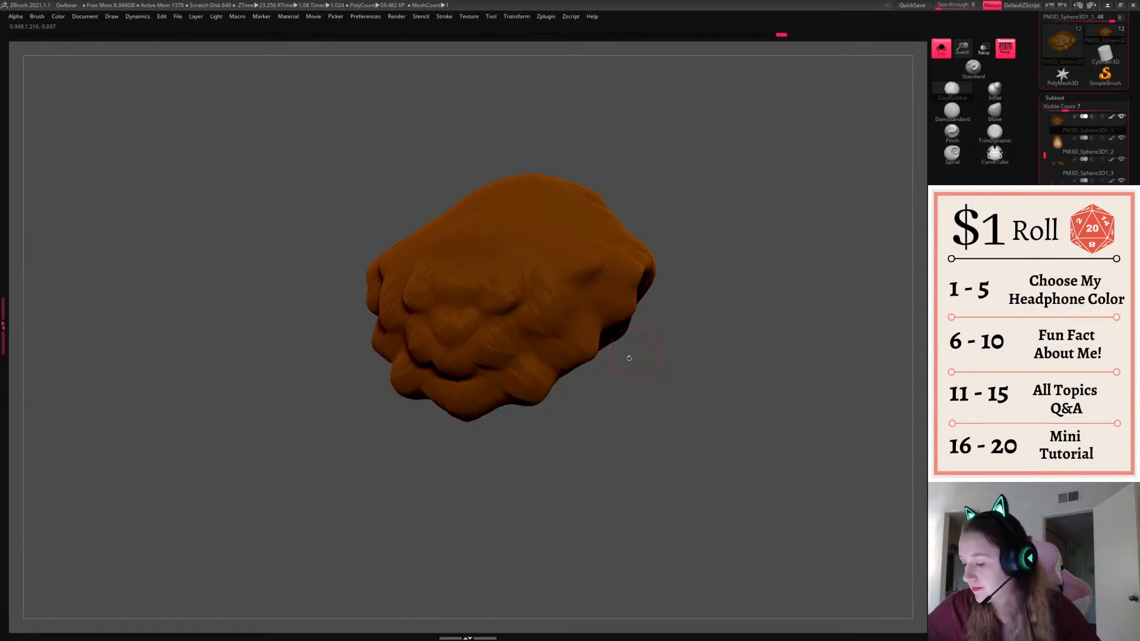
{"action": "left_click_drag", "start_coordinate": [537, 310], "coordinate": [570, 333]}
{"action": "left_click_drag", "start_coordinate": [656, 335], "coordinate": [604, 332]}
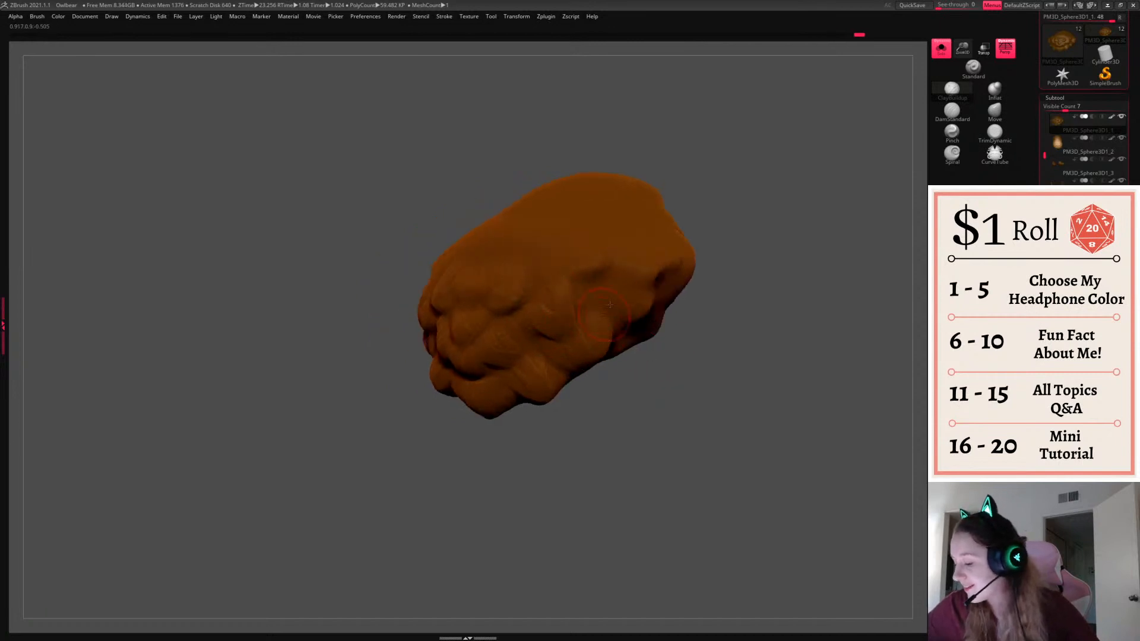
{"action": "left_click_drag", "start_coordinate": [707, 264], "coordinate": [762, 249]}
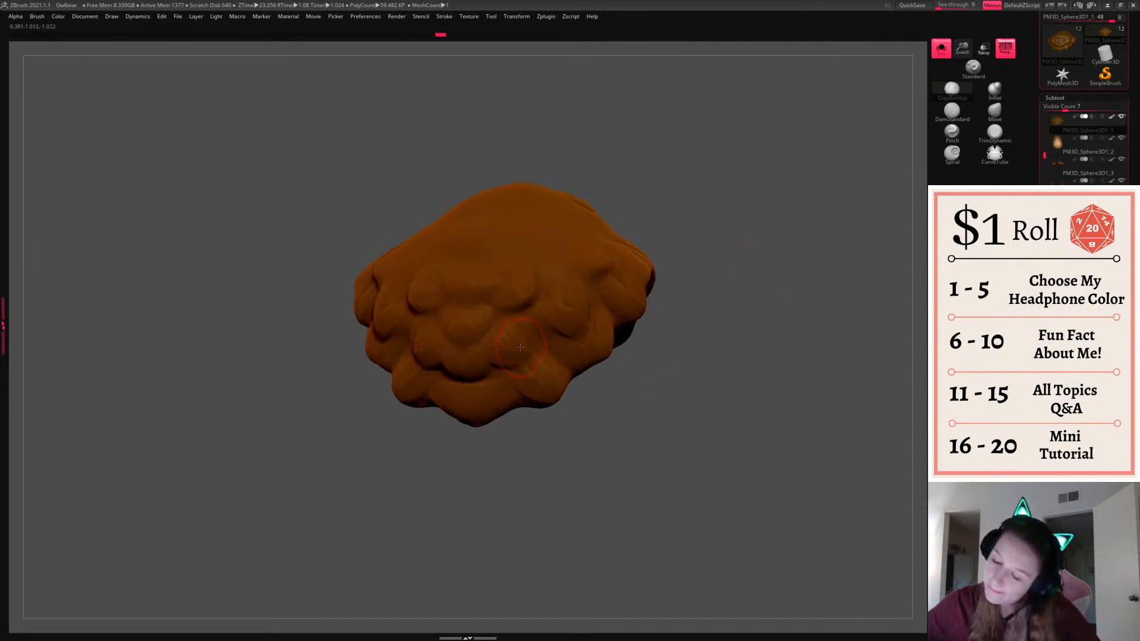
{"action": "left_click_drag", "start_coordinate": [520, 348], "coordinate": [513, 363]}
{"action": "mouse_move", "coordinate": [637, 350]}
{"action": "left_mouse_down"}
{"action": "mouse_move", "coordinate": [678, 292]}
{"action": "mouse_move", "coordinate": [687, 211]}
{"action": "left_mouse_up"}
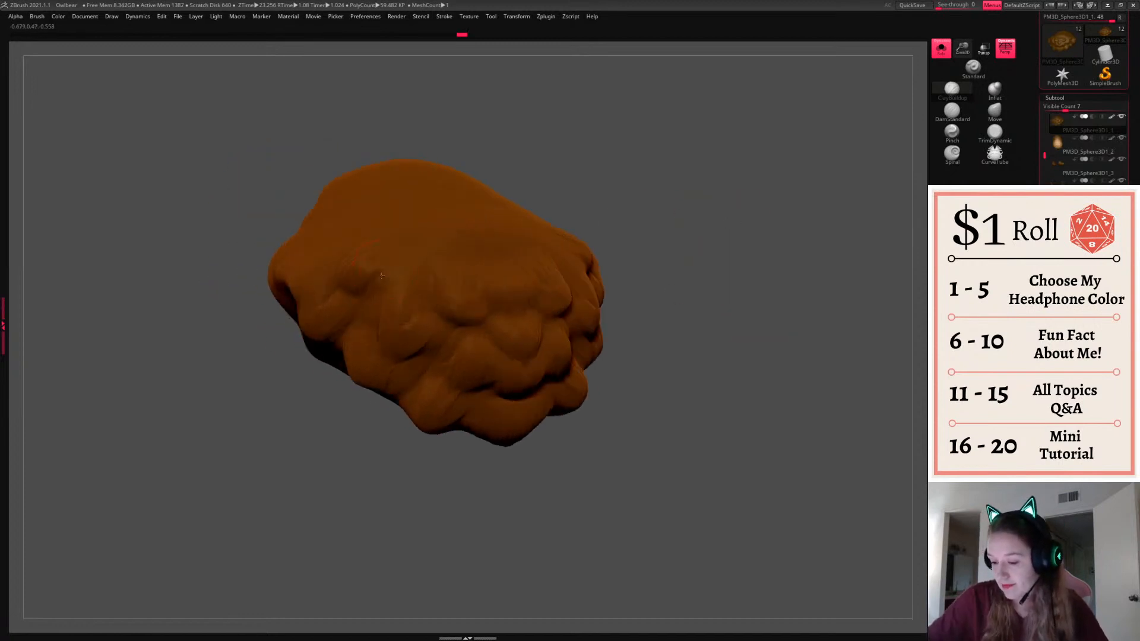
{"action": "left_click_drag", "start_coordinate": [381, 275], "coordinate": [367, 292]}
{"action": "left_click", "coordinate": [942, 49]}
Select the forearms and sculpt fur strokes behind the fingers and along the forearm, smoothing them where needed
{"action": "left_click_drag", "start_coordinate": [821, 325], "coordinate": [778, 300]}
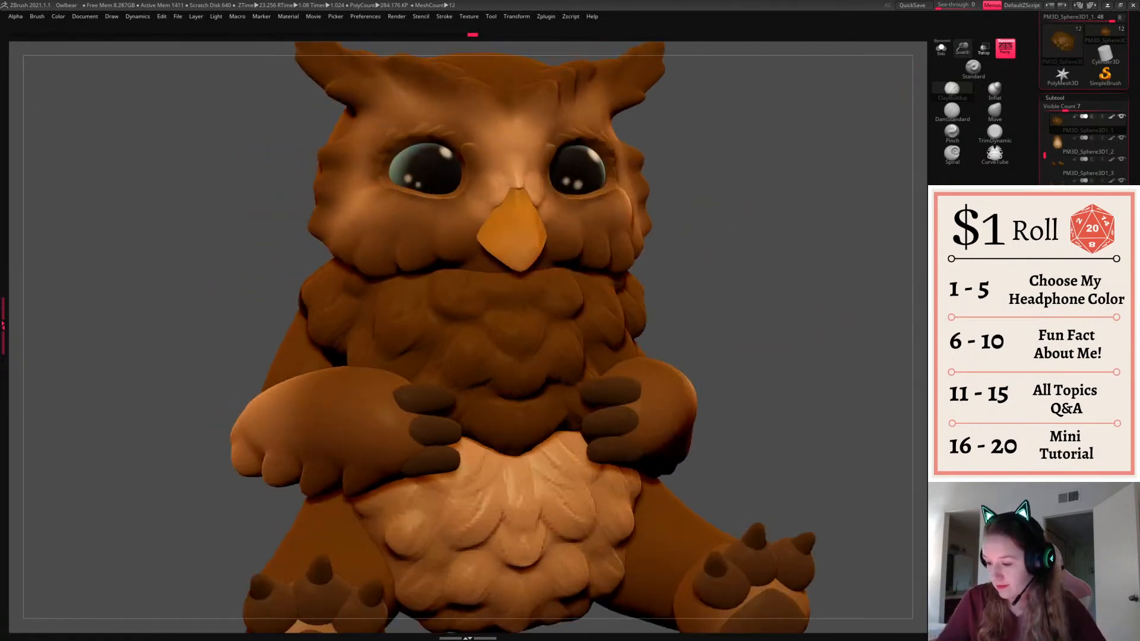
{"action": "mouse_move", "coordinate": [803, 351]}
{"action": "left_mouse_down", "text": "alt"}
{"action": "mouse_move", "coordinate": [820, 326]}
{"action": "mouse_move", "coordinate": [797, 338]}
{"action": "mouse_move", "coordinate": [808, 352]}
{"action": "mouse_move", "coordinate": [803, 343]}
{"action": "left_mouse_up", "text": "alt"}
{"action": "left_click", "coordinate": [585, 387], "text": "alt"}
{"action": "left_click_drag", "start_coordinate": [675, 355], "coordinate": [625, 355]}
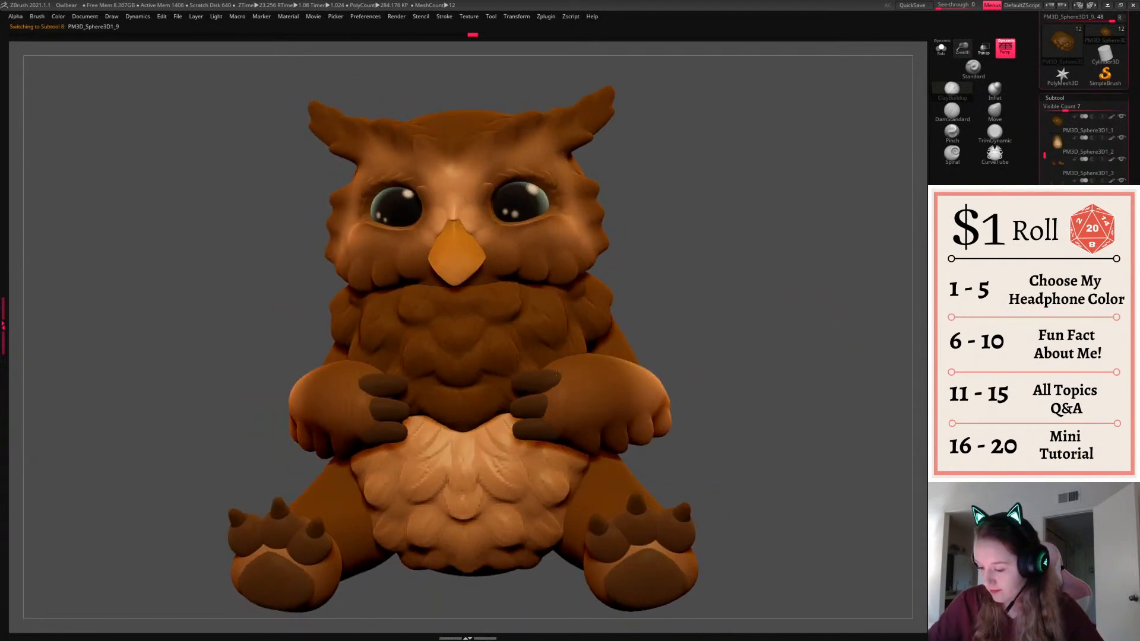
{"action": "left_click_drag", "start_coordinate": [557, 374], "coordinate": [560, 411]}
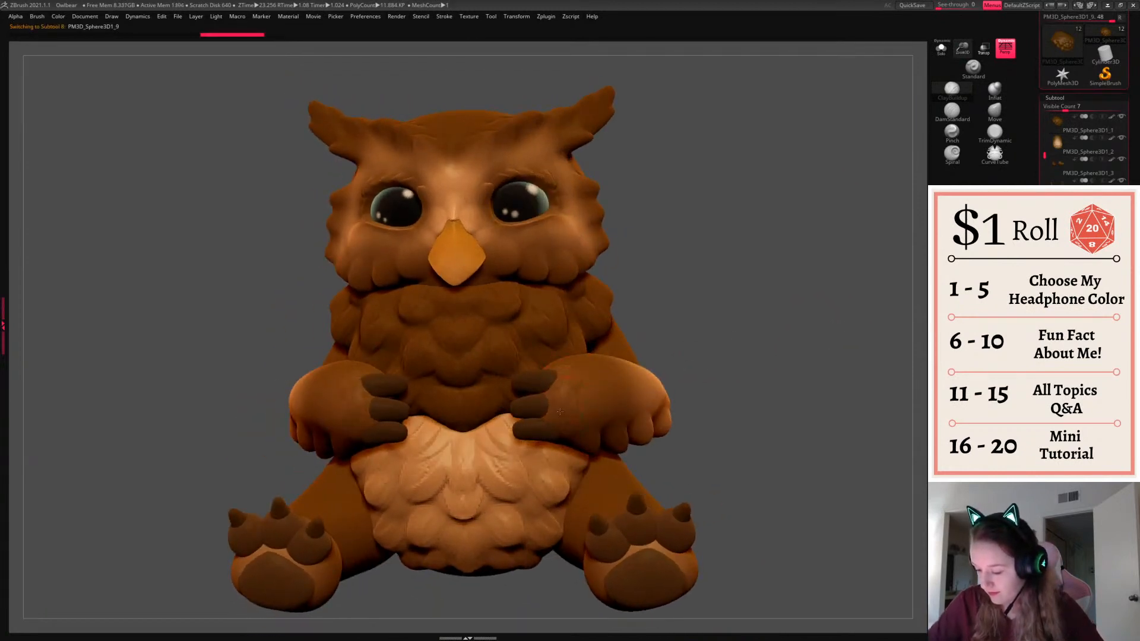
{"action": "left_click_drag", "start_coordinate": [736, 351], "coordinate": [749, 323]}
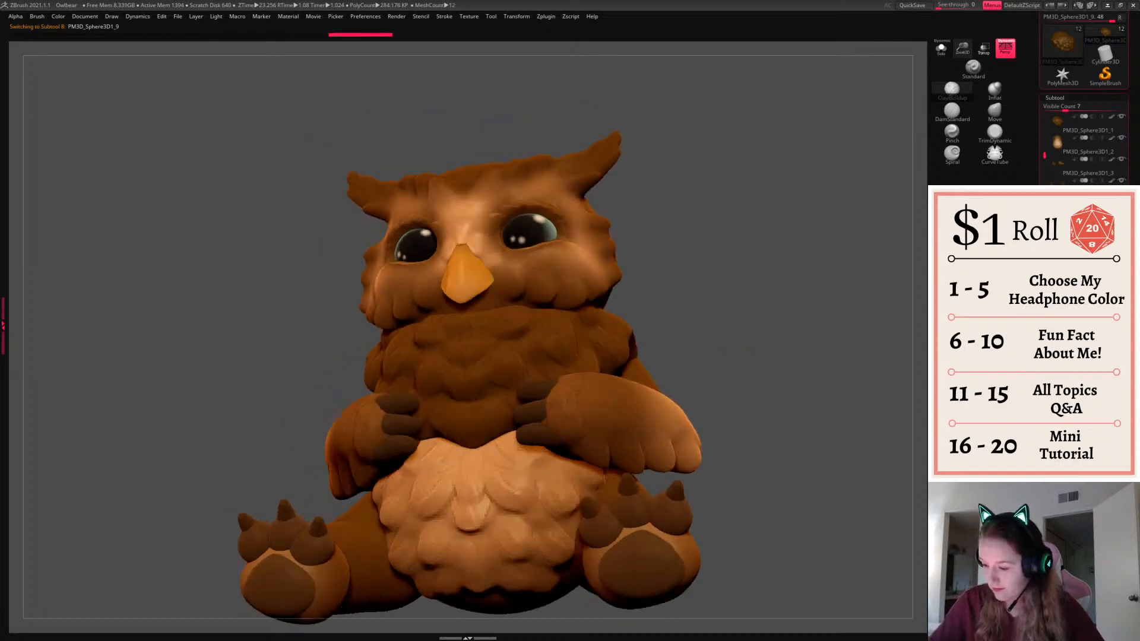
{"action": "left_click_drag", "start_coordinate": [665, 367], "coordinate": [697, 392]}
{"action": "left_click_drag", "start_coordinate": [561, 447], "coordinate": [565, 463]}
{"action": "mouse_move", "coordinate": [683, 374]}
{"action": "left_mouse_down"}
{"action": "mouse_move", "coordinate": [768, 364]}
{"action": "mouse_move", "coordinate": [707, 367]}
{"action": "mouse_move", "coordinate": [771, 371]}
{"action": "mouse_move", "coordinate": [763, 422]}
{"action": "left_mouse_up"}
{"action": "left_click_drag", "start_coordinate": [583, 438], "coordinate": [587, 451], "text": "shift"}
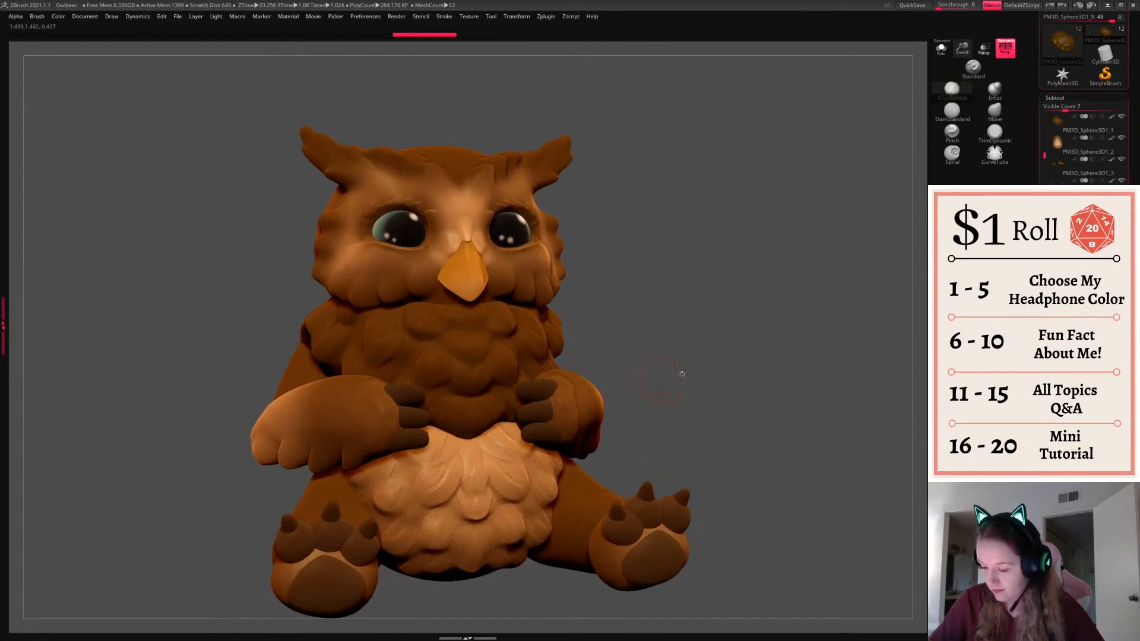
Render the owlbear from a slightly turned angle and reposition the scene light
{"action": "mouse_move", "coordinate": [735, 372]}
{"action": "left_mouse_down", "text": "alt"}
{"action": "mouse_move", "coordinate": [741, 386]}
{"action": "mouse_move", "coordinate": [739, 363]}
{"action": "left_mouse_up", "text": "alt"}
{"action": "key", "text": "shift+r"}
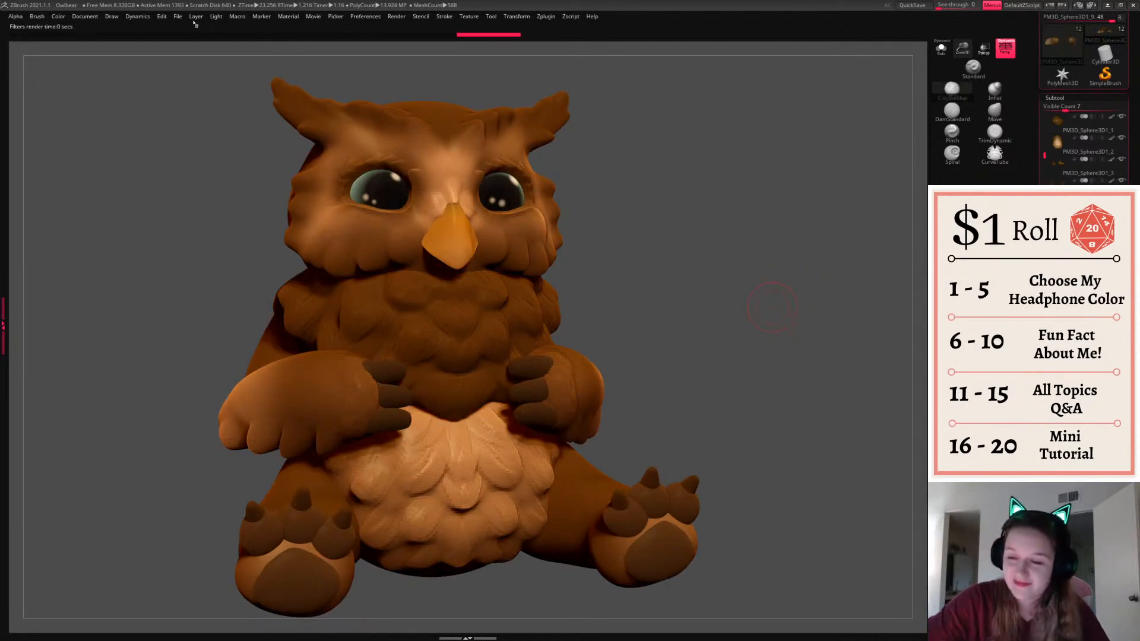
{"action": "left_click", "coordinate": [216, 16]}
{"action": "left_click", "coordinate": [258, 62]}
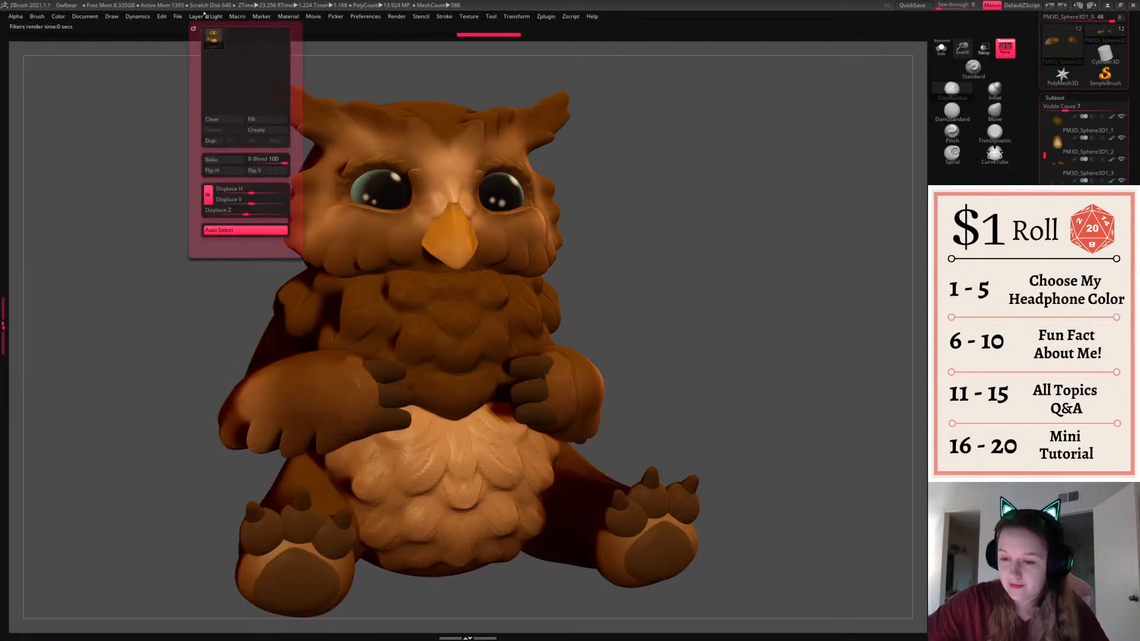
{"action": "mouse_move", "coordinate": [217, 17]}
{"action": "left_click", "coordinate": [240, 53]}
Open the BPR Shadow settings and render the owlbear again
{"action": "mouse_move", "coordinate": [400, 22]}
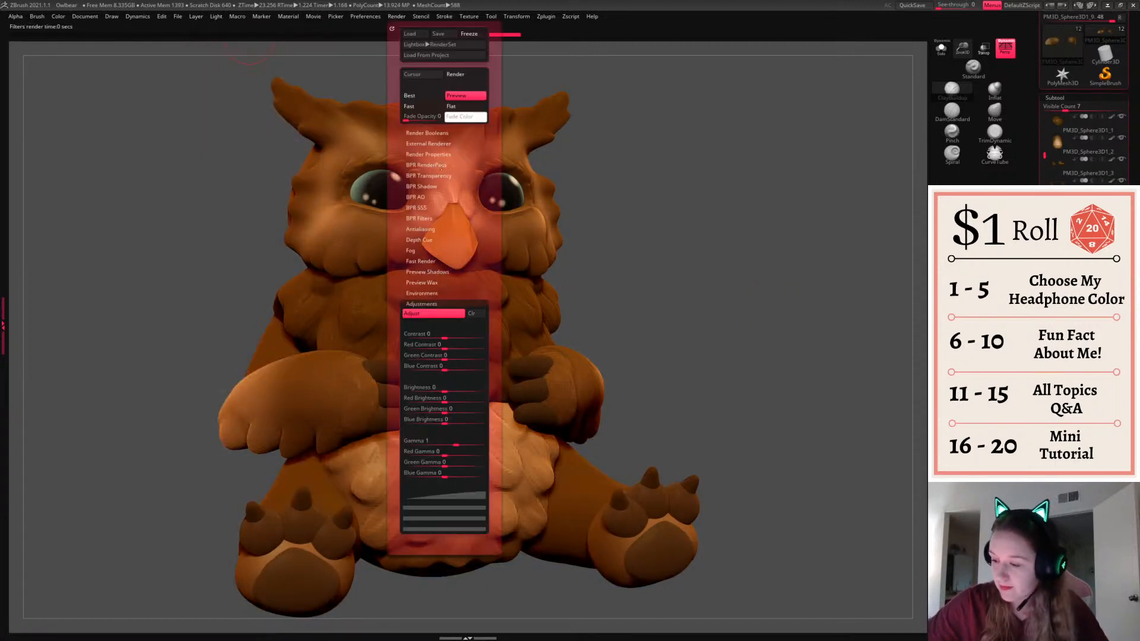
{"action": "left_click", "coordinate": [421, 187]}
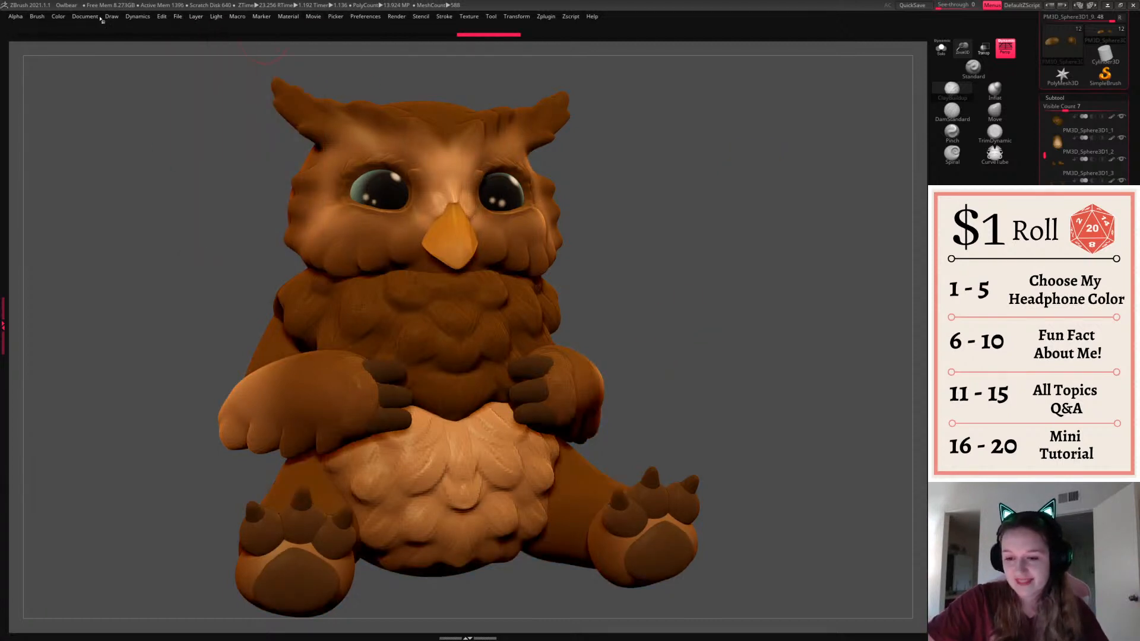
{"action": "key", "text": "shift+r"}
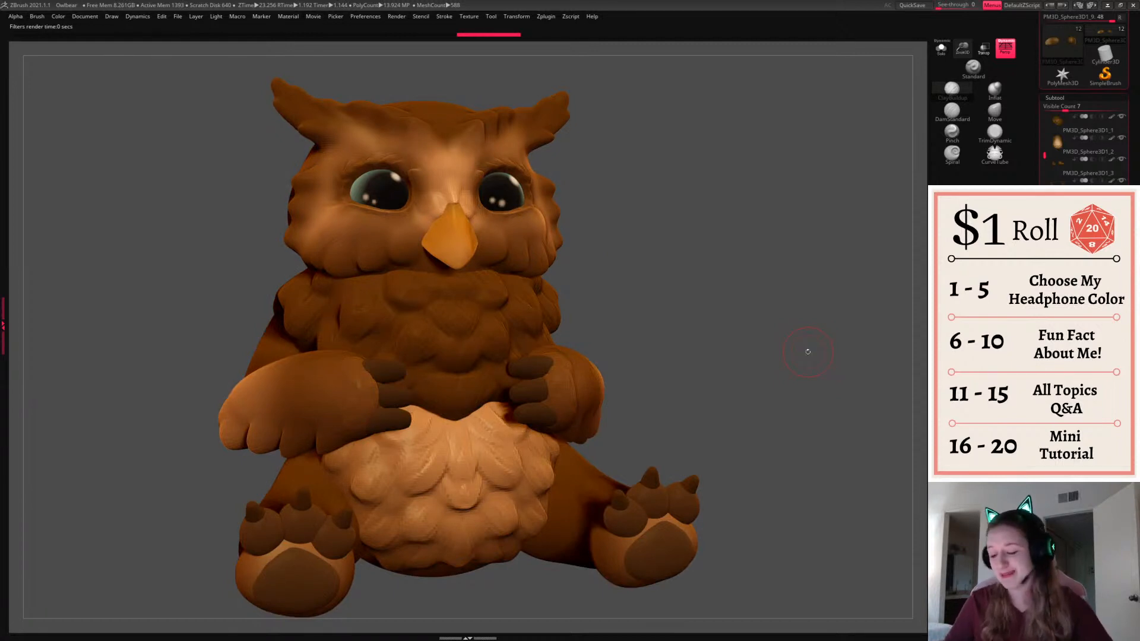
Select the head with the Move brush active and check its shape from the side and front
{"action": "left_click", "coordinate": [692, 503], "text": "alt"}
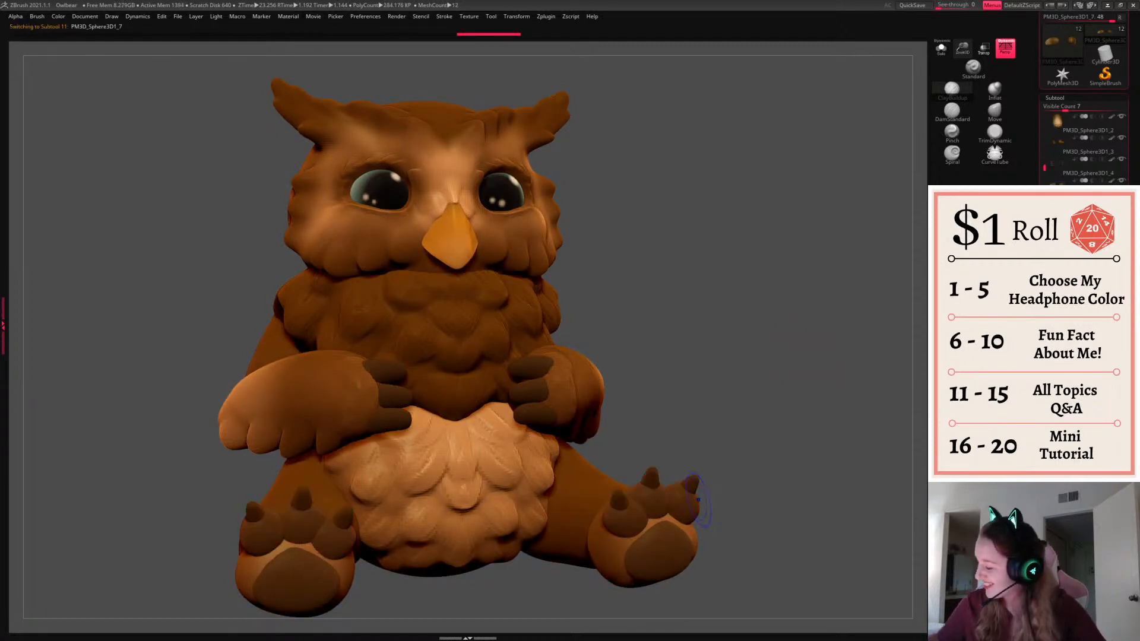
{"action": "left_click", "coordinate": [918, 370]}
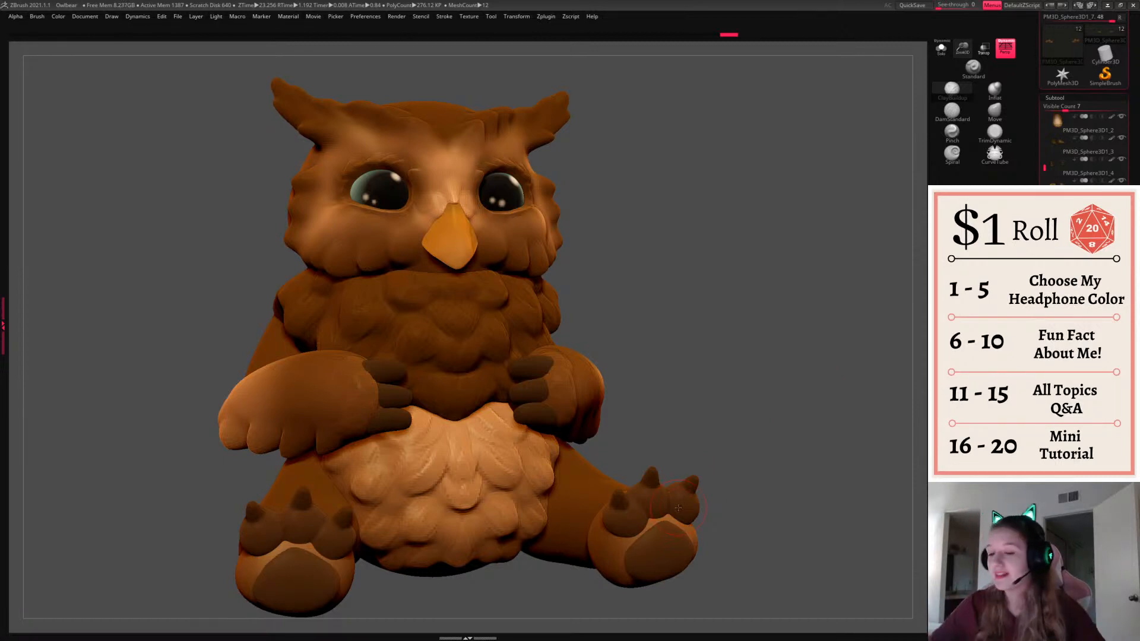
{"action": "left_click", "coordinate": [532, 240], "text": "alt"}
{"action": "left_click", "coordinate": [994, 111]}
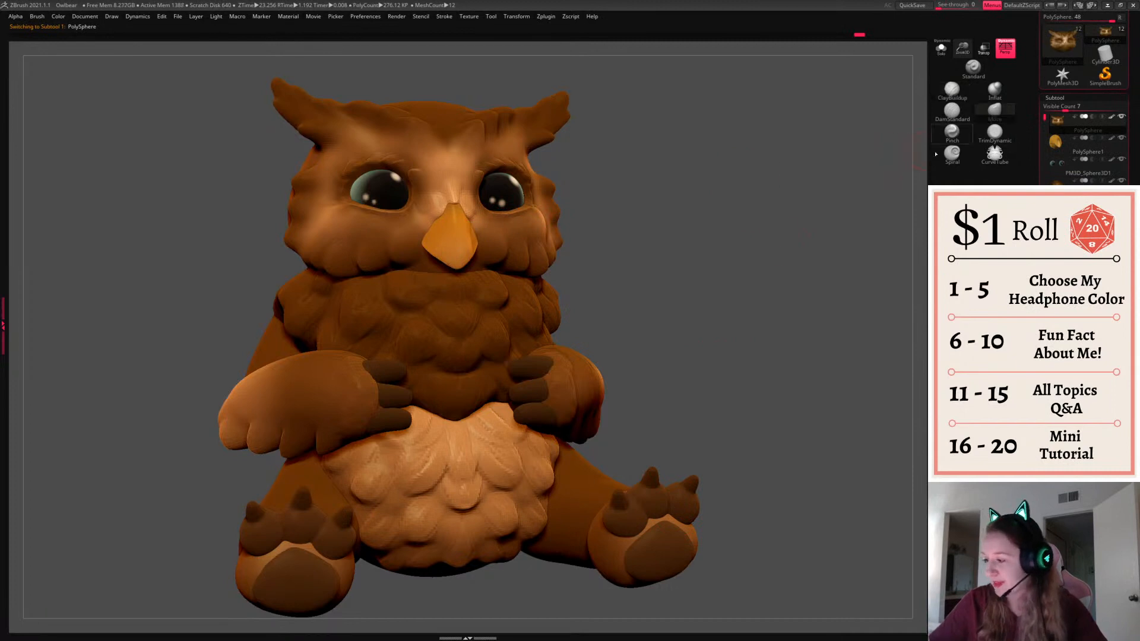
{"action": "left_click_drag", "start_coordinate": [689, 299], "coordinate": [731, 304]}
{"action": "left_click_drag", "start_coordinate": [580, 209], "coordinate": [450, 248]}
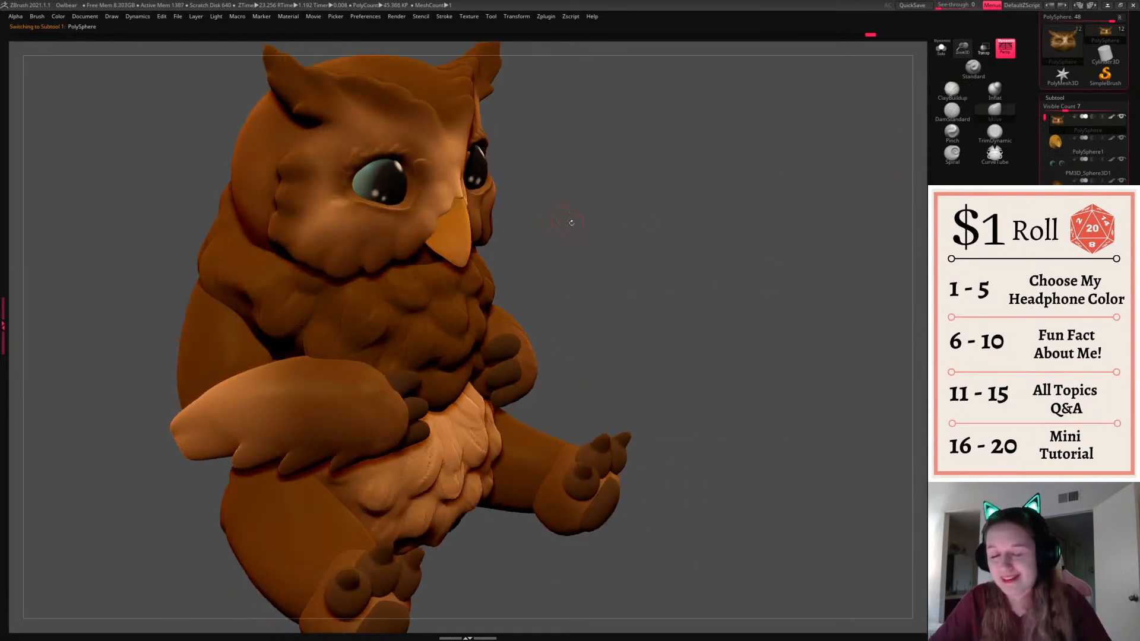
{"action": "left_click_drag", "start_coordinate": [610, 213], "coordinate": [700, 208], "text": "shift"}
{"action": "key", "text": "f"}
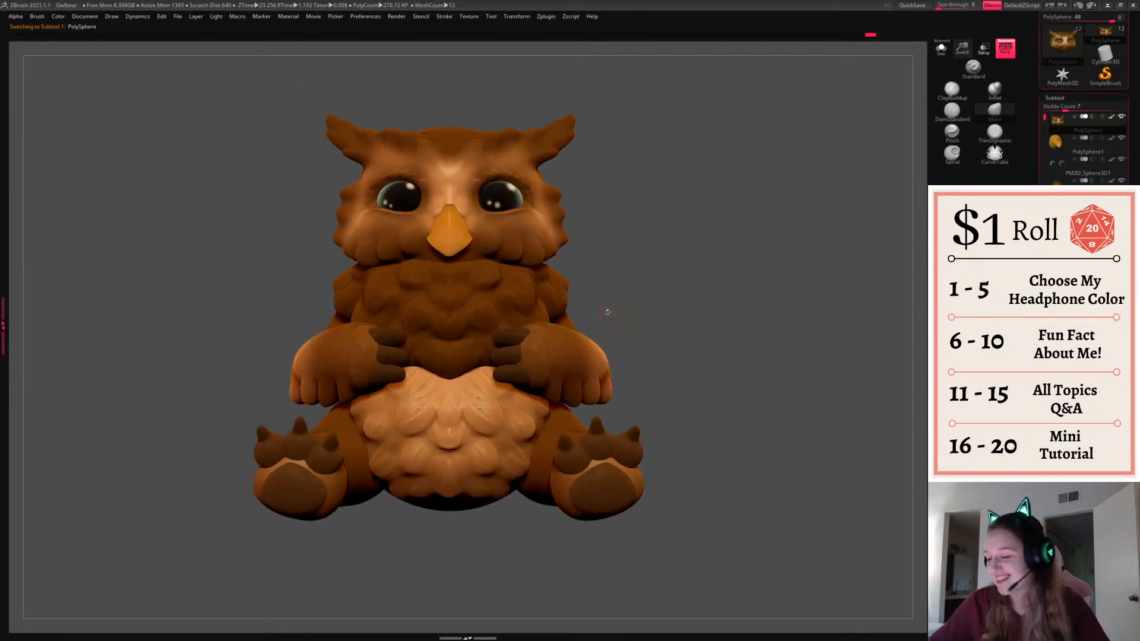
Select the chest feathers and reshape their upper and lower edges with the Move brush from several angles
{"action": "left_click", "coordinate": [560, 281], "text": "alt"}
{"action": "left_click_drag", "start_coordinate": [474, 268], "coordinate": [473, 260]}
{"action": "key", "text": "space"}
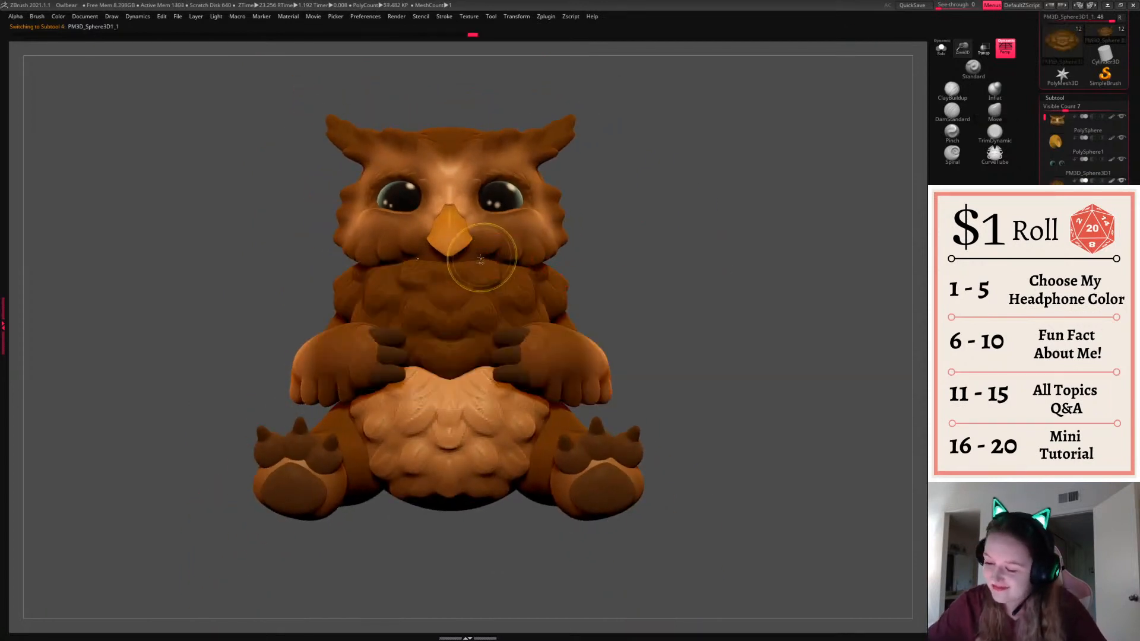
{"action": "left_click_drag", "start_coordinate": [757, 229], "coordinate": [704, 294]}
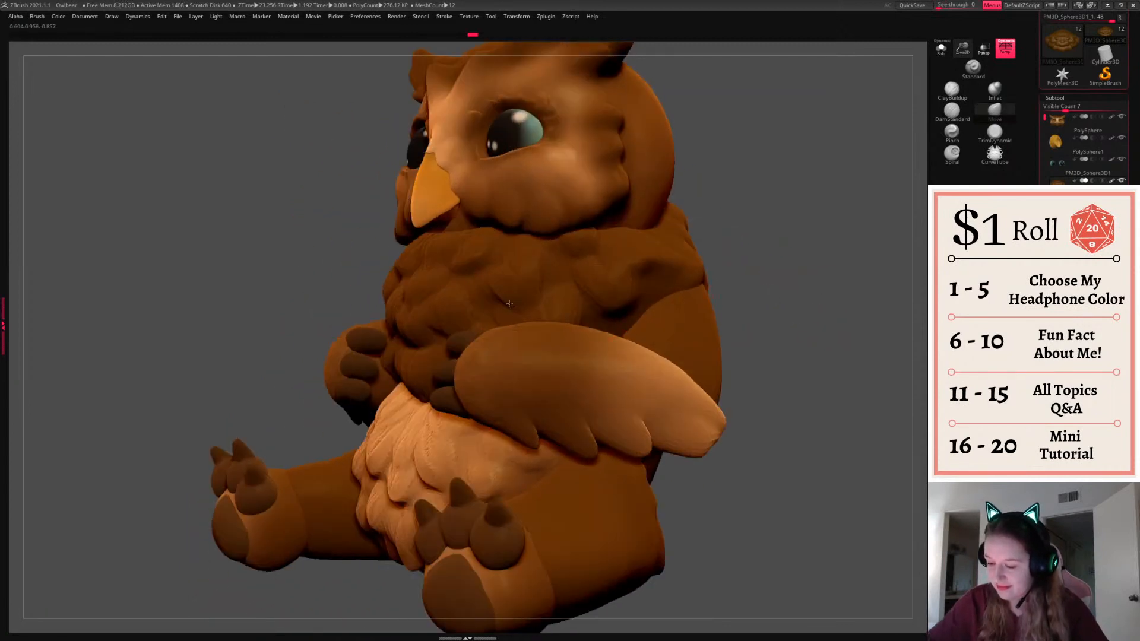
{"action": "key", "text": "space"}
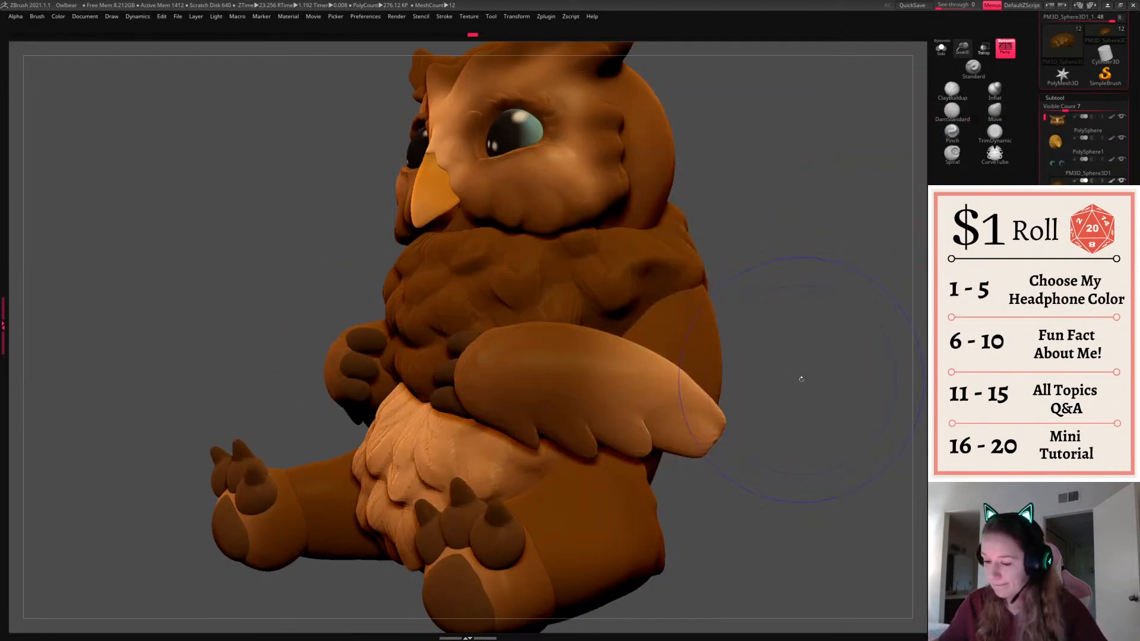
{"action": "left_click_drag", "start_coordinate": [413, 333], "coordinate": [397, 331]}
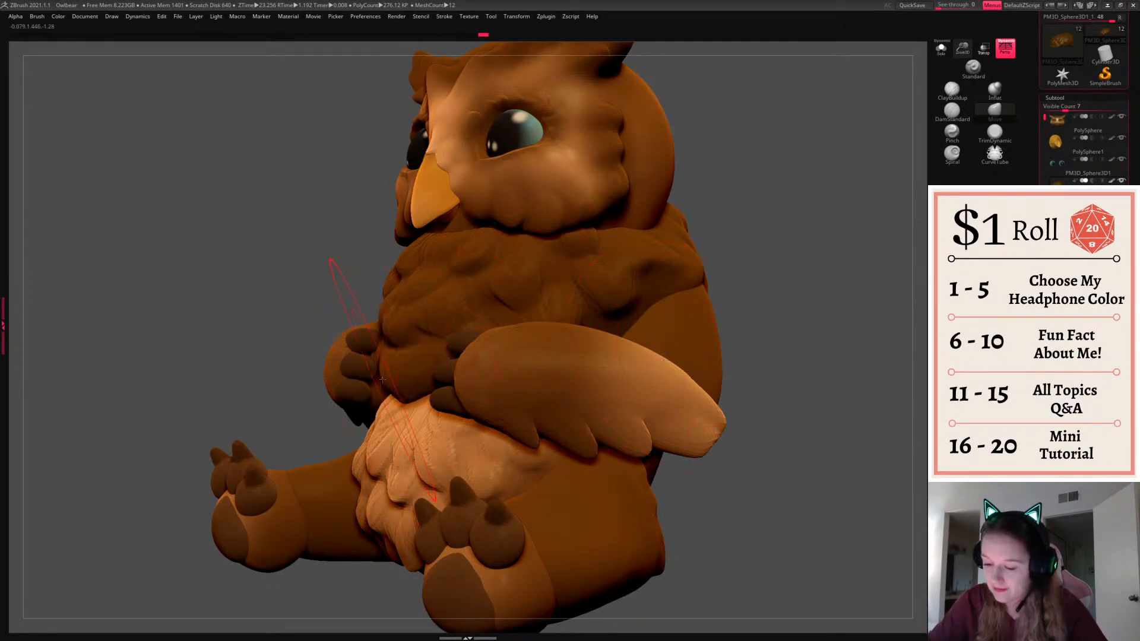
{"action": "mouse_move", "coordinate": [787, 305]}
{"action": "left_mouse_down"}
{"action": "mouse_move", "coordinate": [826, 307]}
{"action": "mouse_move", "coordinate": [598, 343]}
{"action": "left_mouse_up"}
{"action": "left_click_drag", "start_coordinate": [464, 363], "coordinate": [465, 354]}
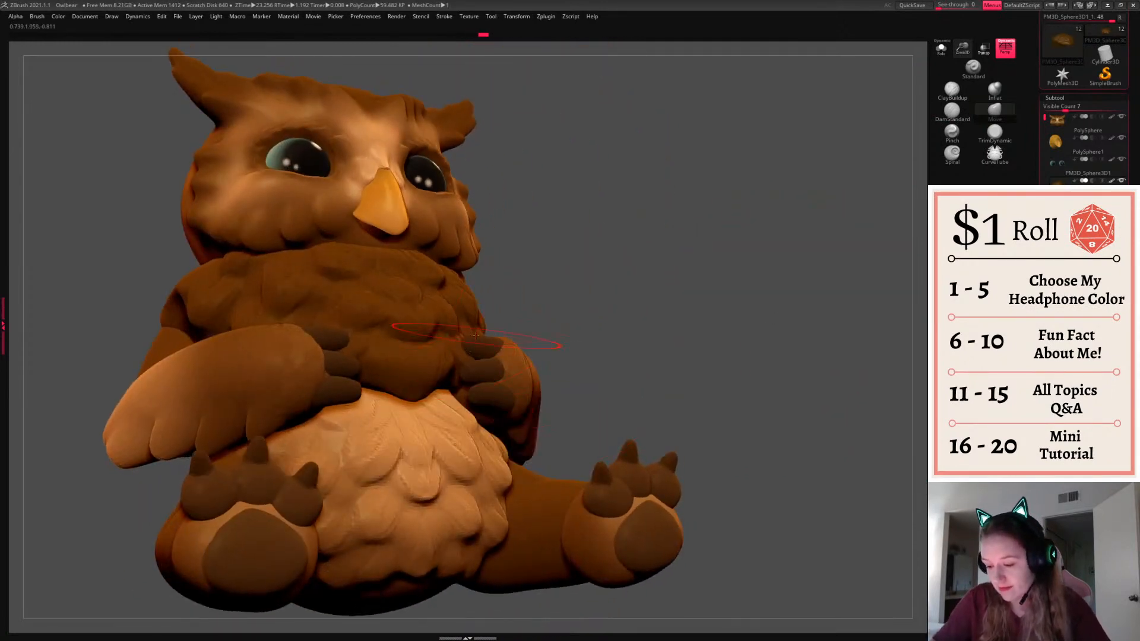
{"action": "left_click_drag", "start_coordinate": [556, 342], "coordinate": [522, 312]}
Select the belly and push its upper edge and feather tufts into shape with the Move brush
{"action": "left_click", "coordinate": [454, 405], "text": "alt"}
{"action": "left_click_drag", "start_coordinate": [455, 405], "coordinate": [453, 393]}
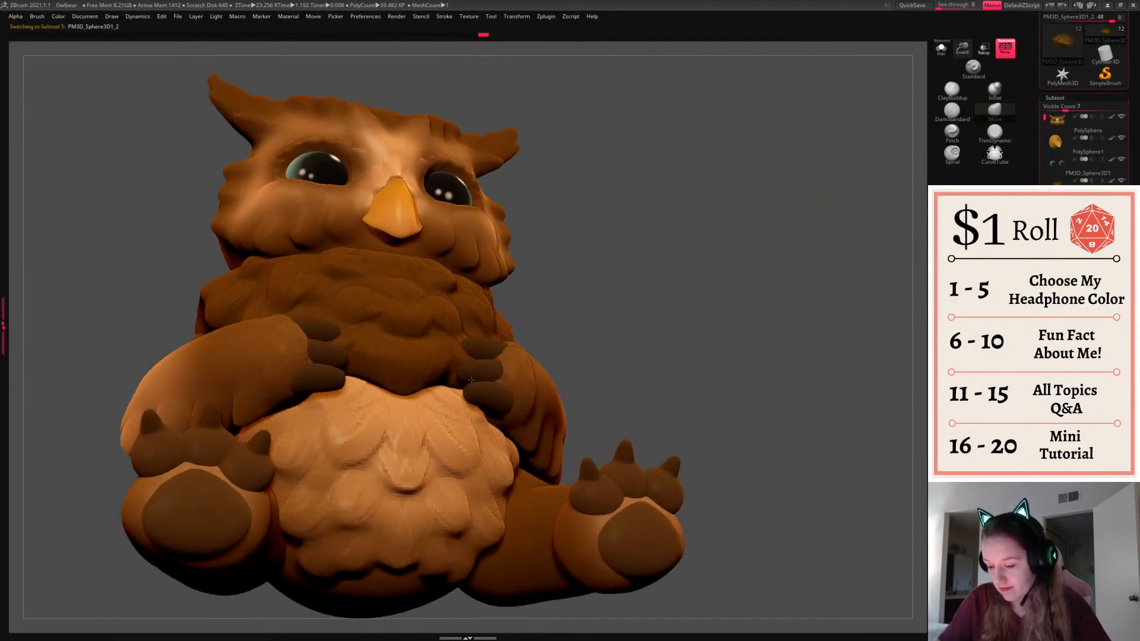
{"action": "left_click_drag", "start_coordinate": [573, 338], "coordinate": [564, 261]}
{"action": "left_click_drag", "start_coordinate": [469, 423], "coordinate": [479, 410]}
{"action": "left_click_drag", "start_coordinate": [597, 332], "coordinate": [612, 351]}
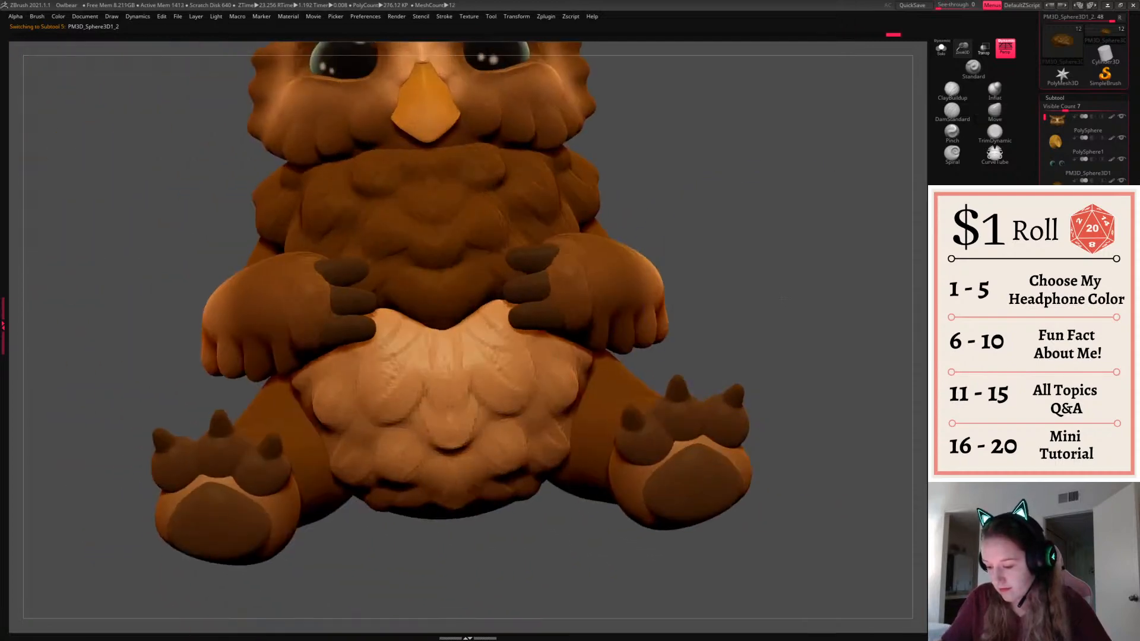
{"action": "mouse_move", "coordinate": [695, 380]}
{"action": "left_mouse_down", "text": "alt"}
{"action": "mouse_move", "coordinate": [736, 319]}
{"action": "mouse_move", "coordinate": [726, 389]}
{"action": "mouse_move", "coordinate": [641, 384]}
{"action": "left_mouse_up", "text": "alt"}
{"action": "mouse_move", "coordinate": [437, 441]}
{"action": "left_mouse_down"}
{"action": "mouse_move", "coordinate": [423, 425]}
{"action": "mouse_move", "coordinate": [440, 426]}
{"action": "left_mouse_up"}
{"action": "left_click", "coordinate": [438, 419], "text": "alt"}
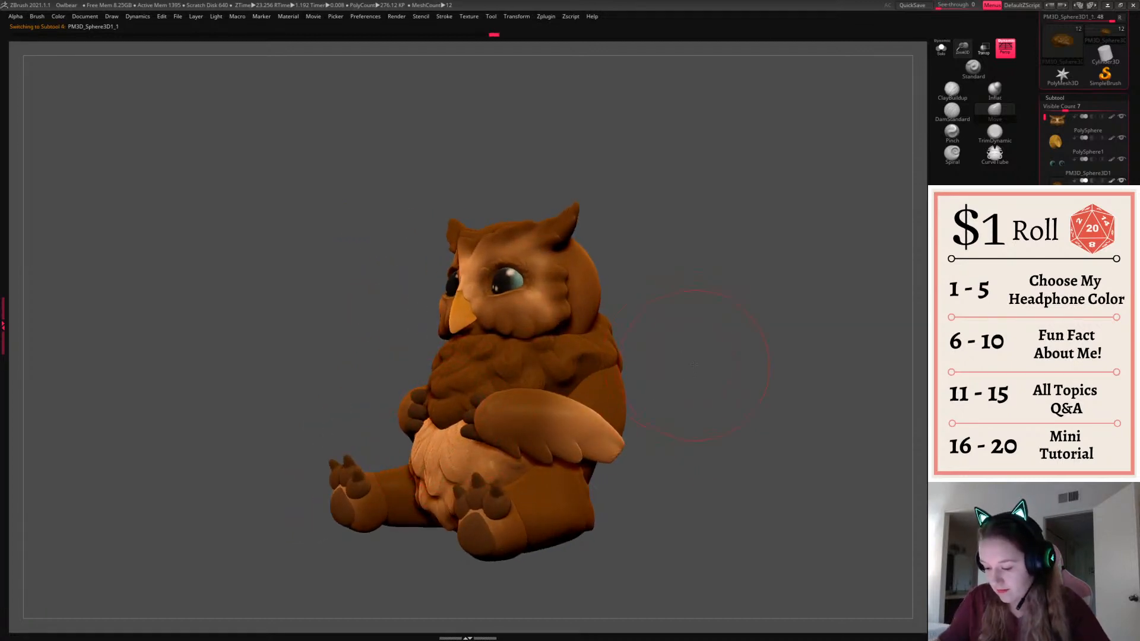
Push the belly's sides slightly outward, then select the legs and adjust their position
{"action": "left_click_drag", "start_coordinate": [644, 371], "coordinate": [696, 378], "text": "shift"}
{"action": "left_click", "coordinate": [512, 456], "text": "alt"}
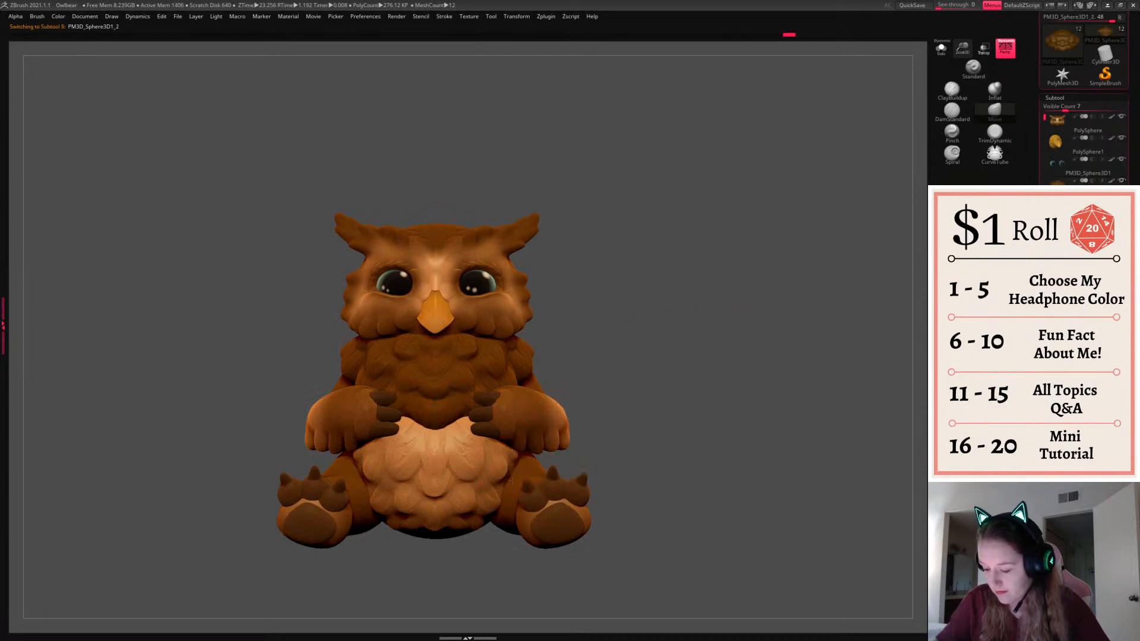
{"action": "left_click_drag", "start_coordinate": [512, 456], "coordinate": [521, 457]}
{"action": "left_click", "coordinate": [530, 466], "text": "alt"}
{"action": "key", "text": "w"}
{"action": "left_click_drag", "start_coordinate": [522, 503], "coordinate": [518, 503]}
{"action": "left_click_drag", "start_coordinate": [539, 462], "coordinate": [532, 461]}
{"action": "key", "text": "q"}
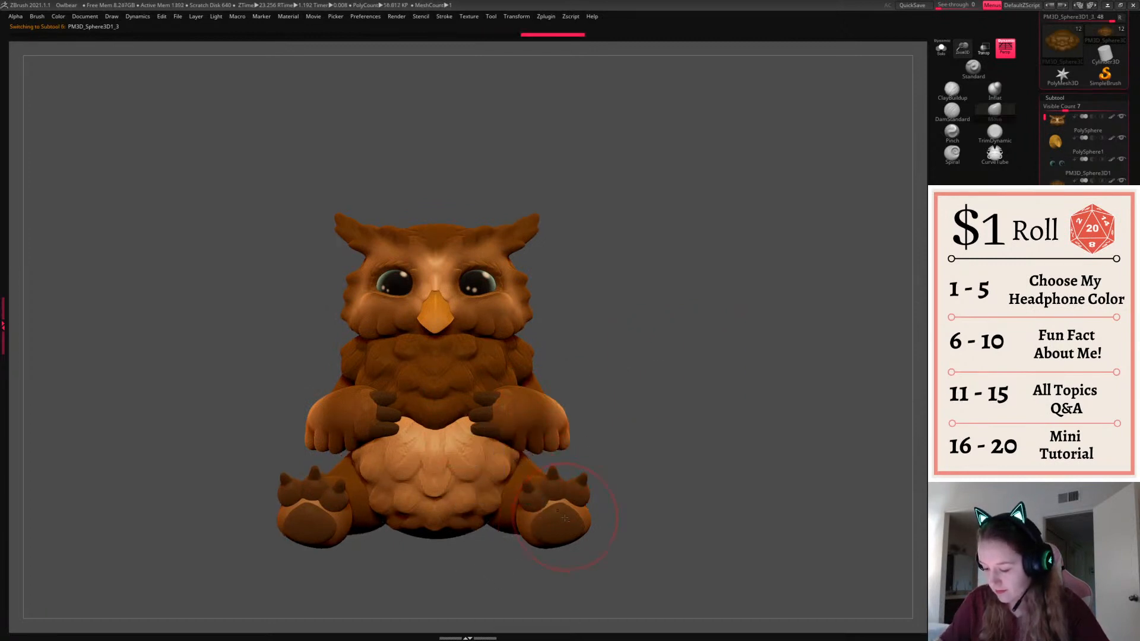
Merge the toe, foot and paw-pad subtools down into a single subtool
{"action": "left_click", "coordinate": [560, 524], "text": "alt"}
{"action": "right_click", "coordinate": [617, 470]}
{"action": "left_click", "coordinate": [1063, 219]}
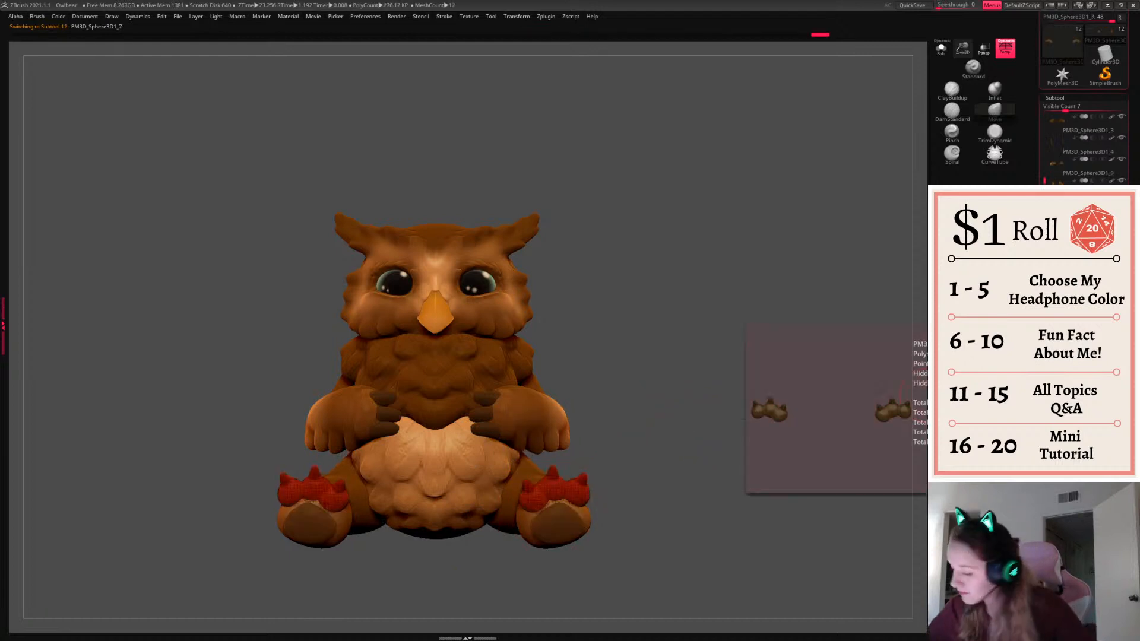
{"action": "left_click", "coordinate": [1063, 199]}
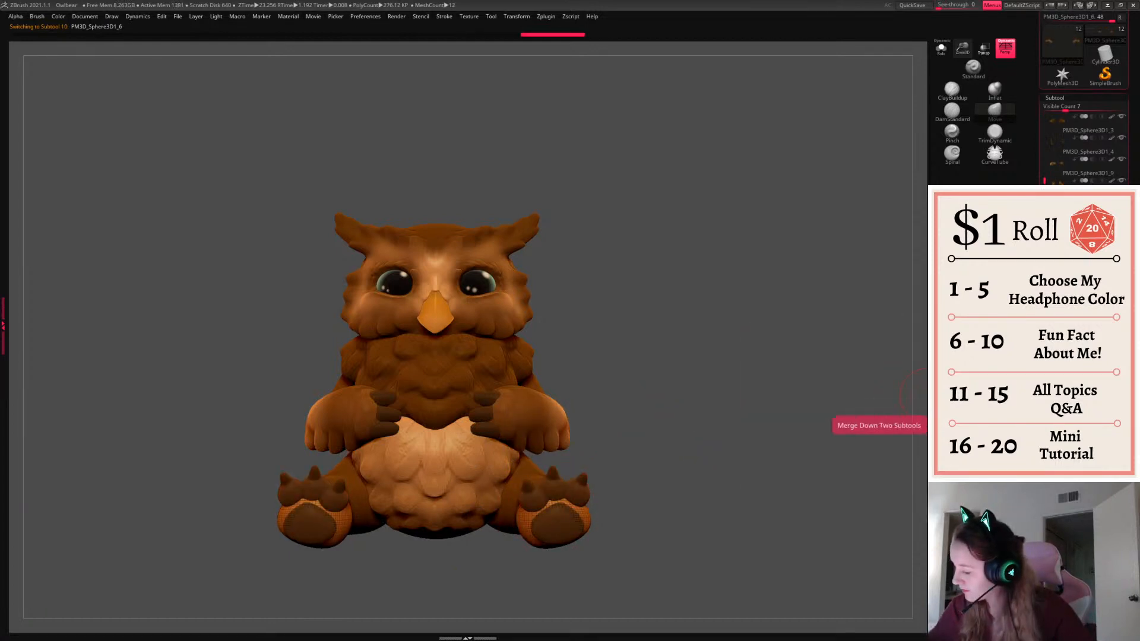
Reposition the merged feet at the ends of the legs using the move gizmo
{"action": "left_click_drag", "start_coordinate": [725, 445], "coordinate": [680, 270]}
{"action": "key", "text": "w"}
{"action": "left_click_drag", "start_coordinate": [571, 399], "coordinate": [584, 419]}
{"action": "key", "text": "q"}
{"action": "left_click_drag", "start_coordinate": [676, 395], "coordinate": [659, 512]}
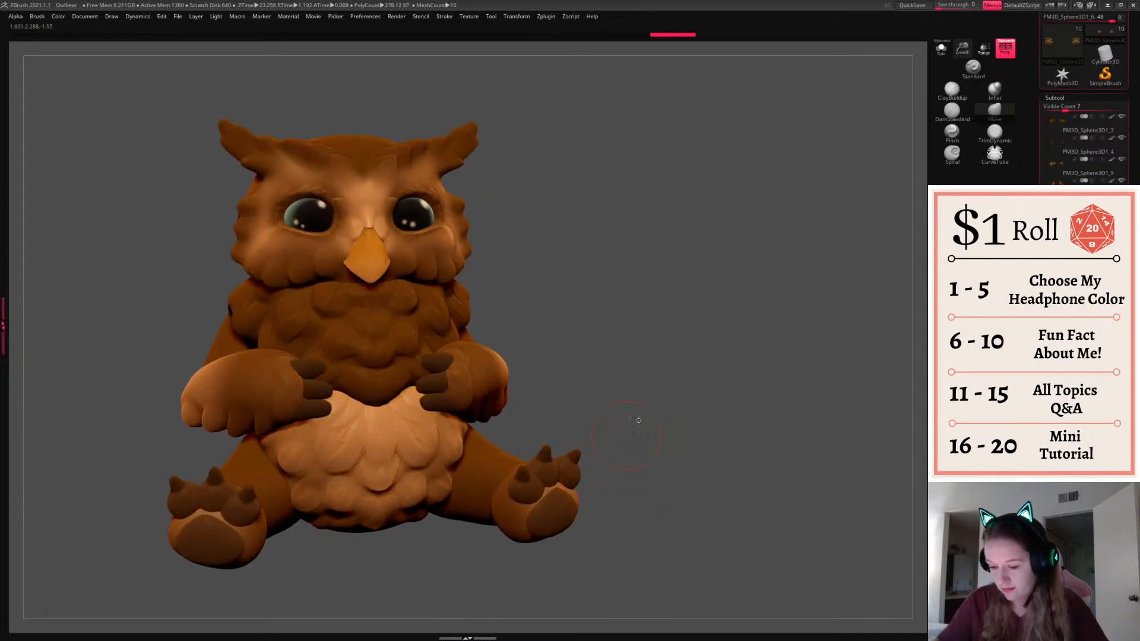
Select the belly and pull its front feather edge outward from the underside with a large Move brush
{"action": "mouse_move", "coordinate": [639, 420]}
{"action": "left_mouse_down"}
{"action": "mouse_move", "coordinate": [651, 404]}
{"action": "mouse_move", "coordinate": [686, 411]}
{"action": "mouse_move", "coordinate": [729, 449]}
{"action": "mouse_move", "coordinate": [697, 420]}
{"action": "left_mouse_up"}
{"action": "left_click", "coordinate": [528, 465], "text": "alt"}
{"action": "key", "text": "space"}
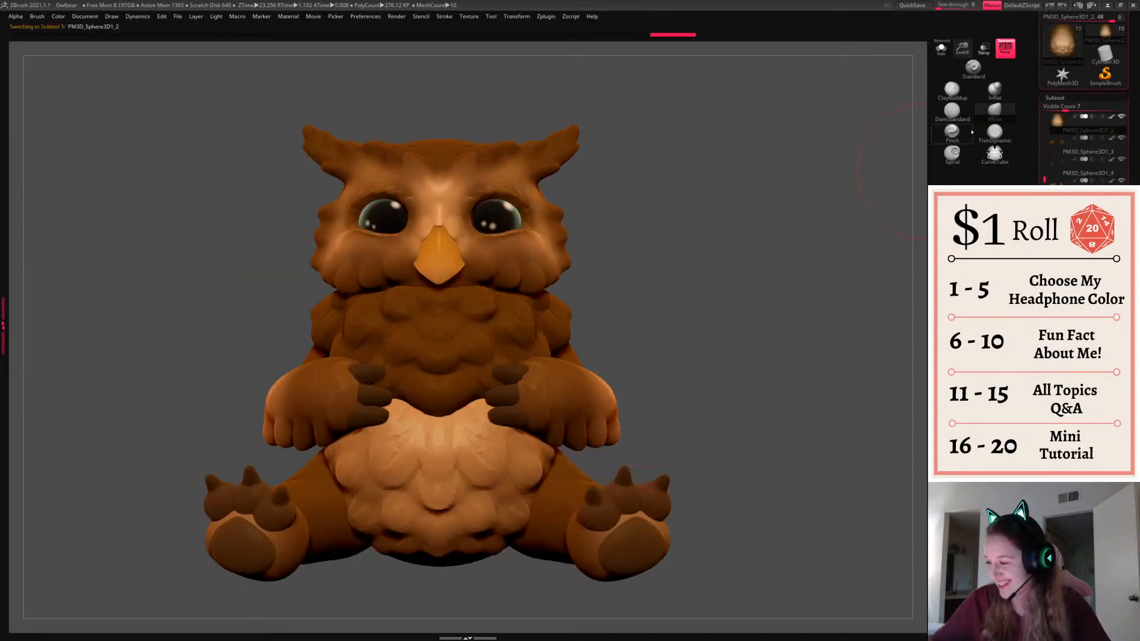
{"action": "key", "text": "space"}
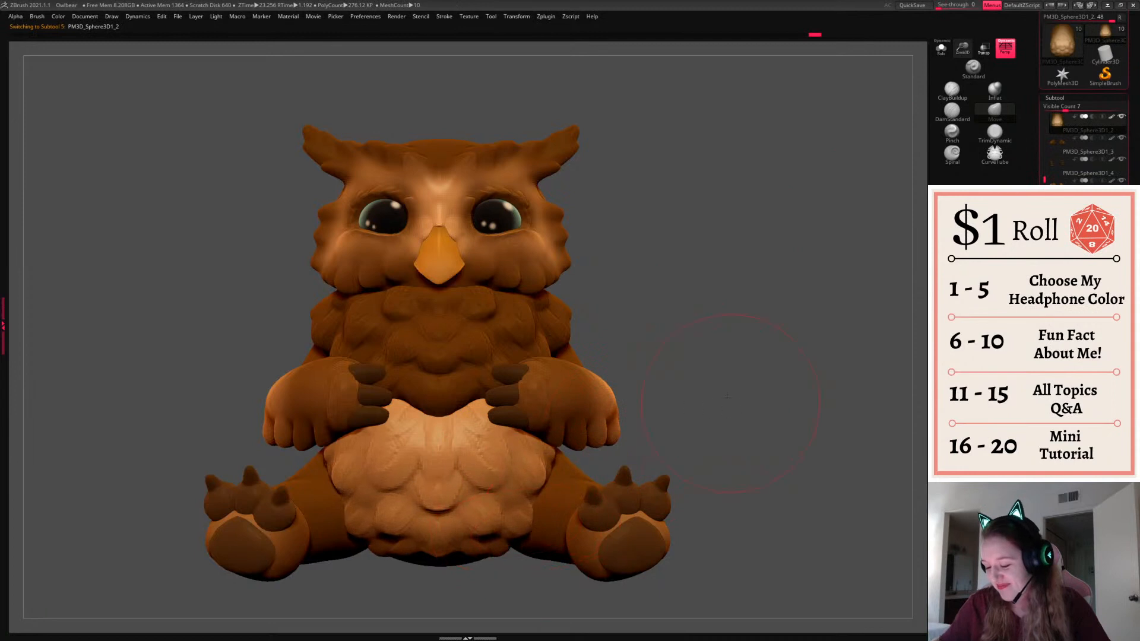
{"action": "left_click_drag", "start_coordinate": [734, 475], "coordinate": [717, 241]}
{"action": "left_click_drag", "start_coordinate": [421, 386], "coordinate": [428, 370]}
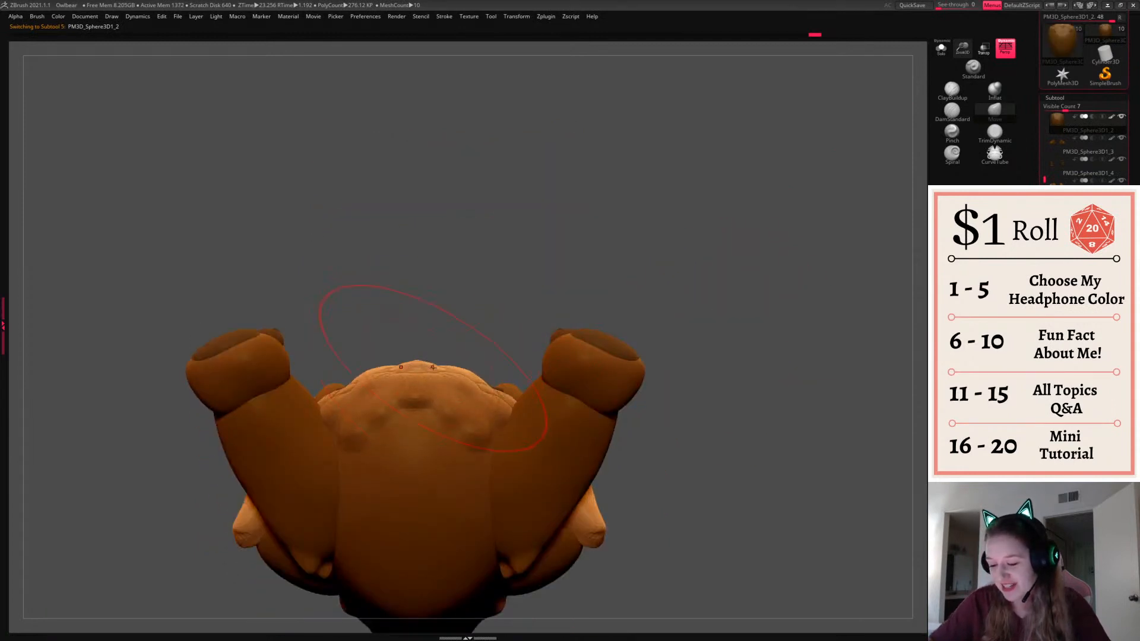
{"action": "left_click_drag", "start_coordinate": [482, 403], "coordinate": [497, 389]}
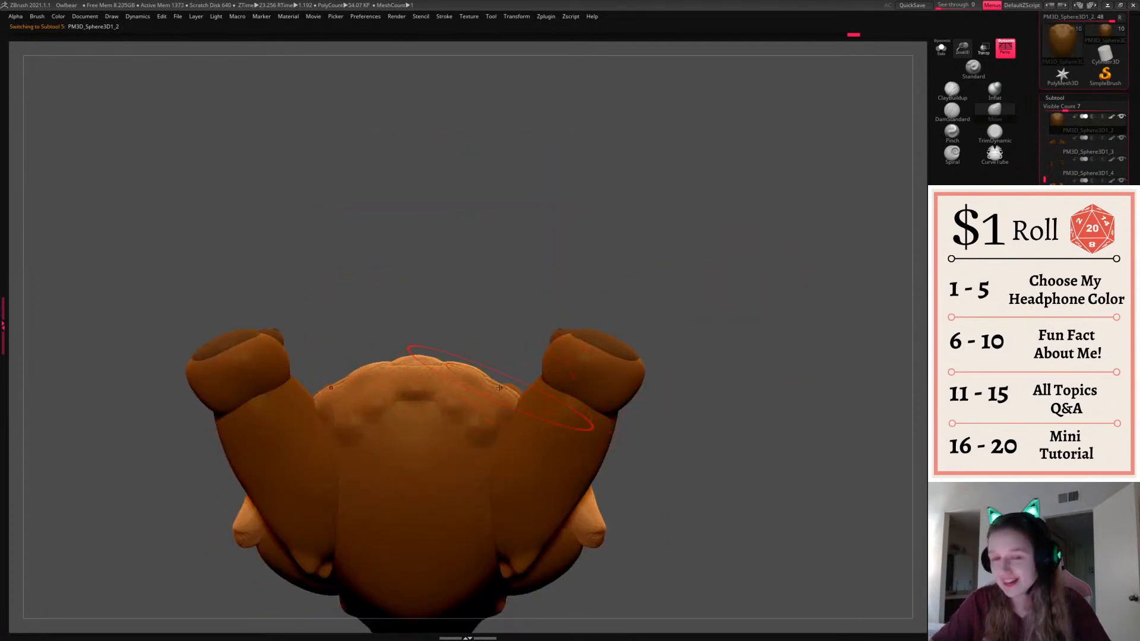
{"action": "mouse_move", "coordinate": [782, 374]}
{"action": "left_mouse_down"}
{"action": "mouse_move", "coordinate": [773, 457]}
{"action": "mouse_move", "coordinate": [745, 376]}
{"action": "mouse_move", "coordinate": [745, 451]}
{"action": "mouse_move", "coordinate": [723, 445]}
{"action": "mouse_move", "coordinate": [728, 420]}
{"action": "mouse_move", "coordinate": [740, 446]}
{"action": "mouse_move", "coordinate": [717, 448]}
{"action": "mouse_move", "coordinate": [713, 427]}
{"action": "mouse_move", "coordinate": [736, 466]}
{"action": "mouse_move", "coordinate": [754, 400]}
{"action": "left_mouse_up"}
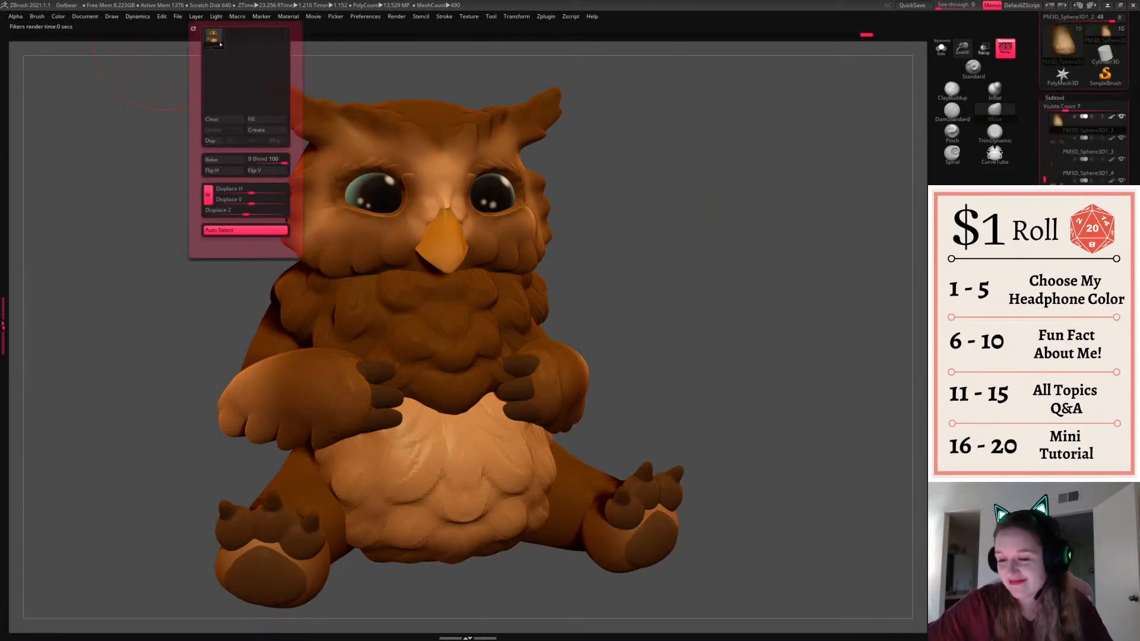
Adjust the light placement for the render and set the document background to black
{"action": "left_click", "coordinate": [216, 16]}
{"action": "left_click", "coordinate": [254, 53]}
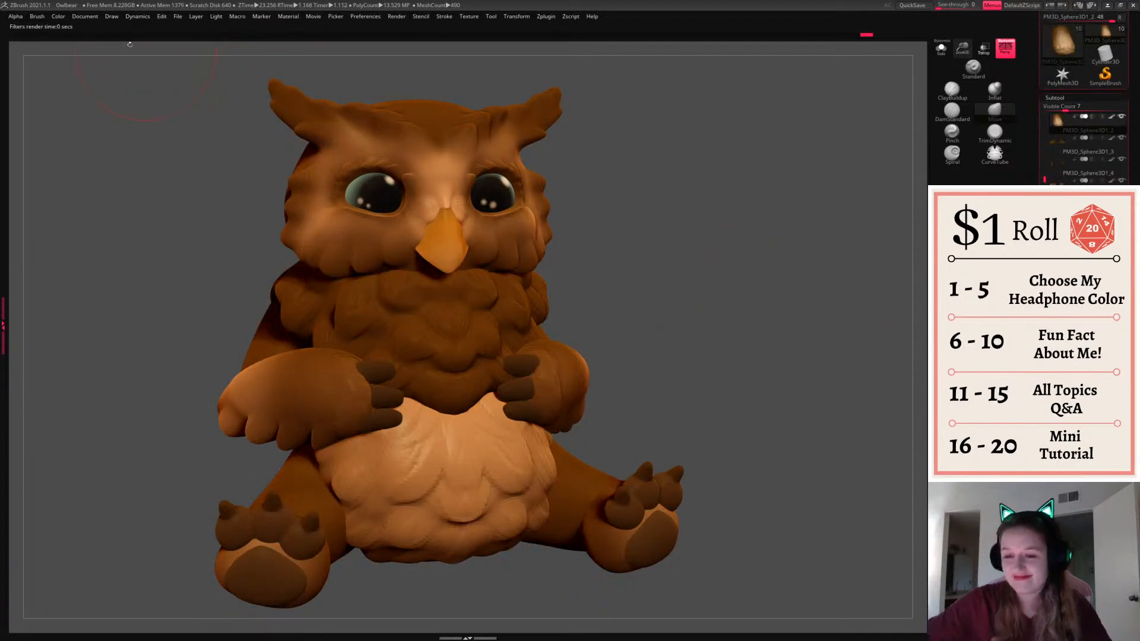
{"action": "left_click", "coordinate": [94, 17]}
{"action": "left_click", "coordinate": [110, 188]}
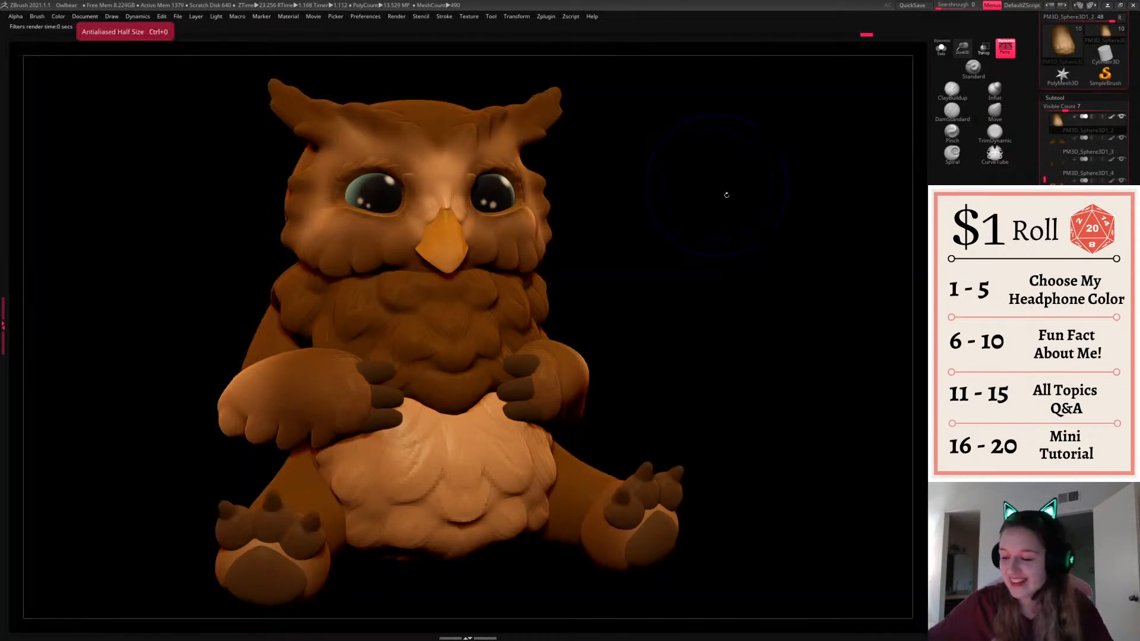
Try several placements of the main light, render the Owlbear after the changes, and leave the light shining from the upper right
{"action": "right_click", "coordinate": [756, 360]}
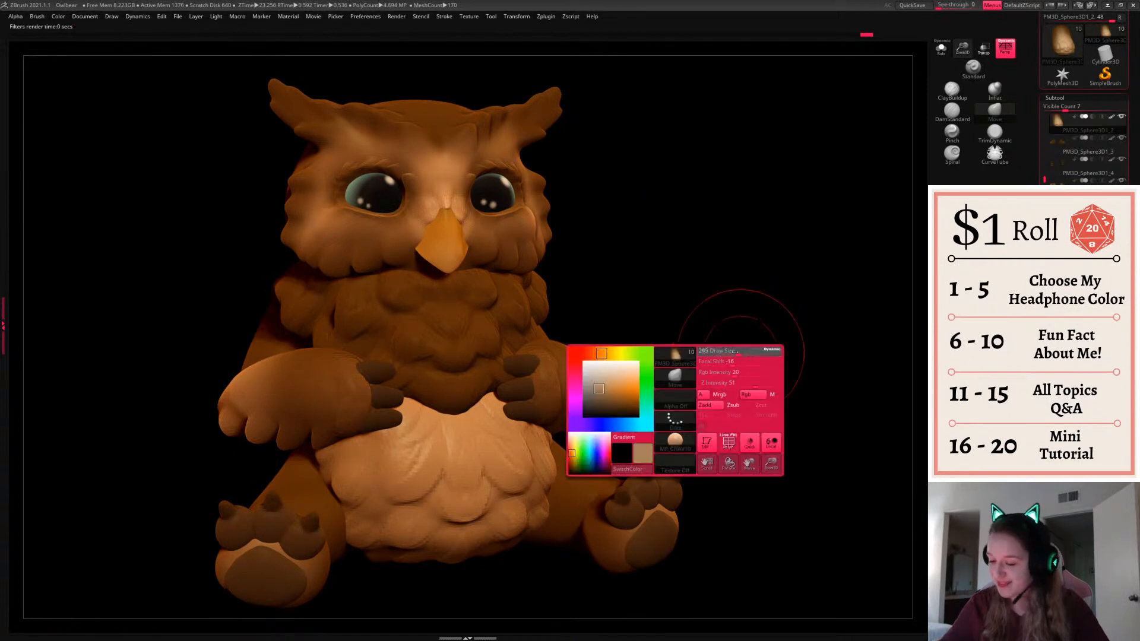
{"action": "left_click", "coordinate": [216, 16]}
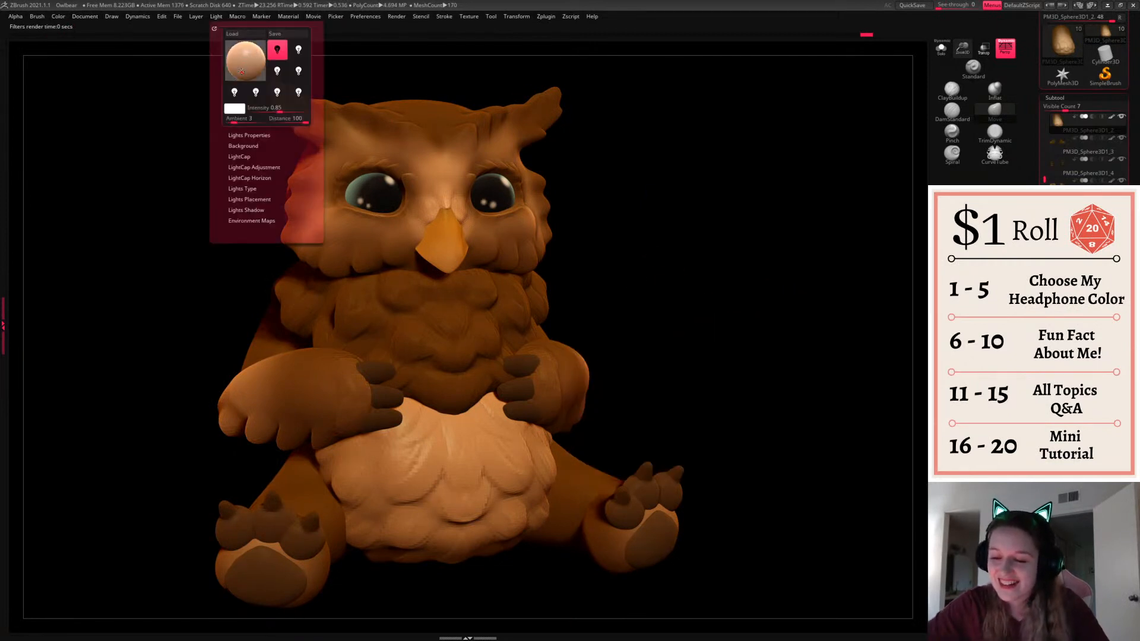
{"action": "key", "text": "shift+r"}
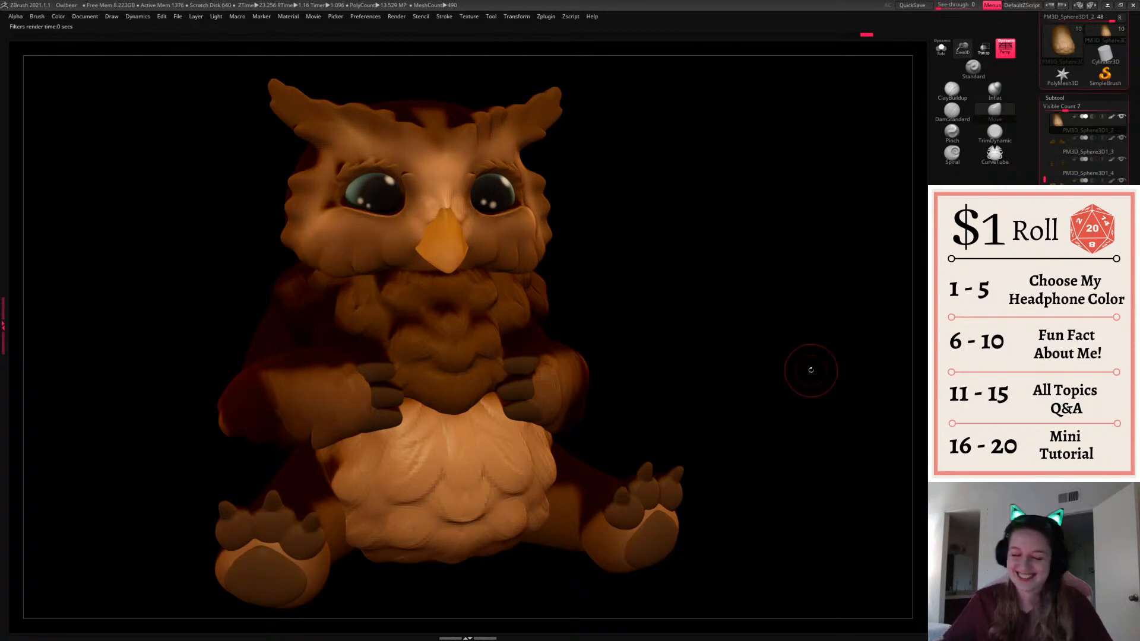
{"action": "left_click", "coordinate": [216, 16]}
{"action": "left_click", "coordinate": [245, 46]}
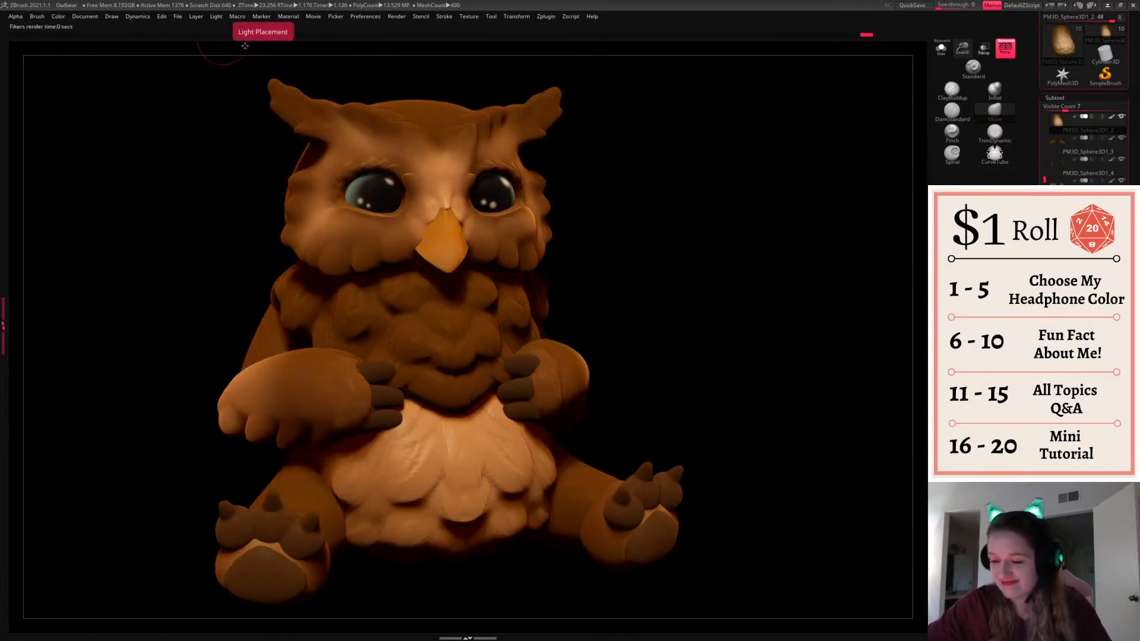
{"action": "left_click", "coordinate": [216, 16]}
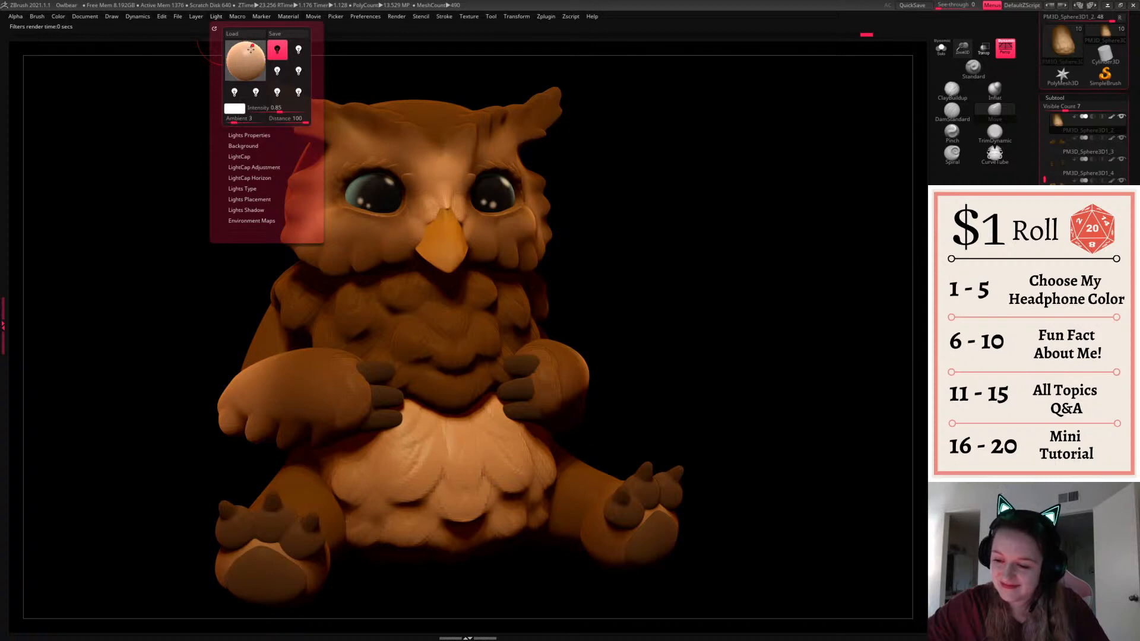
{"action": "left_click", "coordinate": [251, 50]}
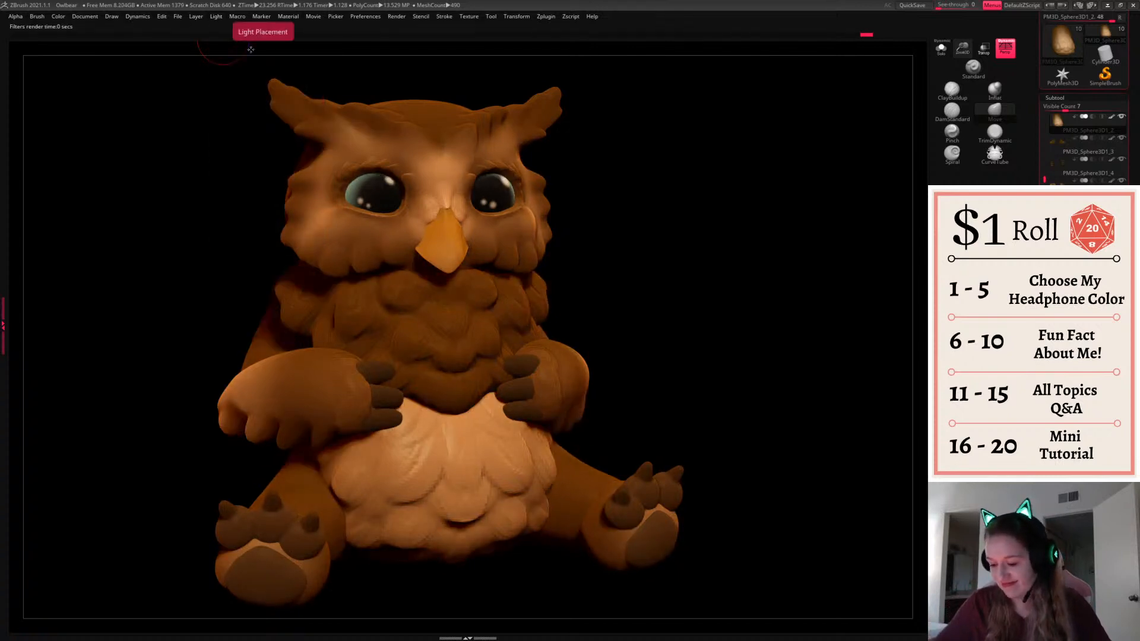
{"action": "left_click", "coordinate": [216, 16]}
{"action": "left_click", "coordinate": [247, 48]}
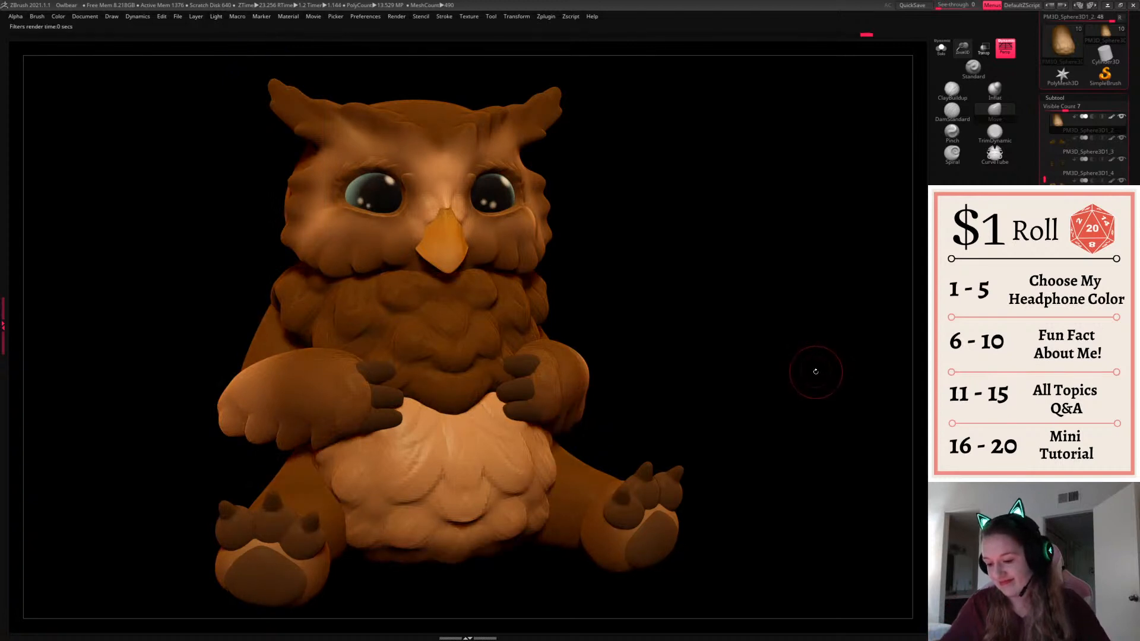
{"action": "left_click", "coordinate": [216, 16]}
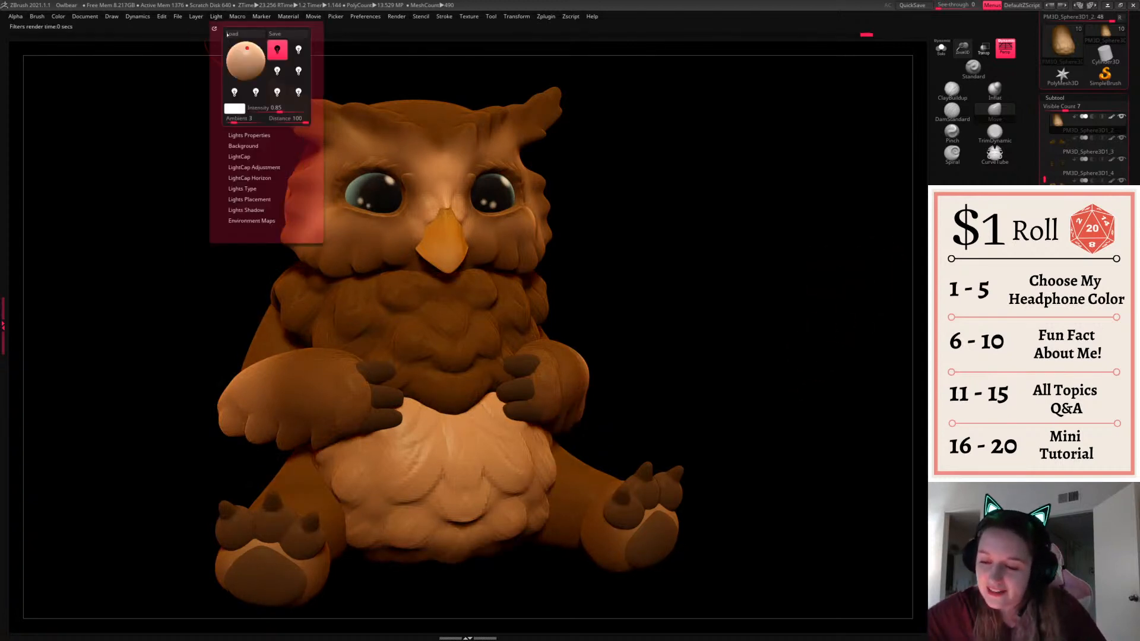
{"action": "left_click", "coordinate": [254, 48]}
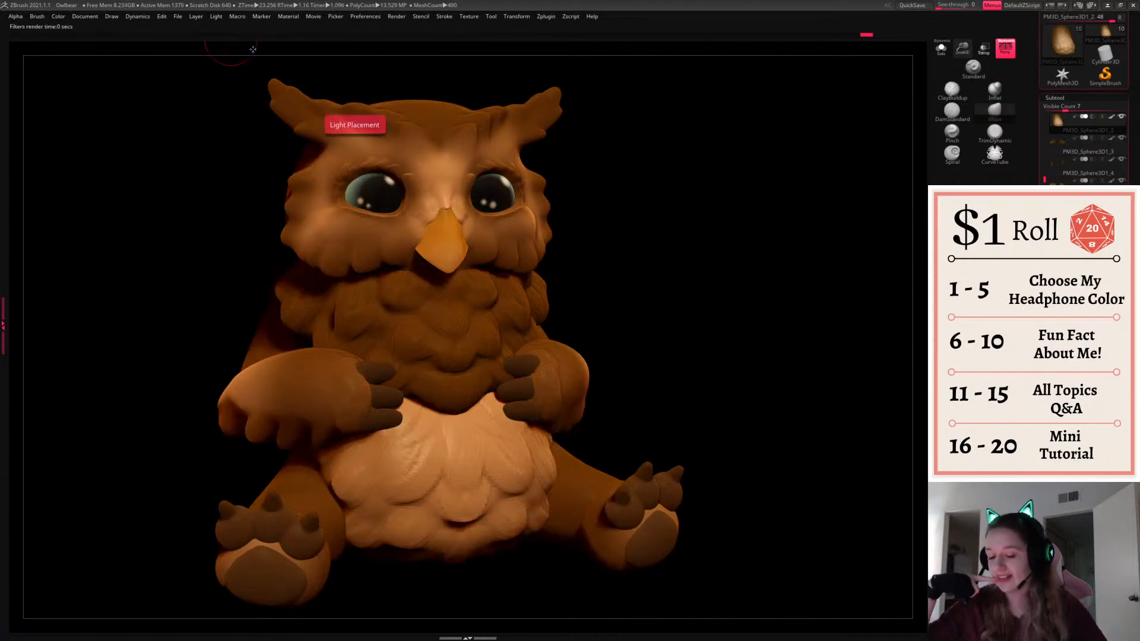
Set the BPR shadow angle to about 46.39 with a blur of 3 and render the Owlbear again
{"action": "left_click", "coordinate": [402, 16]}
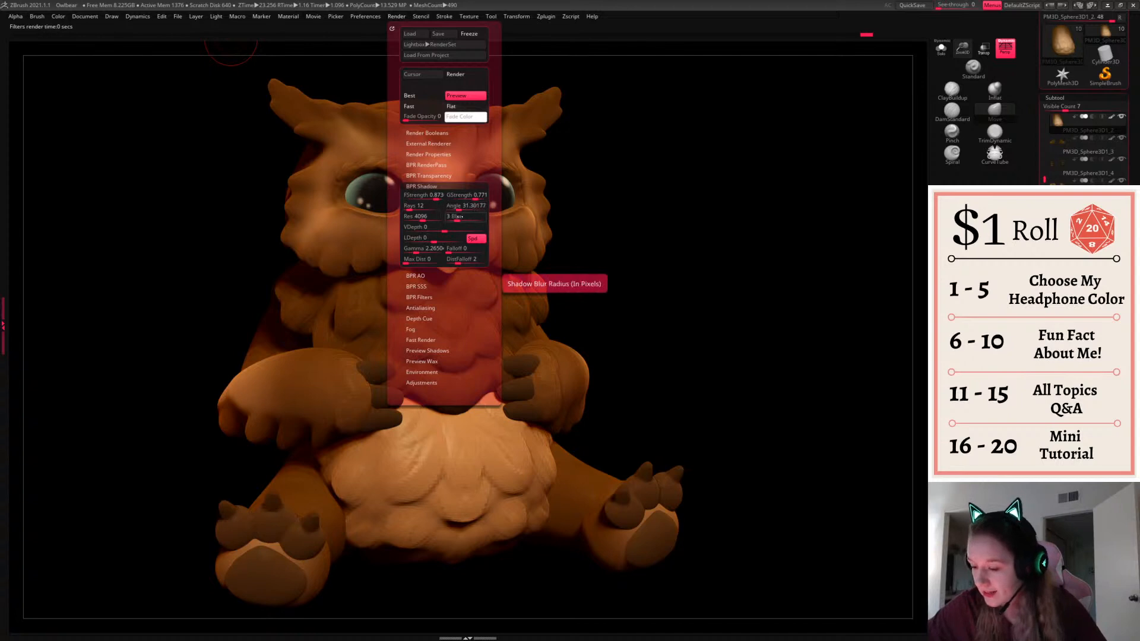
{"action": "key", "text": "shift+r"}
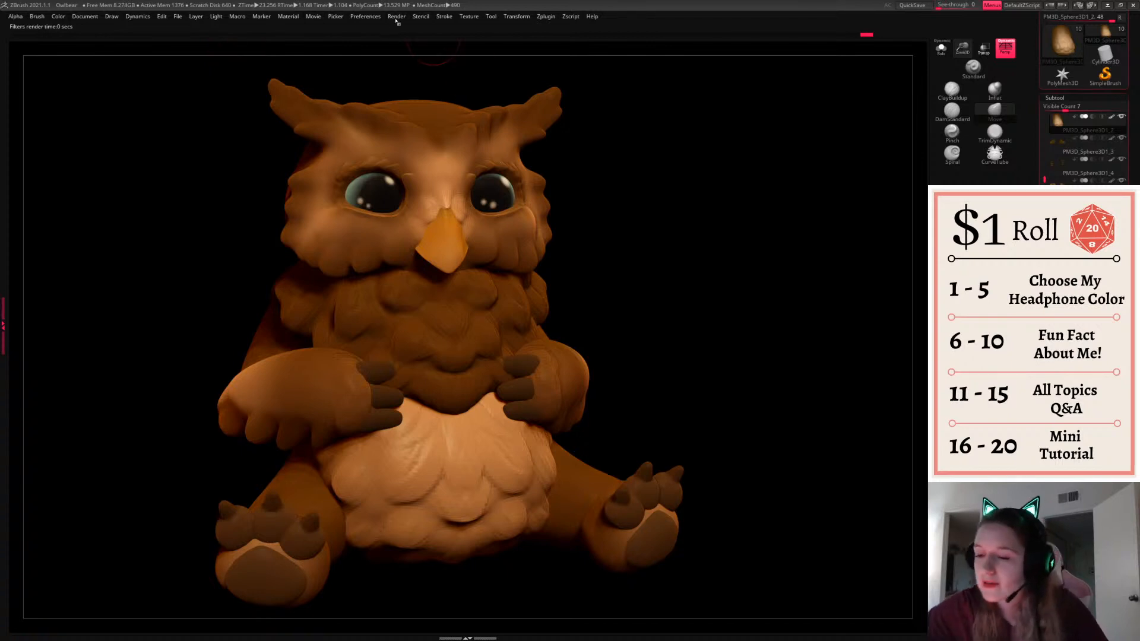
{"action": "left_click", "coordinate": [365, 17]}
{"action": "left_click", "coordinate": [396, 16]}
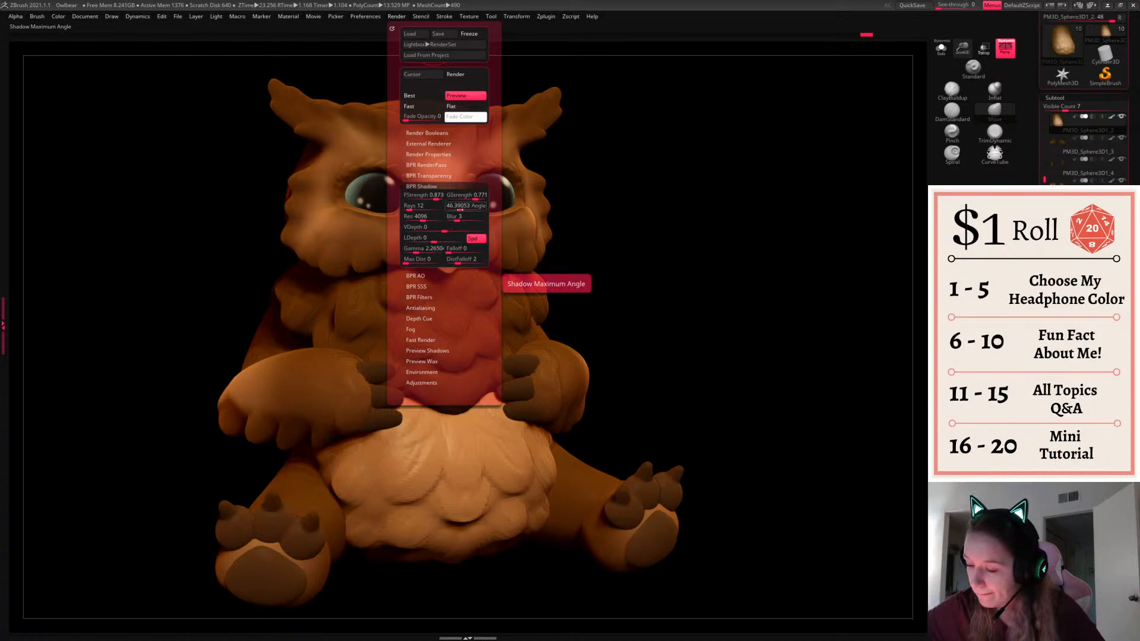
{"action": "key", "text": "shift+r"}
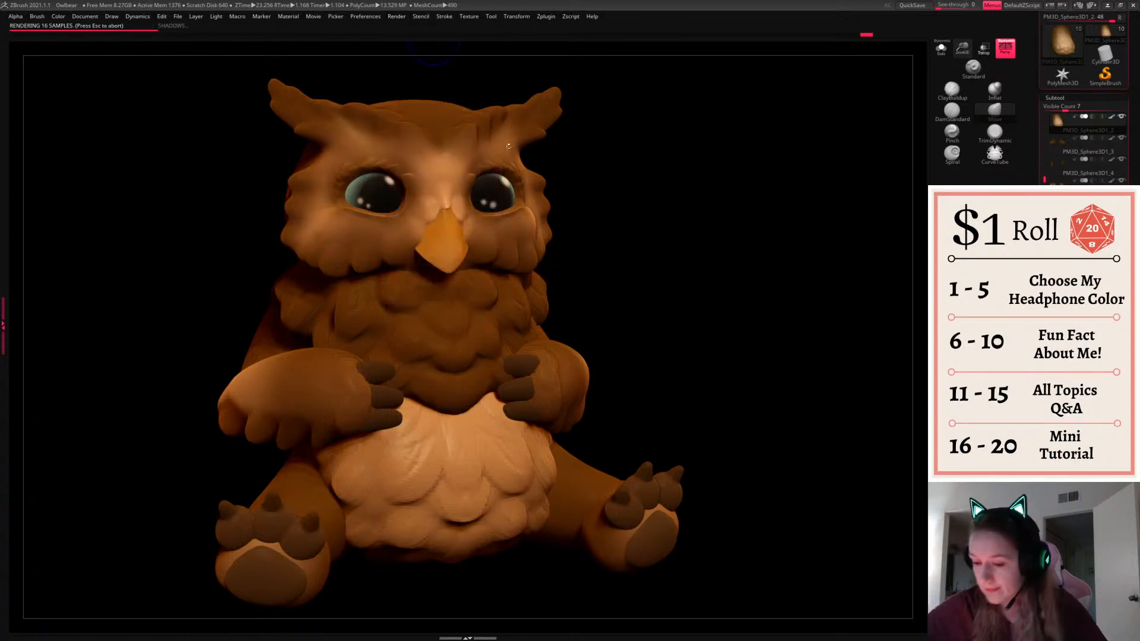